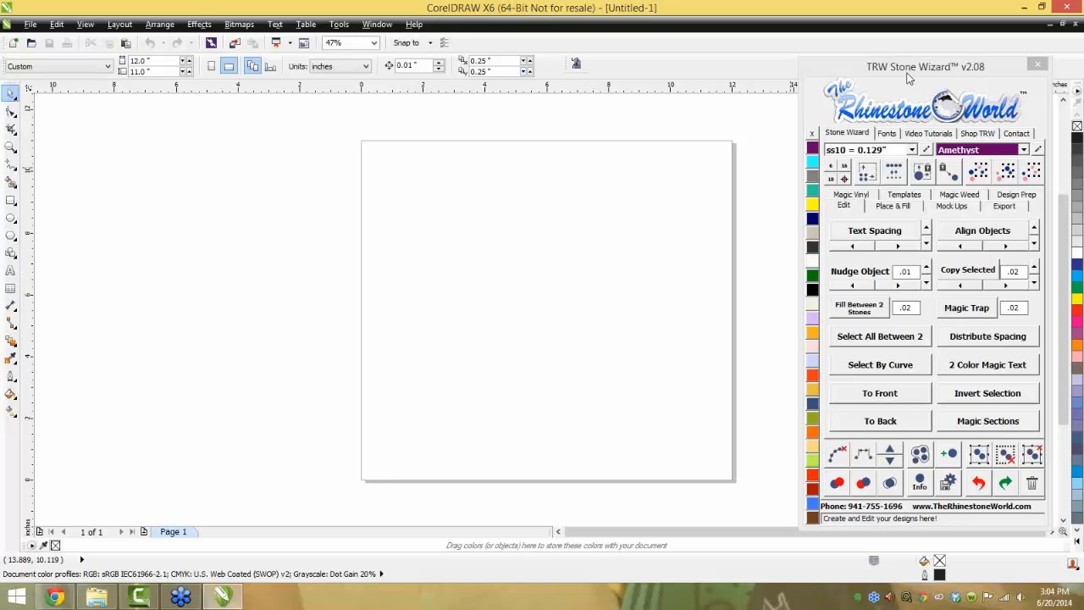
{"action": "left_click_drag", "start_coordinate": [911, 73], "coordinate": [910, 69]}
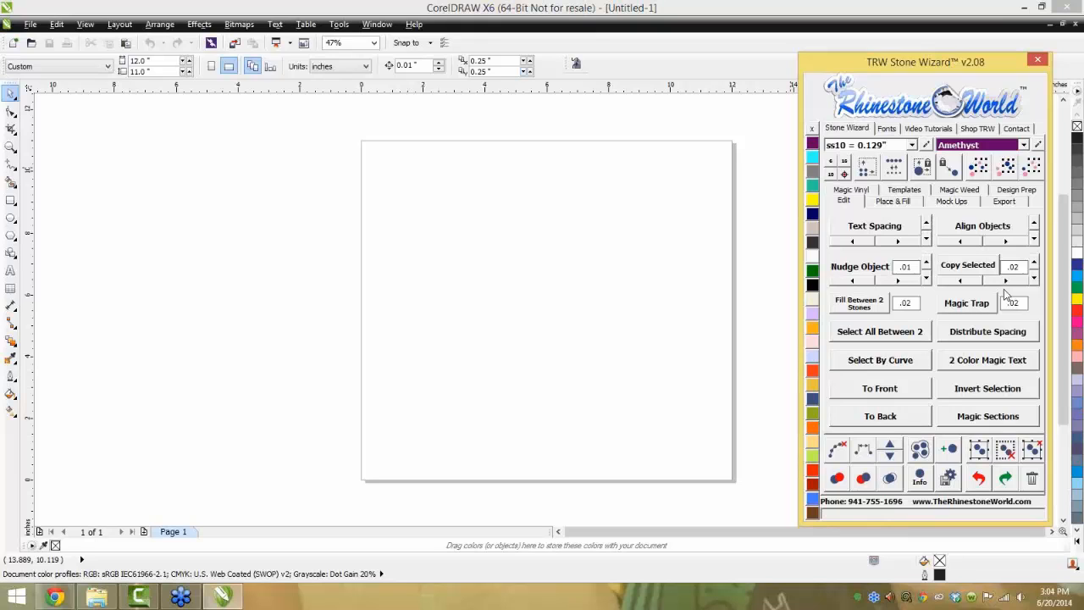
{"action": "left_click_drag", "start_coordinate": [974, 64], "coordinate": [968, 66]}
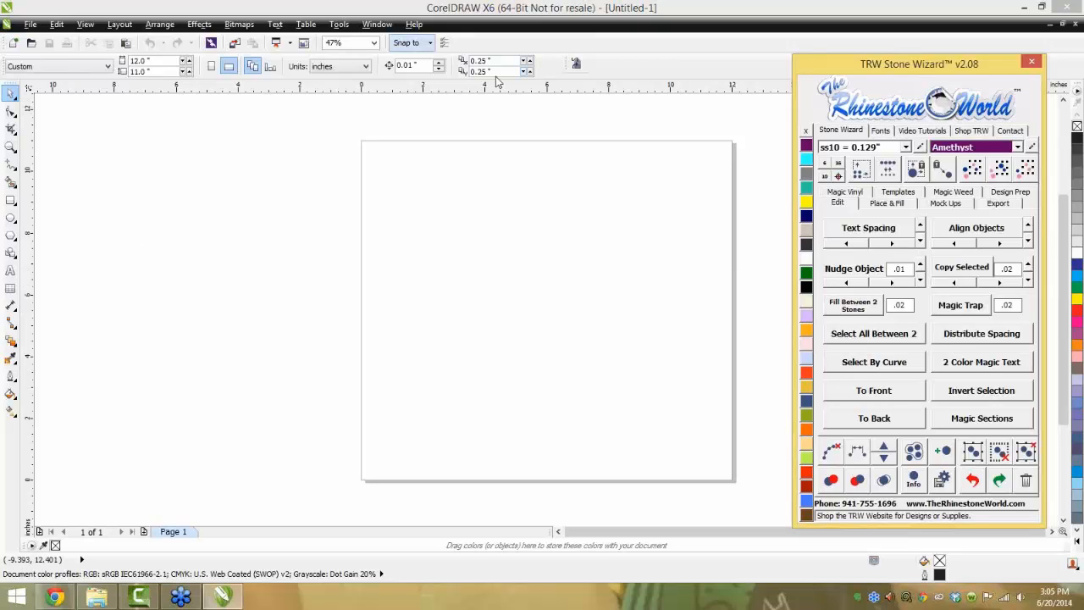
{"action": "left_click", "coordinate": [643, 270]}
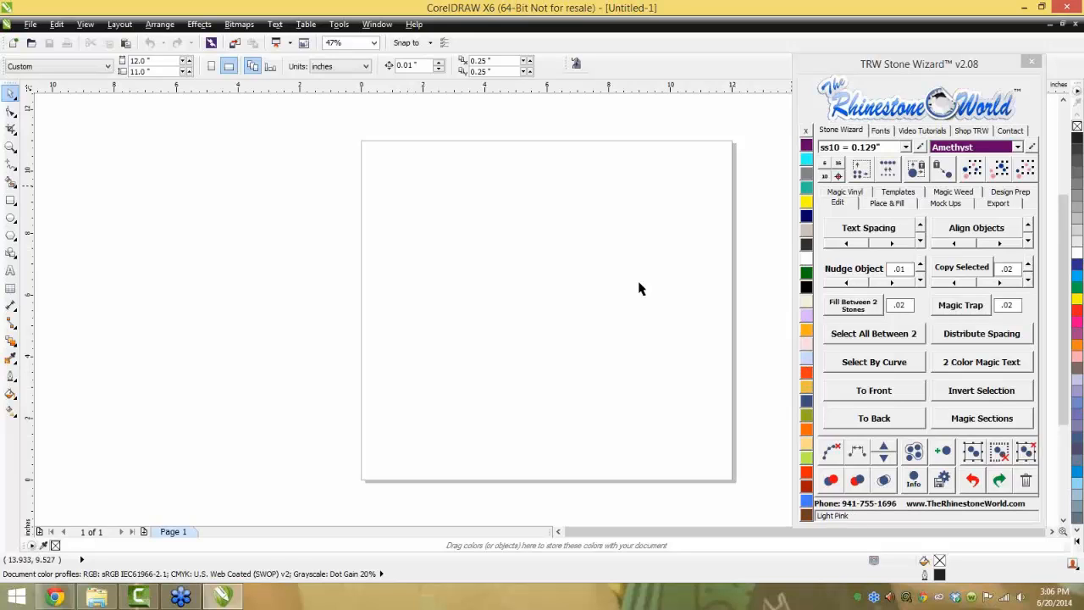
Draw an ellipse about 3.49 by 2.61 inches near the middle of the page
{"action": "left_click", "coordinate": [11, 218]}
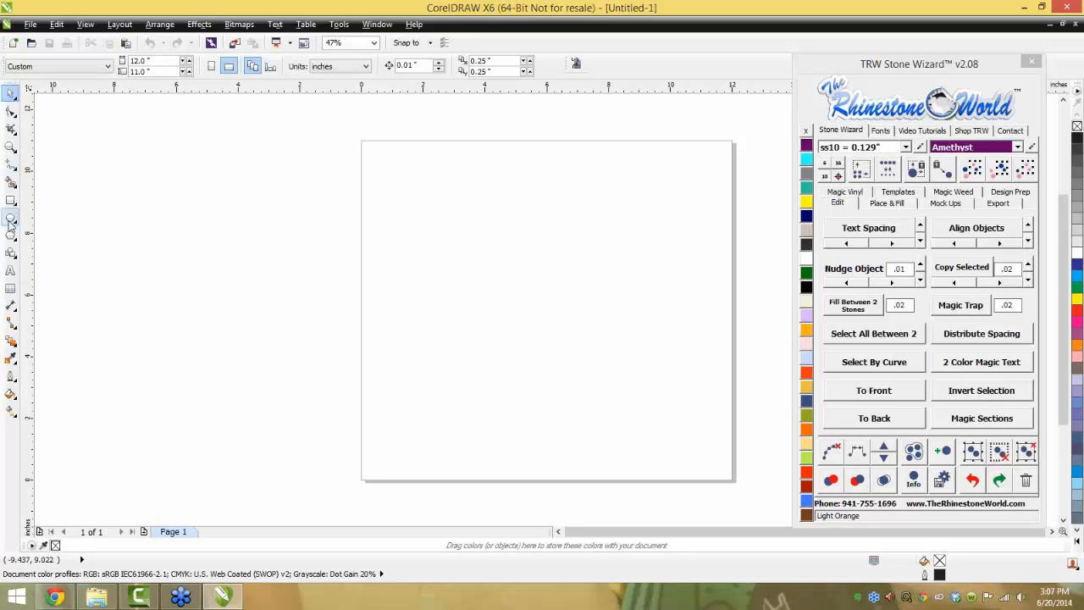
{"action": "left_click_drag", "start_coordinate": [487, 241], "coordinate": [603, 329]}
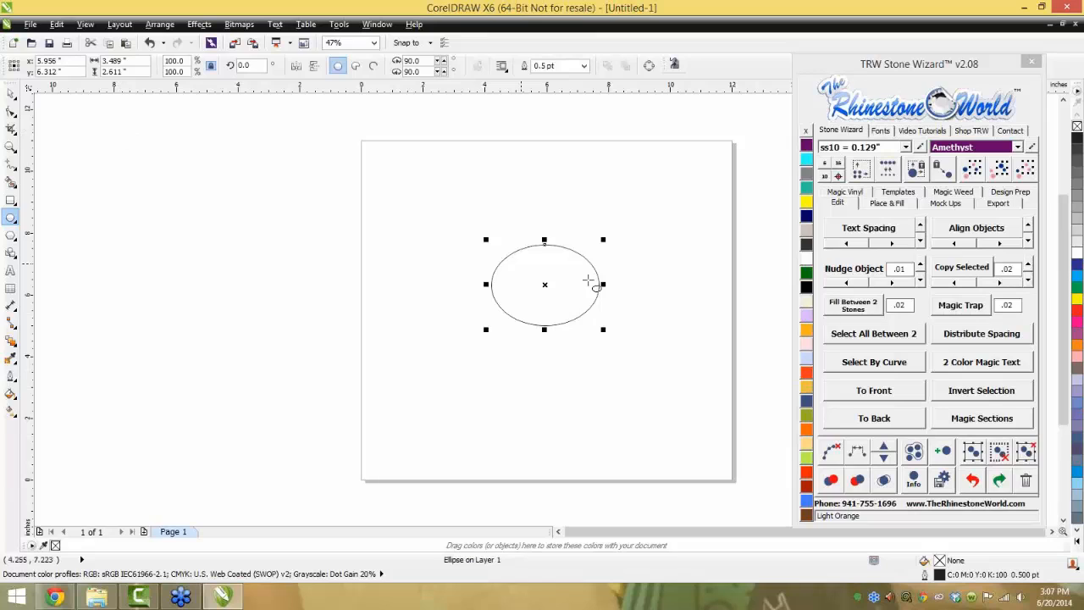
{"action": "key", "text": "space"}
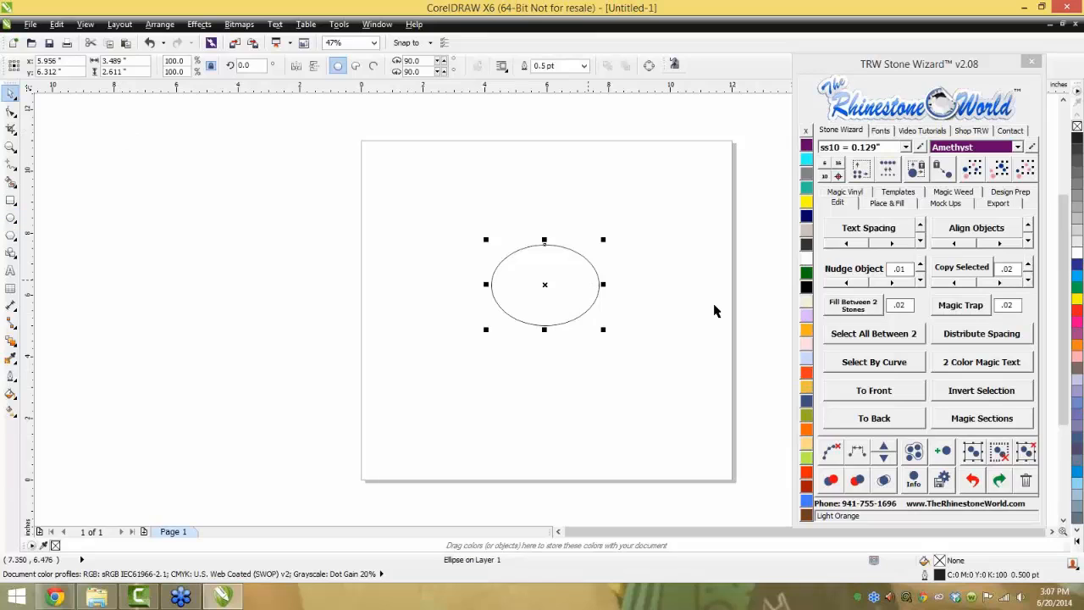
Try stone colors as the ellipse's fill, including Light Orange, Emerald, Cobalt, Citrine, Jet Black and Crystal, ending with Copper
{"action": "left_click", "coordinate": [807, 336]}
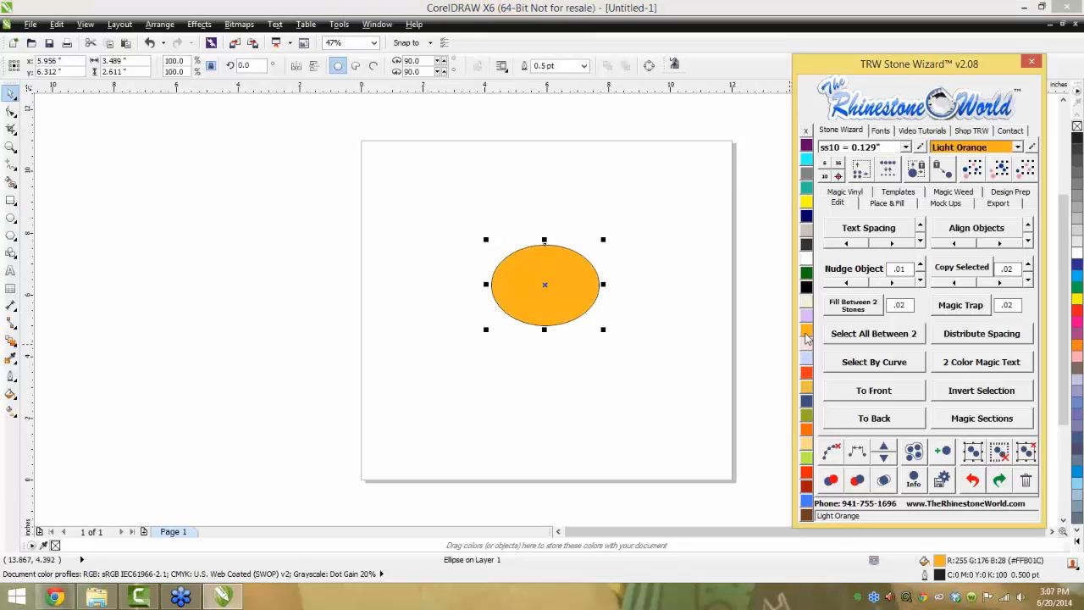
{"action": "left_click", "coordinate": [807, 272]}
{"action": "left_click", "coordinate": [807, 217]}
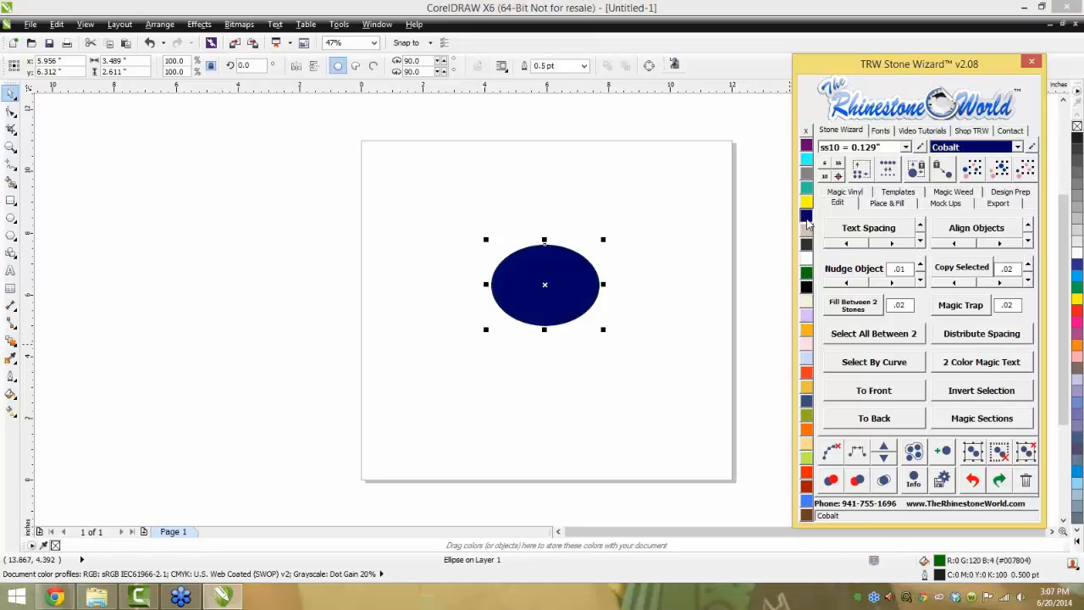
{"action": "left_click", "coordinate": [806, 201]}
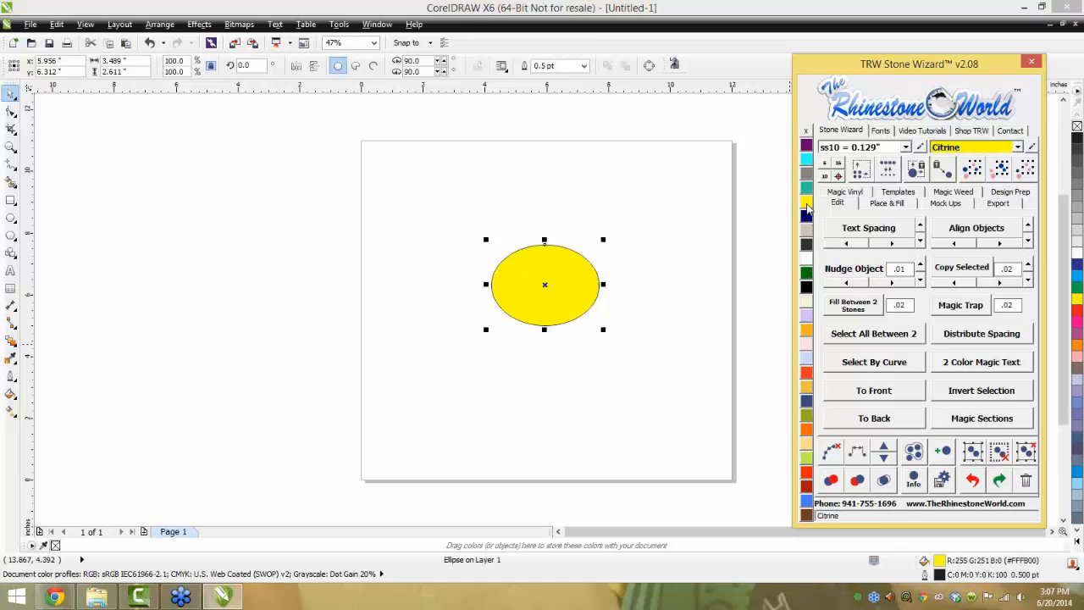
{"action": "left_click", "coordinate": [808, 342]}
{"action": "left_click", "coordinate": [807, 333]}
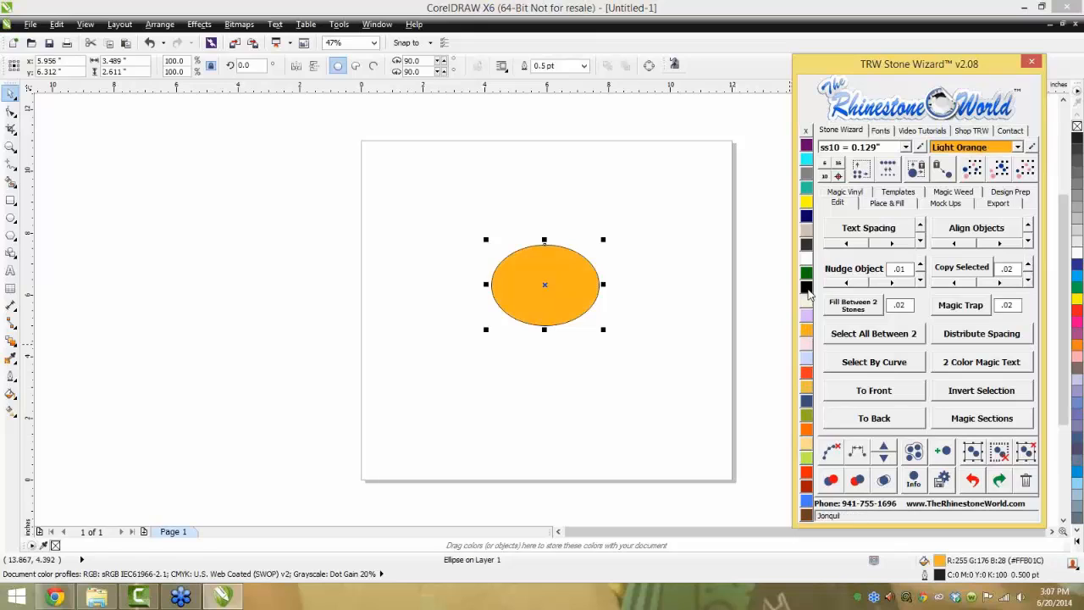
{"action": "left_click", "coordinate": [807, 287]}
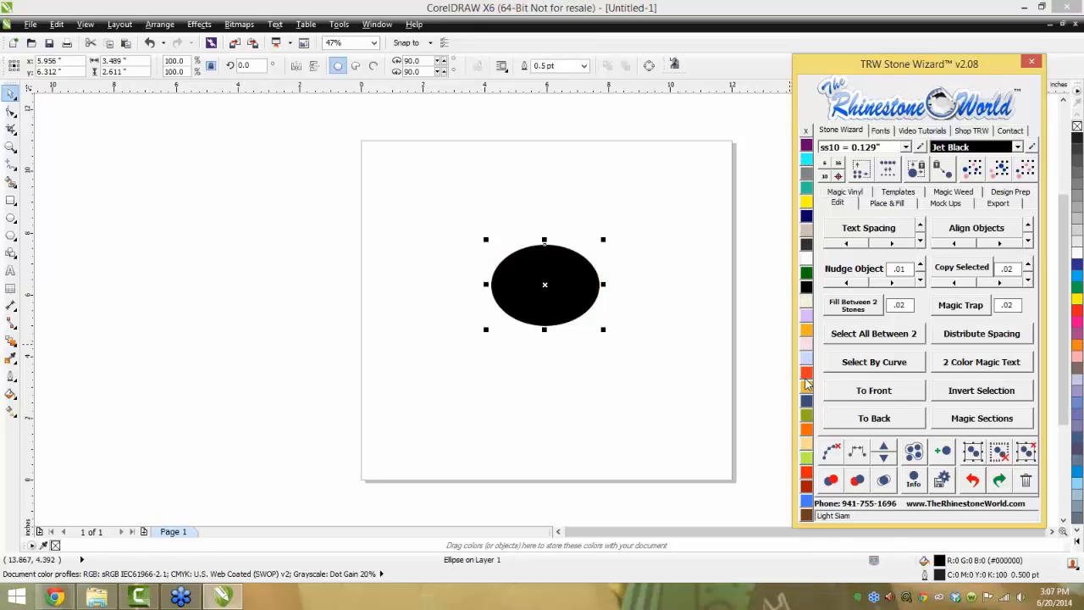
{"action": "left_click", "coordinate": [809, 260]}
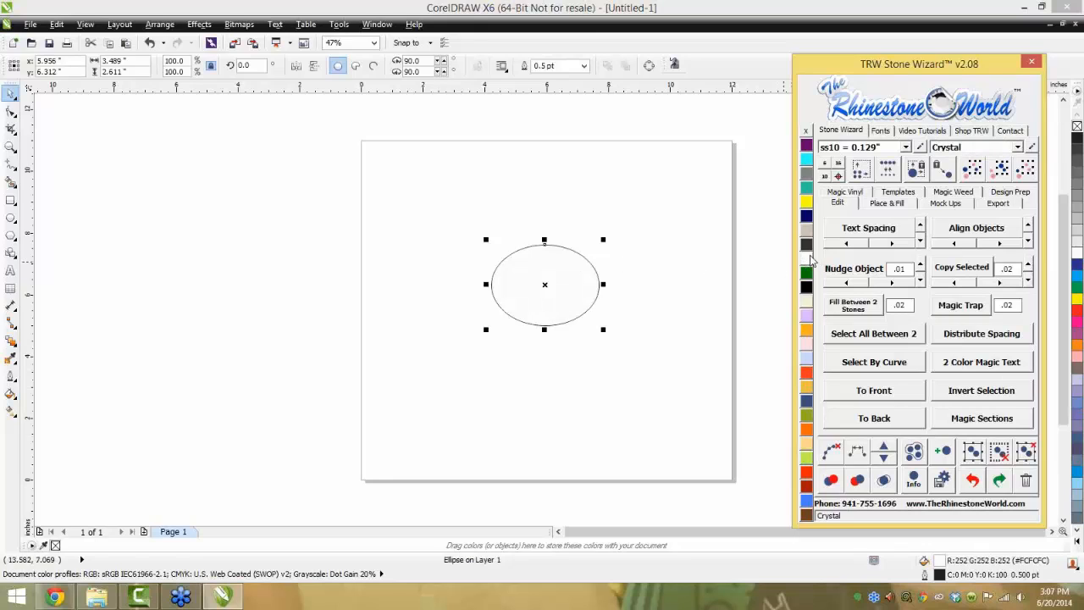
{"action": "left_click", "coordinate": [808, 230]}
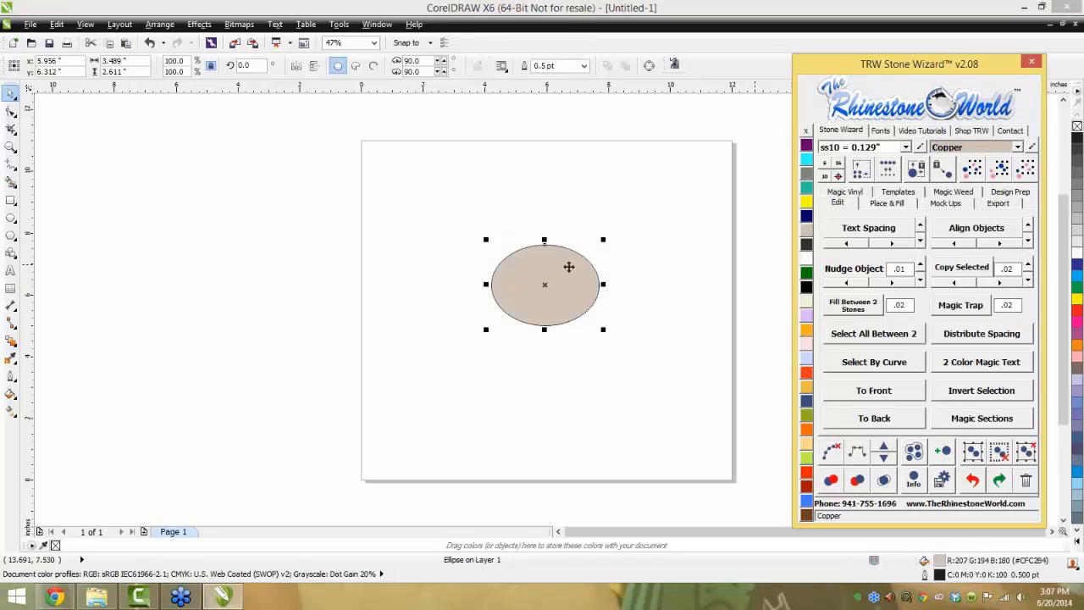
Try Blue Zircon and Black Diamond as the ellipse's outline color, ending with Aquamarine, and deselect the ellipse
{"action": "right_click", "coordinate": [809, 189]}
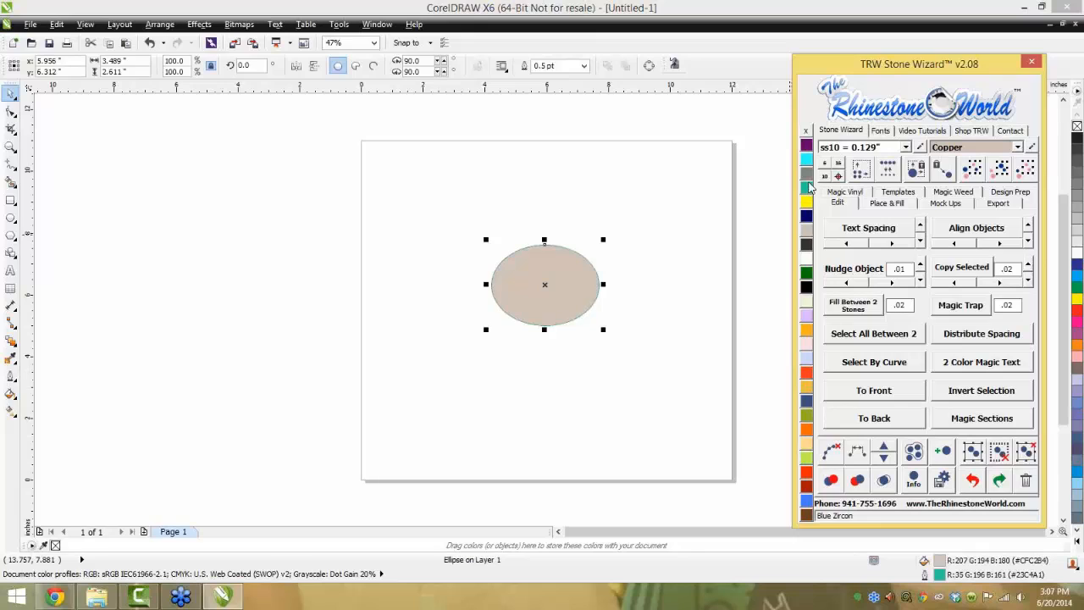
{"action": "right_click", "coordinate": [808, 174]}
{"action": "right_click", "coordinate": [806, 161]}
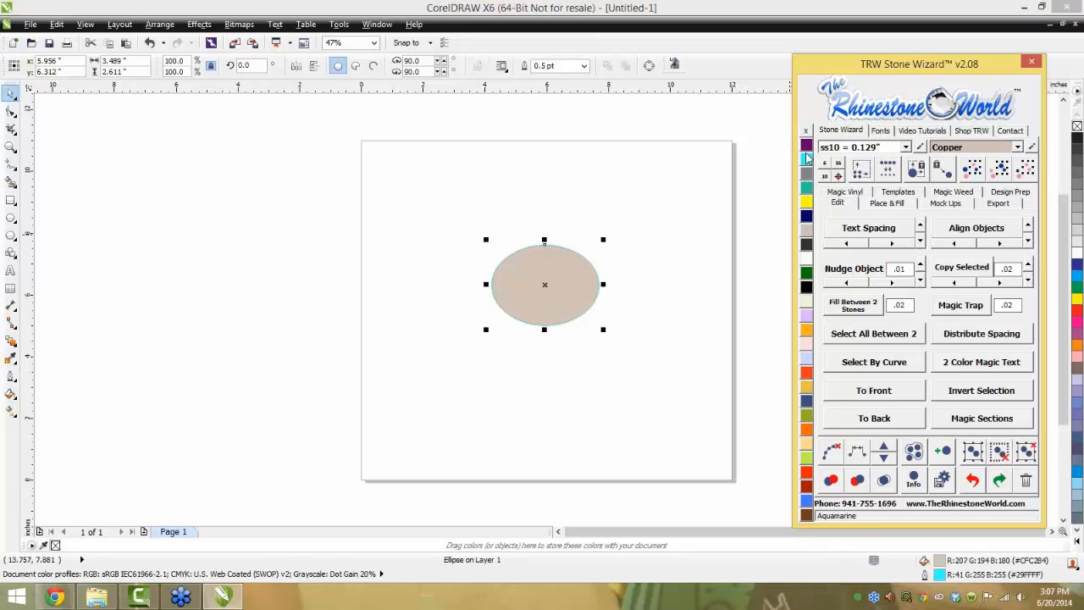
{"action": "left_click", "coordinate": [609, 225]}
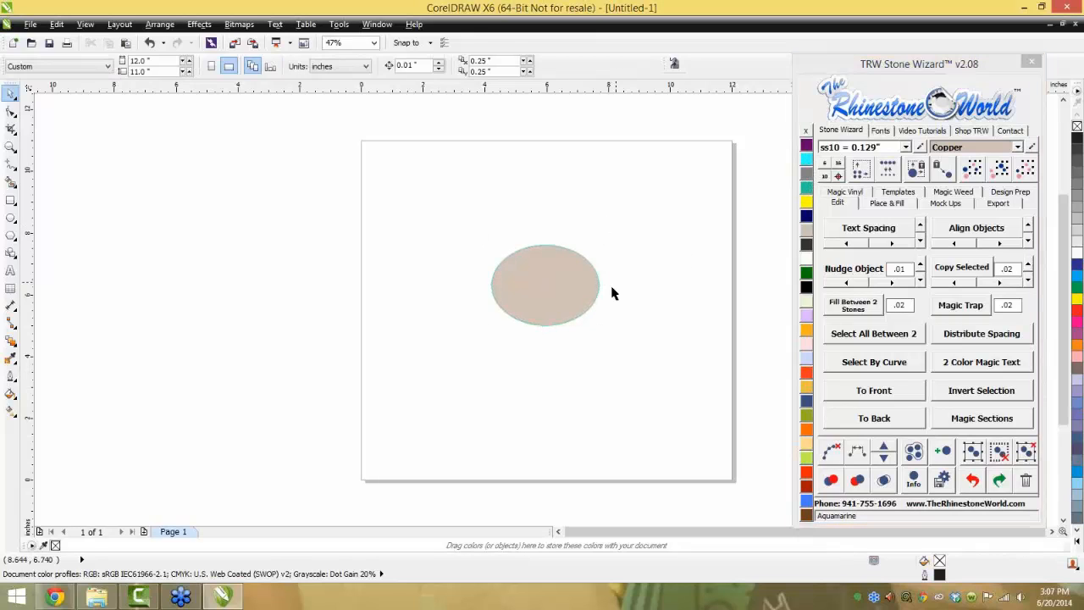
Delete the ellipse from the page
{"action": "left_click", "coordinate": [589, 294]}
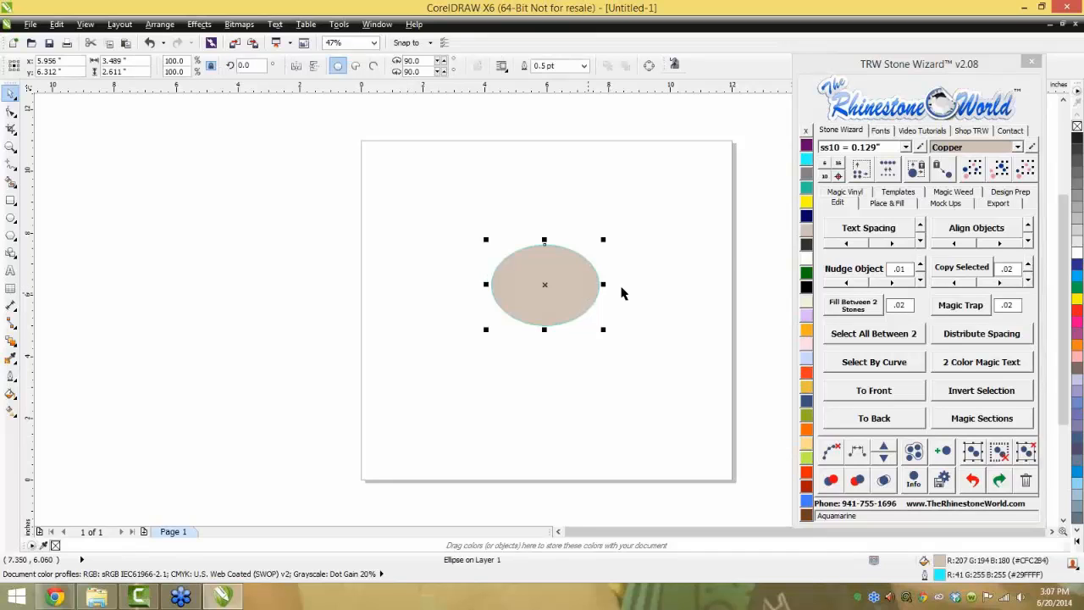
{"action": "key", "text": "Delete"}
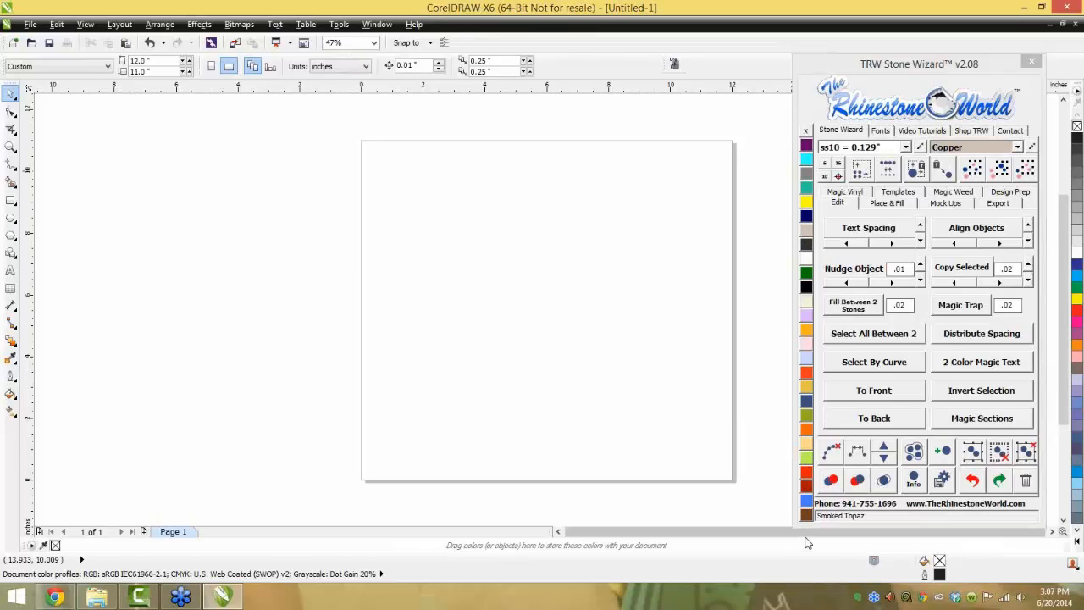
Open the stone color list for editing and move TRW Pink to the first position
{"action": "left_click", "coordinate": [1018, 147]}
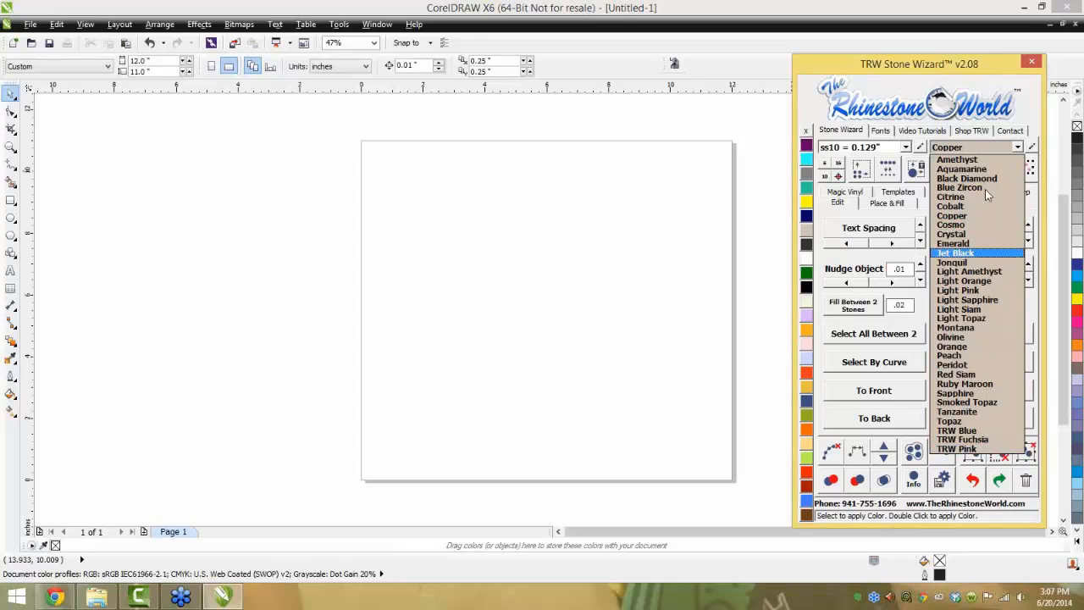
{"action": "left_click", "coordinate": [1033, 148]}
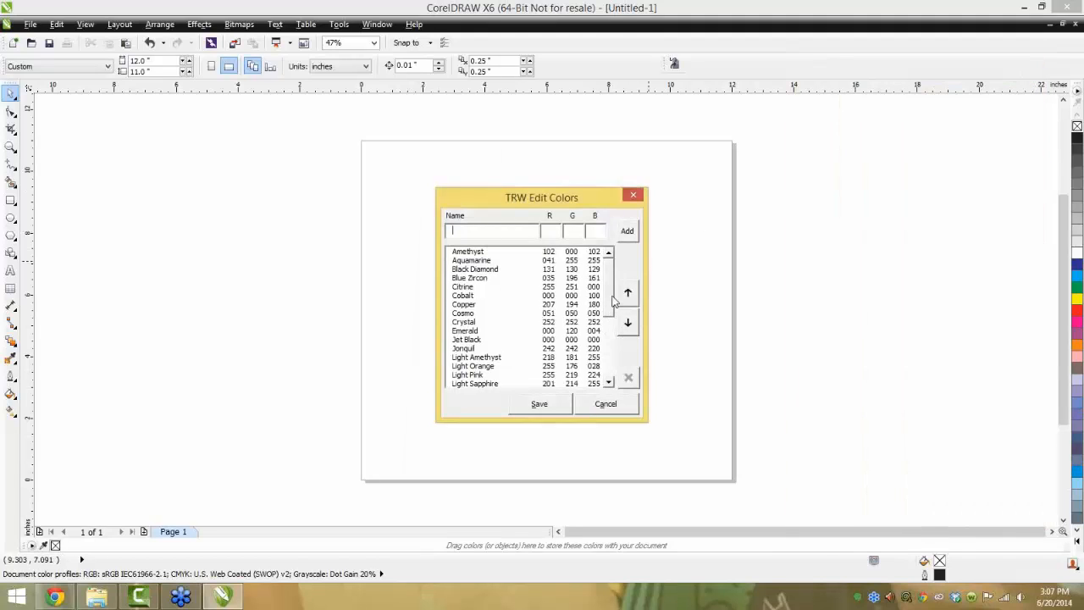
{"action": "scroll", "coordinate": [610, 323], "scroll_direction": "down", "scroll_amount": 5}
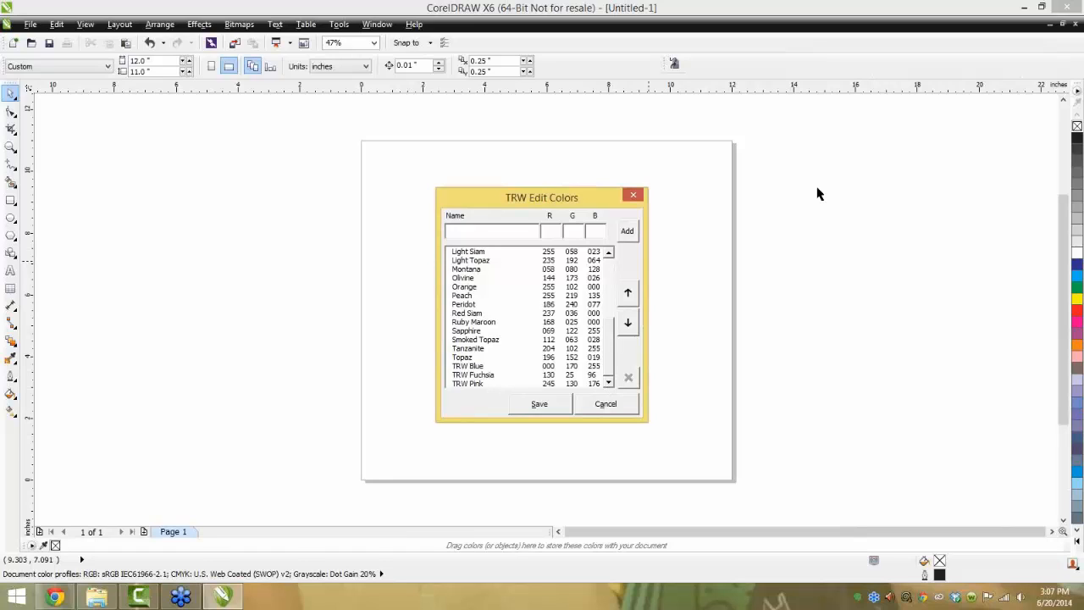
{"action": "left_click", "coordinate": [476, 386]}
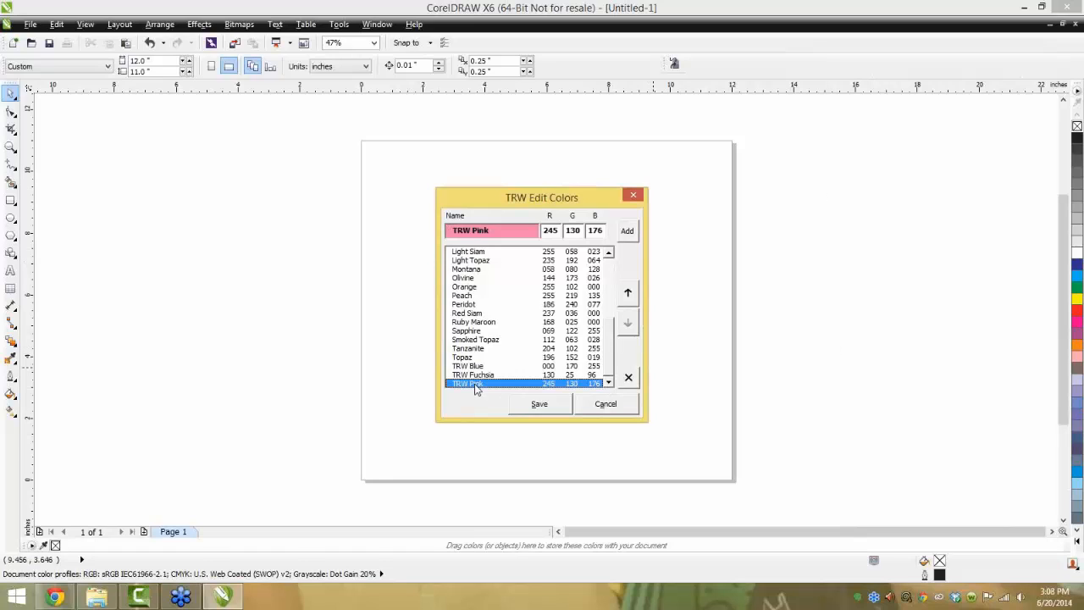
{"action": "left_click", "coordinate": [629, 296]}
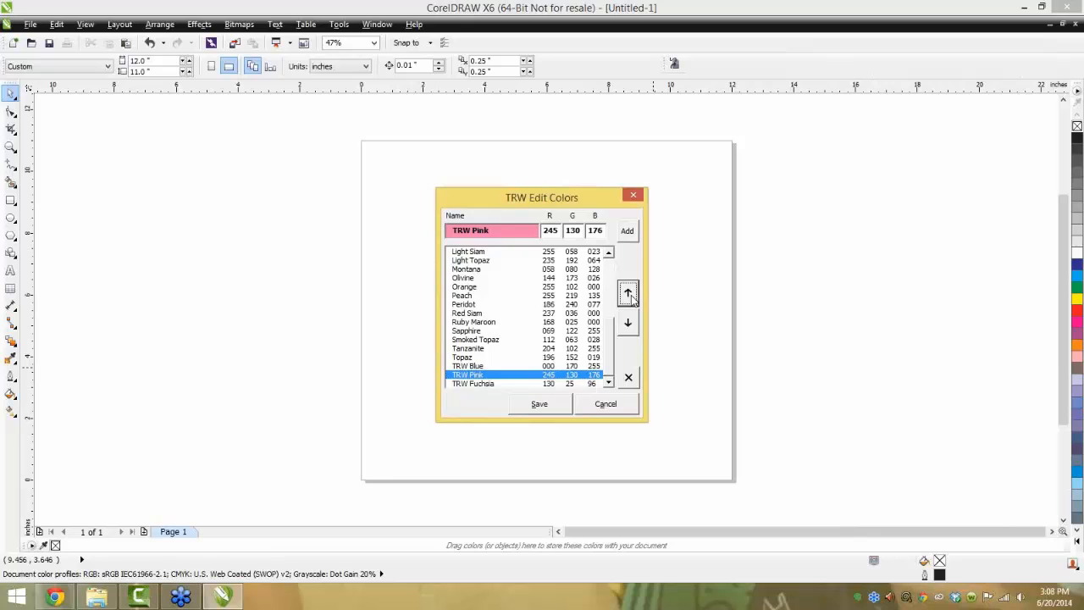
{"action": "left_click", "coordinate": [630, 296]}
{"action": "left_click", "coordinate": [629, 296]}
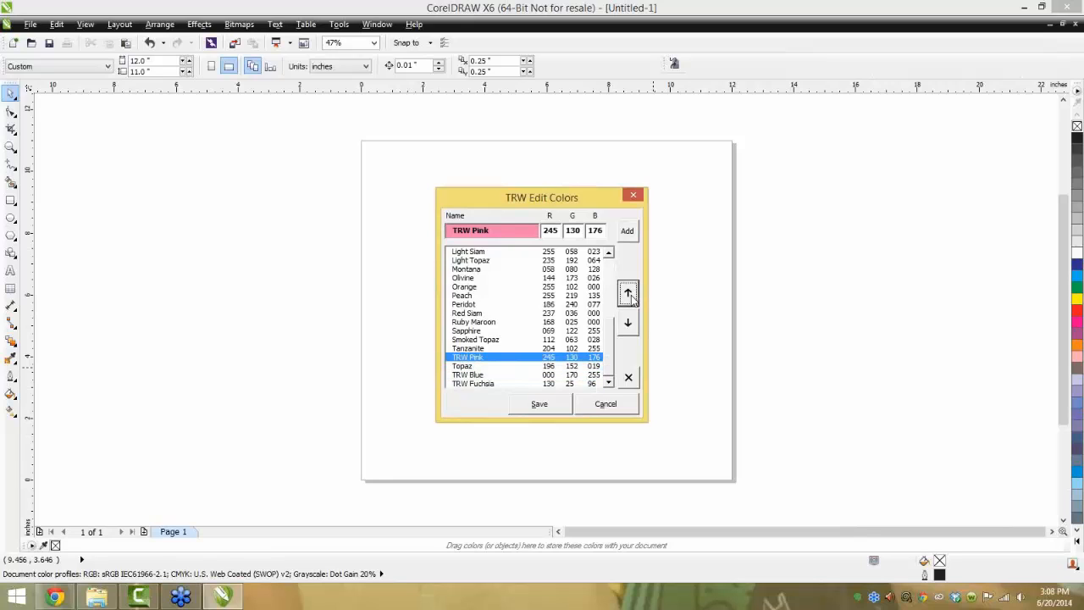
{"action": "left_click", "coordinate": [631, 299], "text": "shift"}
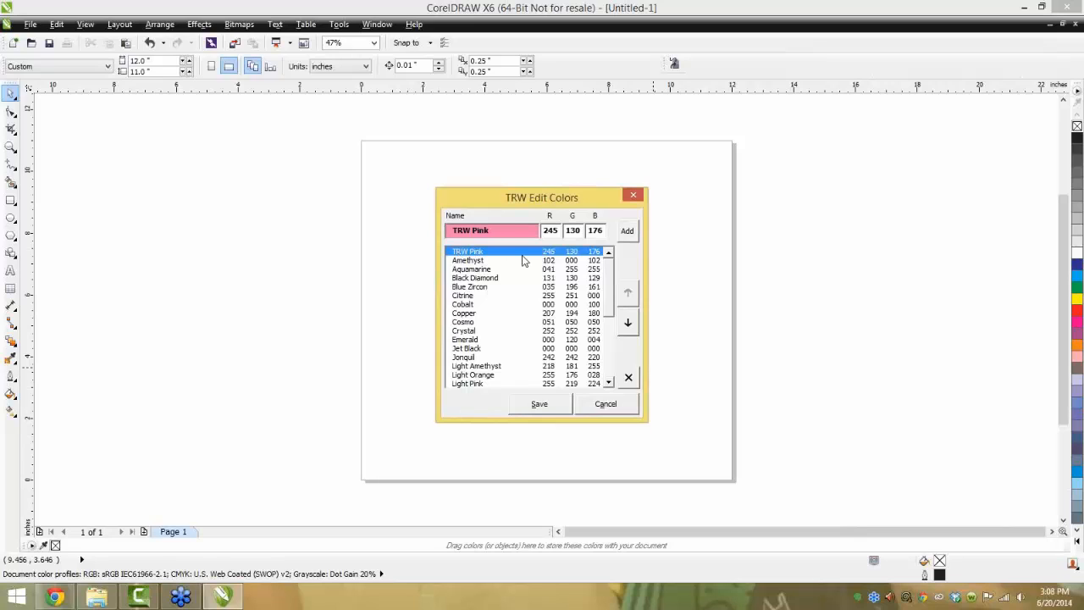
Move TRW Pink down two places to sit below Aquamarine and save the color list
{"action": "left_click", "coordinate": [628, 324]}
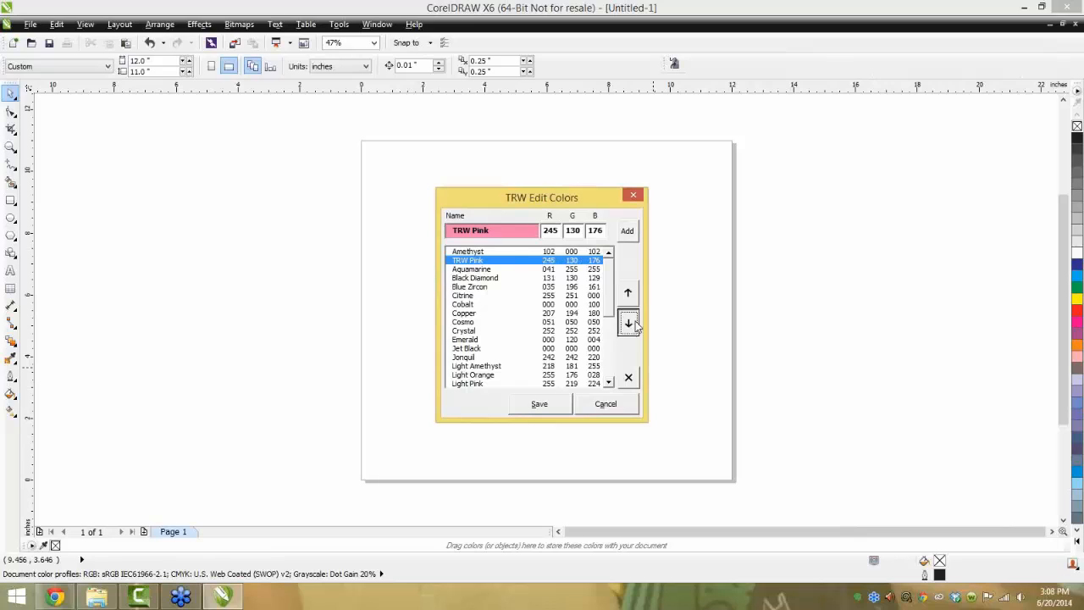
{"action": "left_click", "coordinate": [628, 324]}
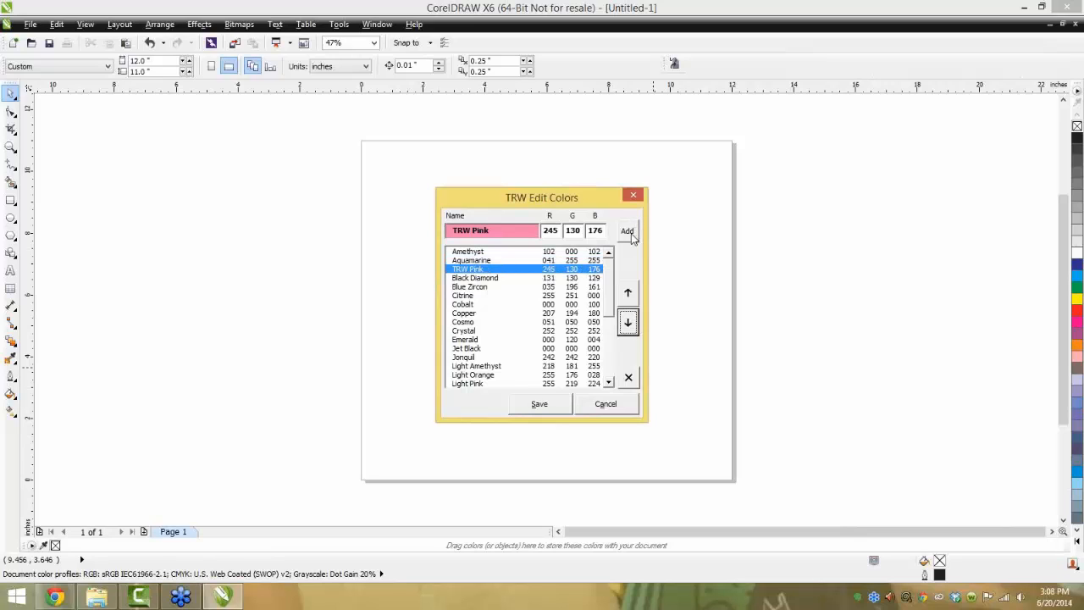
{"action": "left_click", "coordinate": [558, 410]}
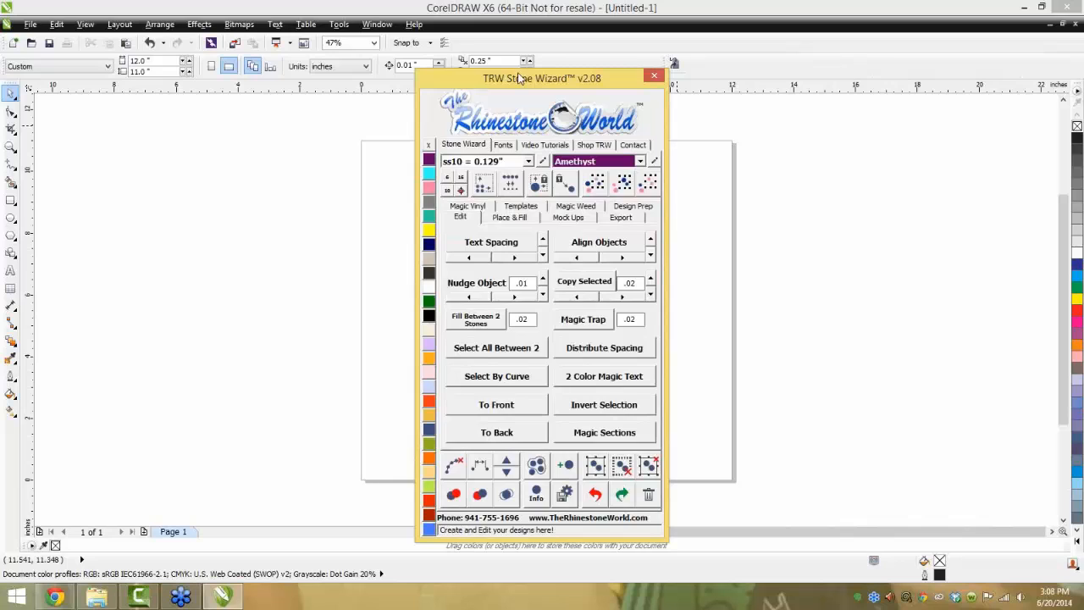
{"action": "left_click_drag", "start_coordinate": [518, 77], "coordinate": [889, 65]}
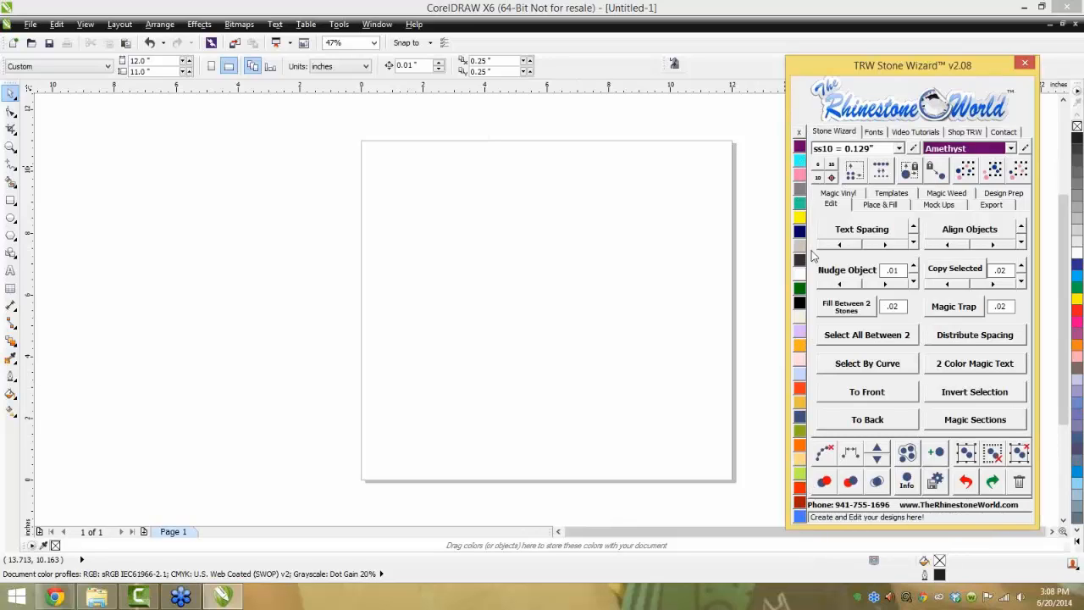
Reopen the color editor and, starting from TRW Pink, set the green value to 1
{"action": "left_click", "coordinate": [1025, 148]}
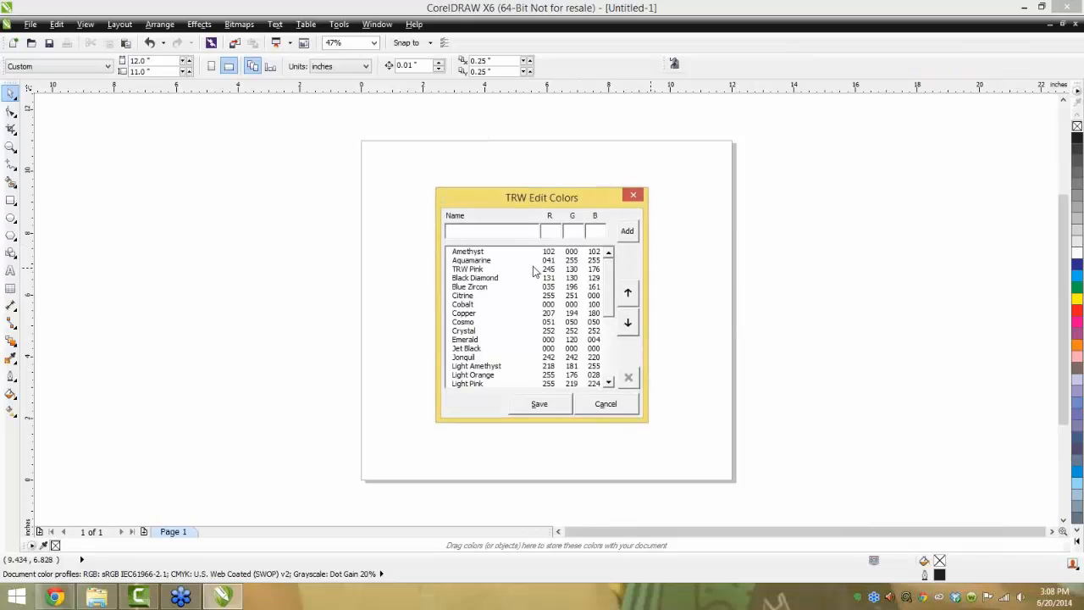
{"action": "left_click", "coordinate": [483, 269]}
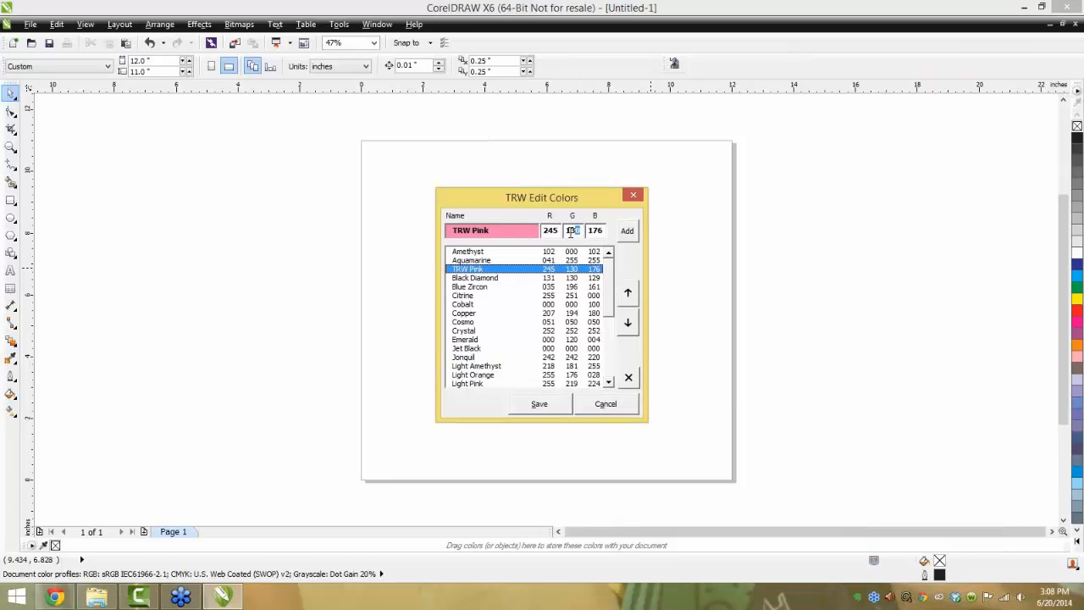
{"action": "left_click_drag", "start_coordinate": [579, 231], "coordinate": [559, 234]}
{"action": "type", "text": "150"}
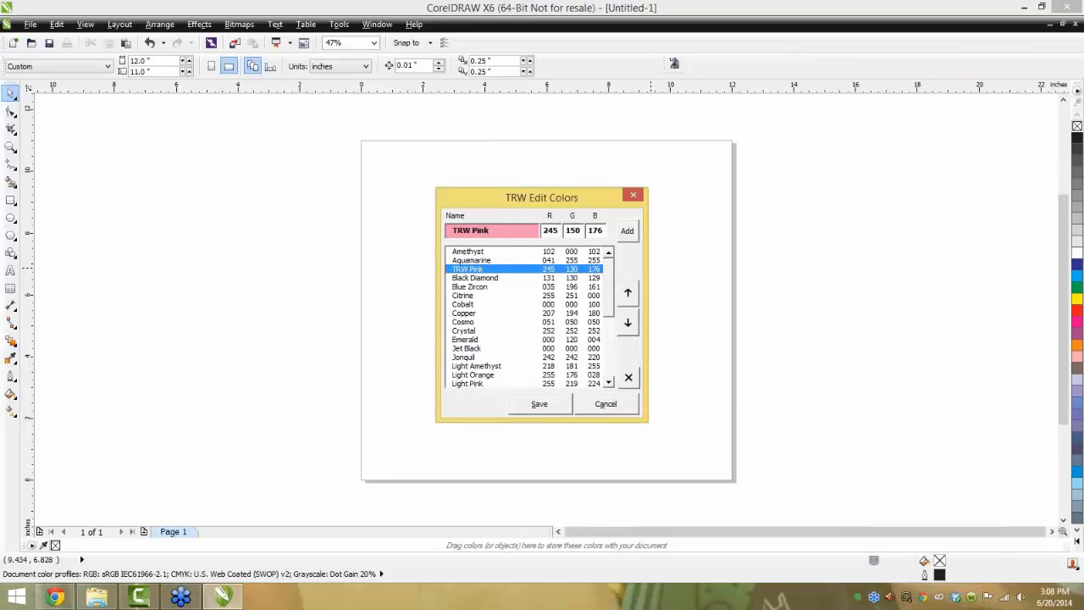
{"action": "key", "text": "BackSpace"}
{"action": "key", "text": "BackSpace"}
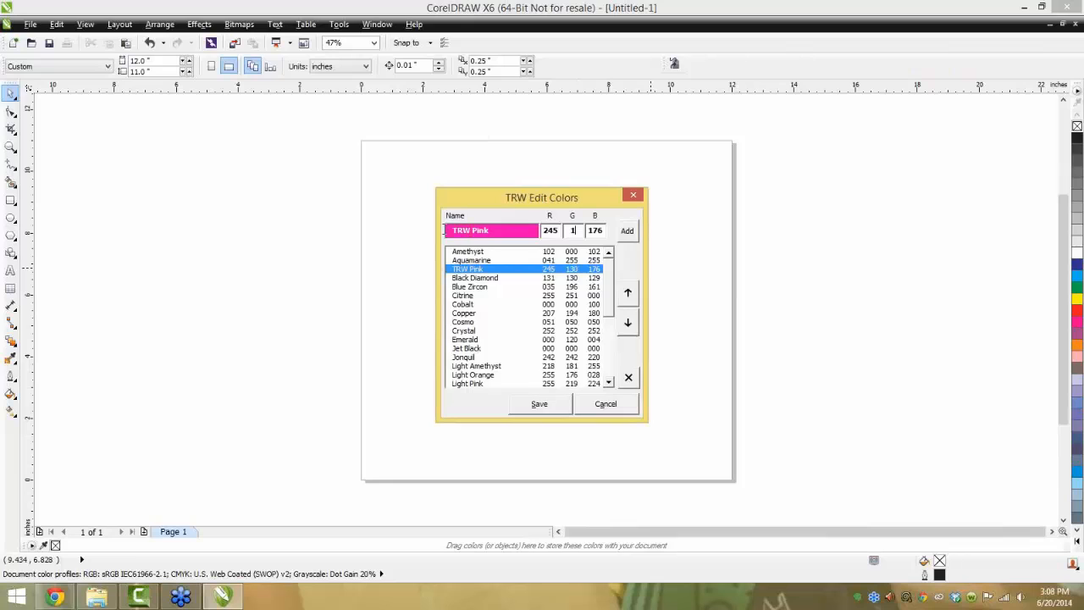
Add the modified color to the list as Hot Pink and move it to the first position
{"action": "double_click", "coordinate": [446, 230]}
{"action": "type", "text": "Hot"}
{"action": "left_click", "coordinate": [627, 231]}
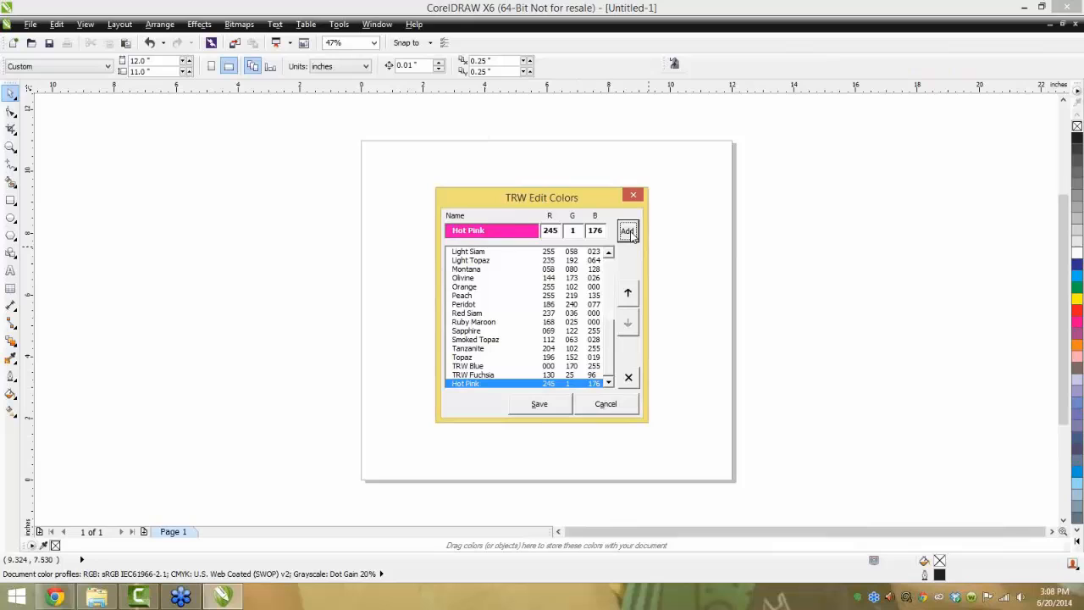
{"action": "left_click", "coordinate": [628, 295]}
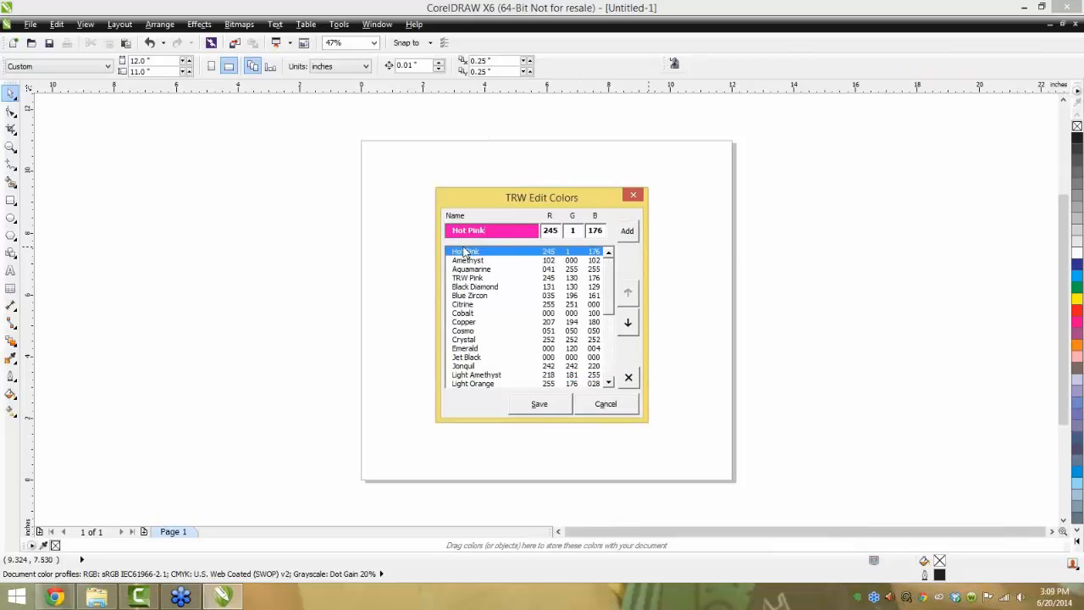
Save the color list and choose Hot Pink as the active stone color
{"action": "left_click", "coordinate": [539, 405]}
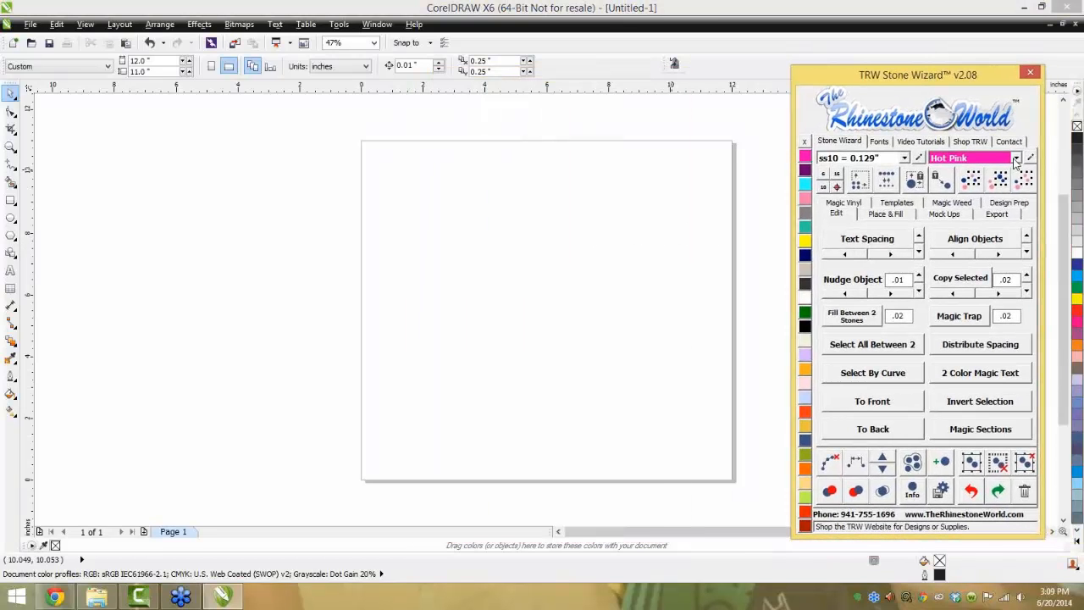
{"action": "left_click", "coordinate": [979, 159]}
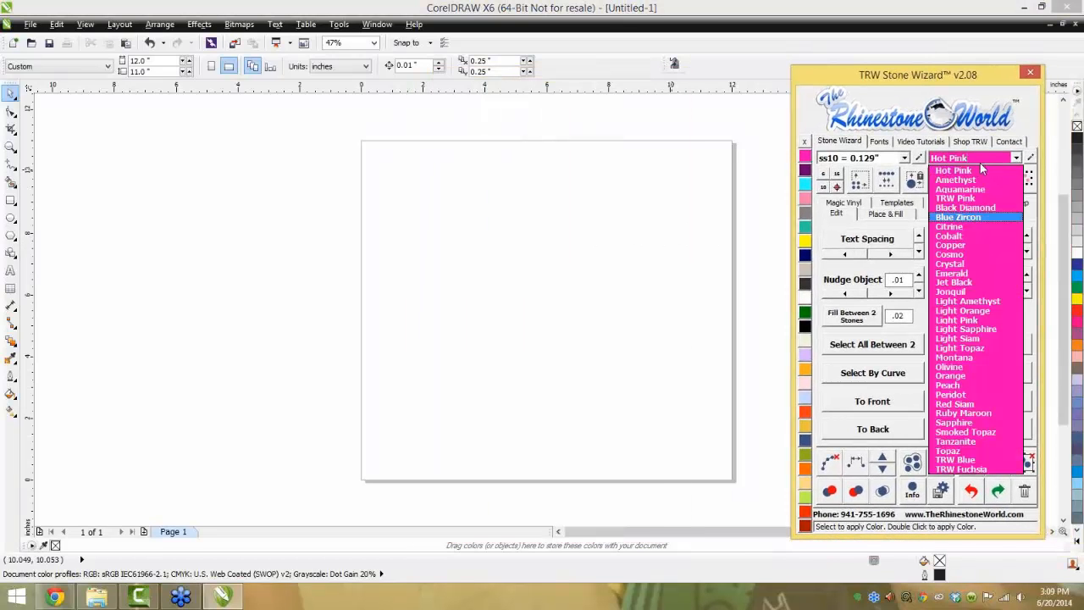
{"action": "left_click", "coordinate": [978, 170]}
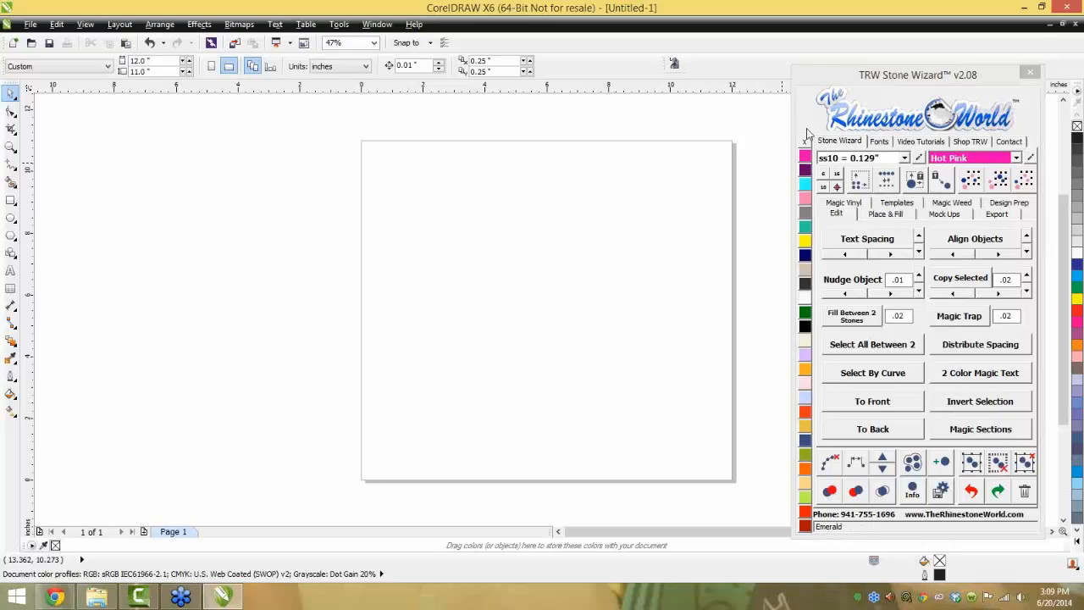
{"action": "left_click_drag", "start_coordinate": [845, 70], "coordinate": [842, 46]}
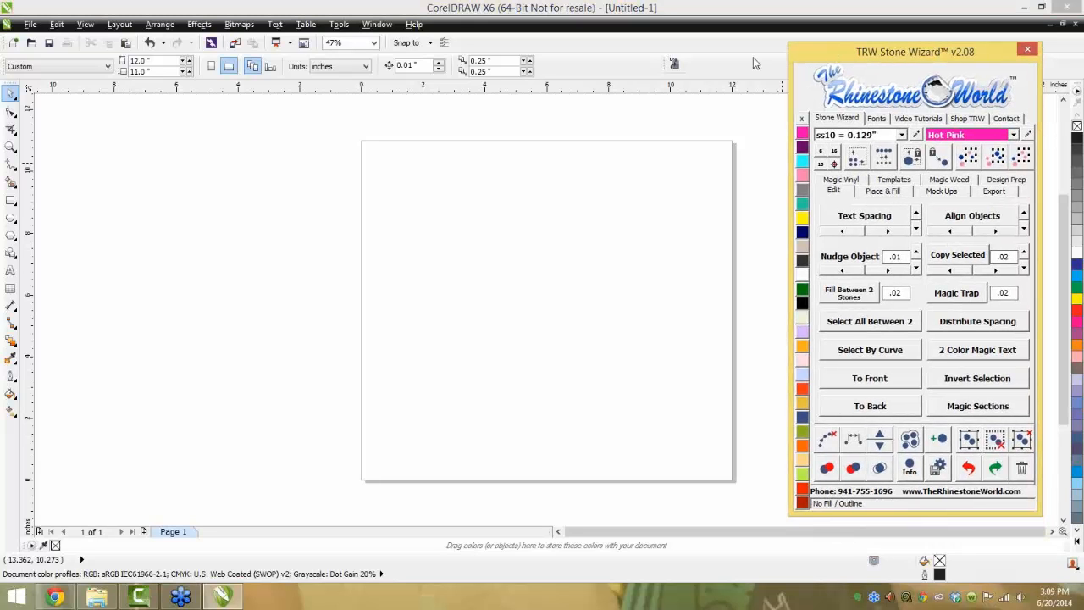
Open the stone size list for editing, set the fixed size of ss10 to 0.131 and save it
{"action": "left_click", "coordinate": [902, 135]}
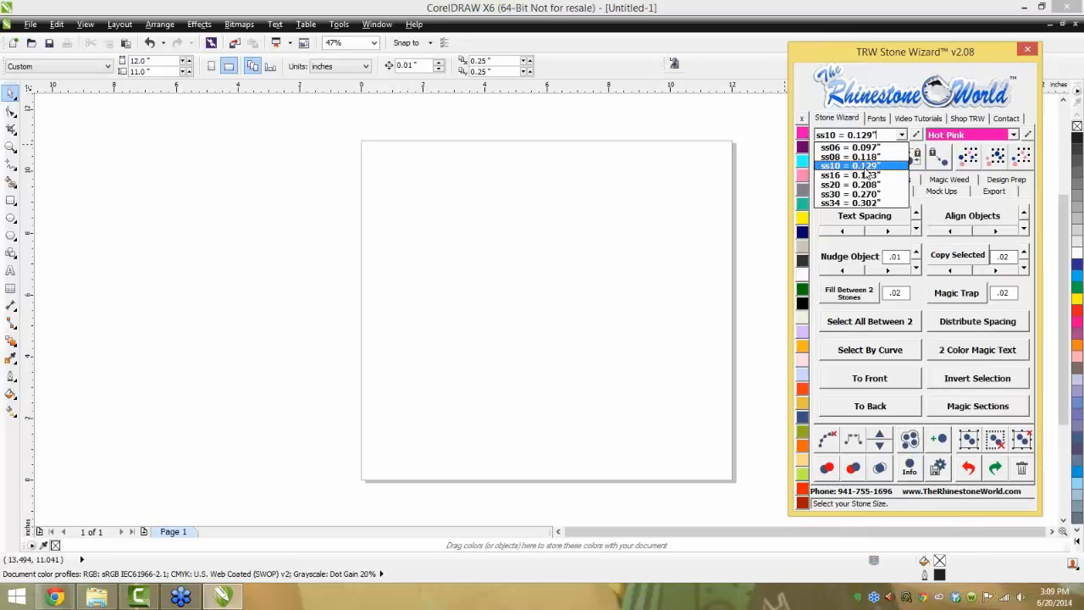
{"action": "left_click", "coordinate": [916, 135]}
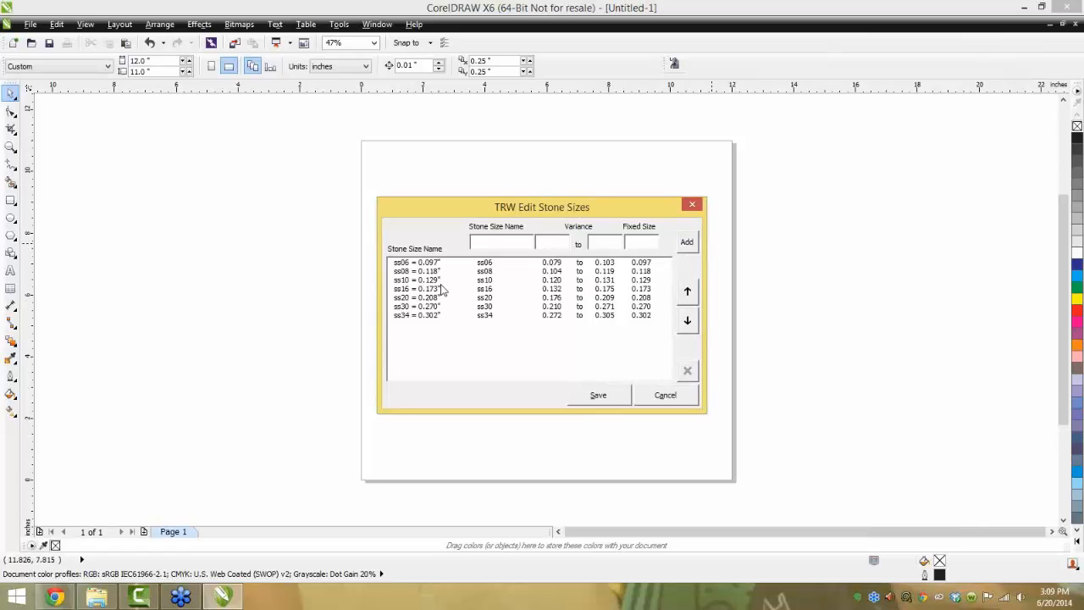
{"action": "left_click", "coordinate": [440, 280]}
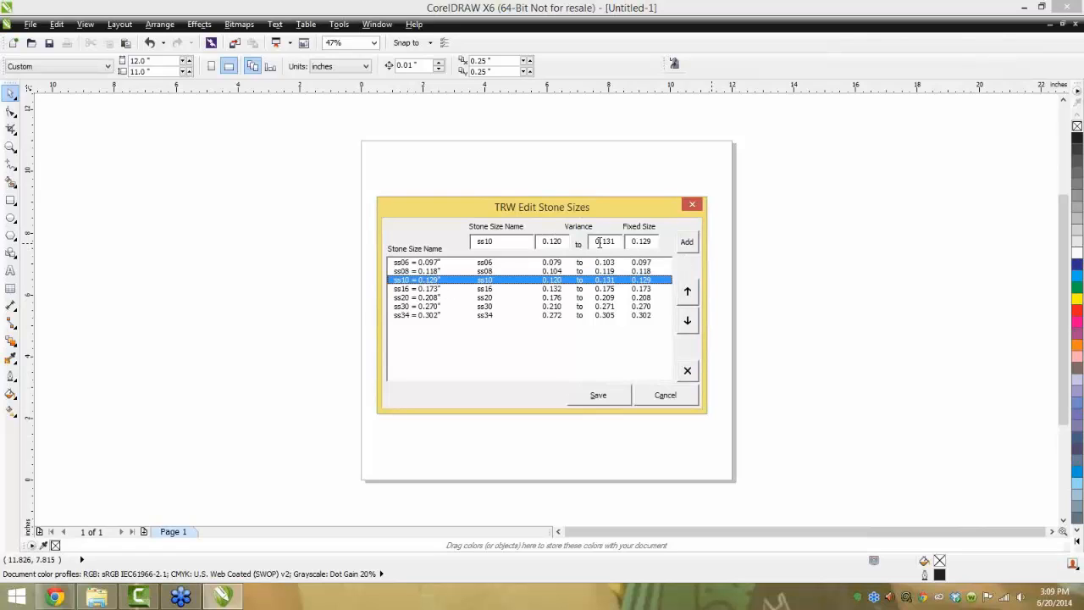
{"action": "left_click_drag", "start_coordinate": [641, 244], "coordinate": [656, 244]}
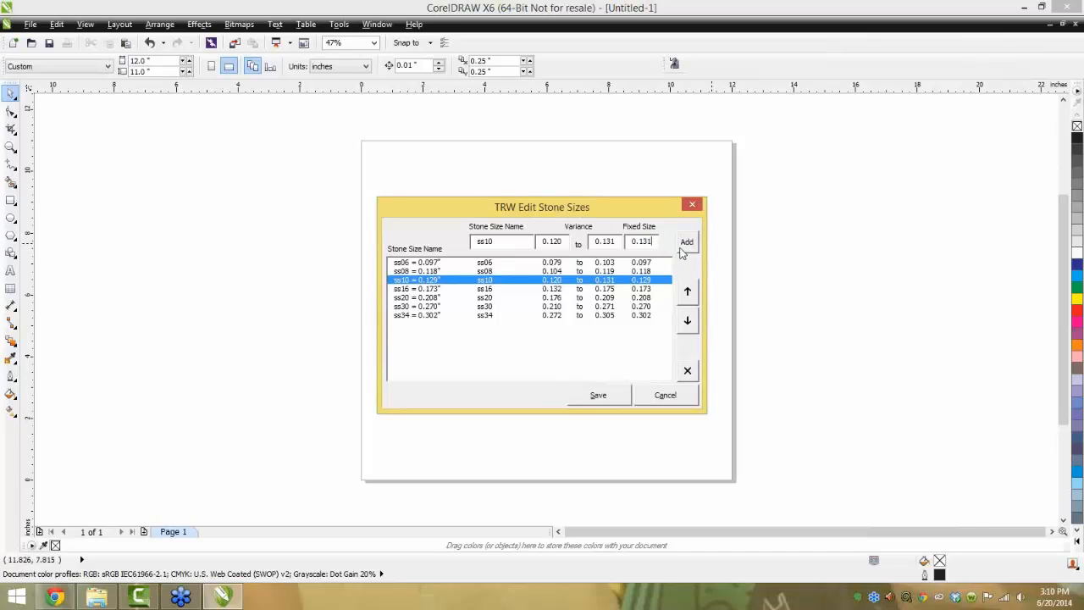
{"action": "left_click", "coordinate": [687, 242]}
{"action": "left_click", "coordinate": [692, 204]}
{"action": "left_click_drag", "start_coordinate": [626, 80], "coordinate": [972, 61]}
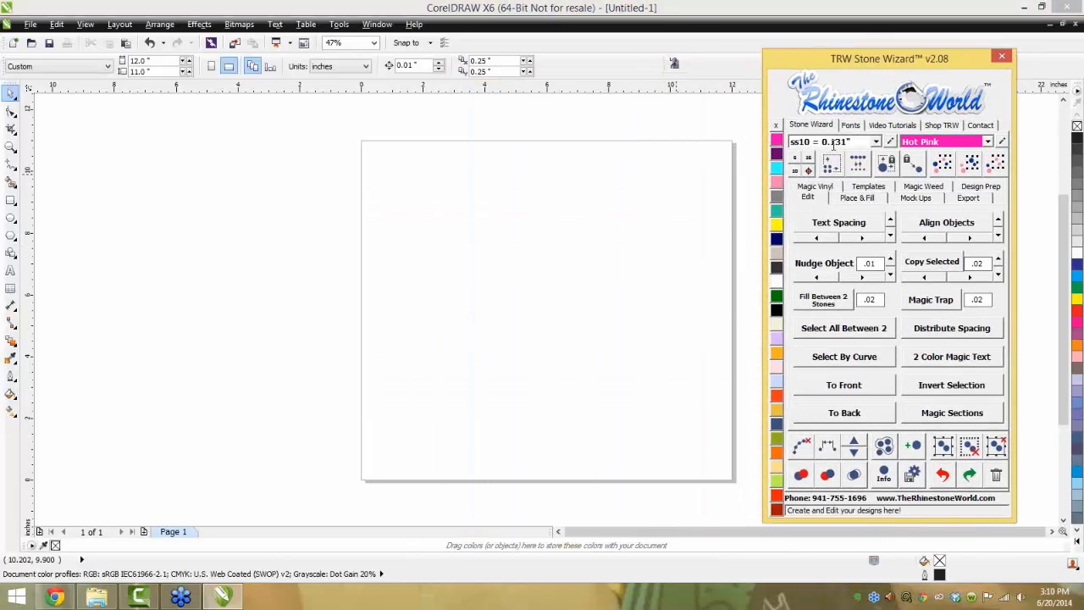
Reopen the stone size list, set the fixed size of ss10 to 0.129 and save it
{"action": "left_click", "coordinate": [876, 142]}
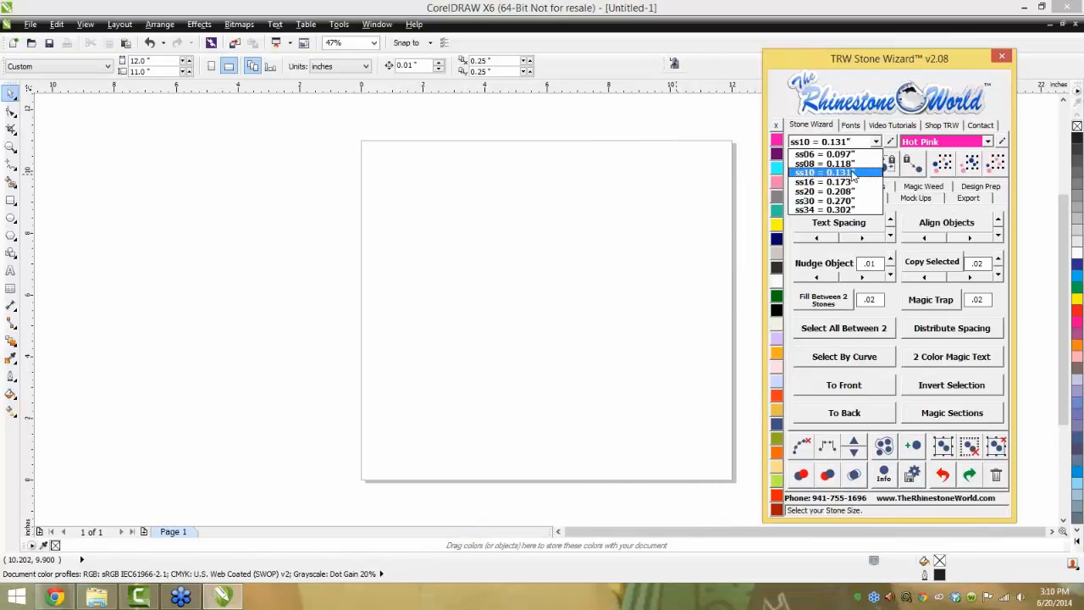
{"action": "left_click", "coordinate": [892, 142]}
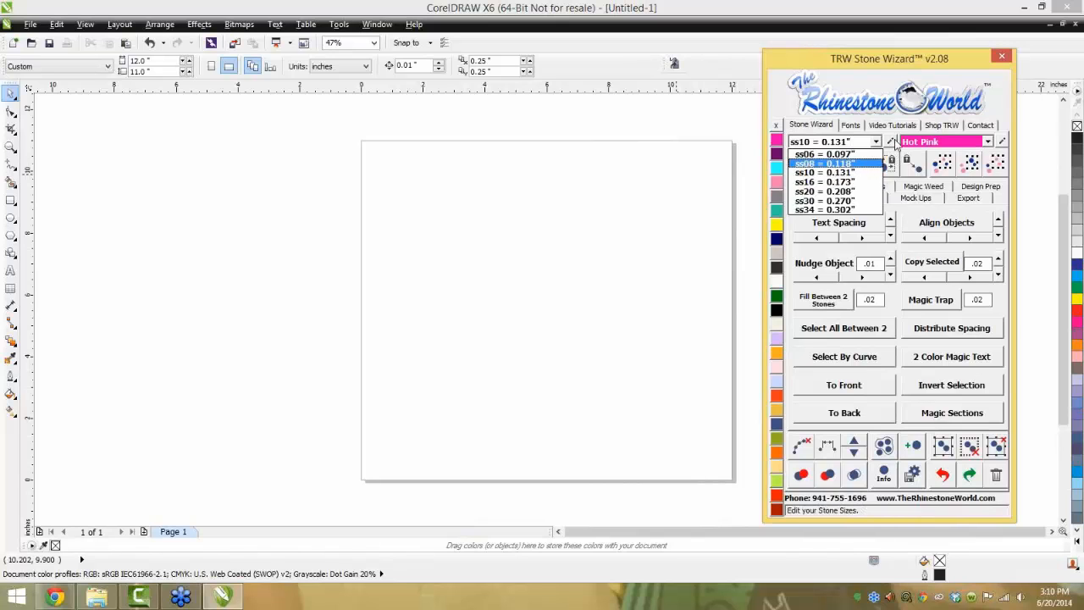
{"action": "left_click", "coordinate": [476, 280]}
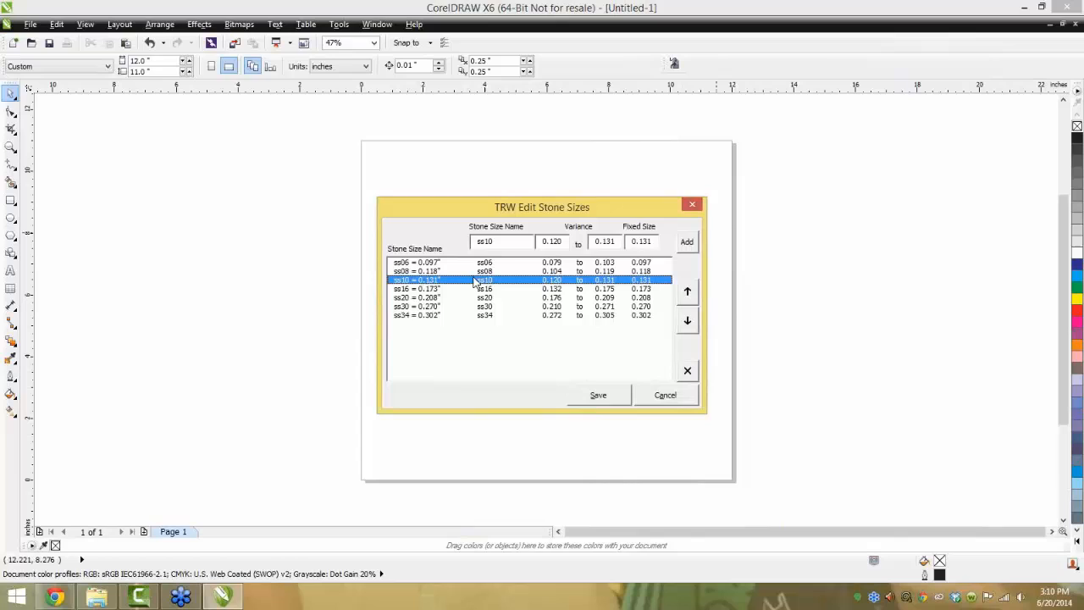
{"action": "double_click", "coordinate": [645, 242]}
{"action": "type", "text": "0.11"}
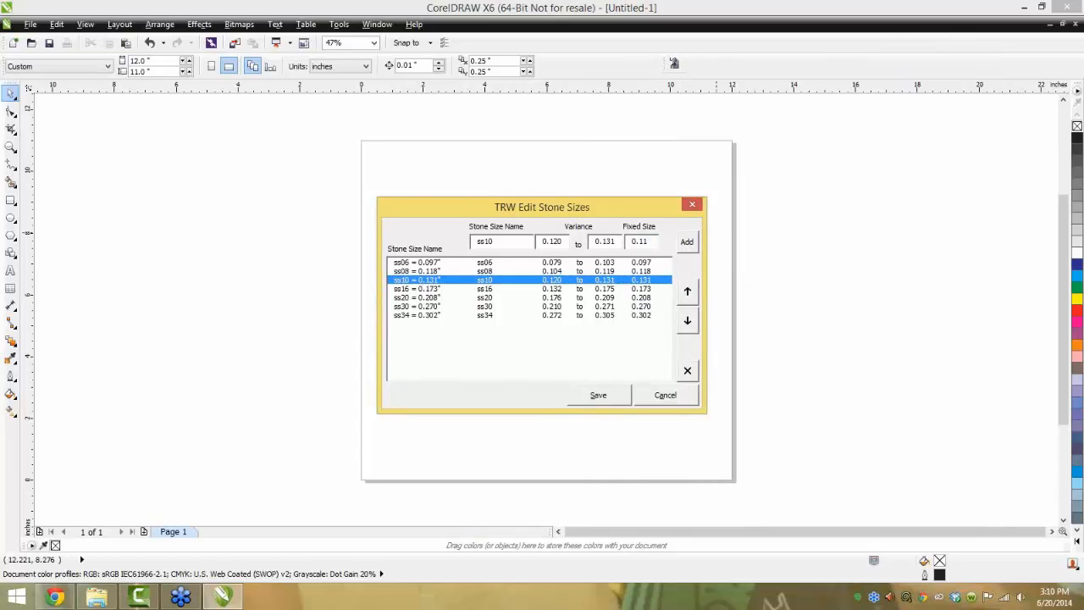
{"action": "key", "text": "BackSpace"}
{"action": "left_click", "coordinate": [687, 243]}
{"action": "left_click", "coordinate": [616, 406]}
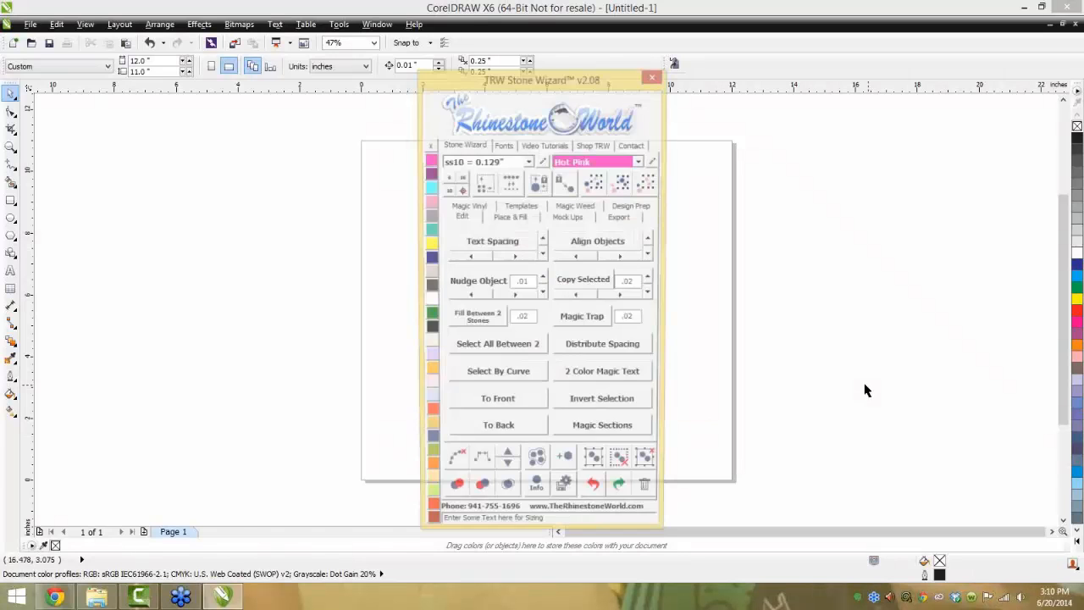
{"action": "left_click_drag", "start_coordinate": [607, 85], "coordinate": [972, 70]}
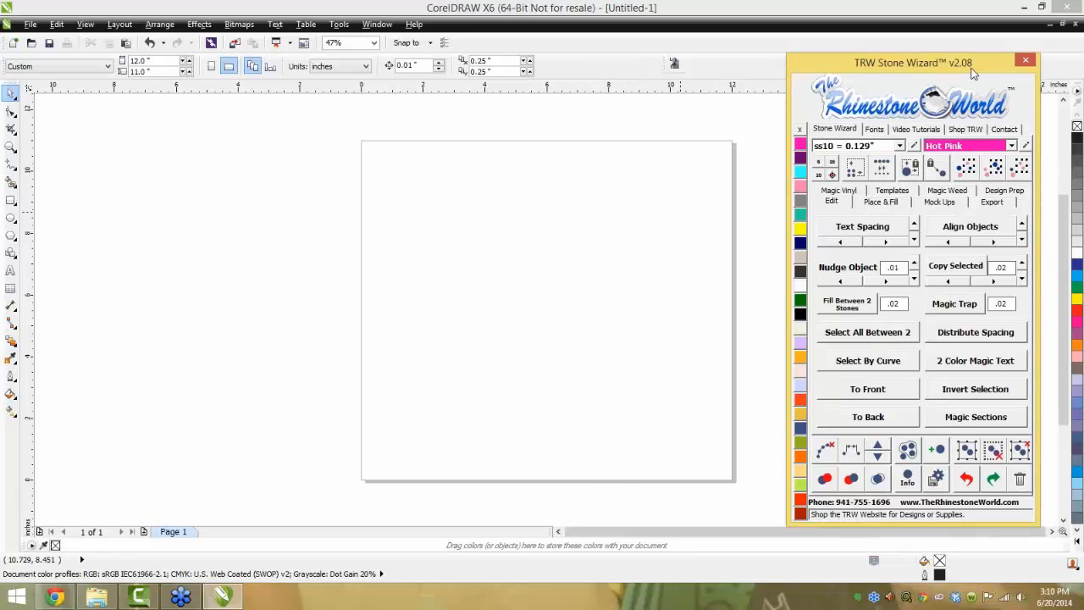
Bring the rhinestone alphabet lettering into the drawing and select its stones
{"action": "left_click", "coordinate": [751, 213]}
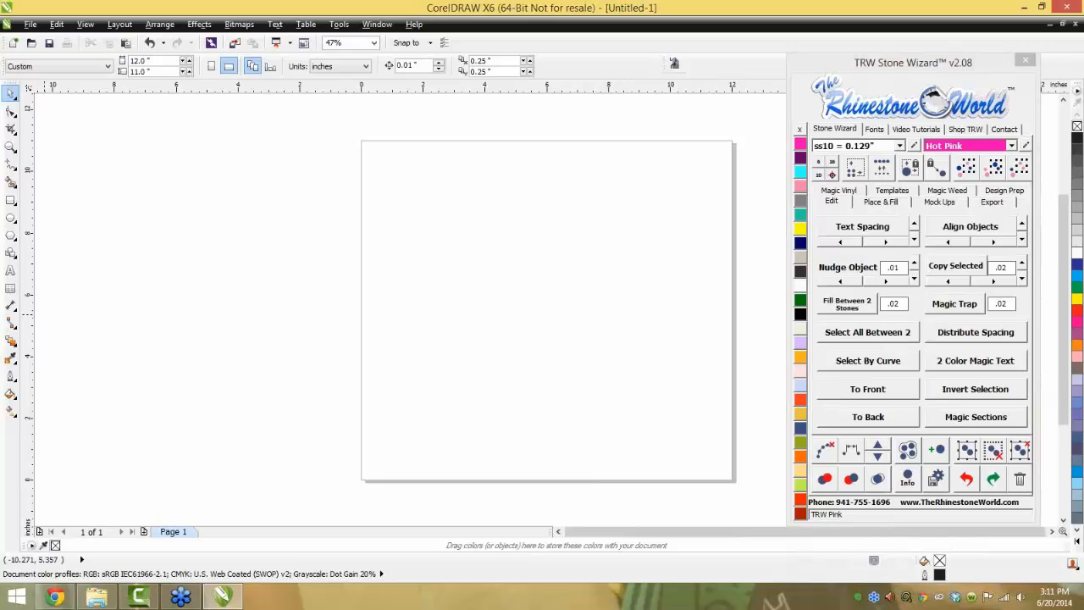
{"action": "left_click_drag", "start_coordinate": [329, 210], "coordinate": [431, 322]}
{"action": "scroll", "coordinate": [441, 387], "scroll_direction": "down", "scroll_amount": 2}
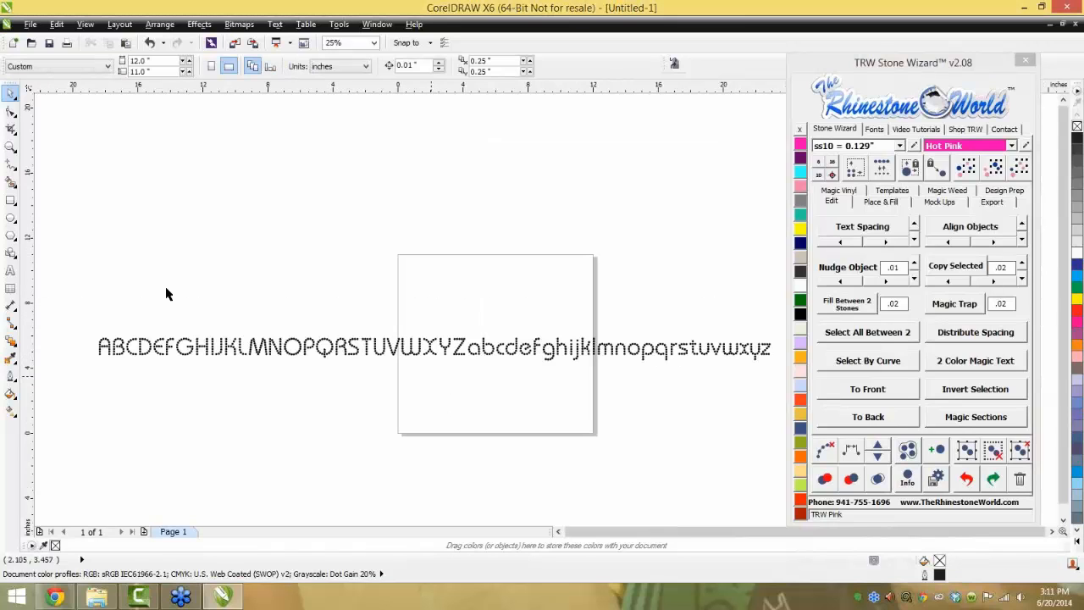
{"action": "left_click", "coordinate": [654, 351]}
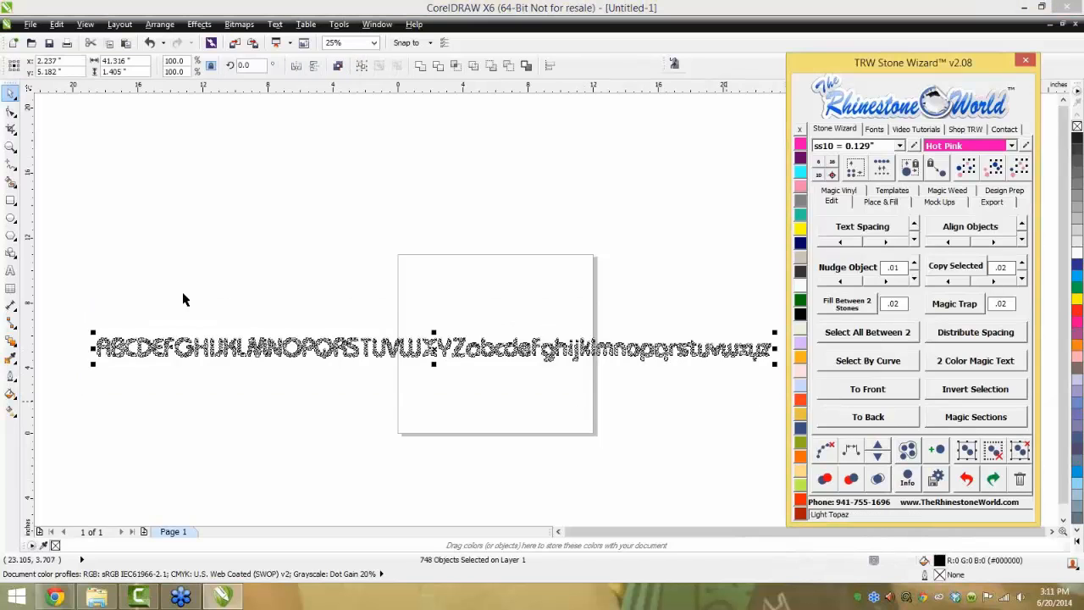
Delete the stones of all letters before Z and after c, keeping only Zabc
{"action": "left_click", "coordinate": [59, 305]}
{"action": "left_click_drag", "start_coordinate": [111, 329], "coordinate": [451, 415]}
{"action": "key", "text": "Delete"}
{"action": "left_click_drag", "start_coordinate": [776, 323], "coordinate": [484, 406]}
{"action": "key", "text": "Delete"}
{"action": "left_click_drag", "start_coordinate": [64, 287], "coordinate": [283, 354]}
{"action": "key", "text": "Delete"}
Resize the whole Zabc stone design to stone size ss16 = 0.173" and inspect the size of one stone in the letter b
{"action": "scroll", "coordinate": [483, 347], "scroll_direction": "up", "scroll_amount": 4}
{"action": "left_click", "coordinate": [487, 337]}
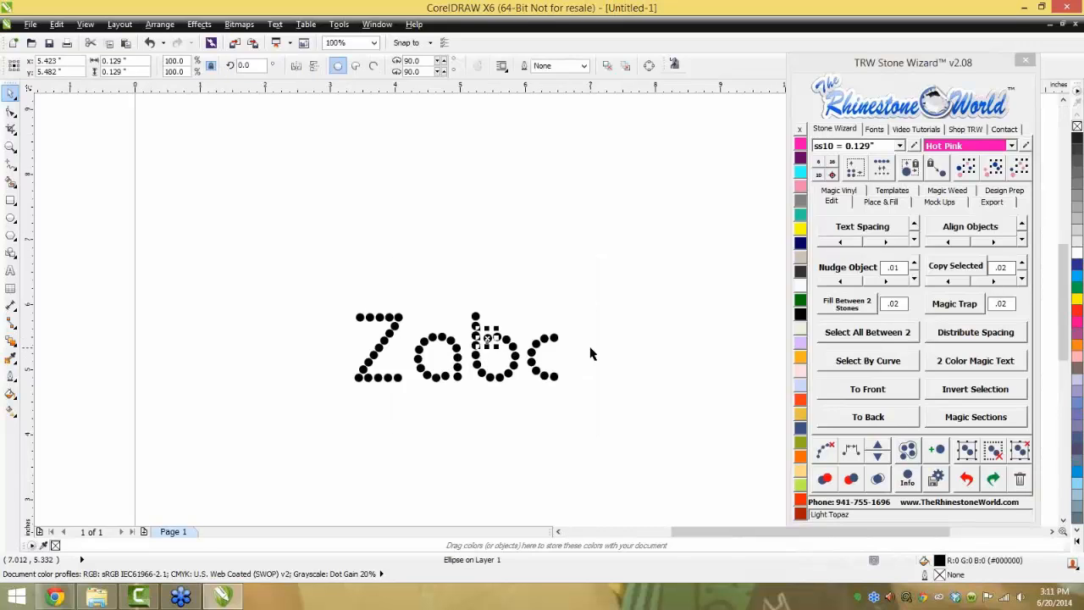
{"action": "key", "text": "ctrl+a"}
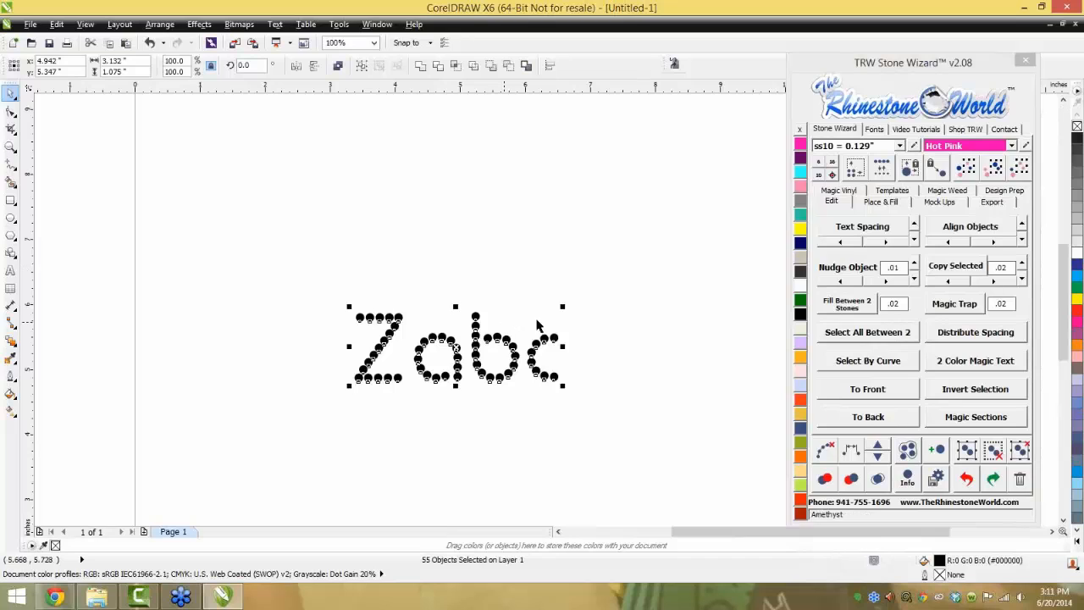
{"action": "left_click", "coordinate": [579, 324]}
{"action": "left_click", "coordinate": [553, 338]}
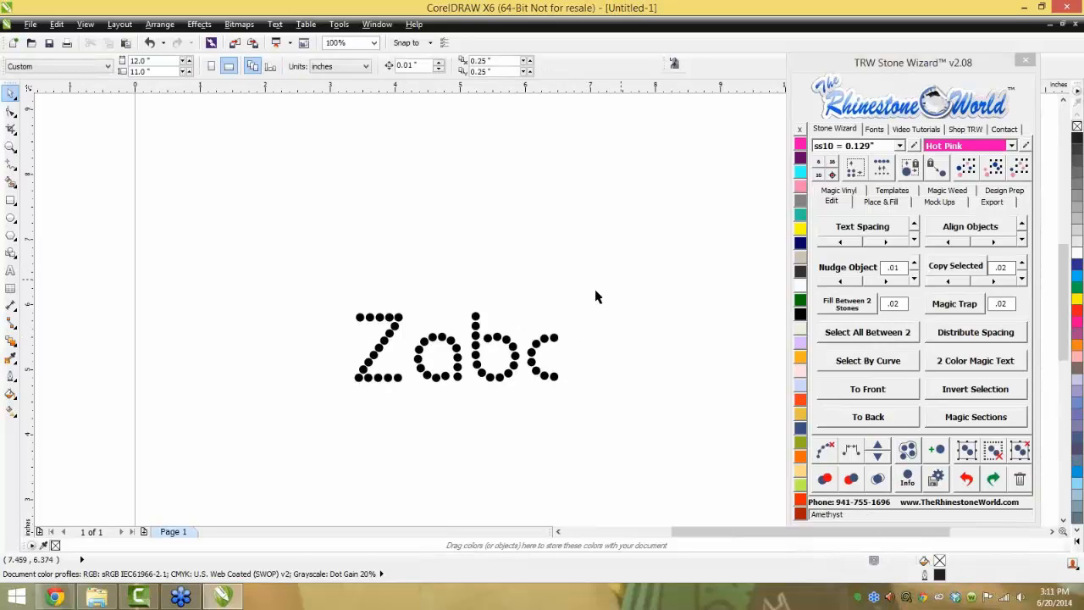
{"action": "left_click_drag", "start_coordinate": [596, 296], "coordinate": [325, 445]}
{"action": "left_click", "coordinate": [900, 145]}
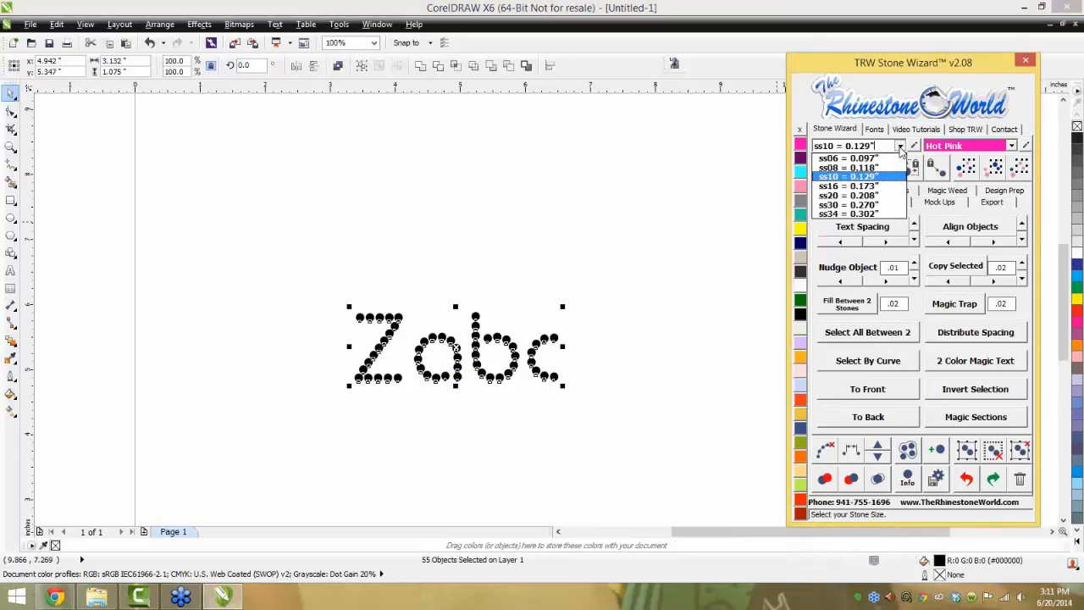
{"action": "left_click", "coordinate": [882, 186]}
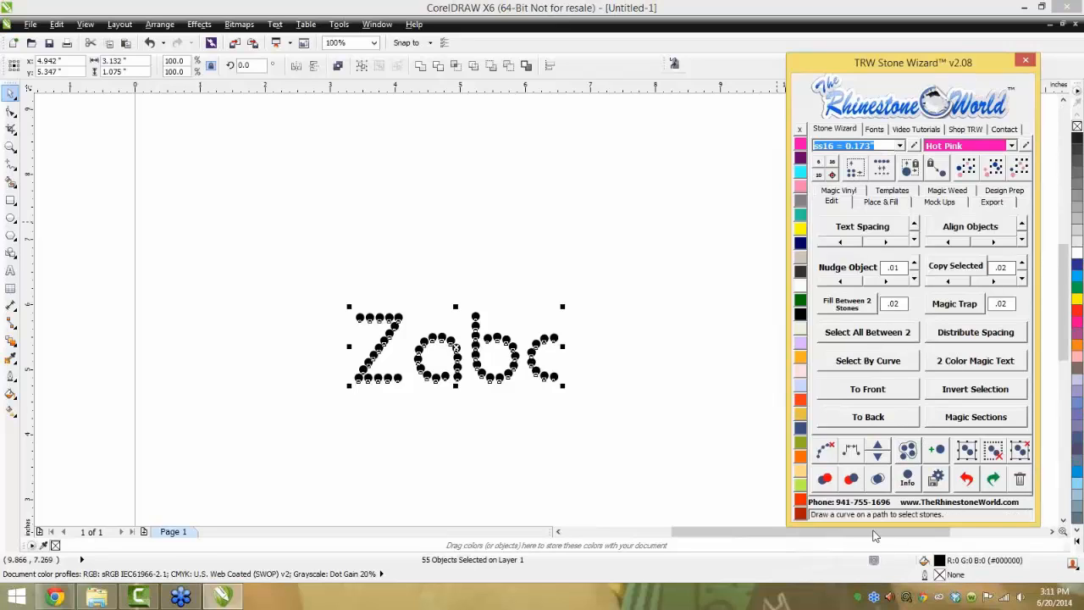
{"action": "left_click", "coordinate": [856, 168]}
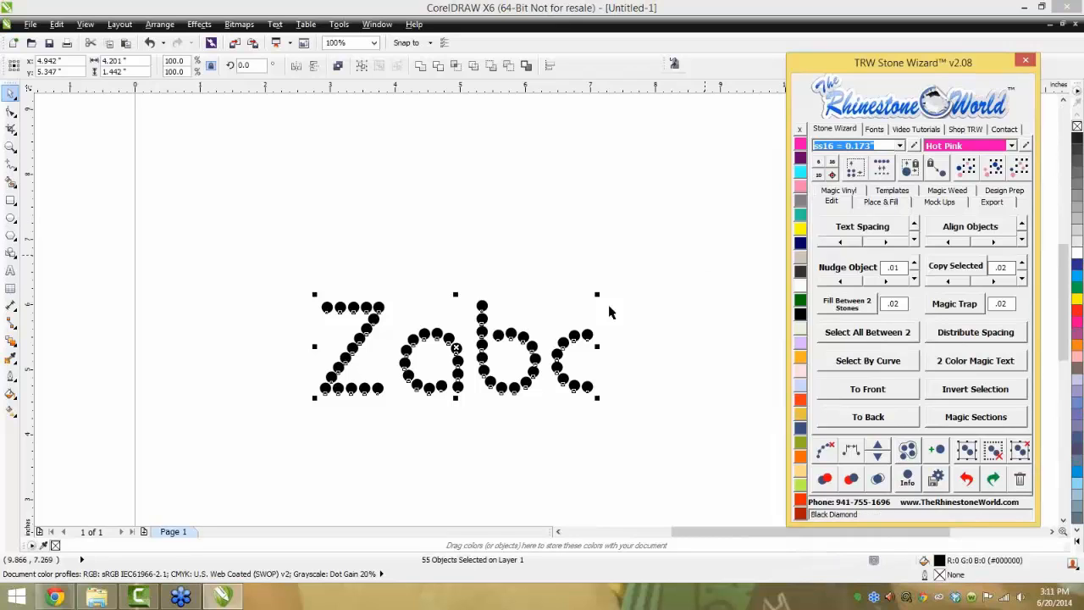
{"action": "left_click", "coordinate": [505, 302]}
{"action": "left_click", "coordinate": [483, 307]}
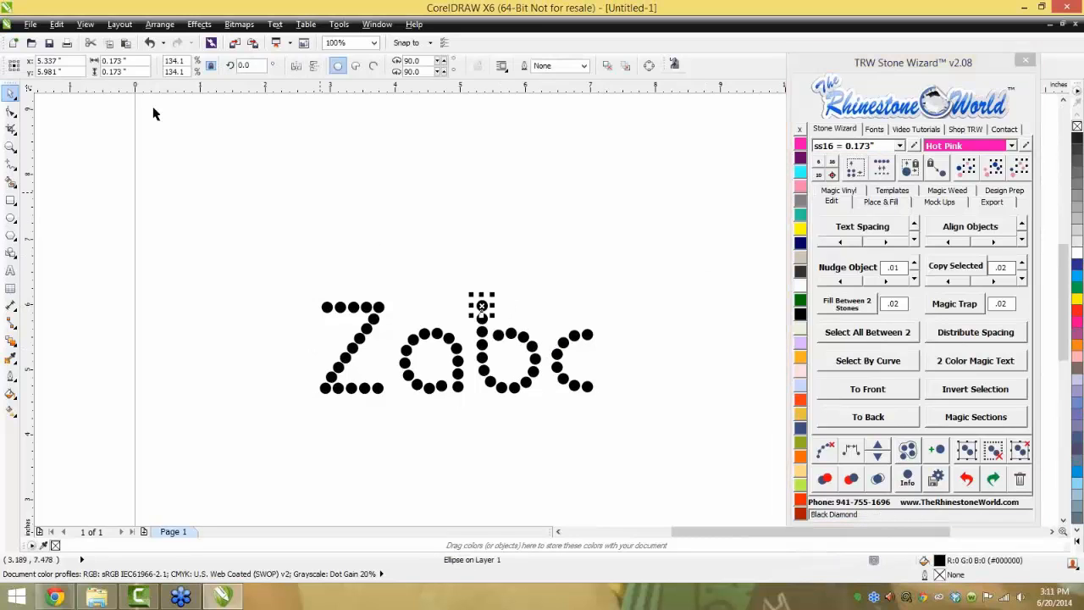
{"action": "left_click", "coordinate": [533, 324]}
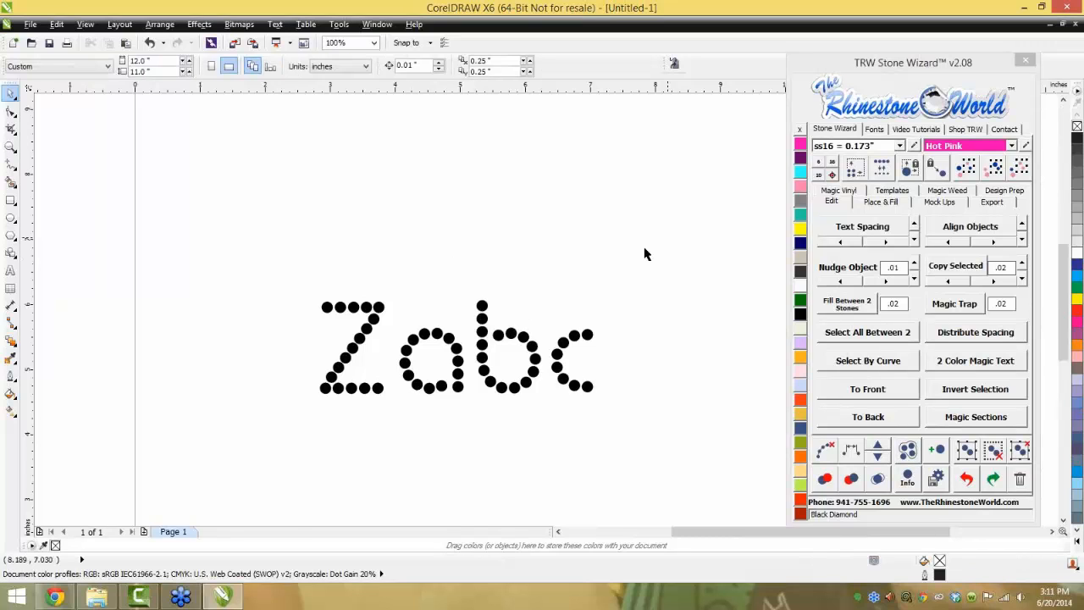
Resize the whole Zabc design to stone size ss20 = 0.208" and inspect the size of a stone in the letter c
{"action": "left_click_drag", "start_coordinate": [644, 249], "coordinate": [254, 424]}
{"action": "left_click", "coordinate": [901, 148]}
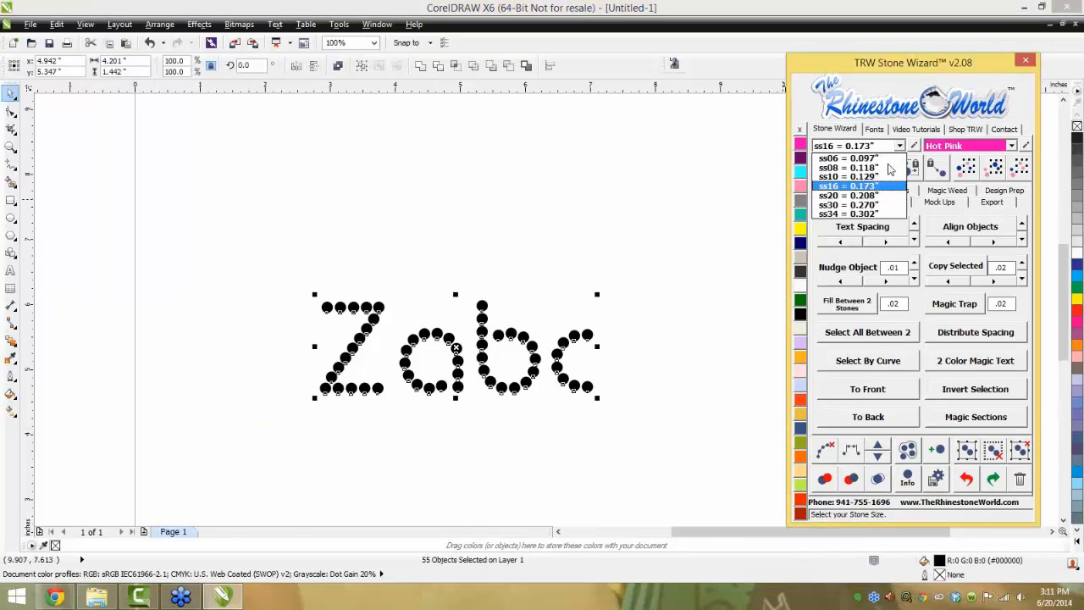
{"action": "left_click", "coordinate": [872, 197]}
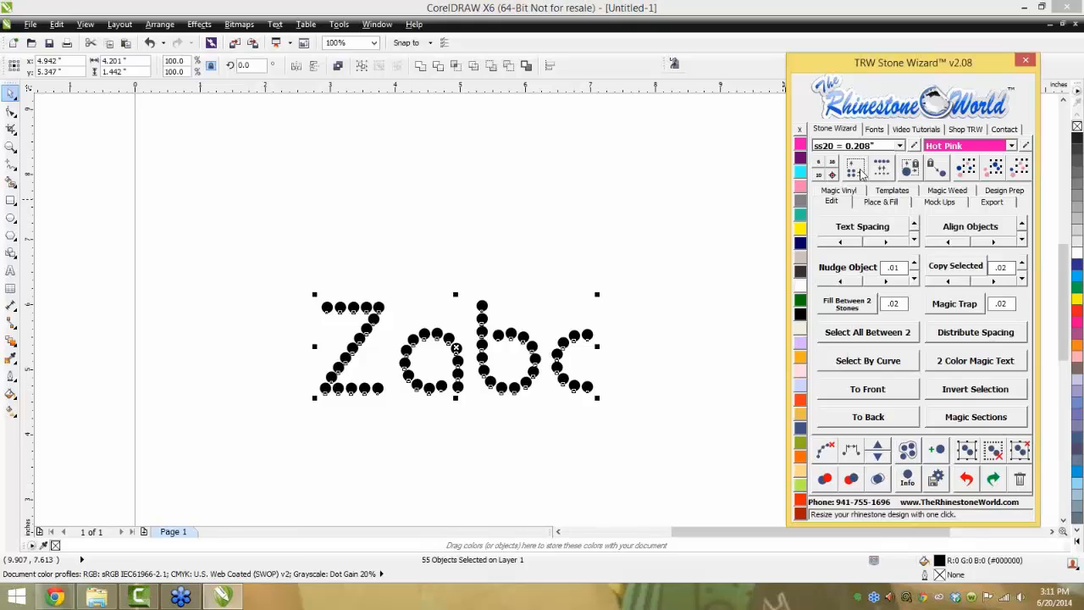
{"action": "left_click", "coordinate": [863, 174]}
{"action": "left_click", "coordinate": [657, 336]}
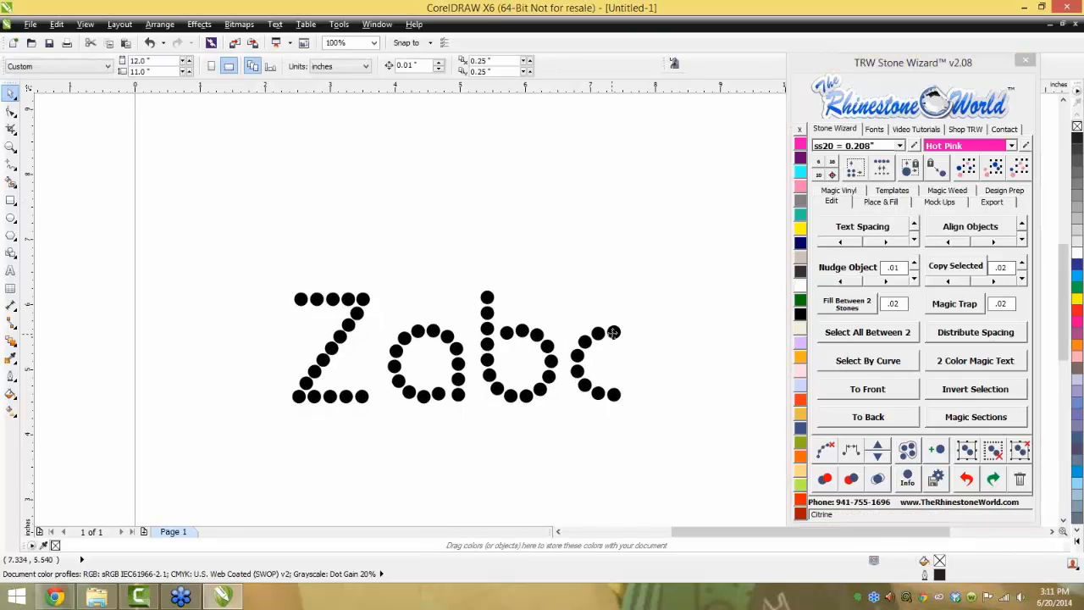
{"action": "left_click", "coordinate": [613, 332]}
{"action": "left_click", "coordinate": [522, 353]}
{"action": "left_click_drag", "start_coordinate": [665, 227], "coordinate": [245, 446]}
{"action": "left_click", "coordinate": [533, 234]}
Assign ss20 = 0.208" with the caption 20 to the ss06 quick-set slot and save it
{"action": "left_click", "coordinate": [821, 167]}
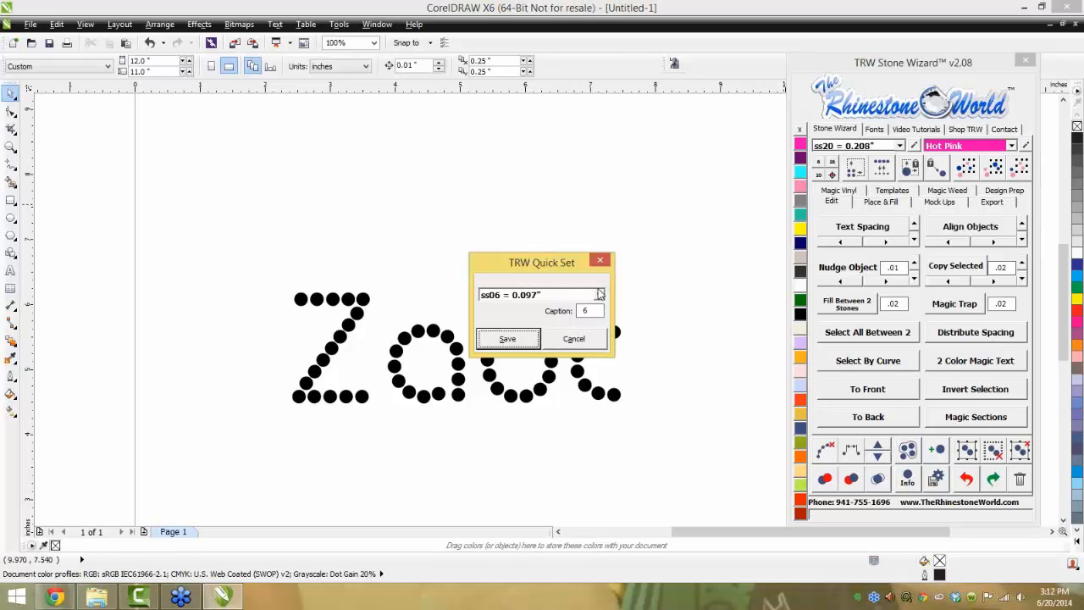
{"action": "left_click", "coordinate": [599, 297]}
{"action": "left_click", "coordinate": [599, 295]}
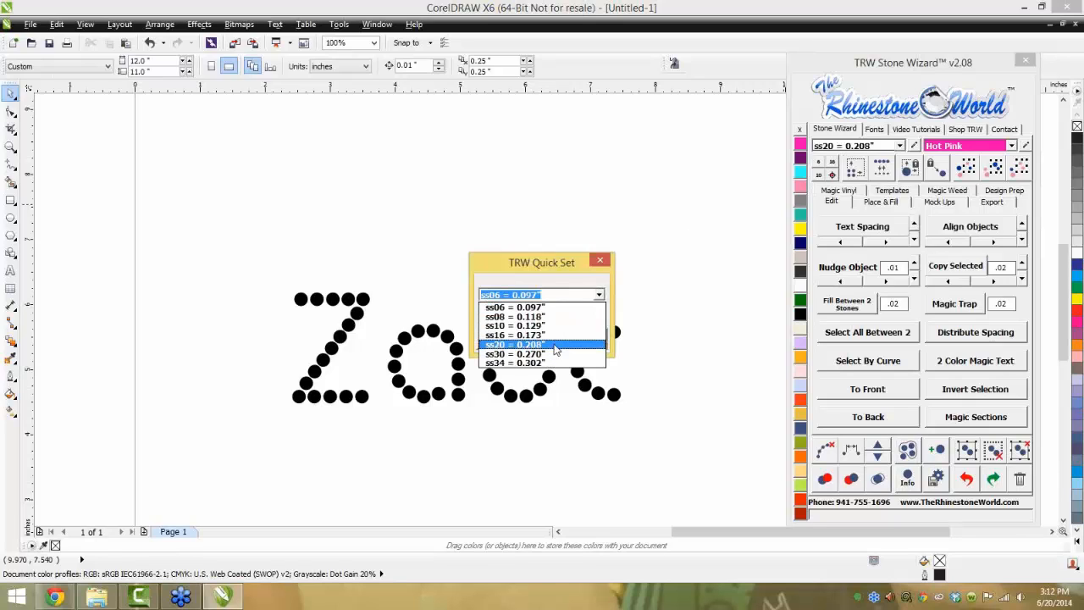
{"action": "left_click", "coordinate": [551, 353]}
{"action": "key", "text": "Tab"}
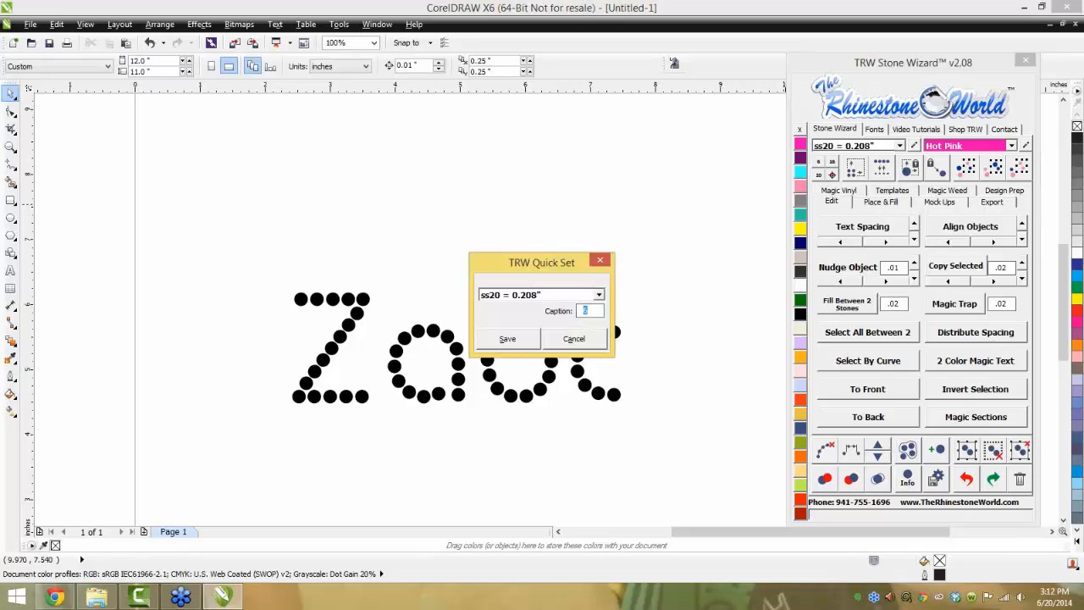
{"action": "type", "text": "20"}
{"action": "left_click", "coordinate": [508, 340]}
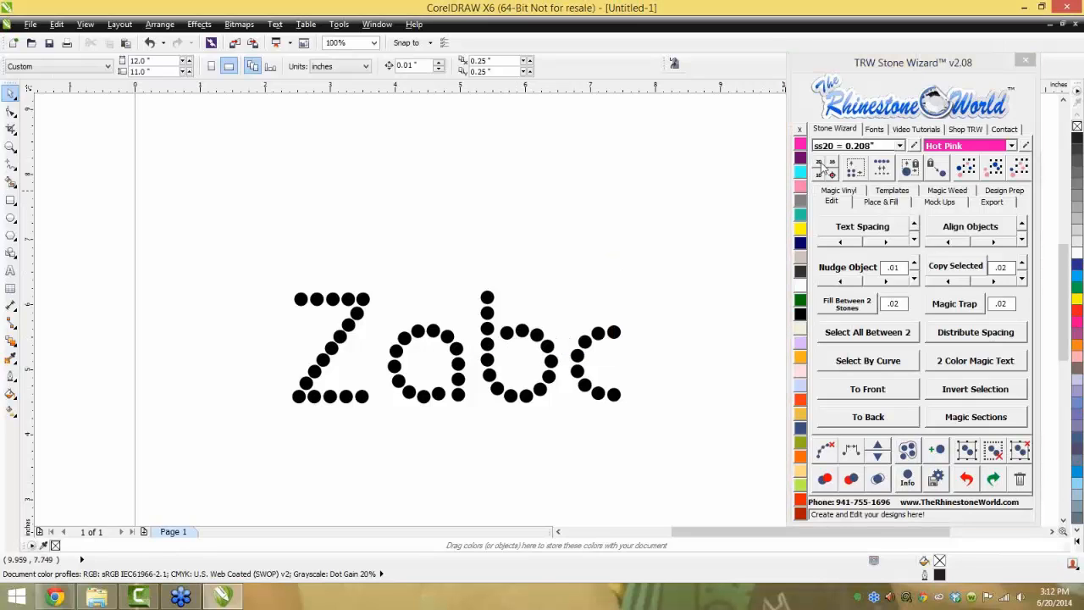
Resize the whole Zabc stone design to stone size ss10 = 0.129"
{"action": "left_click", "coordinate": [900, 145]}
{"action": "left_click", "coordinate": [885, 172]}
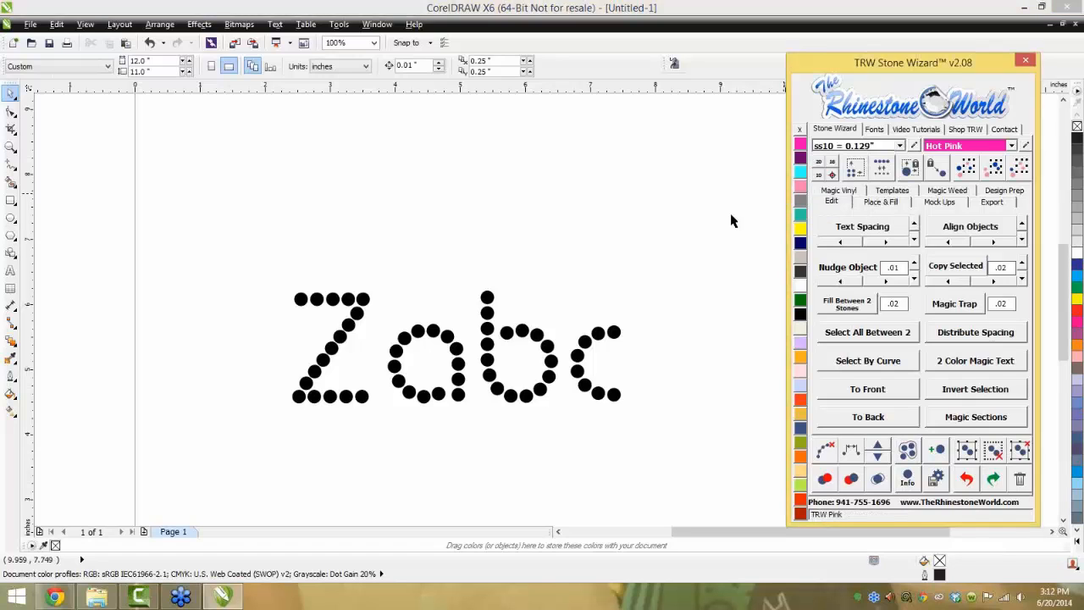
{"action": "left_click_drag", "start_coordinate": [683, 218], "coordinate": [153, 460]}
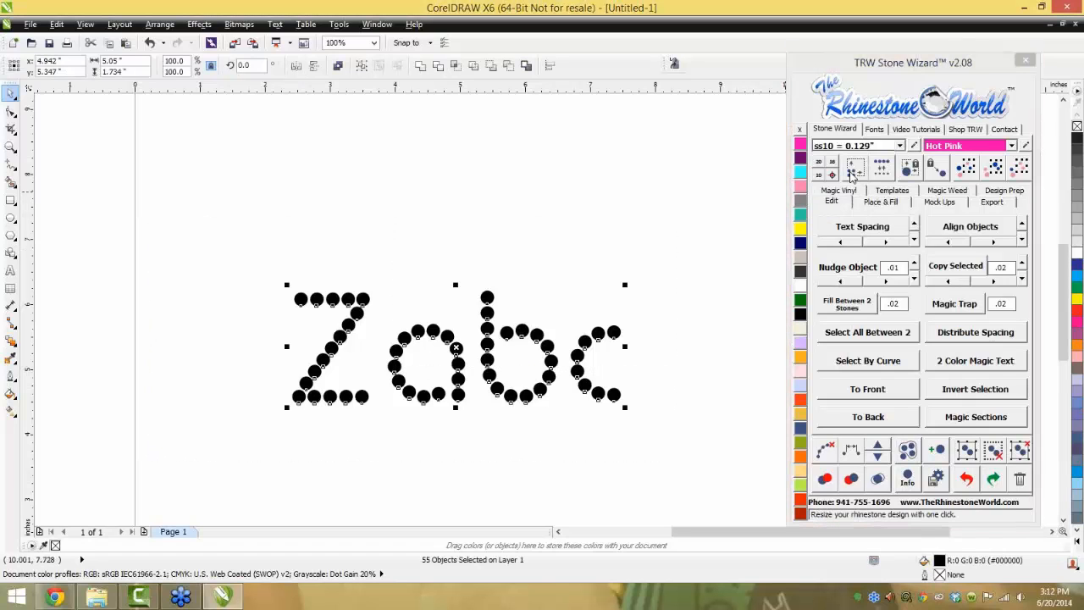
{"action": "left_click", "coordinate": [853, 173]}
{"action": "left_click", "coordinate": [901, 147]}
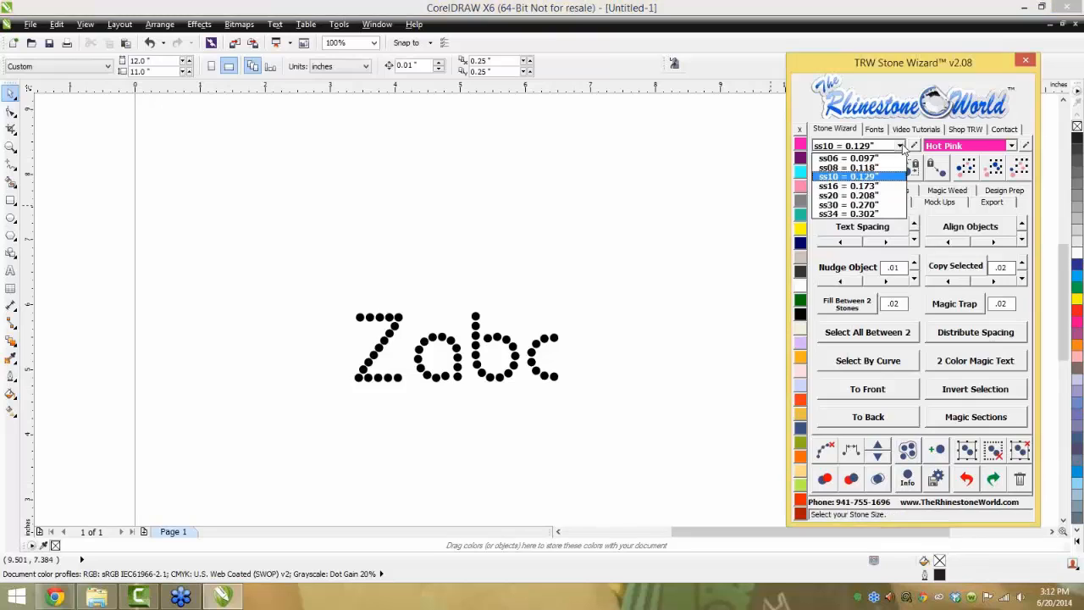
{"action": "left_click", "coordinate": [900, 150]}
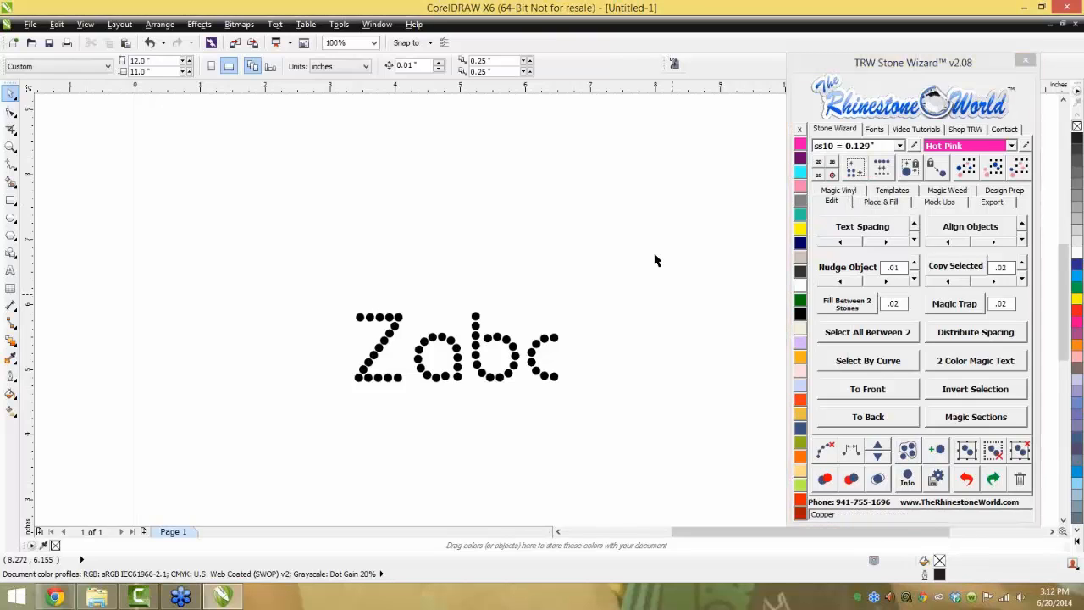
Resize the whole Zabc design with the quick-set sizes 20, 10, 16 and 20 again, and deselect it
{"action": "left_click_drag", "start_coordinate": [649, 259], "coordinate": [285, 448]}
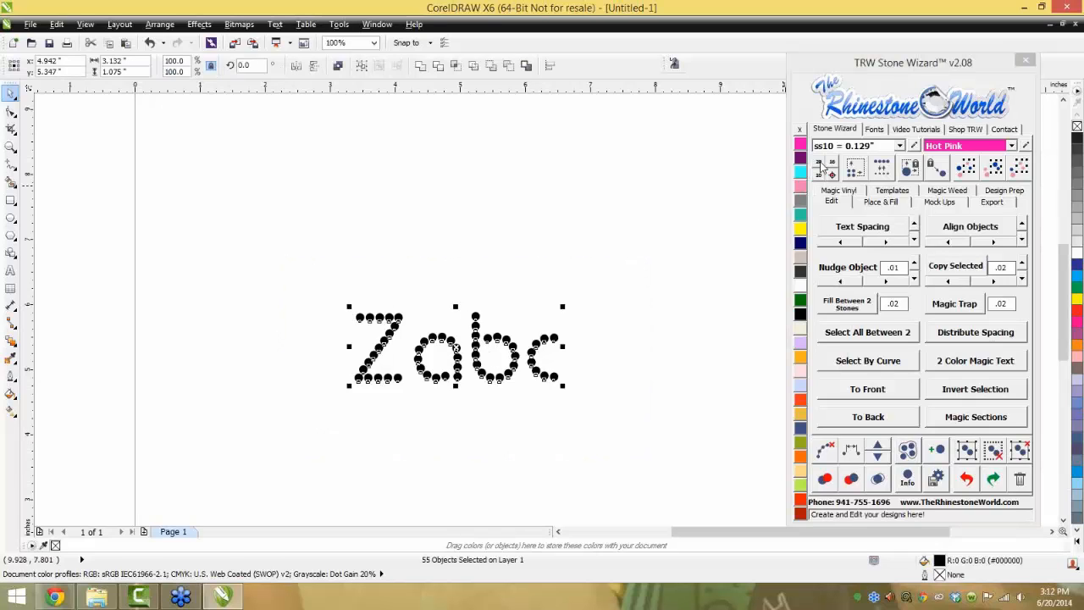
{"action": "left_click", "coordinate": [820, 166]}
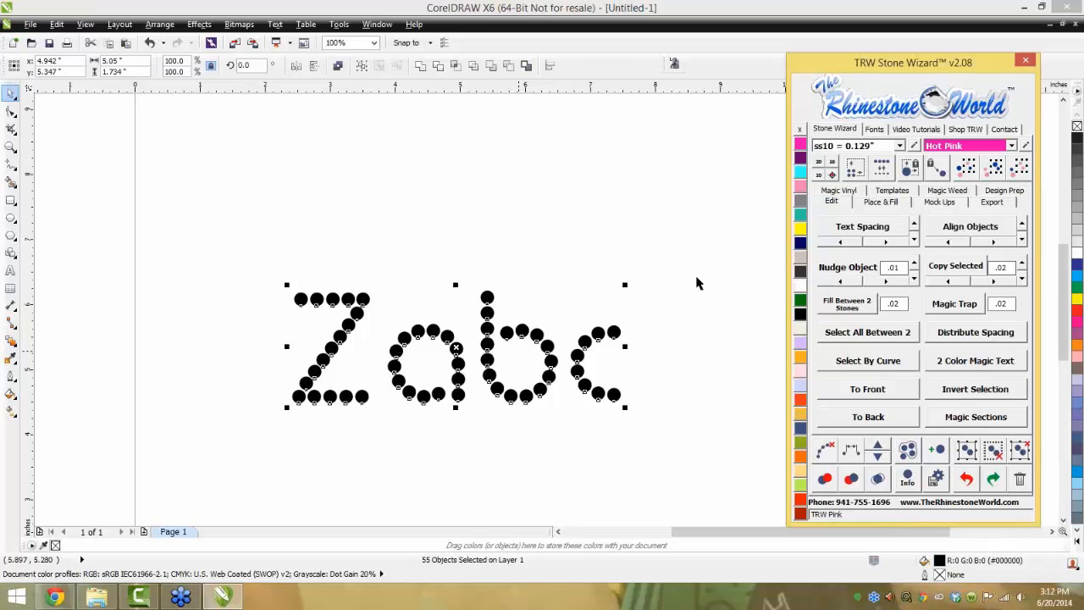
{"action": "left_click", "coordinate": [818, 176]}
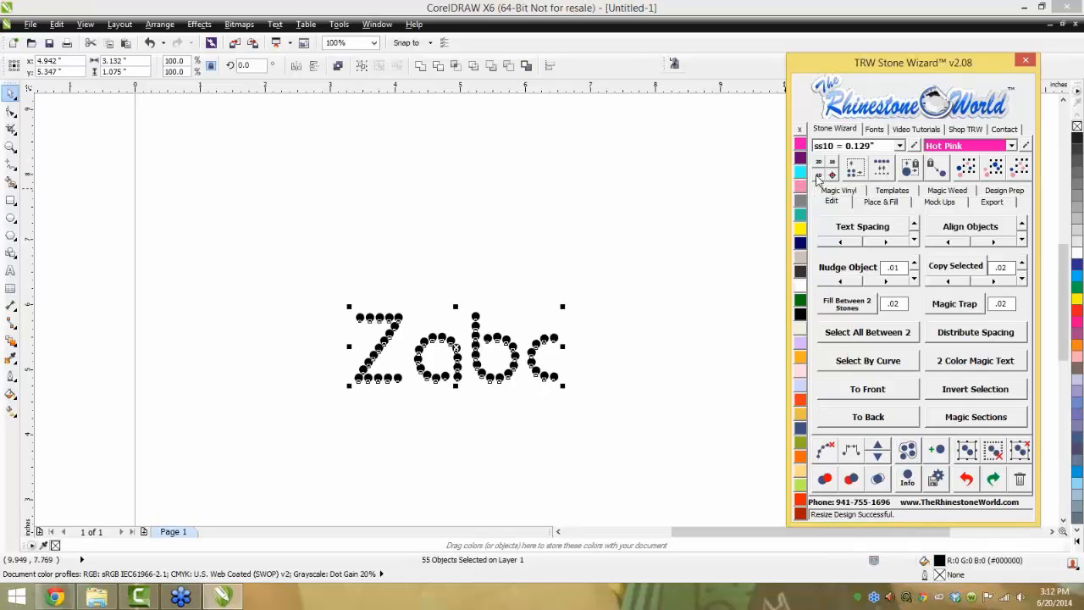
{"action": "left_click", "coordinate": [830, 167]}
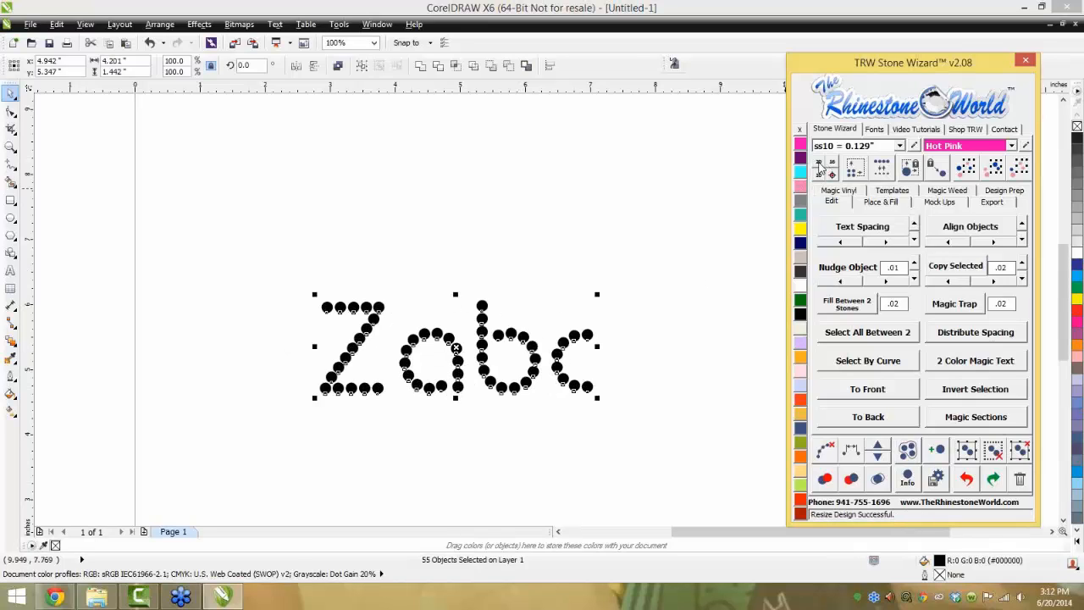
{"action": "left_click", "coordinate": [820, 166]}
{"action": "left_click", "coordinate": [784, 167]}
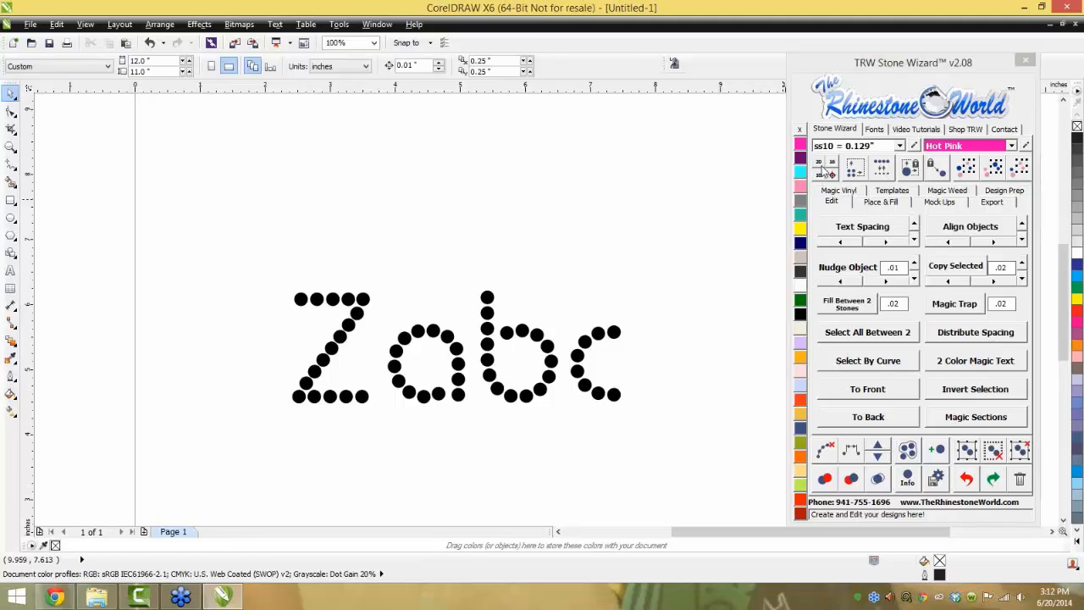
Assign ss06 = 0.097" with the caption 6 to the first quick-set slot captioned 20 and save it
{"action": "left_click", "coordinate": [820, 166]}
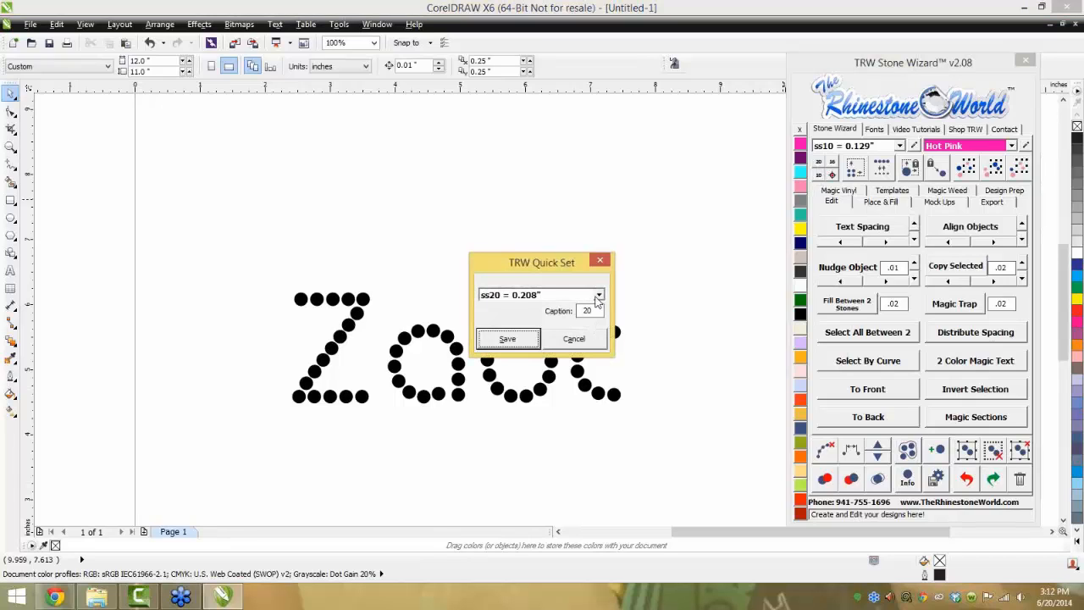
{"action": "left_click", "coordinate": [599, 294]}
{"action": "left_click", "coordinate": [572, 329]}
{"action": "double_click", "coordinate": [600, 311]}
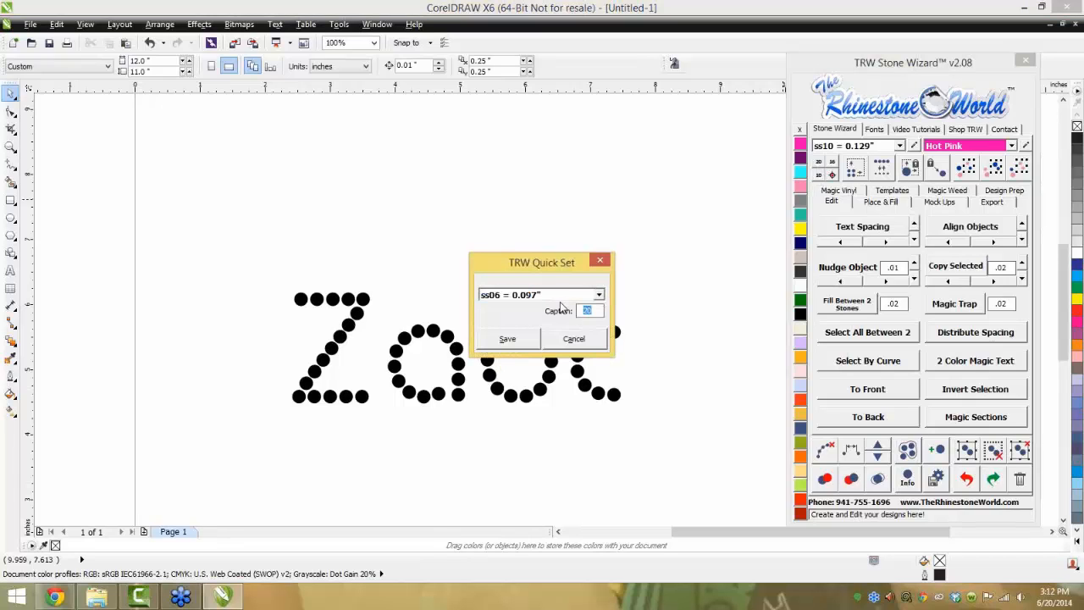
{"action": "type", "text": "6"}
{"action": "left_click", "coordinate": [533, 338]}
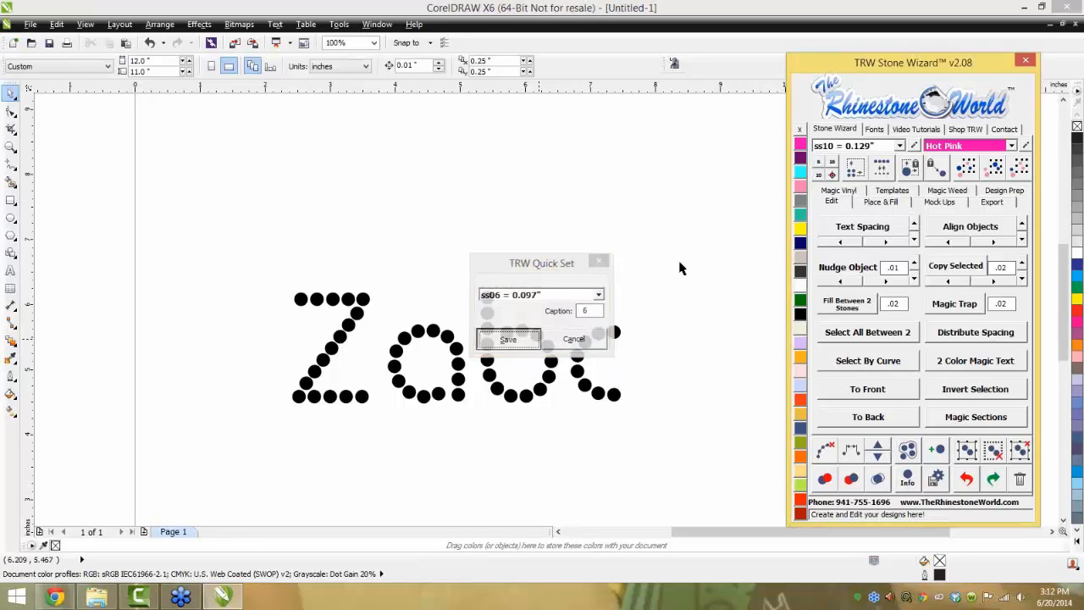
Resize the whole Zabc design to ss06 with the quick-set size 6
{"action": "left_click_drag", "start_coordinate": [715, 227], "coordinate": [217, 452]}
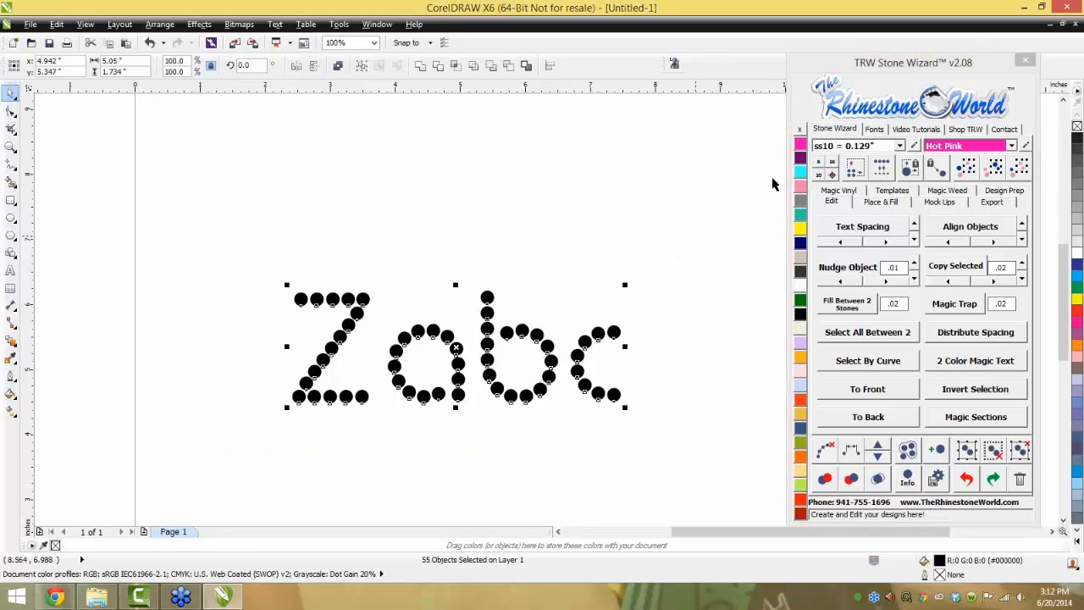
{"action": "left_click", "coordinate": [819, 162]}
{"action": "left_click", "coordinate": [605, 298]}
{"action": "scroll", "coordinate": [487, 354], "scroll_direction": "up", "scroll_amount": 1}
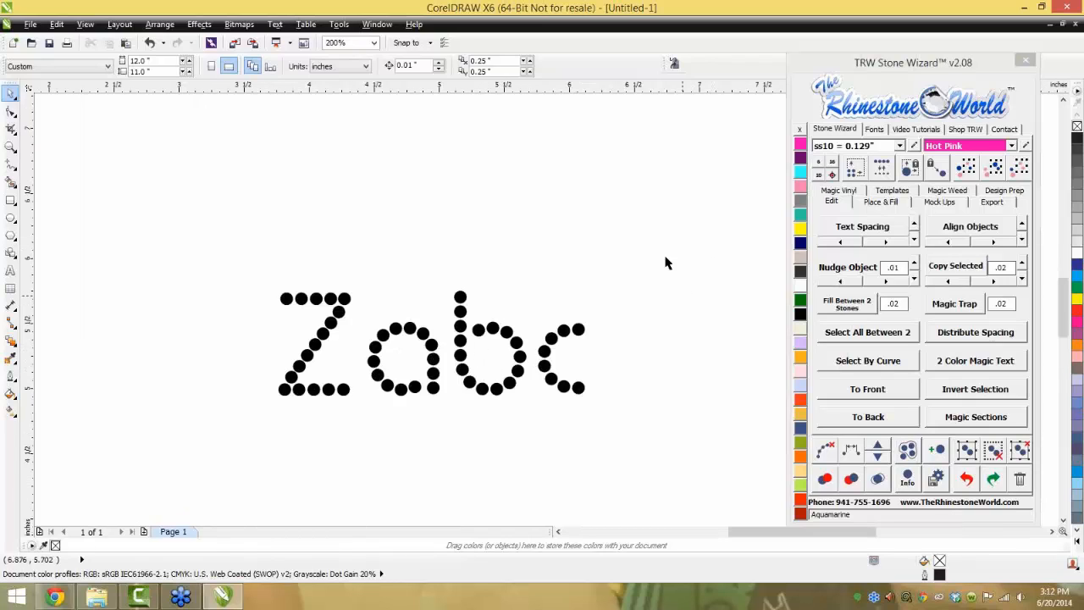
Scale the whole Zabc design up to about 2.85" wide and inspect the size of the top stone in the letter b
{"action": "left_click_drag", "start_coordinate": [668, 262], "coordinate": [235, 474]}
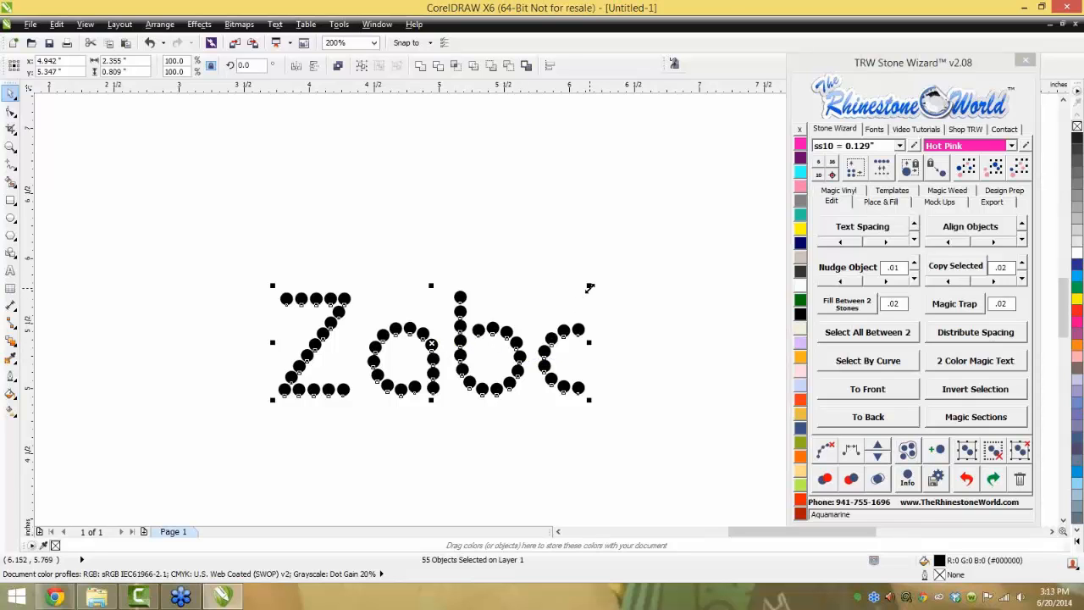
{"action": "left_click_drag", "start_coordinate": [589, 288], "coordinate": [650, 253]}
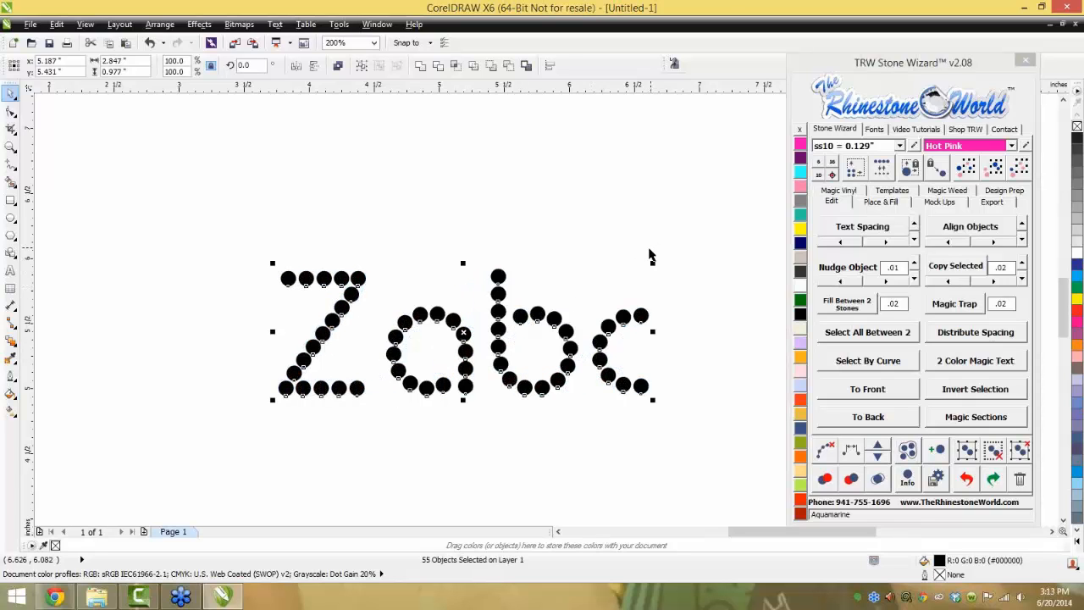
{"action": "left_click", "coordinate": [523, 283]}
{"action": "left_click", "coordinate": [498, 275]}
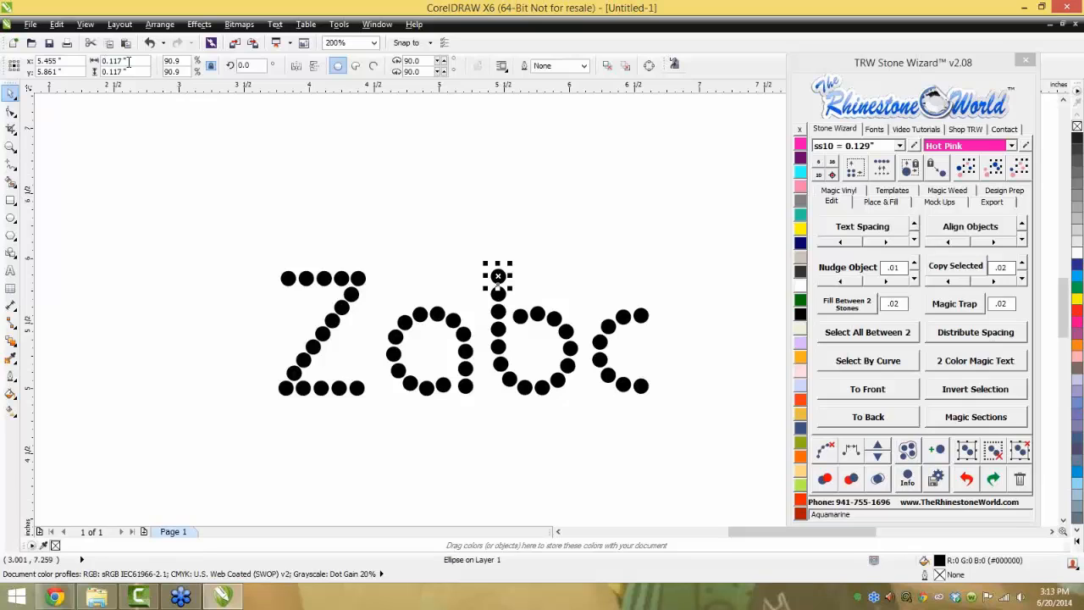
{"action": "left_click", "coordinate": [551, 318]}
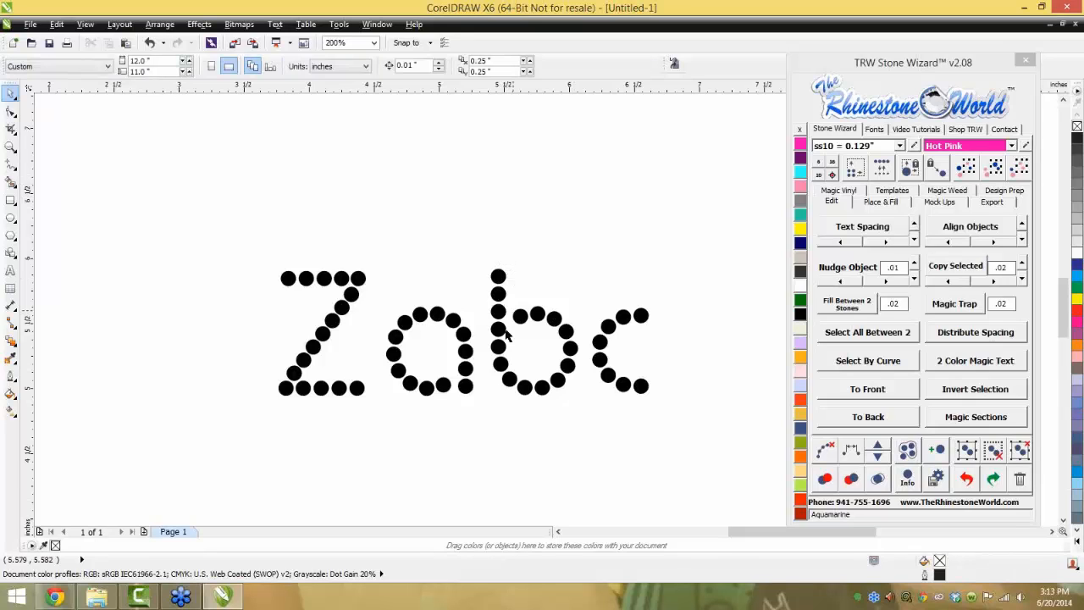
Replace all stones of the enlarged Zabc design with ss06 stones and inspect the top stone's size in the letter b
{"action": "left_click_drag", "start_coordinate": [704, 203], "coordinate": [222, 470]}
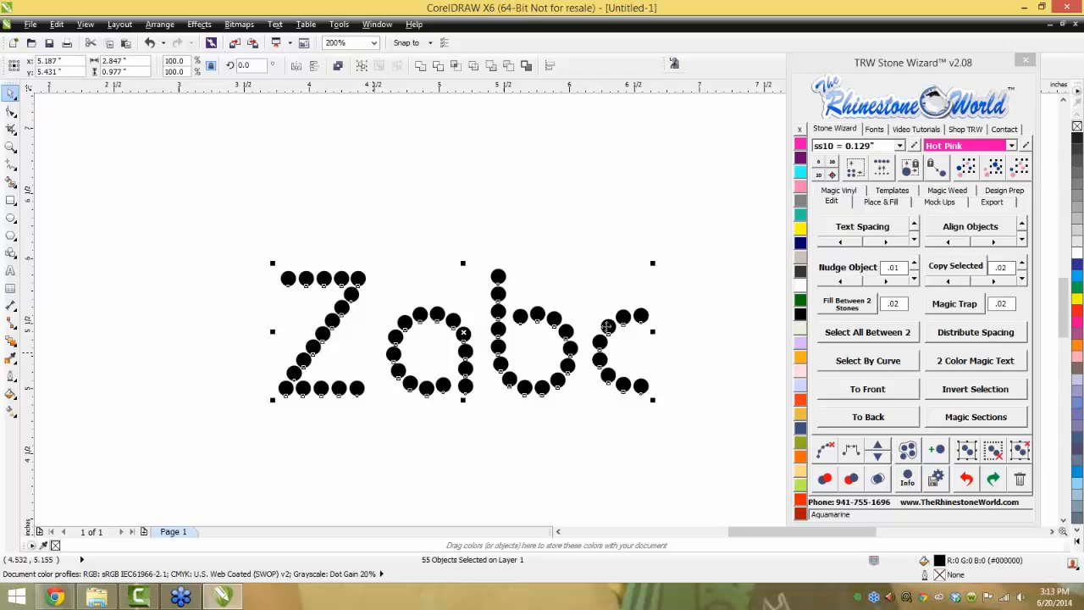
{"action": "left_click", "coordinate": [820, 166]}
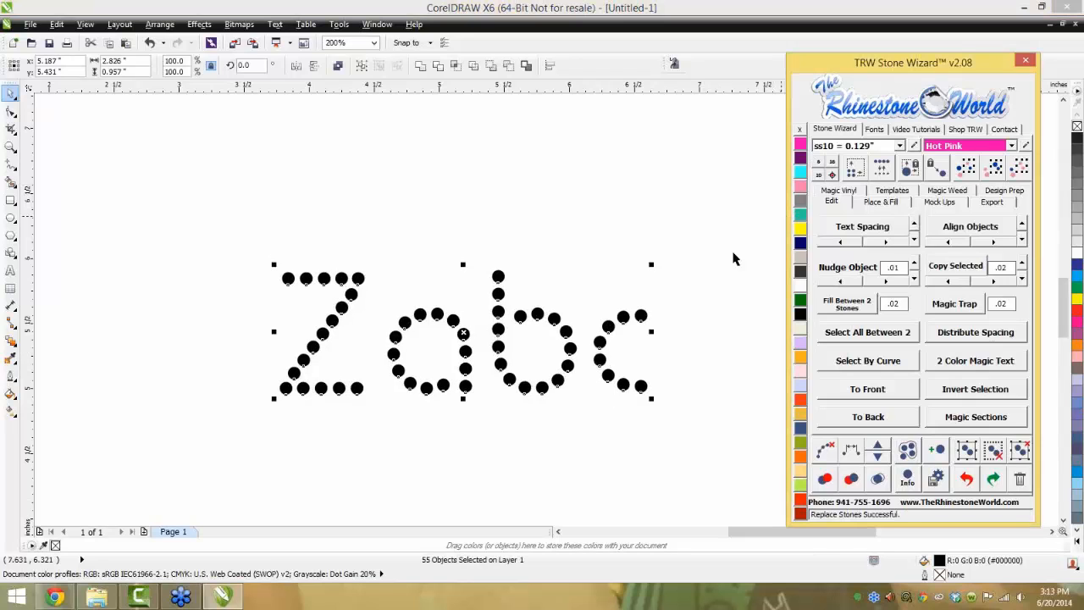
{"action": "left_click", "coordinate": [704, 294]}
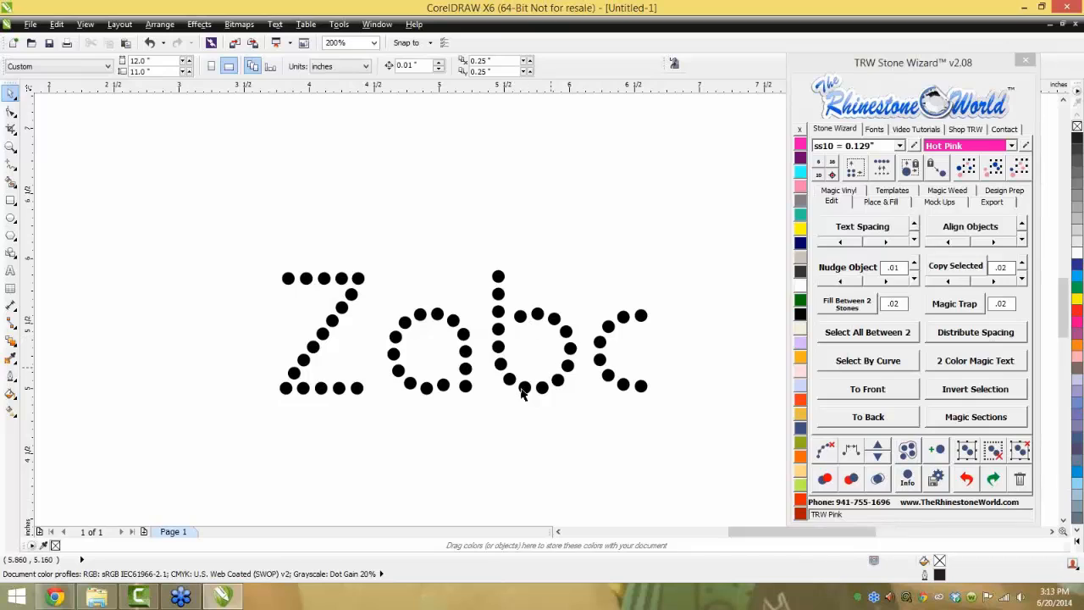
{"action": "left_click", "coordinate": [499, 277]}
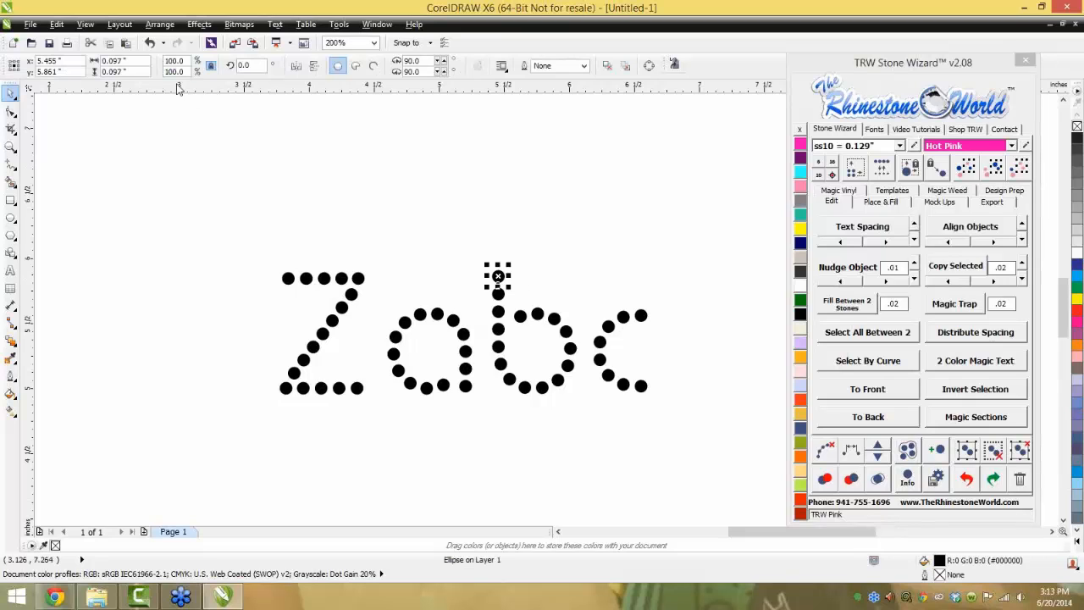
{"action": "left_click", "coordinate": [385, 227]}
Scale the Zabc design up to about 3.53" wide, and bring it down to about 2.19" wide with replaced ss06 stones
{"action": "left_click_drag", "start_coordinate": [248, 218], "coordinate": [700, 446]}
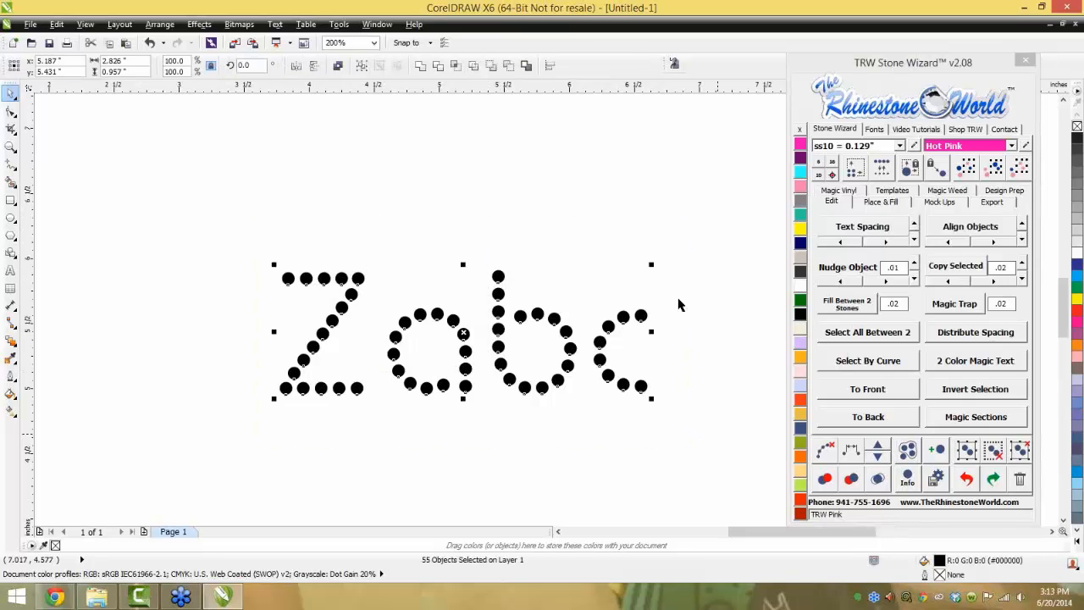
{"action": "left_click_drag", "start_coordinate": [654, 266], "coordinate": [746, 234]}
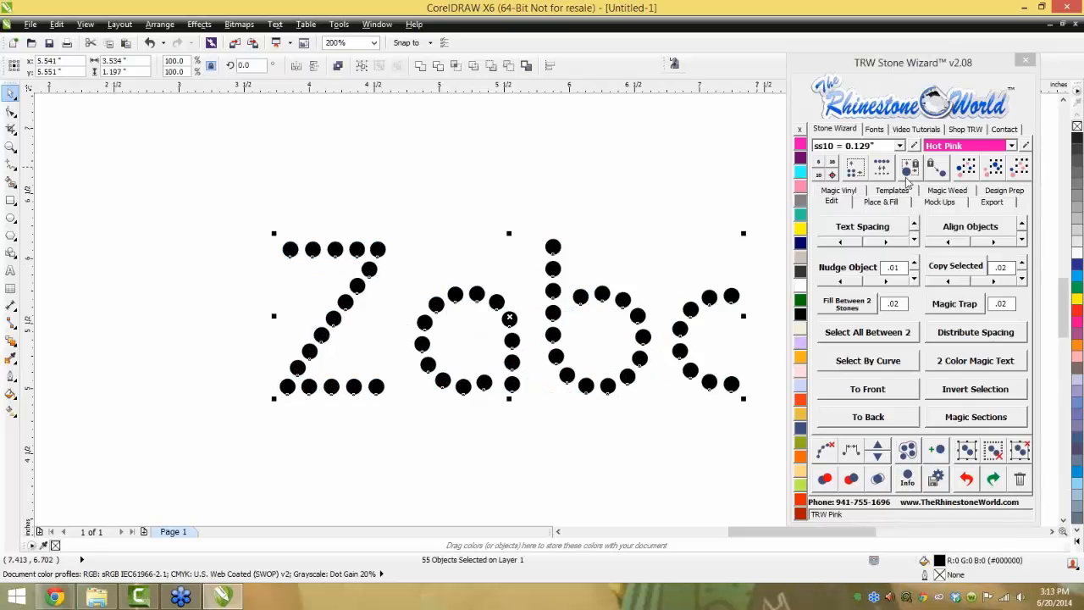
{"action": "left_click", "coordinate": [826, 167]}
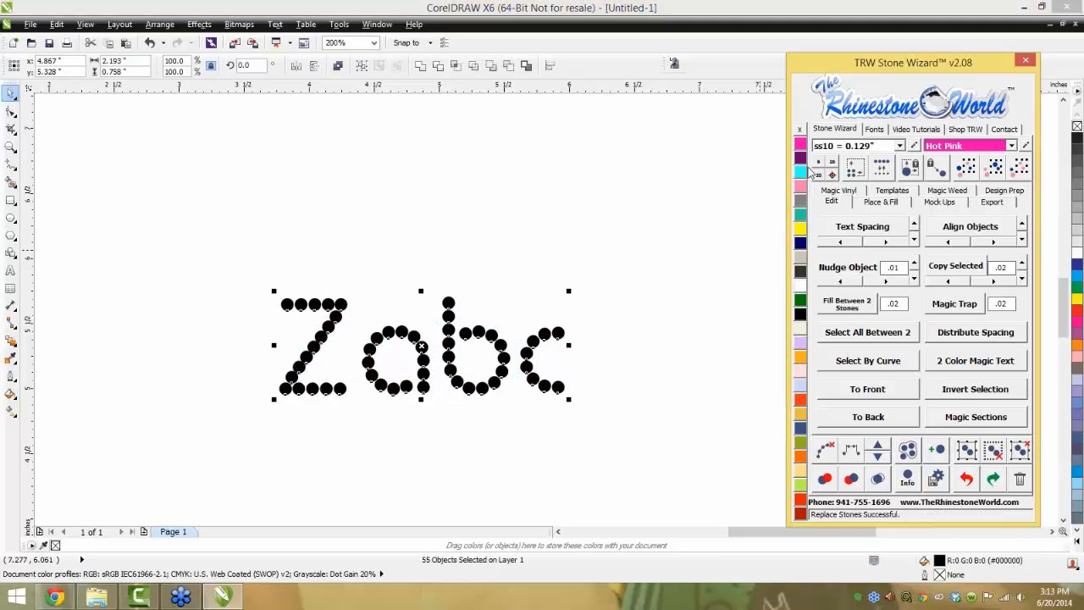
{"action": "left_click", "coordinate": [597, 341]}
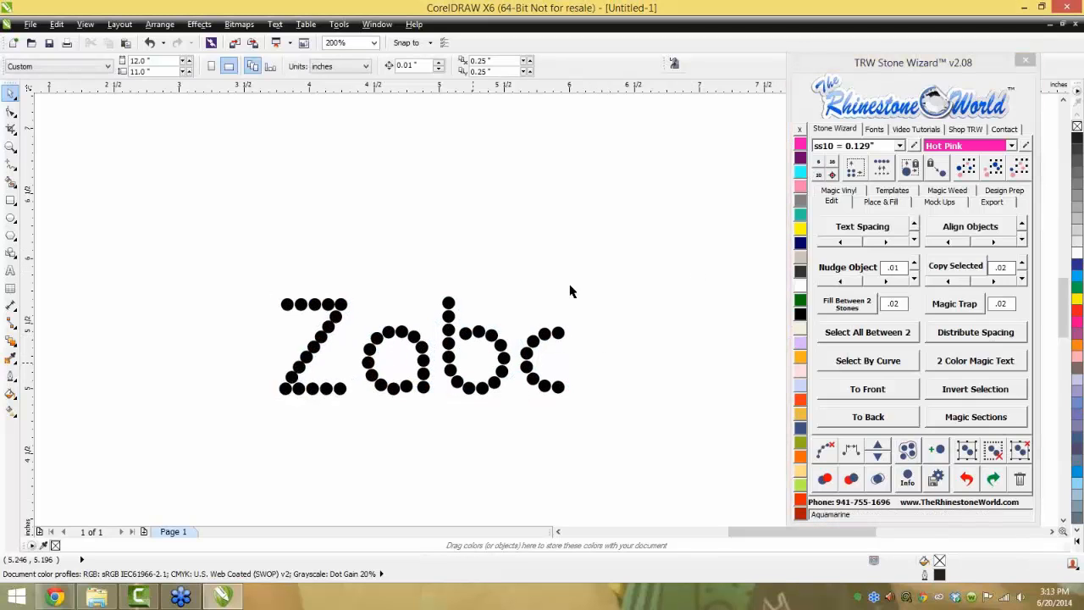
Try enlarging the whole Zabc design to about 2.92" wide, and undo the change
{"action": "left_click_drag", "start_coordinate": [197, 488], "coordinate": [665, 260]}
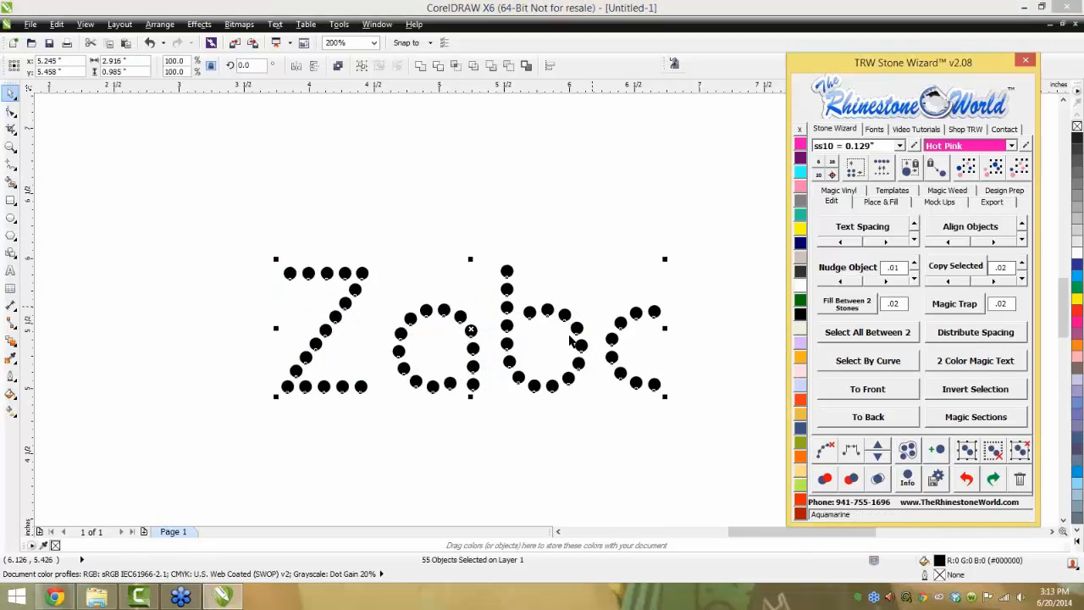
{"action": "key", "text": "ctrl+z"}
{"action": "key", "text": "ctrl+z"}
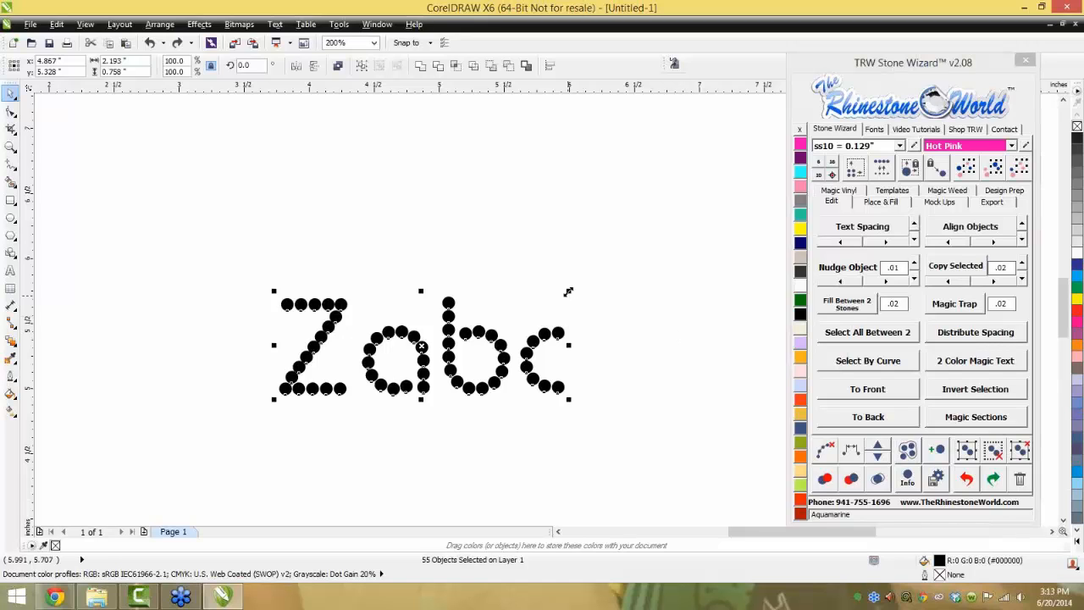
Enlarge the Zabc design to about 2.43" wide with its stones replaced by ss06, and deselect it
{"action": "left_click_drag", "start_coordinate": [574, 288], "coordinate": [607, 275]}
{"action": "left_click", "coordinate": [817, 164]}
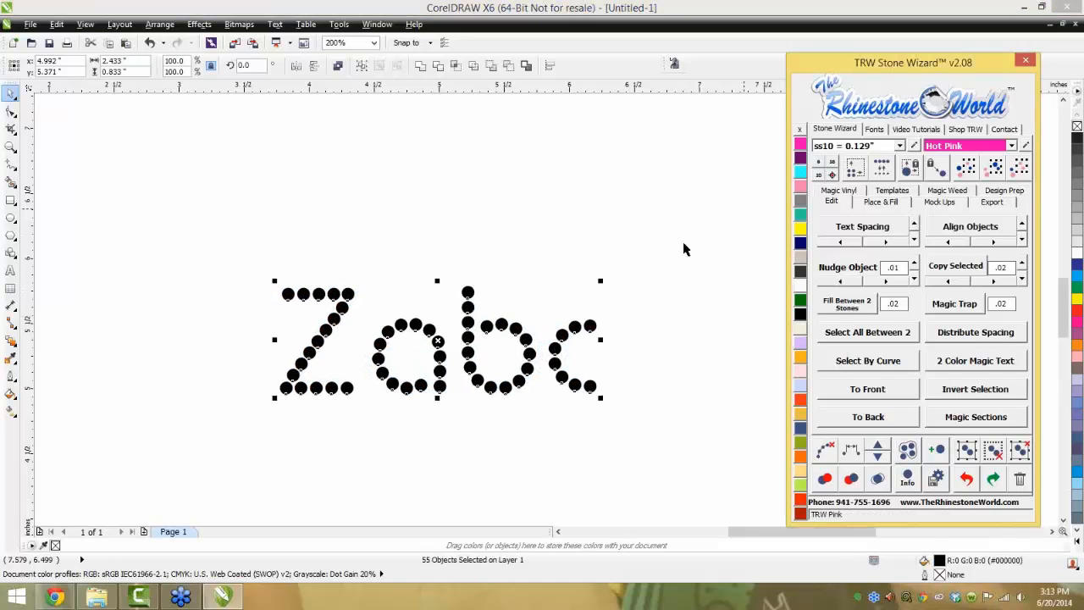
{"action": "left_click", "coordinate": [685, 245]}
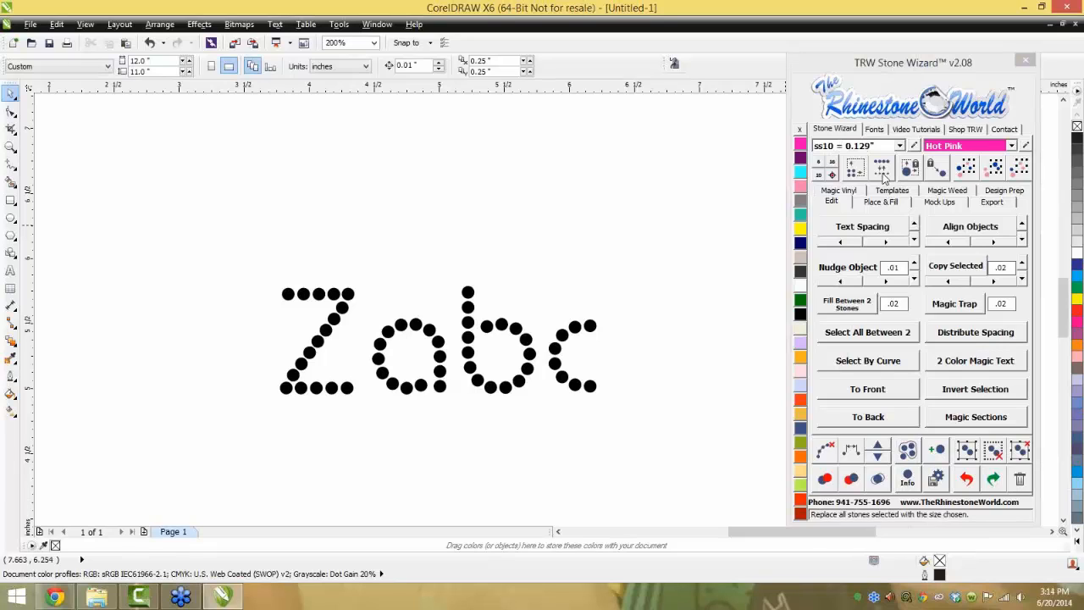
Enlarge the whole Zabc design to about 2.89" and further to about 3.50" wide, replacing its stones with ss10 = 0.129"
{"action": "left_click_drag", "start_coordinate": [659, 204], "coordinate": [204, 465]}
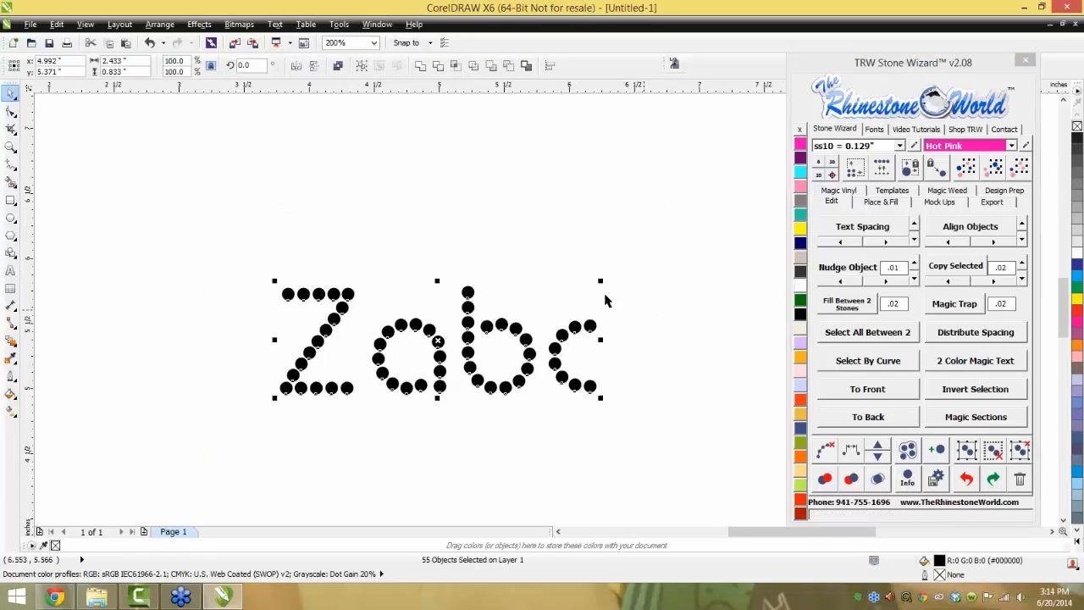
{"action": "left_click_drag", "start_coordinate": [601, 281], "coordinate": [659, 233]}
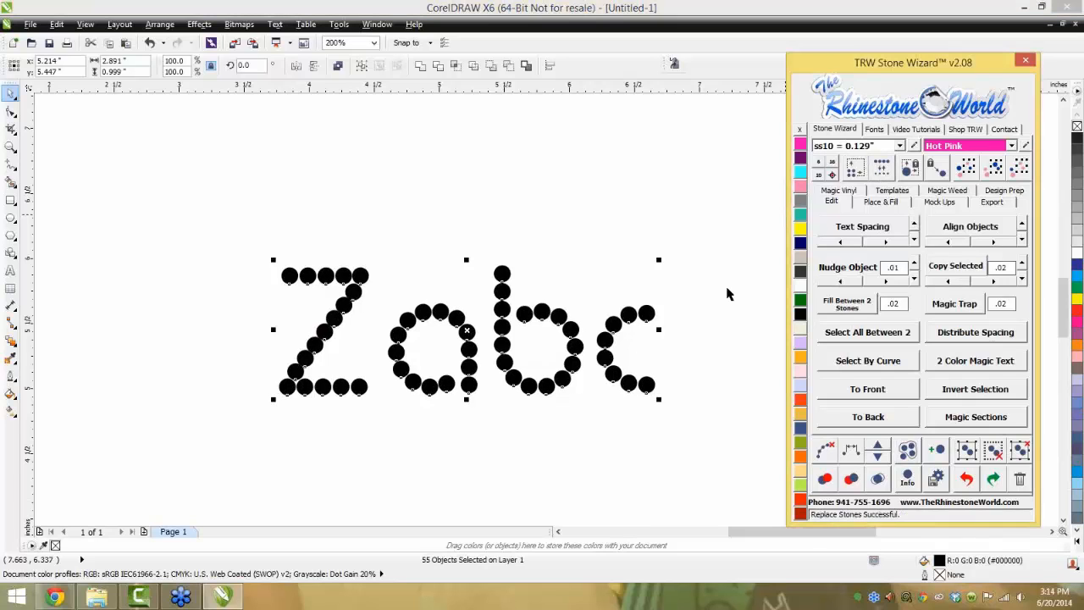
{"action": "left_click_drag", "start_coordinate": [659, 260], "coordinate": [742, 184]}
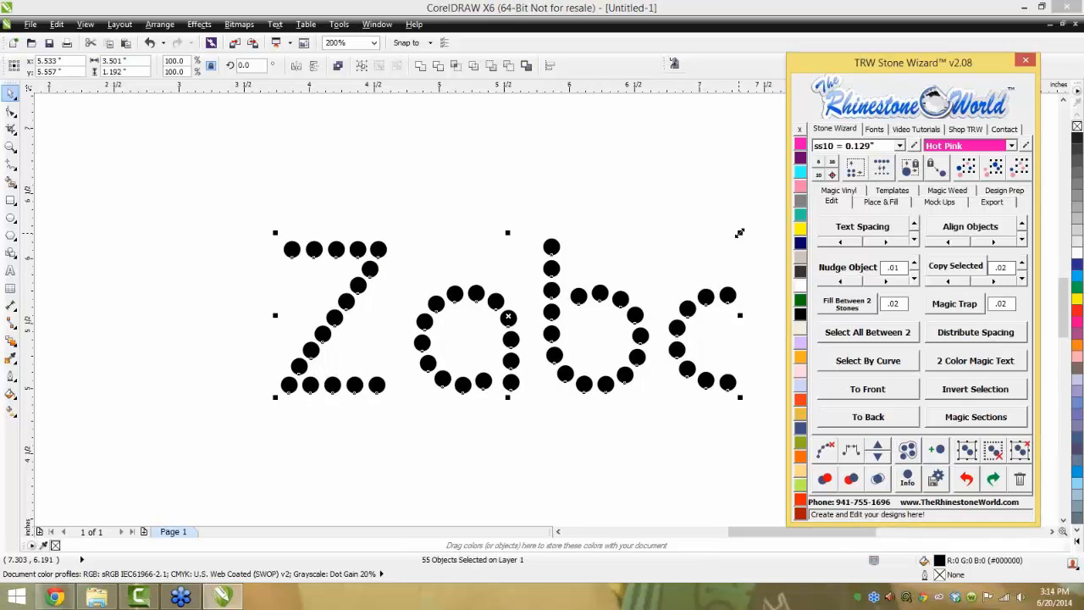
Reduce the Zabc design to about 2.75" wide with ss10 = 0.129" replacement stones, and enlarge it slightly again
{"action": "left_click_drag", "start_coordinate": [739, 232], "coordinate": [641, 268]}
{"action": "left_click", "coordinate": [885, 171]}
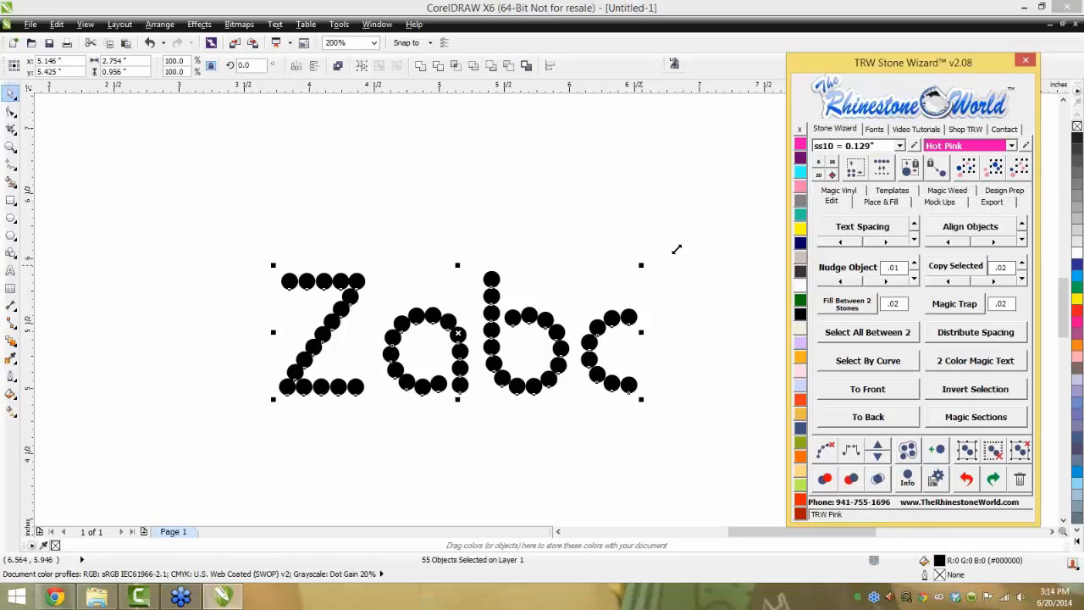
{"action": "left_click_drag", "start_coordinate": [677, 249], "coordinate": [684, 253]}
{"action": "left_click", "coordinate": [443, 354]}
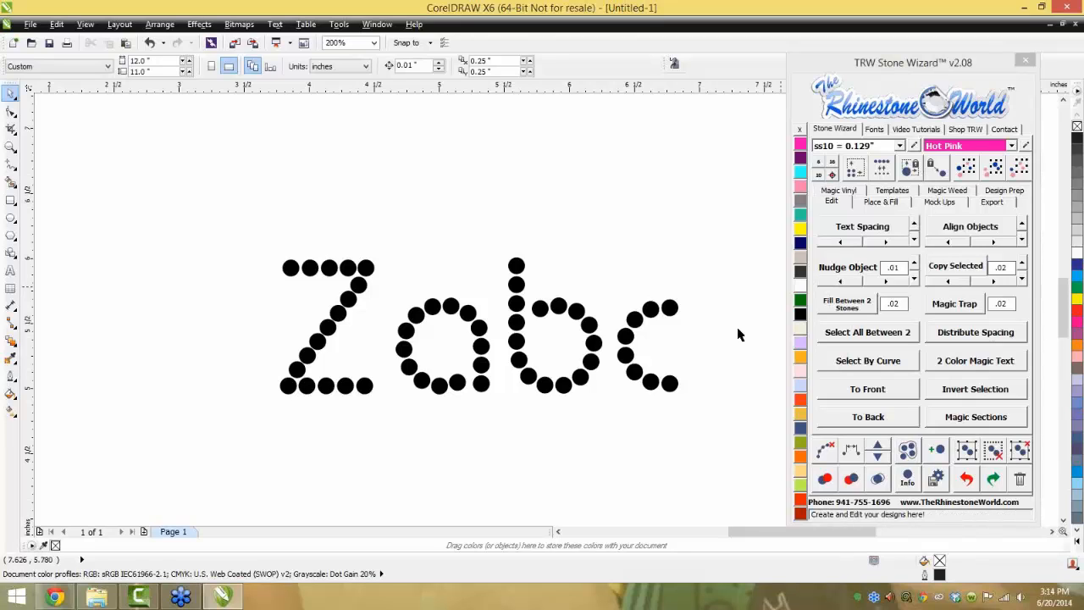
Replace the three stones at the upper end of the letter c with size 6 stones, and deselect them
{"action": "scroll", "coordinate": [680, 349], "scroll_direction": "up", "scroll_amount": 1}
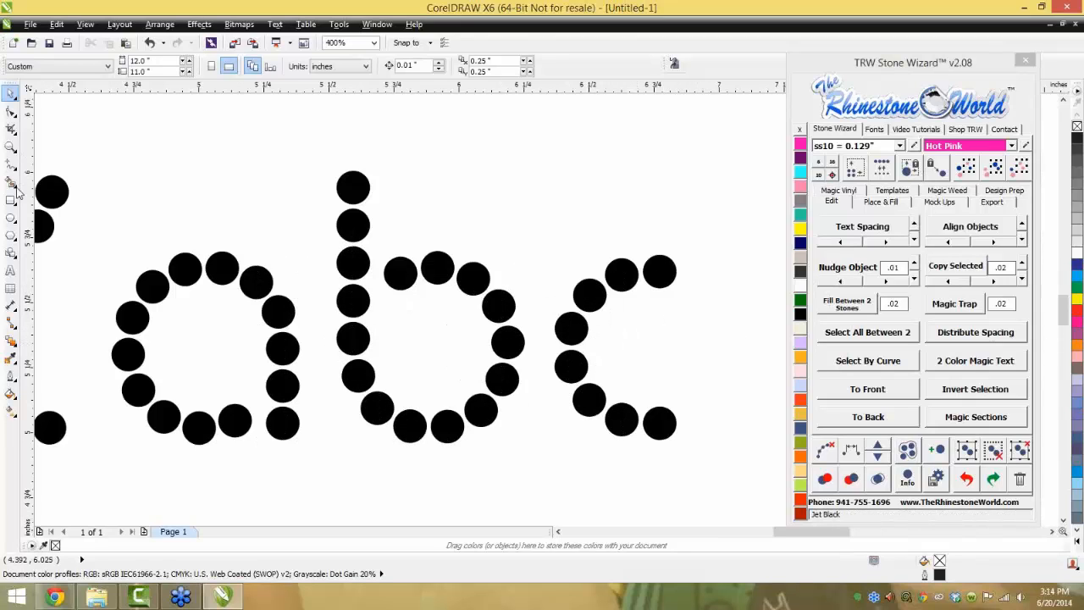
{"action": "left_click", "coordinate": [659, 271]}
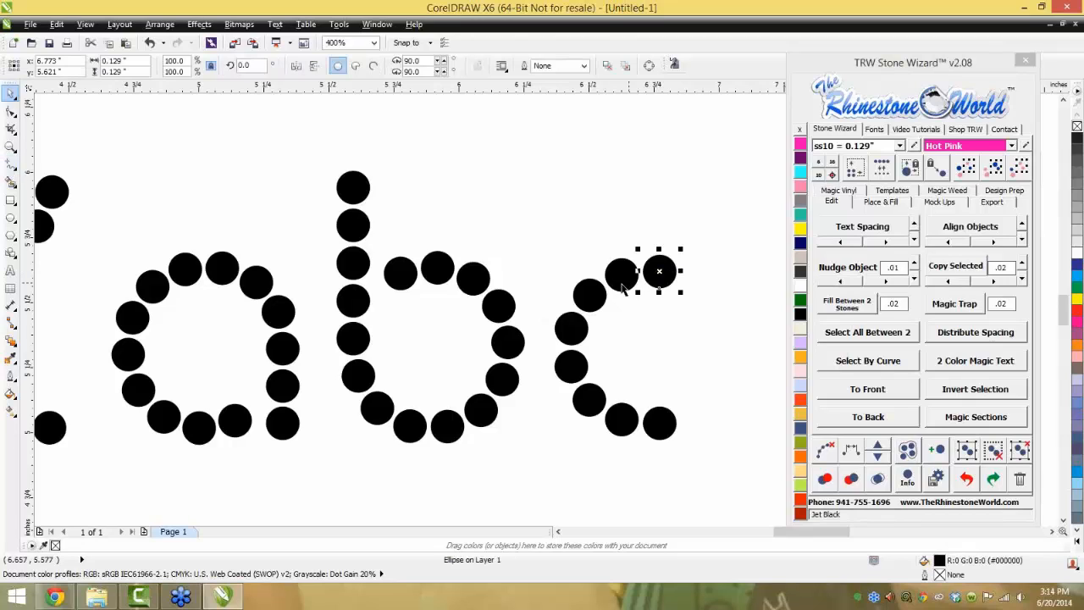
{"action": "left_click", "coordinate": [622, 274], "text": "shift"}
{"action": "left_click", "coordinate": [589, 295], "text": "shift"}
{"action": "left_click", "coordinate": [819, 161]}
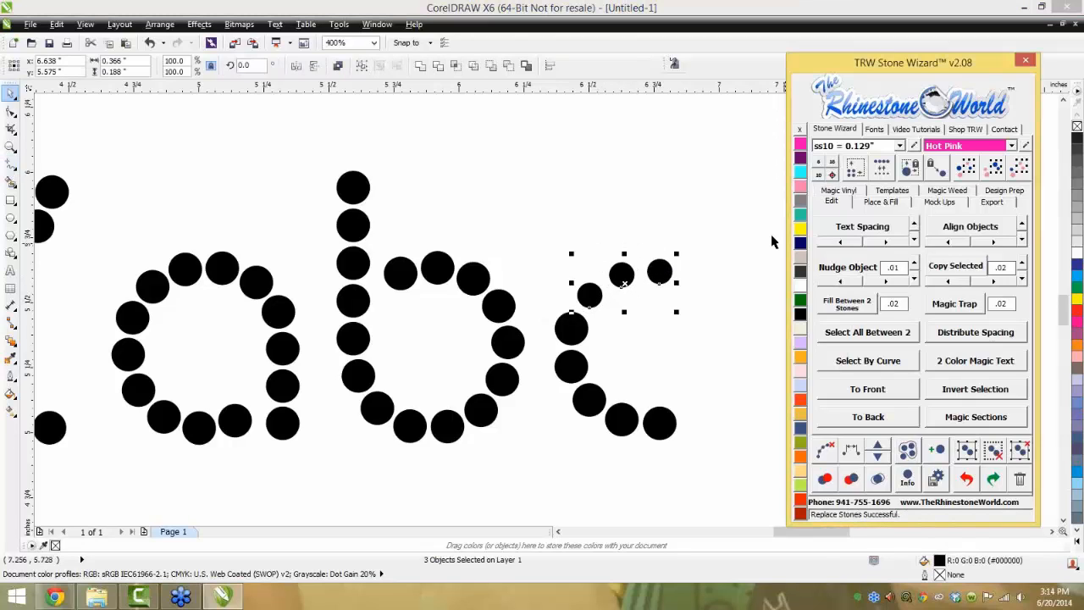
{"action": "left_click", "coordinate": [637, 306]}
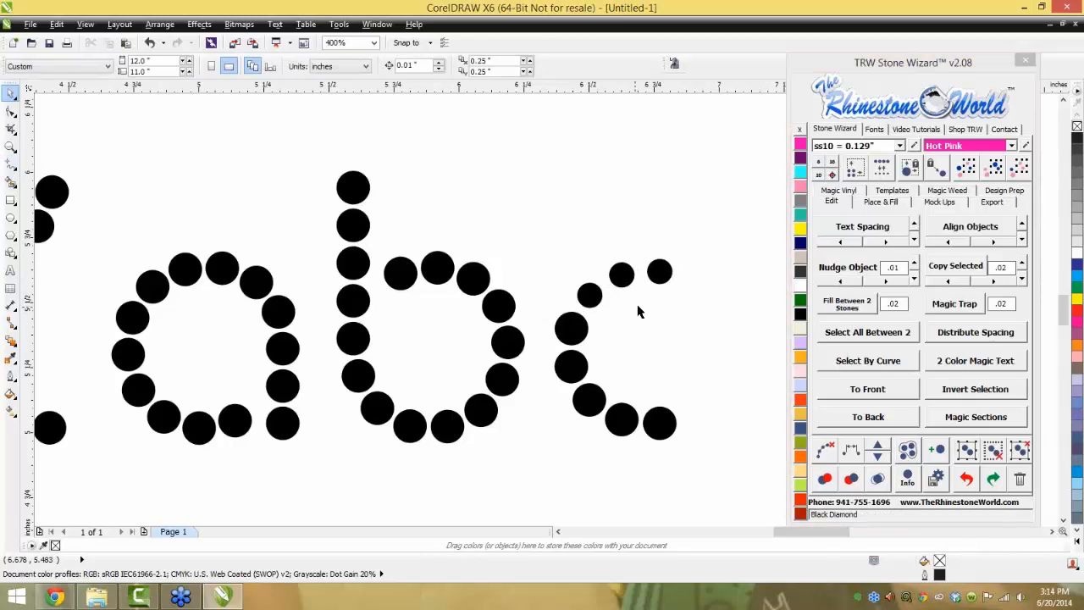
Draw a B-spline through the centers of the c's stones, from its upper end to its lower end
{"action": "left_click", "coordinate": [11, 168]}
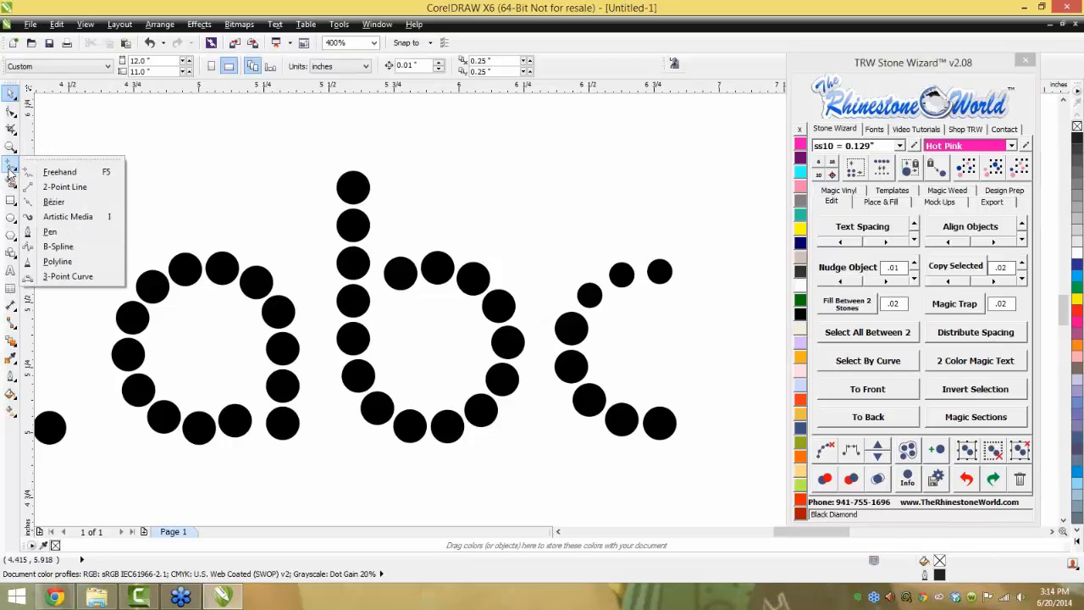
{"action": "left_click", "coordinate": [58, 246]}
{"action": "left_click", "coordinate": [659, 271]}
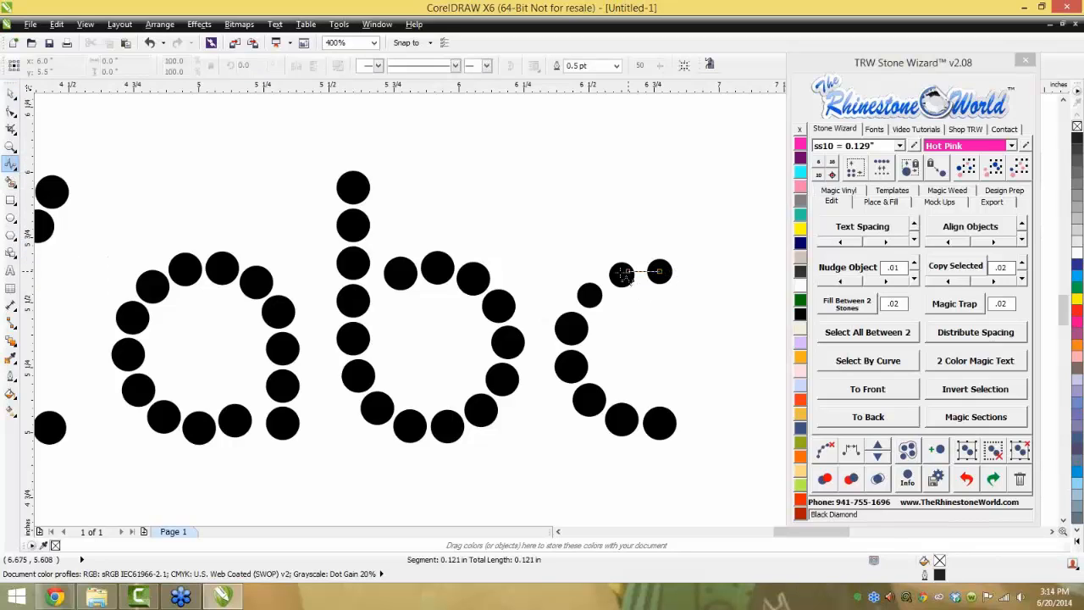
{"action": "left_click", "coordinate": [621, 274]}
{"action": "left_click", "coordinate": [589, 295]}
{"action": "left_click", "coordinate": [571, 328]}
{"action": "left_click", "coordinate": [571, 366]}
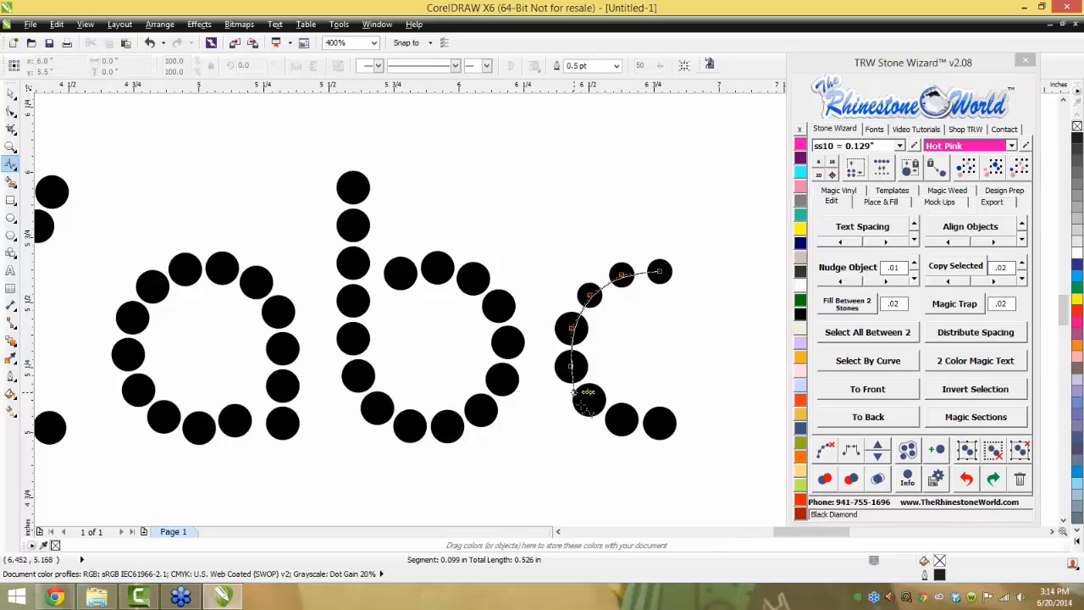
{"action": "left_click", "coordinate": [589, 399]}
{"action": "left_click", "coordinate": [622, 420]}
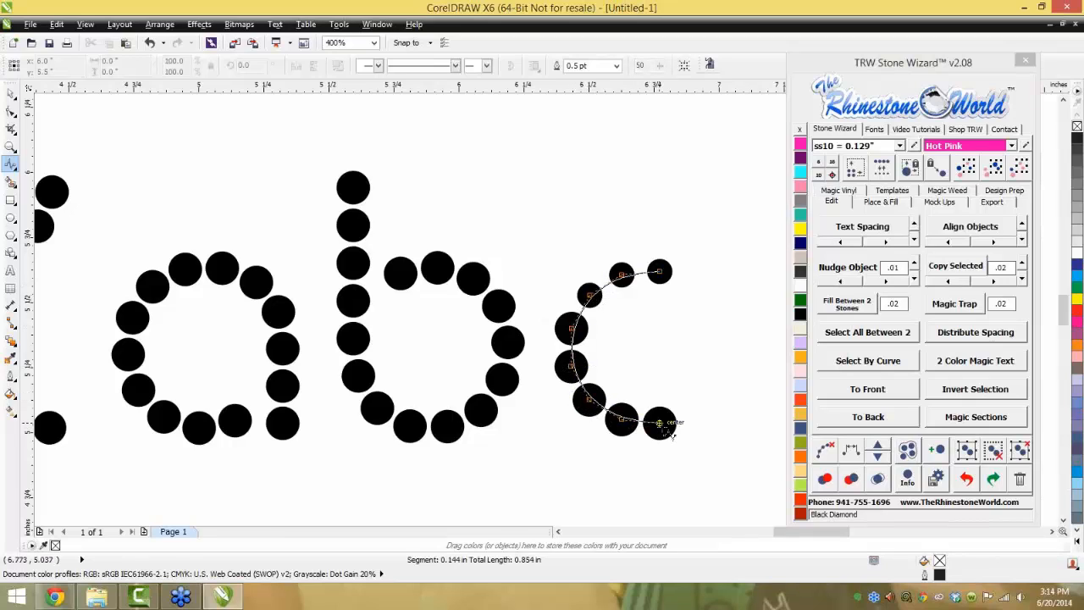
{"action": "double_click", "coordinate": [659, 422]}
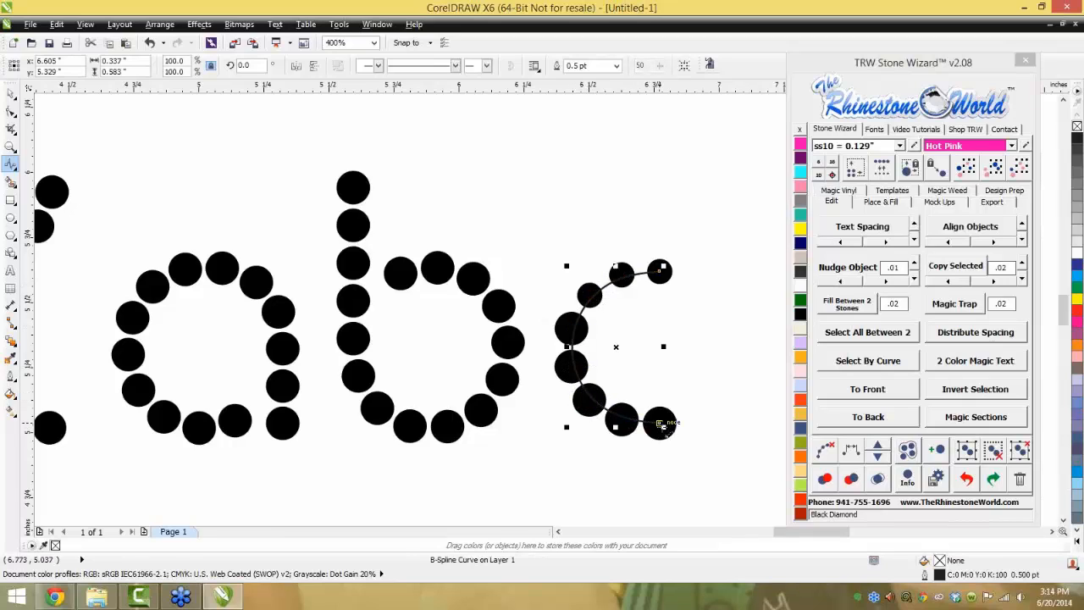
Redistribute the c's stones evenly along the drawn curve with one stone added, and remove the guide curve
{"action": "left_click", "coordinate": [851, 451]}
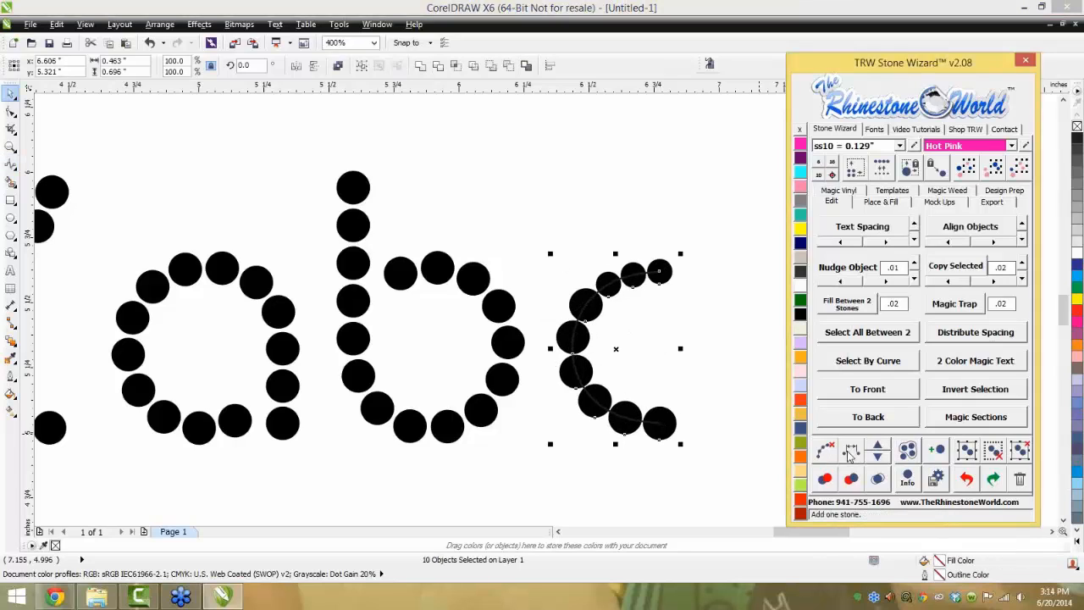
{"action": "left_click", "coordinate": [601, 362]}
{"action": "scroll", "coordinate": [596, 347], "scroll_direction": "down", "scroll_amount": 1}
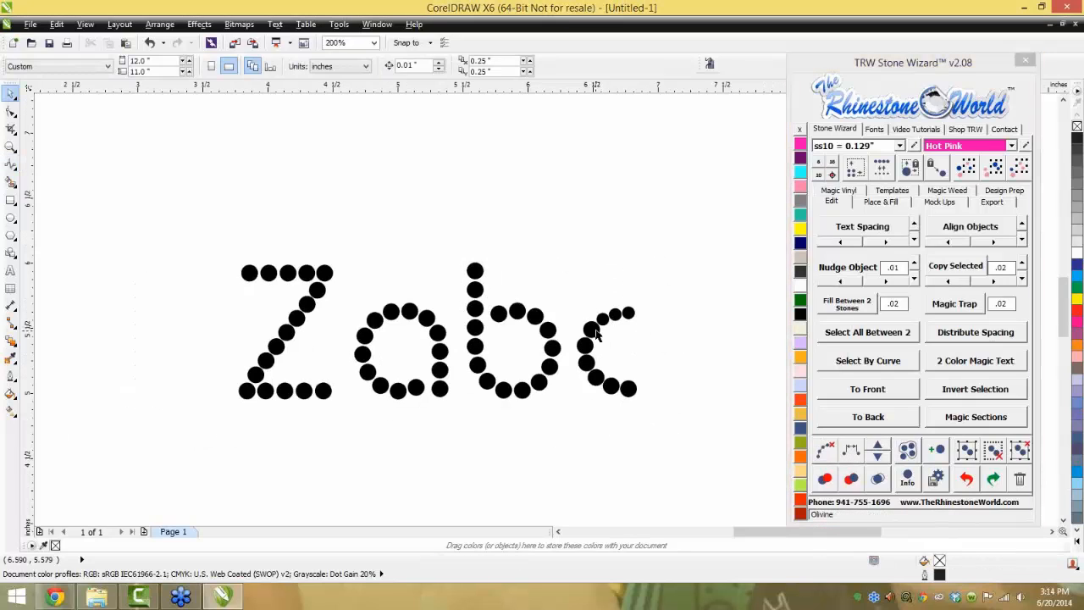
Try the design resize command on the whole Zabc lettering with ss10 = 0.129" replacement stones, and undo it
{"action": "left_click", "coordinate": [585, 362]}
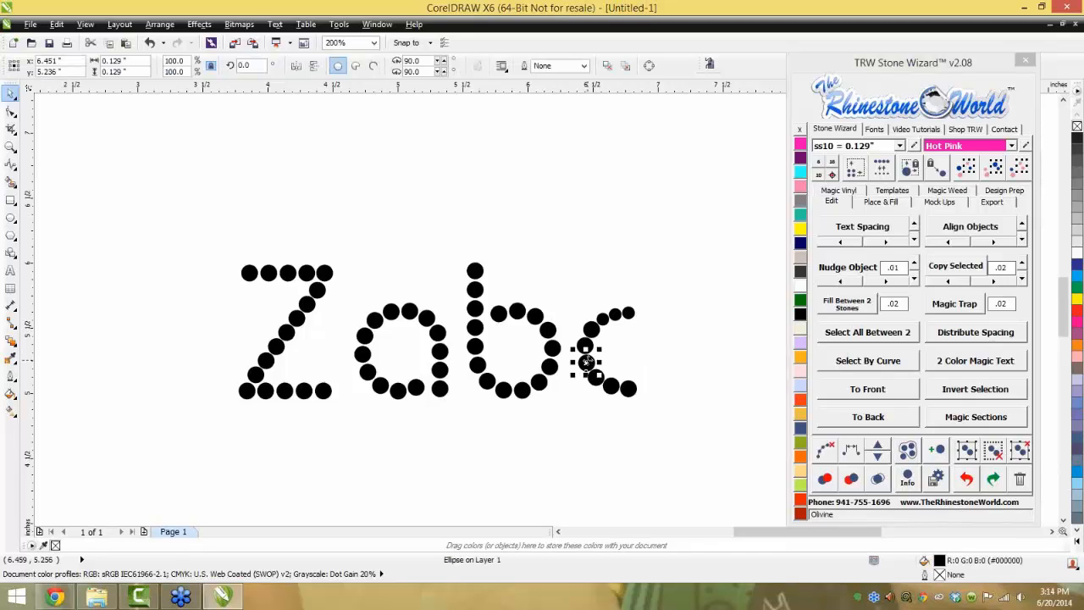
{"action": "left_click_drag", "start_coordinate": [683, 201], "coordinate": [160, 527]}
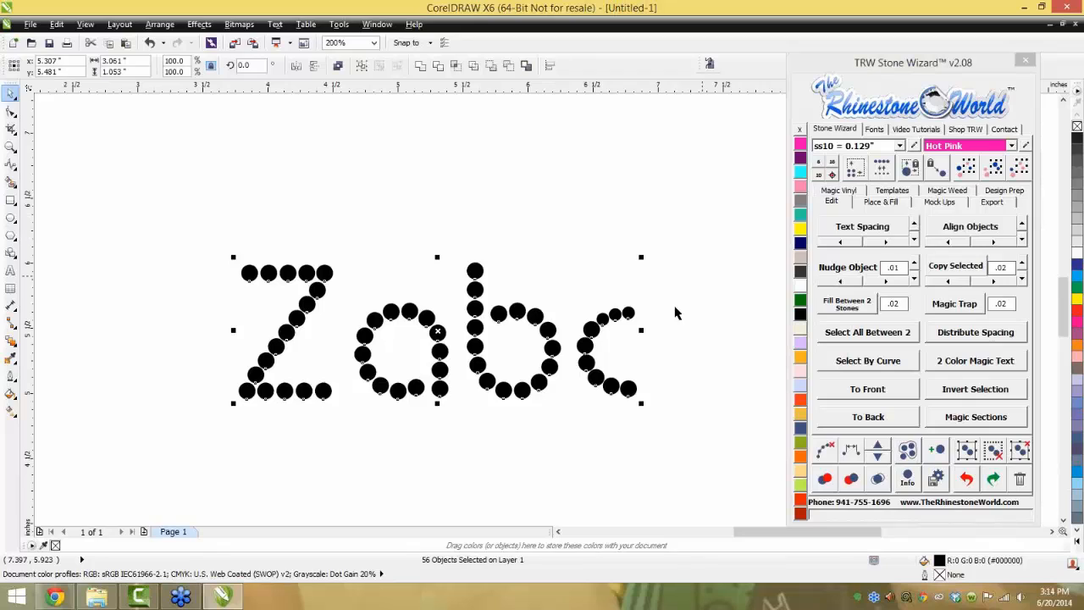
{"action": "left_click", "coordinate": [856, 169]}
{"action": "left_click", "coordinate": [597, 336]}
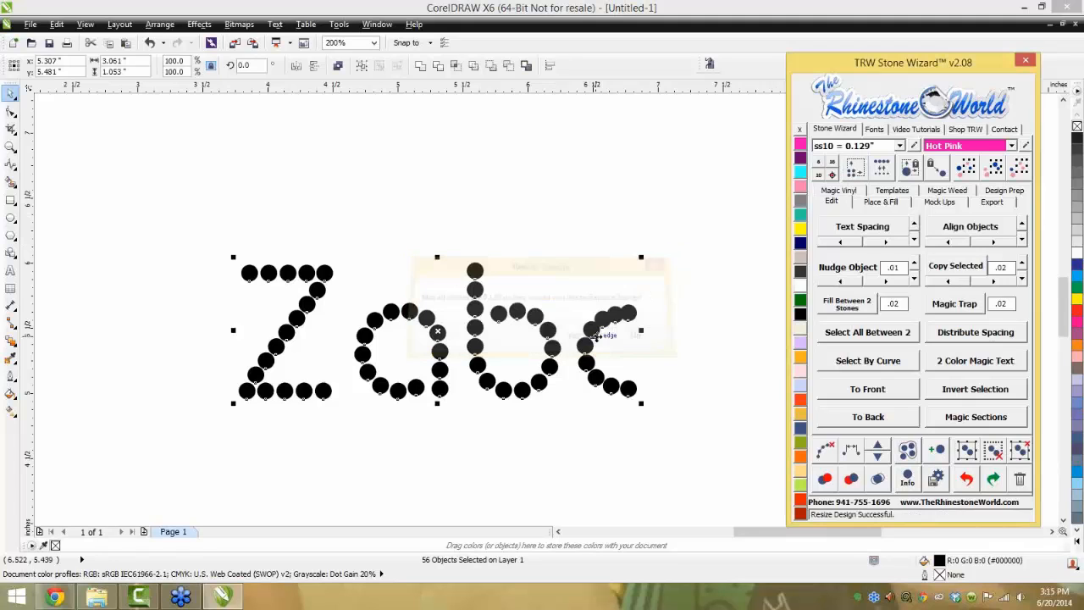
{"action": "left_click", "coordinate": [668, 356]}
{"action": "scroll", "coordinate": [617, 305], "scroll_direction": "up", "scroll_amount": 2}
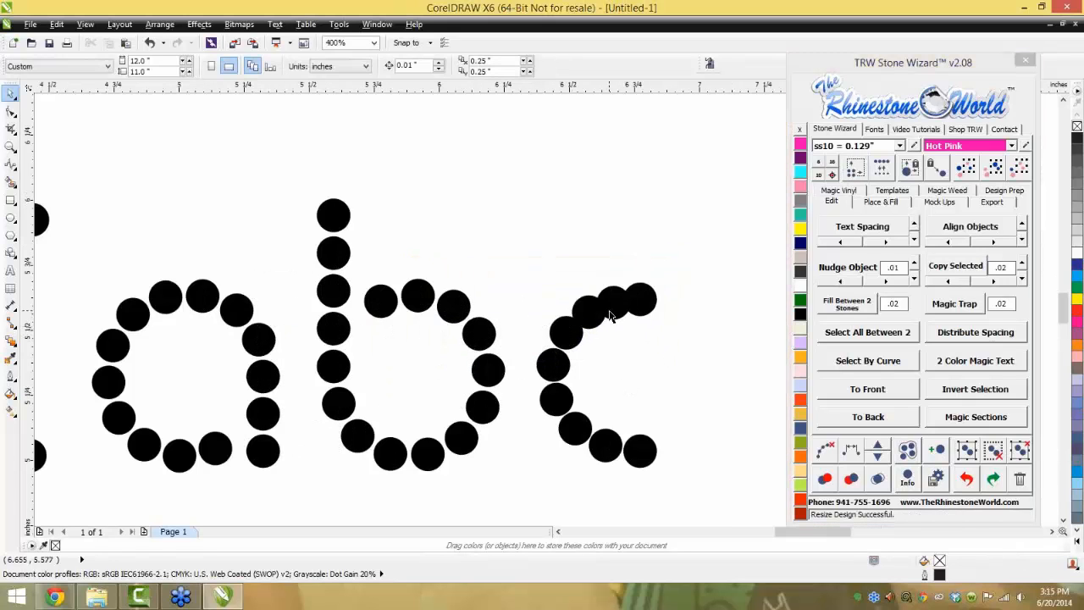
{"action": "key", "text": "ctrl+z"}
{"action": "scroll", "coordinate": [674, 326], "scroll_direction": "down", "scroll_amount": 2}
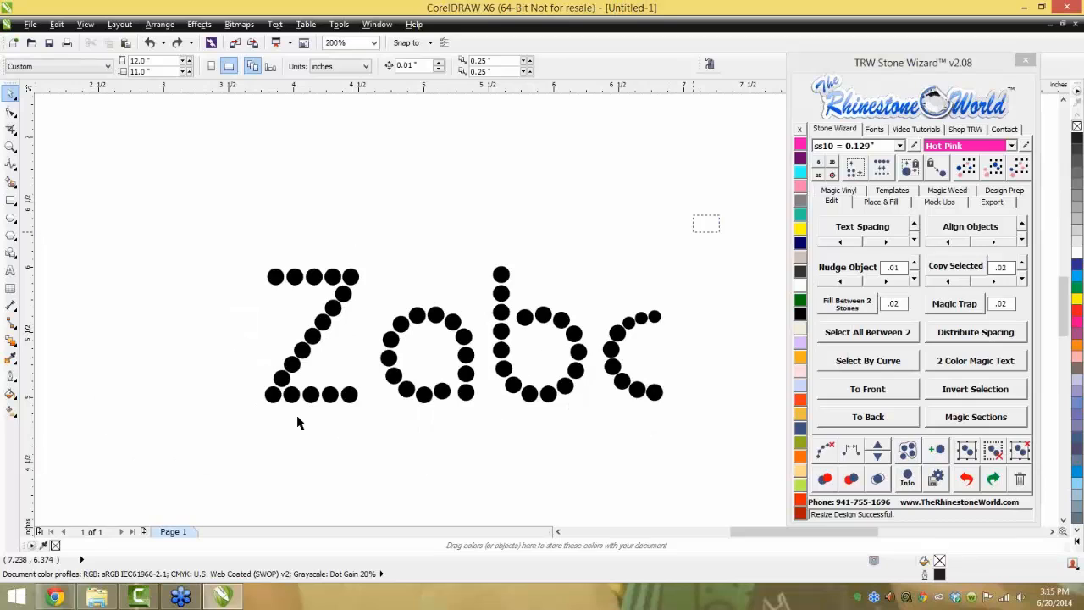
Store the Zabc design's mixed stone sizes, scale the lettering to about 118.2%, and restore the stored stone sizes
{"action": "left_click_drag", "start_coordinate": [298, 422], "coordinate": [155, 481]}
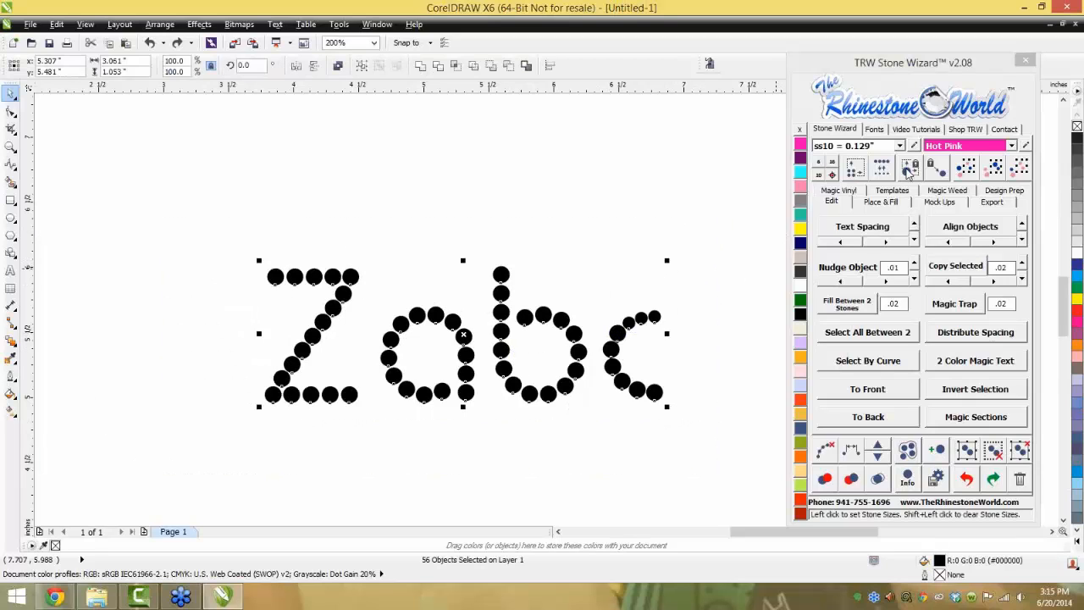
{"action": "left_click", "coordinate": [909, 169]}
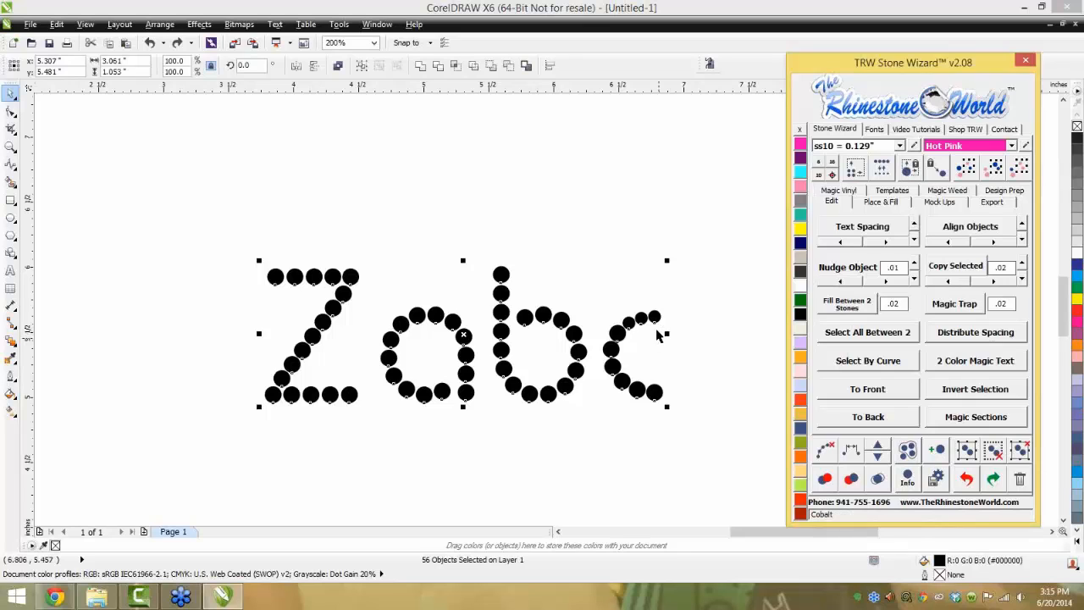
{"action": "left_click_drag", "start_coordinate": [669, 260], "coordinate": [739, 206]}
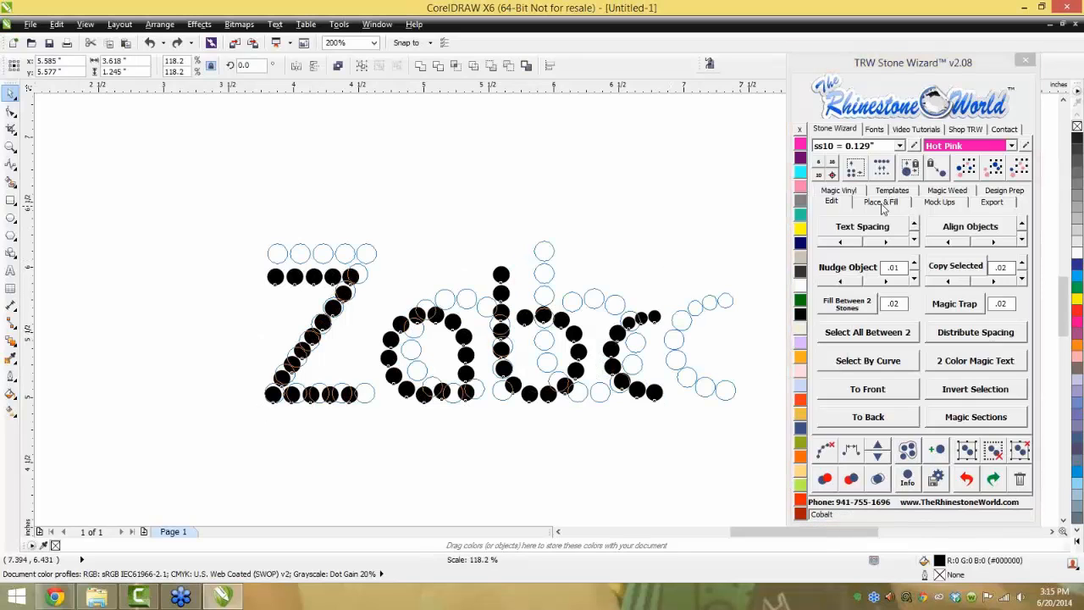
{"action": "left_click", "coordinate": [939, 173]}
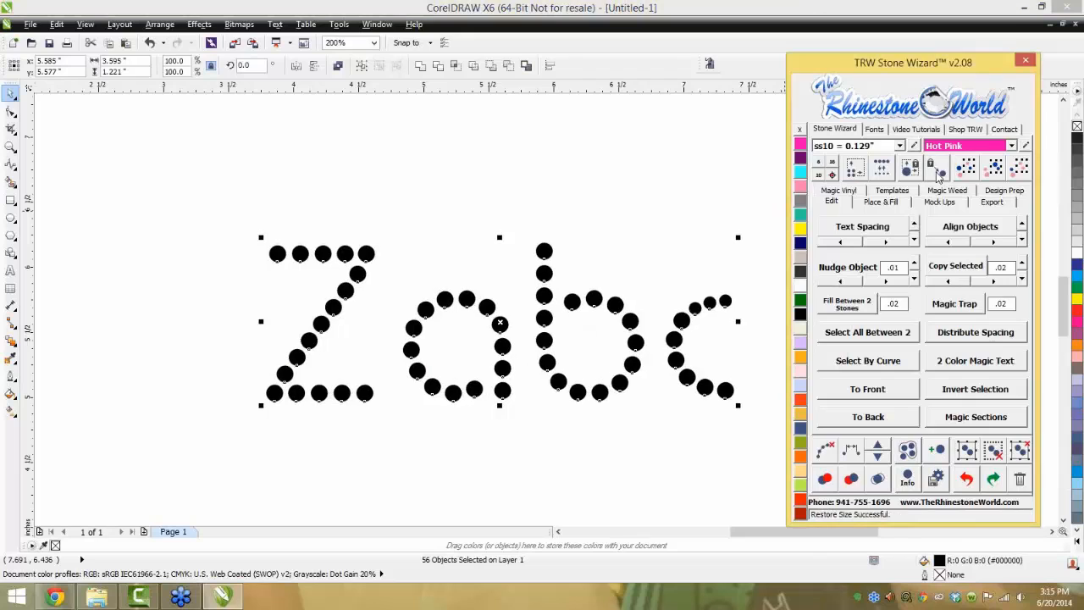
{"action": "left_click", "coordinate": [757, 333]}
{"action": "scroll", "coordinate": [756, 332], "scroll_direction": "up", "scroll_amount": 2}
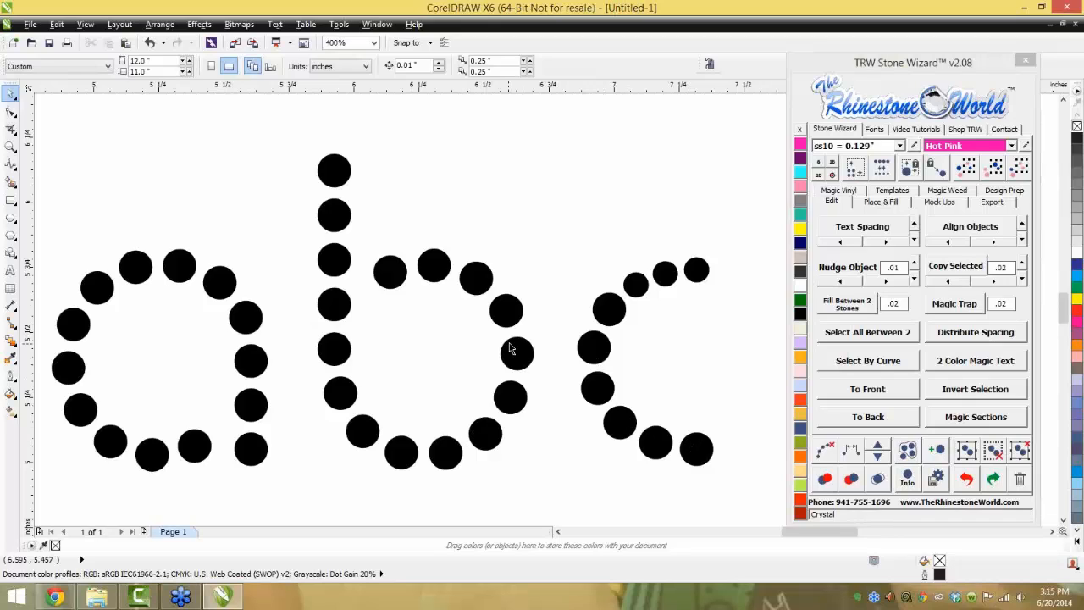
{"action": "scroll", "coordinate": [566, 286], "scroll_direction": "down", "scroll_amount": 3}
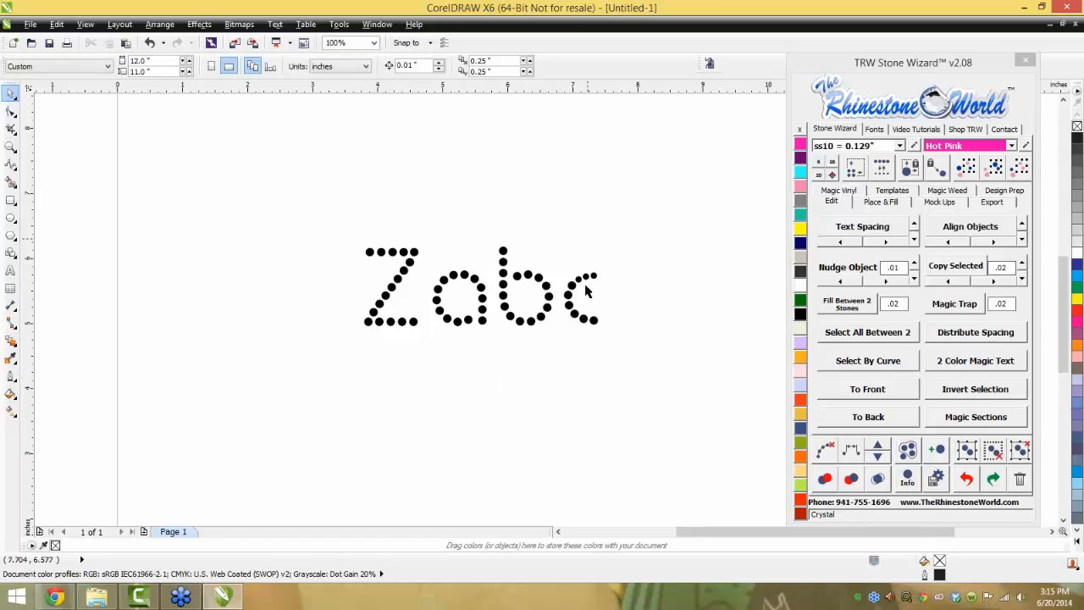
Find all stones matching the size of a larger stone in the c, move them down and left, and undo the move
{"action": "left_click_drag", "start_coordinate": [664, 202], "coordinate": [373, 382]}
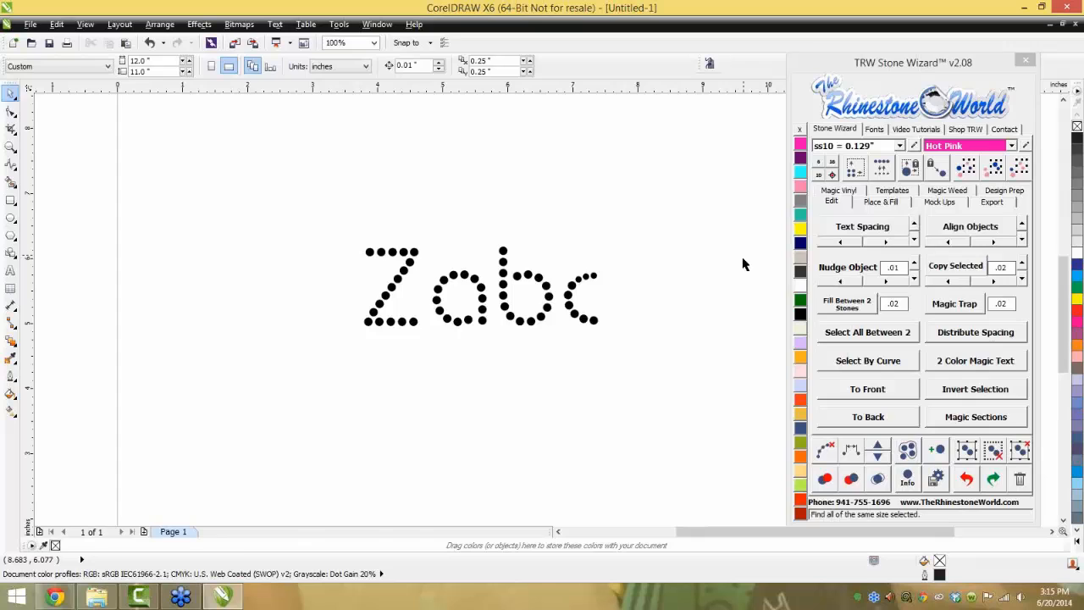
{"action": "left_click", "coordinate": [570, 303]}
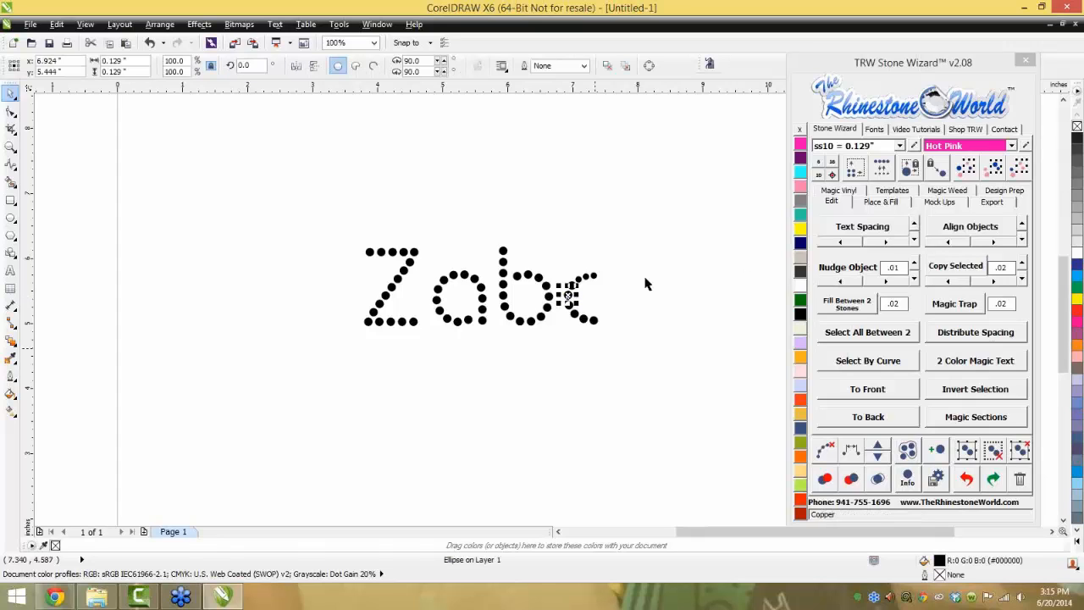
{"action": "left_click", "coordinate": [966, 169]}
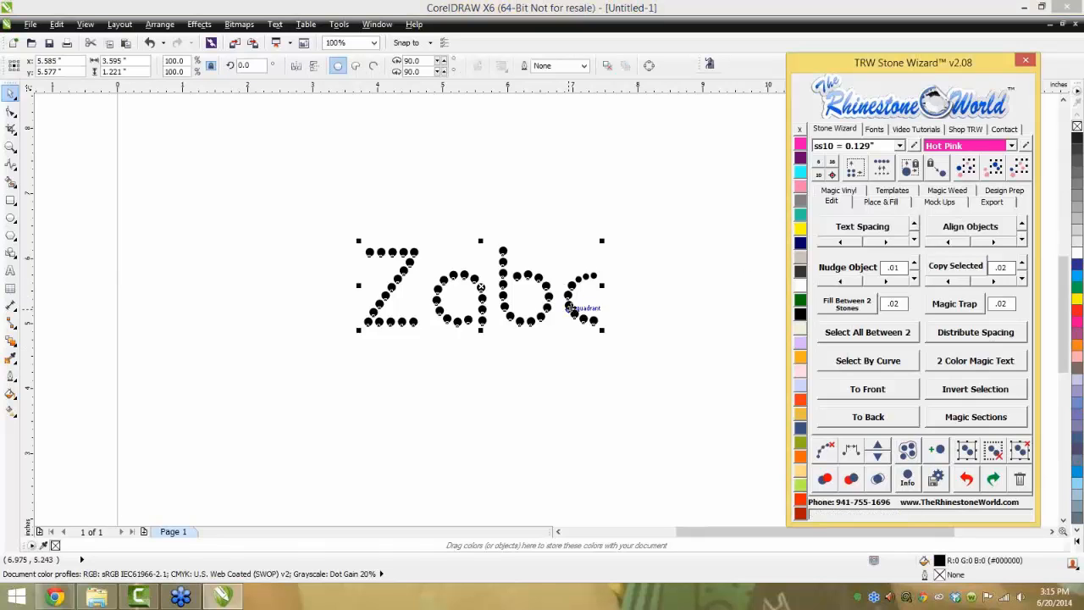
{"action": "left_click_drag", "start_coordinate": [576, 321], "coordinate": [529, 383]}
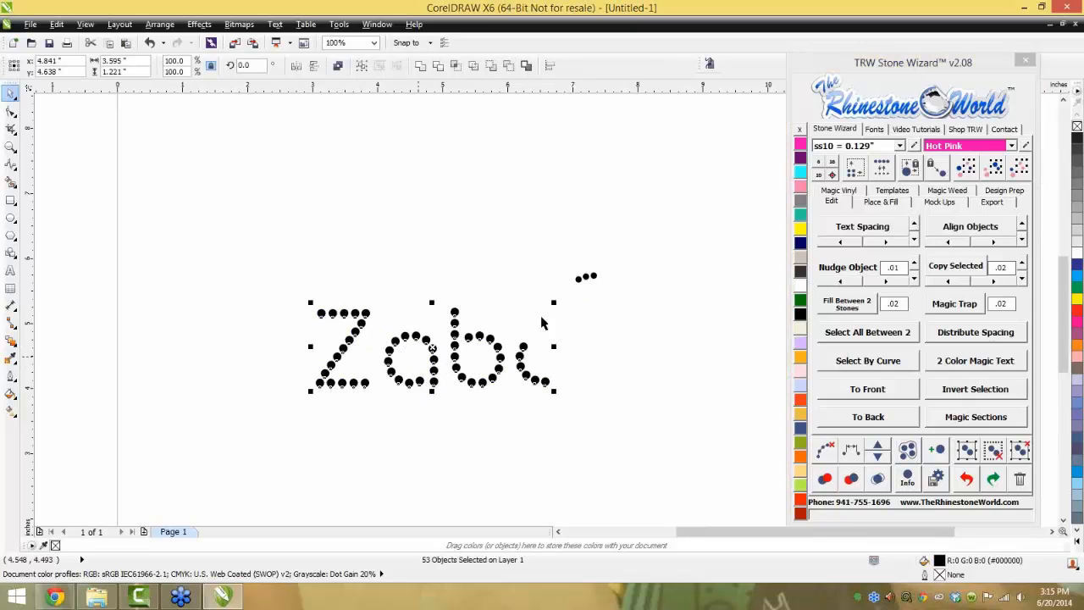
{"action": "key", "text": "ctrl+z"}
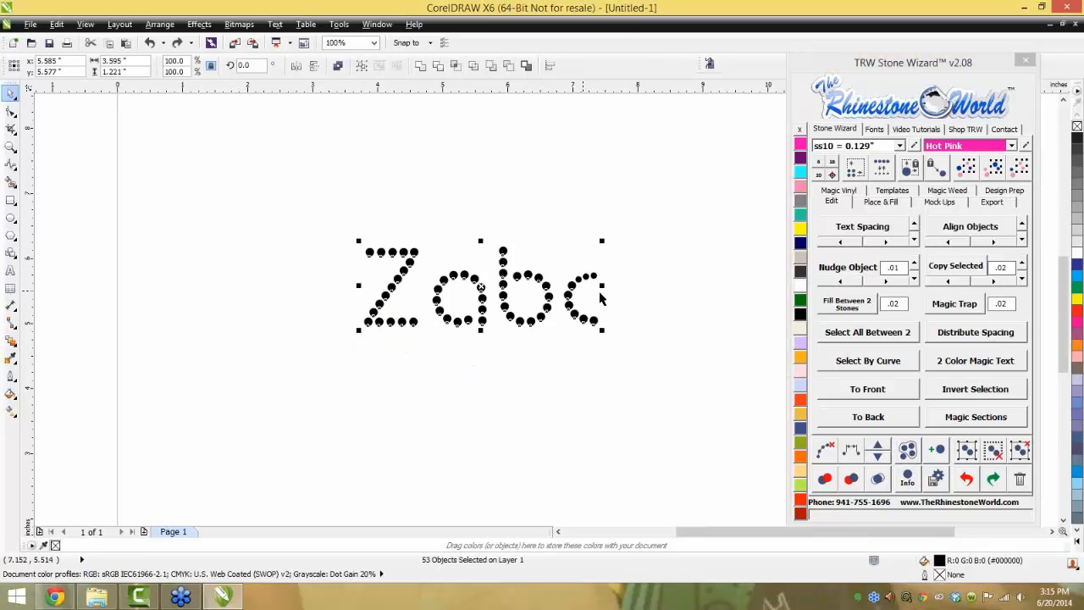
{"action": "left_click", "coordinate": [645, 299]}
Color the letter c's stones Cobalt and the letter a's stones TRW Pink
{"action": "left_click_drag", "start_coordinate": [656, 205], "coordinate": [559, 388]}
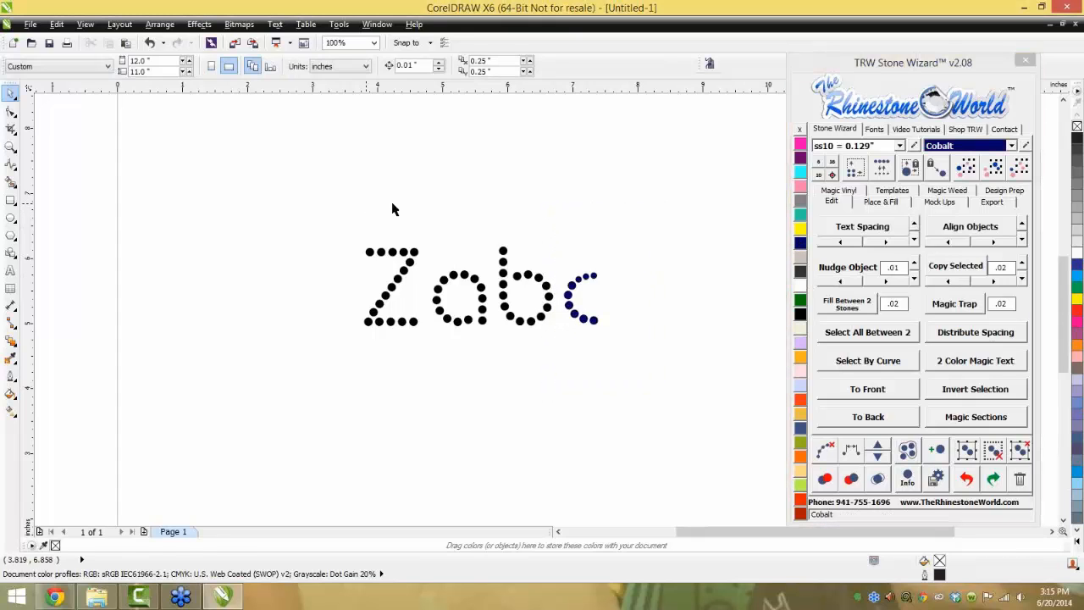
{"action": "left_click_drag", "start_coordinate": [419, 204], "coordinate": [493, 366]}
{"action": "left_click", "coordinate": [802, 190]}
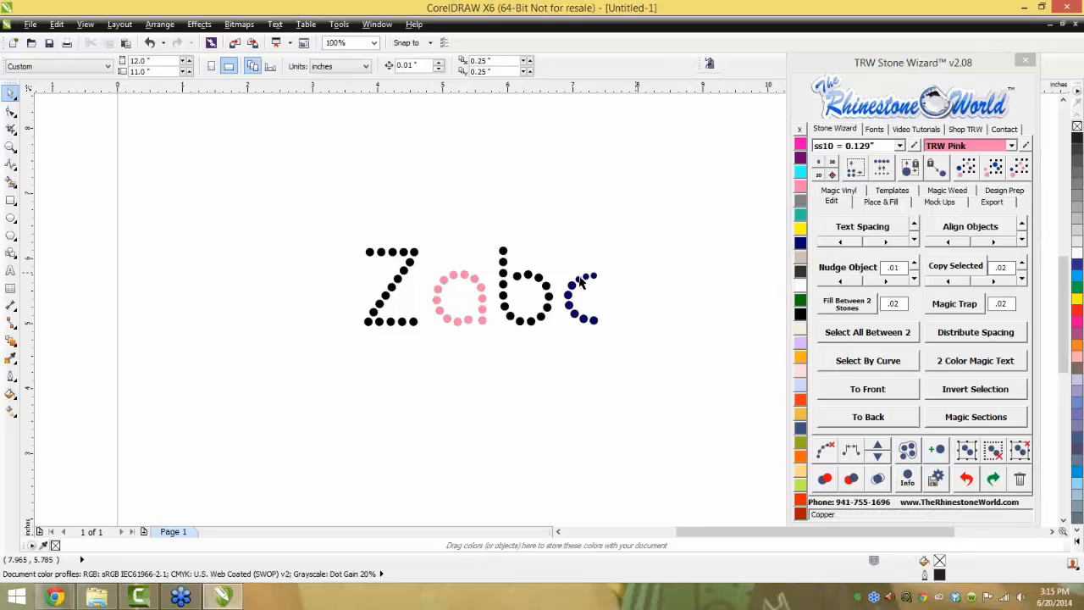
Recolor some of the letter c's stones TRW Pink, and deselect them
{"action": "left_click_drag", "start_coordinate": [566, 265], "coordinate": [593, 343]}
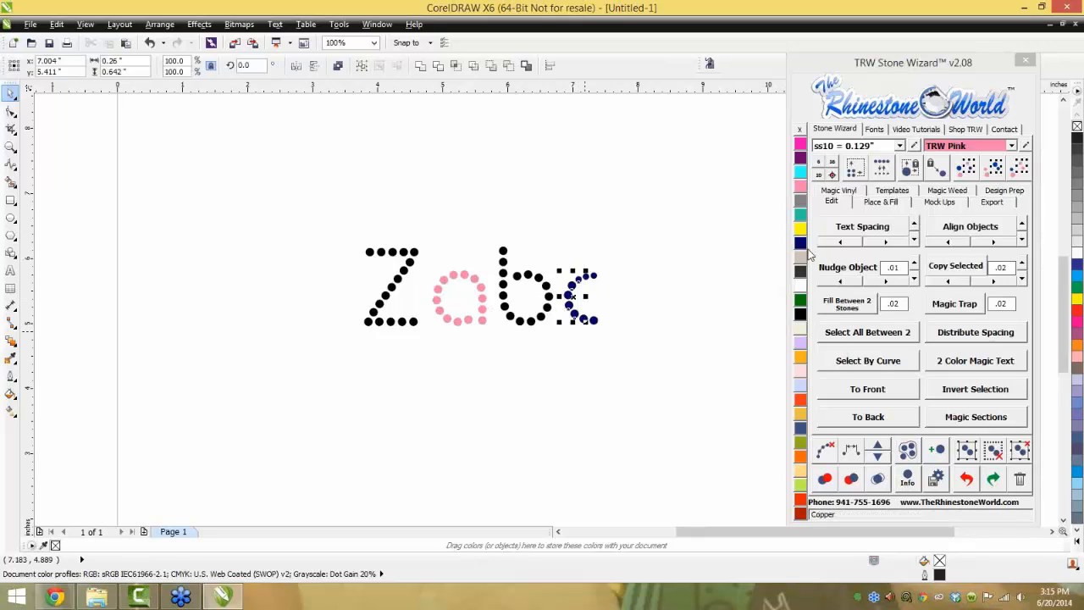
{"action": "left_click", "coordinate": [801, 185]}
{"action": "left_click", "coordinate": [668, 265]}
Find all TRW Pink stones in the design, move them above the lettering, and undo the move
{"action": "left_click", "coordinate": [475, 279]}
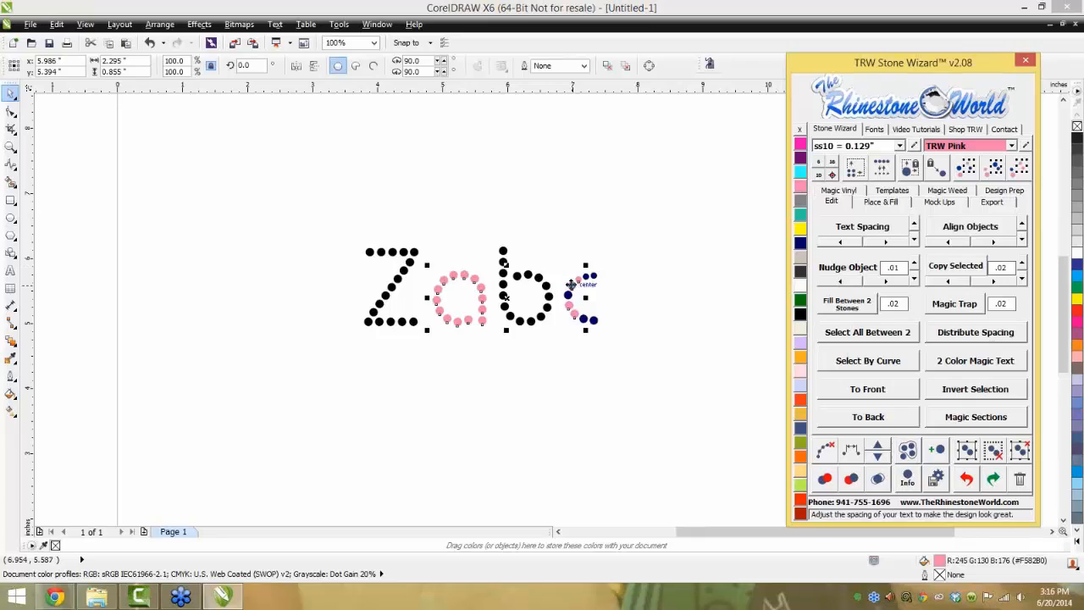
{"action": "left_click_drag", "start_coordinate": [549, 189], "coordinate": [548, 190]}
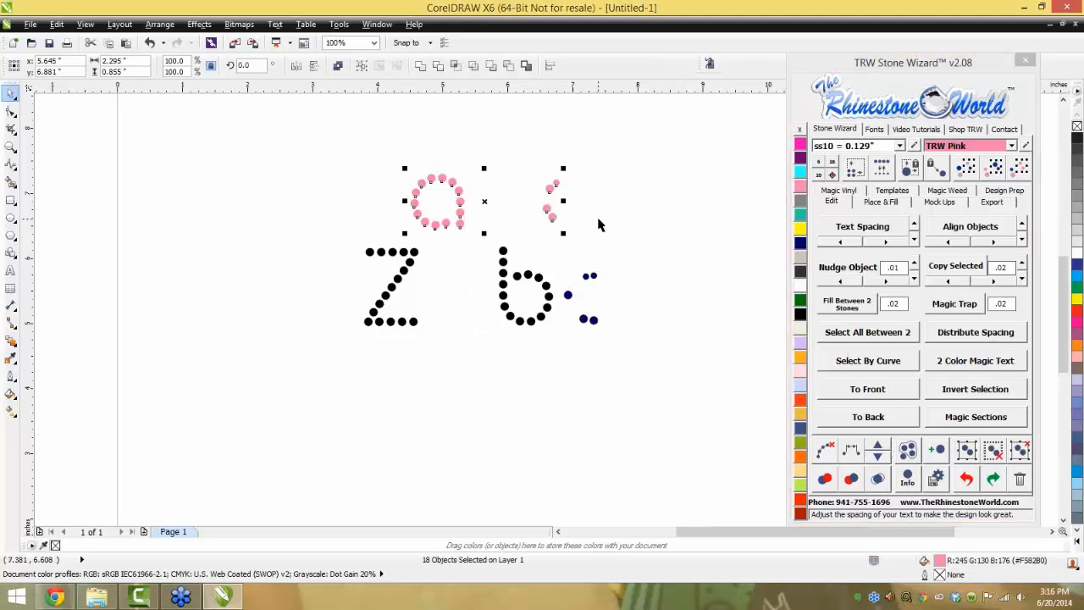
{"action": "key", "text": "ctrl+z"}
{"action": "left_click", "coordinate": [614, 251]}
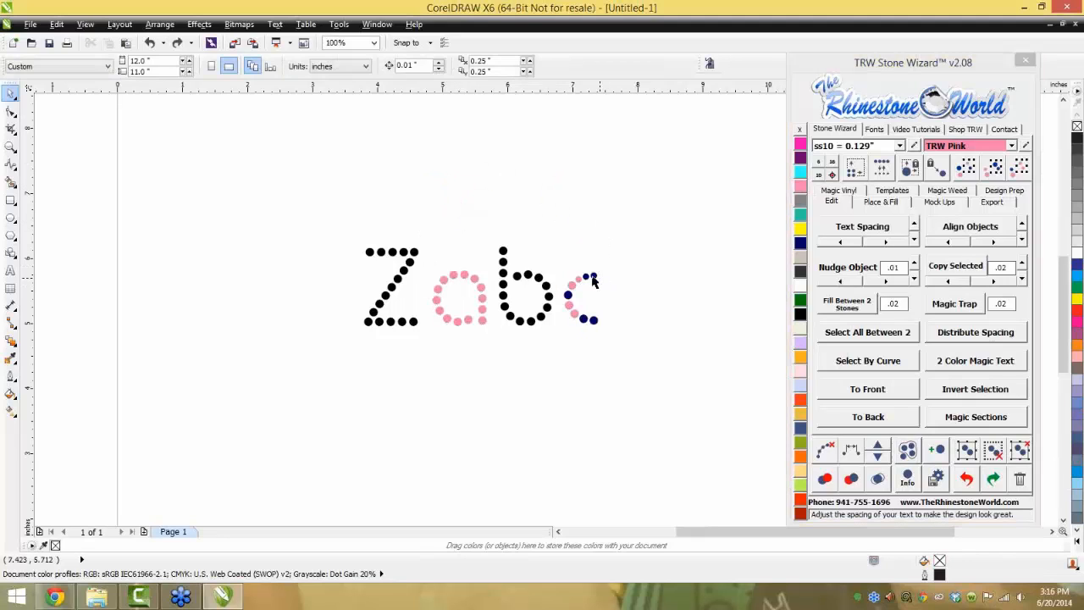
Find all Cobalt stones in the letter c and move them about 1.1" right and 1.1" up
{"action": "left_click", "coordinate": [604, 277]}
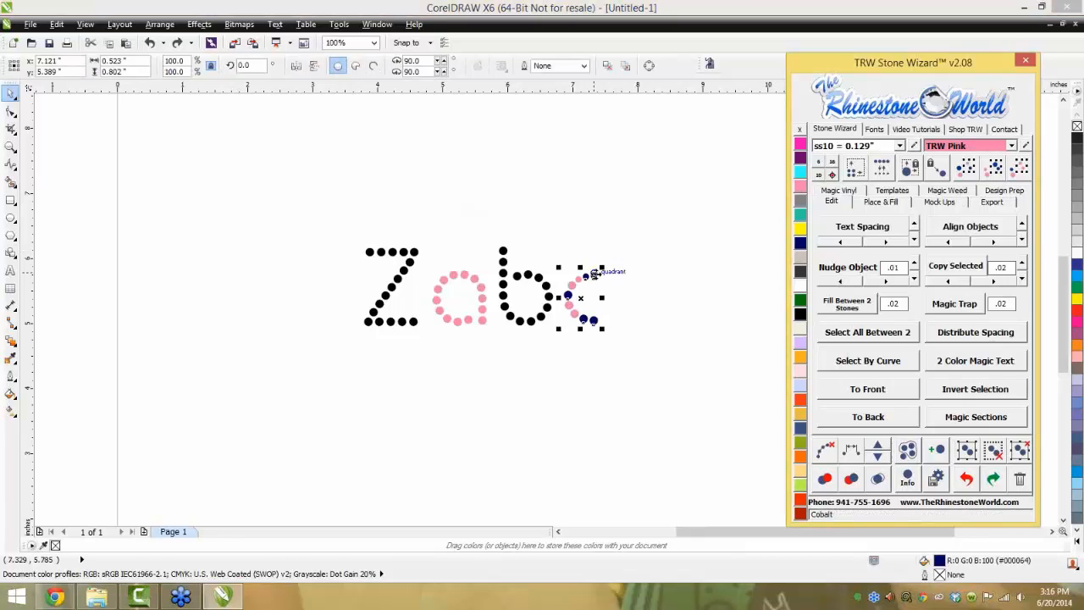
{"action": "left_click_drag", "start_coordinate": [652, 219], "coordinate": [669, 205]}
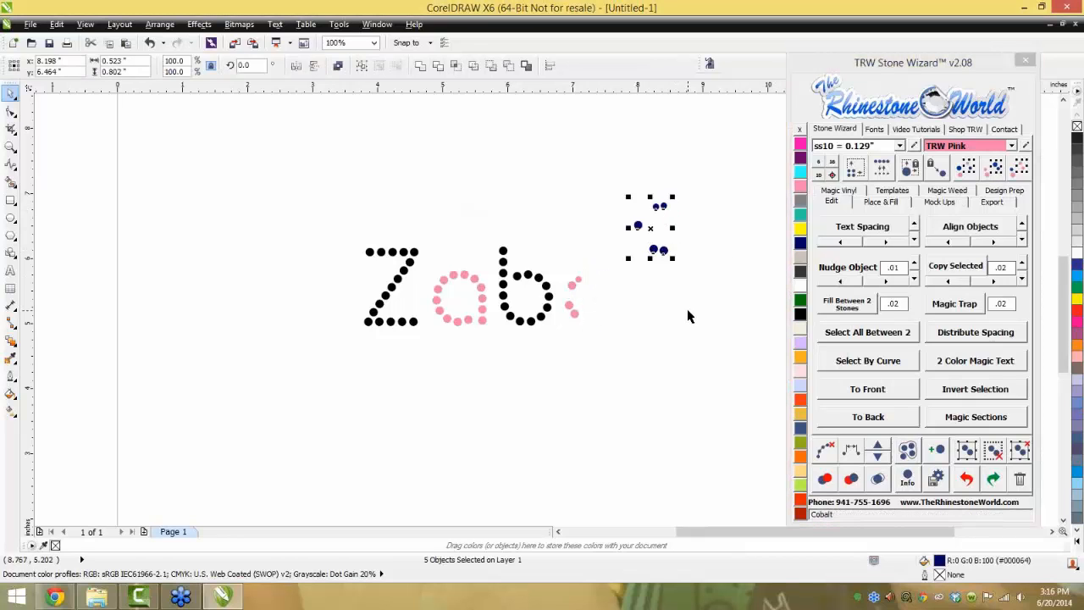
Undo the move of the letter c's Cobalt stones and clear the selection
{"action": "key", "text": "ctrl+z"}
{"action": "left_click", "coordinate": [528, 310]}
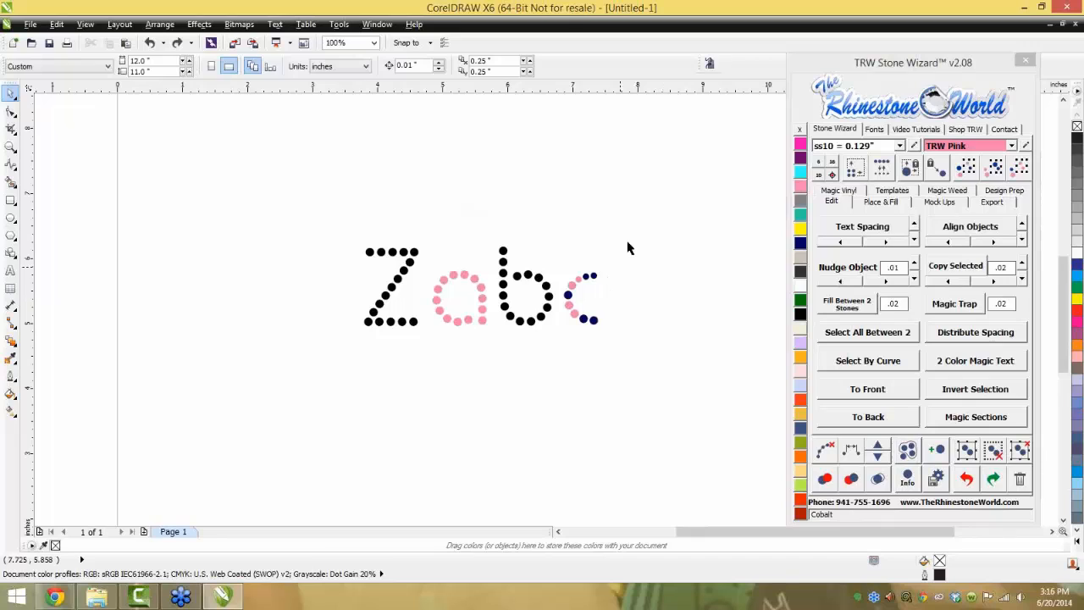
{"action": "left_click", "coordinate": [482, 310]}
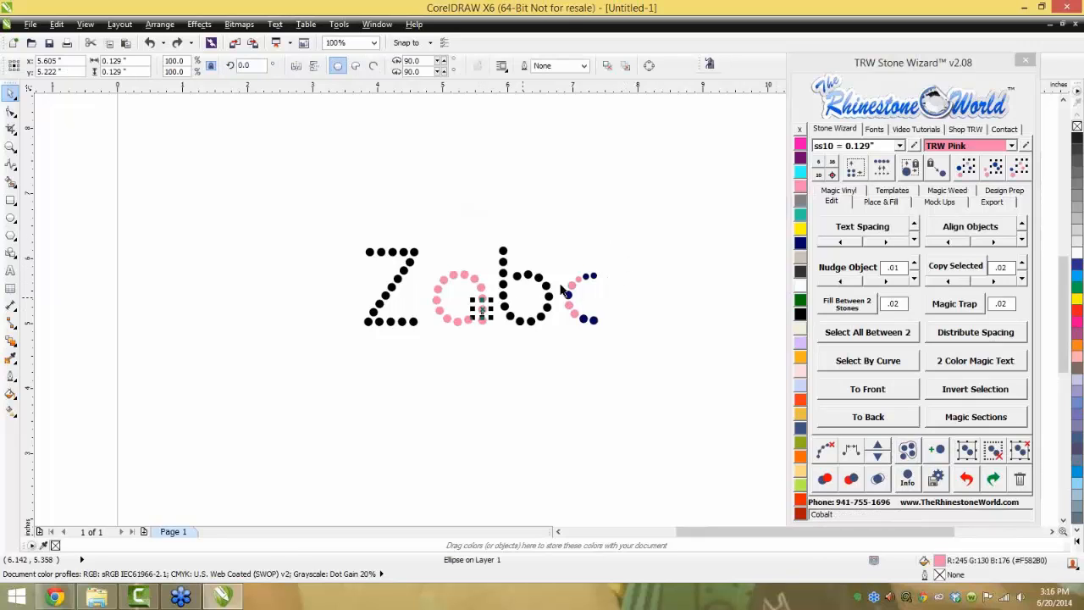
{"action": "left_click", "coordinate": [649, 308]}
Find all stones matching the size and color of a TRW Pink stone in the letter a, move them down-left, and undo the move
{"action": "scroll", "coordinate": [573, 291], "scroll_direction": "up", "scroll_amount": 1}
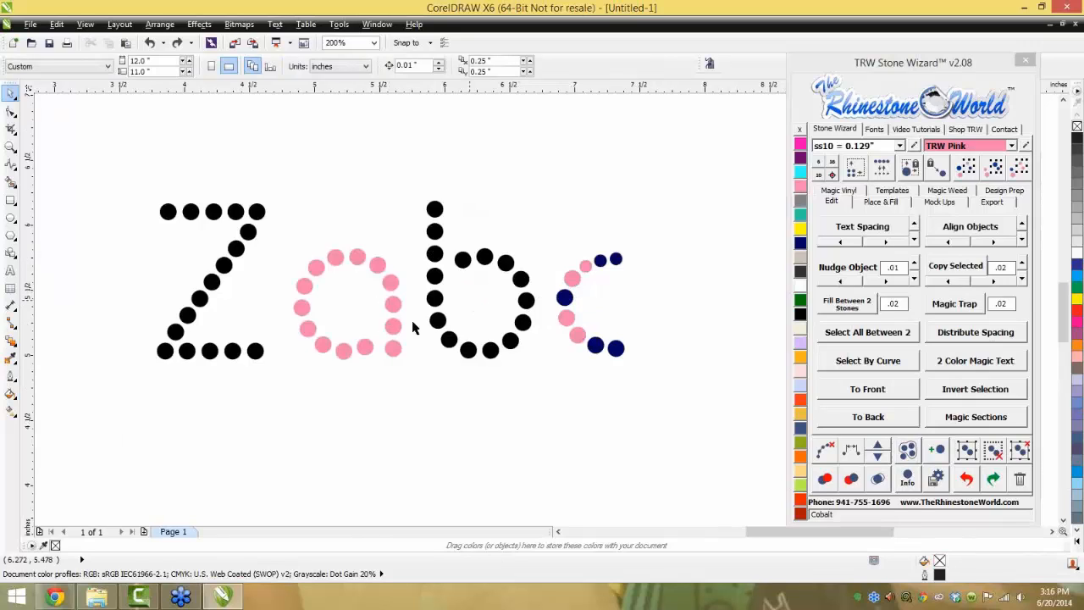
{"action": "left_click", "coordinate": [394, 330]}
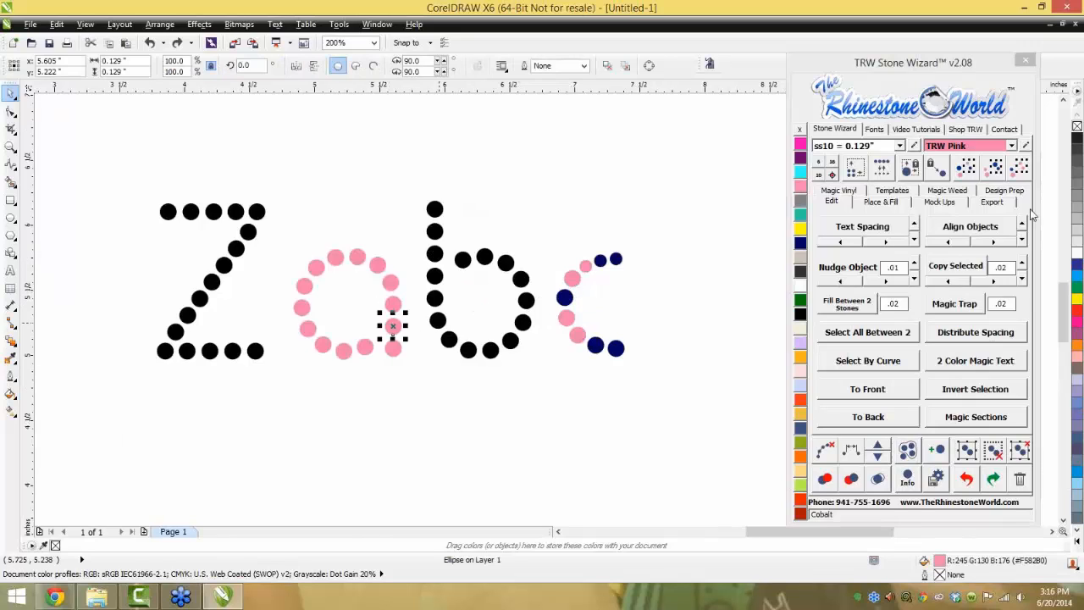
{"action": "left_click", "coordinate": [1023, 171]}
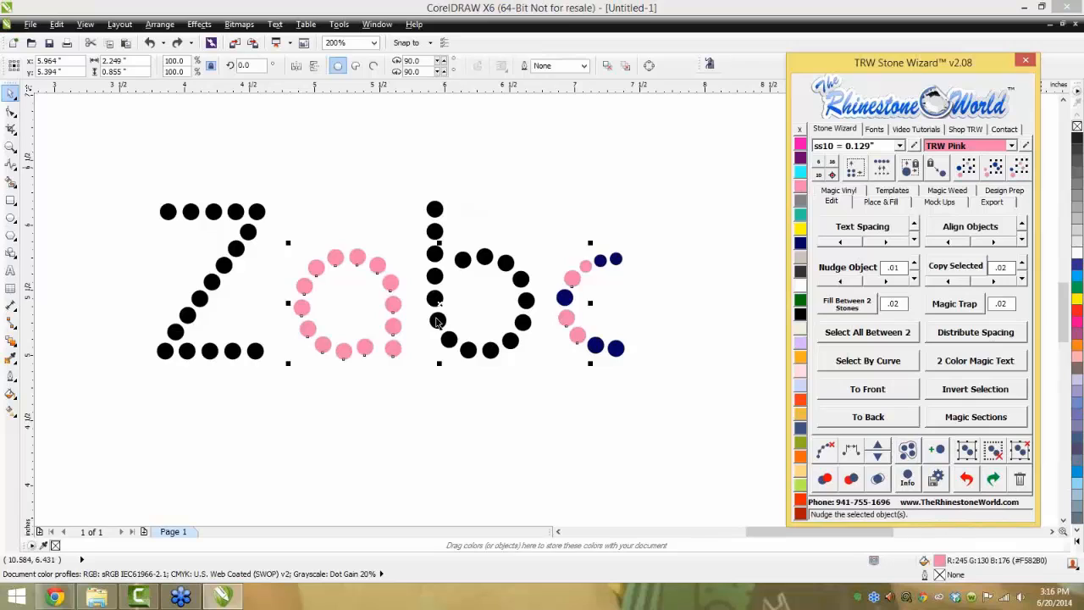
{"action": "left_click_drag", "start_coordinate": [393, 326], "coordinate": [357, 399]}
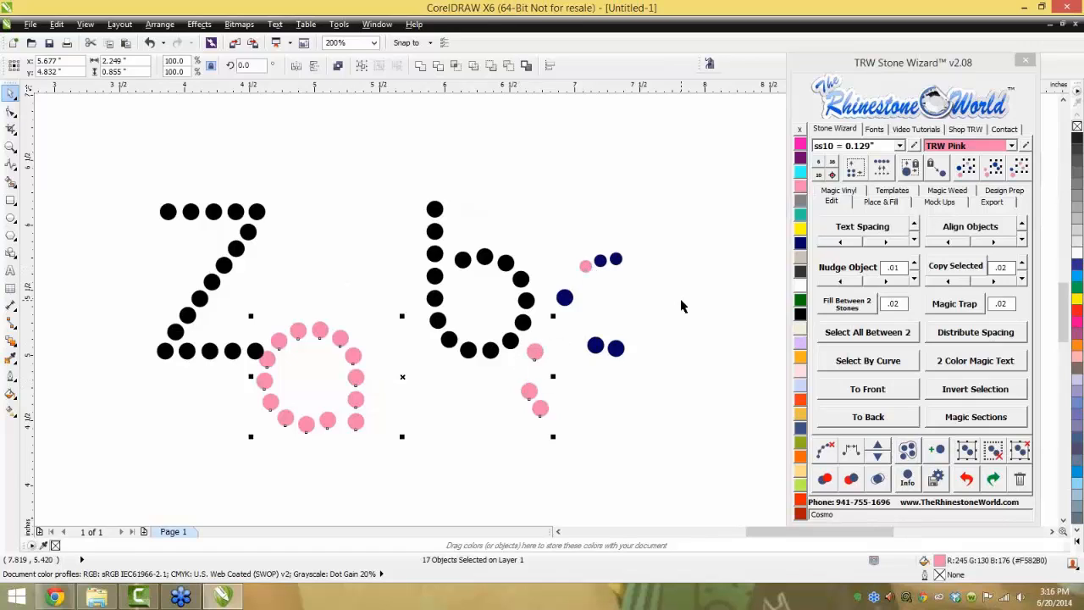
{"action": "key", "text": "ctrl+z"}
{"action": "key", "text": "ctrl+z"}
{"action": "scroll", "coordinate": [673, 288], "scroll_direction": "down", "scroll_amount": 2}
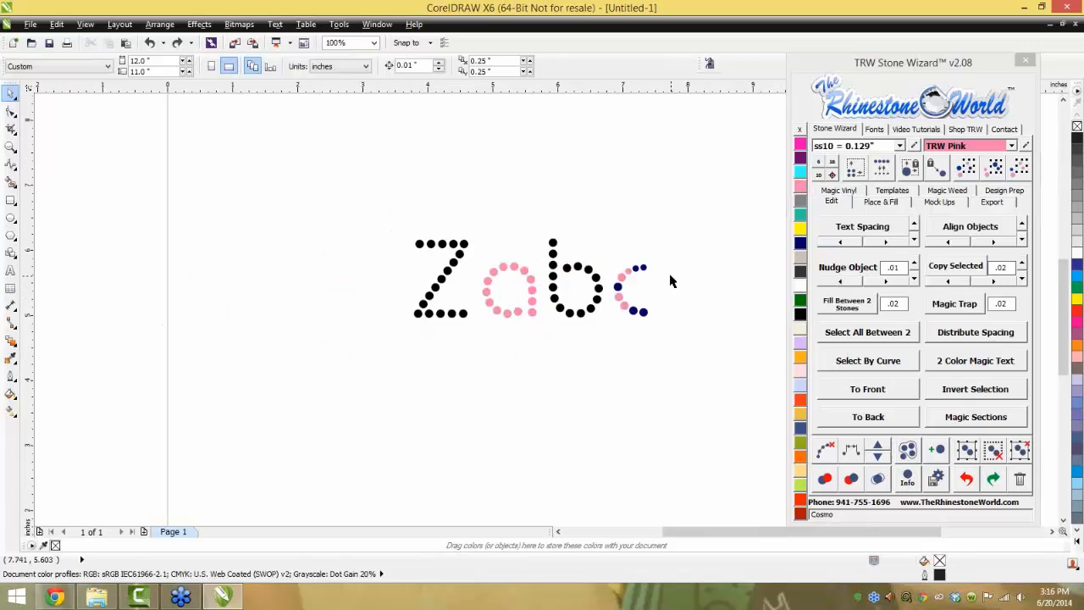
Delete all the stones of the Zabc lettering from the page
{"action": "key", "text": "ctrl+a"}
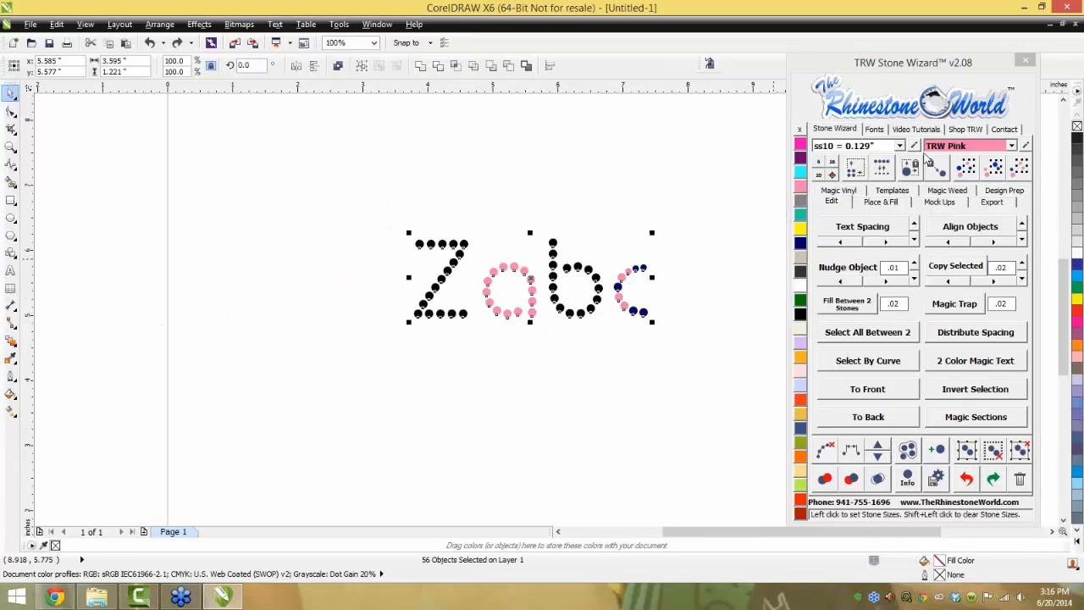
{"action": "left_click", "coordinate": [693, 179]}
{"action": "left_click_drag", "start_coordinate": [693, 178], "coordinate": [330, 364]}
{"action": "key", "text": "Delete"}
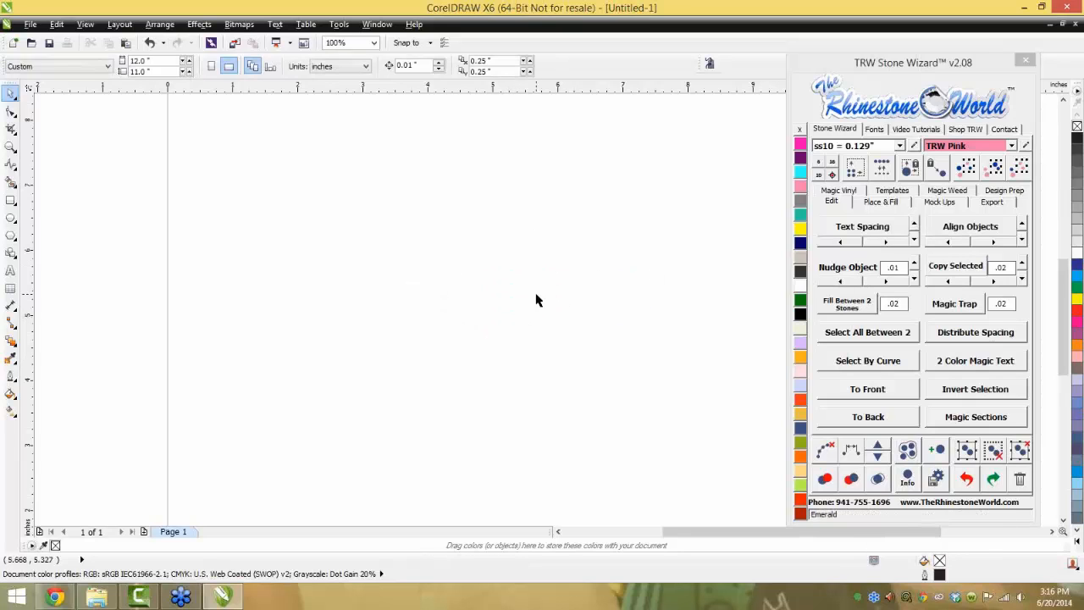
Add the artistic text BASEBALL near the middle of the page and enlarge it to about 6.75" wide by 1" tall
{"action": "scroll", "coordinate": [539, 310], "scroll_direction": "down", "scroll_amount": 1}
{"action": "scroll", "coordinate": [603, 287], "scroll_direction": "down", "scroll_amount": 1}
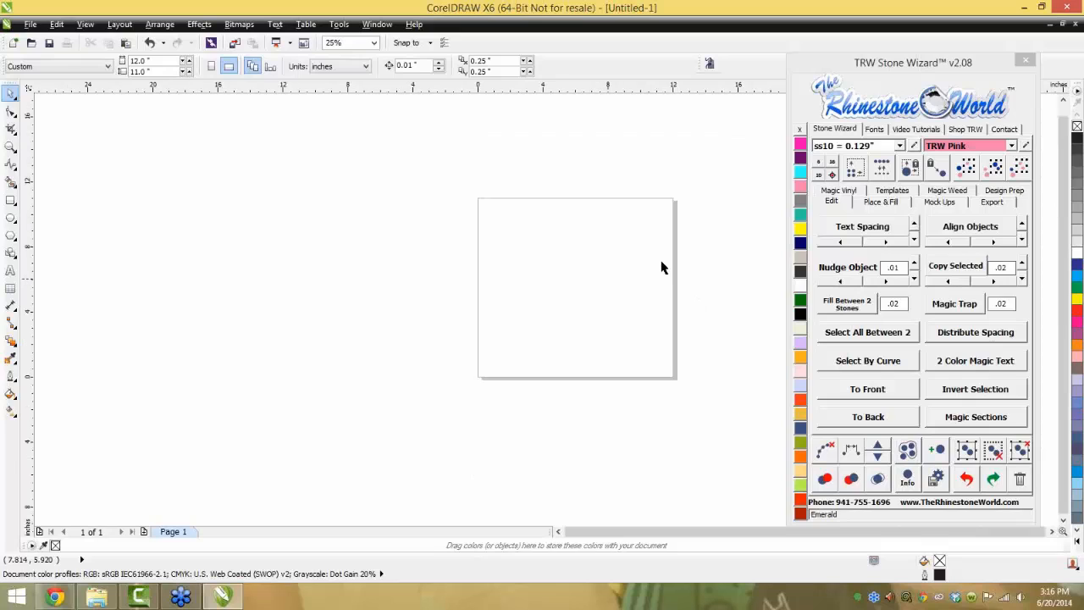
{"action": "scroll", "coordinate": [678, 266], "scroll_direction": "up", "scroll_amount": 1}
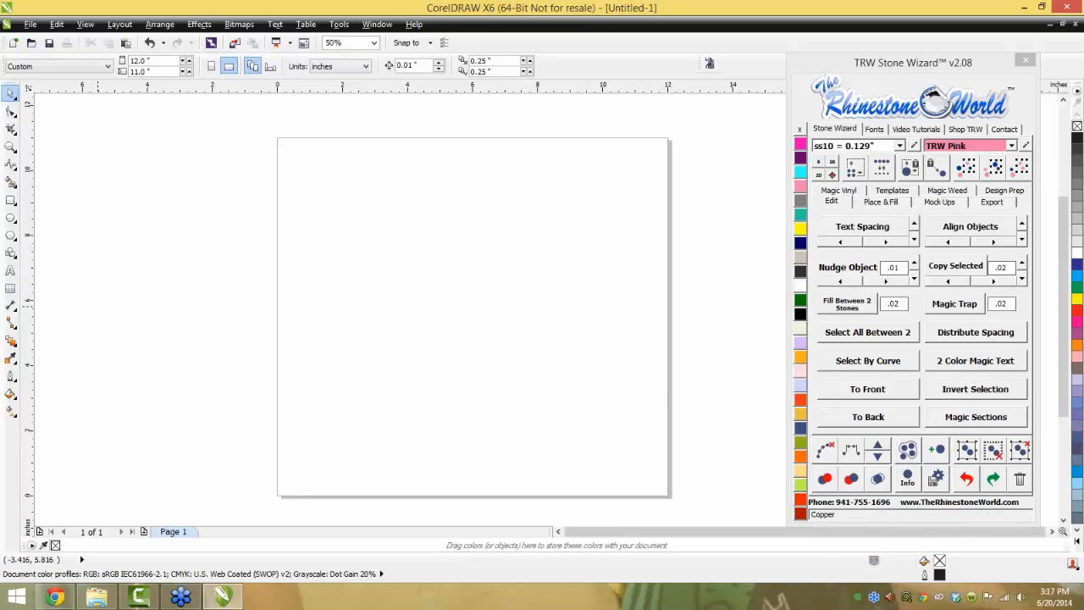
{"action": "left_click", "coordinate": [10, 271]}
{"action": "left_click", "coordinate": [408, 283]}
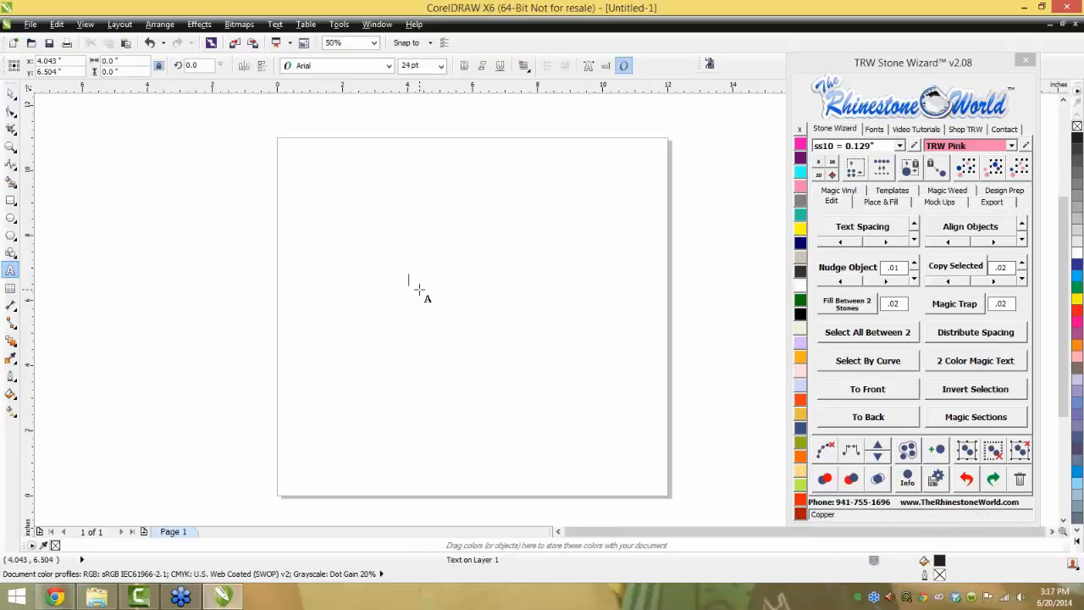
{"action": "type", "text": "BASEBALL"}
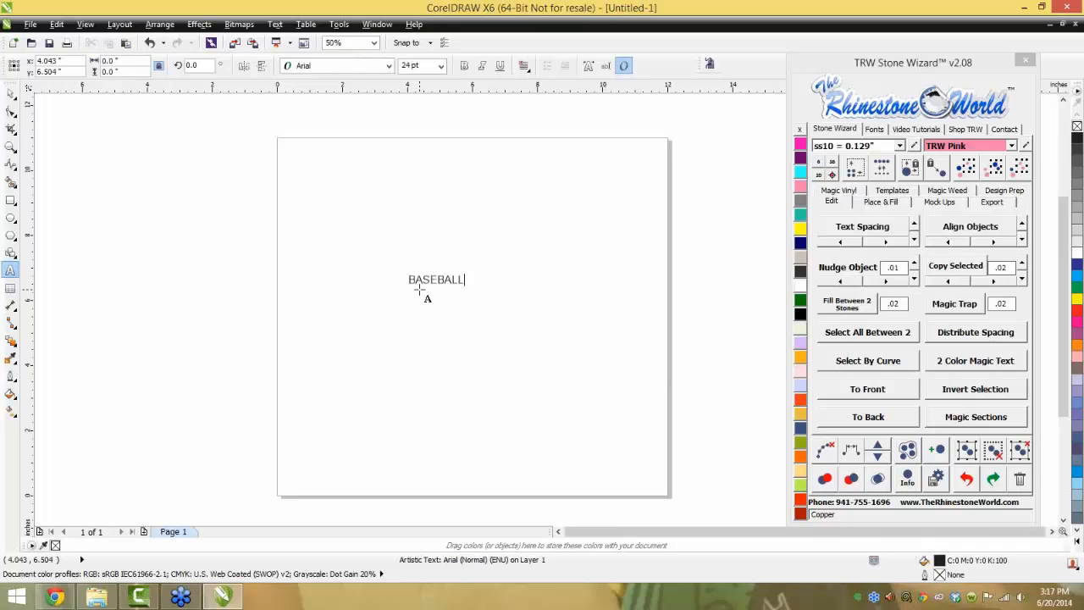
{"action": "key", "text": "ctrl+space"}
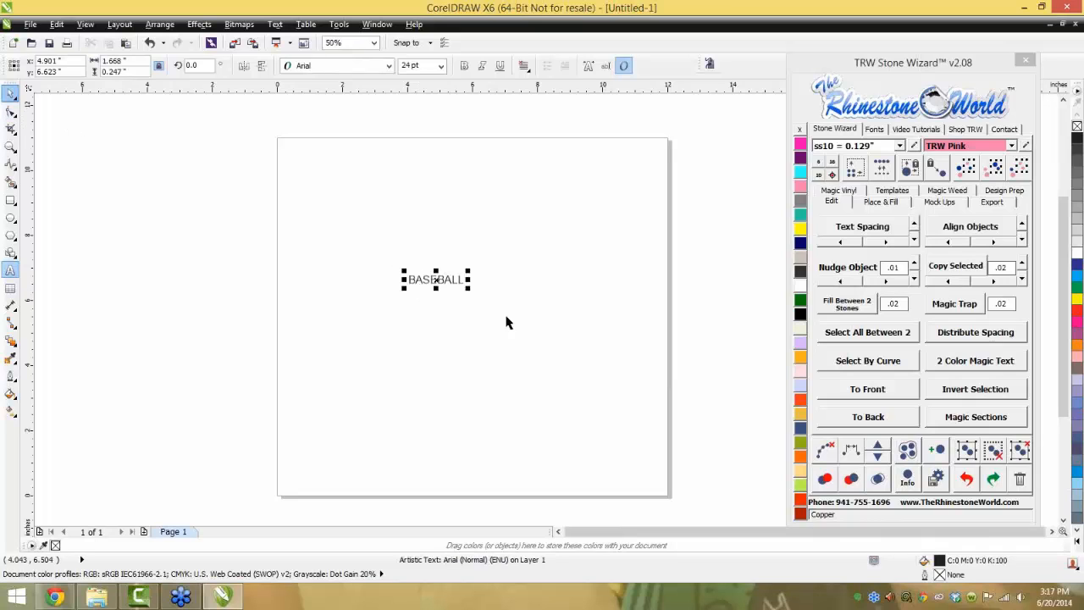
{"action": "left_click_drag", "start_coordinate": [467, 289], "coordinate": [627, 315]}
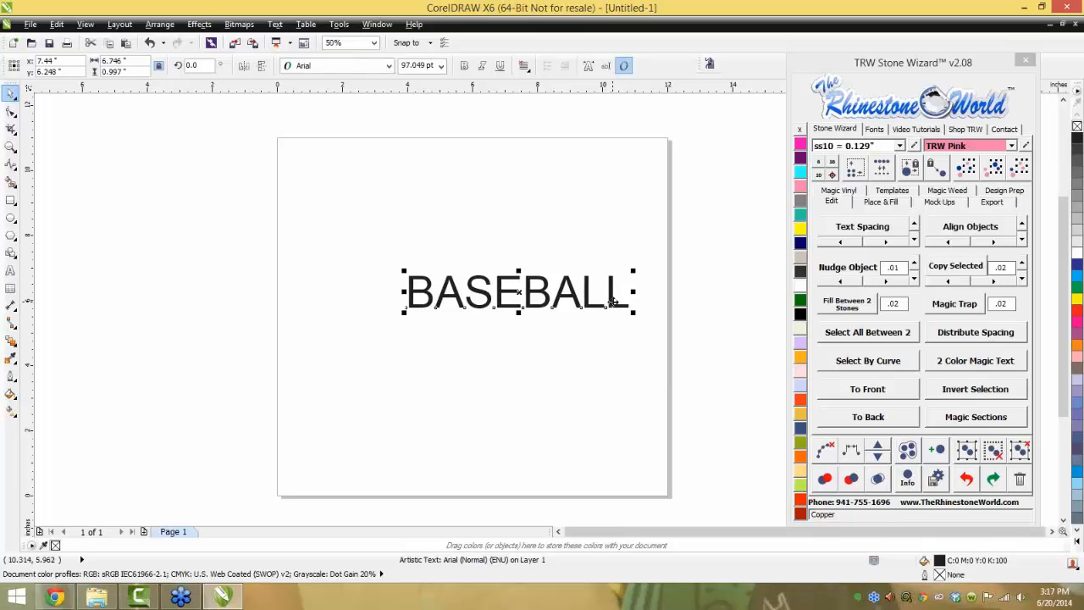
Tighten and re-widen BASEBALL's letters with Text Spacing, and tighten them with the Shape tool to about 6.36" wide
{"action": "left_click", "coordinate": [850, 244]}
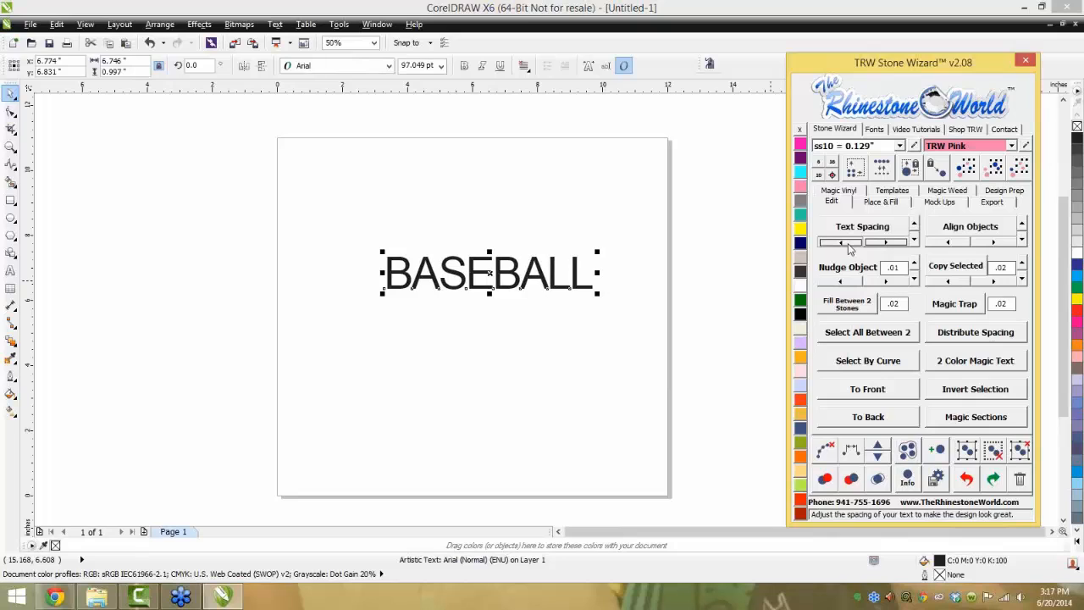
{"action": "left_click", "coordinate": [892, 243]}
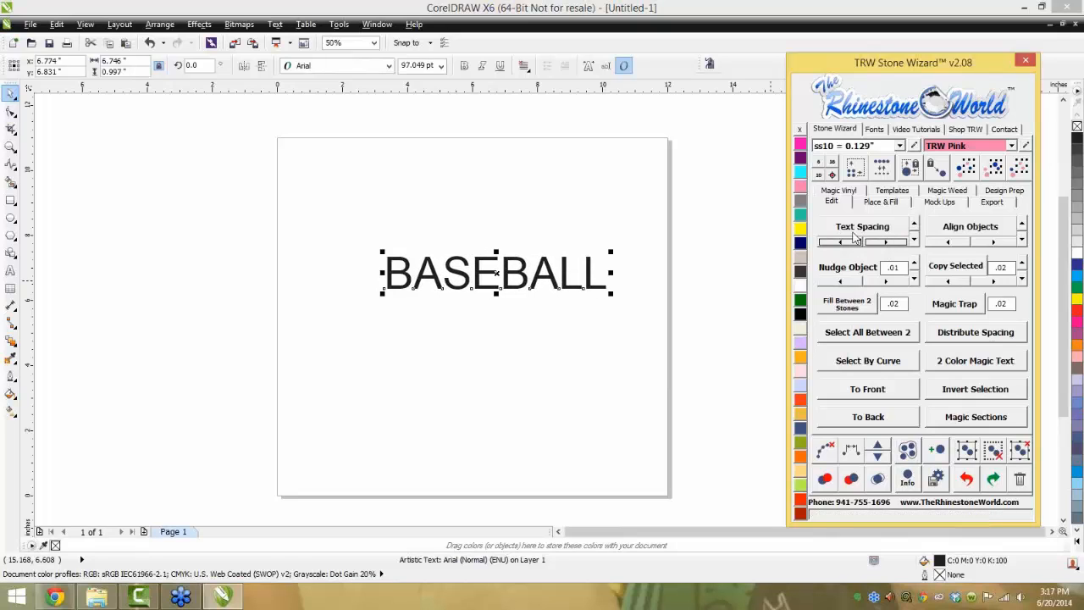
{"action": "key", "text": "F10"}
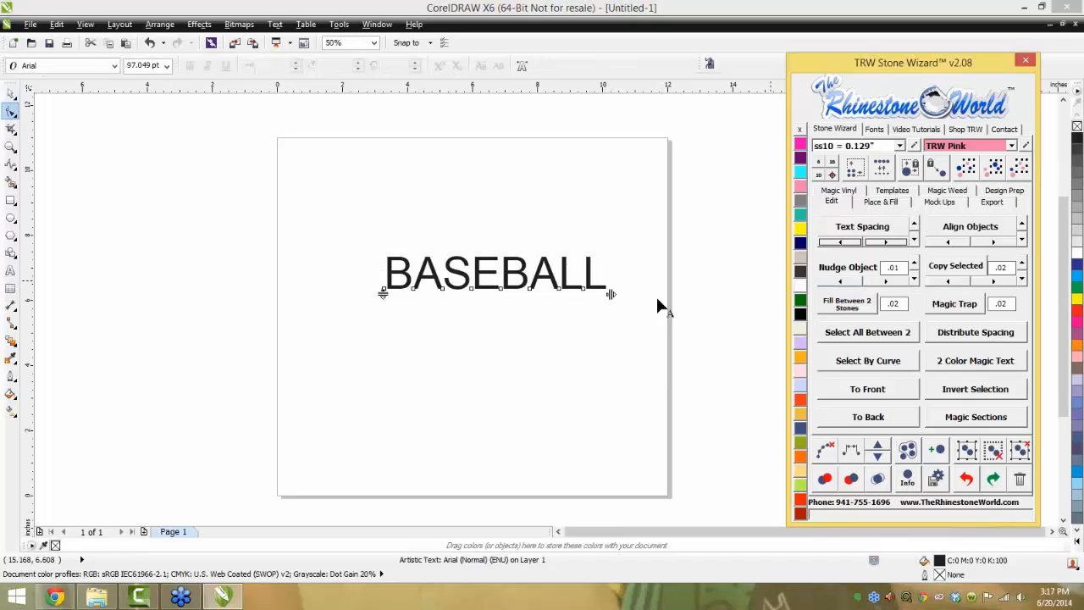
{"action": "left_click_drag", "start_coordinate": [724, 288], "coordinate": [595, 322]}
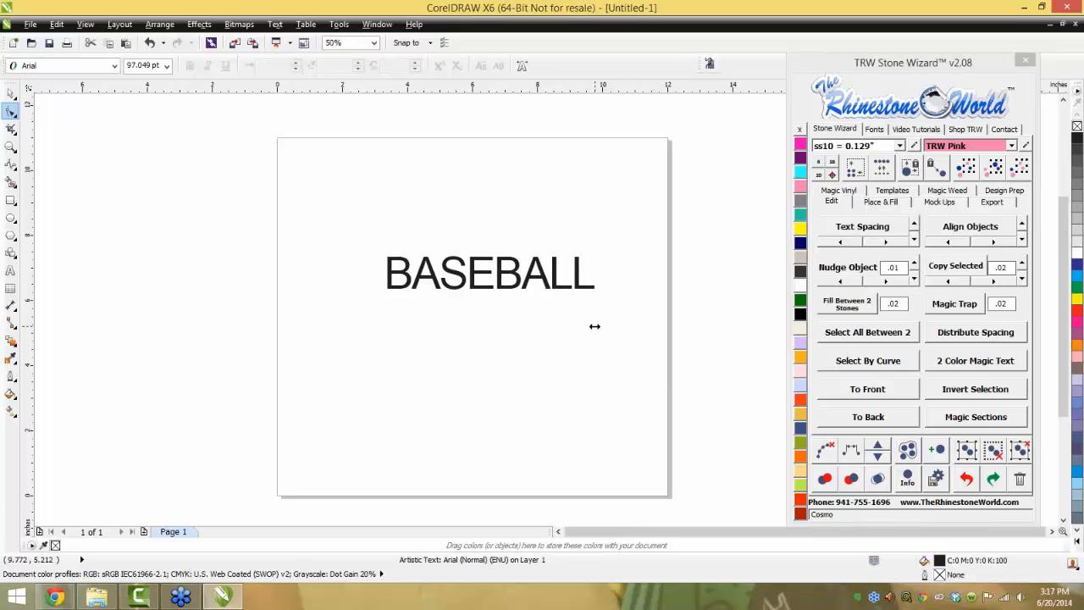
{"action": "left_click", "coordinate": [10, 94]}
{"action": "left_click", "coordinate": [601, 324]}
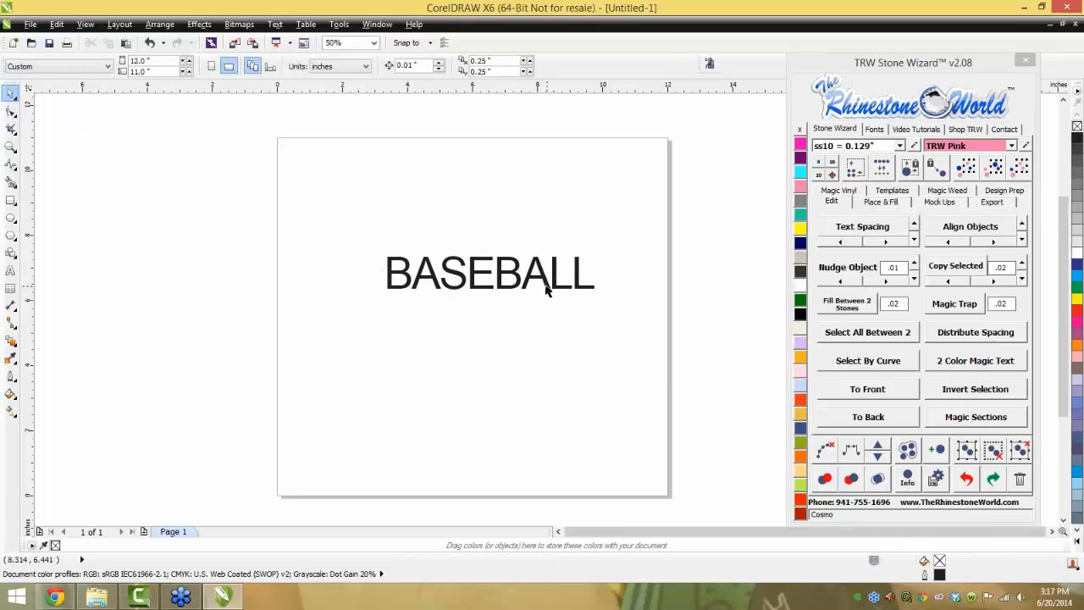
Place a copy of BASEBALL to the left of the original and align both texts by their bottom and right edges
{"action": "left_click_drag", "start_coordinate": [545, 284], "coordinate": [294, 271]}
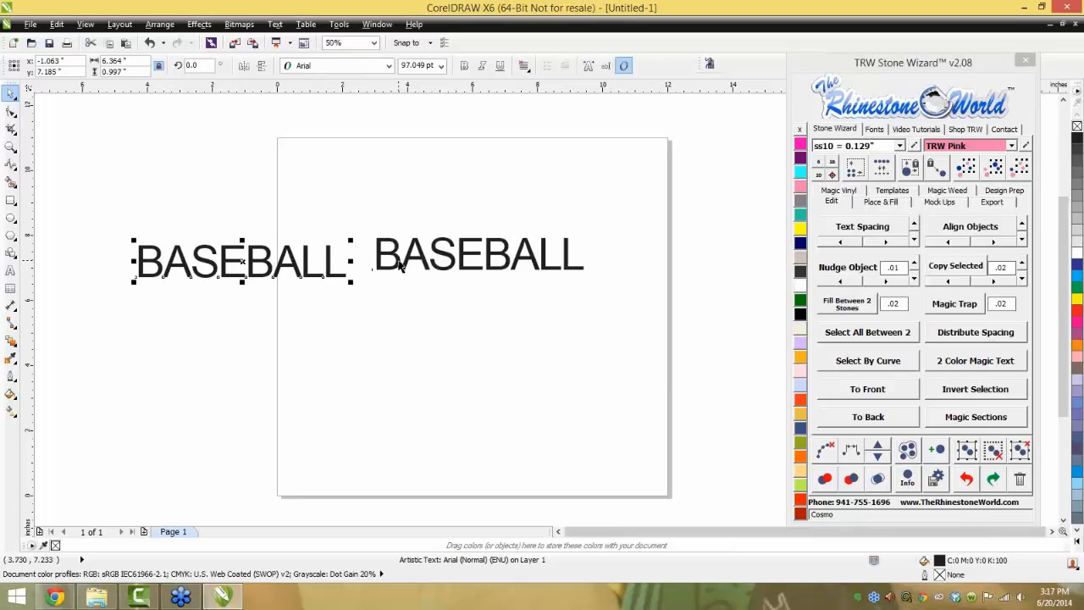
{"action": "left_click", "coordinate": [399, 263], "text": "shift"}
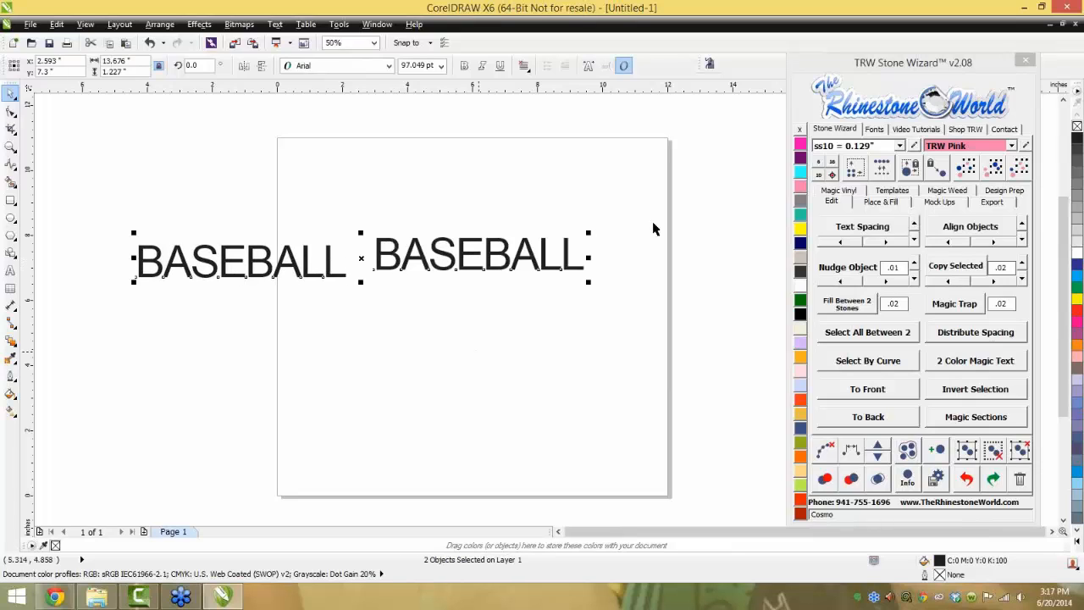
{"action": "left_click_drag", "start_coordinate": [624, 191], "coordinate": [40, 331]}
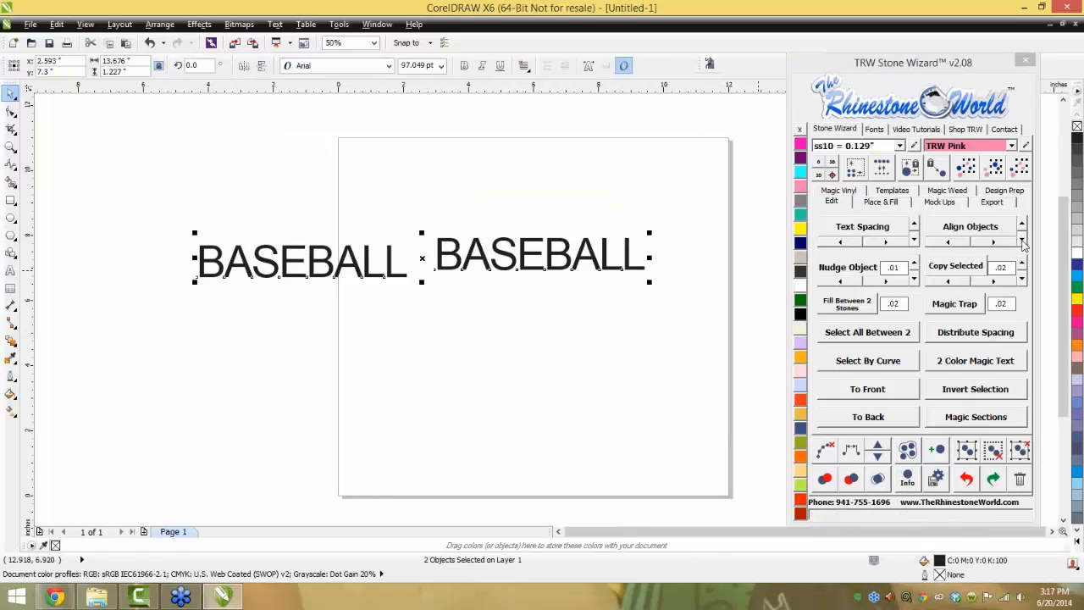
{"action": "left_click", "coordinate": [1024, 242]}
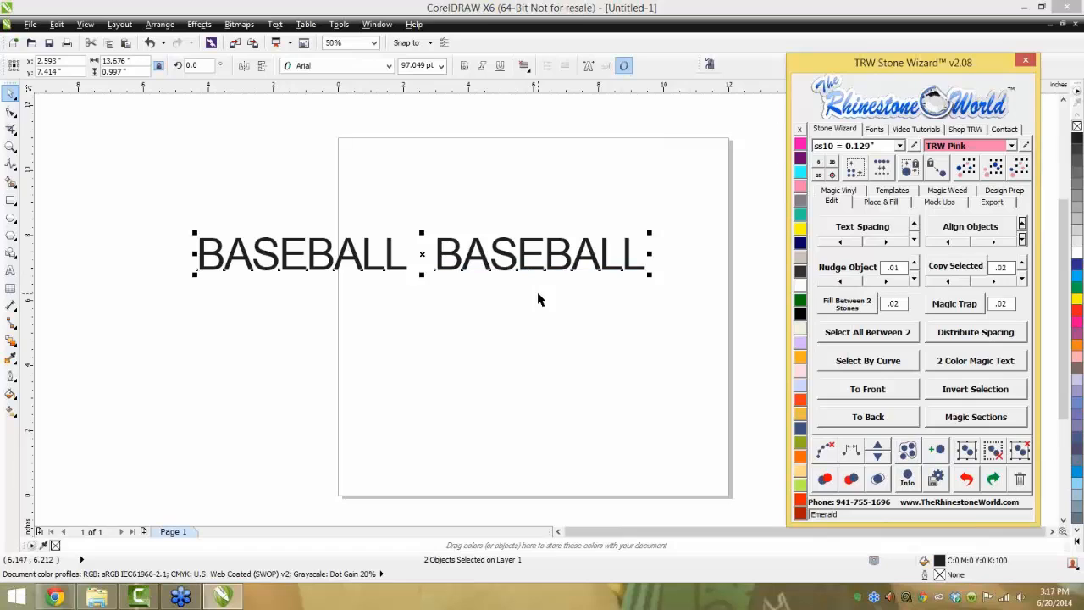
{"action": "left_click", "coordinate": [1004, 244]}
{"action": "left_click", "coordinate": [642, 299]}
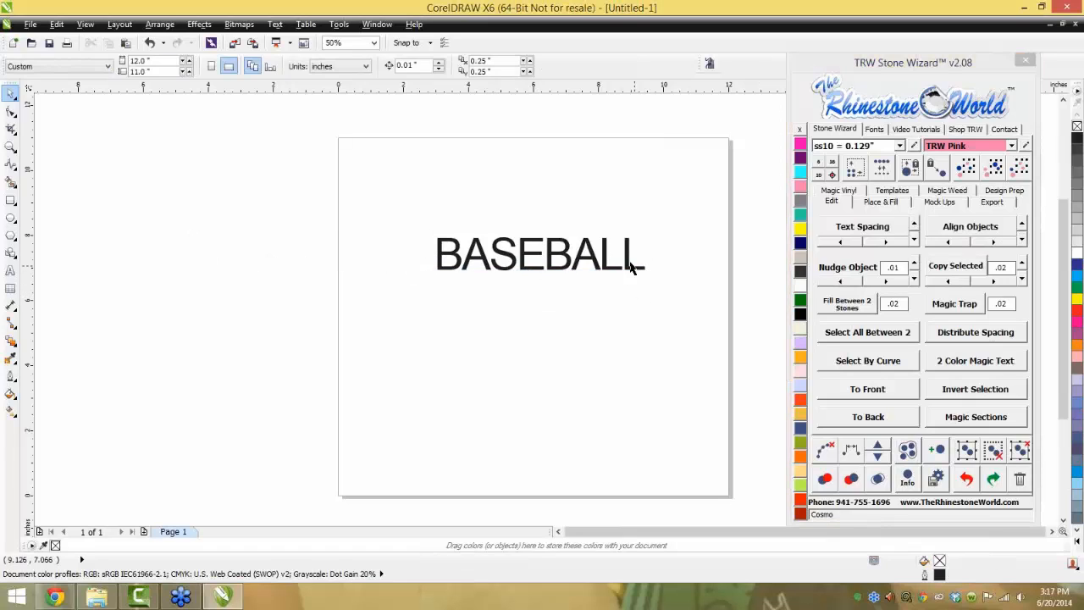
Move one BASEBALL about 0.85" right and 1.06" below the other, and align both texts by their left edges
{"action": "left_click_drag", "start_coordinate": [628, 261], "coordinate": [629, 292]}
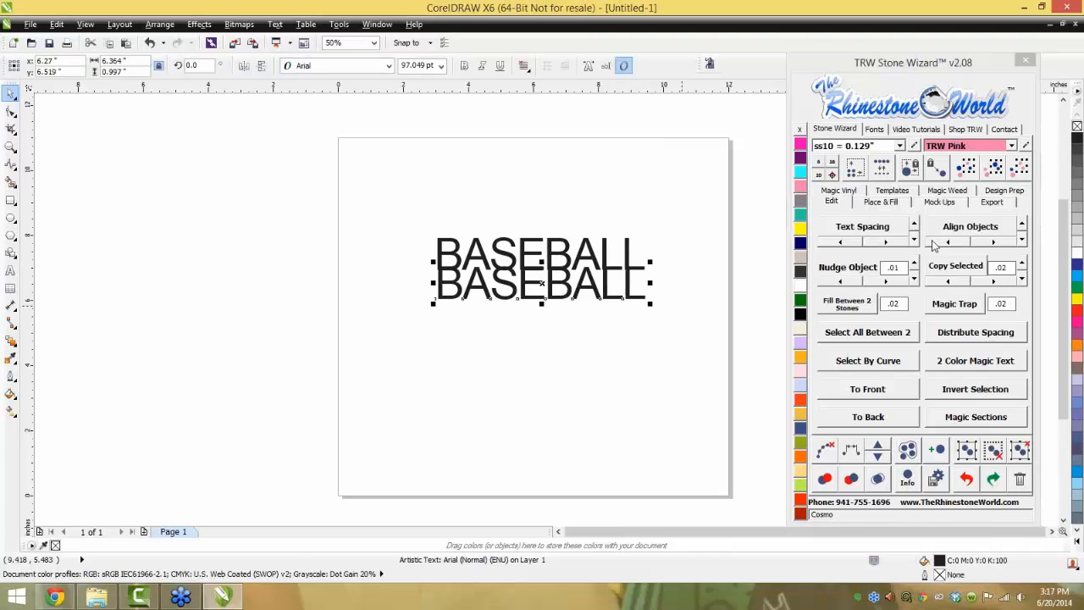
{"action": "left_click_drag", "start_coordinate": [657, 288], "coordinate": [681, 288]}
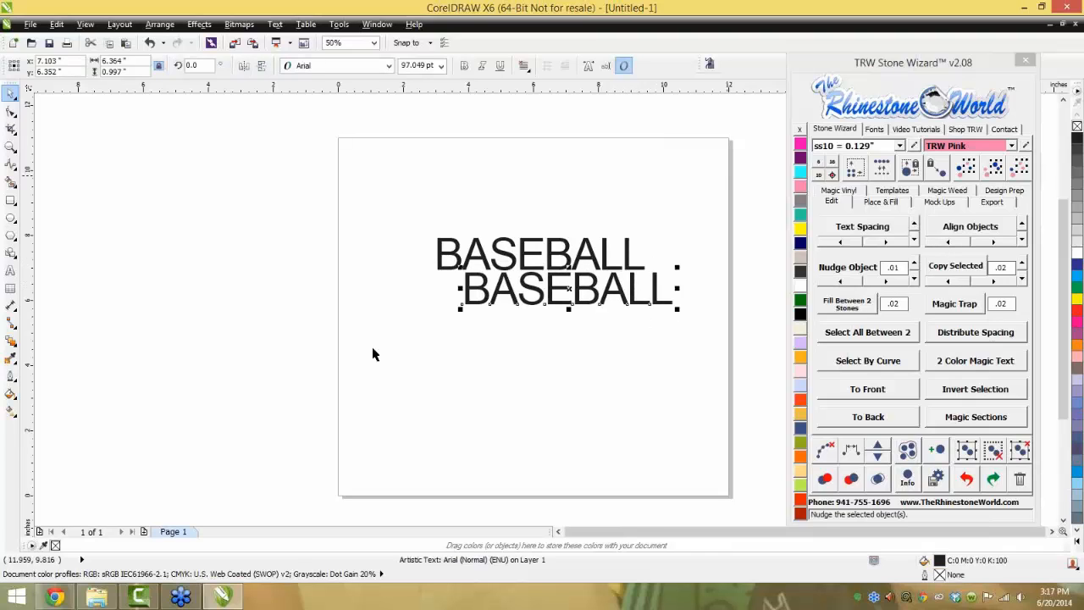
{"action": "left_click_drag", "start_coordinate": [334, 350], "coordinate": [720, 225]}
{"action": "left_click", "coordinate": [948, 244]}
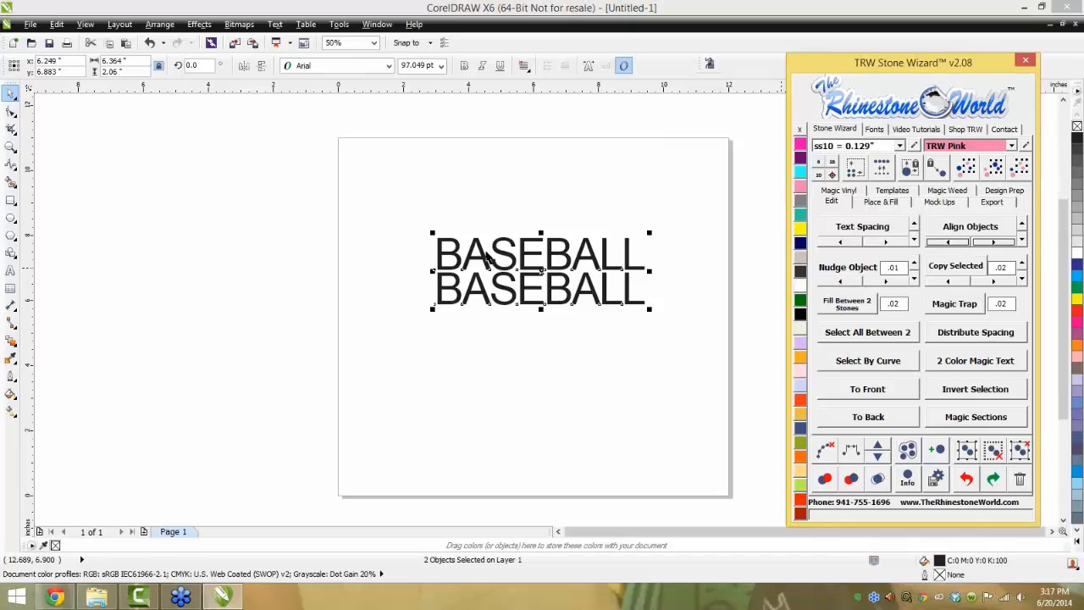
{"action": "left_click", "coordinate": [675, 212]}
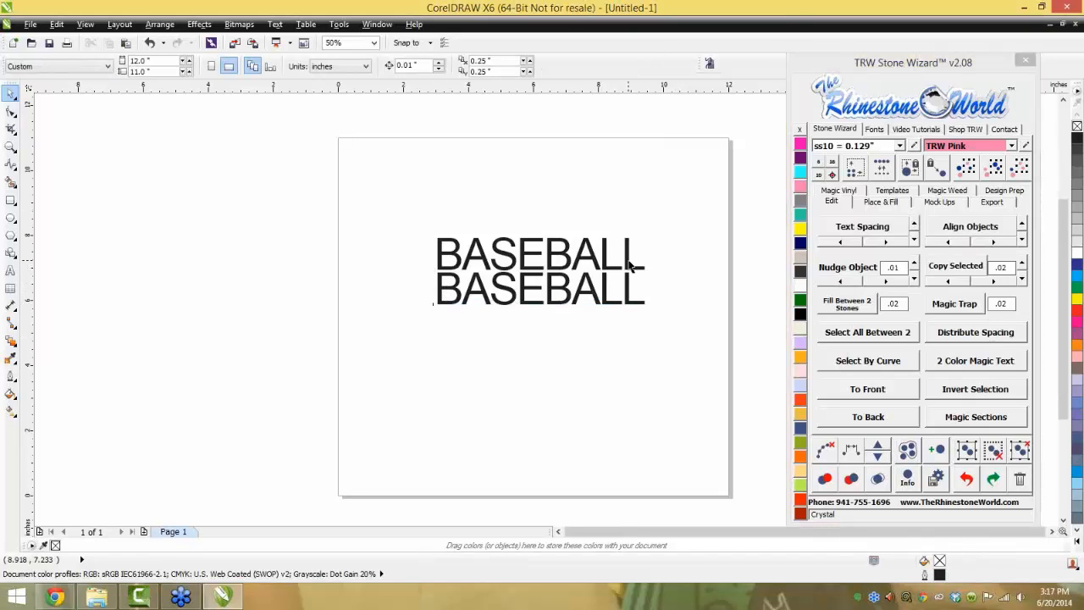
Color the upper BASEBALL Citrine and center both texts on each other with Align Objects
{"action": "left_click", "coordinate": [631, 265]}
{"action": "left_click", "coordinate": [800, 229]}
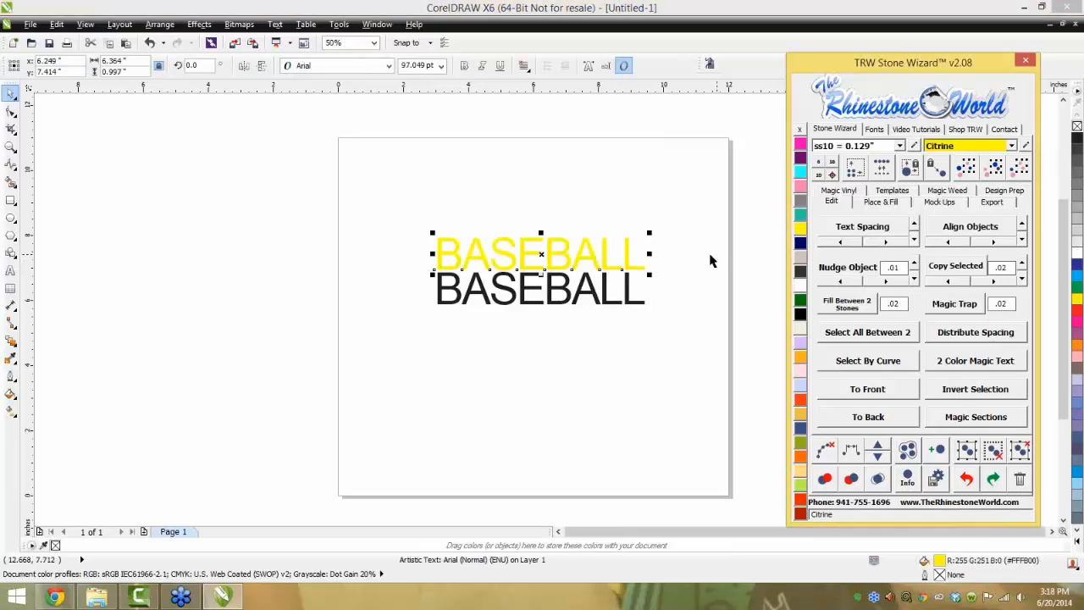
{"action": "left_click_drag", "start_coordinate": [692, 178], "coordinate": [423, 329]}
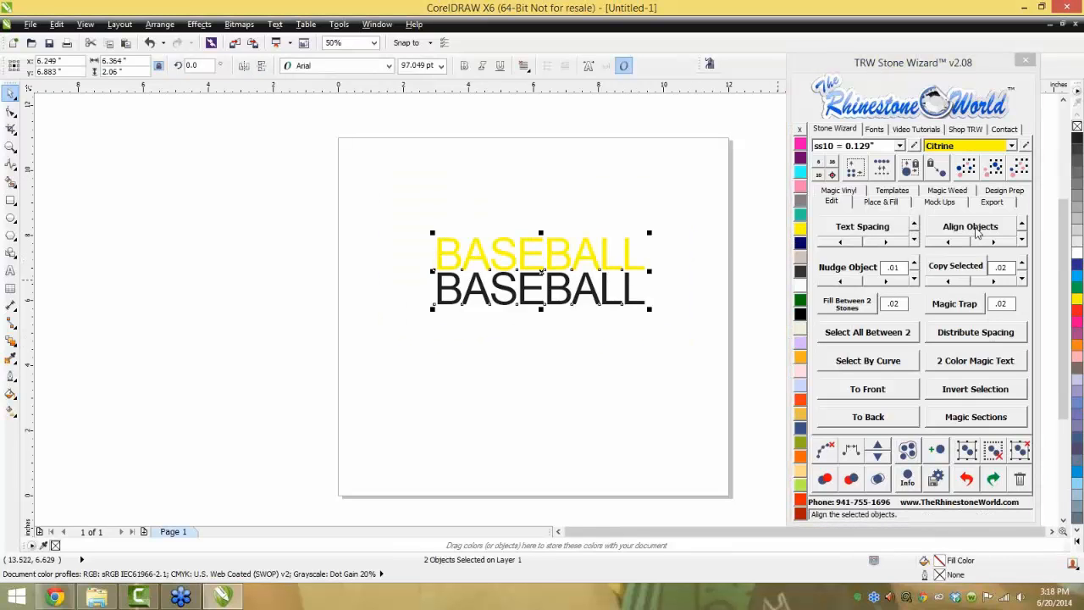
{"action": "left_click", "coordinate": [974, 231]}
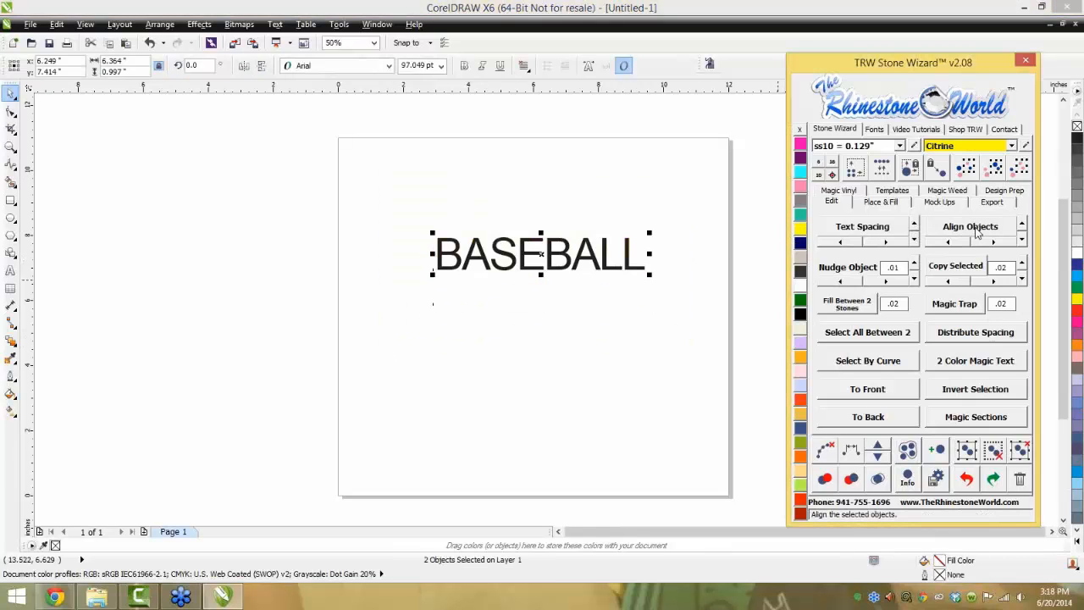
{"action": "left_click", "coordinate": [643, 225]}
Move the black BASEBALL off the Citrine one, undo the move, and move it about 0.35" left and 0.75" down
{"action": "left_click_drag", "start_coordinate": [617, 270], "coordinate": [608, 283]}
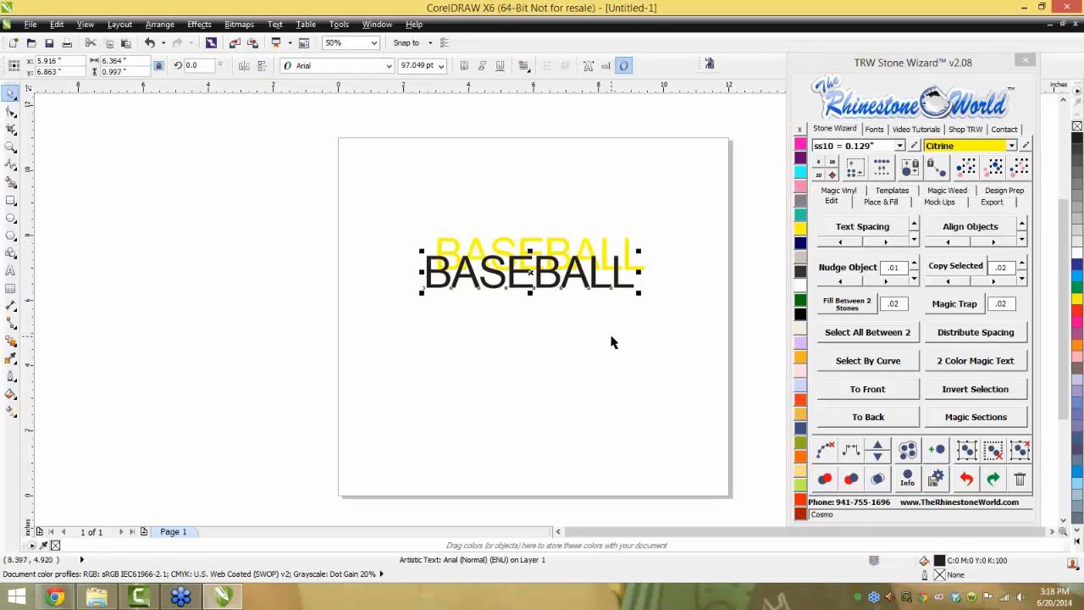
{"action": "key", "text": "ctrl+z"}
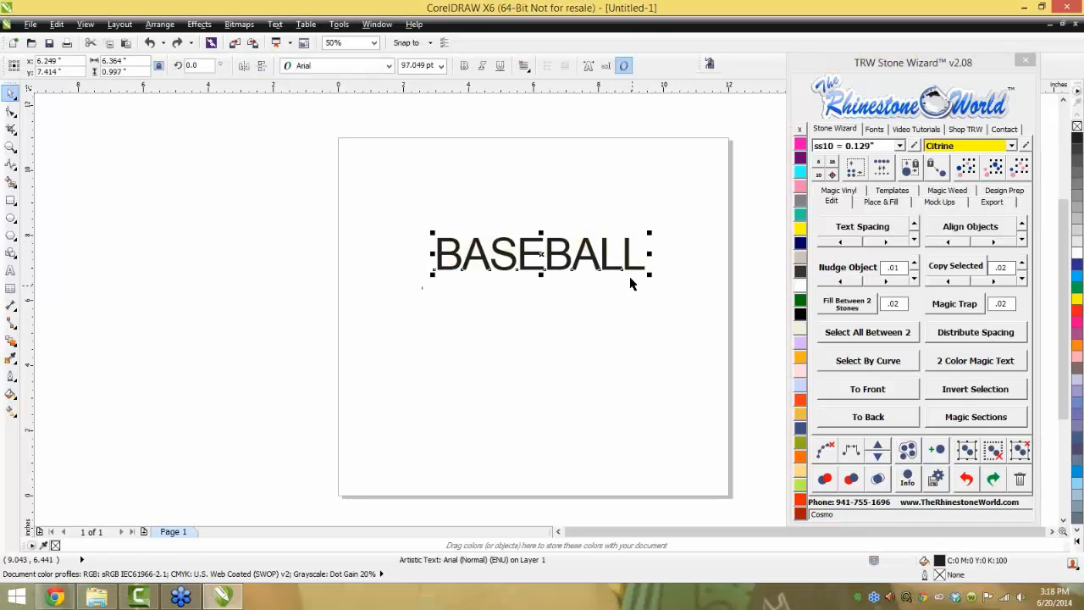
{"action": "left_click_drag", "start_coordinate": [631, 259], "coordinate": [620, 282]}
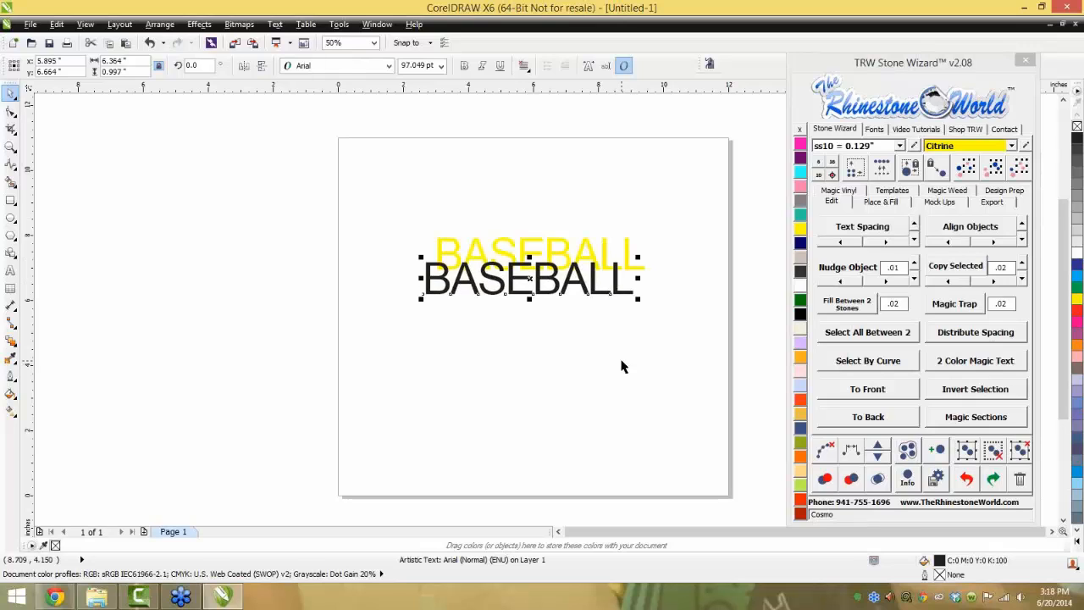
Undo the last move of the black BASEBALL and delete both BASEBALL texts from the page
{"action": "key", "text": "ctrl+z"}
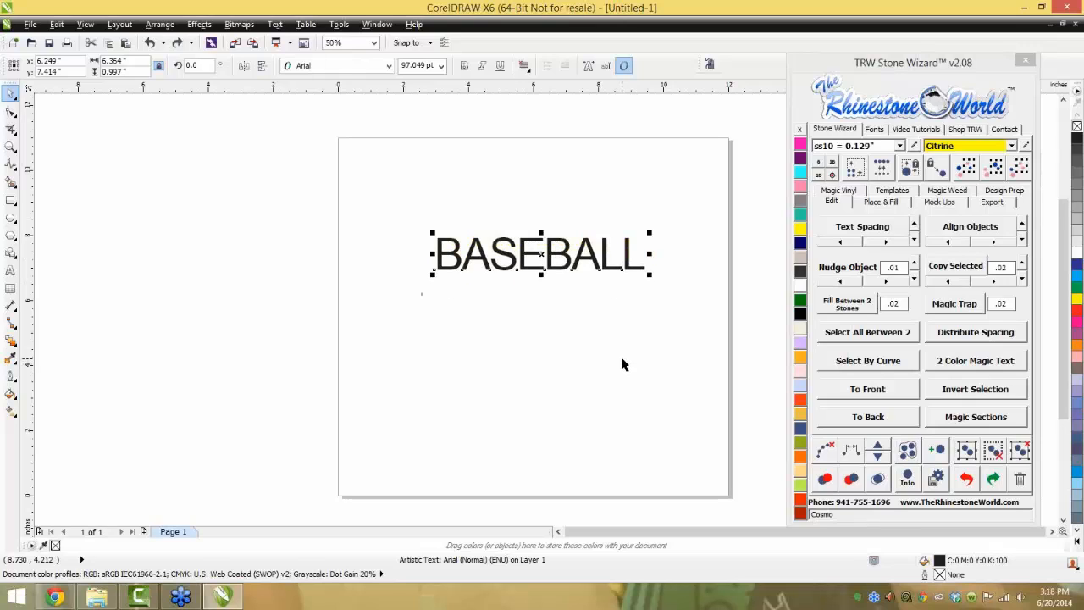
{"action": "left_click", "coordinate": [624, 356]}
{"action": "key", "text": "ctrl+a"}
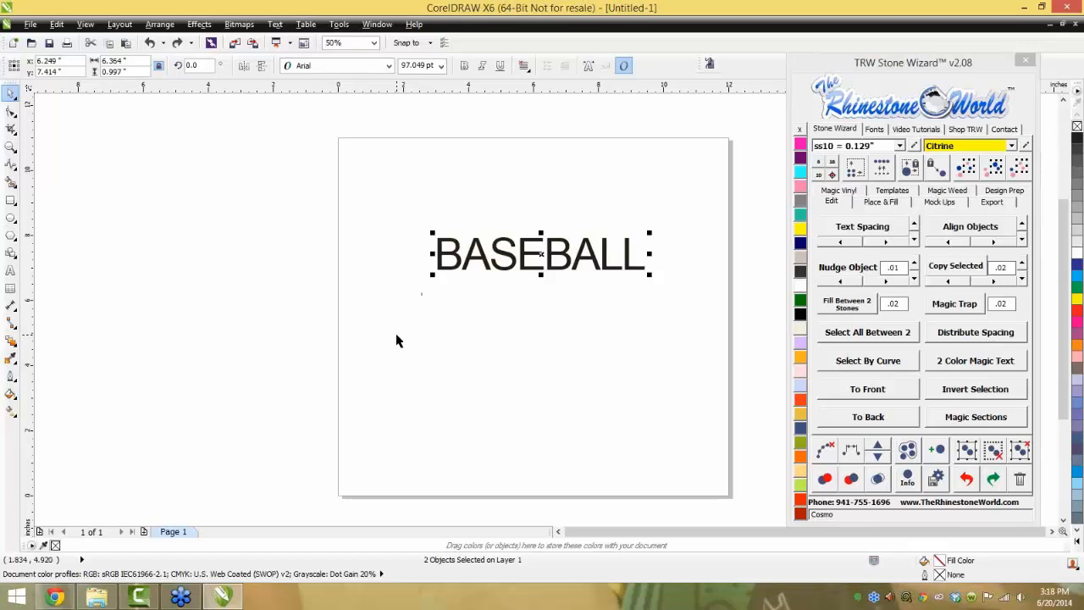
{"action": "key", "text": "Delete"}
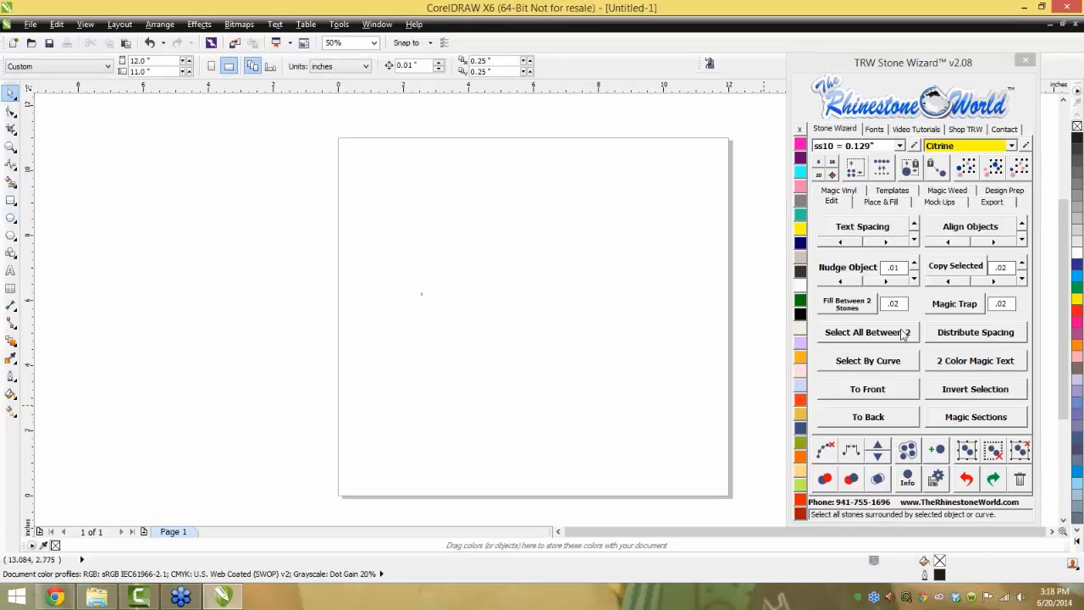
Add a single ss10 Cobalt stone near the page centre and place a copy about 0.34" to its right
{"action": "left_click", "coordinate": [801, 244]}
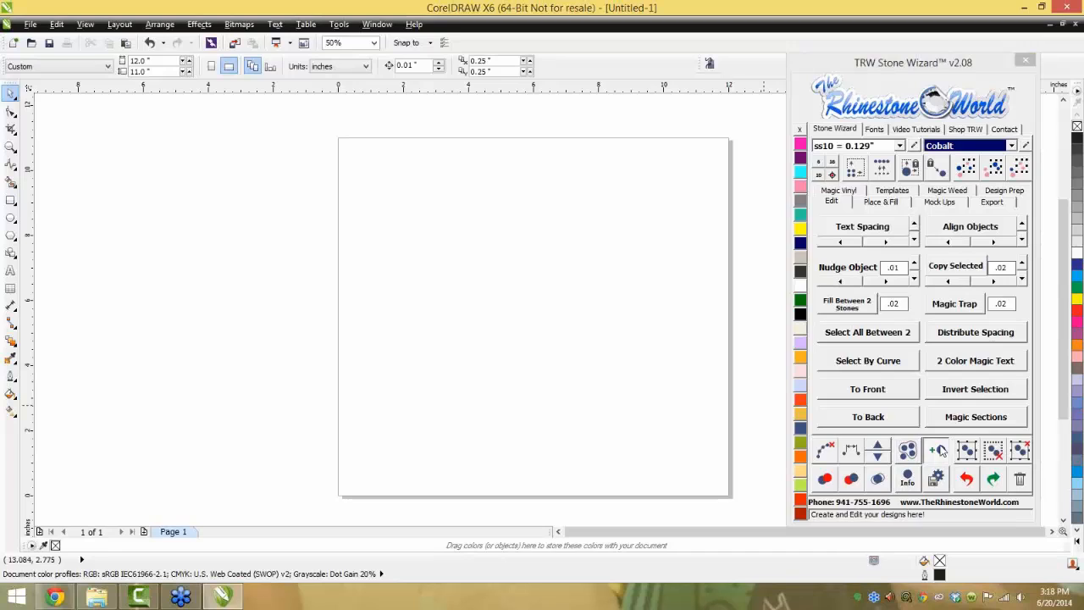
{"action": "left_click", "coordinate": [938, 451]}
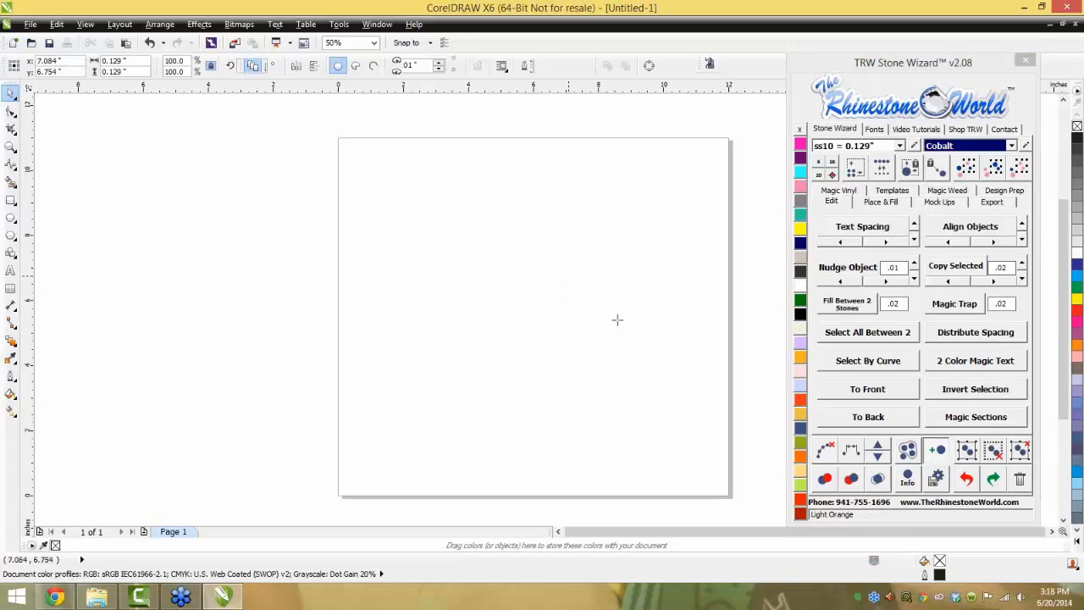
{"action": "left_click", "coordinate": [670, 361]}
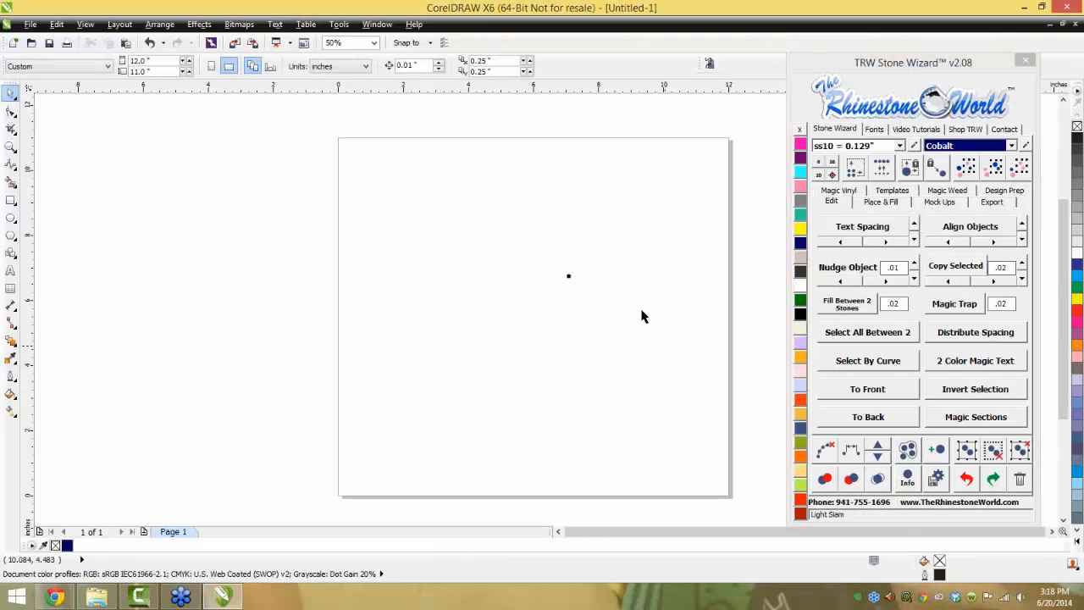
{"action": "scroll", "coordinate": [568, 277], "scroll_direction": "up", "scroll_amount": 3}
{"action": "left_click_drag", "start_coordinate": [580, 271], "coordinate": [668, 273]}
Nudge the left stone 0.07" right and 0.07" down in .01 increments with Nudge Object
{"action": "left_click", "coordinate": [574, 271]}
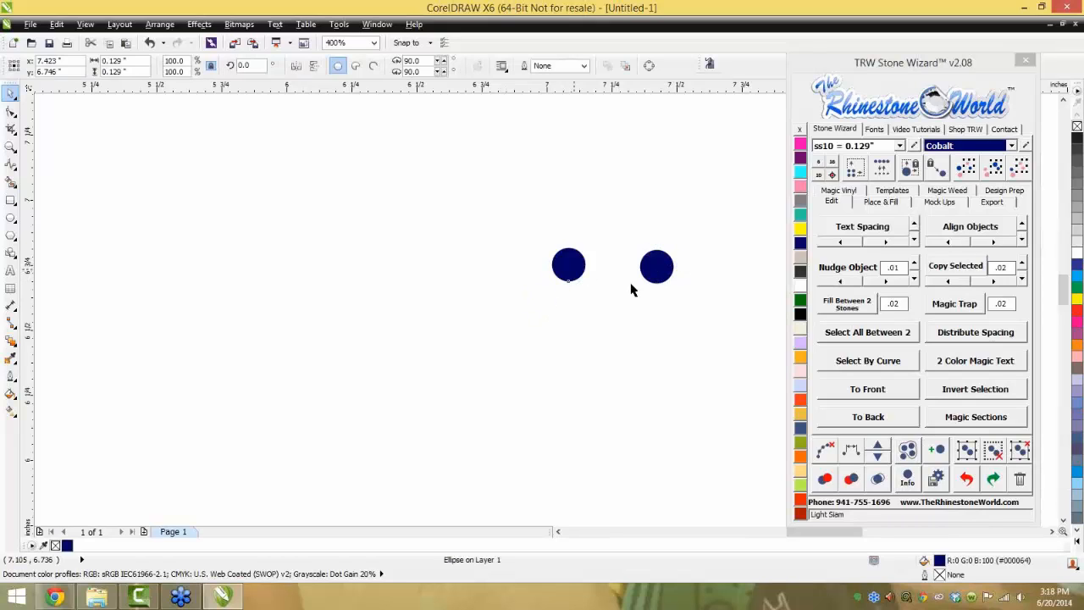
{"action": "left_click", "coordinate": [886, 283]}
{"action": "left_click", "coordinate": [886, 282]}
{"action": "left_click", "coordinate": [886, 282]}
{"action": "left_click", "coordinate": [886, 282]}
{"action": "left_click", "coordinate": [887, 282]}
{"action": "left_click", "coordinate": [886, 282]}
{"action": "left_click", "coordinate": [886, 282]}
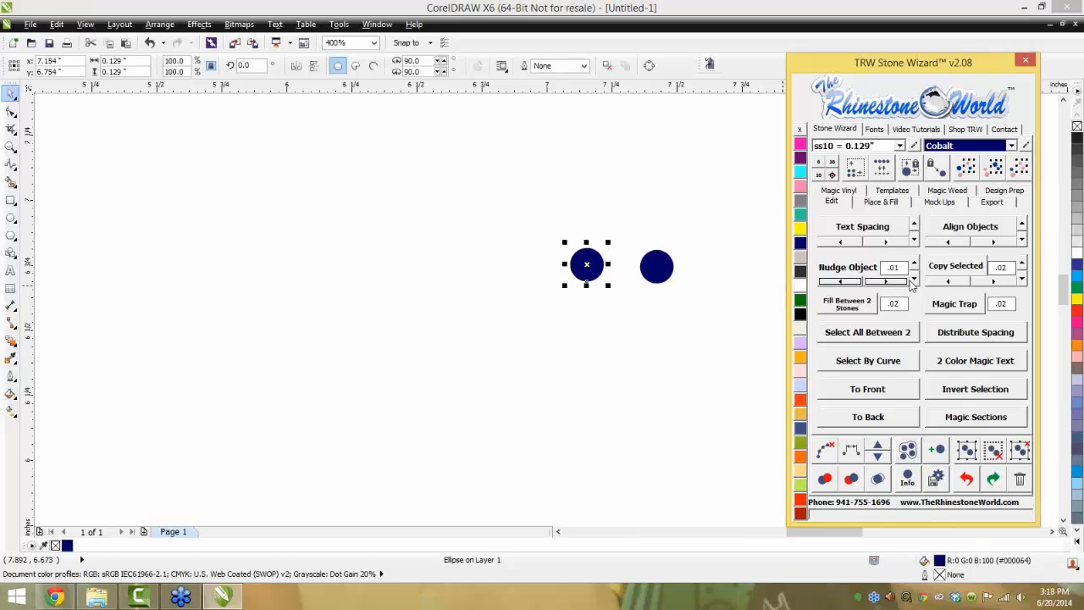
{"action": "left_click", "coordinate": [914, 279]}
{"action": "left_click", "coordinate": [914, 279]}
{"action": "left_click", "coordinate": [914, 279]}
{"action": "left_click", "coordinate": [914, 279]}
{"action": "left_click", "coordinate": [914, 278]}
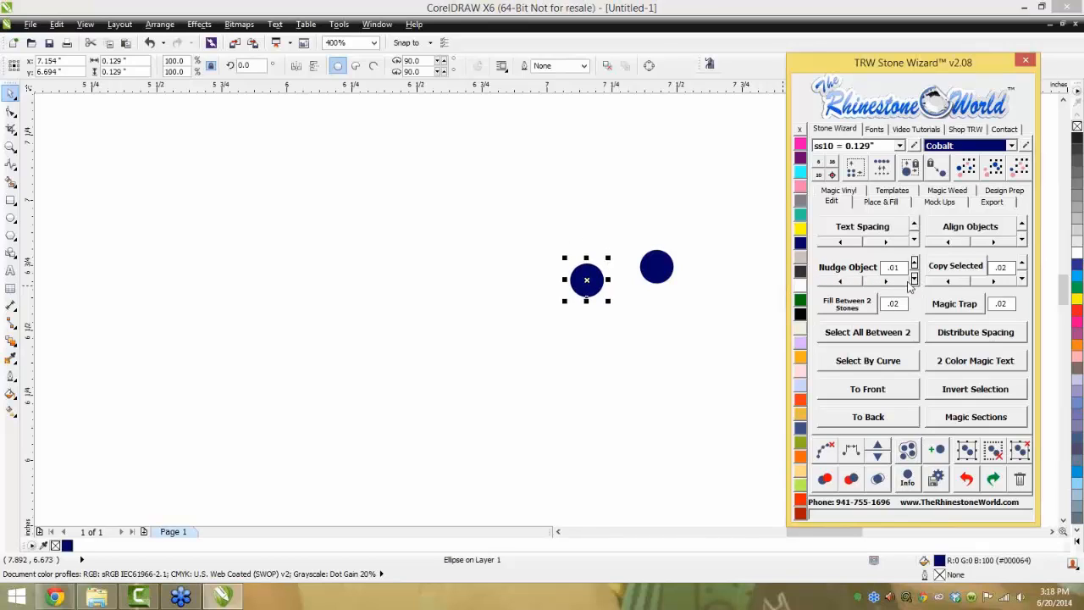
{"action": "left_click", "coordinate": [914, 278]}
{"action": "left_click", "coordinate": [914, 278]}
Nudge the left stone 0.03" right and 0.08" back left in .01 increments
{"action": "left_click", "coordinate": [886, 282]}
{"action": "left_click", "coordinate": [886, 282]}
{"action": "left_click", "coordinate": [886, 282]}
{"action": "left_click", "coordinate": [828, 282]}
{"action": "left_click", "coordinate": [828, 282]}
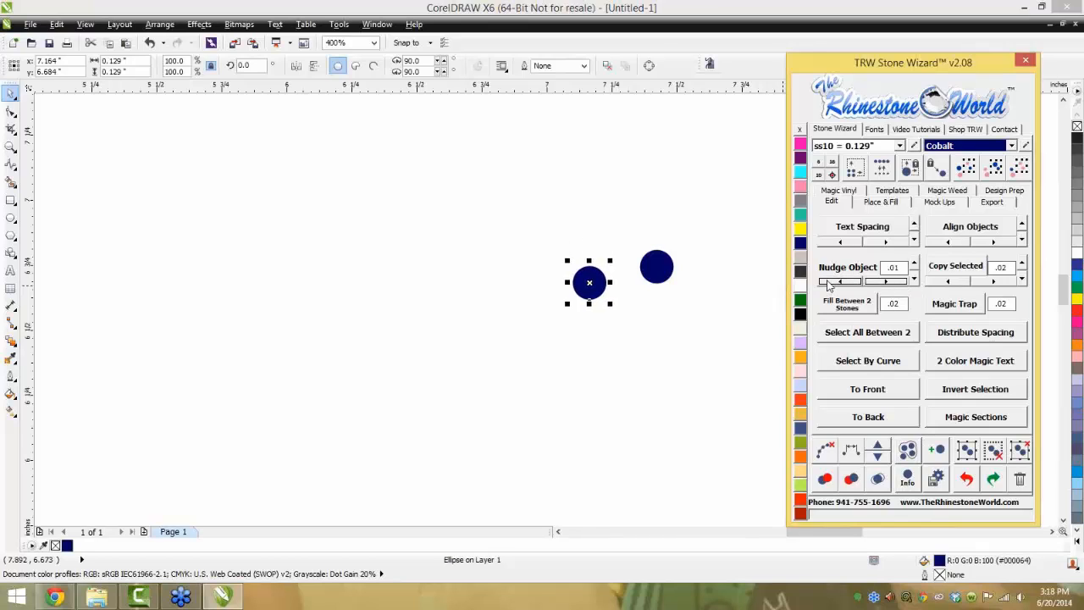
{"action": "left_click", "coordinate": [828, 282]}
{"action": "left_click", "coordinate": [829, 282]}
{"action": "left_click", "coordinate": [829, 283]}
{"action": "left_click", "coordinate": [829, 282]}
{"action": "left_click", "coordinate": [828, 282]}
{"action": "left_click", "coordinate": [829, 282]}
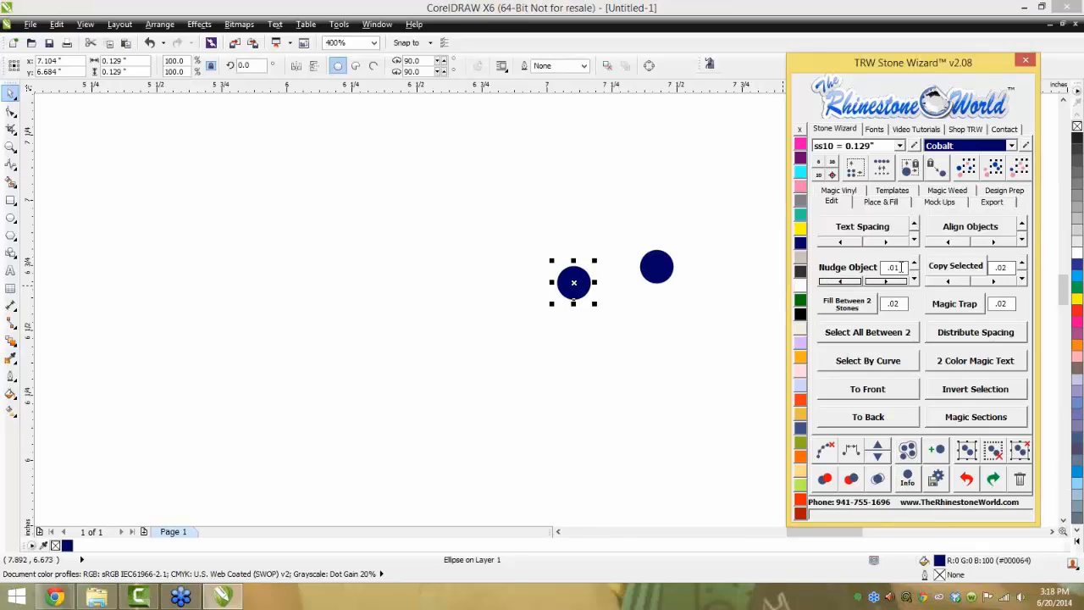
Set the Nudge Object distance to .1 and nudge the left stone 0.5" to the left
{"action": "left_click", "coordinate": [902, 267]}
{"action": "left_click", "coordinate": [841, 282]}
{"action": "left_click", "coordinate": [841, 283]}
{"action": "left_click", "coordinate": [842, 282]}
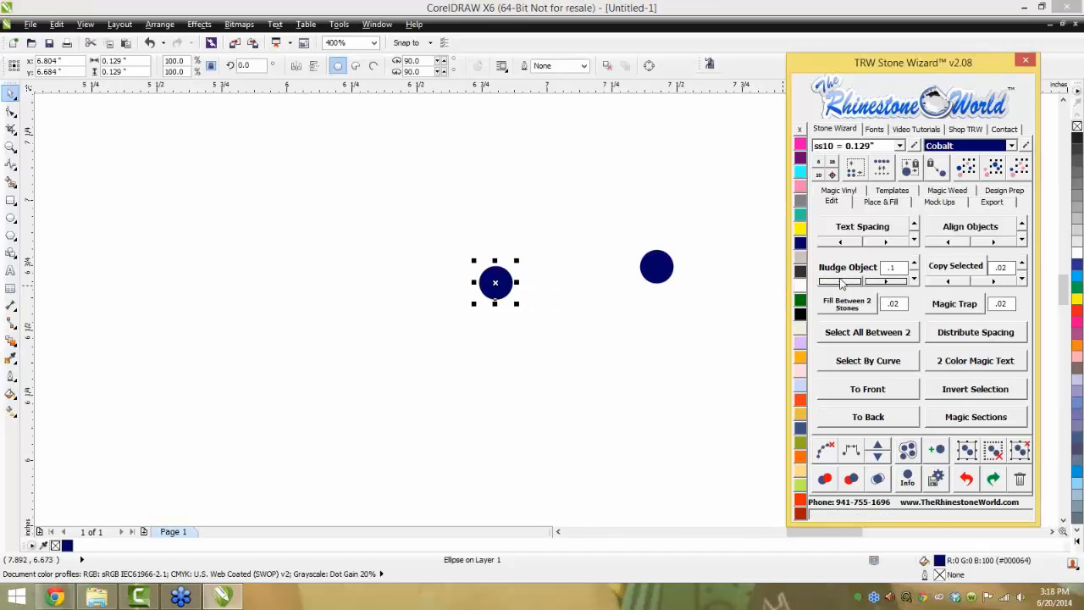
{"action": "left_click", "coordinate": [841, 282]}
{"action": "left_click", "coordinate": [842, 282]}
Set the nudge distance to .01, nudge the stone 0.09" right, and move it freehand about 0.07" left and 0.02" down
{"action": "left_click", "coordinate": [891, 268]}
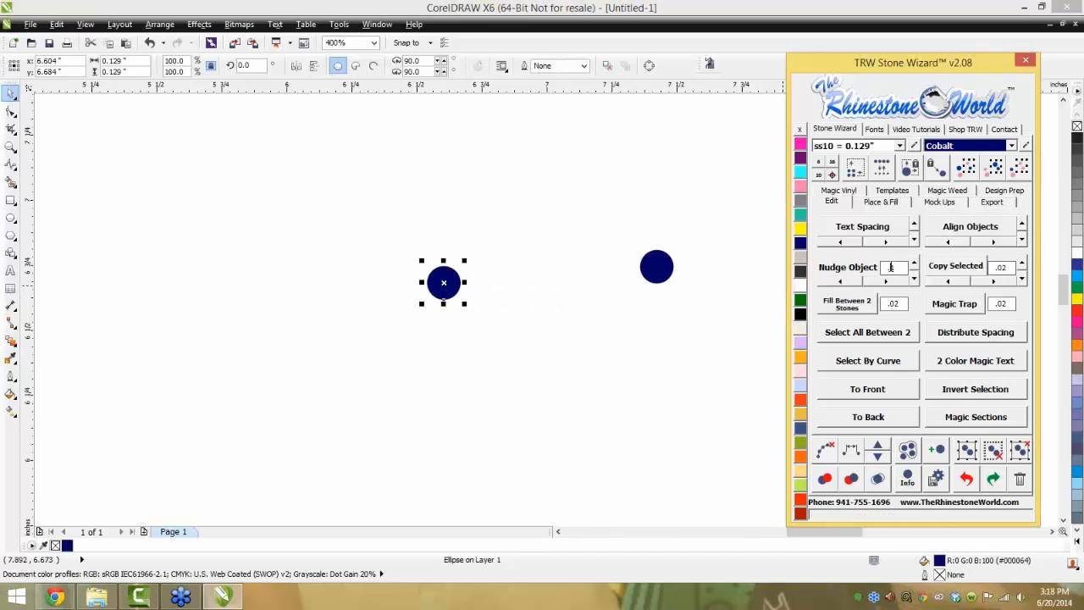
{"action": "left_click", "coordinate": [897, 284]}
{"action": "left_click", "coordinate": [896, 284]}
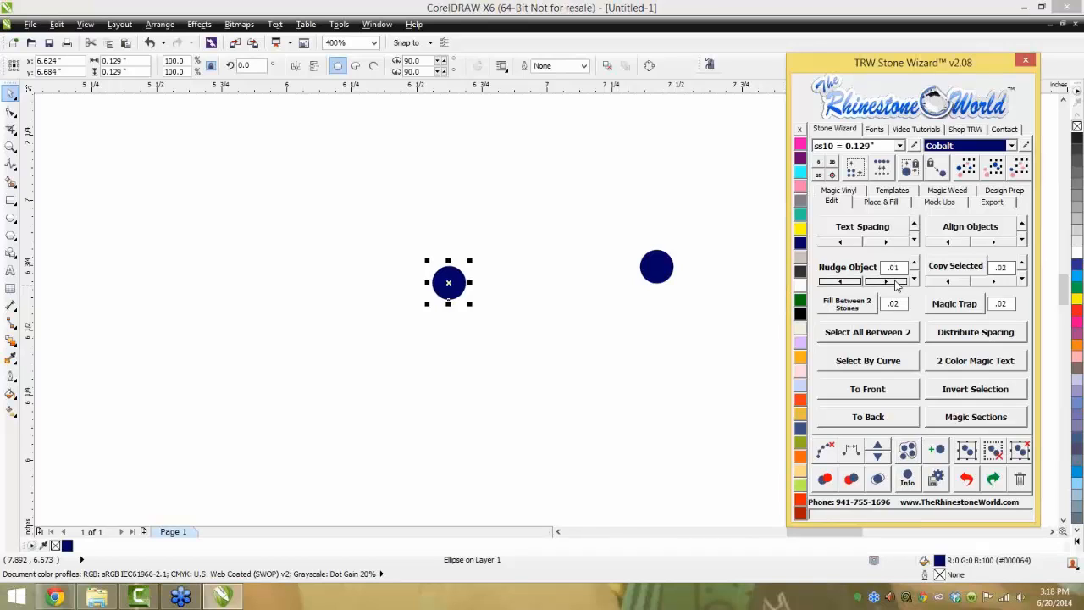
{"action": "left_click", "coordinate": [896, 284]}
{"action": "left_click", "coordinate": [896, 283]}
{"action": "left_click", "coordinate": [896, 284]}
{"action": "left_click", "coordinate": [896, 284]}
{"action": "left_click", "coordinate": [896, 284]}
{"action": "left_click", "coordinate": [896, 284]}
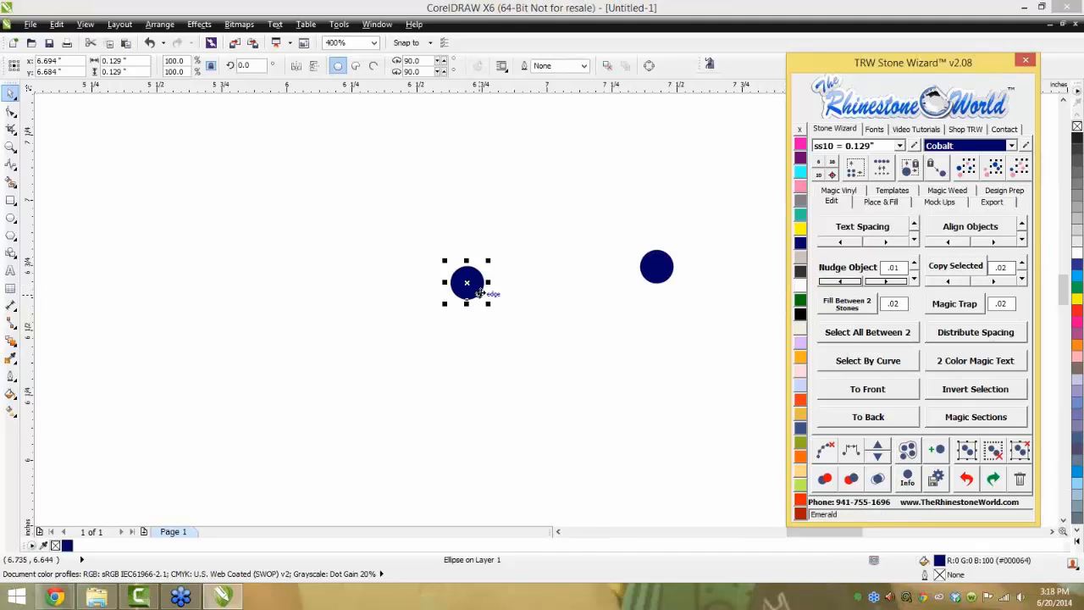
{"action": "left_click_drag", "start_coordinate": [466, 278], "coordinate": [450, 282]}
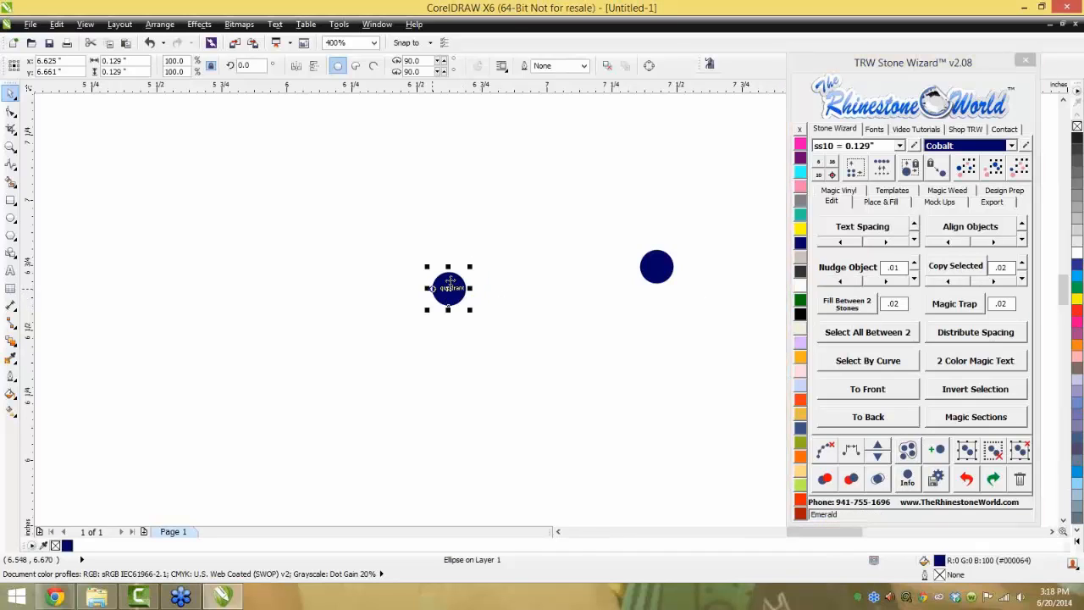
Use Copy Selected at .02 spacing to add two stones to the right, two upward and three to the left
{"action": "left_click", "coordinate": [996, 281]}
{"action": "left_click", "coordinate": [995, 281]}
{"action": "left_click", "coordinate": [1023, 264]}
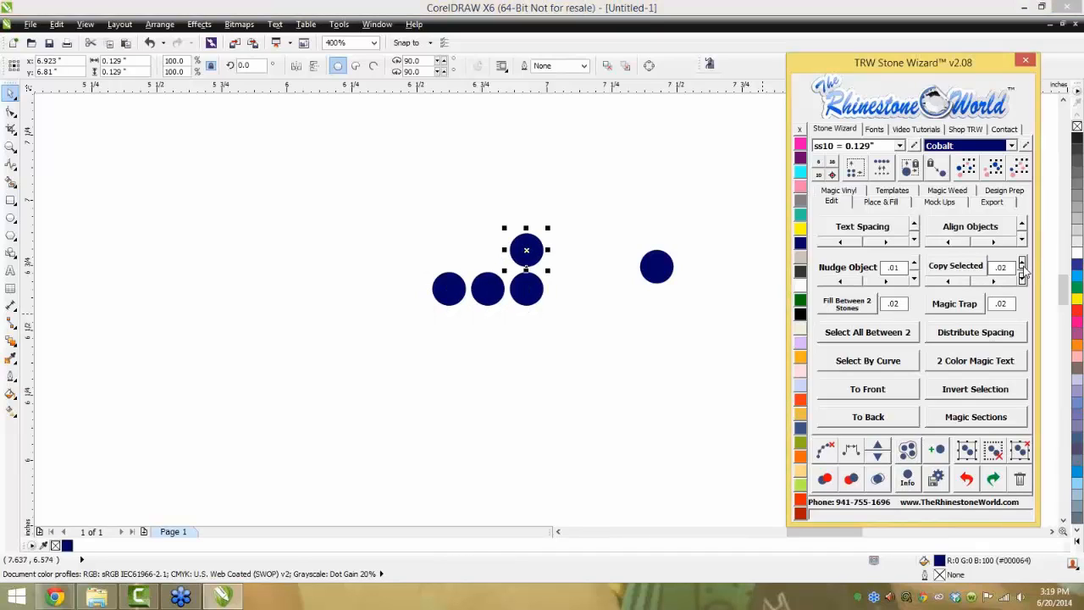
{"action": "left_click", "coordinate": [1023, 263]}
{"action": "left_click", "coordinate": [967, 283]}
{"action": "left_click", "coordinate": [966, 284]}
{"action": "left_click", "coordinate": [967, 284]}
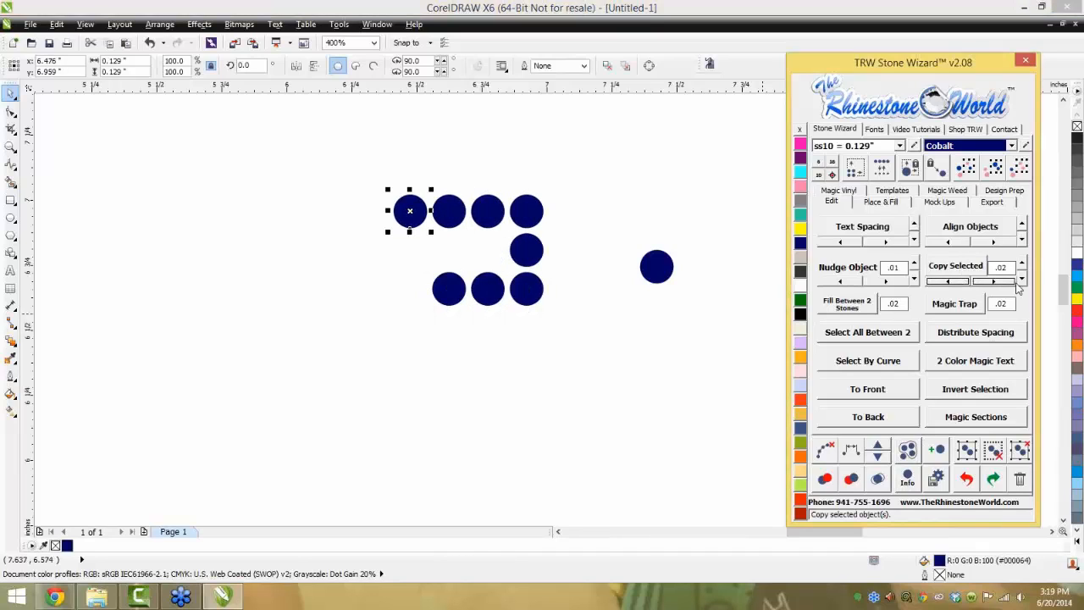
Continue the .02-spaced chain with three stone copies downward and four to the right
{"action": "left_click", "coordinate": [1022, 282]}
{"action": "left_click", "coordinate": [1022, 282]}
{"action": "left_click", "coordinate": [996, 281]}
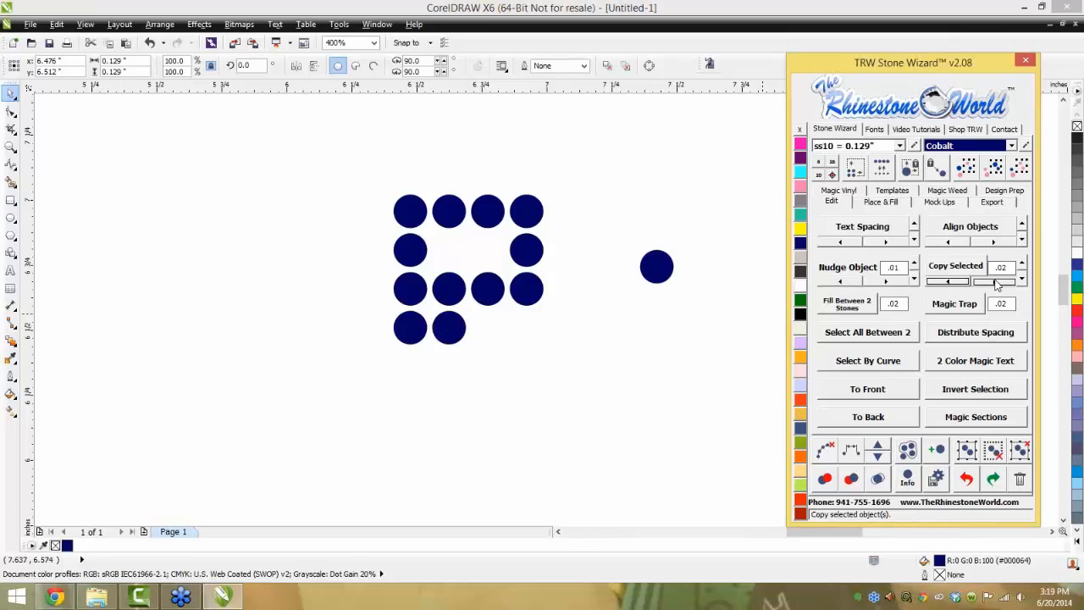
{"action": "left_click", "coordinate": [996, 281]}
{"action": "left_click", "coordinate": [997, 282]}
{"action": "left_click", "coordinate": [997, 281]}
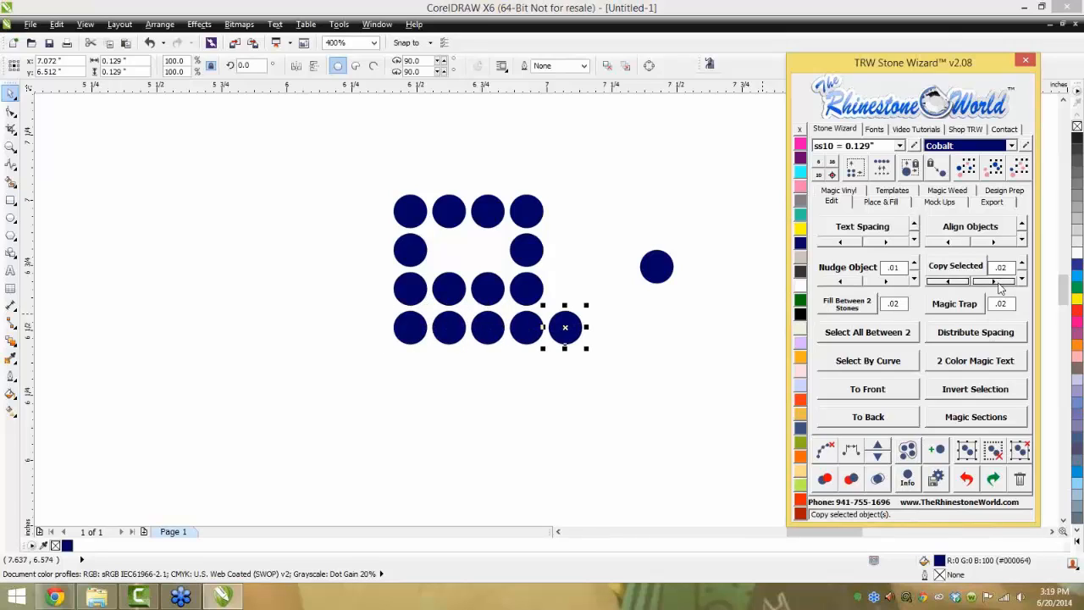
Set the Copy Selected spacing to .1 and copy the last stone three times upward and four times to the left
{"action": "double_click", "coordinate": [1007, 267]}
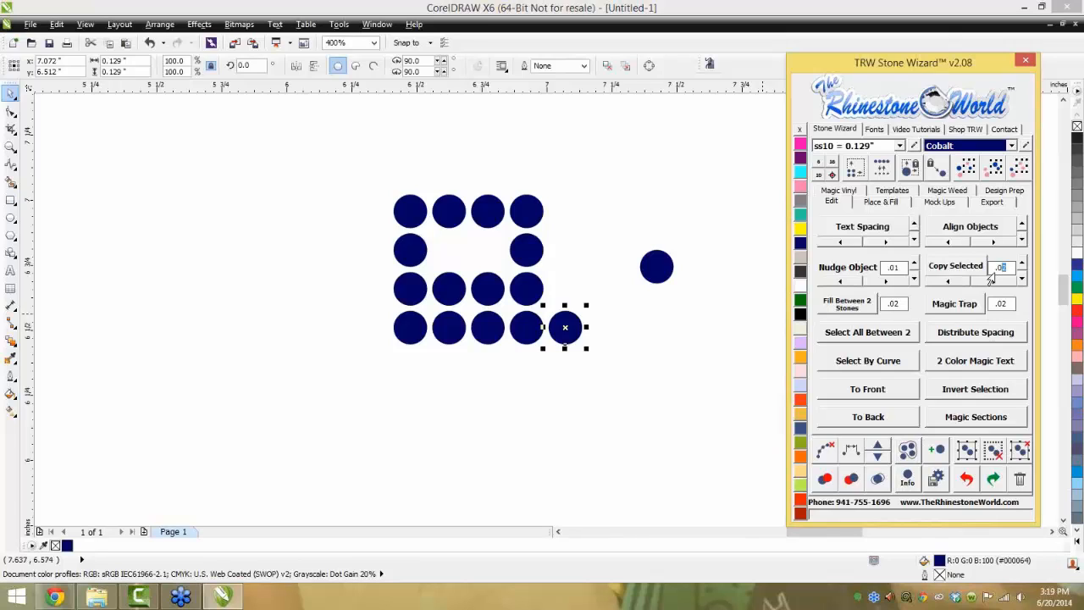
{"action": "type", "text": ".1"}
{"action": "left_click", "coordinate": [1024, 263]}
{"action": "left_click", "coordinate": [1023, 262]}
{"action": "left_click", "coordinate": [1023, 262]}
{"action": "left_click", "coordinate": [958, 284]}
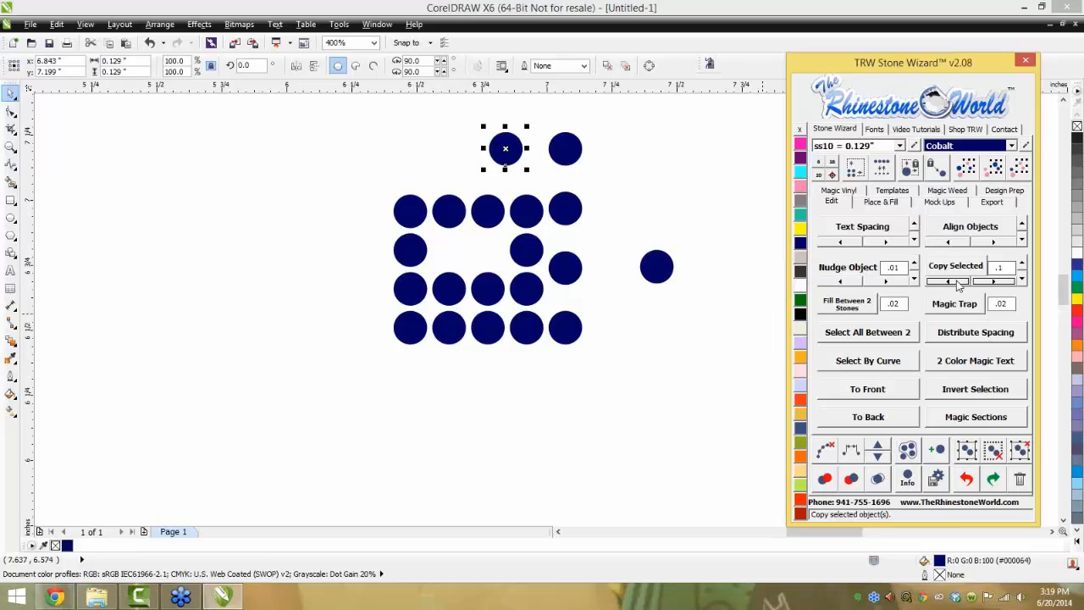
{"action": "left_click", "coordinate": [958, 284]}
{"action": "left_click", "coordinate": [958, 284]}
{"action": "left_click", "coordinate": [958, 284]}
Add four .1-spaced stone copies downward and two to the right, and set the copy spacing to .02
{"action": "left_click", "coordinate": [1024, 279]}
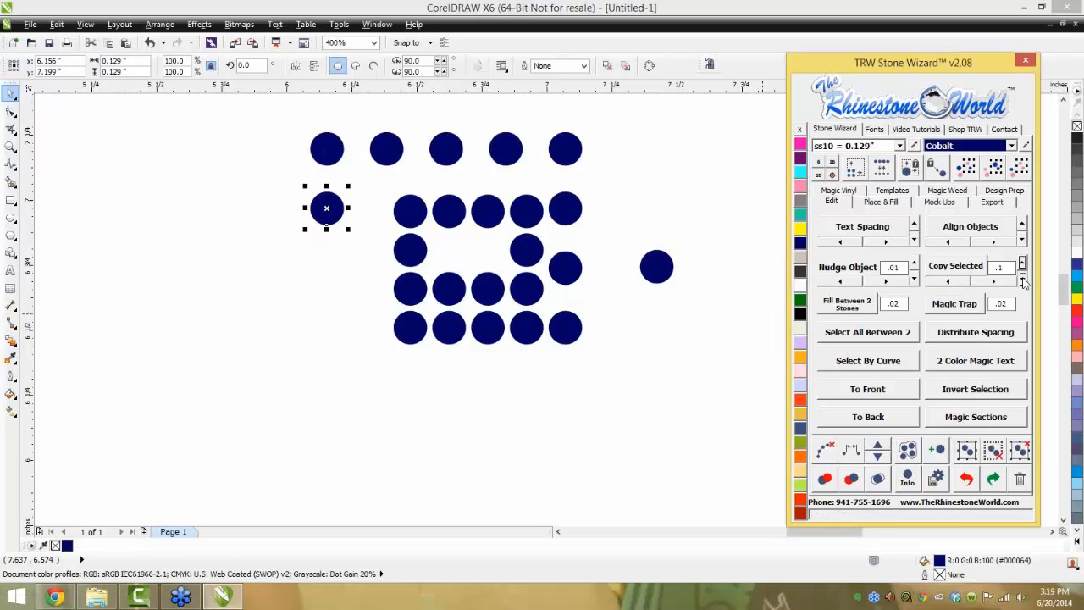
{"action": "left_click", "coordinate": [1023, 279]}
{"action": "left_click", "coordinate": [1023, 279]}
{"action": "left_click", "coordinate": [1023, 279]}
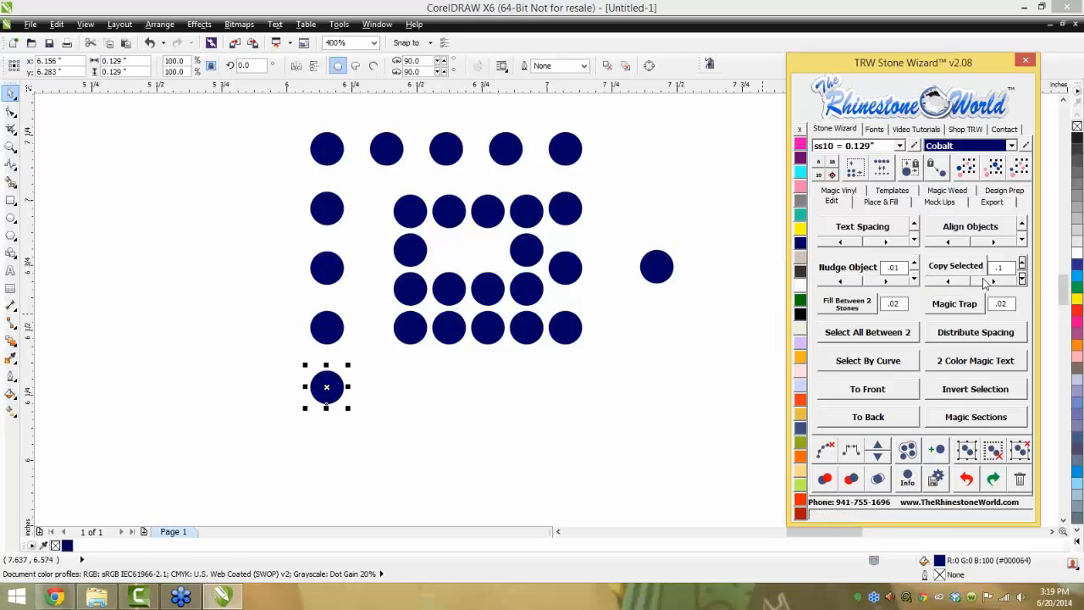
{"action": "left_click", "coordinate": [994, 280]}
{"action": "left_click", "coordinate": [994, 280]}
{"action": "left_click", "coordinate": [697, 361]}
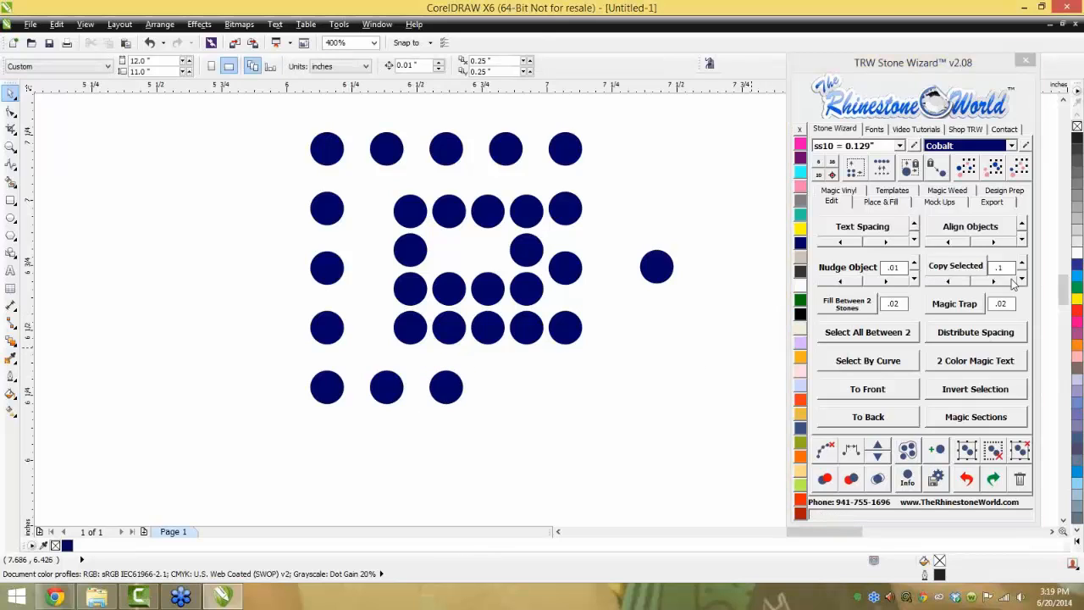
{"action": "left_click", "coordinate": [1005, 267]}
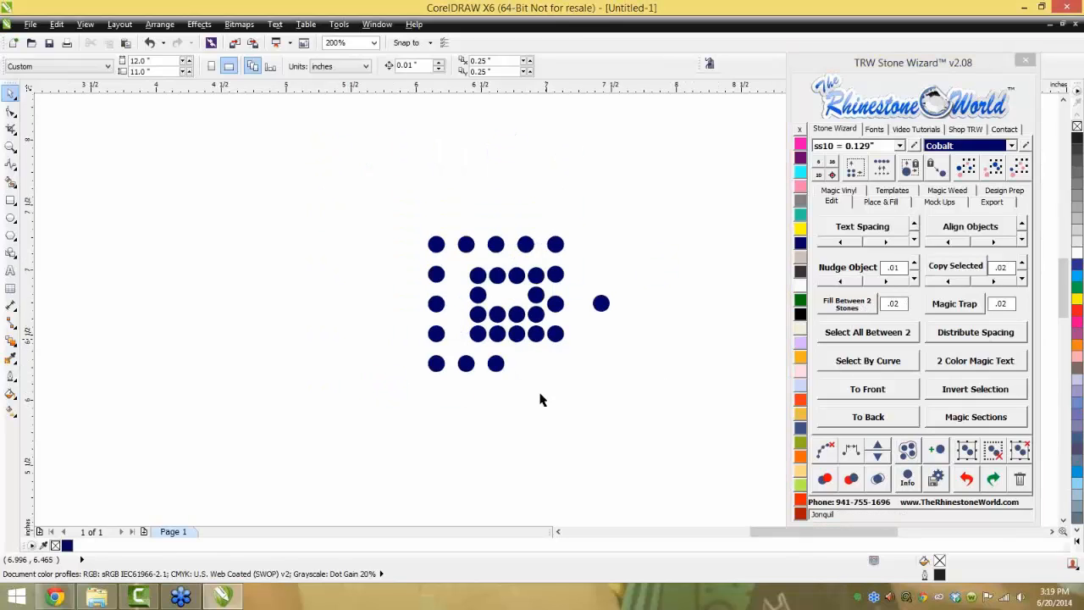
Move two loose stones into a steep diagonal beside the frame and connect them with Fill Between 2 Stones at .02
{"action": "scroll", "coordinate": [546, 343], "scroll_direction": "down", "scroll_amount": 1}
{"action": "left_click_drag", "start_coordinate": [601, 310], "coordinate": [646, 283]}
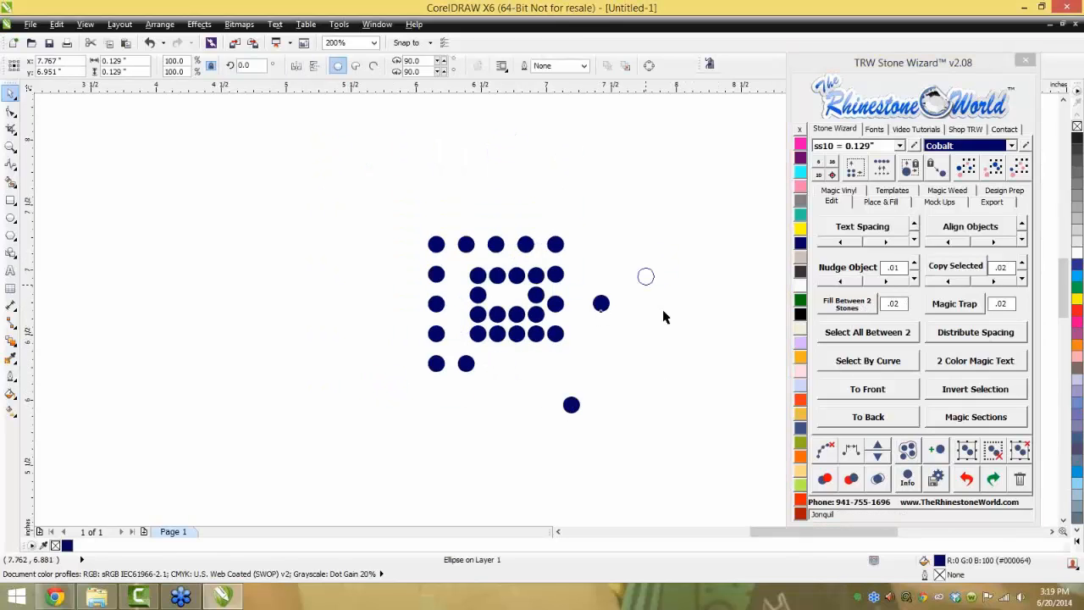
{"action": "left_click", "coordinate": [572, 405], "text": "shift"}
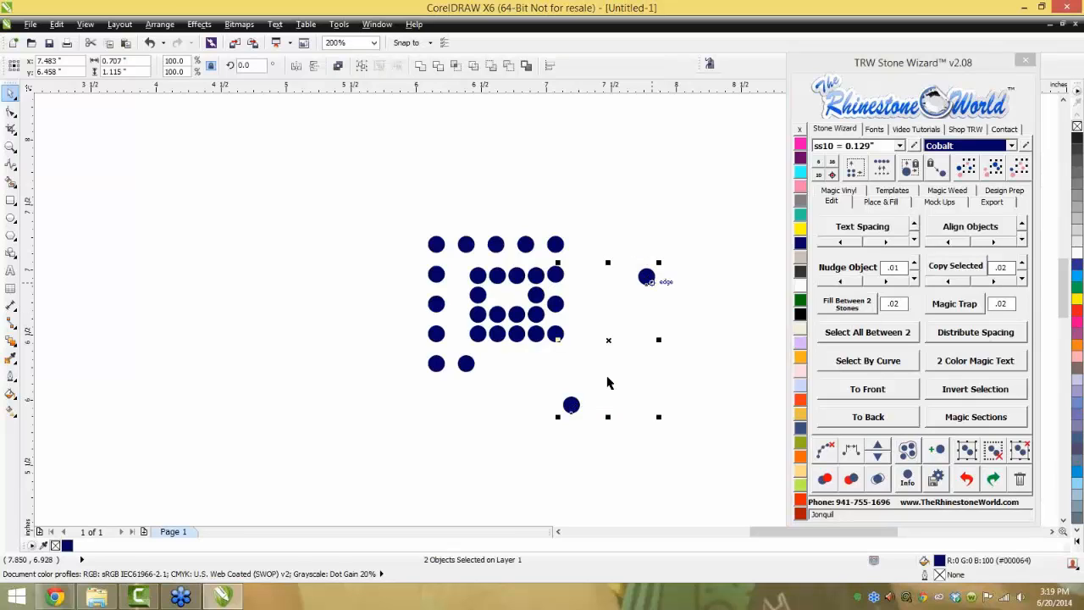
{"action": "left_click", "coordinate": [852, 308]}
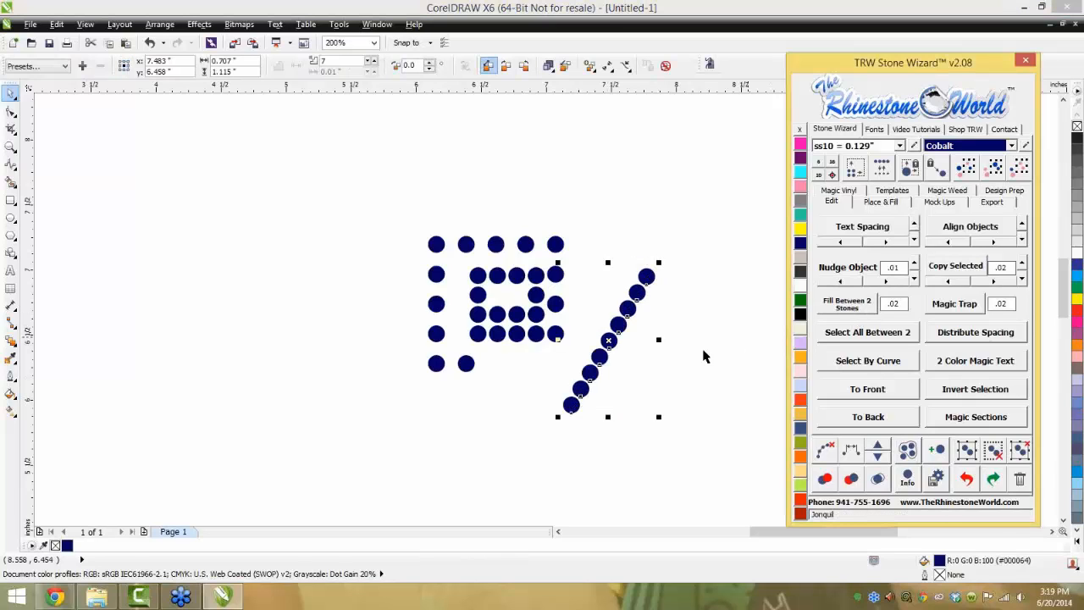
{"action": "left_click", "coordinate": [566, 424]}
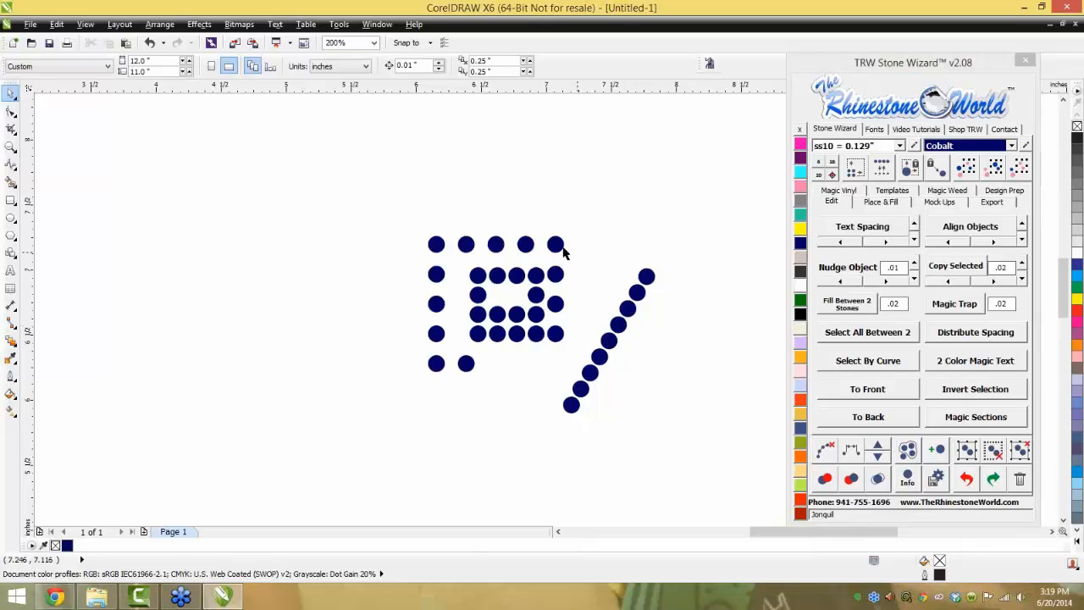
Move the outer frame's top-right stone away, place a copy to its lower right, and fill between both at .02 spacing
{"action": "left_click_drag", "start_coordinate": [559, 247], "coordinate": [736, 266]}
{"action": "right_click", "coordinate": [736, 266]}
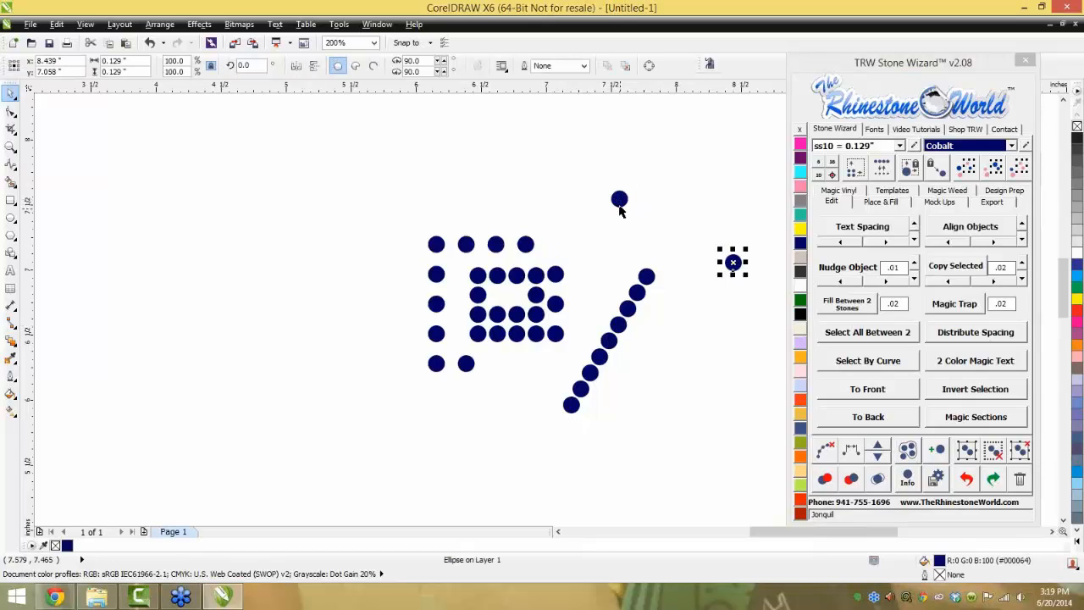
{"action": "left_click", "coordinate": [619, 201], "text": "shift"}
{"action": "left_click", "coordinate": [846, 304]}
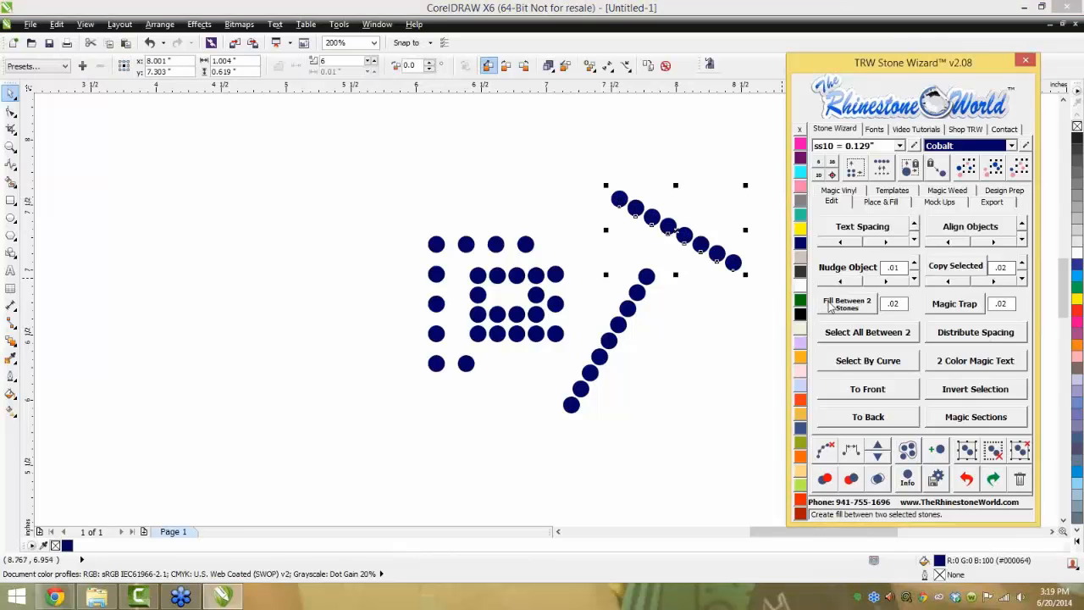
Delete all stones except the bottom-left corner stone of the outer frame
{"action": "left_click_drag", "start_coordinate": [758, 147], "coordinate": [366, 463]}
{"action": "left_click_drag", "start_coordinate": [757, 134], "coordinate": [456, 483]}
{"action": "key", "text": "Delete"}
{"action": "left_click_drag", "start_coordinate": [489, 213], "coordinate": [392, 360]}
{"action": "key", "text": "Delete"}
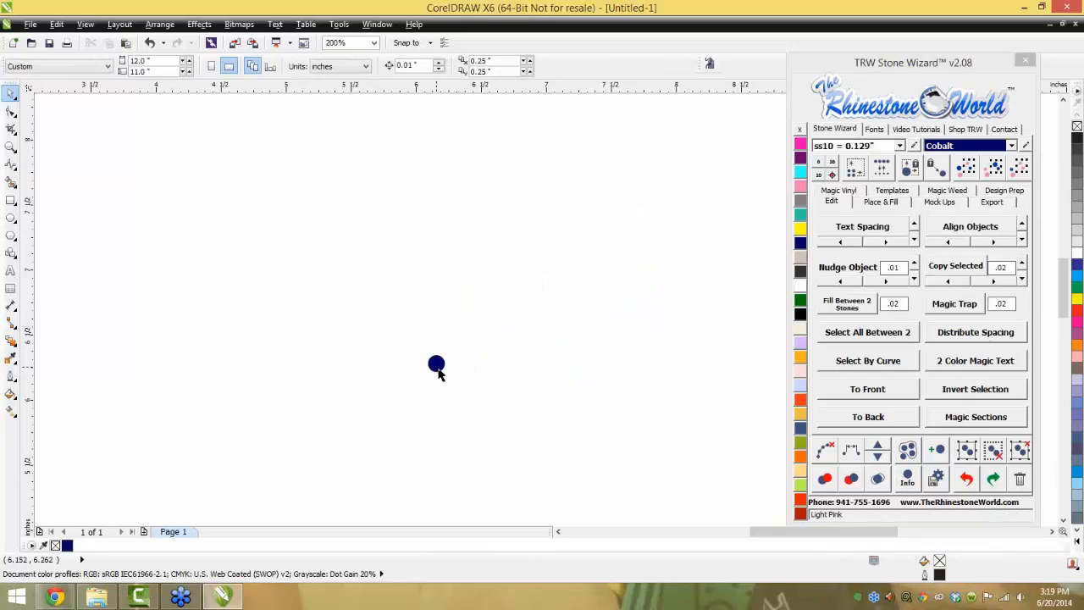
Place five freehand copies of the remaining stone in an uneven row to its right
{"action": "scroll", "coordinate": [438, 370], "scroll_direction": "up", "scroll_amount": 1}
{"action": "left_click_drag", "start_coordinate": [438, 365], "coordinate": [527, 355]}
{"action": "right_click", "coordinate": [466, 366]}
{"action": "right_click", "coordinate": [528, 355]}
{"action": "left_click_drag", "start_coordinate": [527, 359], "coordinate": [723, 365]}
{"action": "right_click", "coordinate": [603, 360]}
{"action": "right_click", "coordinate": [695, 360]}
{"action": "right_click", "coordinate": [723, 364]}
Select the row of six stones and even out the gaps between them with Distribute Spacing
{"action": "left_click_drag", "start_coordinate": [765, 330], "coordinate": [373, 434]}
{"action": "left_click", "coordinate": [972, 332]}
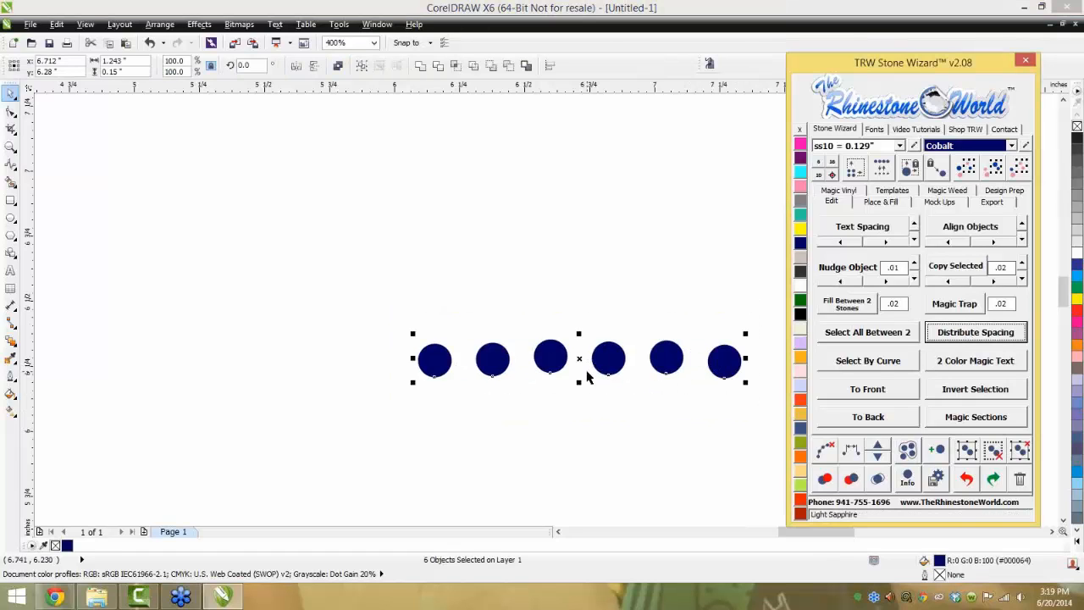
{"action": "left_click", "coordinate": [665, 417]}
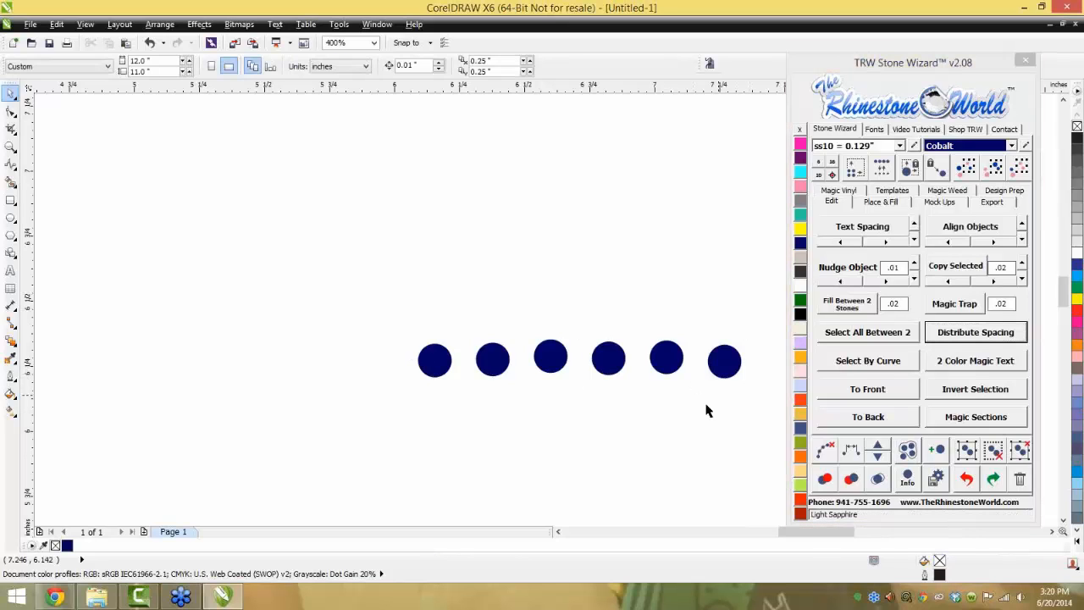
Move the two rightmost stones of the row down and to the left so the row bends downward
{"action": "left_click_drag", "start_coordinate": [737, 366], "coordinate": [713, 415]}
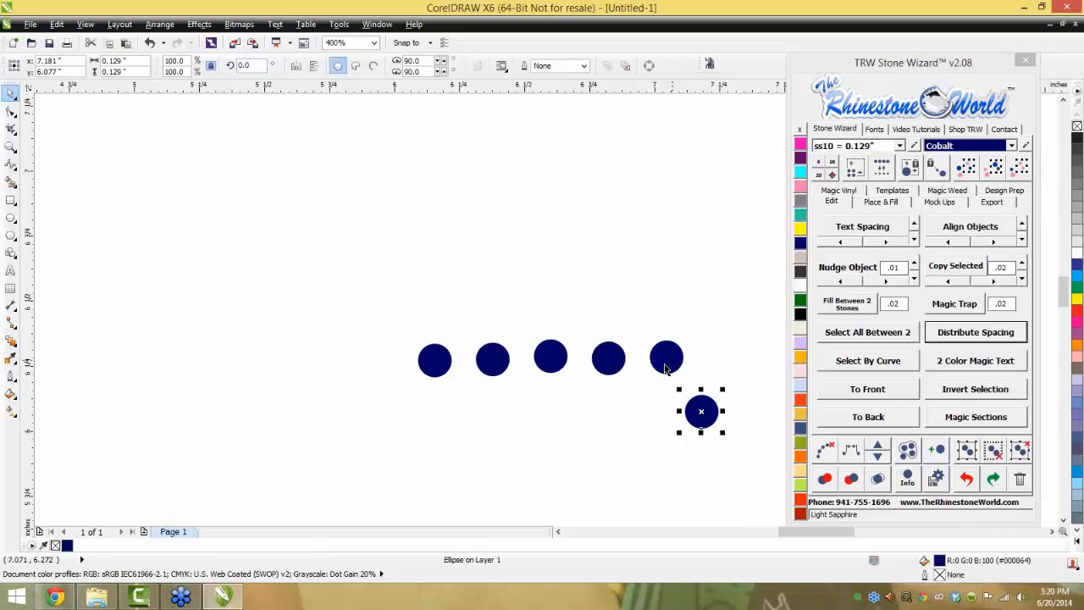
{"action": "left_click_drag", "start_coordinate": [667, 360], "coordinate": [651, 387]}
{"action": "left_click", "coordinate": [172, 282]}
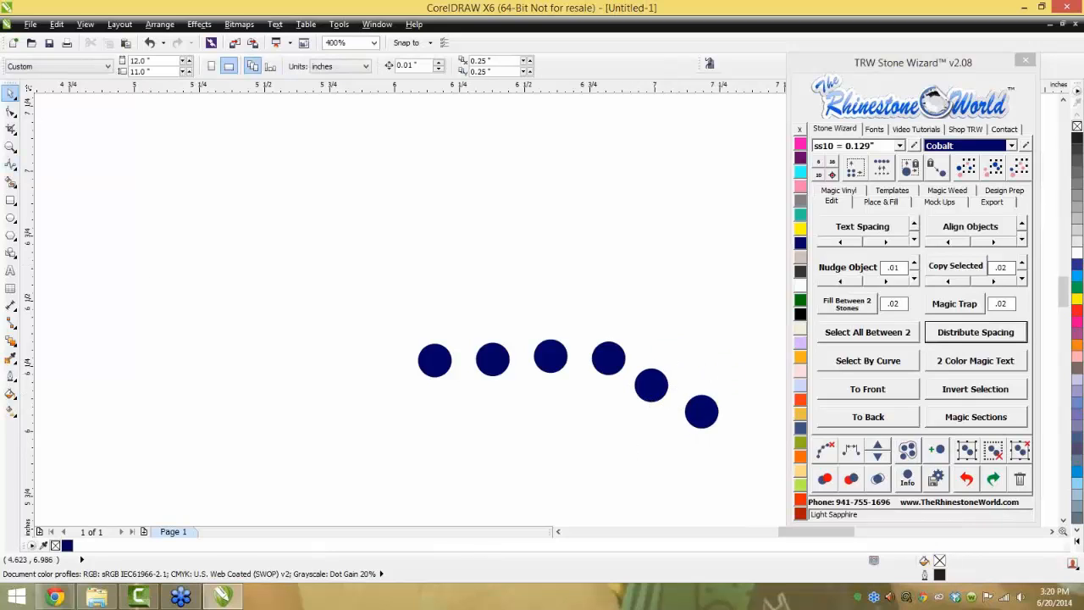
Draw a B-spline curve through the first five stones, curving below the last stone
{"action": "left_click", "coordinate": [11, 164]}
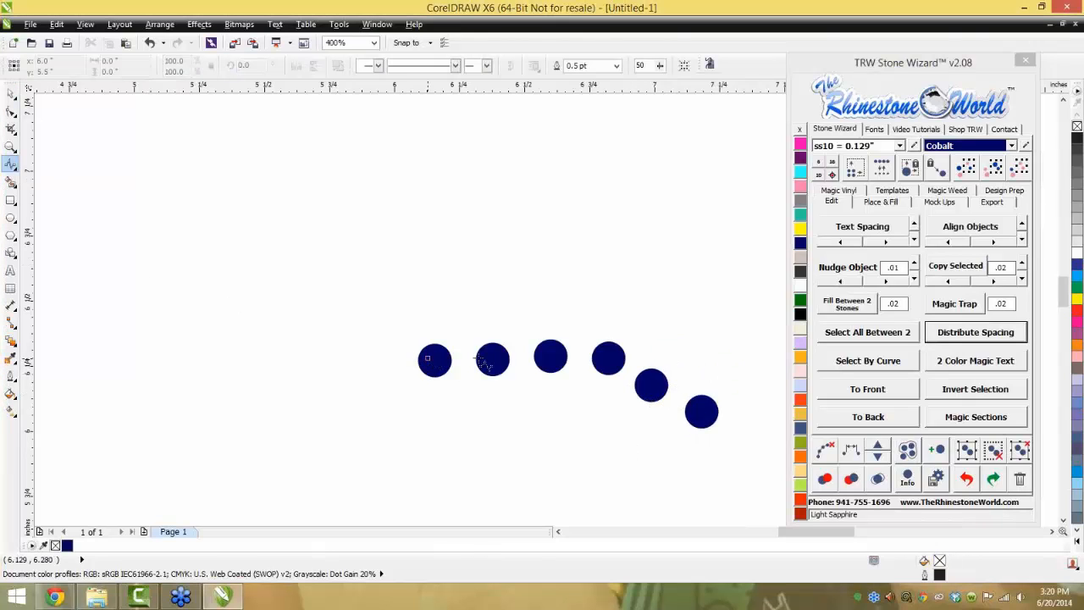
{"action": "left_click", "coordinate": [501, 357]}
{"action": "left_click", "coordinate": [581, 349]}
{"action": "left_click", "coordinate": [633, 368]}
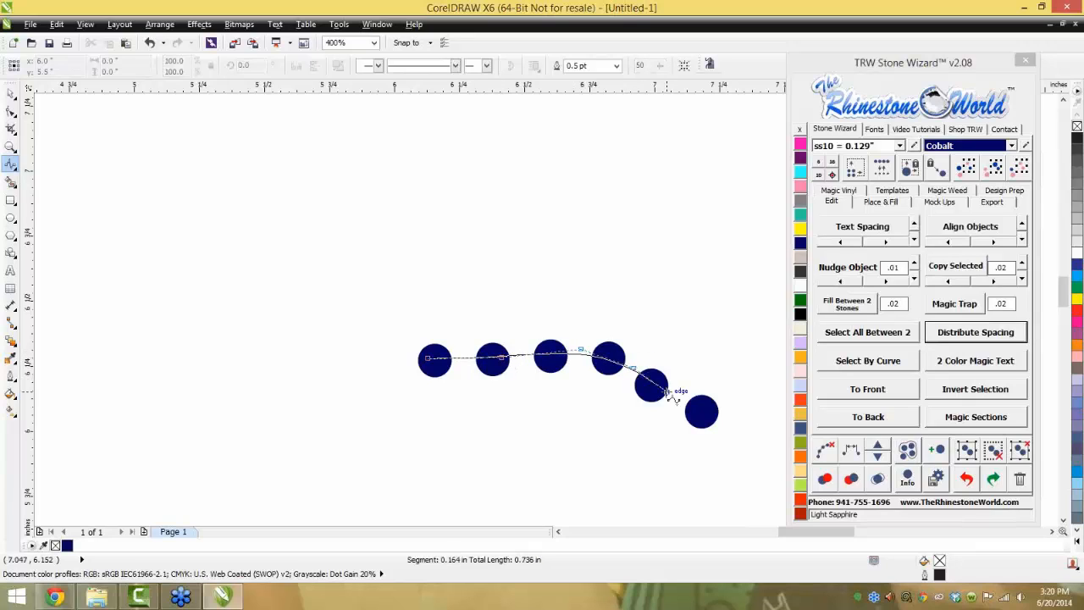
{"action": "left_click", "coordinate": [666, 409]}
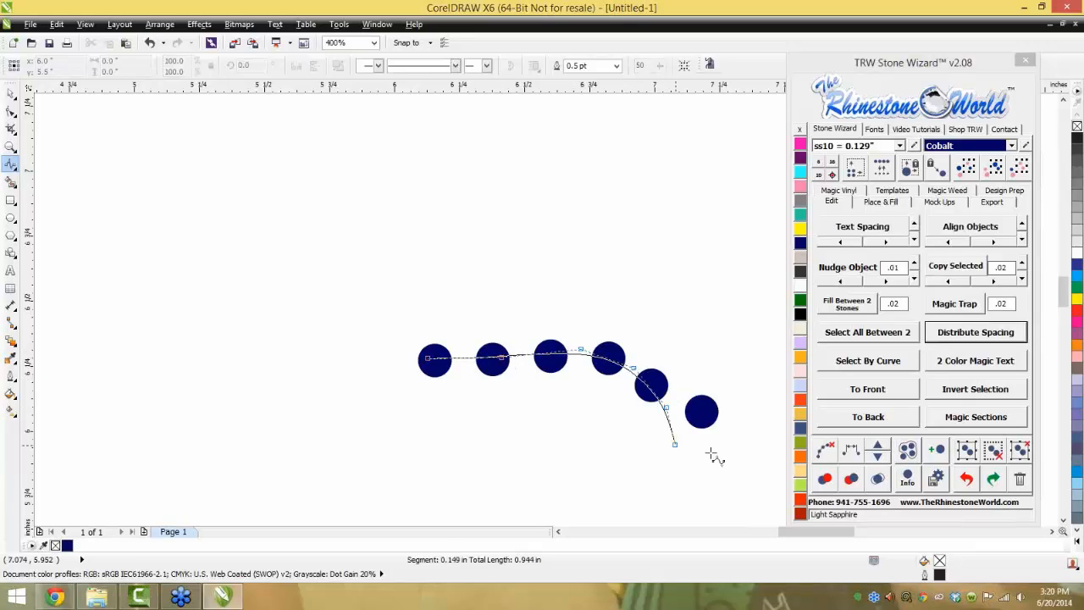
{"action": "left_click", "coordinate": [708, 453]}
{"action": "double_click", "coordinate": [762, 435]}
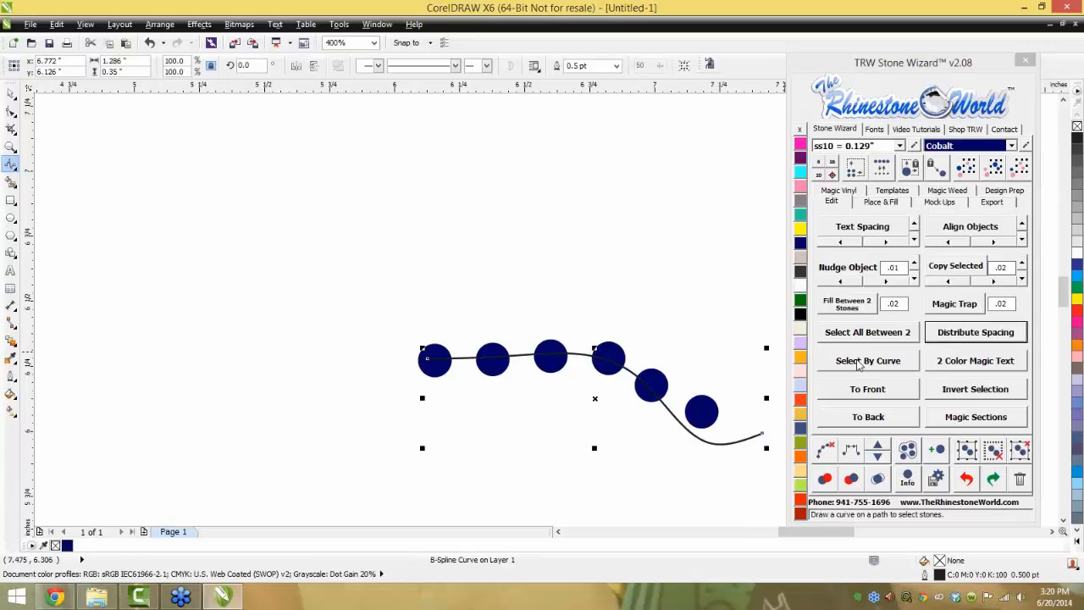
Pick the stones along the curve with Select By Curve, shift them upward, and undo that move
{"action": "left_click", "coordinate": [859, 362]}
{"action": "left_click_drag", "start_coordinate": [654, 353], "coordinate": [652, 300]}
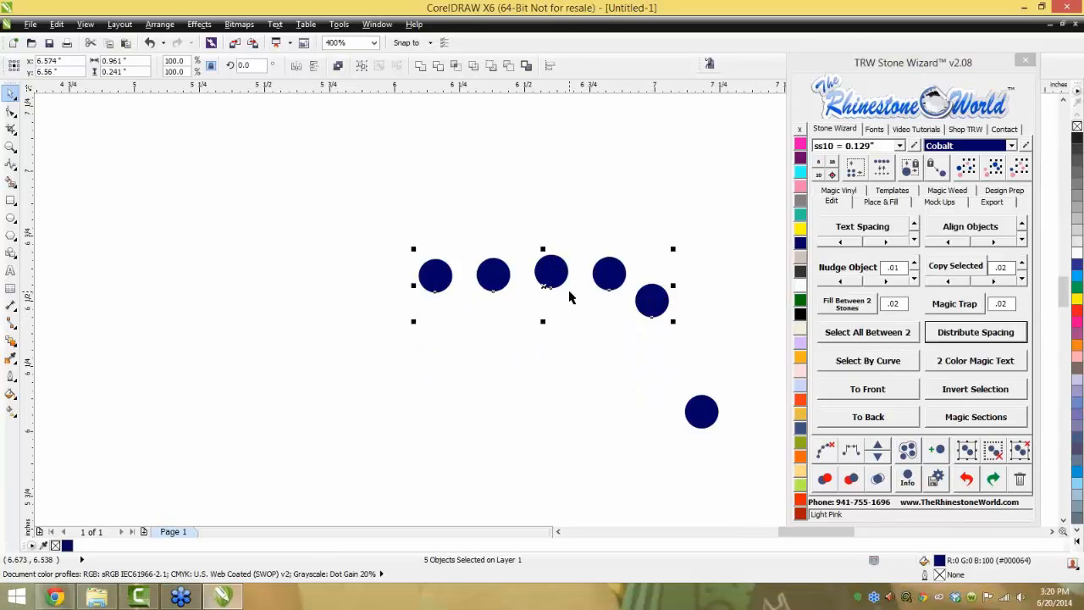
{"action": "key", "text": "ctrl+z"}
Move the fourth stone up out of the row and delete all the stones
{"action": "left_click", "coordinate": [629, 374]}
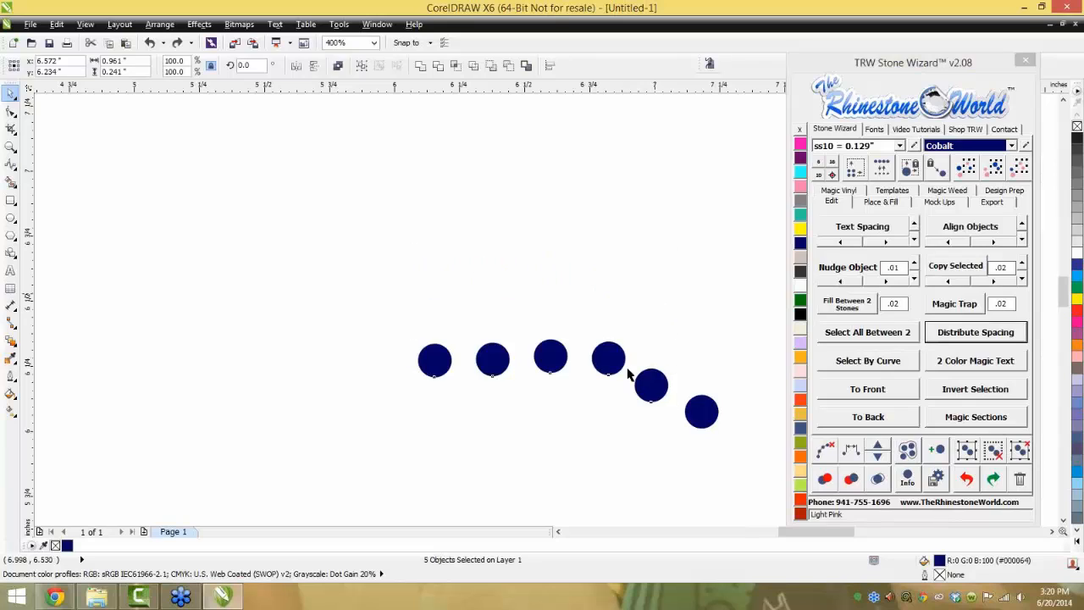
{"action": "left_click_drag", "start_coordinate": [617, 364], "coordinate": [617, 328]}
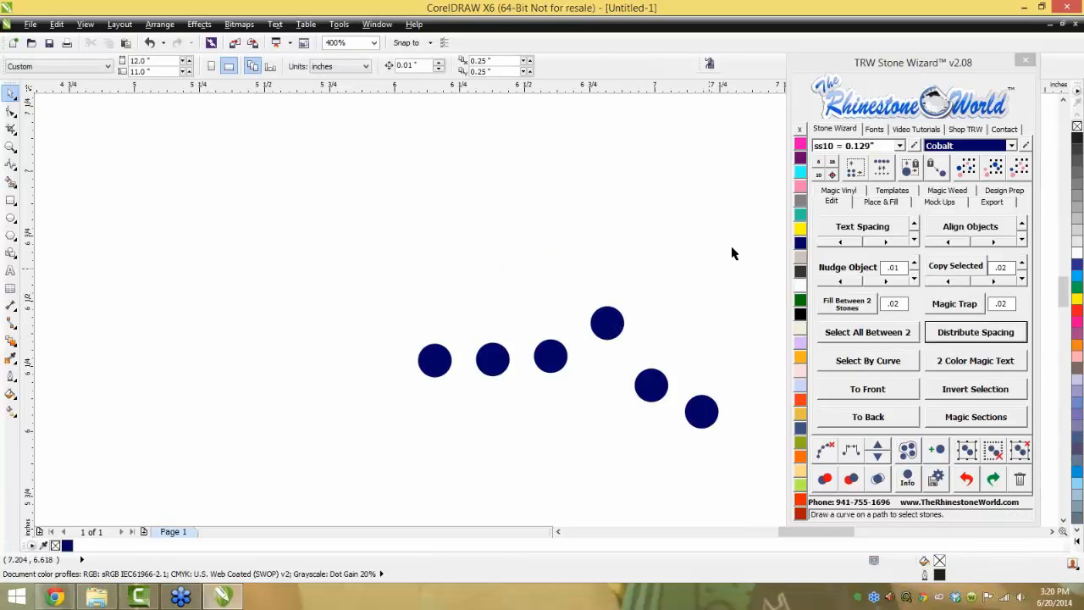
{"action": "left_click_drag", "start_coordinate": [732, 251], "coordinate": [329, 479]}
{"action": "key", "text": "Delete"}
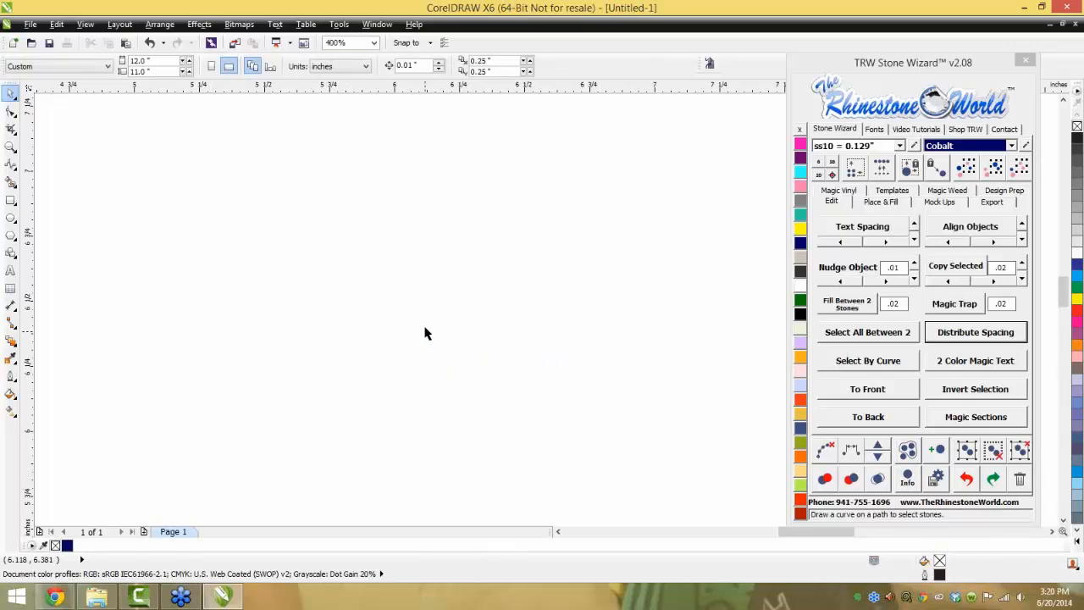
Add the artistic text FOOTBALL near the middle of the page
{"action": "scroll", "coordinate": [426, 329], "scroll_direction": "down", "scroll_amount": 4}
{"action": "scroll", "coordinate": [417, 345], "scroll_direction": "up", "scroll_amount": 1}
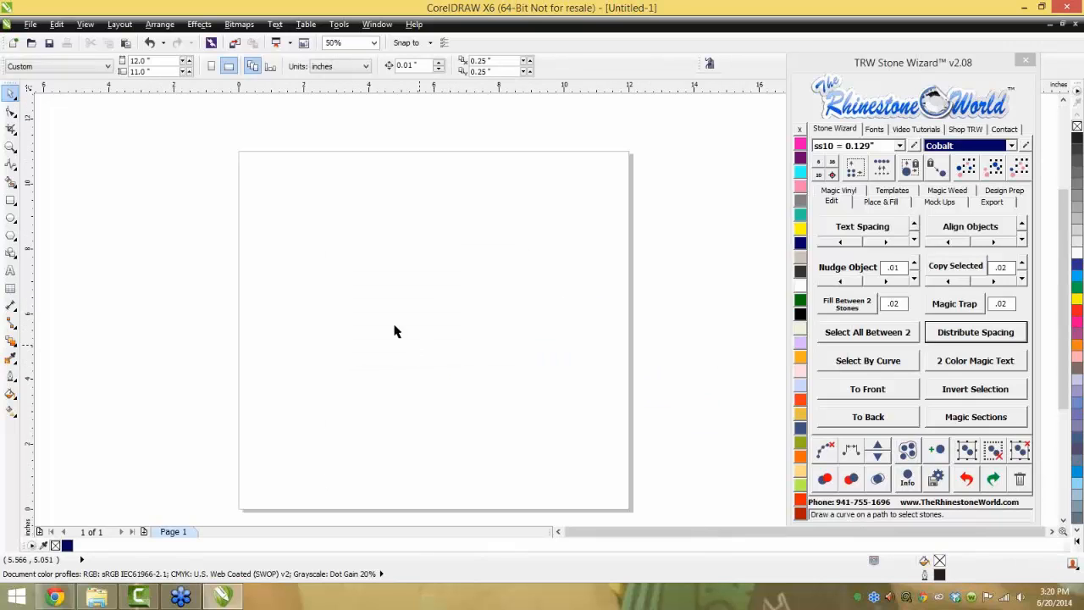
{"action": "left_click", "coordinate": [10, 270]}
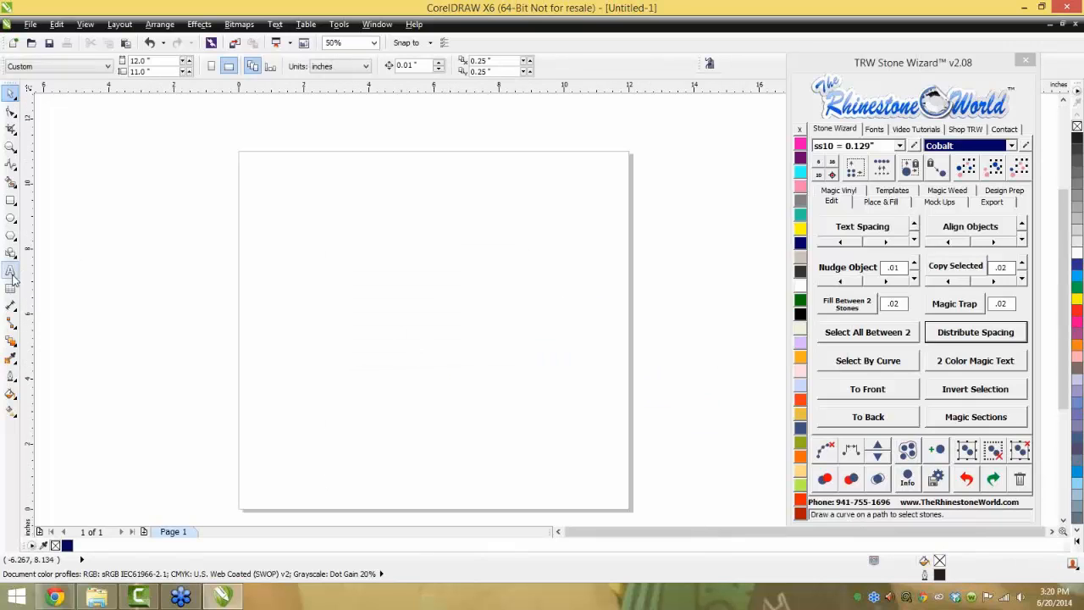
{"action": "left_click", "coordinate": [395, 300]}
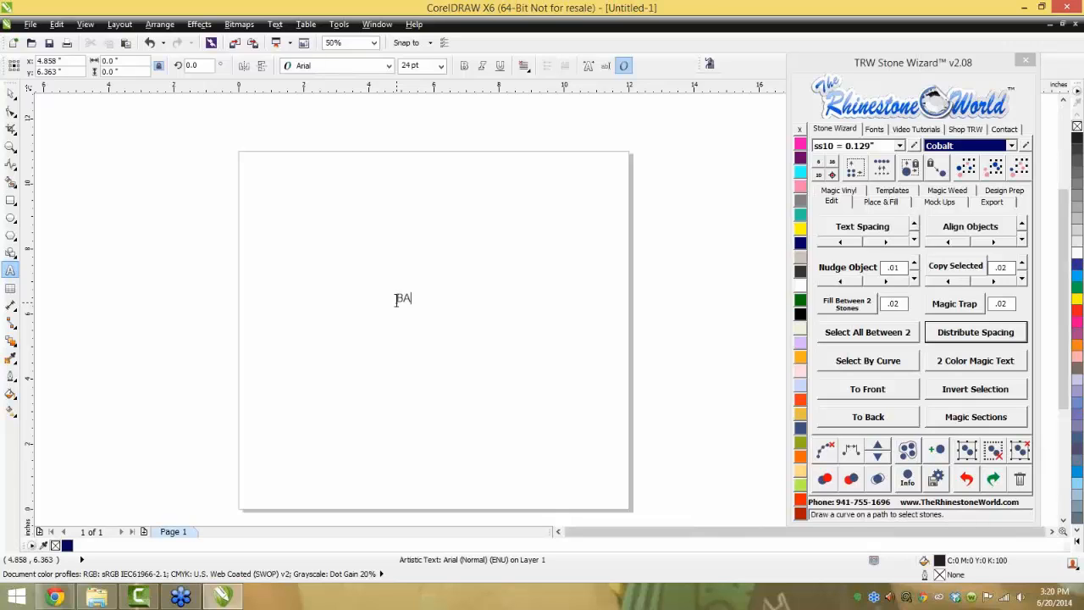
{"action": "type", "text": "BASE"}
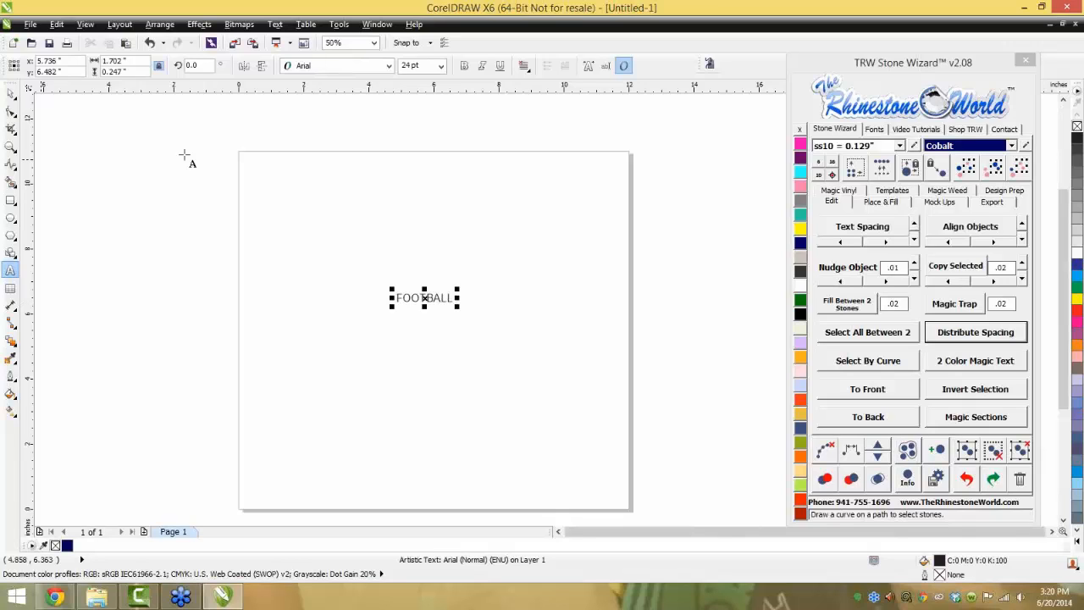
Find the TRW 45 fonts and apply TRW 45 2 Color RF to the FOOTBALL text
{"action": "left_click", "coordinate": [875, 130]}
{"action": "left_click", "coordinate": [880, 277]}
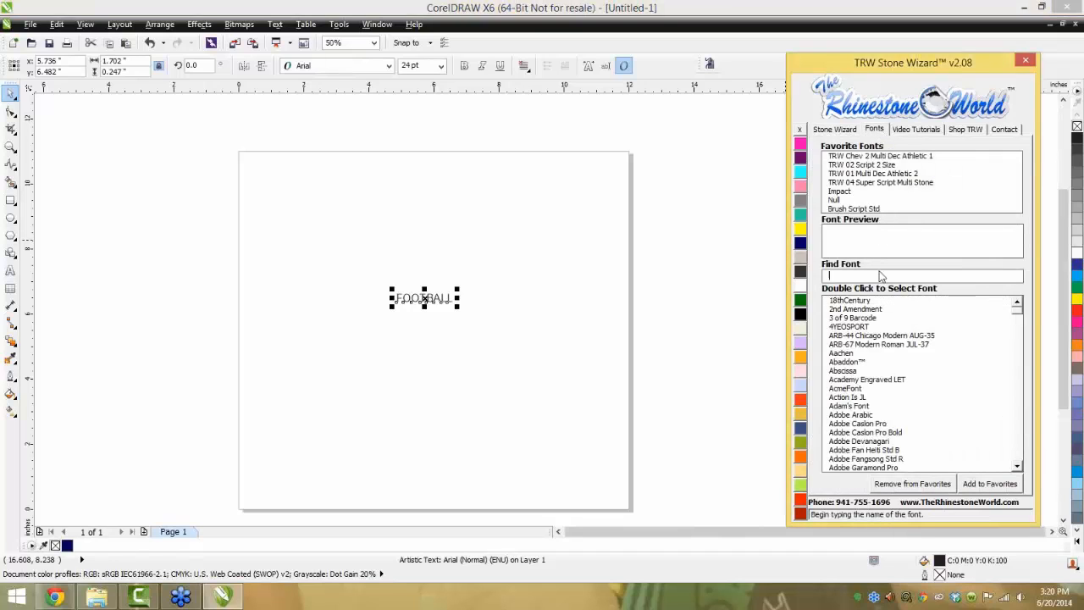
{"action": "type", "text": "TRW 45"}
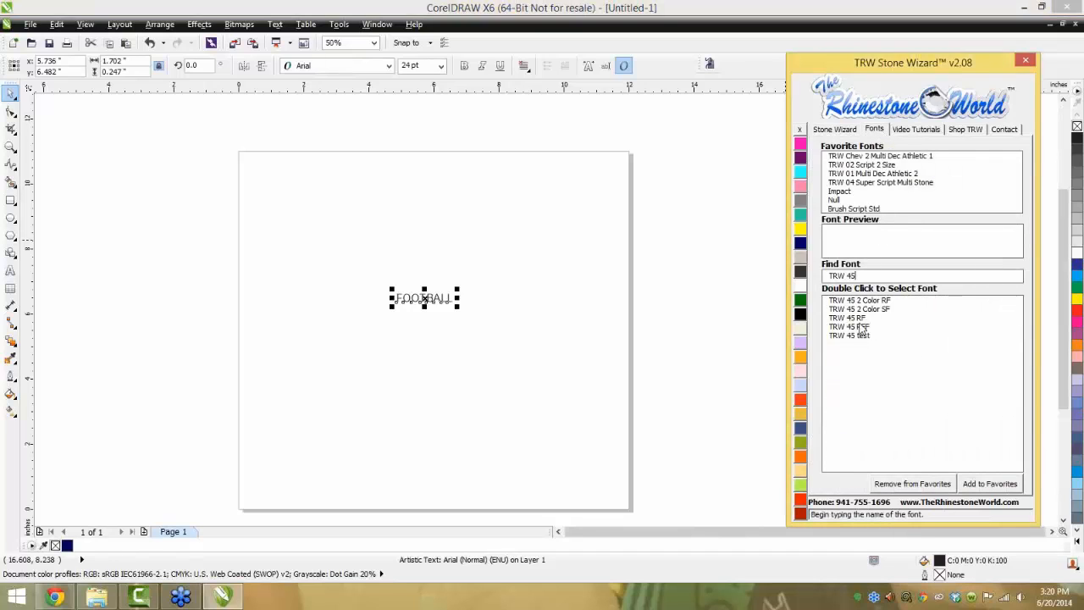
{"action": "double_click", "coordinate": [860, 301]}
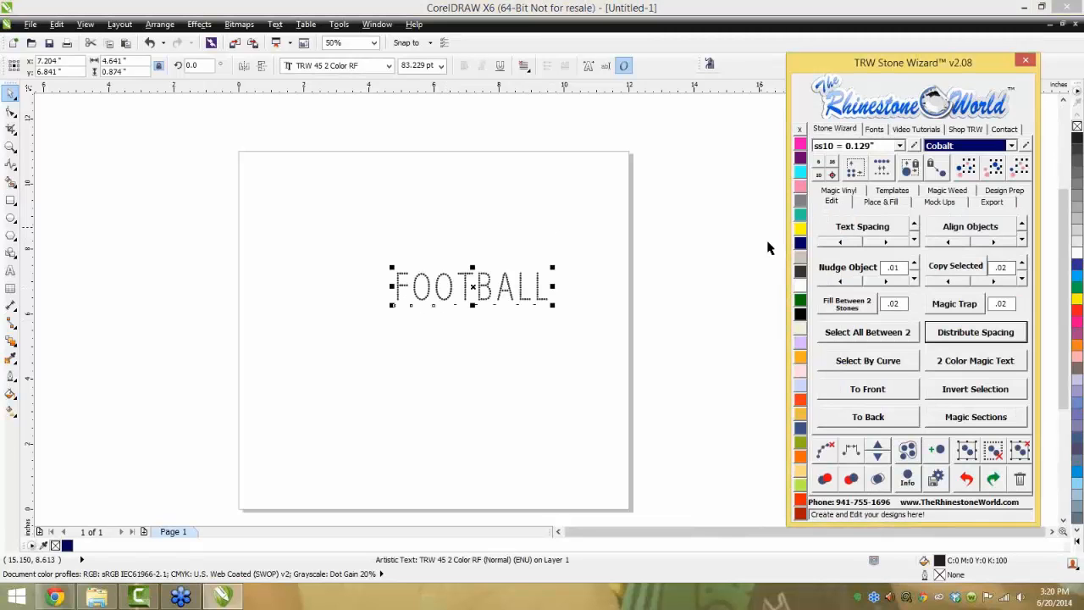
Turn the FOOTBALL text into a two-color rhinestone design with 2 Color Magic Text
{"action": "left_click", "coordinate": [850, 132]}
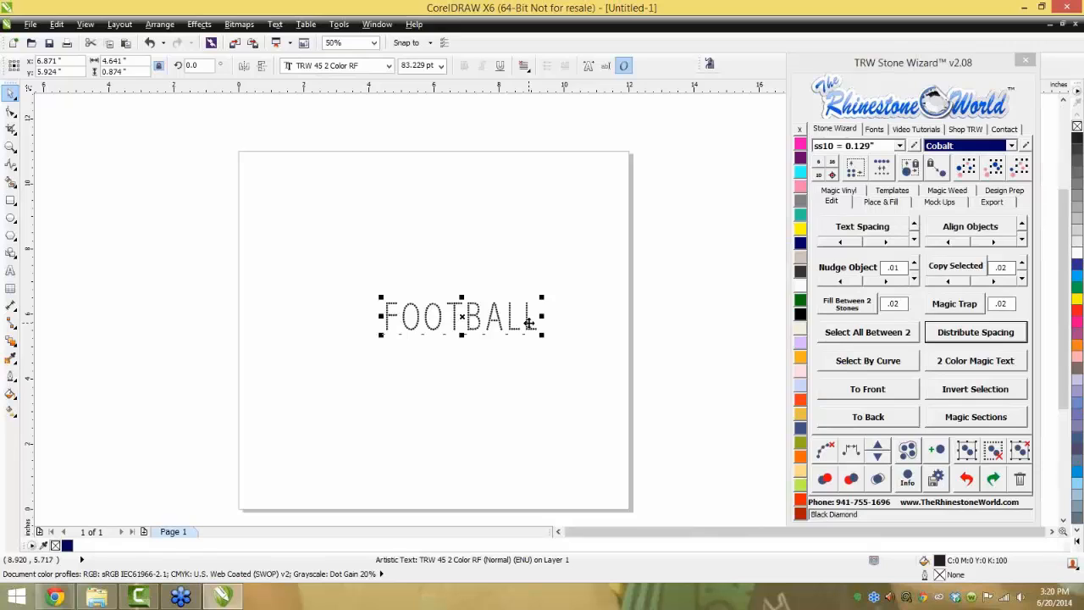
{"action": "scroll", "coordinate": [527, 320], "scroll_direction": "up", "scroll_amount": 2}
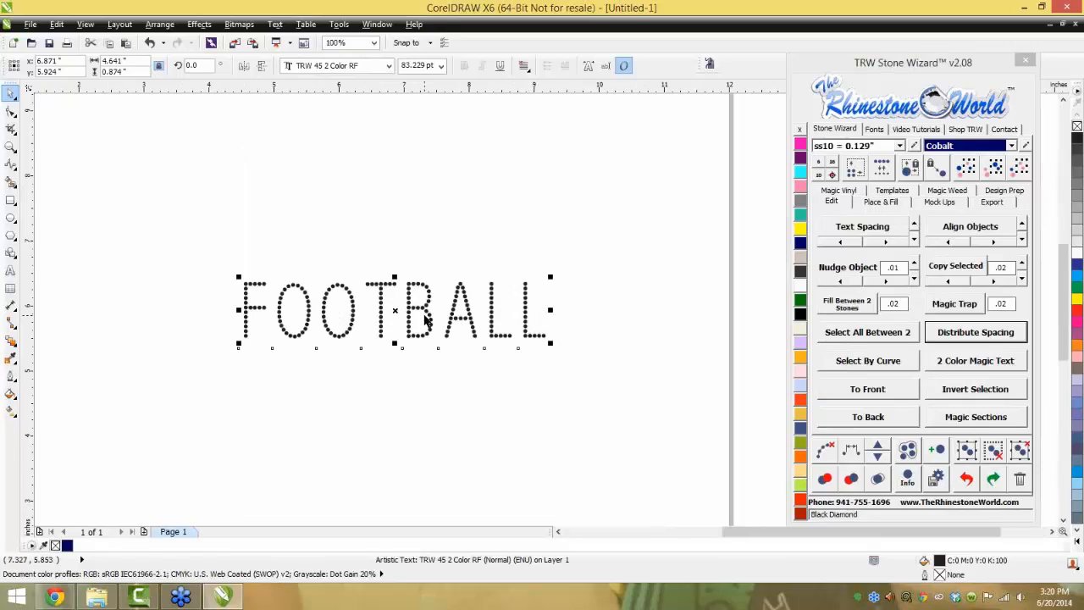
{"action": "left_click", "coordinate": [963, 367]}
{"action": "left_click", "coordinate": [616, 351]}
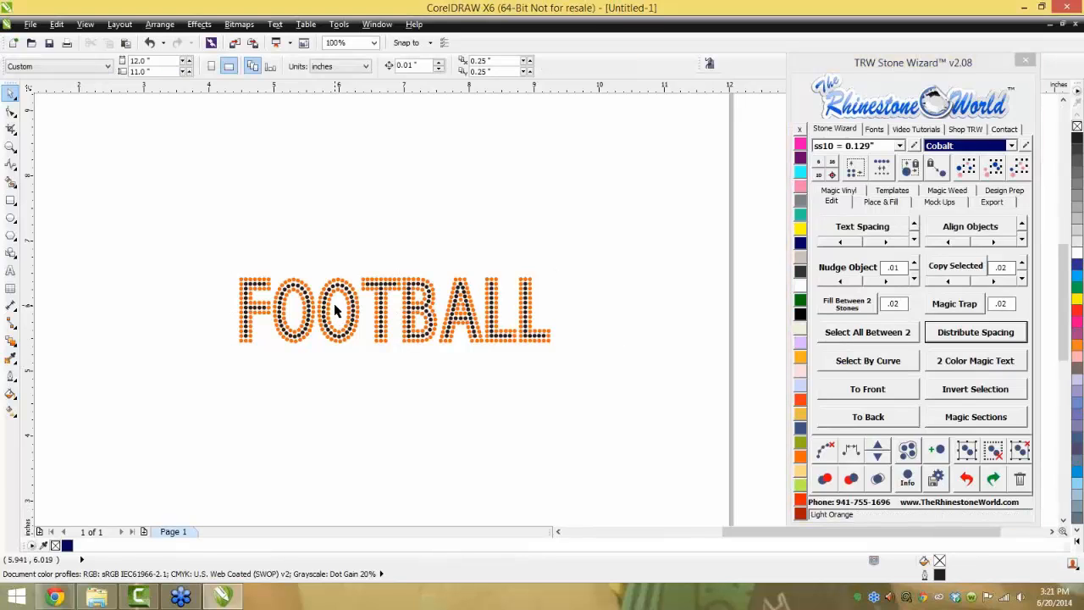
Resize the whole two-color FOOTBALL design to ss10 stones and check the size of one orange stone
{"action": "left_click_drag", "start_coordinate": [174, 425], "coordinate": [596, 231]}
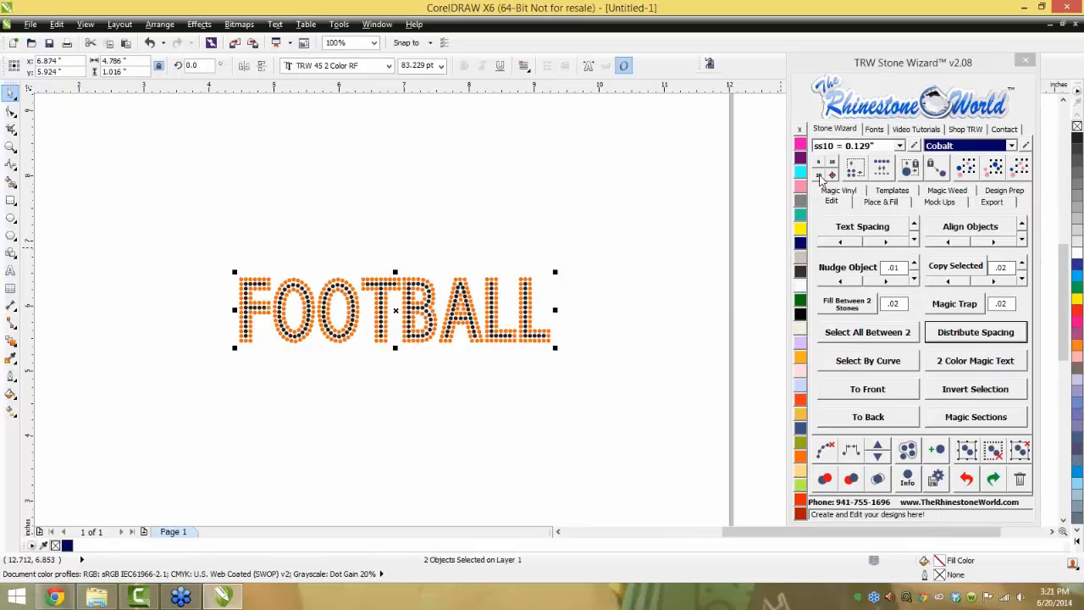
{"action": "left_click", "coordinate": [819, 176]}
{"action": "left_click", "coordinate": [569, 336]}
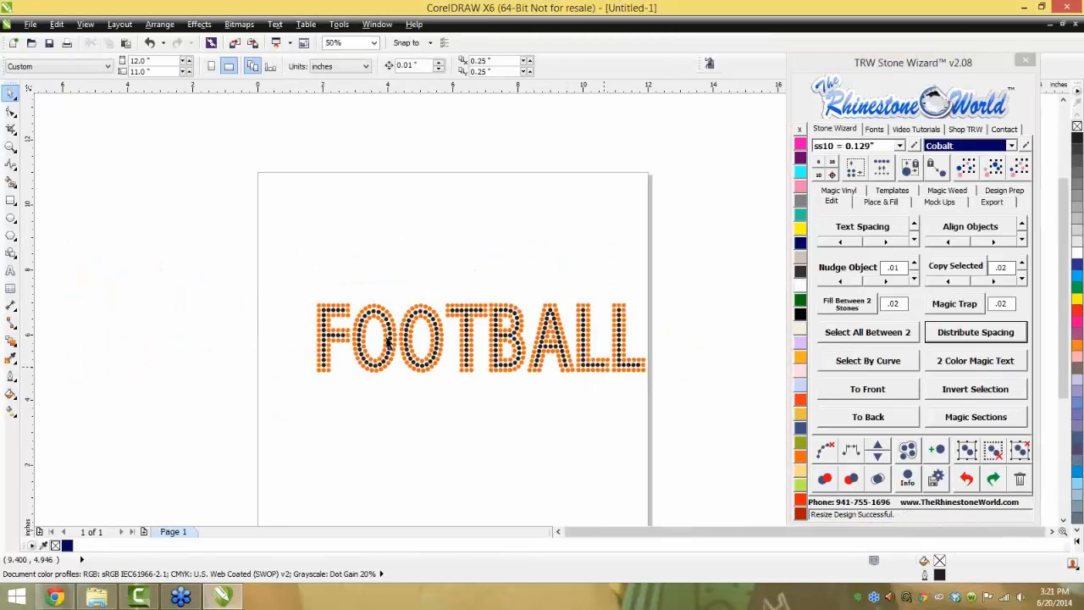
{"action": "left_click", "coordinate": [542, 326]}
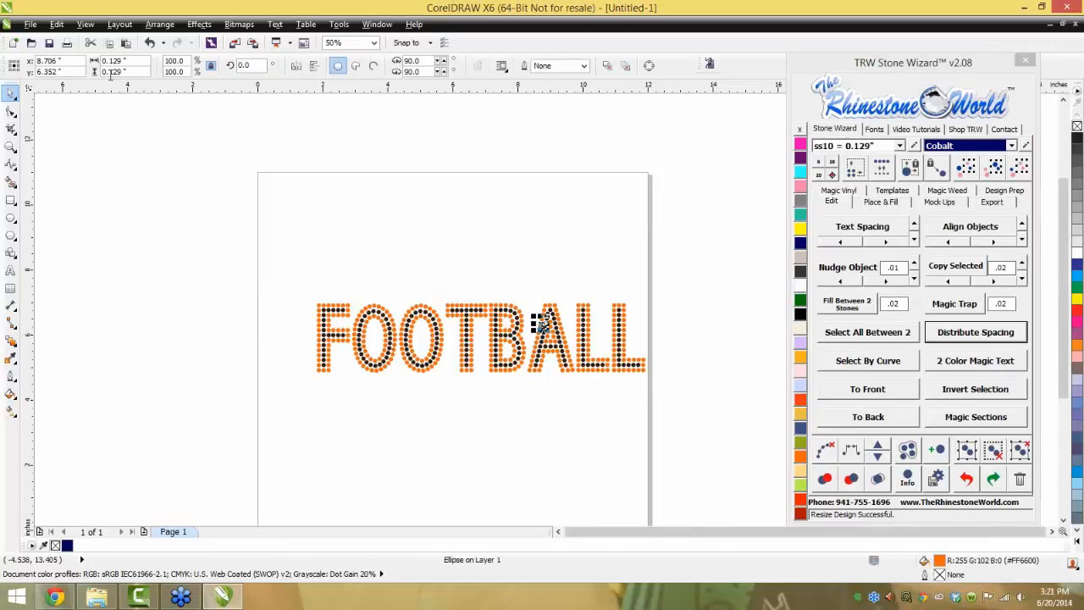
{"action": "left_click", "coordinate": [658, 269]}
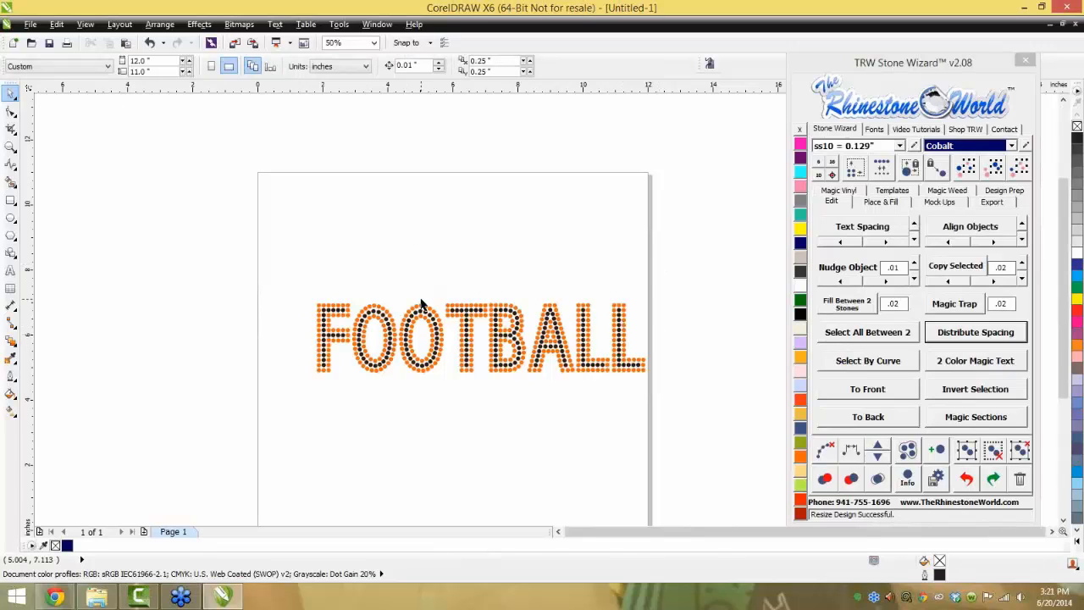
Create TRW Magic Templates from all stones of the FOOTBALL design
{"action": "scroll", "coordinate": [423, 305], "scroll_direction": "down", "scroll_amount": 2}
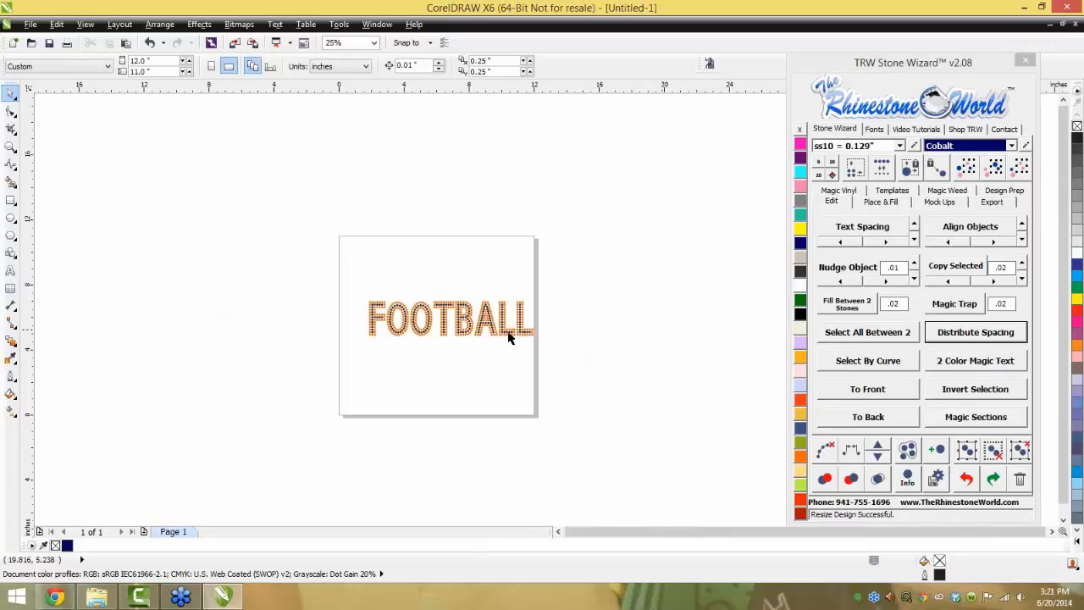
{"action": "left_click_drag", "start_coordinate": [600, 274], "coordinate": [218, 424]}
{"action": "left_click", "coordinate": [905, 196]}
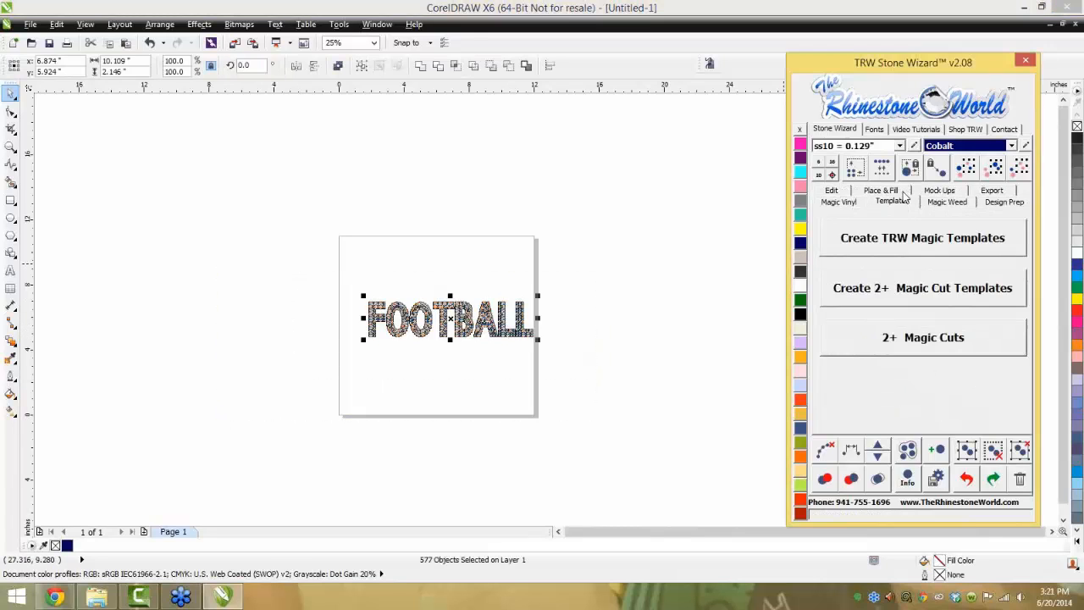
{"action": "left_click", "coordinate": [898, 251]}
{"action": "left_click", "coordinate": [512, 288]}
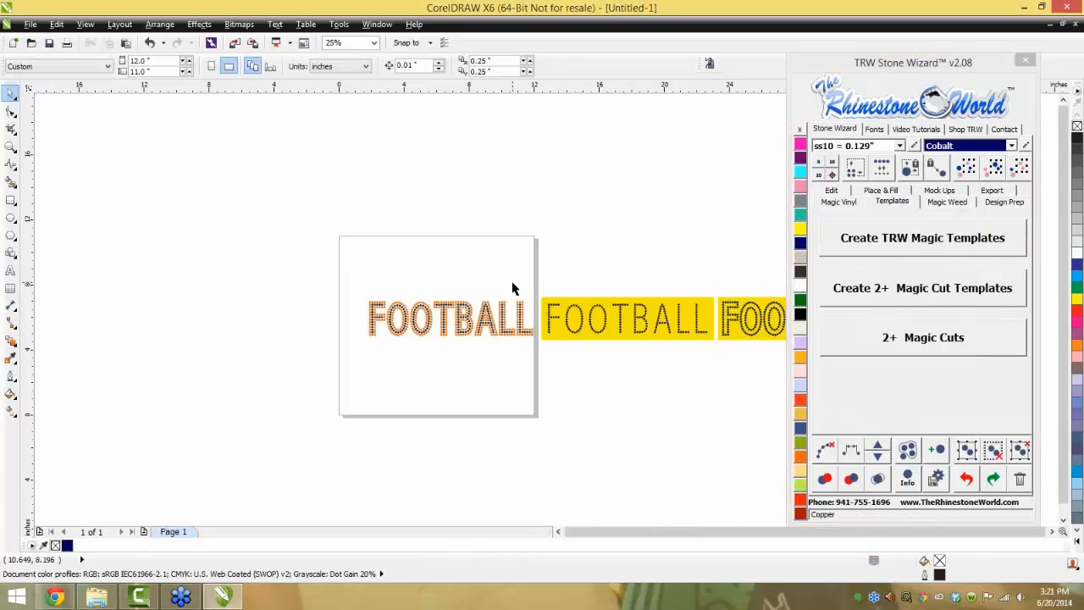
Delete the two yellow FOOTBALL templates and the original FOOTBALL design
{"action": "scroll", "coordinate": [563, 295], "scroll_direction": "down", "scroll_amount": 1}
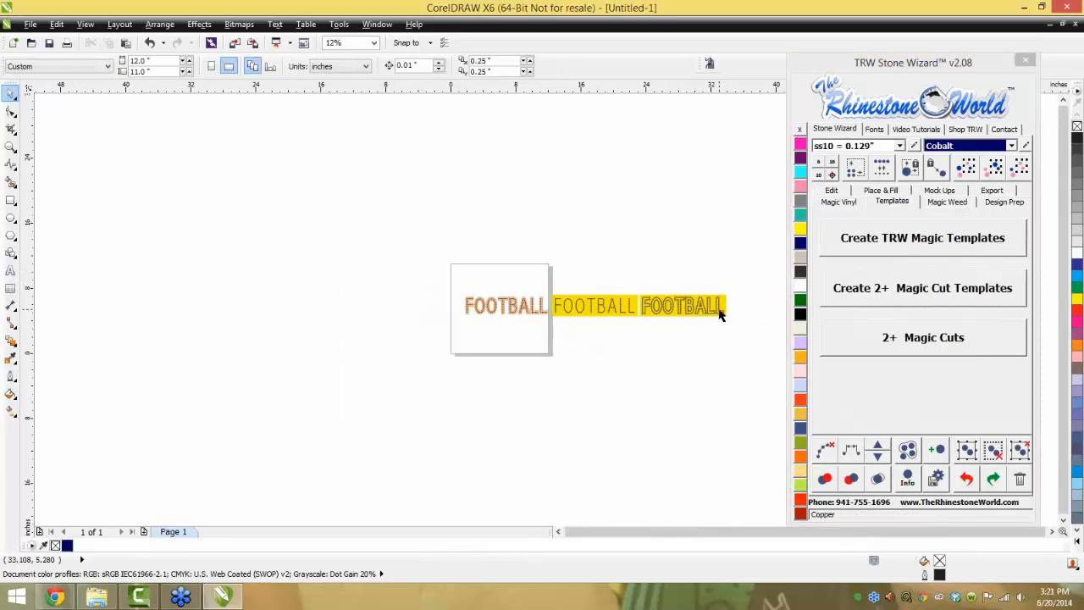
{"action": "scroll", "coordinate": [721, 314], "scroll_direction": "up", "scroll_amount": 1}
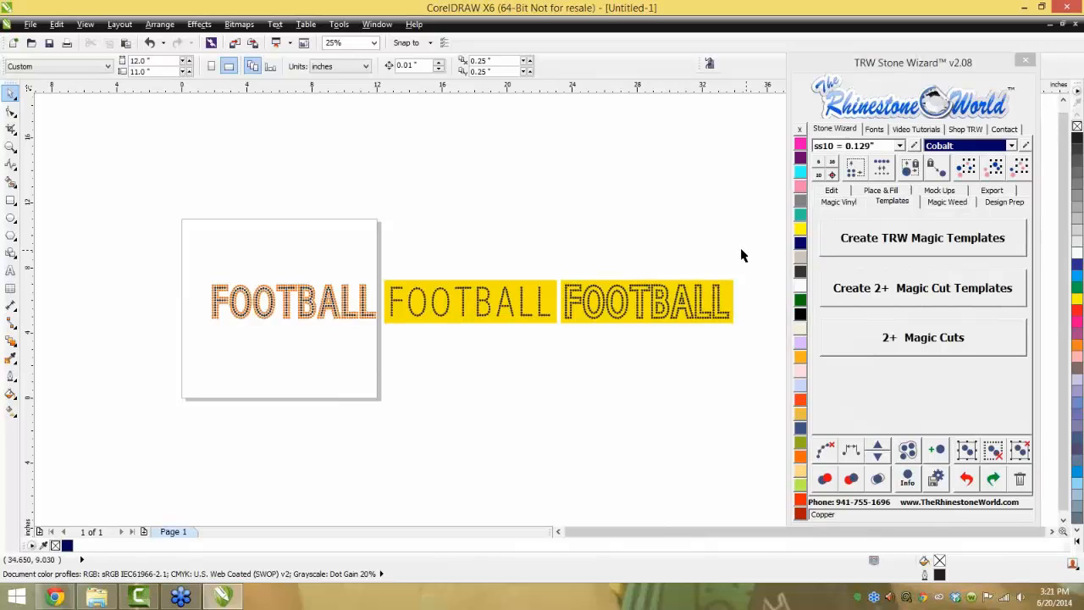
{"action": "left_click_drag", "start_coordinate": [751, 239], "coordinate": [382, 375]}
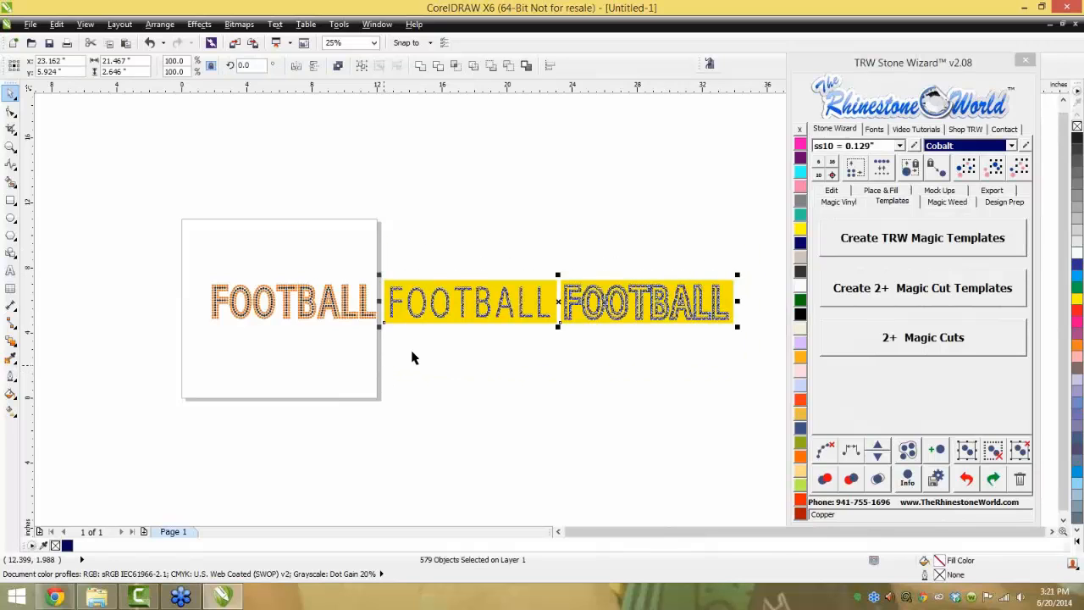
{"action": "key", "text": "Delete"}
{"action": "left_click_drag", "start_coordinate": [415, 221], "coordinate": [128, 355]}
{"action": "key", "text": "Delete"}
Draw three separate rectangles in a descending row, the first about 1.56 × 1.83 inches and the last about 2.38 × 2.13 inches
{"action": "left_click", "coordinate": [830, 192]}
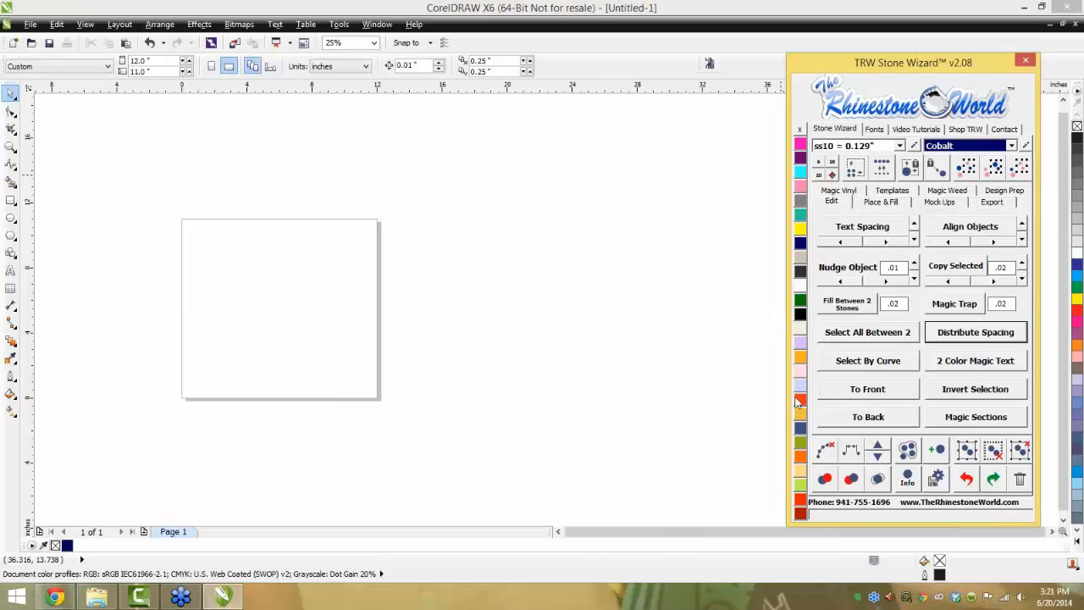
{"action": "left_click", "coordinate": [599, 363]}
{"action": "scroll", "coordinate": [446, 339], "scroll_direction": "down", "scroll_amount": 1}
{"action": "scroll", "coordinate": [437, 337], "scroll_direction": "up", "scroll_amount": 2}
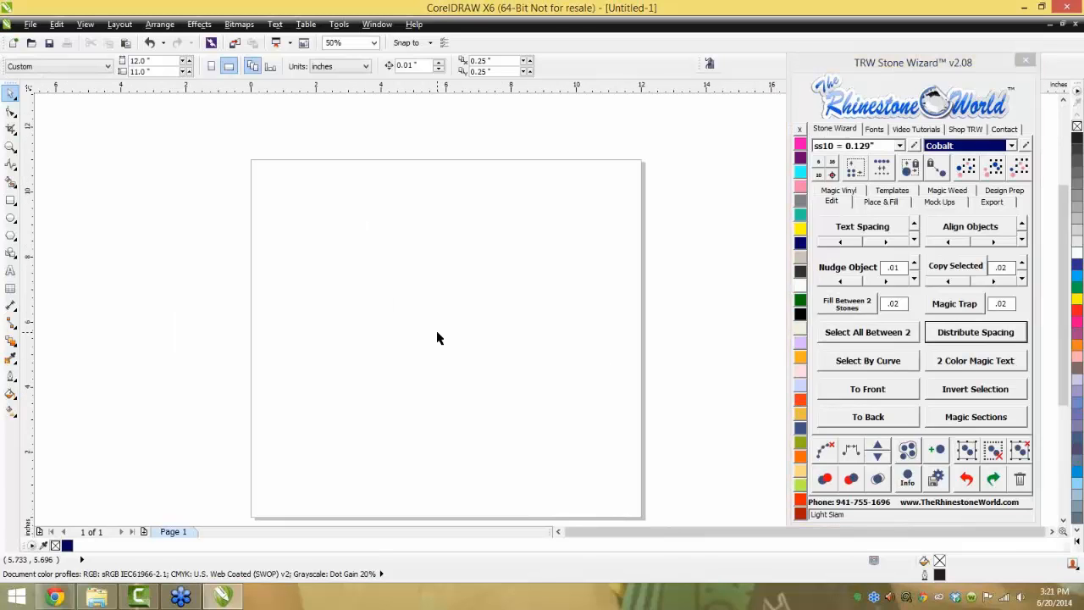
{"action": "left_click", "coordinate": [11, 200]}
{"action": "left_click_drag", "start_coordinate": [374, 290], "coordinate": [425, 350]}
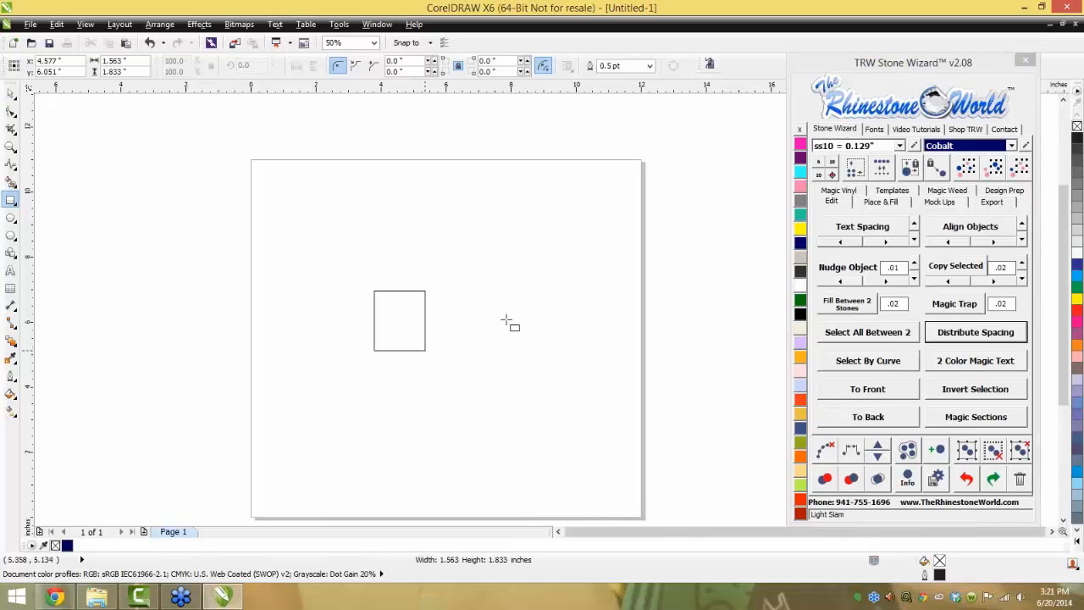
{"action": "left_click_drag", "start_coordinate": [439, 306], "coordinate": [513, 406]}
{"action": "left_click_drag", "start_coordinate": [619, 339], "coordinate": [533, 417]}
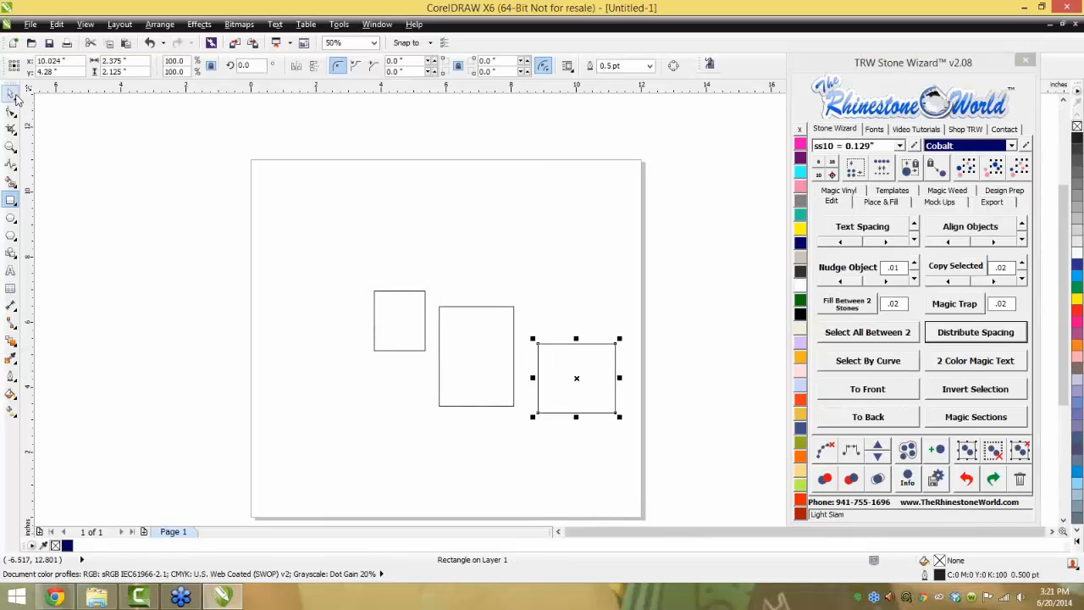
Fill the first, smallest rectangle with the Citrine stone color
{"action": "left_click", "coordinate": [13, 95]}
{"action": "left_click", "coordinate": [401, 314]}
{"action": "left_click", "coordinate": [800, 228]}
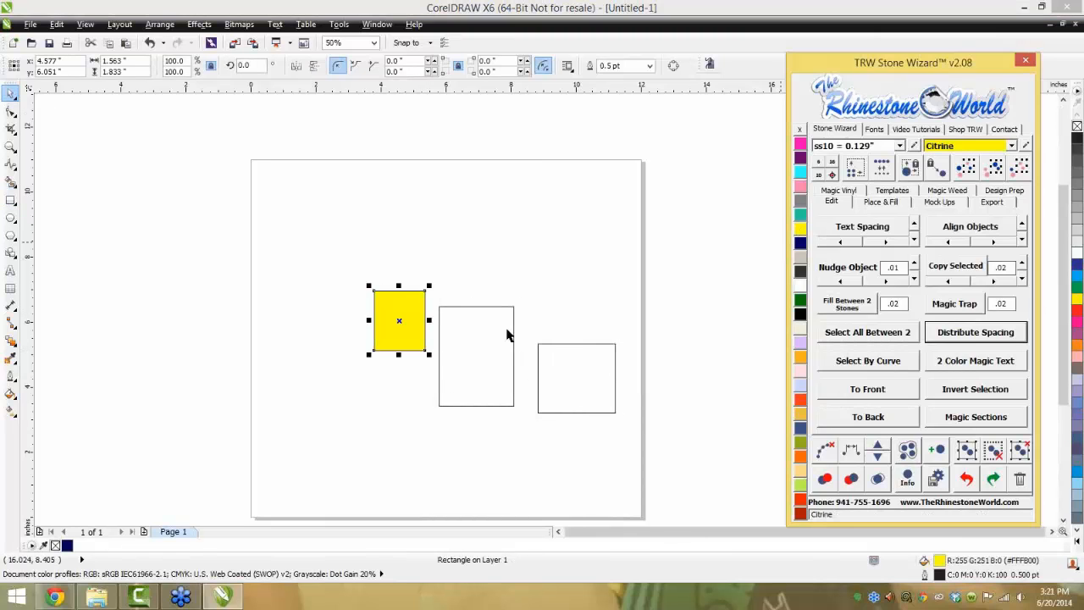
Shift the tall middle rectangle toward the last one, filling it with Blue Zircon and the last rectangle with TRW Pink
{"action": "left_click_drag", "start_coordinate": [508, 332], "coordinate": [534, 318]}
{"action": "left_click", "coordinate": [801, 216]}
{"action": "left_click", "coordinate": [584, 367]}
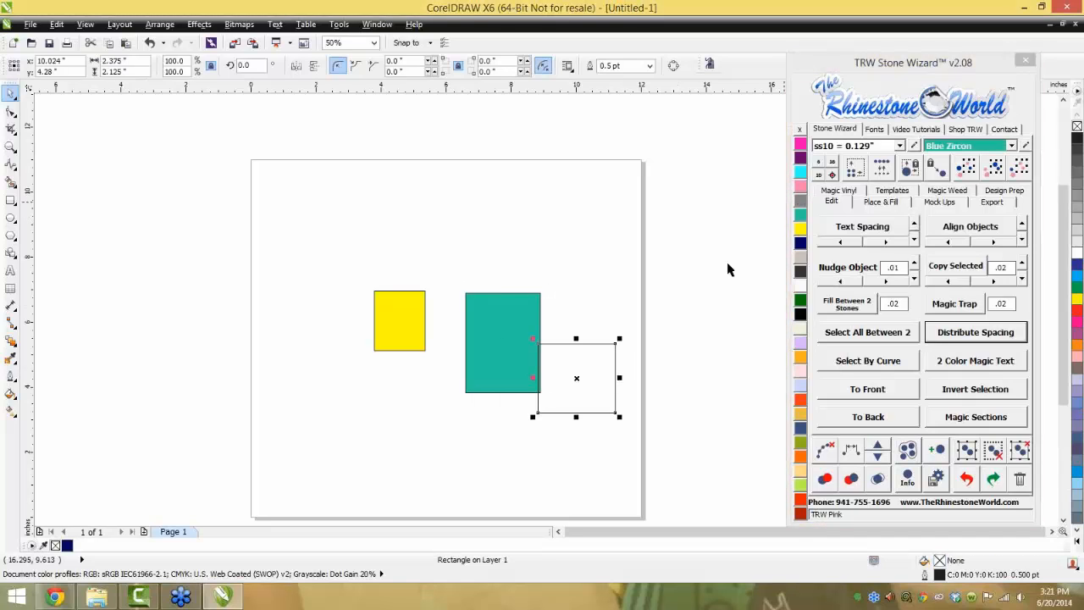
{"action": "left_click", "coordinate": [800, 186]}
Move the pink and yellow rectangles so that they overlap the Blue Zircon rectangle and each other
{"action": "left_click_drag", "start_coordinate": [610, 378], "coordinate": [582, 370]}
{"action": "left_click_drag", "start_coordinate": [387, 309], "coordinate": [636, 330]}
{"action": "left_click", "coordinate": [646, 375]}
{"action": "scroll", "coordinate": [482, 304], "scroll_direction": "up", "scroll_amount": 2}
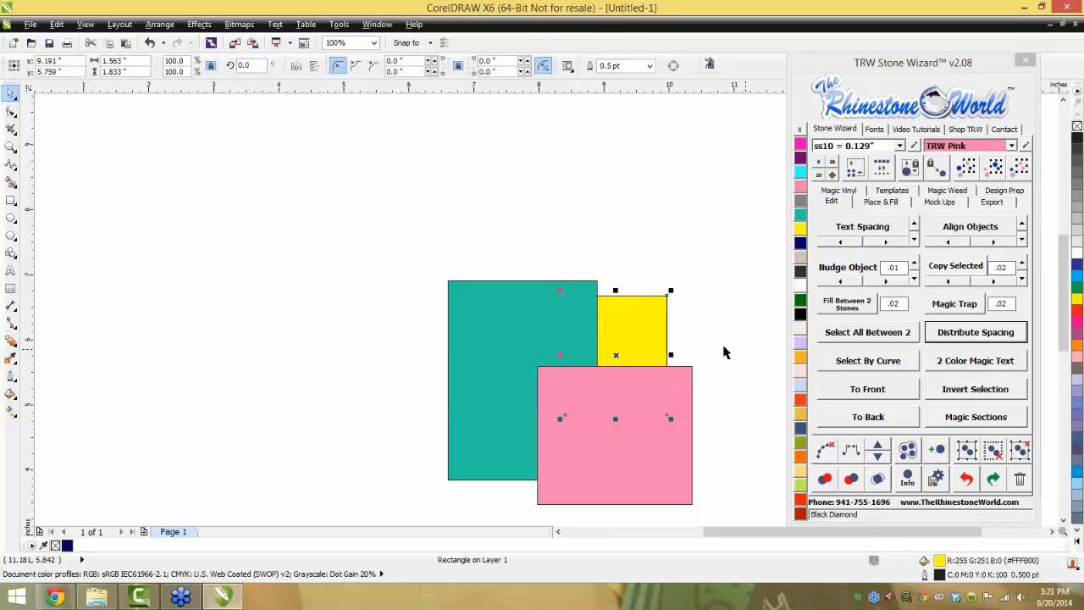
Bring the yellow rectangle to the front of the stack and send the pink rectangle to the back
{"action": "left_click", "coordinate": [869, 389]}
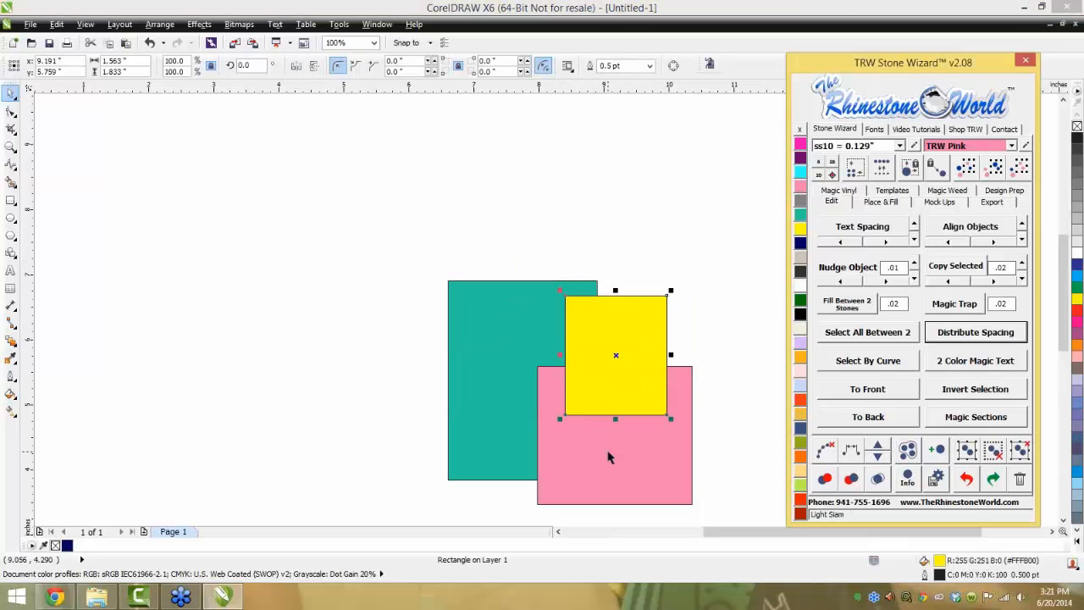
{"action": "left_click", "coordinate": [608, 457]}
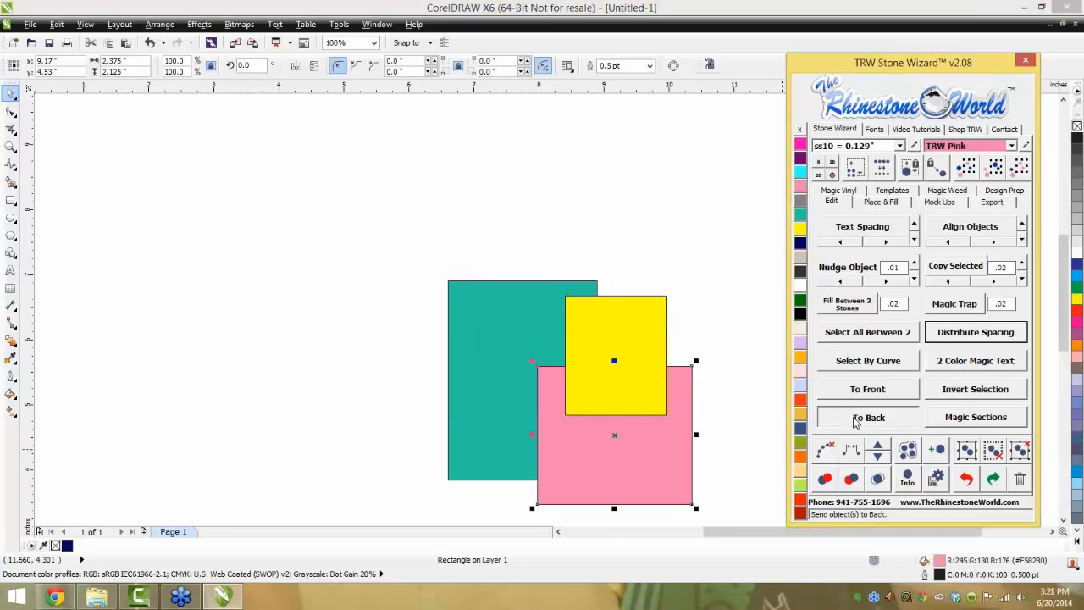
{"action": "left_click", "coordinate": [868, 417]}
{"action": "left_click", "coordinate": [726, 405]}
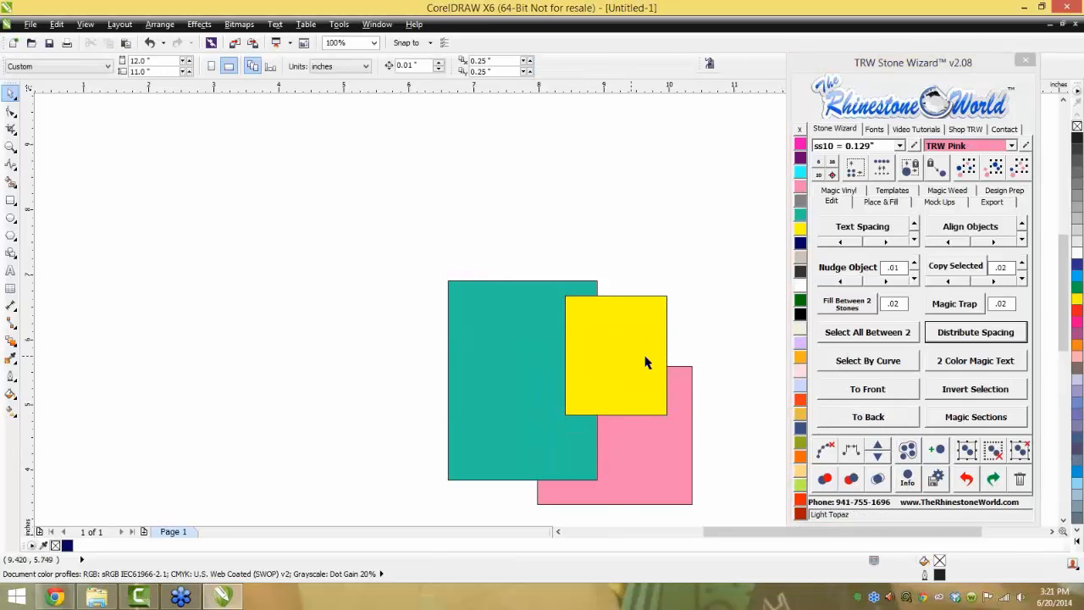
Delete the three overlapping colored rectangles
{"action": "scroll", "coordinate": [651, 322], "scroll_direction": "down", "scroll_amount": 1}
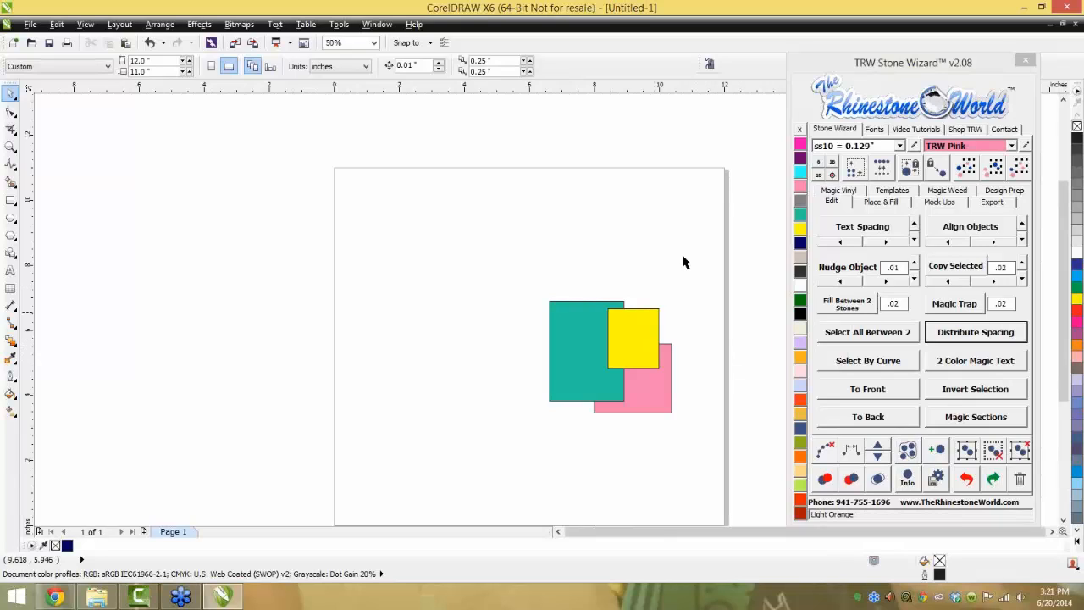
{"action": "left_click_drag", "start_coordinate": [685, 259], "coordinate": [457, 466]}
{"action": "key", "text": "Delete"}
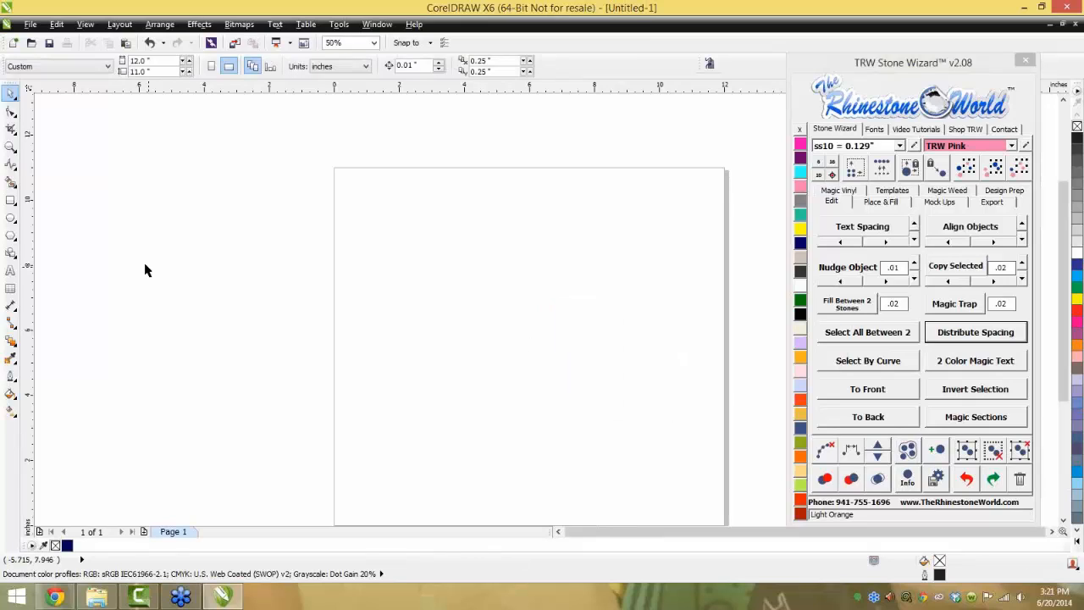
Draw a rectangle about 4.60 × 2.98 inches and hatch fill it with ss10 TRW Pink stones, with Add Stones enabled
{"action": "left_click", "coordinate": [10, 200]}
{"action": "left_click_drag", "start_coordinate": [464, 293], "coordinate": [623, 397]}
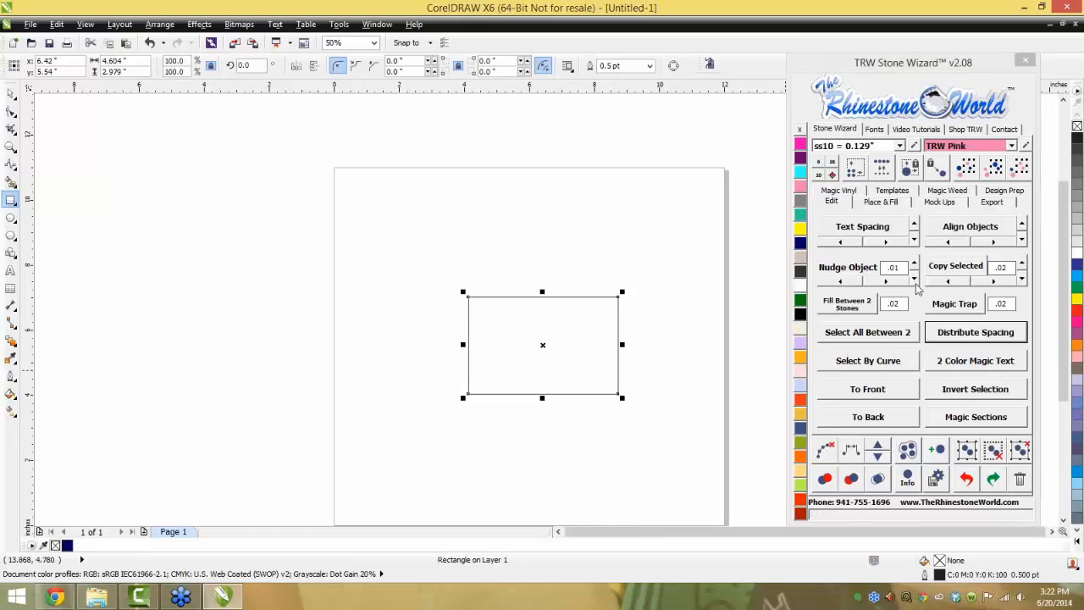
{"action": "left_click", "coordinate": [894, 203]}
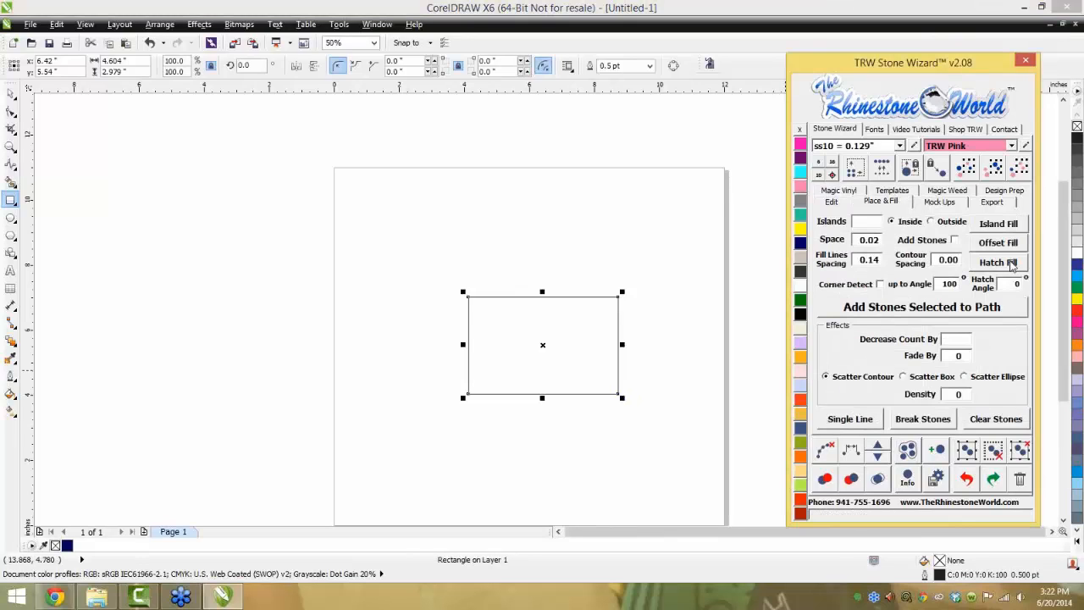
{"action": "left_click", "coordinate": [955, 241]}
{"action": "left_click", "coordinate": [997, 263]}
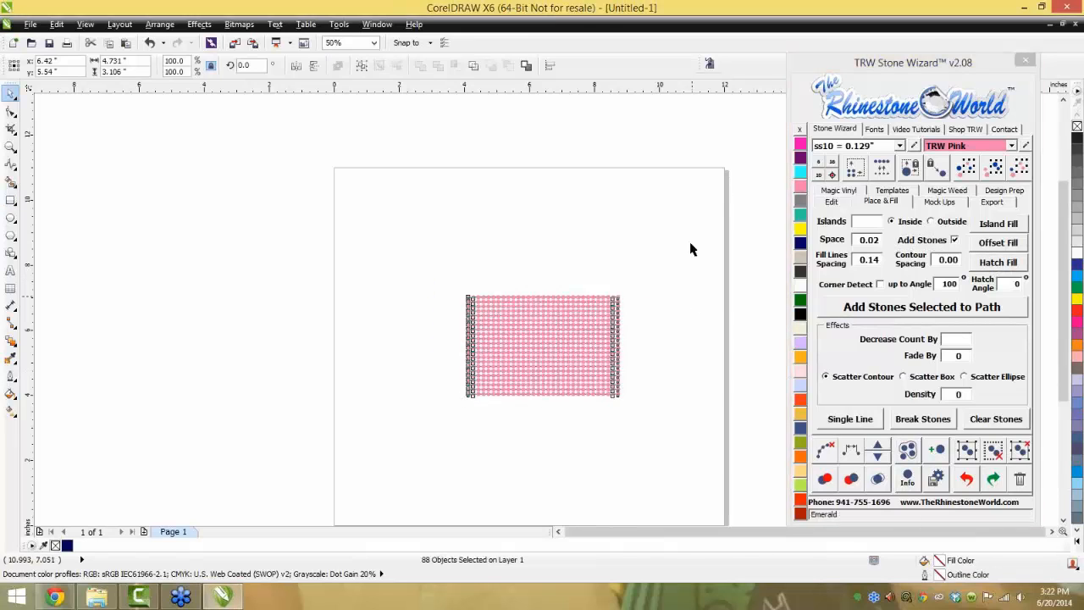
{"action": "left_click", "coordinate": [695, 399]}
Recolor the upper-right and lower-left blocks of stones in the hatch fill to Citrine
{"action": "left_click_drag", "start_coordinate": [639, 272], "coordinate": [545, 348]}
{"action": "left_click_drag", "start_coordinate": [450, 415], "coordinate": [530, 348]}
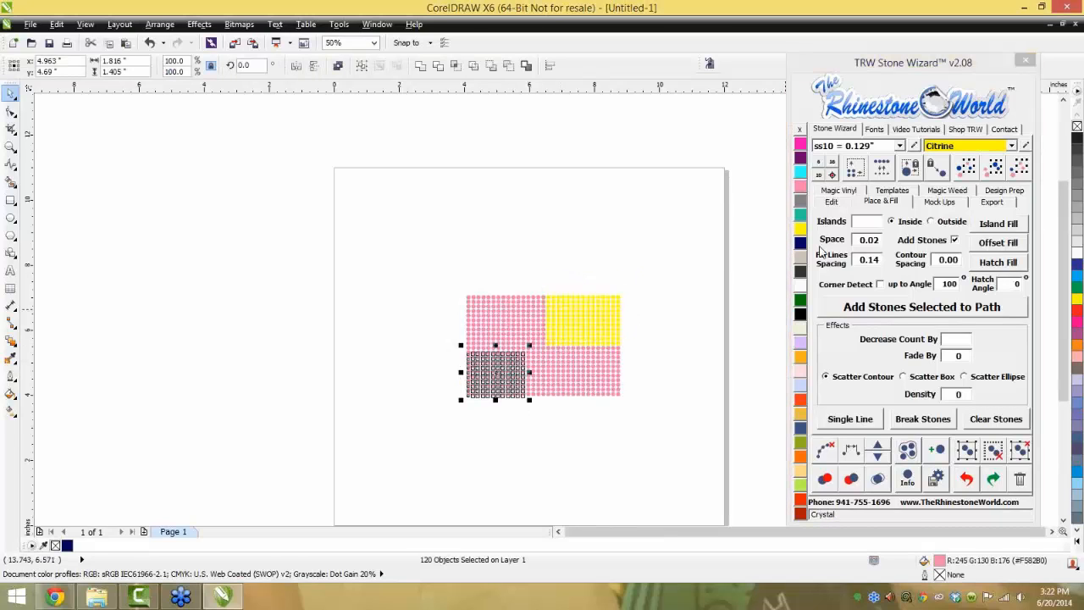
{"action": "left_click", "coordinate": [801, 229]}
{"action": "left_click", "coordinate": [670, 318]}
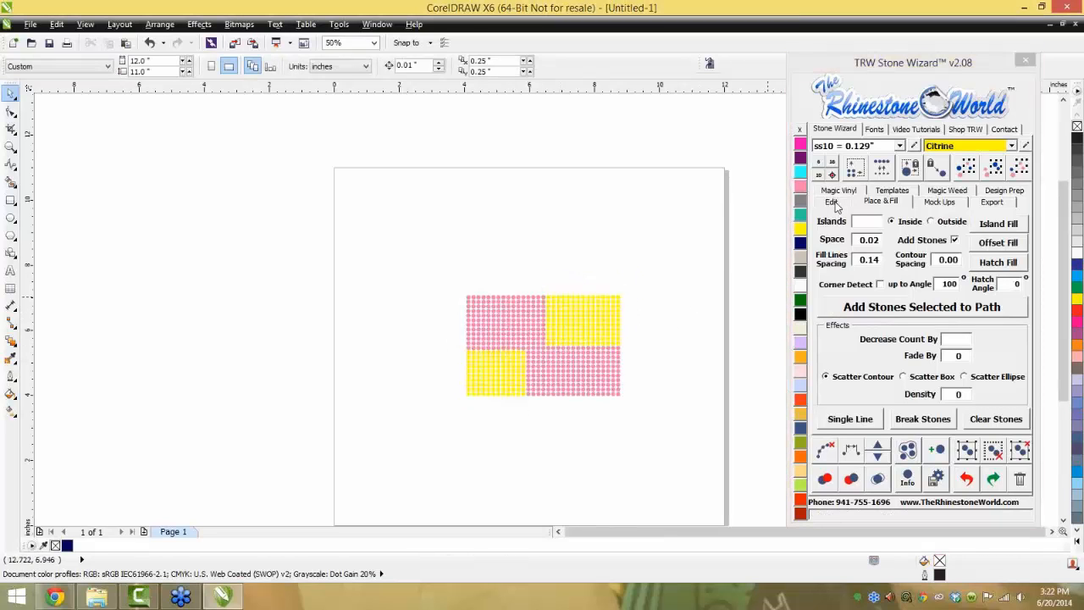
Select all Citrine stones in the hatch fill by matching the color of one Citrine stone
{"action": "left_click", "coordinate": [833, 203]}
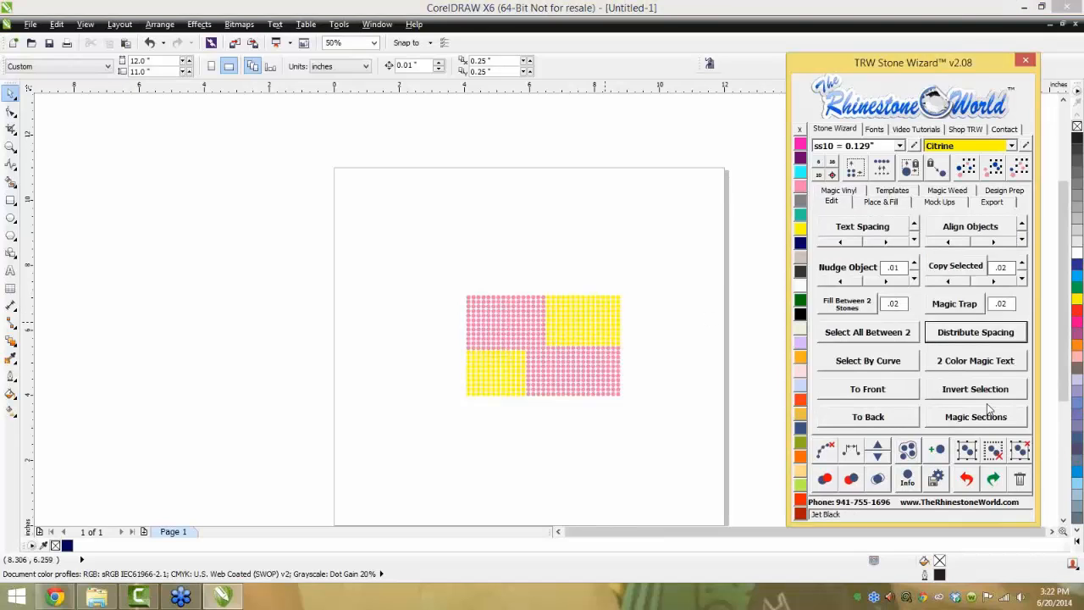
{"action": "left_click", "coordinate": [608, 323]}
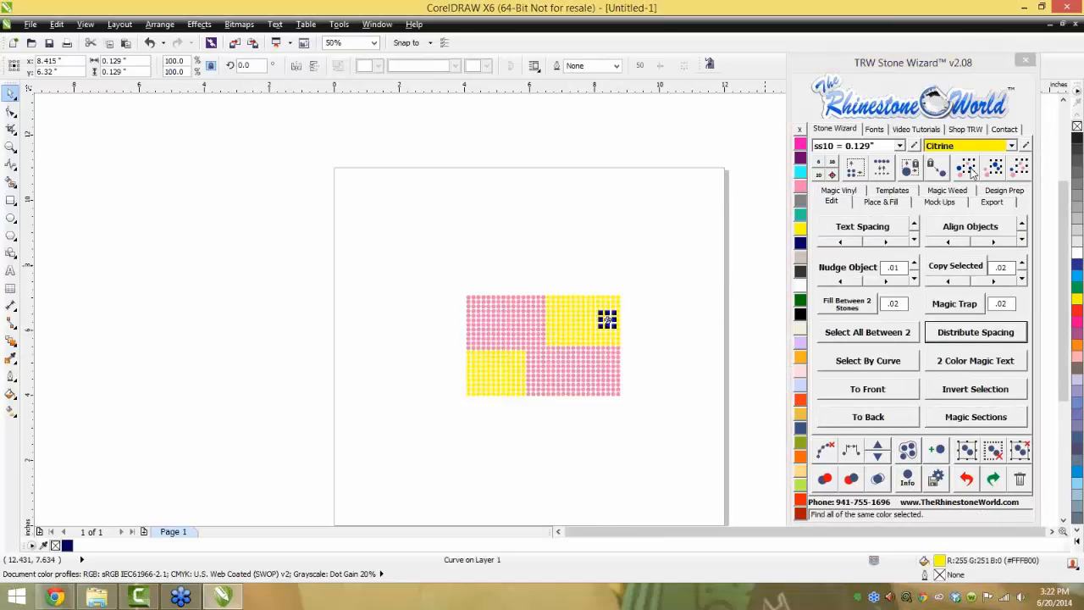
{"action": "left_click", "coordinate": [969, 168]}
{"action": "left_click", "coordinate": [581, 324]}
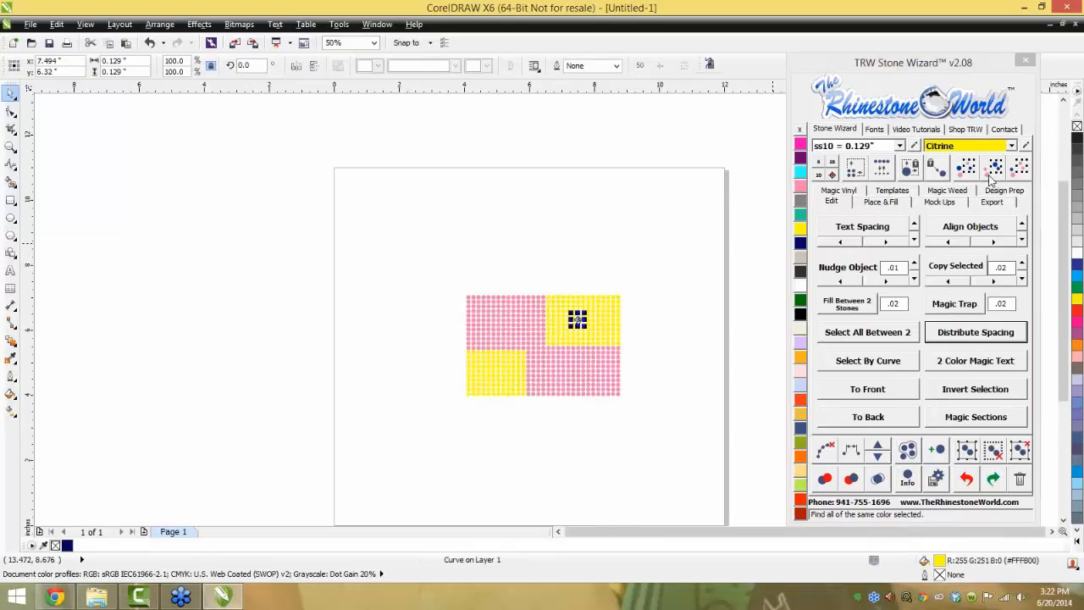
{"action": "left_click", "coordinate": [993, 170]}
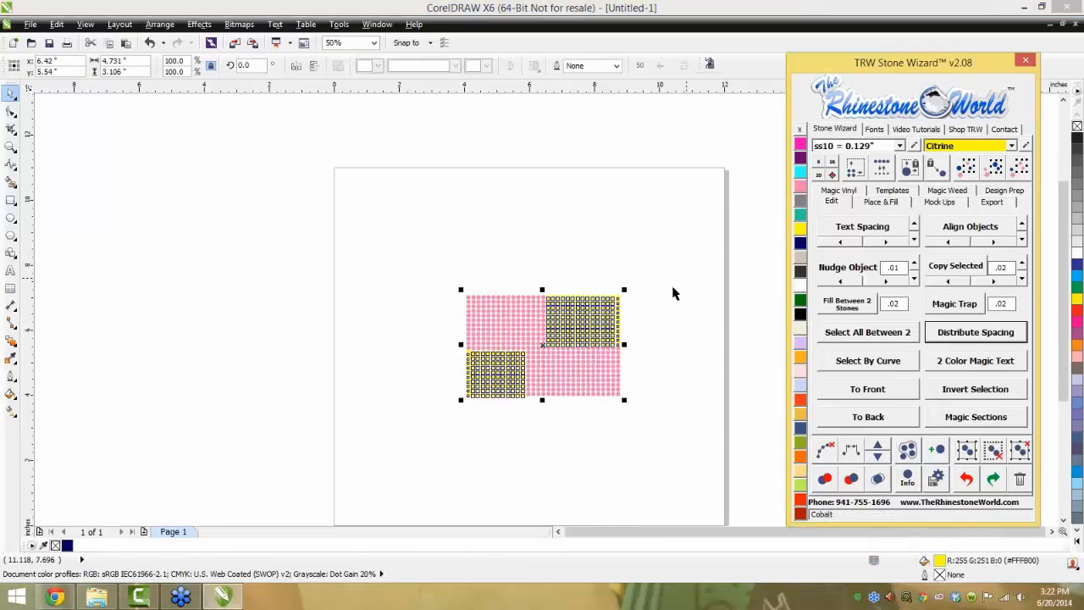
Invert the selection to the pink stones, try moving them upward, and undo the move
{"action": "left_click", "coordinate": [1000, 391]}
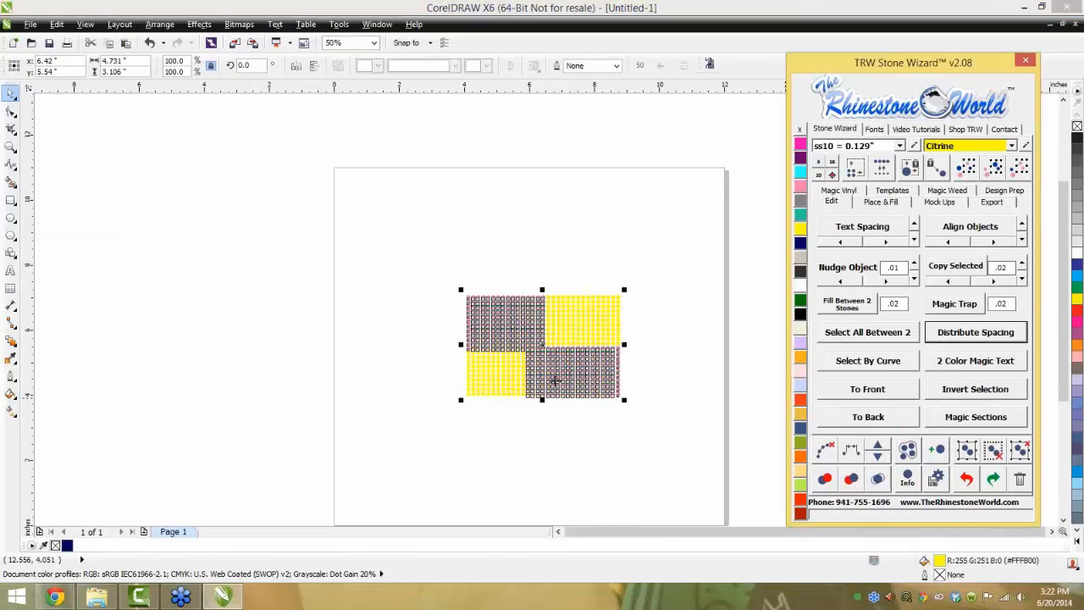
{"action": "left_click_drag", "start_coordinate": [567, 349], "coordinate": [554, 232]}
{"action": "key", "text": "ctrl+z"}
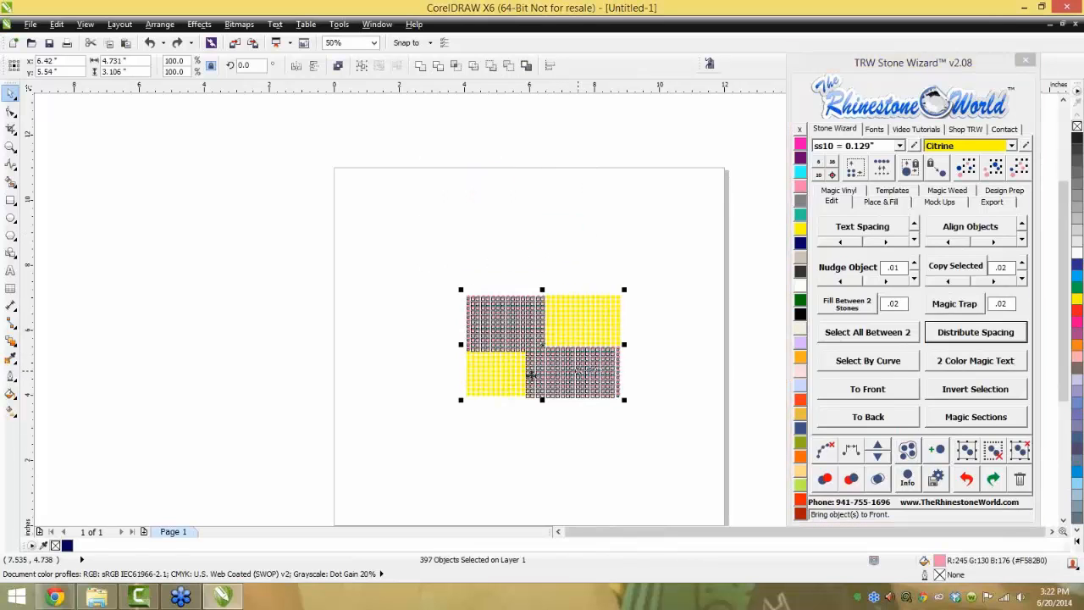
Invert the selection back to the Citrine stones, try moving them up and to the right, and undo the move
{"action": "left_click", "coordinate": [955, 394]}
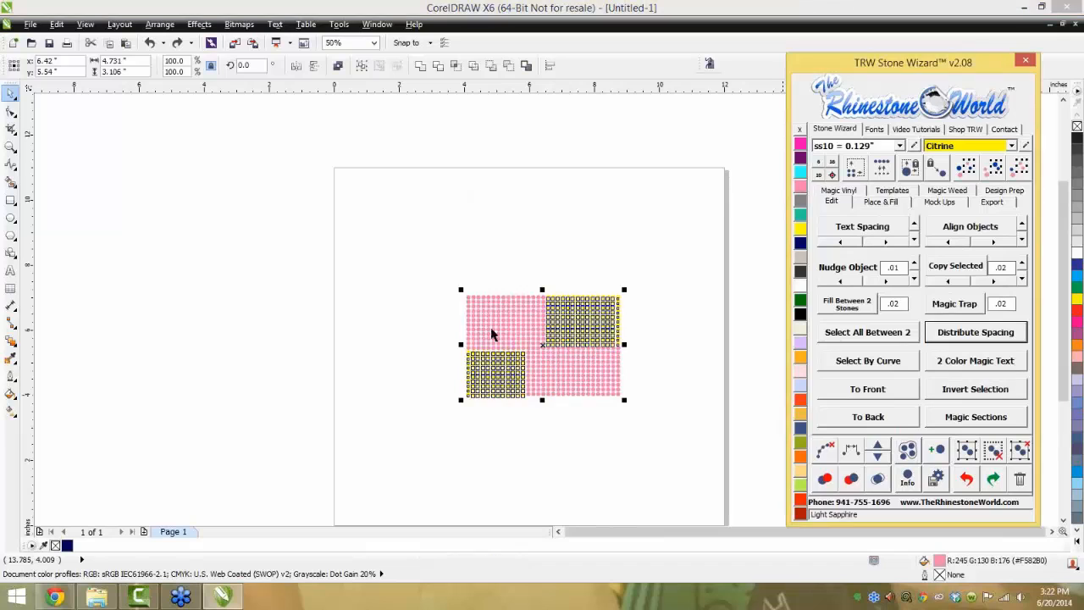
{"action": "left_click_drag", "start_coordinate": [555, 325], "coordinate": [612, 232]}
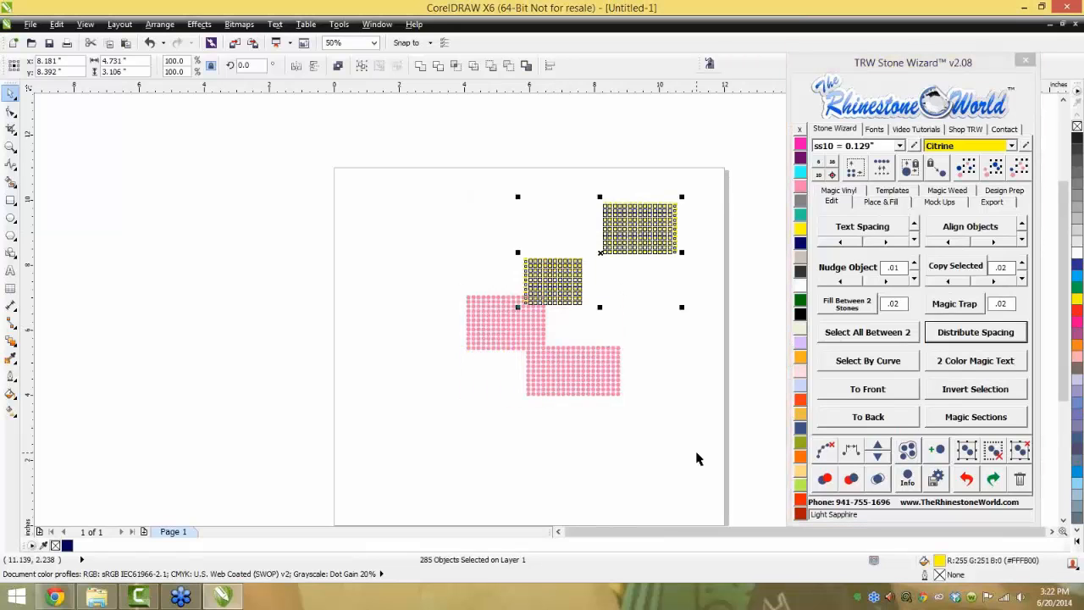
{"action": "key", "text": "ctrl+z"}
Delete the entire block of pink and Citrine stones
{"action": "left_click", "coordinate": [695, 435]}
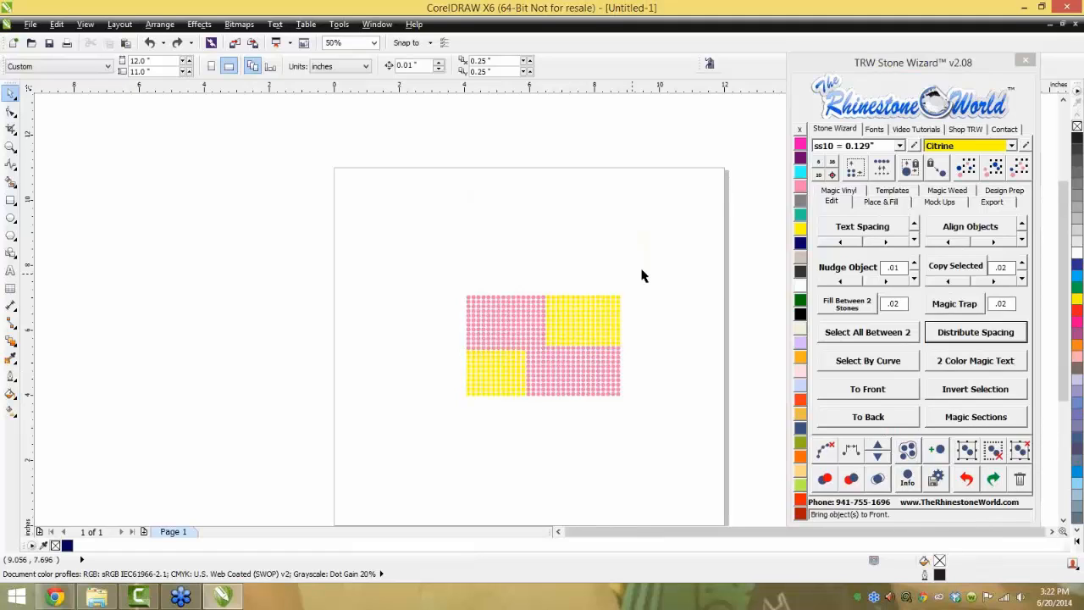
{"action": "left_click_drag", "start_coordinate": [641, 274], "coordinate": [416, 416]}
{"action": "key", "text": "Delete"}
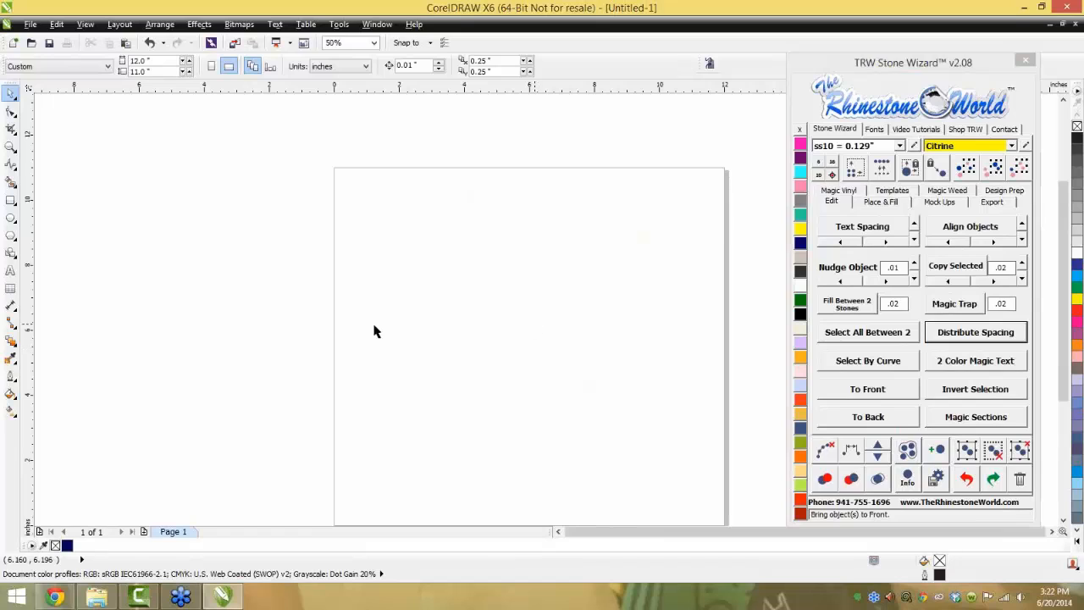
Draw a tall rectangle and a wider second rectangle overlapping its lower-right corner
{"action": "left_click", "coordinate": [11, 200]}
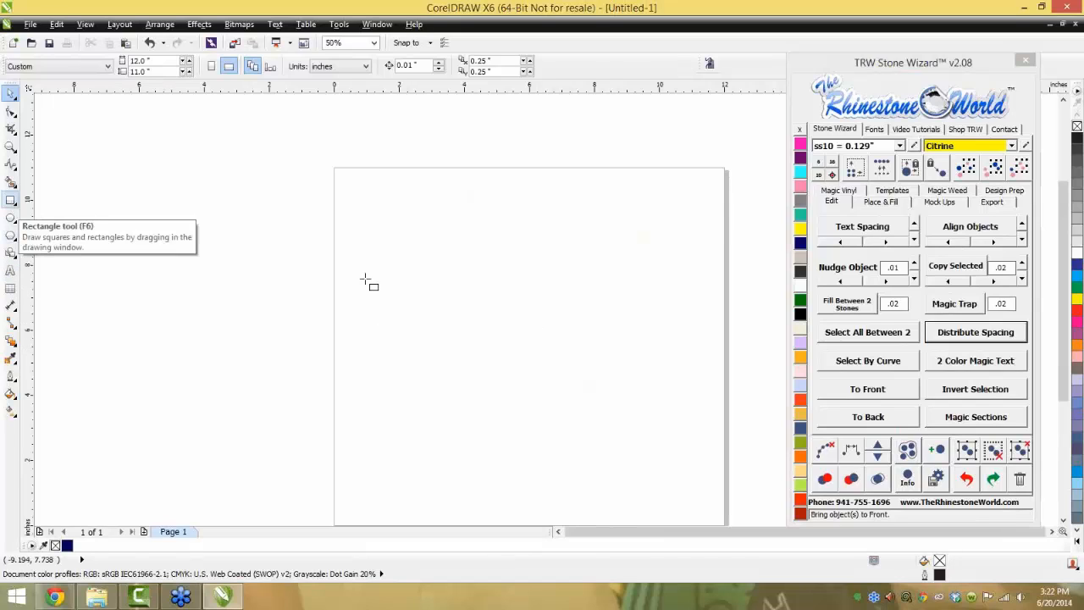
{"action": "left_click_drag", "start_coordinate": [418, 283], "coordinate": [494, 381]}
{"action": "left_click_drag", "start_coordinate": [580, 323], "coordinate": [461, 429]}
{"action": "key", "text": "space"}
Scale the rectangle pair to about 3.56 × 3.28 inches overall and arrange three copies at the page's upper left, upper right and lower right
{"action": "left_click_drag", "start_coordinate": [385, 257], "coordinate": [371, 231]}
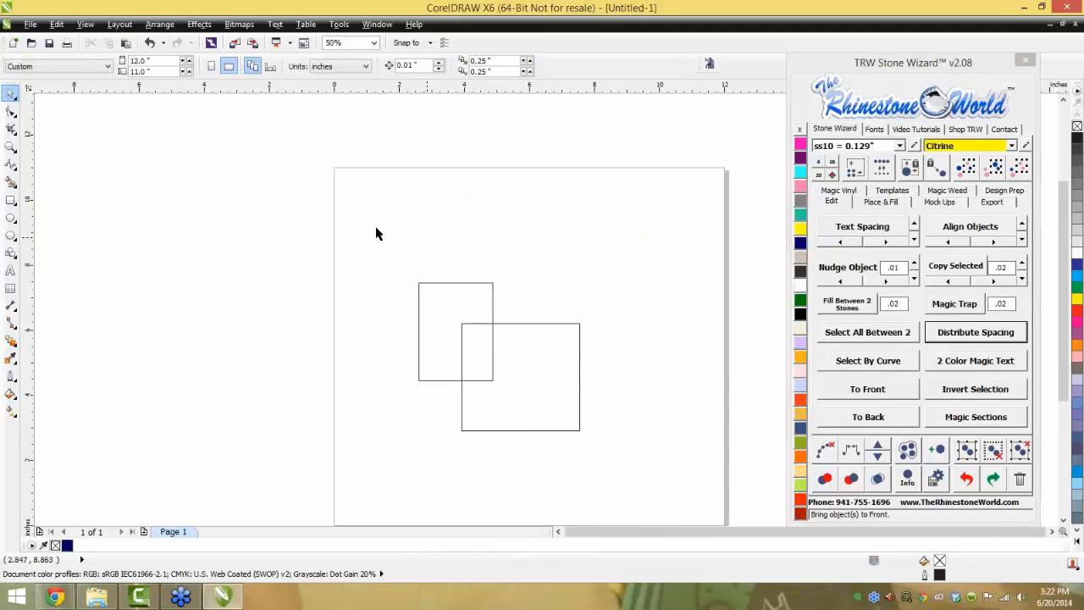
{"action": "left_click_drag", "start_coordinate": [606, 447], "coordinate": [538, 392]}
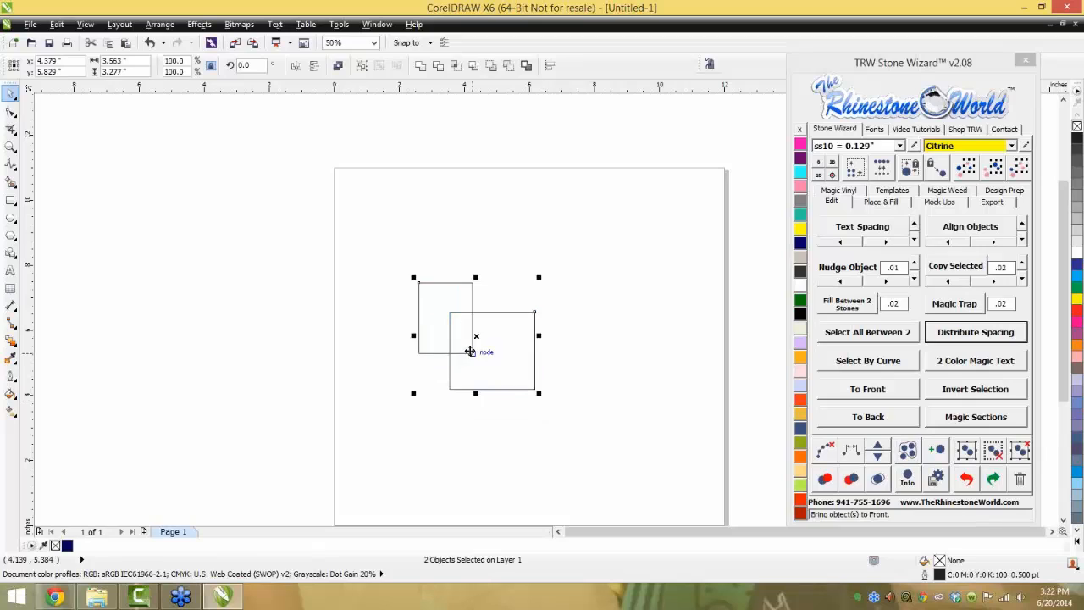
{"action": "left_click_drag", "start_coordinate": [472, 351], "coordinate": [610, 432]}
{"action": "left_click", "coordinate": [525, 399]}
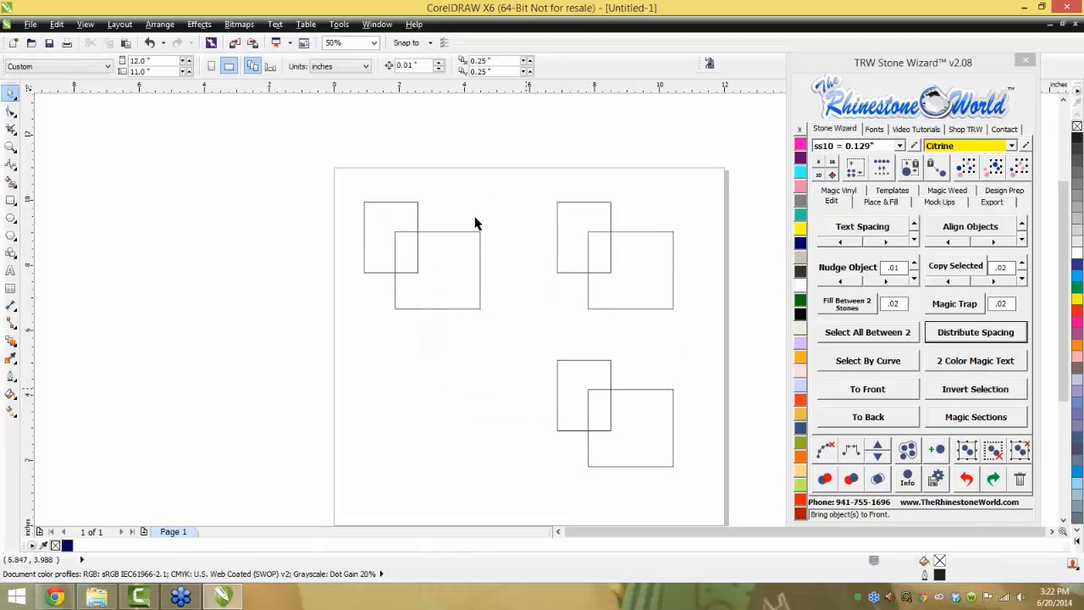
Add ss10 Amethyst stones with 0.02 spacing along the outlines of the upper-left rectangle pair
{"action": "left_click_drag", "start_coordinate": [498, 167], "coordinate": [332, 345]}
{"action": "left_click", "coordinate": [881, 201]}
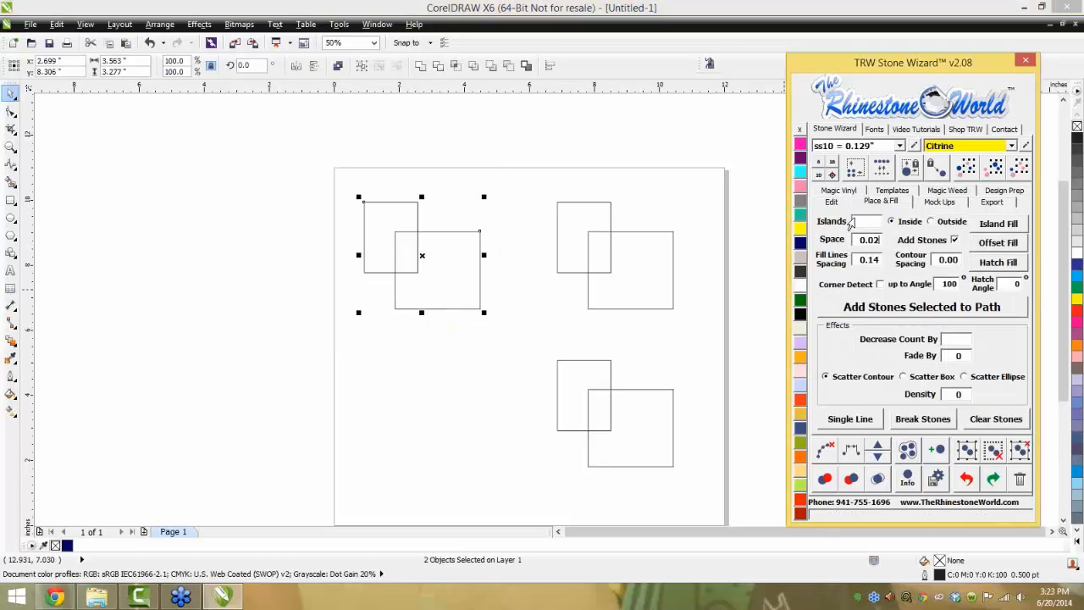
{"action": "left_click", "coordinate": [747, 212]}
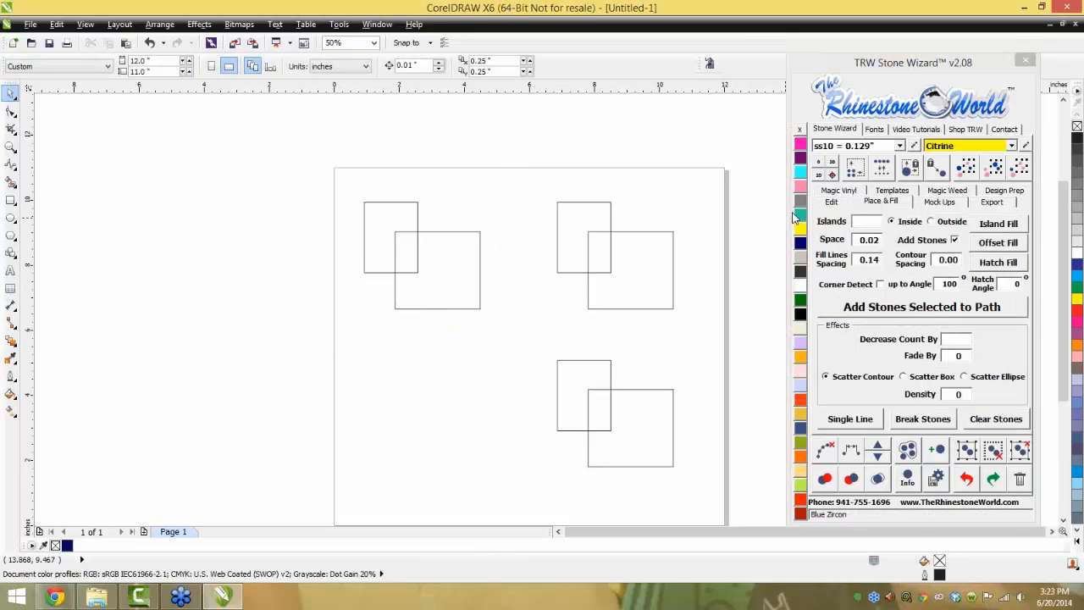
{"action": "left_click", "coordinate": [801, 160]}
{"action": "left_click_drag", "start_coordinate": [351, 350], "coordinate": [511, 163]}
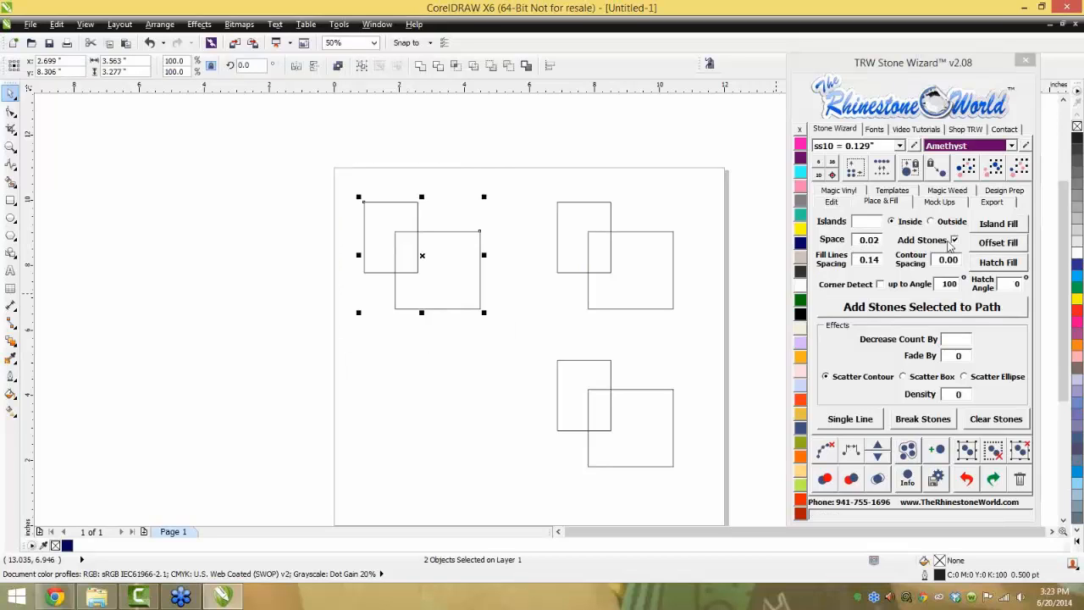
{"action": "left_click", "coordinate": [920, 308]}
{"action": "left_click", "coordinate": [379, 222]}
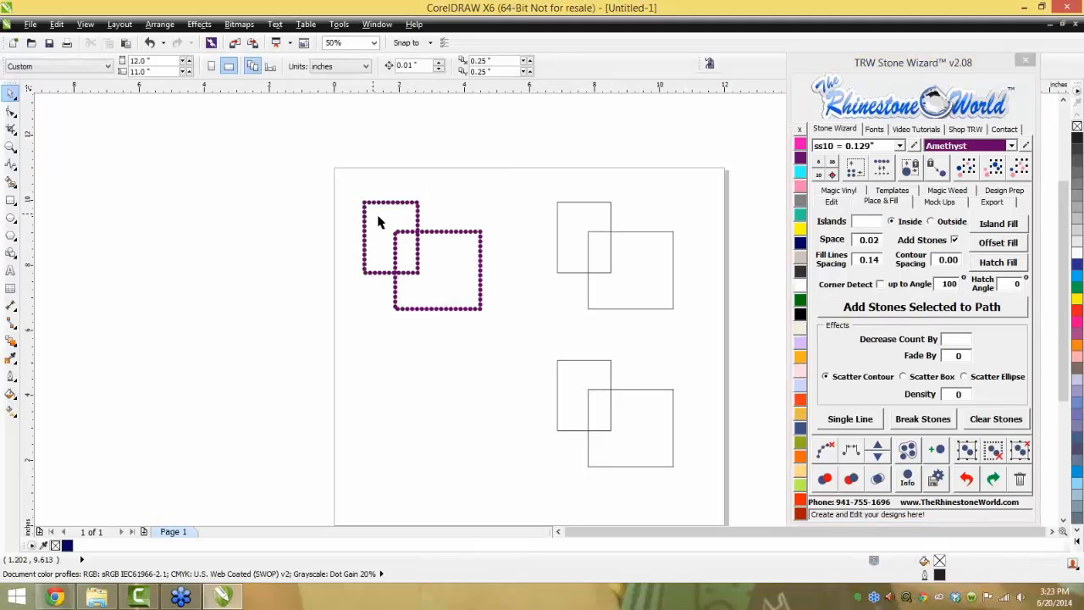
Examine how the Amethyst stones sit at the corners and crossings of the two rectangle outlines
{"action": "scroll", "coordinate": [378, 222], "scroll_direction": "up", "scroll_amount": 2}
{"action": "scroll", "coordinate": [450, 187], "scroll_direction": "up", "scroll_amount": 6}
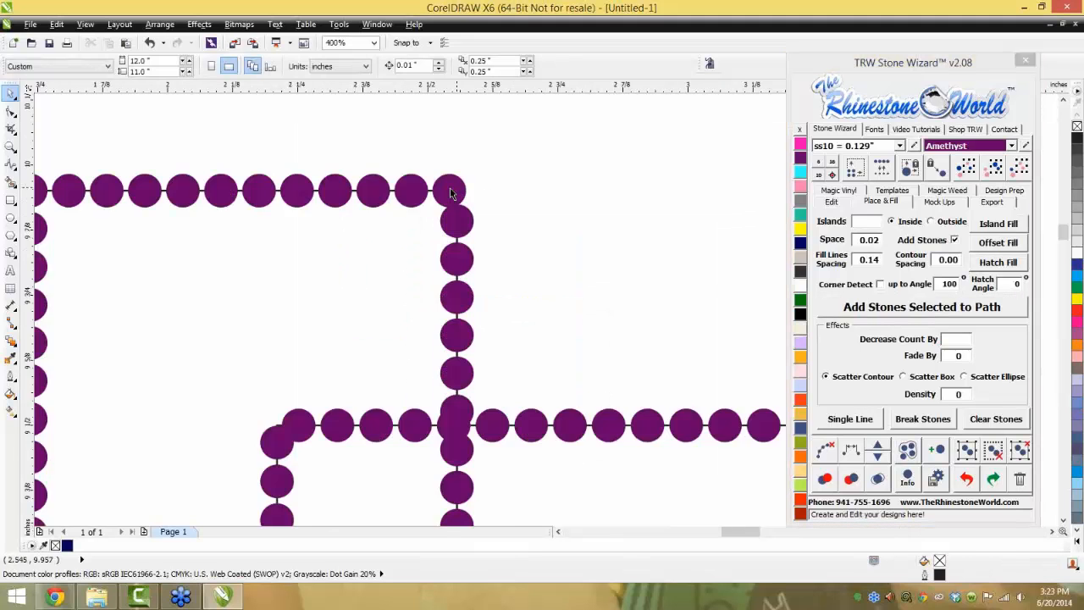
{"action": "scroll", "coordinate": [449, 252], "scroll_direction": "down", "scroll_amount": 3}
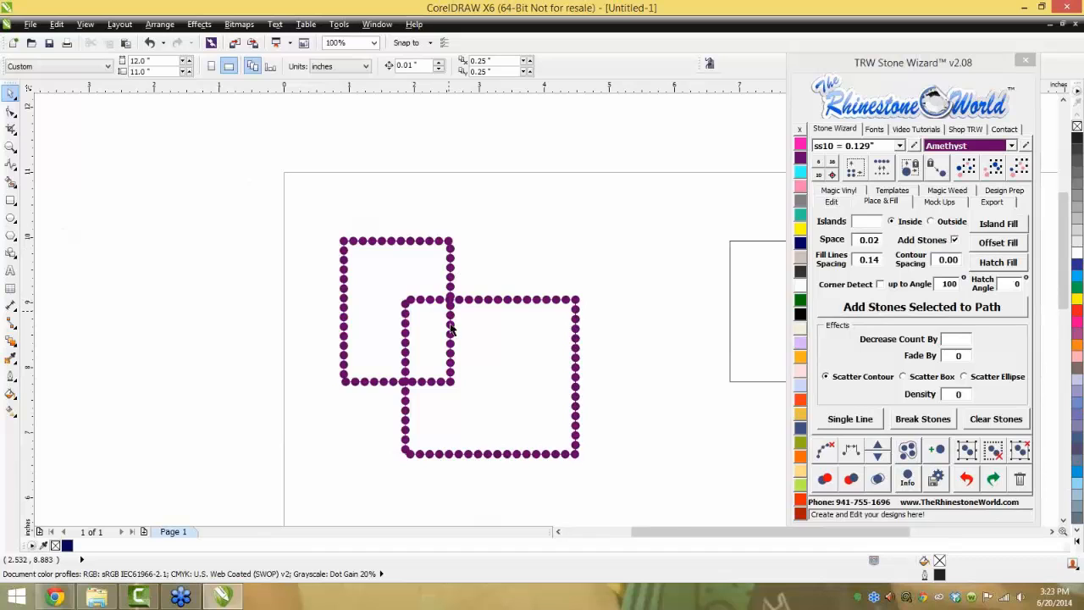
{"action": "scroll", "coordinate": [451, 314], "scroll_direction": "up", "scroll_amount": 1}
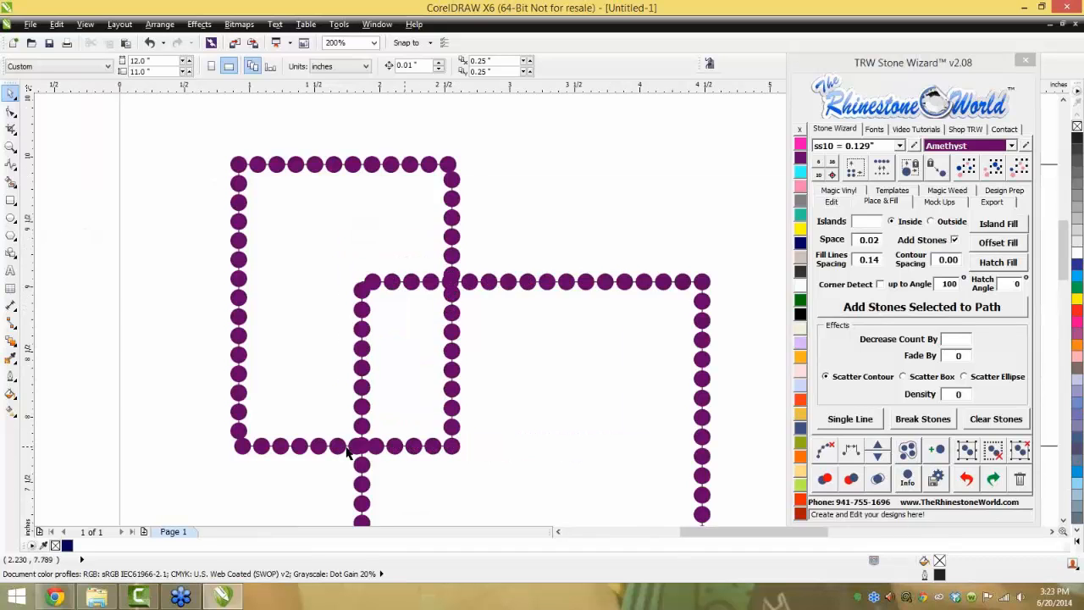
{"action": "scroll", "coordinate": [360, 456], "scroll_direction": "up", "scroll_amount": 2}
{"action": "scroll", "coordinate": [380, 395], "scroll_direction": "down", "scroll_amount": 2}
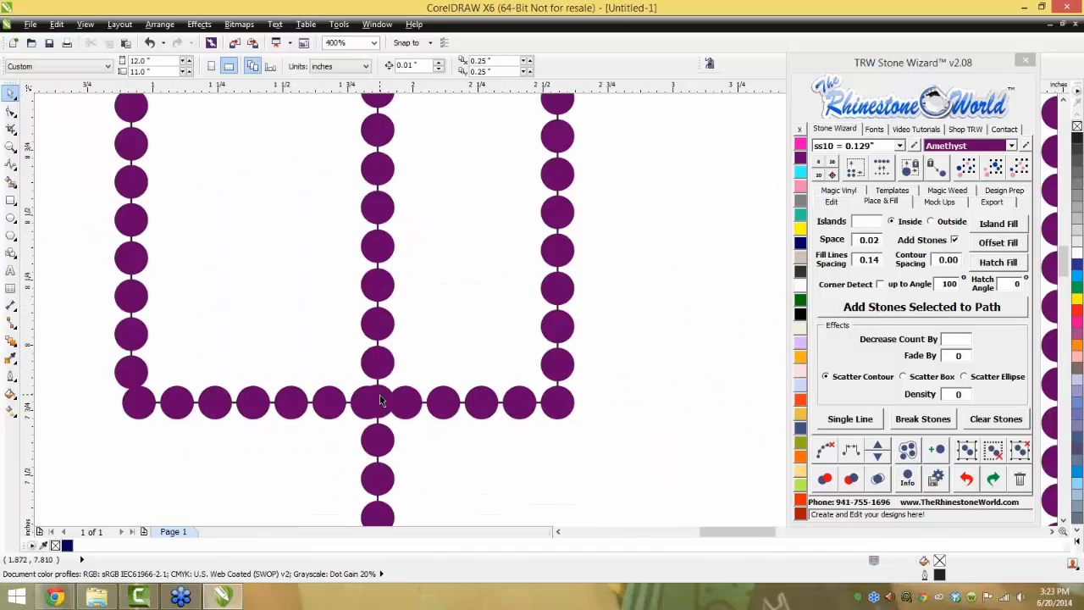
{"action": "scroll", "coordinate": [391, 242], "scroll_direction": "down", "scroll_amount": 3}
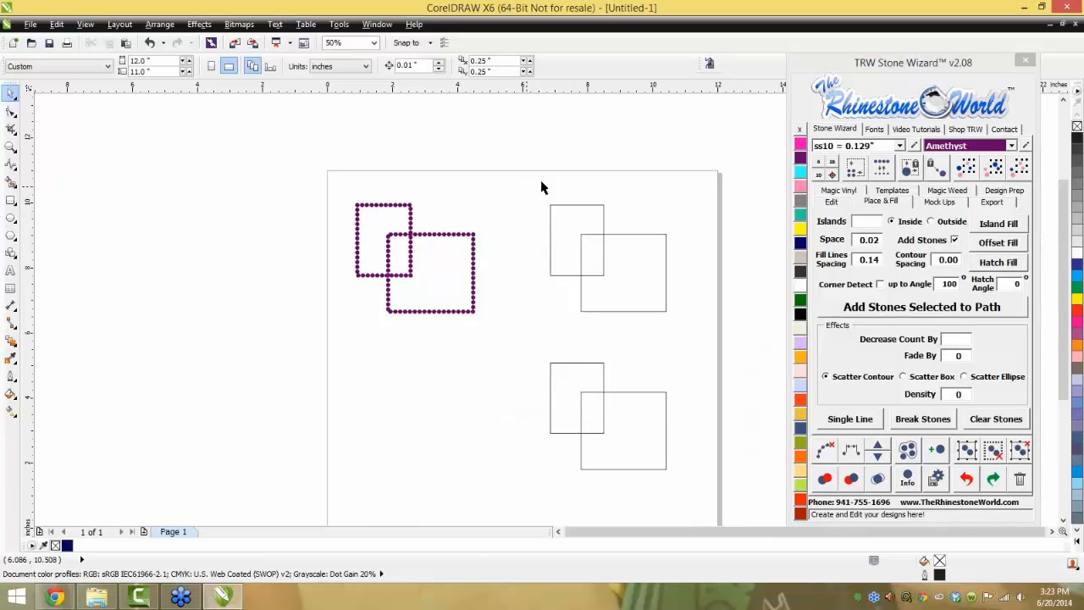
Add ss10 Amethyst stones with 0.02 spacing to the upper-right rectangle pair with Corner Detect enabled up to 100°
{"action": "left_click_drag", "start_coordinate": [533, 180], "coordinate": [700, 336]}
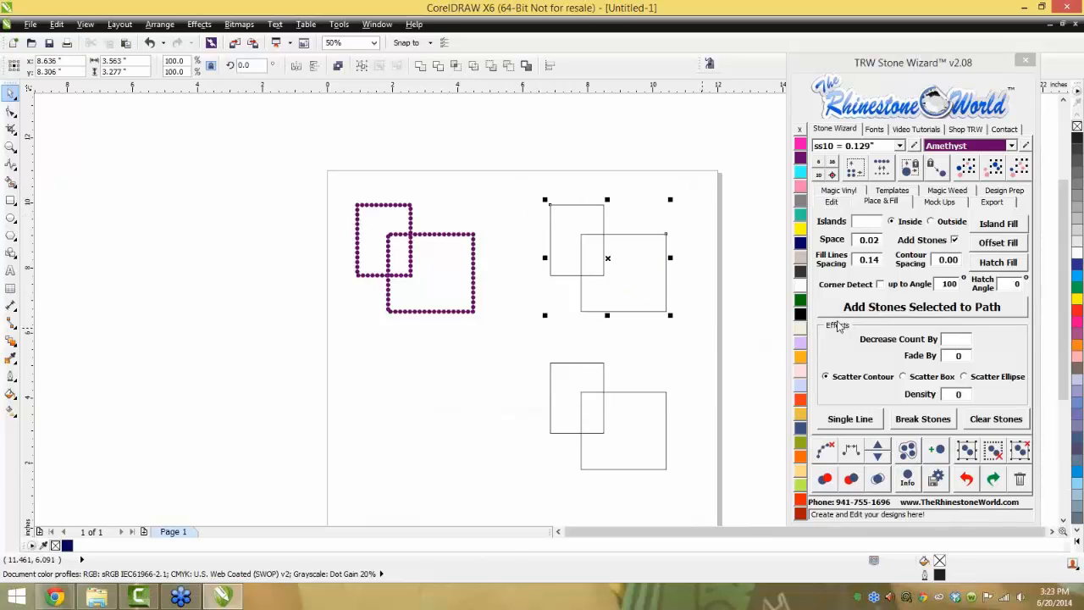
{"action": "left_click", "coordinate": [881, 285]}
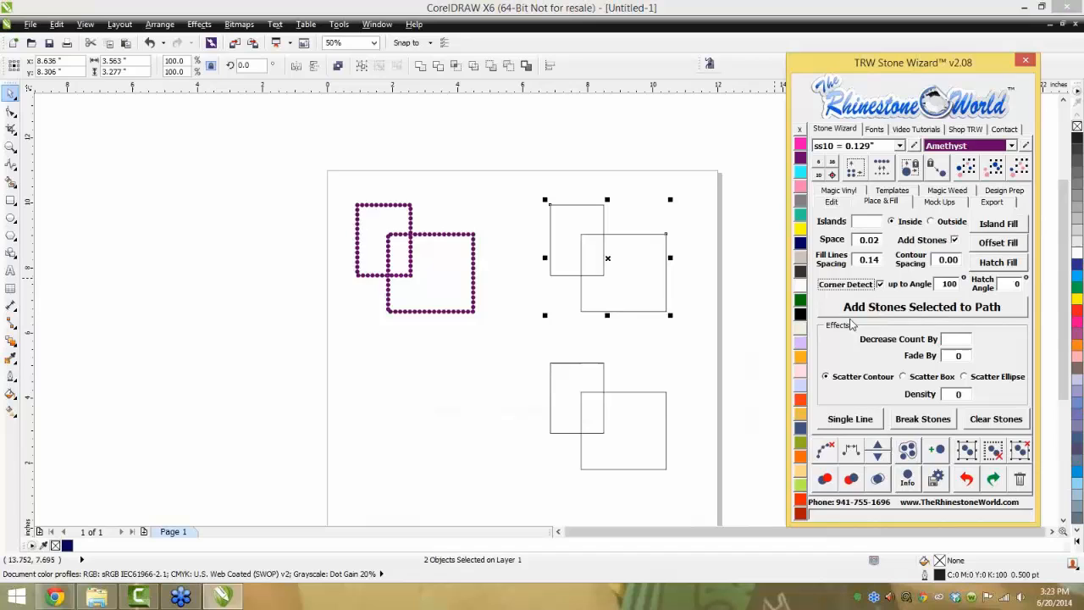
{"action": "left_click", "coordinate": [965, 308]}
{"action": "left_click", "coordinate": [687, 241]}
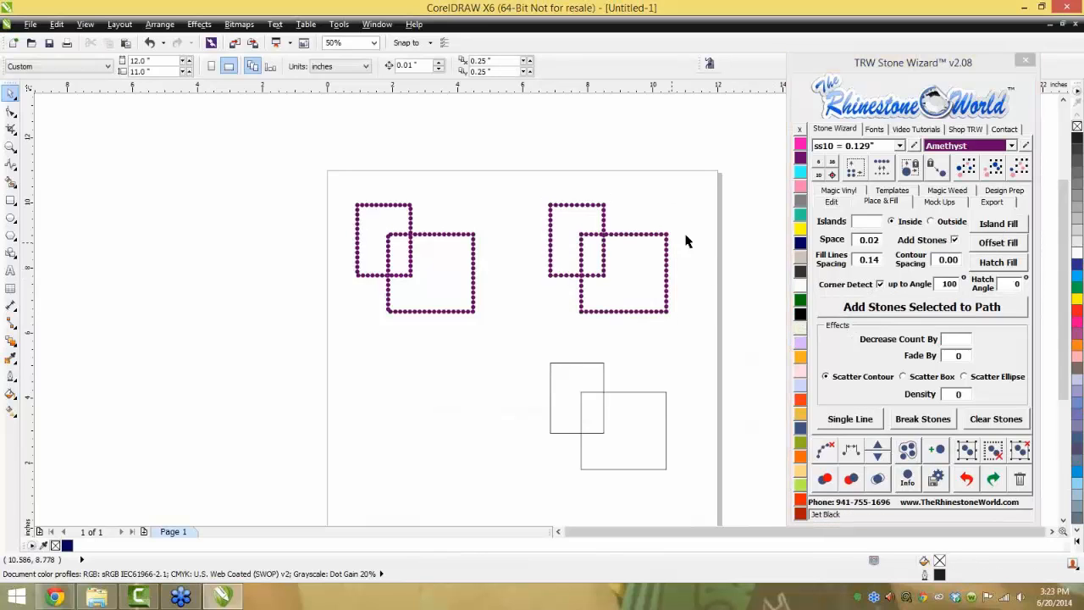
Compare the stones at the corners and crossings of the upper-left and upper-right rectangle pairs
{"action": "scroll", "coordinate": [410, 210], "scroll_direction": "up", "scroll_amount": 2}
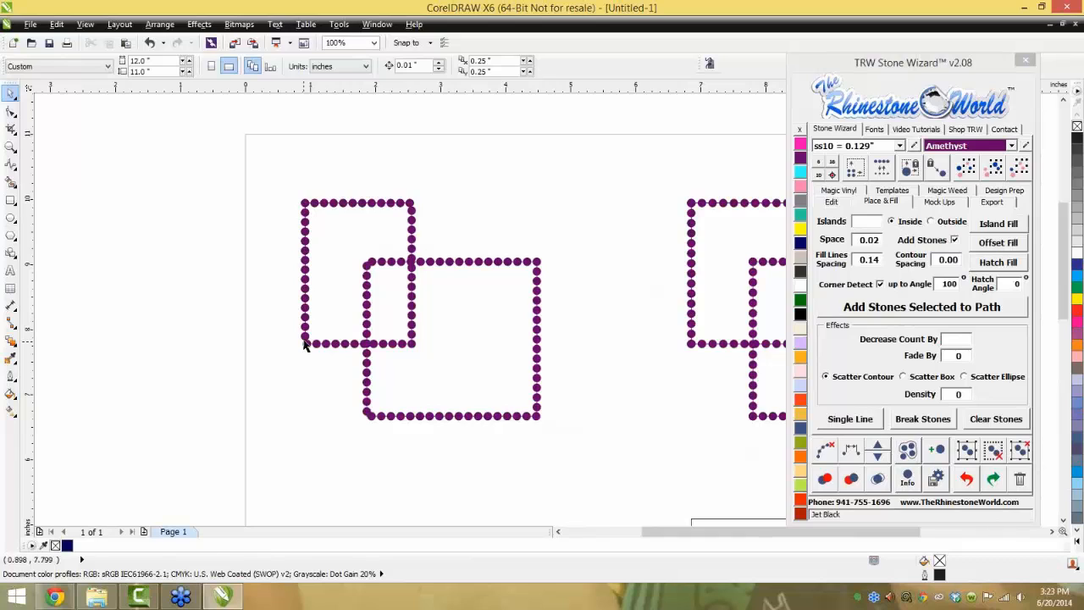
{"action": "scroll", "coordinate": [382, 401], "scroll_direction": "down", "scroll_amount": 2}
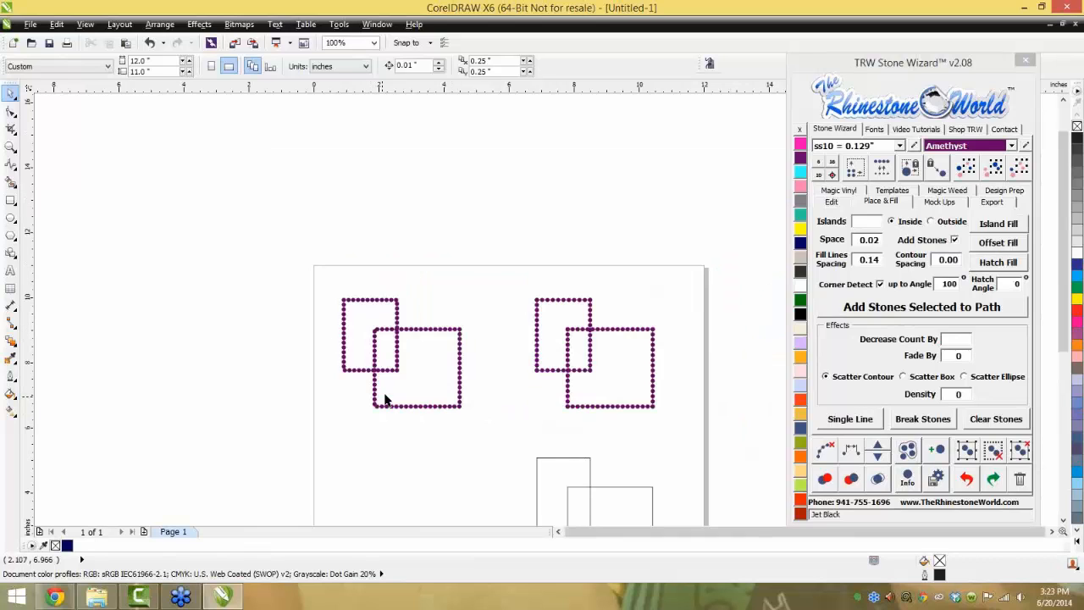
{"action": "scroll", "coordinate": [593, 346], "scroll_direction": "up", "scroll_amount": 2}
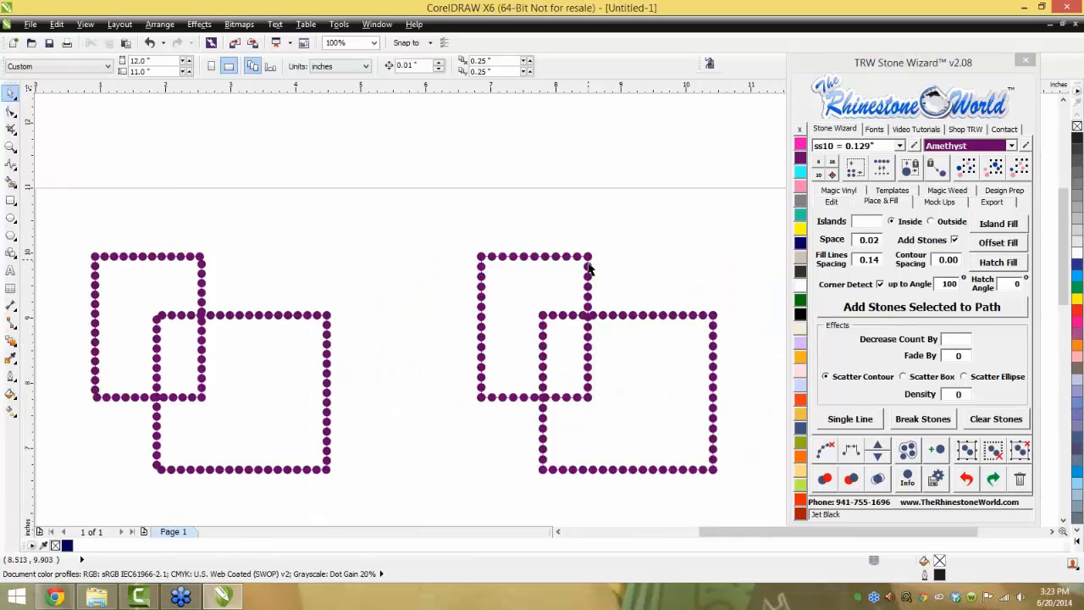
{"action": "scroll", "coordinate": [589, 269], "scroll_direction": "up", "scroll_amount": 2}
{"action": "scroll", "coordinate": [431, 269], "scroll_direction": "down", "scroll_amount": 2}
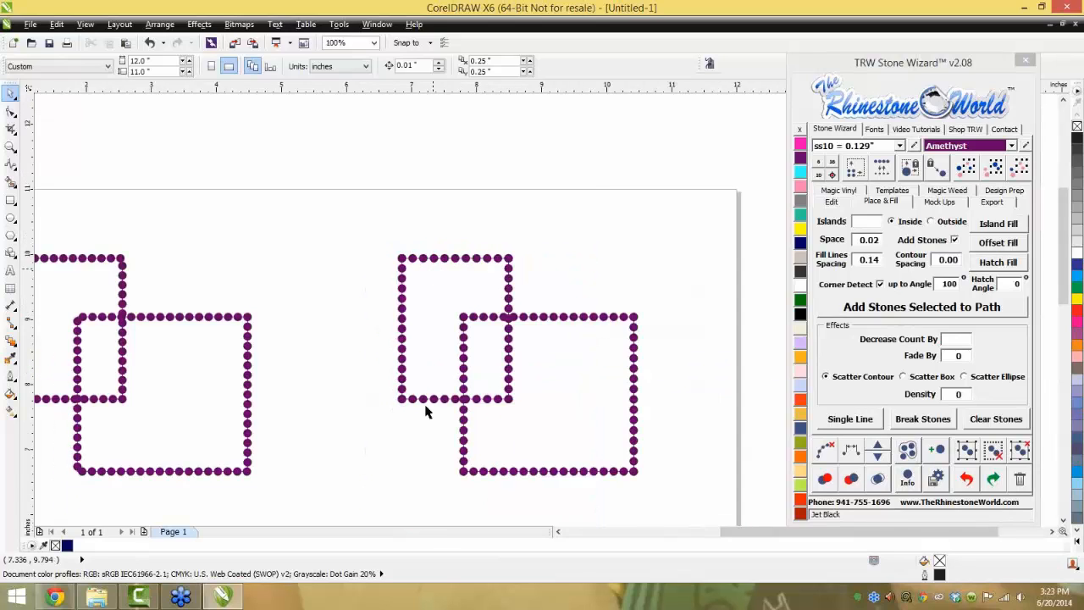
{"action": "scroll", "coordinate": [426, 412], "scroll_direction": "up", "scroll_amount": 1}
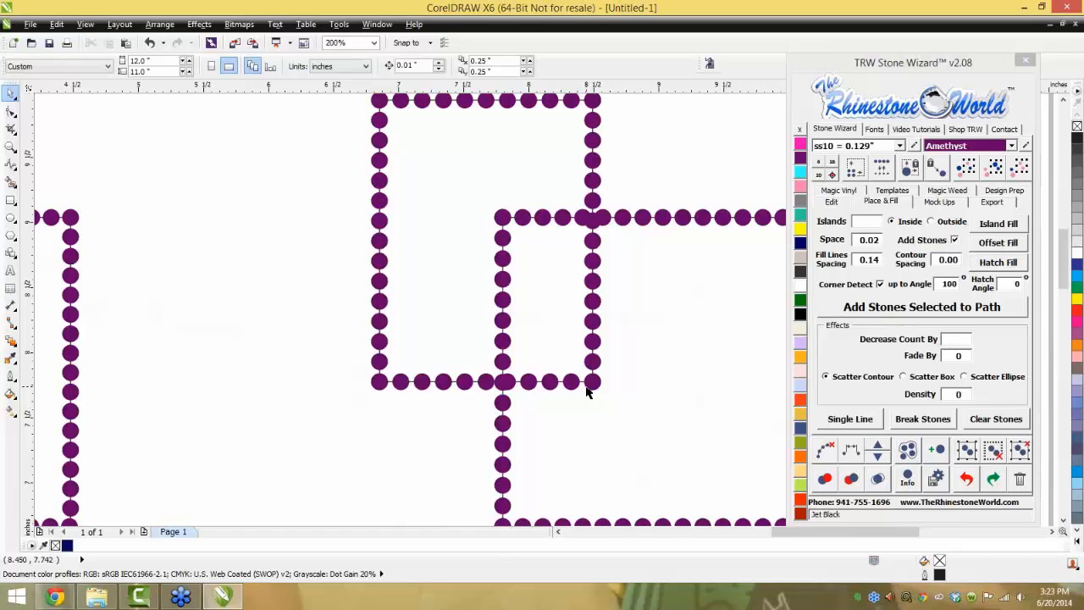
{"action": "scroll", "coordinate": [571, 375], "scroll_direction": "up", "scroll_amount": 2}
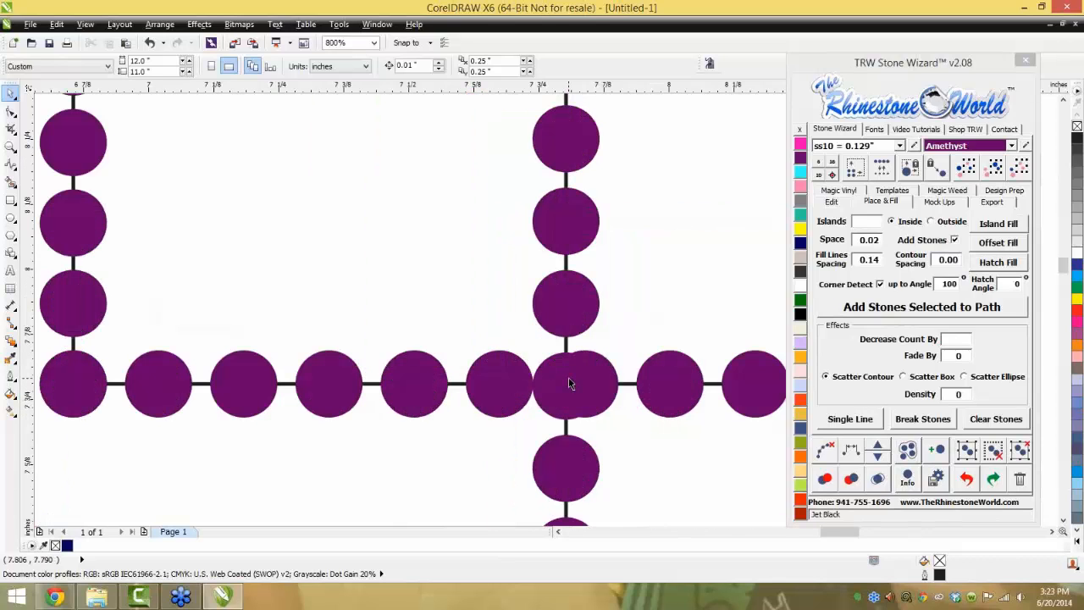
{"action": "scroll", "coordinate": [568, 379], "scroll_direction": "down", "scroll_amount": 2}
{"action": "scroll", "coordinate": [515, 356], "scroll_direction": "down", "scroll_amount": 3}
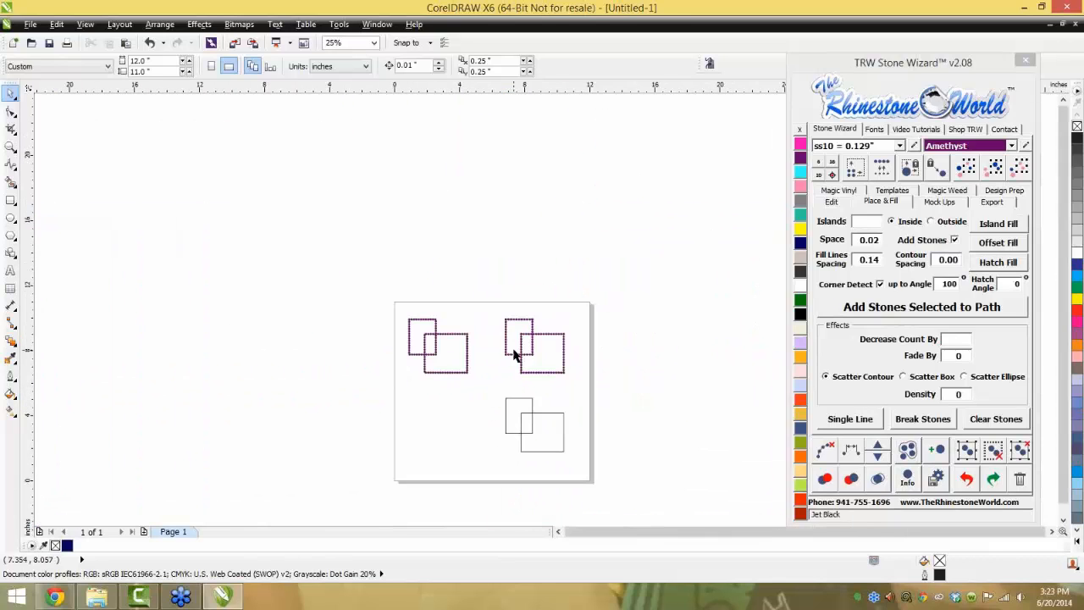
{"action": "scroll", "coordinate": [576, 475], "scroll_direction": "up", "scroll_amount": 1}
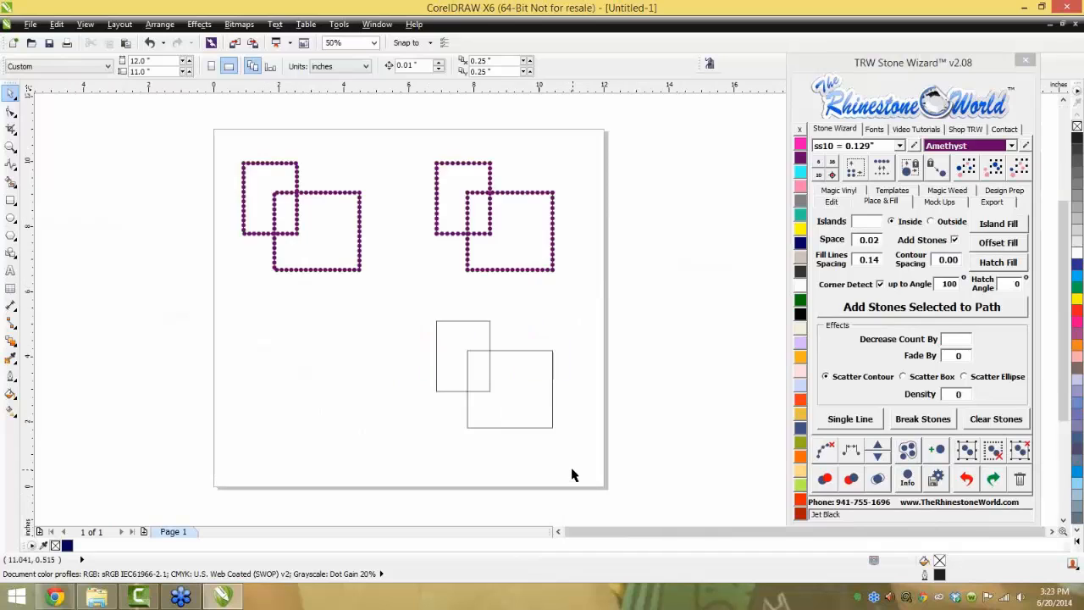
Break the lower-right rectangle pair at its intersections with Magic Sections and check the larger rectangle's outer section as a separate curve
{"action": "left_click", "coordinate": [831, 202]}
{"action": "left_click_drag", "start_coordinate": [598, 449], "coordinate": [405, 295]}
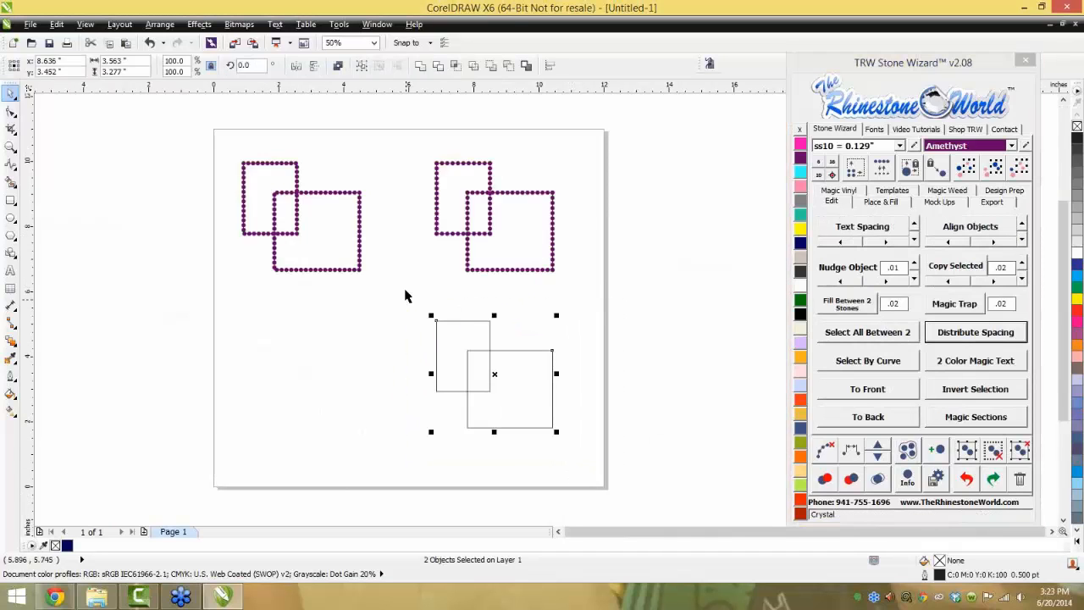
{"action": "left_click", "coordinate": [978, 420]}
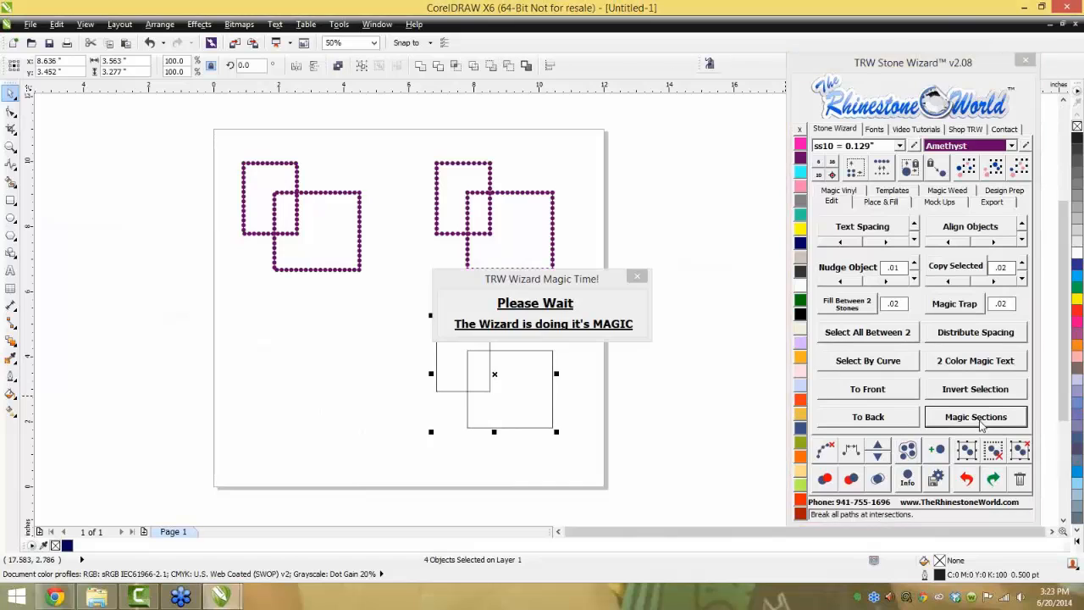
{"action": "left_click", "coordinate": [641, 280]}
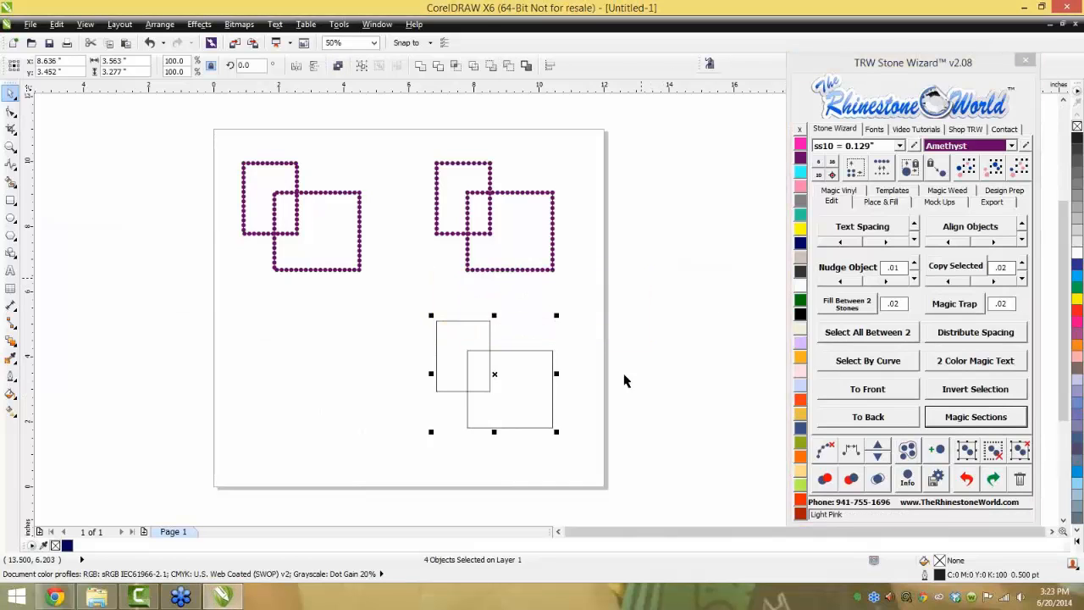
{"action": "left_click", "coordinate": [615, 378]}
{"action": "left_click_drag", "start_coordinate": [553, 370], "coordinate": [570, 378]}
{"action": "scroll", "coordinate": [508, 387], "scroll_direction": "up", "scroll_amount": 1}
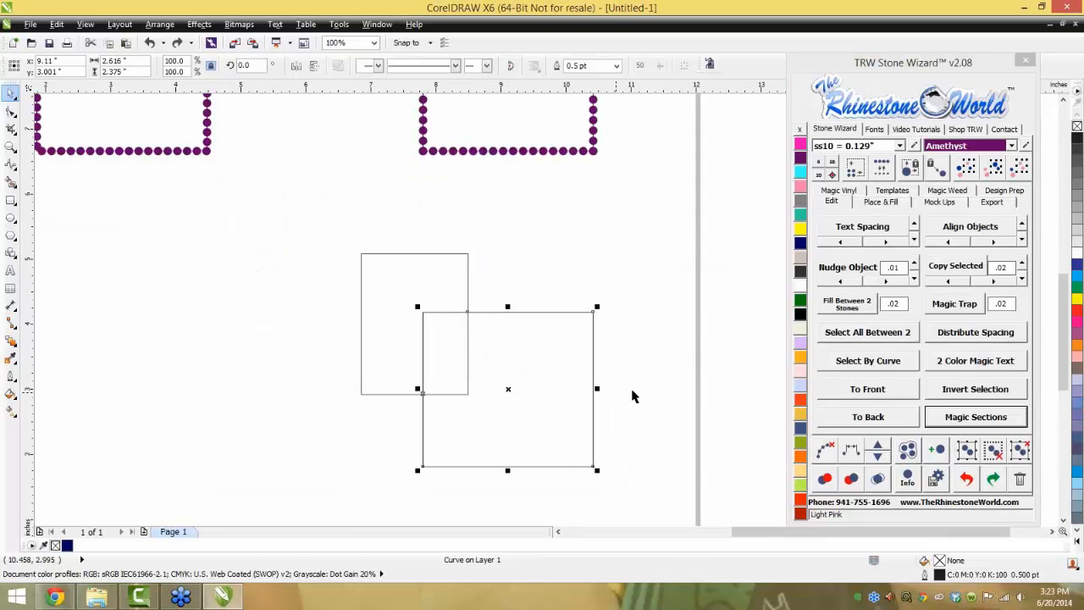
{"action": "left_click", "coordinate": [634, 395]}
{"action": "scroll", "coordinate": [634, 395], "scroll_direction": "down", "scroll_amount": 1}
Add ss10 Amethyst stones with 0.02 spacing and Corner Detect to all four sections of the lower-right rectangle pair
{"action": "left_click_drag", "start_coordinate": [650, 452], "coordinate": [475, 307]}
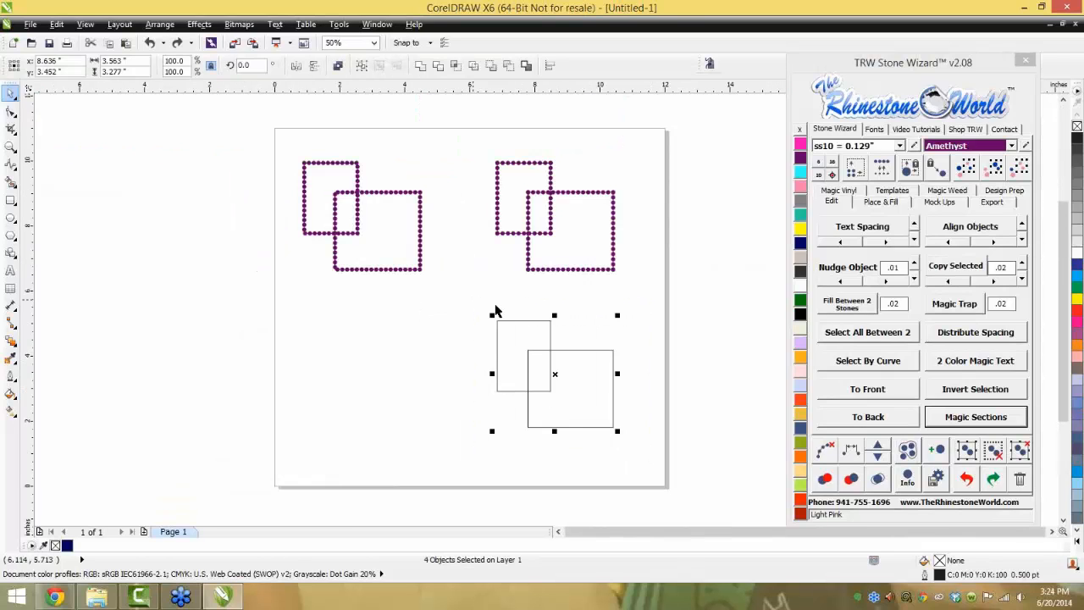
{"action": "left_click", "coordinate": [881, 202]}
{"action": "left_click", "coordinate": [915, 308]}
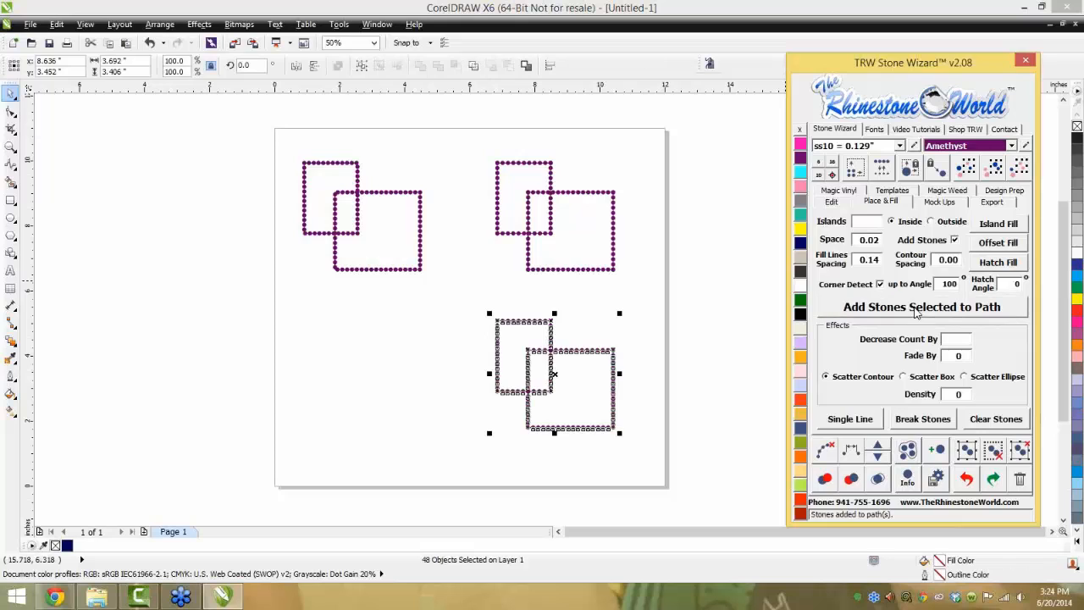
{"action": "left_click", "coordinate": [538, 411]}
Examine the stones at the lower-right pair's corners and crossings and compare them with the two upper pairs
{"action": "scroll", "coordinate": [547, 408], "scroll_direction": "up", "scroll_amount": 1}
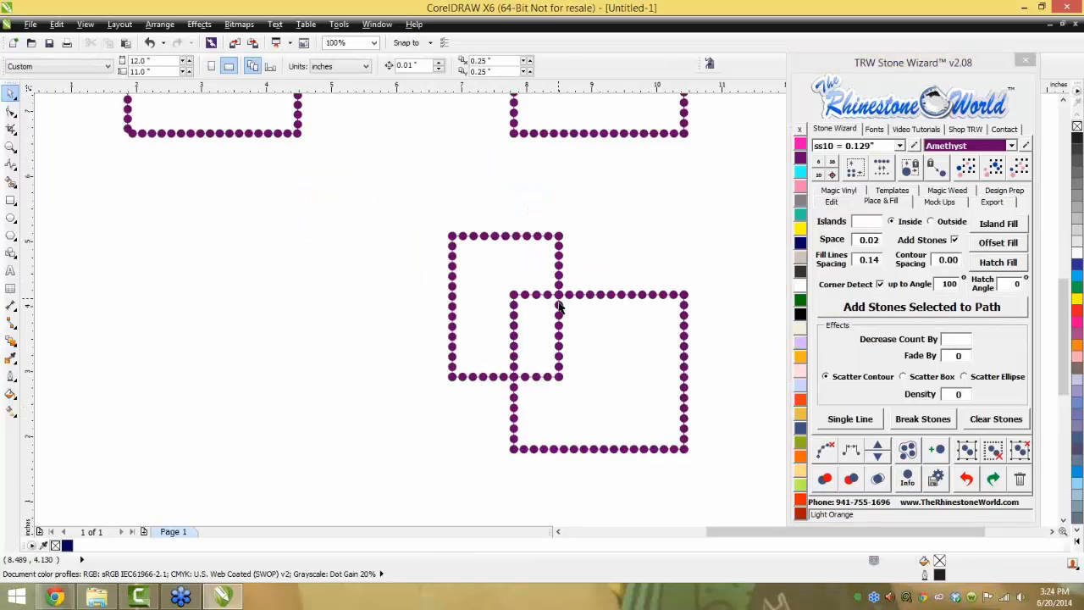
{"action": "scroll", "coordinate": [560, 292], "scroll_direction": "up", "scroll_amount": 1}
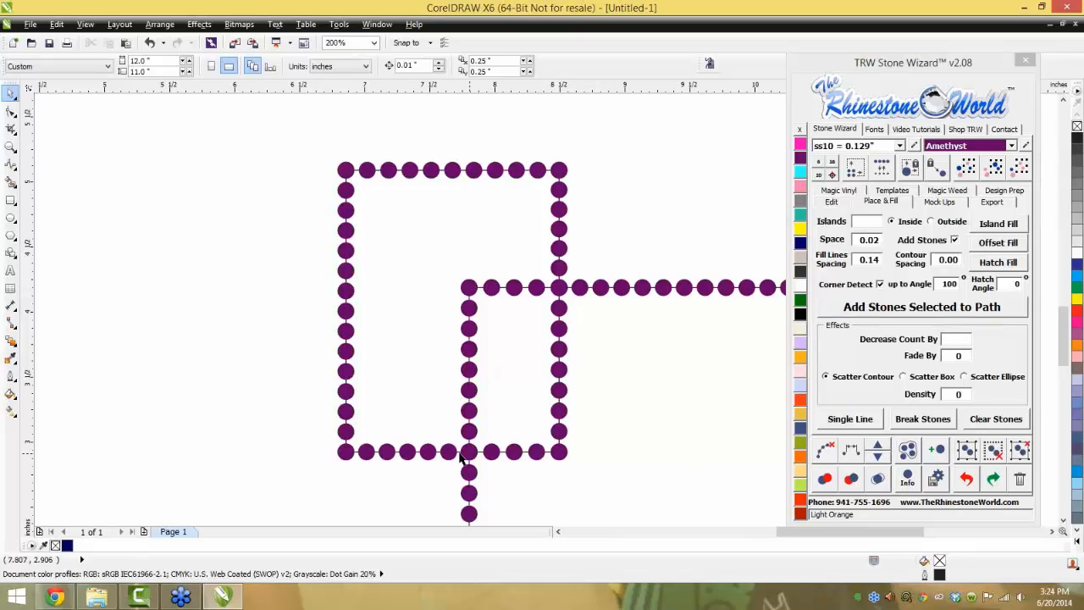
{"action": "scroll", "coordinate": [431, 333], "scroll_direction": "down", "scroll_amount": 2}
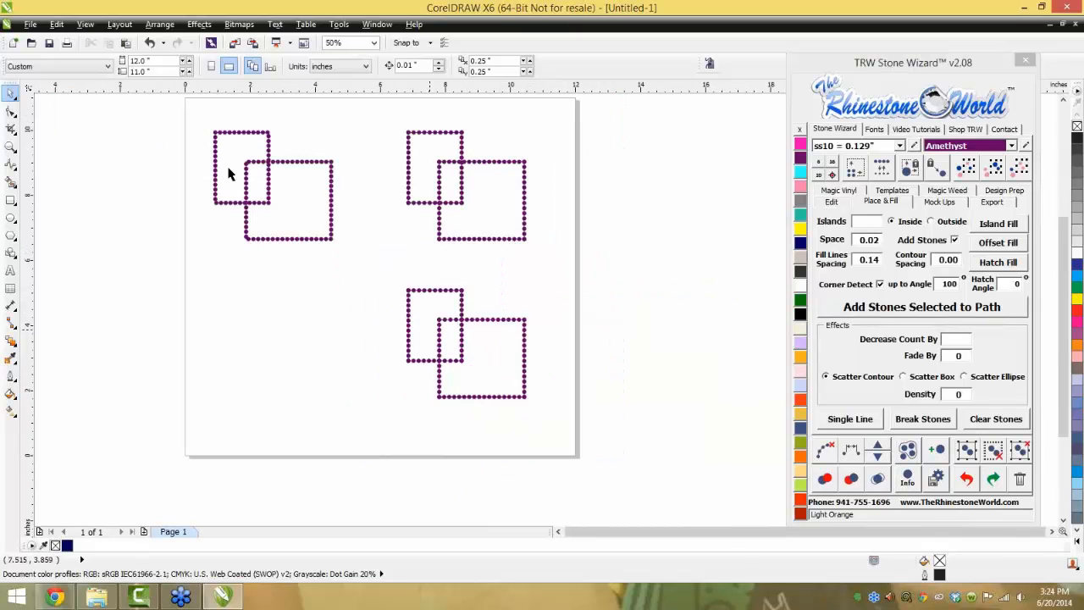
{"action": "scroll", "coordinate": [227, 154], "scroll_direction": "up", "scroll_amount": 1}
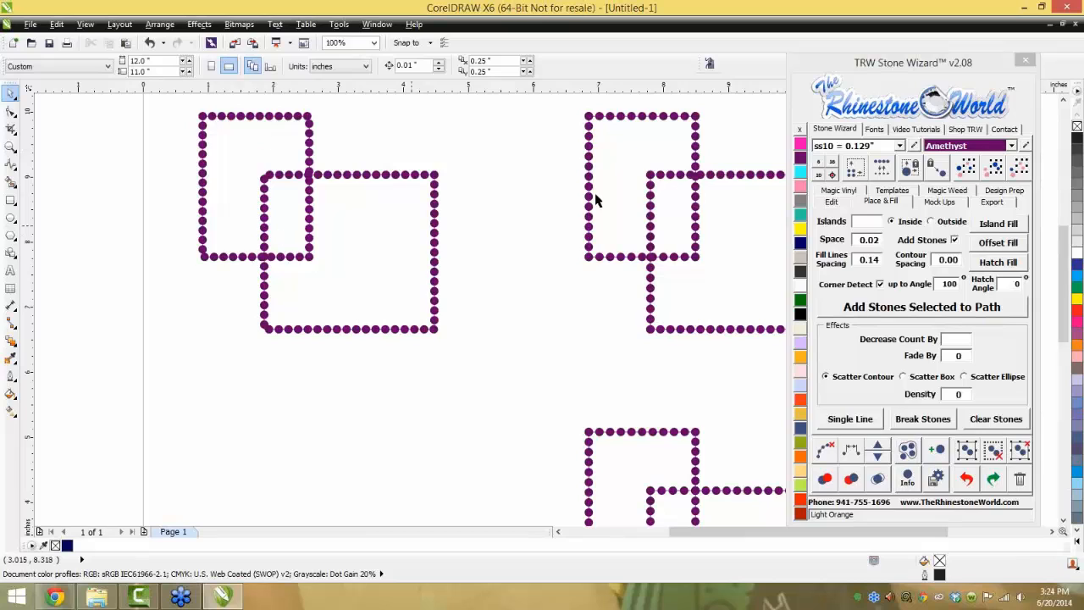
{"action": "scroll", "coordinate": [581, 200], "scroll_direction": "down", "scroll_amount": 1}
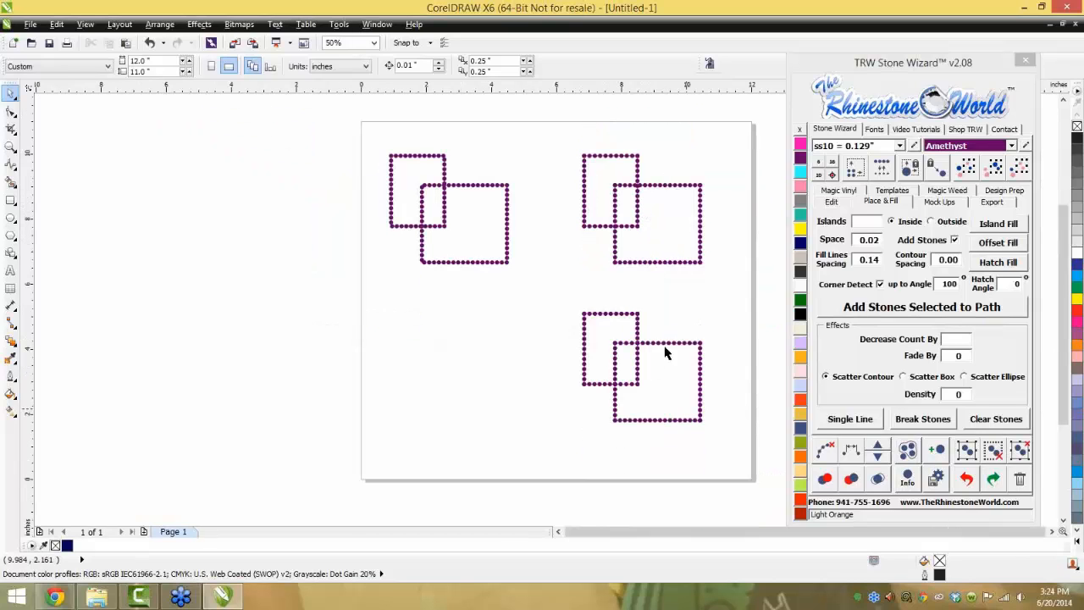
{"action": "scroll", "coordinate": [678, 390], "scroll_direction": "up", "scroll_amount": 1}
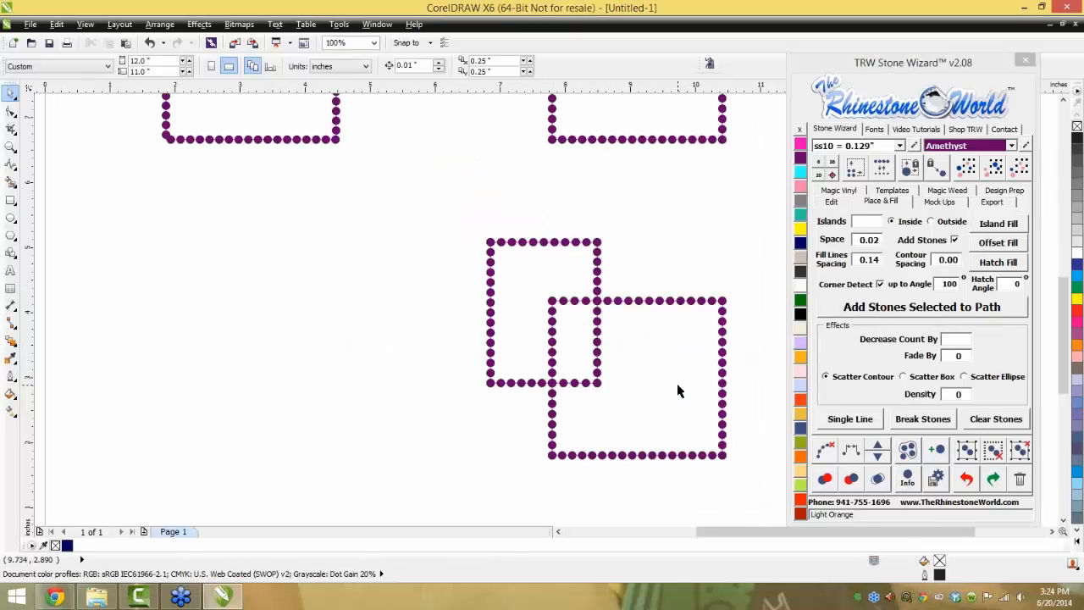
{"action": "scroll", "coordinate": [642, 357], "scroll_direction": "down", "scroll_amount": 1}
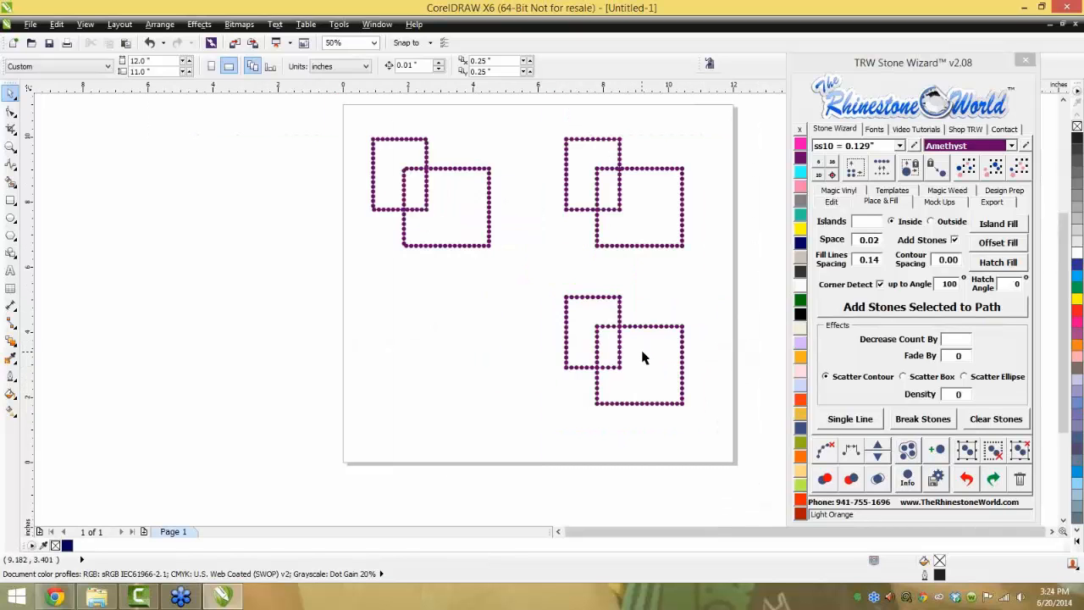
Delete all three stoned rectangle pairs from the page and import the S for magic space.cdr design
{"action": "left_click_drag", "start_coordinate": [354, 124], "coordinate": [356, 121]}
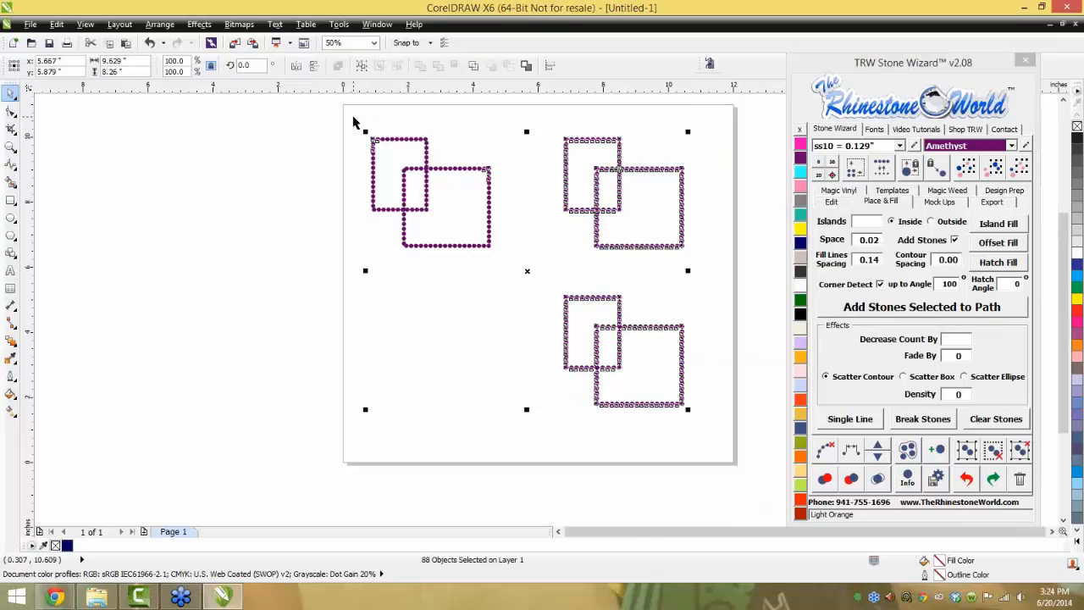
{"action": "key", "text": "Delete"}
{"action": "left_click", "coordinate": [839, 203]}
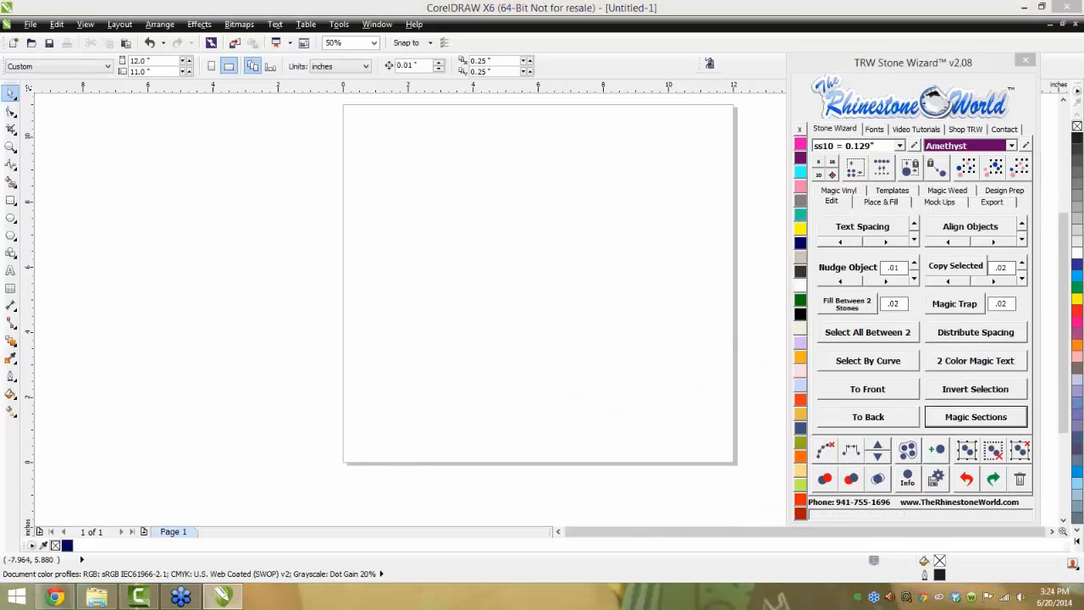
{"action": "left_click_drag", "start_coordinate": [398, 191], "coordinate": [481, 298]}
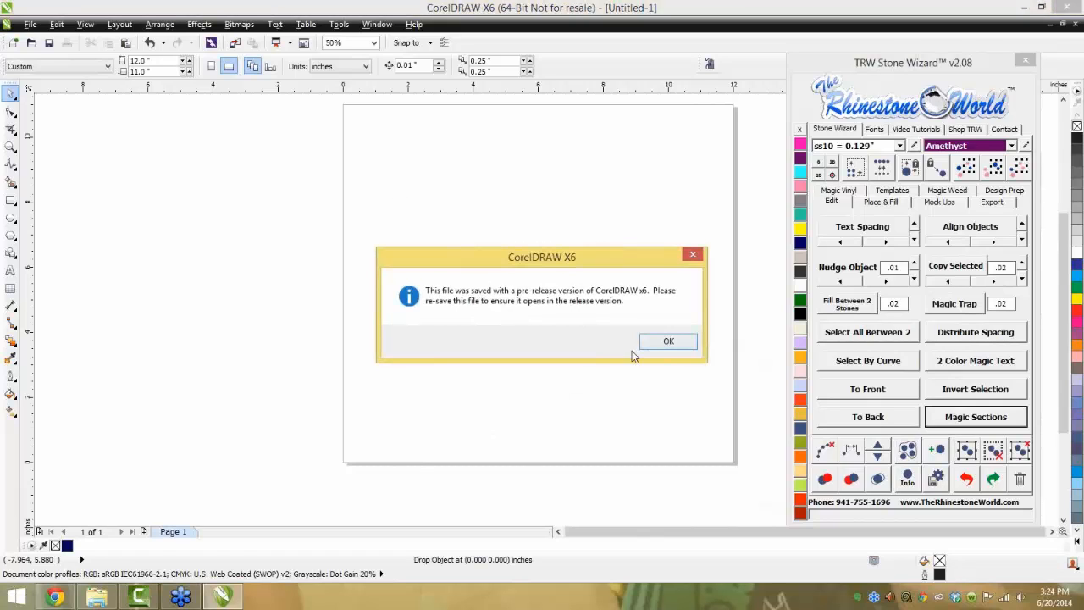
{"action": "left_click", "coordinate": [669, 342]}
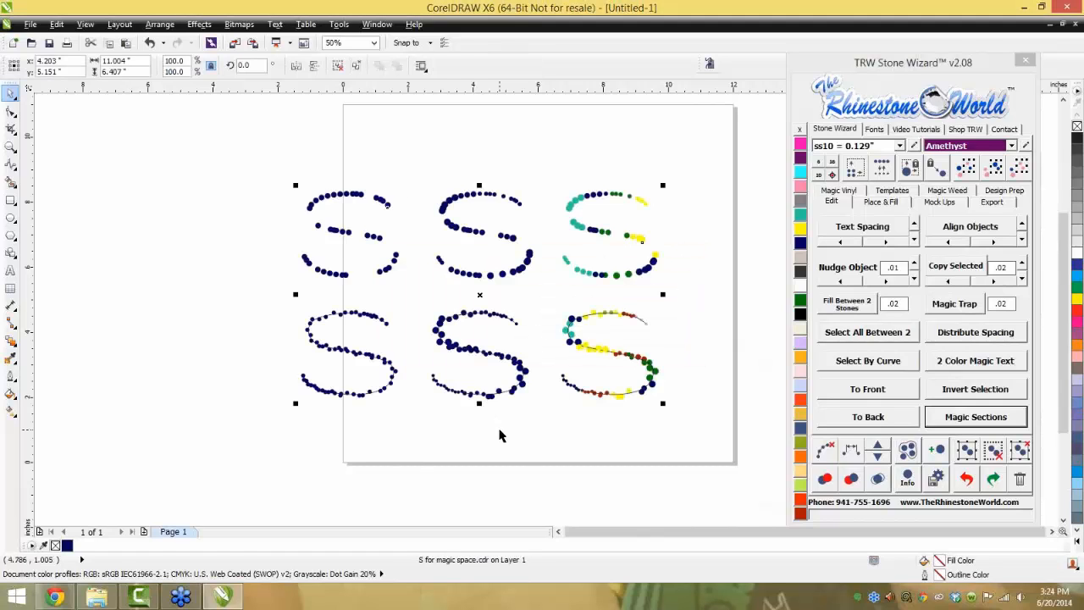
{"action": "scroll", "coordinate": [358, 199], "scroll_direction": "up", "scroll_amount": 2}
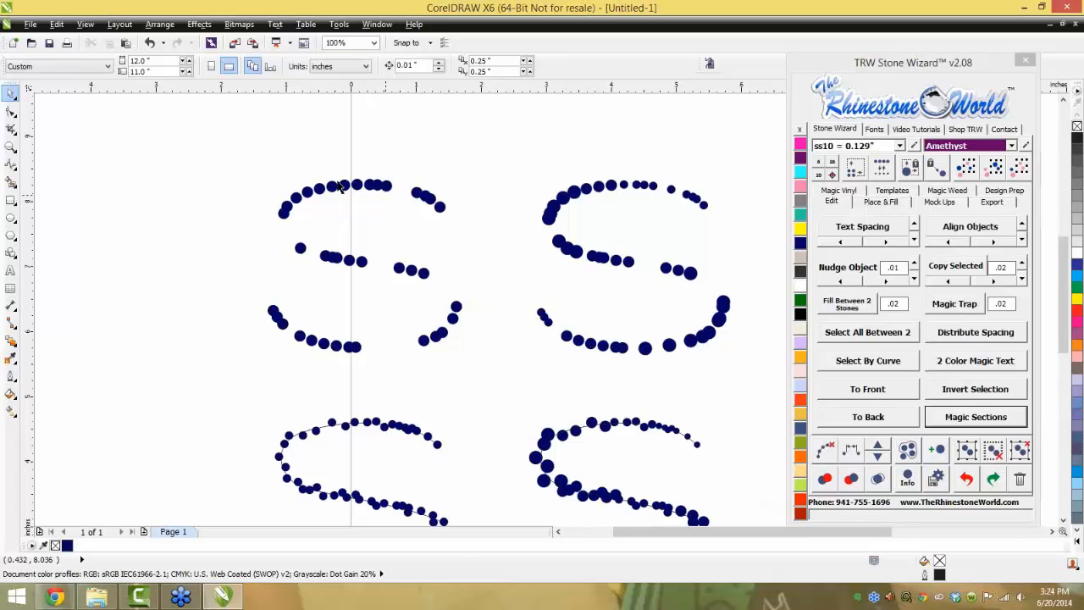
Reposition the overlapping stones along the first S's top arc so they close the gap with roughly even spacing
{"action": "scroll", "coordinate": [310, 222], "scroll_direction": "up", "scroll_amount": 2}
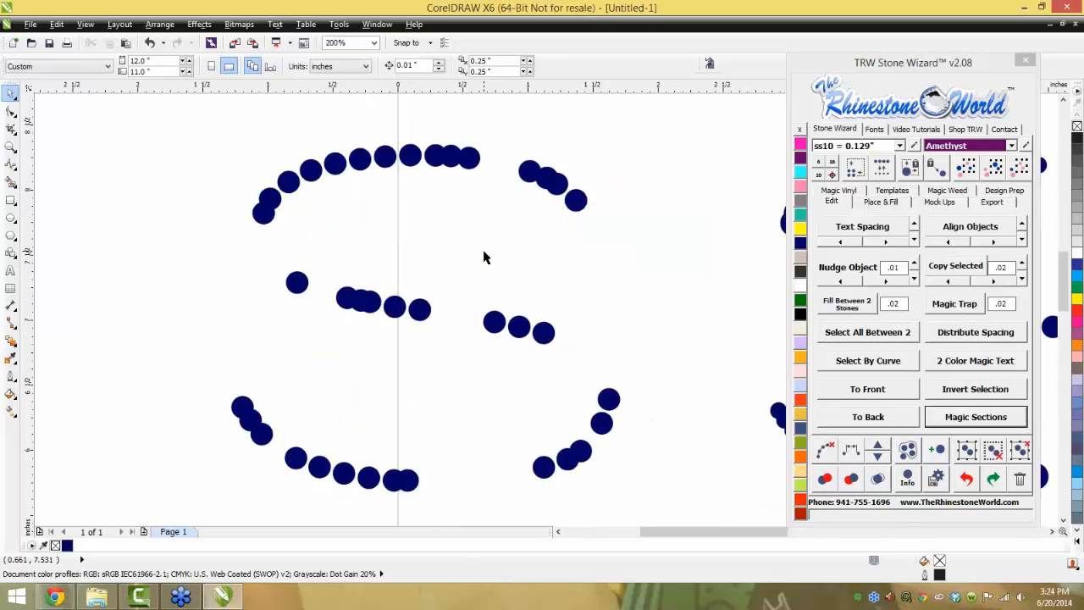
{"action": "scroll", "coordinate": [439, 206], "scroll_direction": "down", "scroll_amount": 2}
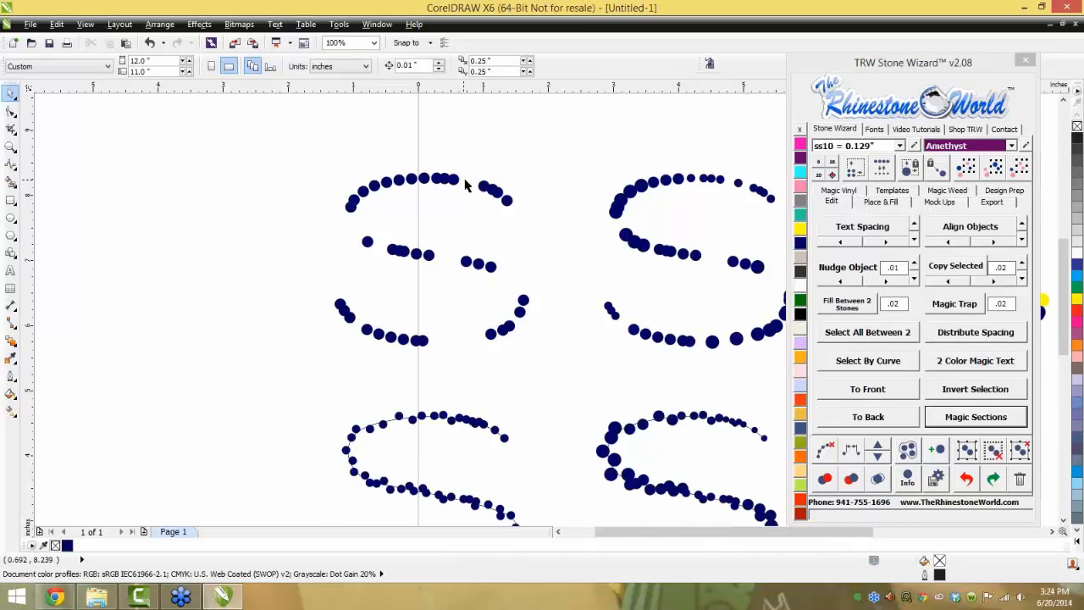
{"action": "scroll", "coordinate": [464, 182], "scroll_direction": "up", "scroll_amount": 4}
{"action": "scroll", "coordinate": [555, 213], "scroll_direction": "up", "scroll_amount": 1}
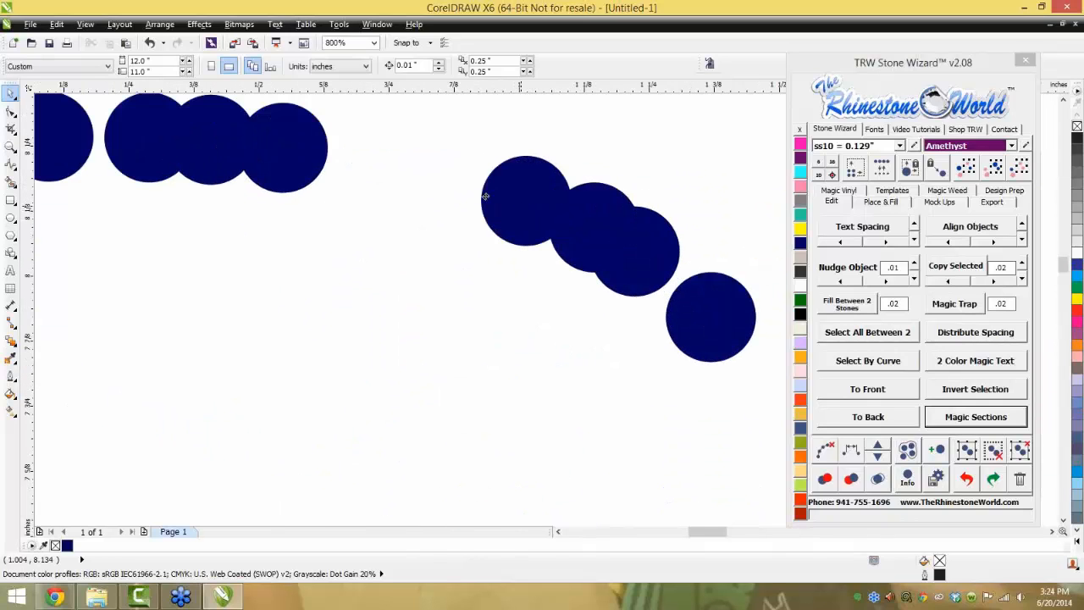
{"action": "left_click_drag", "start_coordinate": [486, 196], "coordinate": [443, 209]}
{"action": "left_click", "coordinate": [1020, 451]}
{"action": "left_click_drag", "start_coordinate": [579, 238], "coordinate": [448, 176]}
{"action": "left_click_drag", "start_coordinate": [301, 159], "coordinate": [373, 163]}
{"action": "scroll", "coordinate": [390, 223], "scroll_direction": "up", "scroll_amount": 2}
{"action": "left_click_drag", "start_coordinate": [385, 244], "coordinate": [472, 250]}
{"action": "scroll", "coordinate": [462, 250], "scroll_direction": "down", "scroll_amount": 3}
{"action": "scroll", "coordinate": [458, 254], "scroll_direction": "up", "scroll_amount": 2}
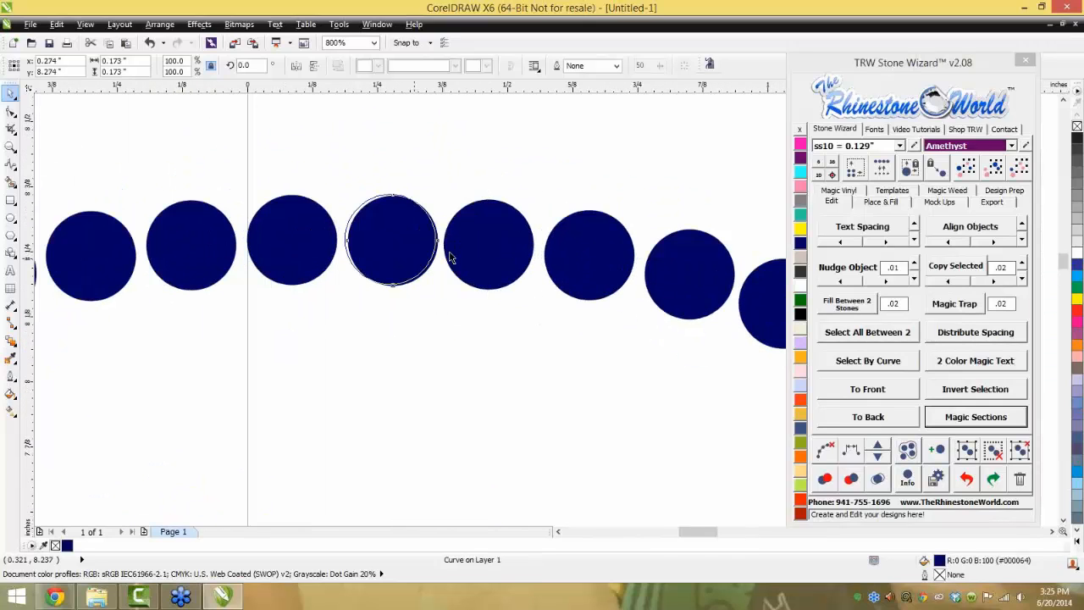
{"action": "left_click", "coordinate": [583, 265]}
{"action": "scroll", "coordinate": [581, 261], "scroll_direction": "down", "scroll_amount": 4}
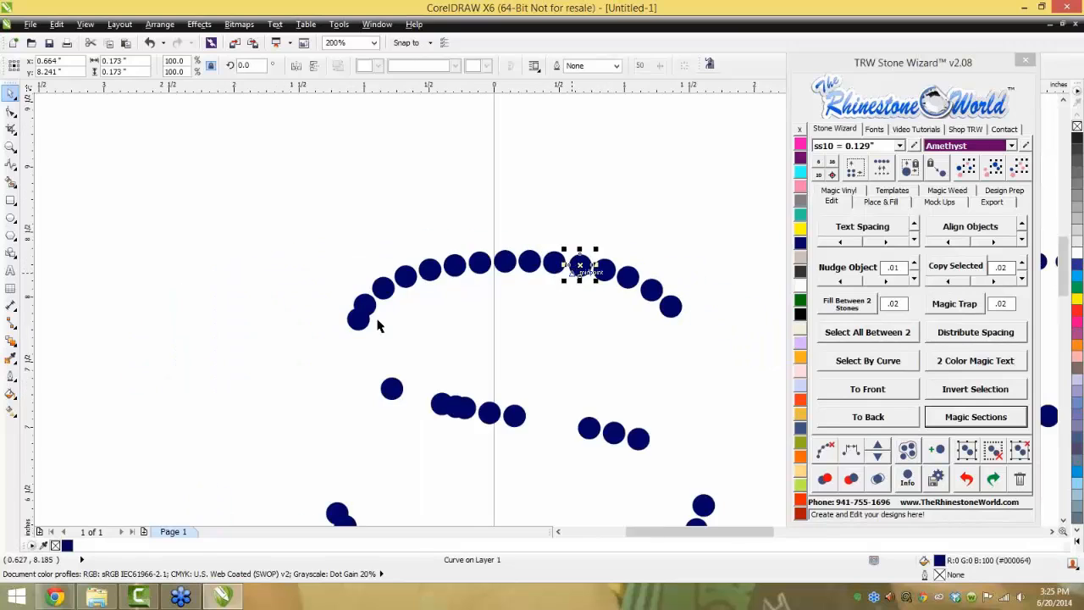
Move the two end stones of the first S's upper arc down around the curve toward the middle stroke
{"action": "scroll", "coordinate": [377, 324], "scroll_direction": "up", "scroll_amount": 3}
{"action": "left_click_drag", "start_coordinate": [288, 361], "coordinate": [269, 419]}
{"action": "scroll", "coordinate": [309, 322], "scroll_direction": "down", "scroll_amount": 3}
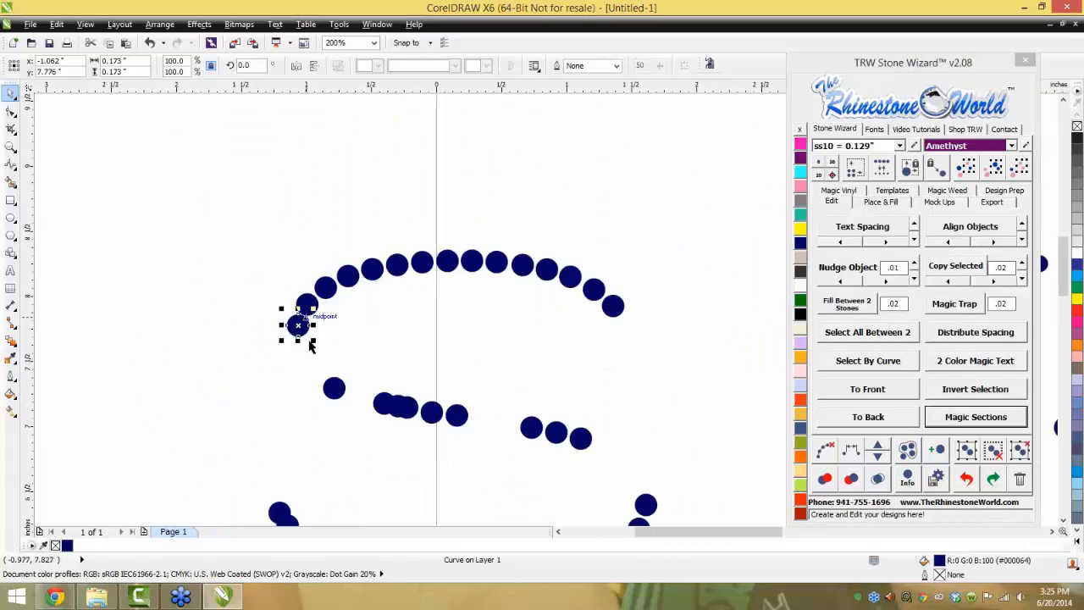
{"action": "scroll", "coordinate": [311, 343], "scroll_direction": "up", "scroll_amount": 2}
{"action": "left_click_drag", "start_coordinate": [295, 302], "coordinate": [307, 407]}
{"action": "scroll", "coordinate": [382, 331], "scroll_direction": "down", "scroll_amount": 2}
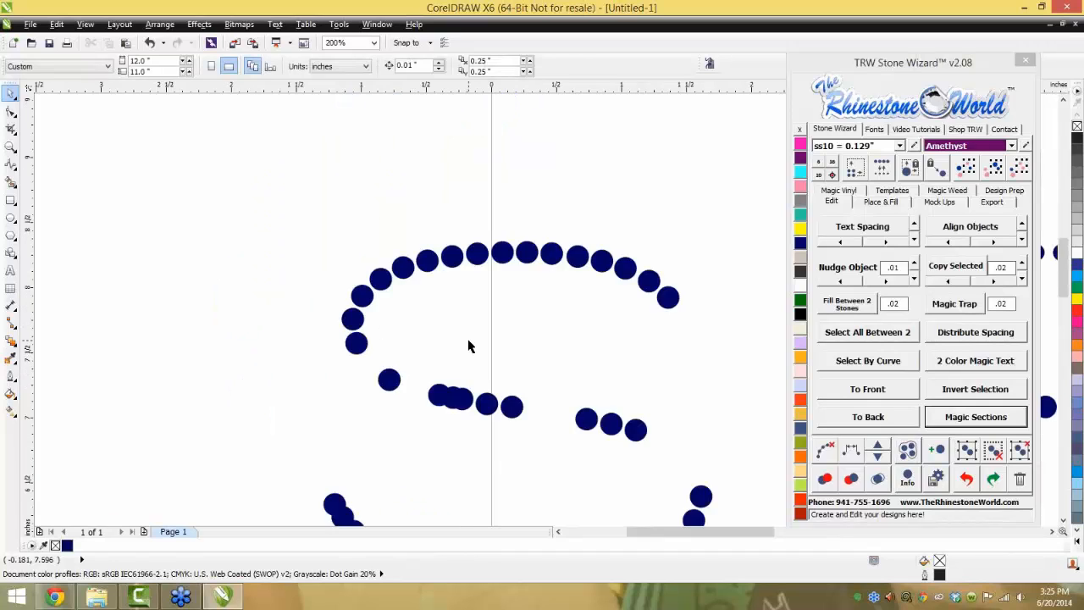
Select all stones of the first S and distribute them evenly along a fitted curve
{"action": "scroll", "coordinate": [472, 346], "scroll_direction": "down", "scroll_amount": 1}
{"action": "scroll", "coordinate": [531, 373], "scroll_direction": "down", "scroll_amount": 1}
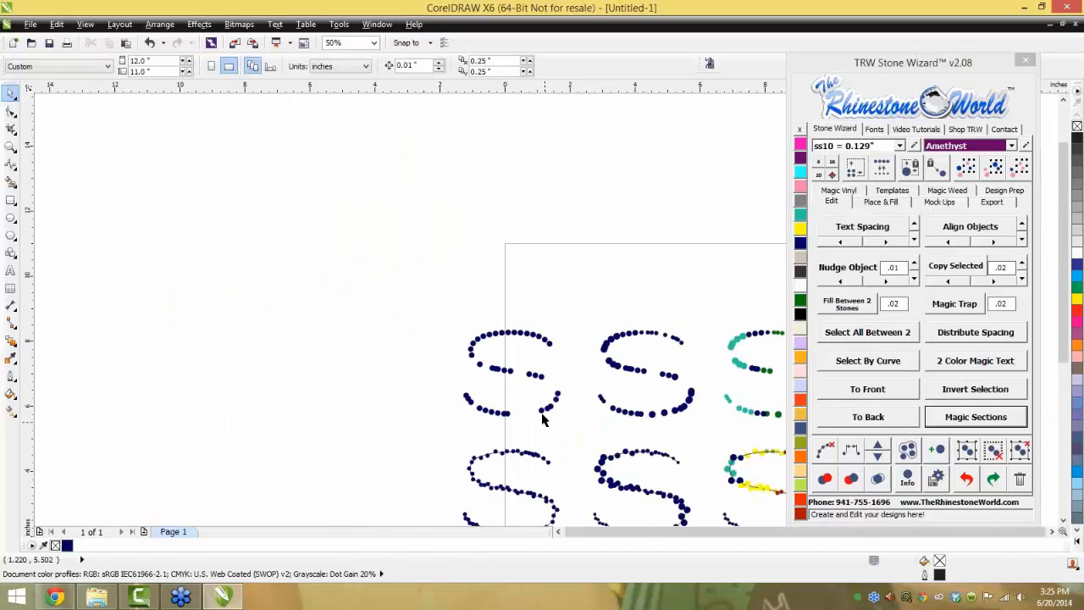
{"action": "scroll", "coordinate": [540, 415], "scroll_direction": "up", "scroll_amount": 1}
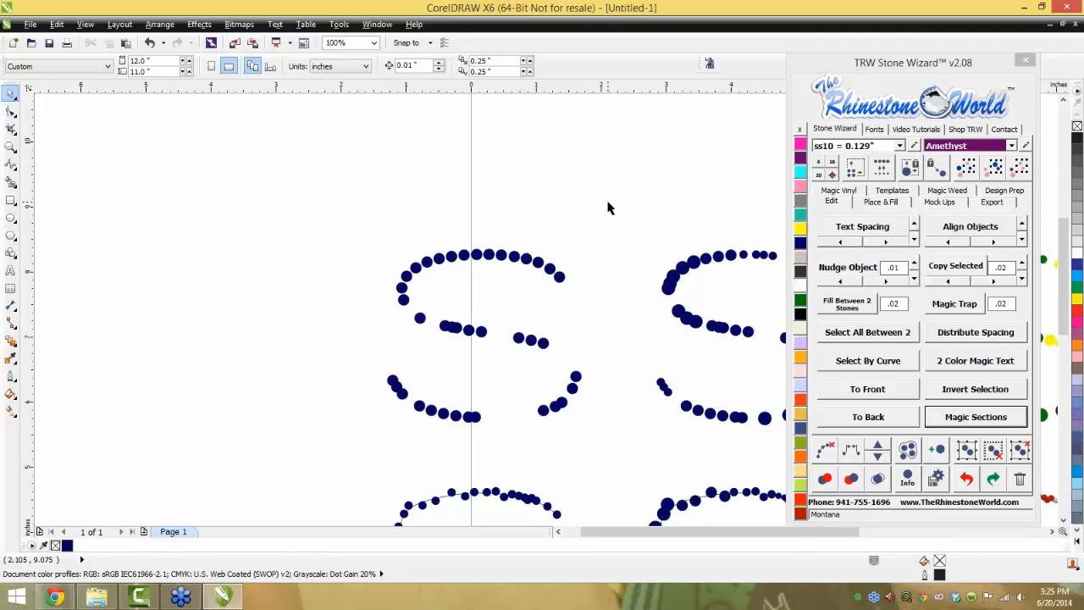
{"action": "left_click_drag", "start_coordinate": [607, 202], "coordinate": [349, 446]}
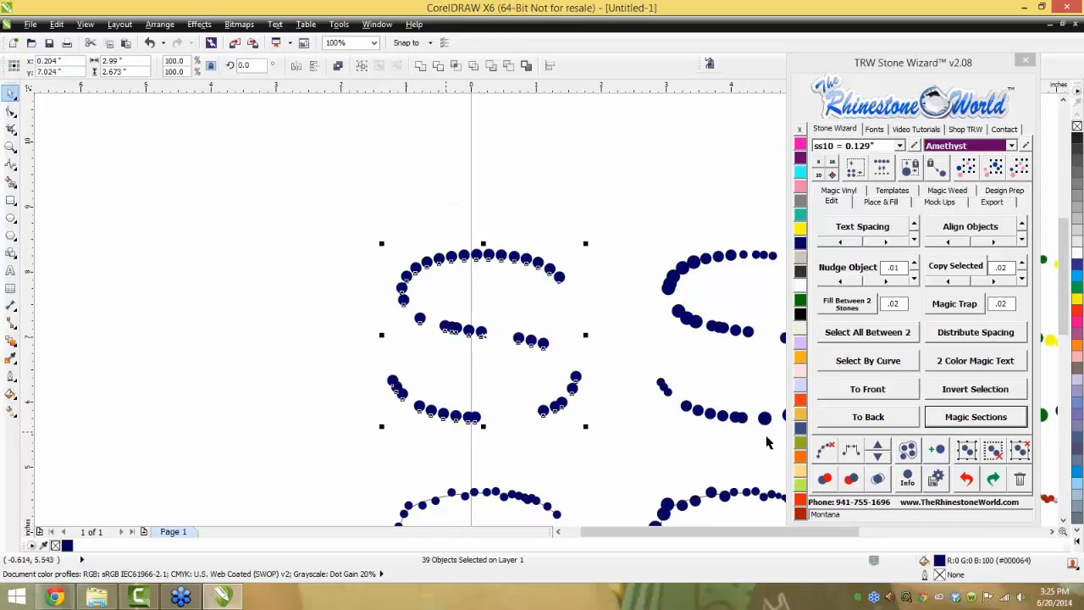
{"action": "left_click", "coordinate": [852, 451]}
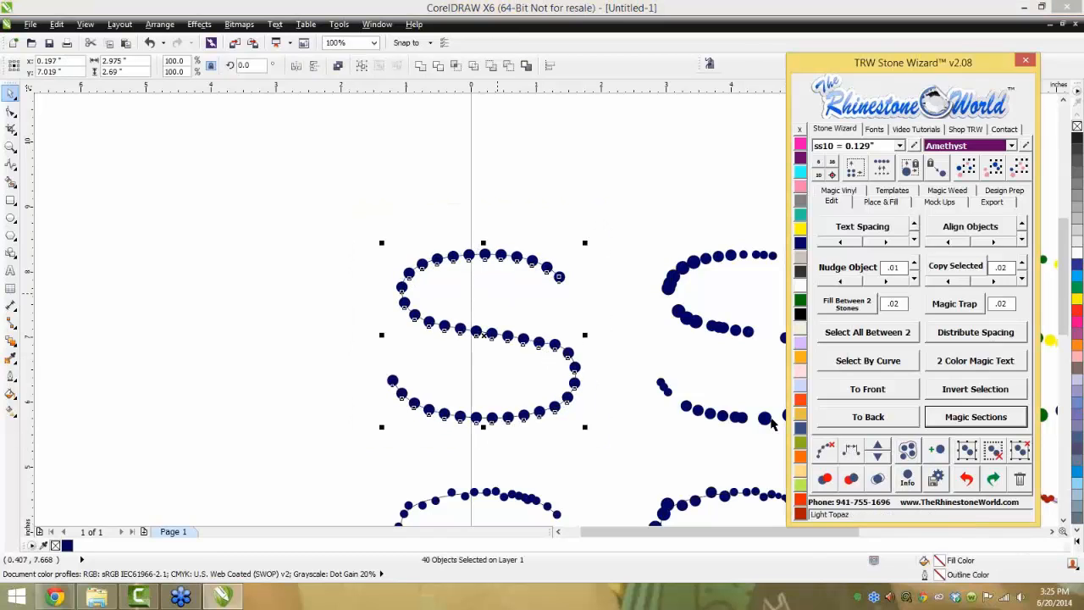
Add seven stones along the first S's curve, then remove the guide curve and deselect the stones
{"action": "left_click", "coordinate": [884, 449]}
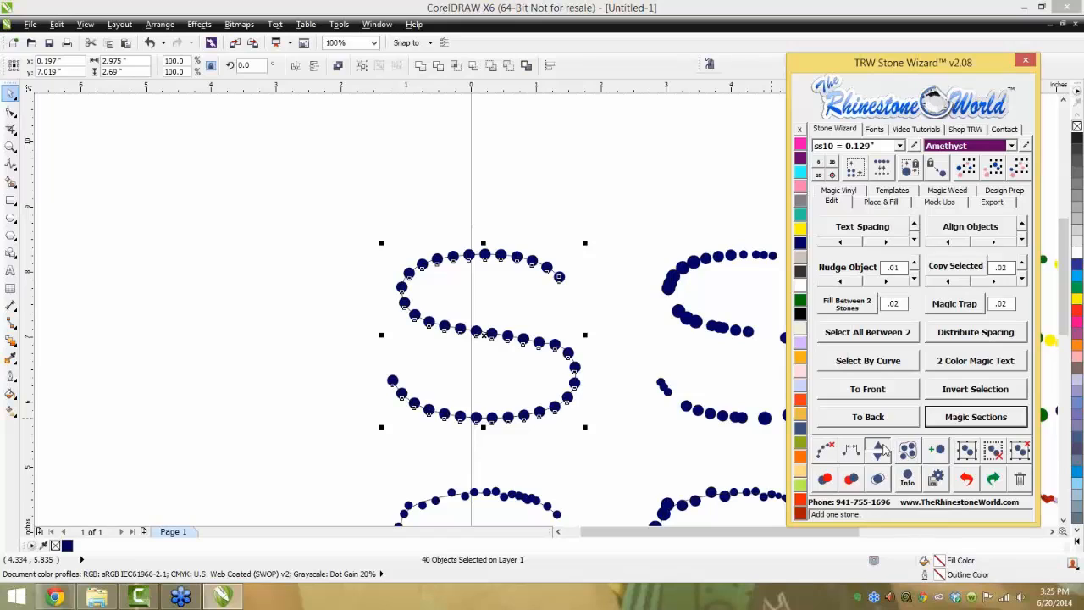
{"action": "left_click", "coordinate": [883, 449]}
{"action": "left_click", "coordinate": [883, 449]}
{"action": "left_click", "coordinate": [884, 449]}
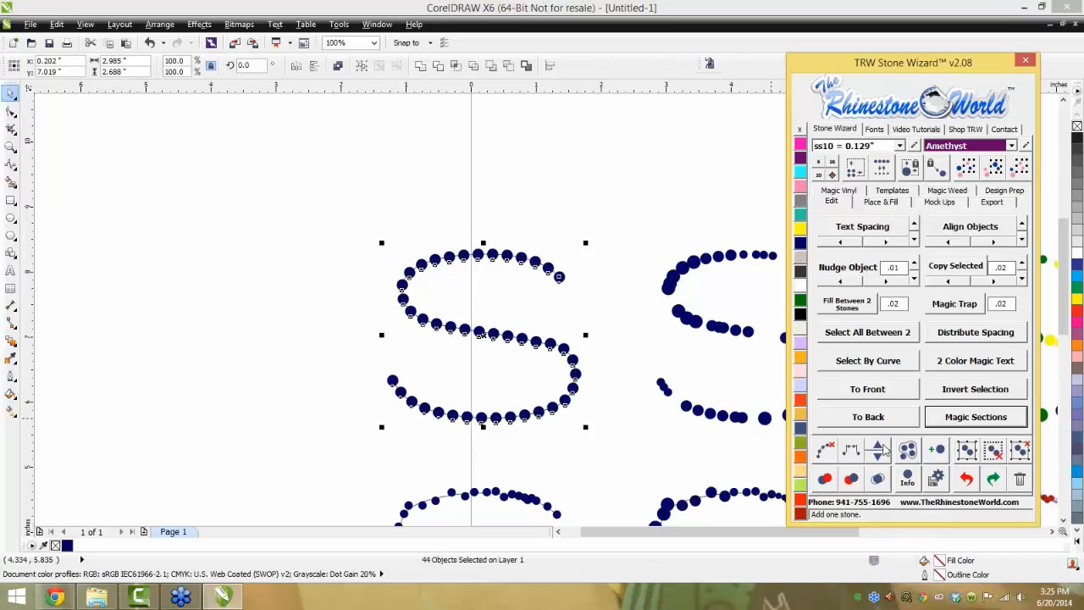
{"action": "left_click", "coordinate": [883, 449]}
{"action": "left_click", "coordinate": [884, 449]}
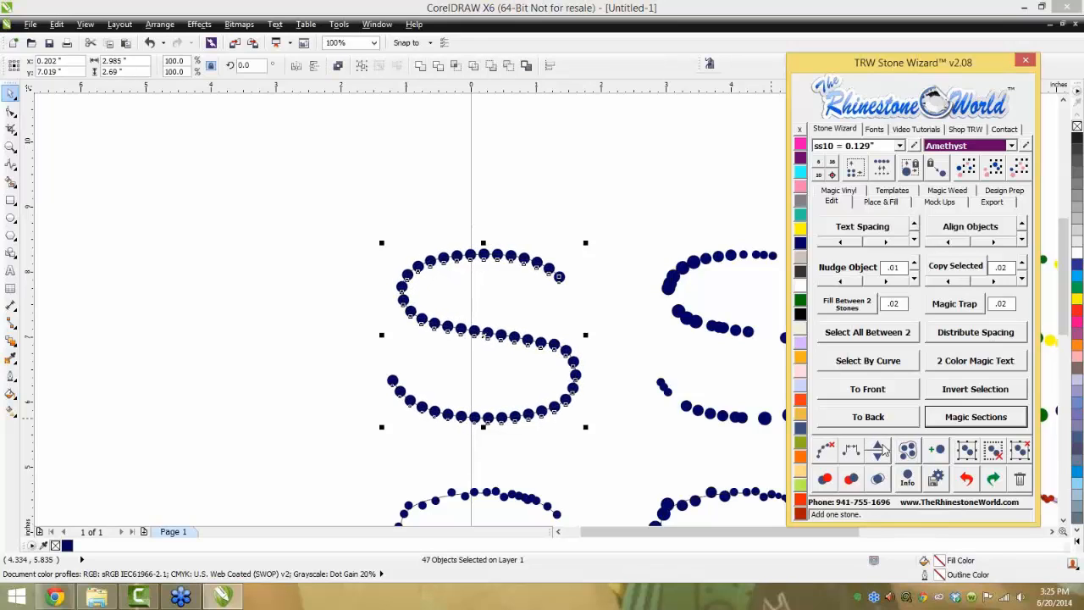
{"action": "left_click", "coordinate": [826, 450]}
{"action": "left_click", "coordinate": [581, 455]}
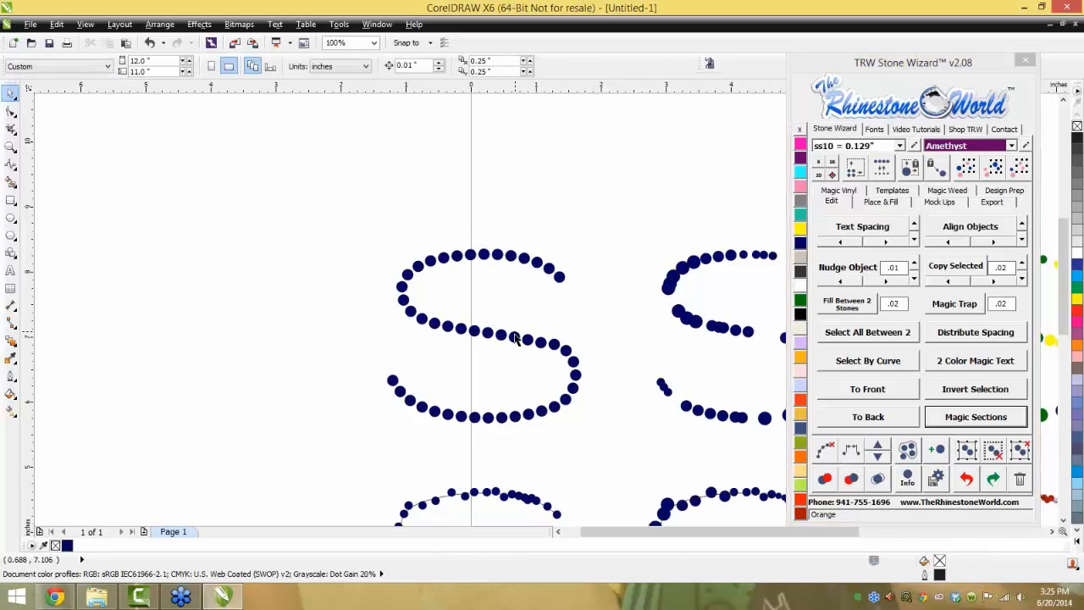
Select all mixed-size stones of the middle S in the upper row and distribute them evenly along a fitted curve
{"action": "scroll", "coordinate": [519, 339], "scroll_direction": "down", "scroll_amount": 1}
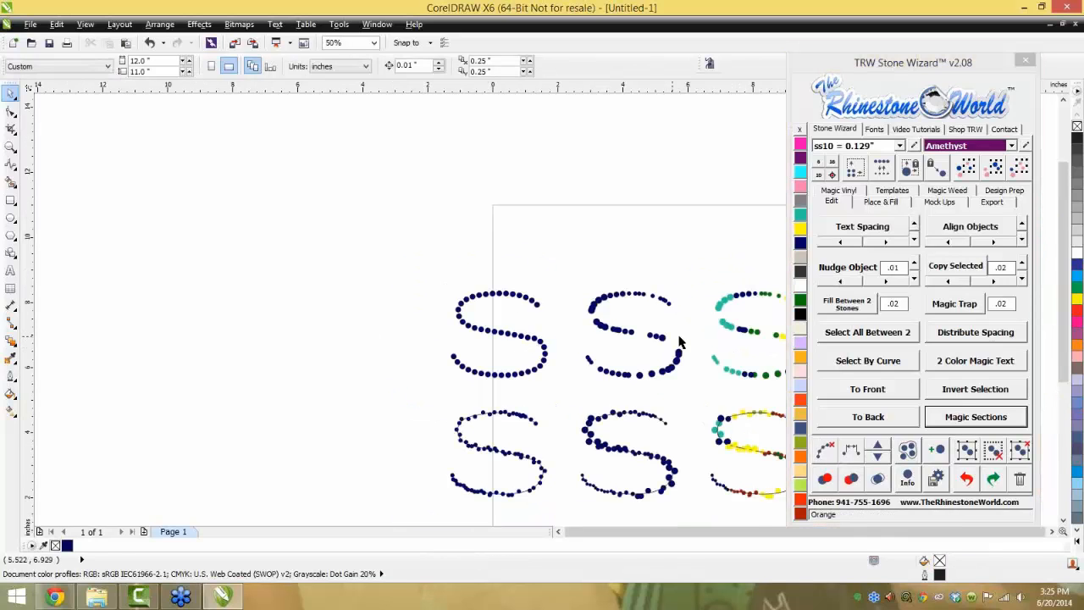
{"action": "scroll", "coordinate": [682, 342], "scroll_direction": "up", "scroll_amount": 2}
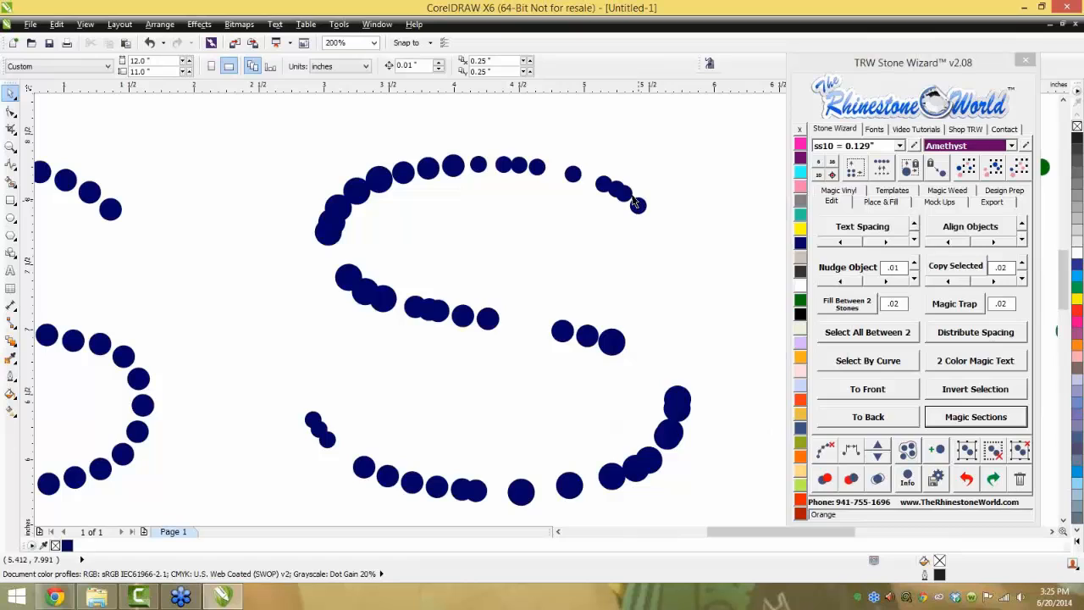
{"action": "left_click", "coordinate": [330, 233]}
{"action": "left_click", "coordinate": [405, 249]}
{"action": "scroll", "coordinate": [406, 245], "scroll_direction": "down", "scroll_amount": 1}
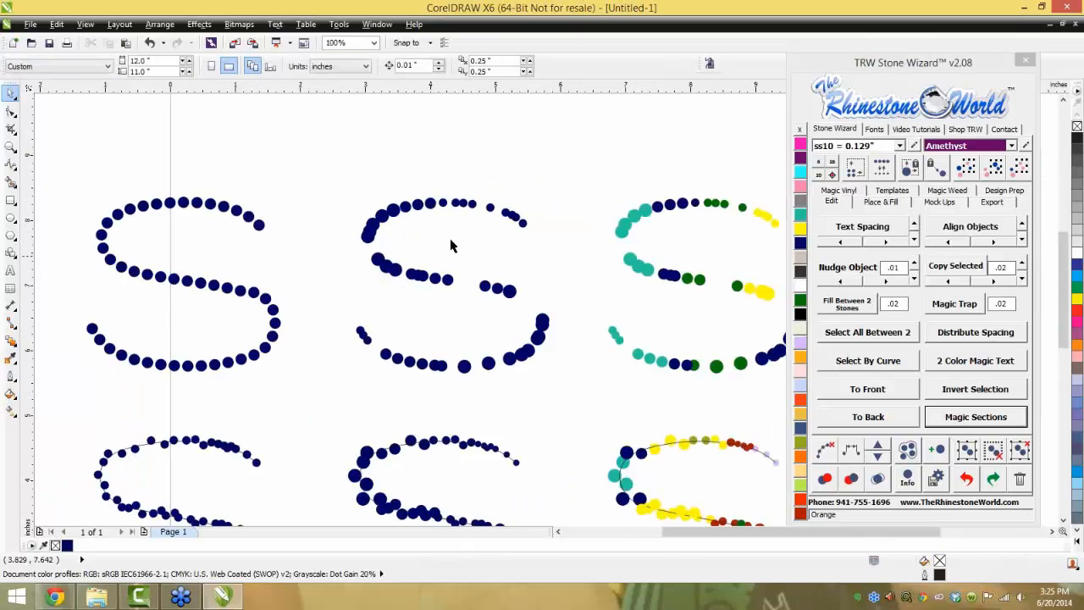
{"action": "left_click_drag", "start_coordinate": [581, 153], "coordinate": [341, 408]}
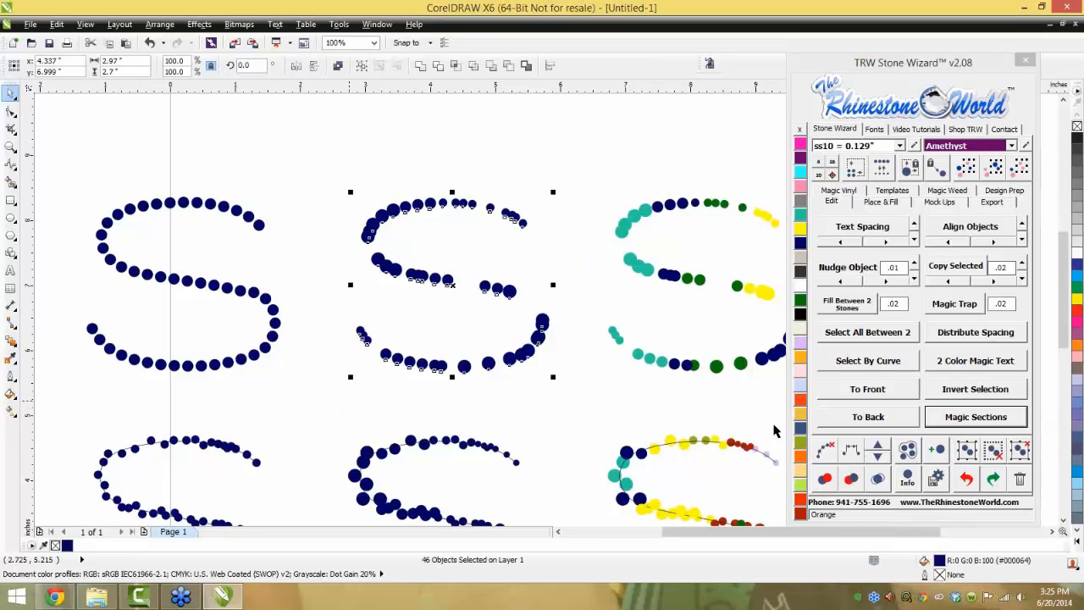
{"action": "left_click", "coordinate": [856, 455]}
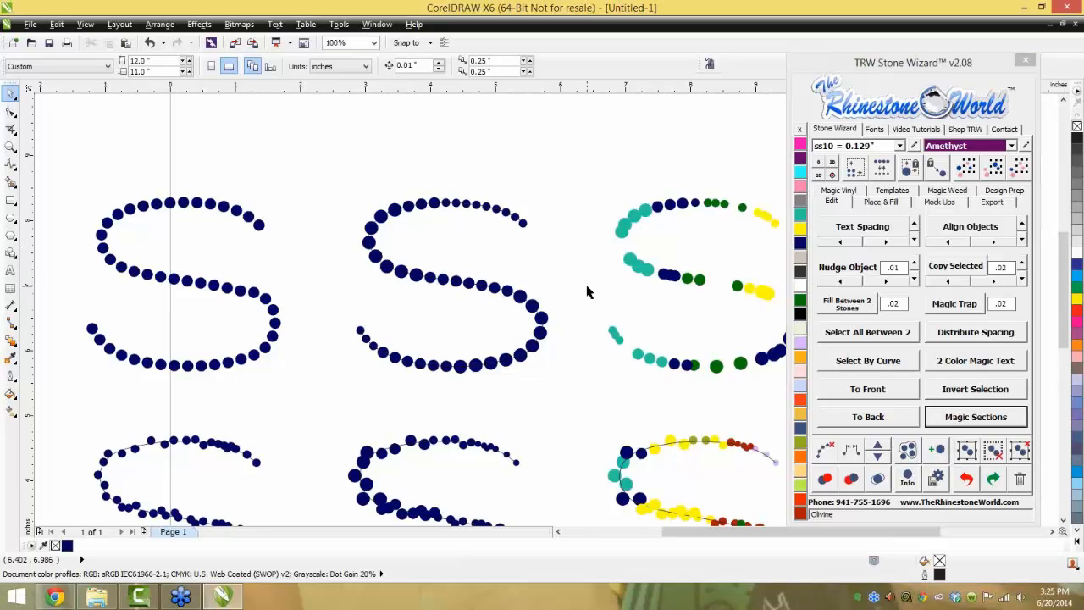
Move the middle S's guide curve slightly down off its stones to check its shape, and deselect it
{"action": "scroll", "coordinate": [489, 218], "scroll_direction": "up", "scroll_amount": 2}
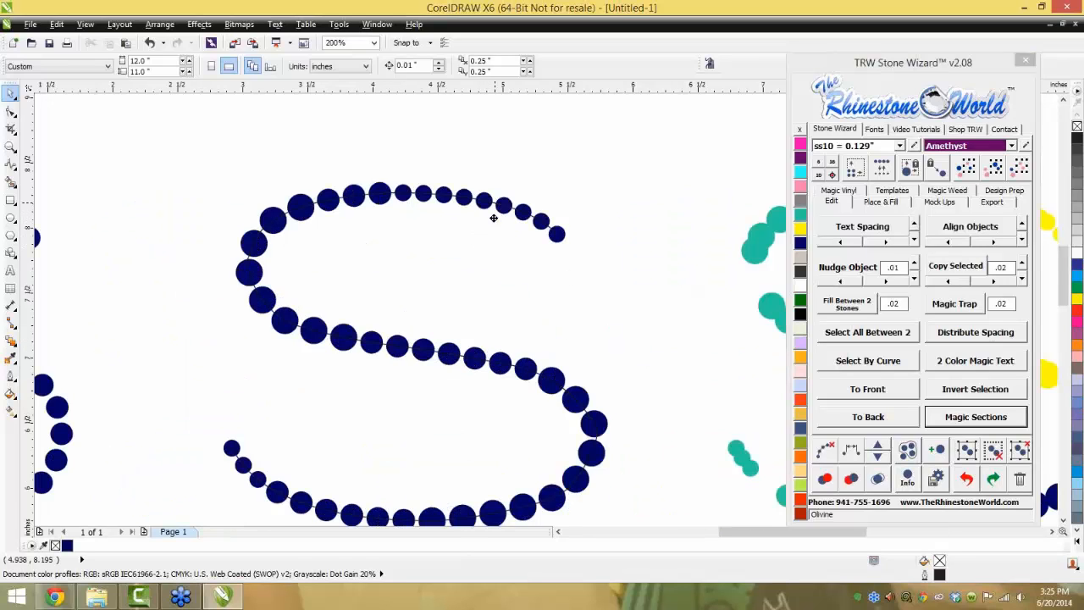
{"action": "left_click", "coordinate": [399, 231]}
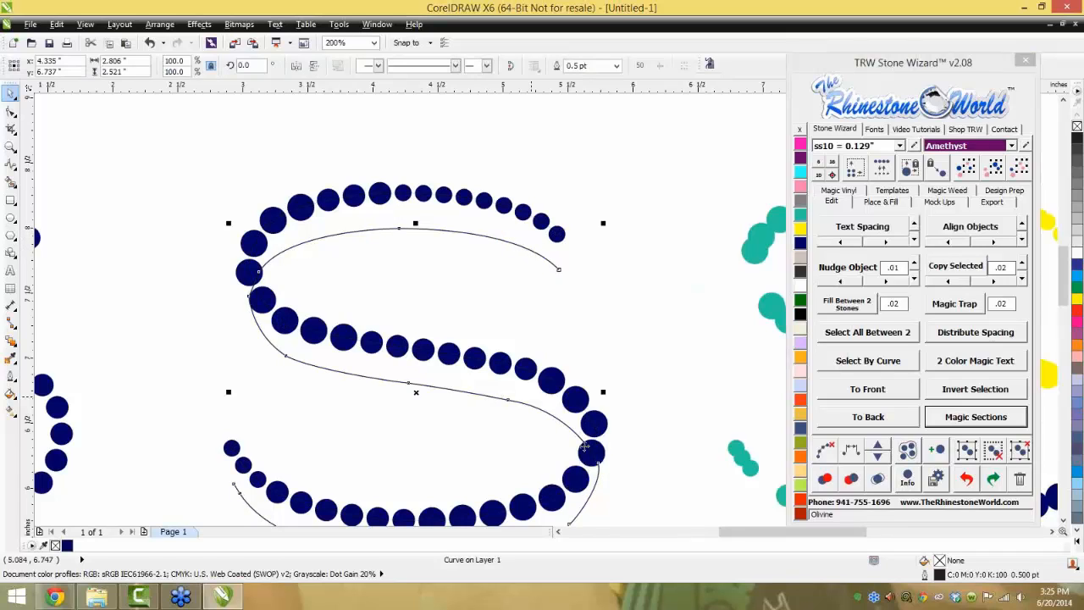
{"action": "scroll", "coordinate": [585, 446], "scroll_direction": "down", "scroll_amount": 2}
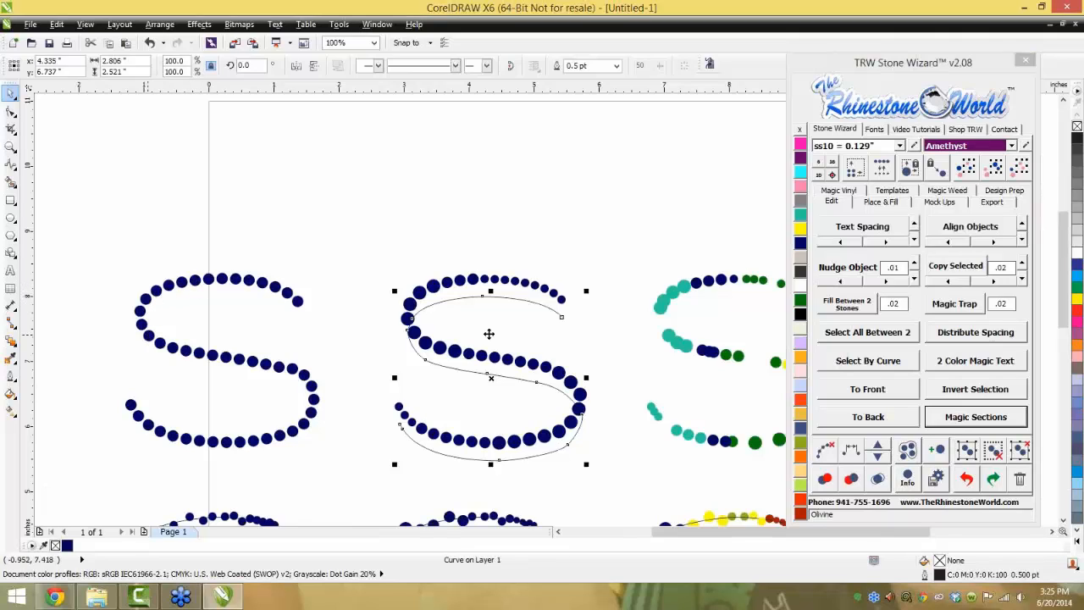
{"action": "left_click", "coordinate": [653, 347]}
{"action": "scroll", "coordinate": [670, 352], "scroll_direction": "down", "scroll_amount": 1}
{"action": "scroll", "coordinate": [725, 370], "scroll_direction": "up", "scroll_amount": 1}
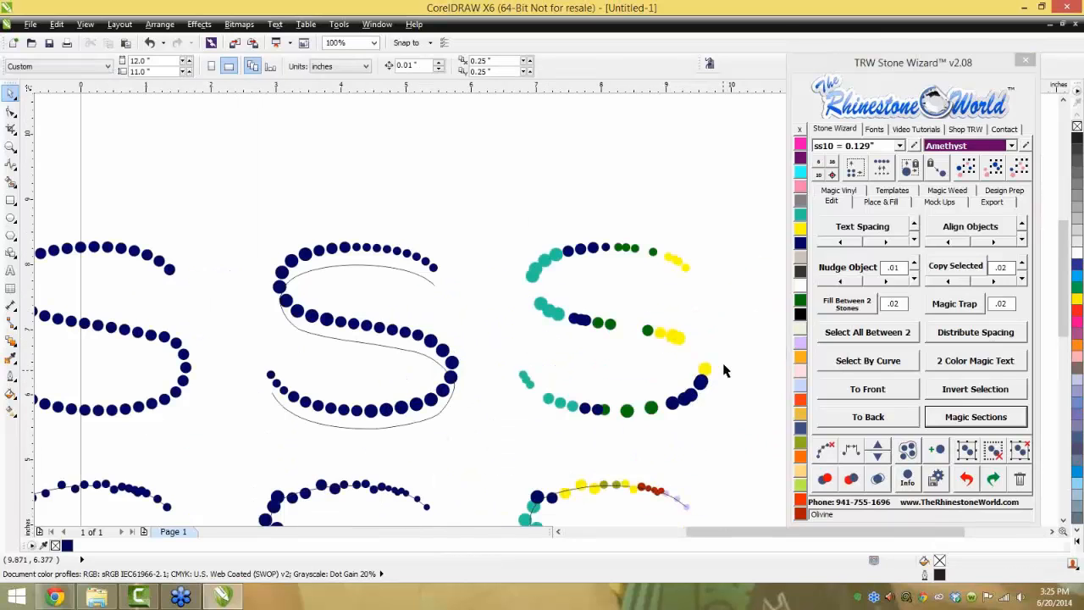
Undo the guide curve move and the even distribution of the middle S's stones
{"action": "key", "text": "ctrl+z"}
{"action": "key", "text": "ctrl+z"}
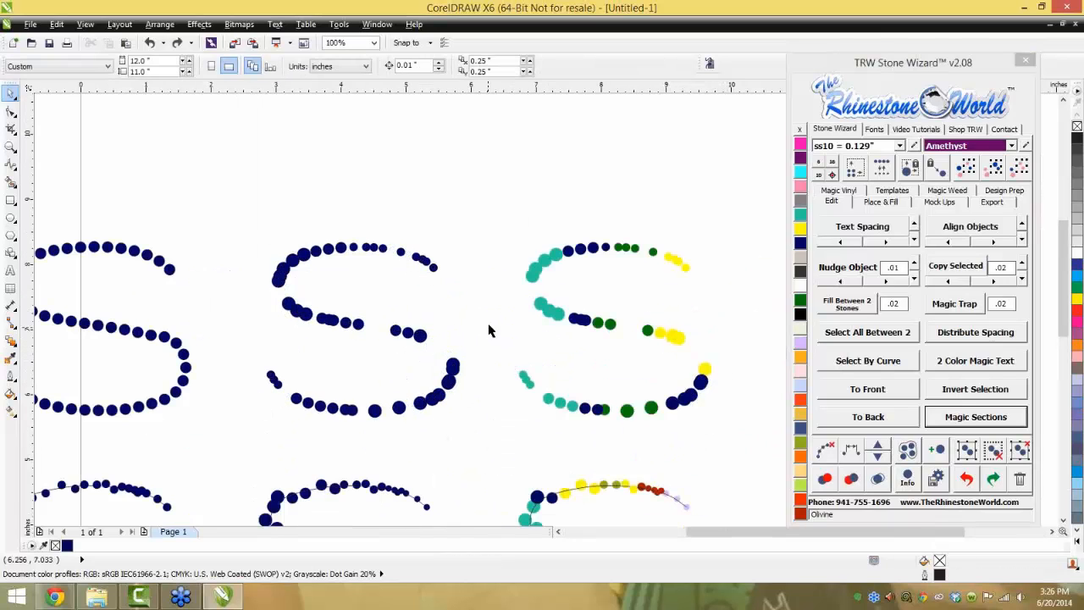
Duplicate the unevenly spaced middle S and place the copy directly above the original
{"action": "scroll", "coordinate": [485, 310], "scroll_direction": "down", "scroll_amount": 1}
{"action": "left_click_drag", "start_coordinate": [461, 239], "coordinate": [368, 376]}
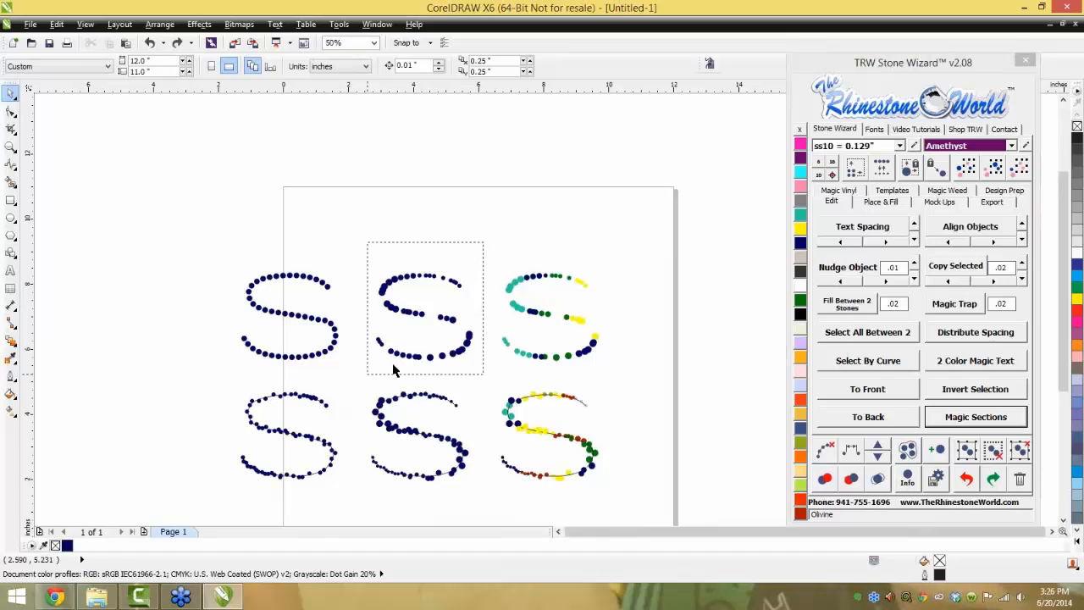
{"action": "left_click_drag", "start_coordinate": [413, 286], "coordinate": [416, 180]}
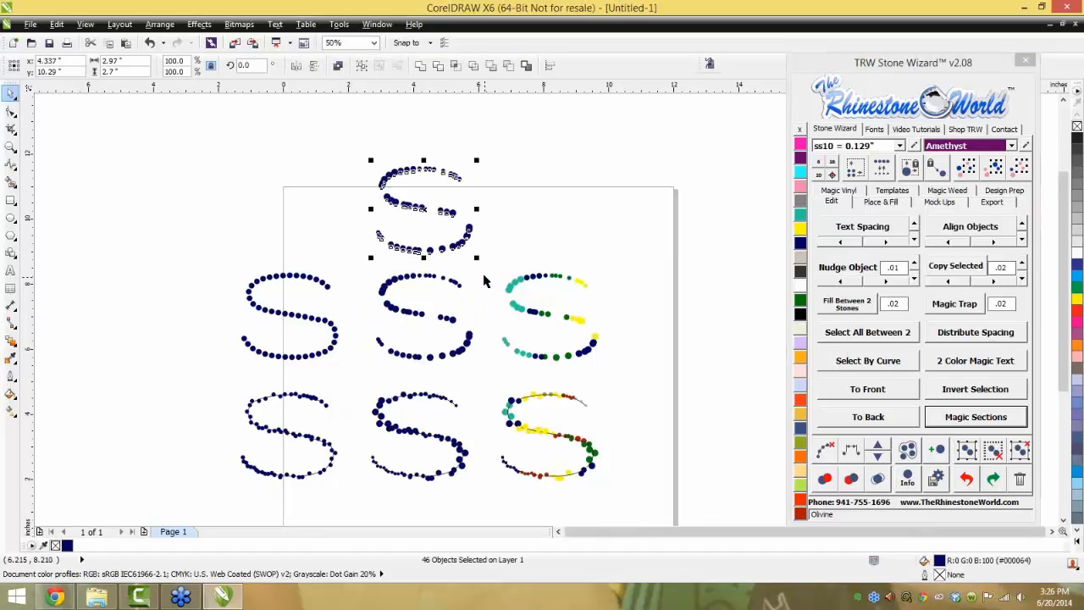
Distribute the stones evenly along a fitted curve on the original middle S and on its copy above
{"action": "left_click_drag", "start_coordinate": [485, 258], "coordinate": [365, 378]}
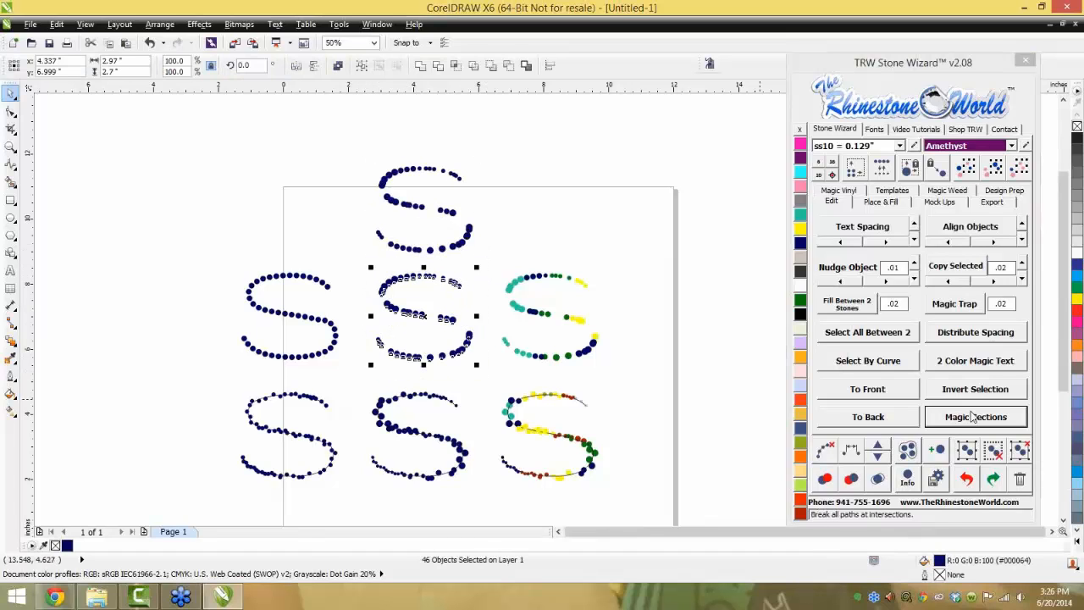
{"action": "left_click", "coordinate": [854, 453]}
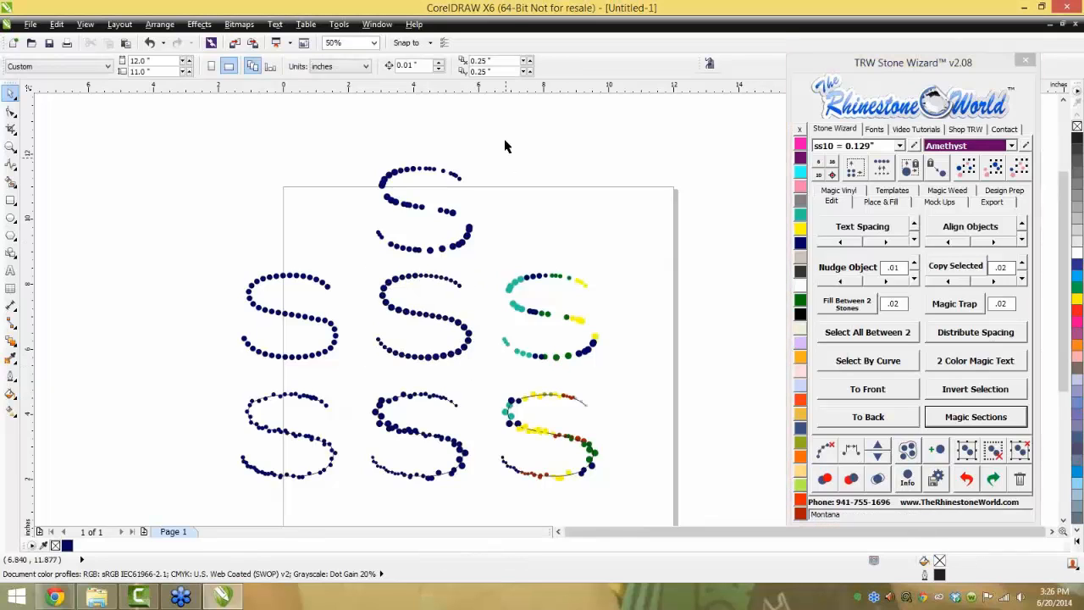
{"action": "left_click_drag", "start_coordinate": [505, 147], "coordinate": [354, 263]}
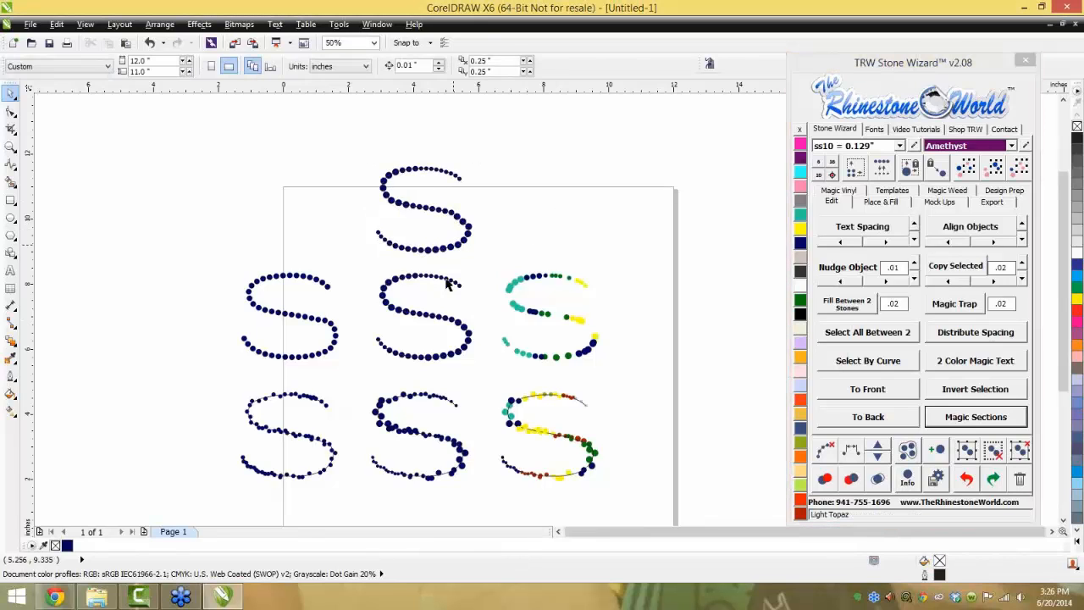
Pull the guide curves off the copied S and the middle S to compare their shapes, and delete both curves
{"action": "scroll", "coordinate": [445, 247], "scroll_direction": "up", "scroll_amount": 1}
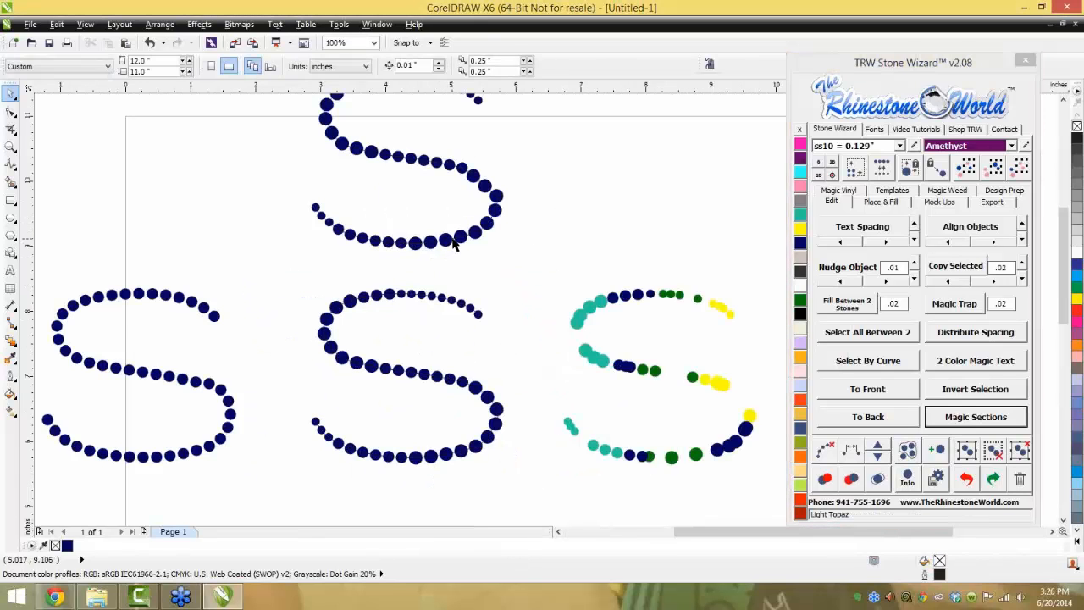
{"action": "left_click_drag", "start_coordinate": [453, 241], "coordinate": [616, 248]}
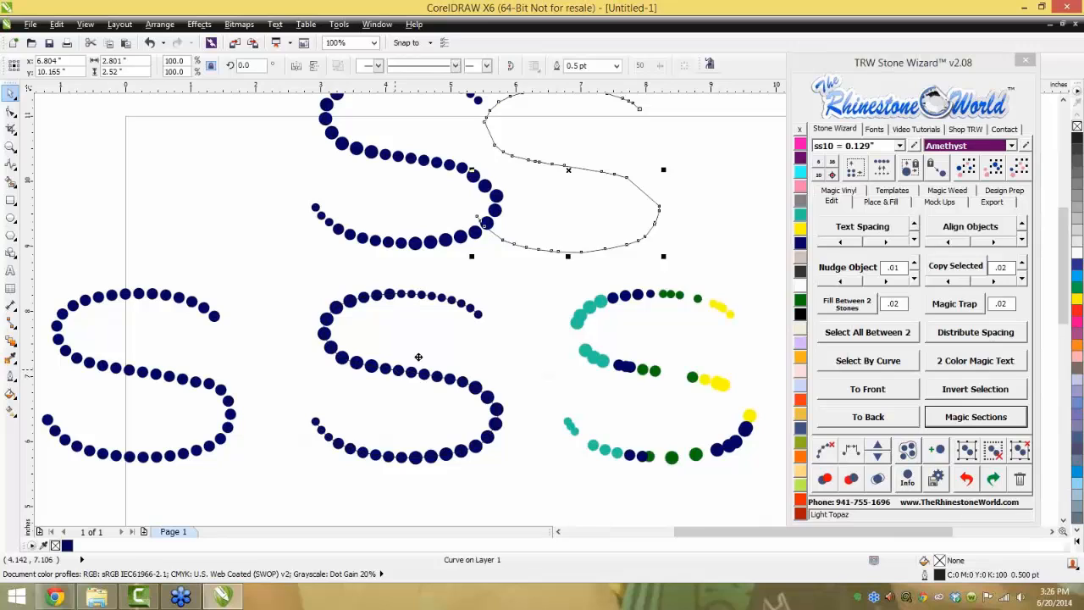
{"action": "left_click_drag", "start_coordinate": [418, 357], "coordinate": [478, 346]}
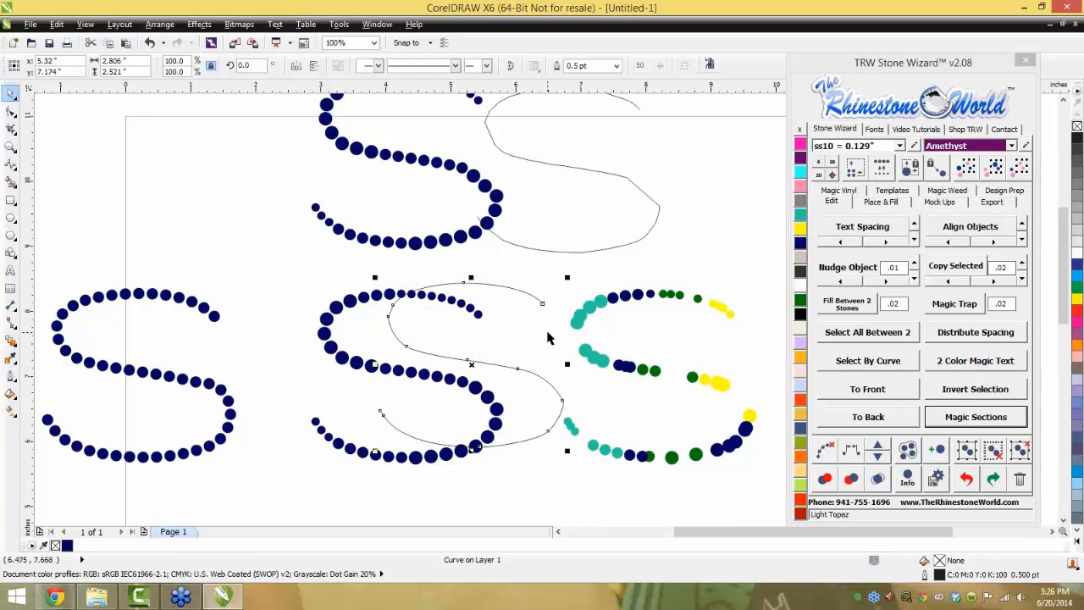
{"action": "scroll", "coordinate": [547, 337], "scroll_direction": "down", "scroll_amount": 1}
{"action": "left_click", "coordinate": [575, 290]}
{"action": "key", "text": "Delete"}
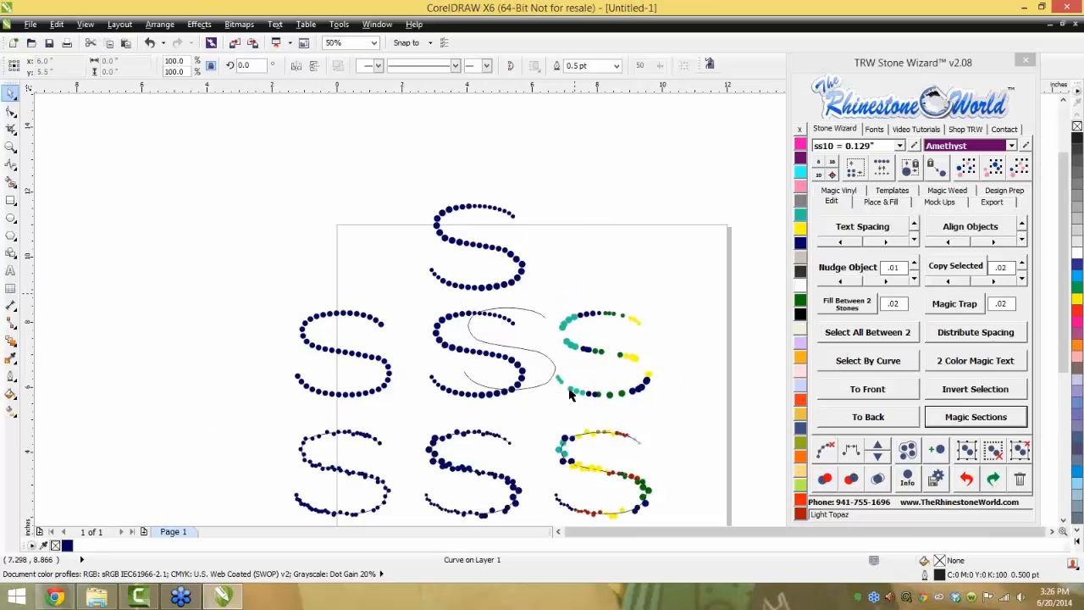
{"action": "left_click", "coordinate": [551, 358]}
{"action": "key", "text": "Delete"}
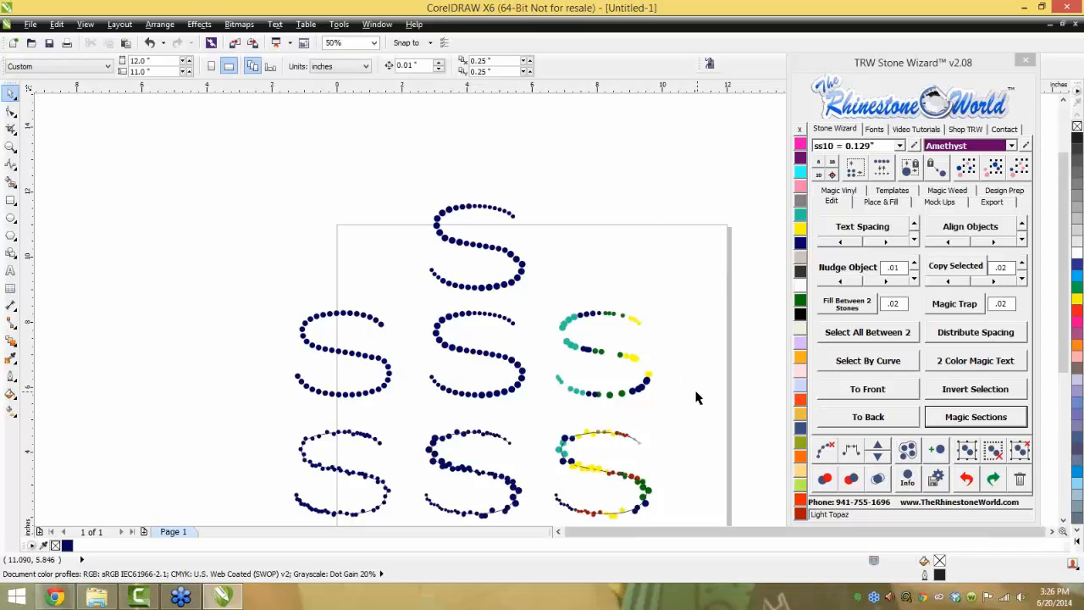
Distribute all stones of the upper multicolored S evenly along a fitted curve
{"action": "scroll", "coordinate": [622, 354], "scroll_direction": "up", "scroll_amount": 1}
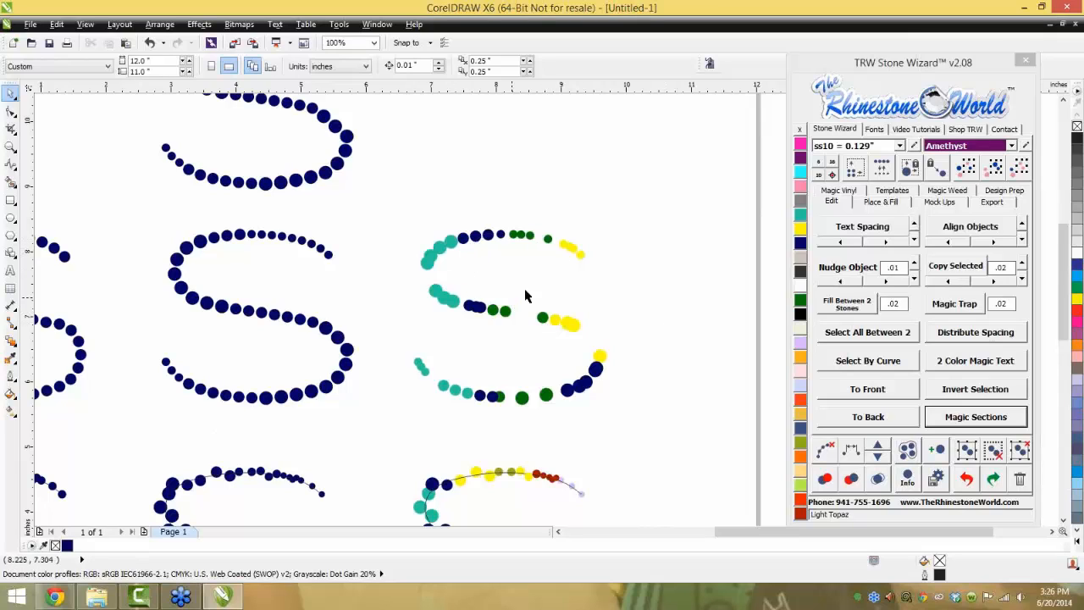
{"action": "left_click_drag", "start_coordinate": [653, 182], "coordinate": [390, 444]}
{"action": "left_click", "coordinate": [855, 450]}
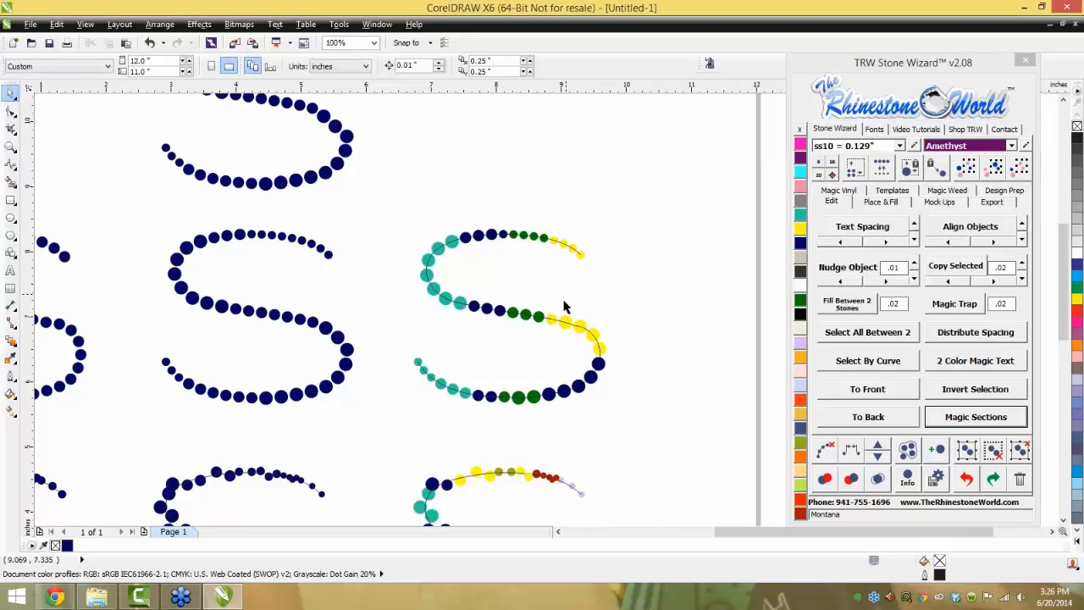
Delete the guide curve running through the upper multicolored S
{"action": "scroll", "coordinate": [566, 301], "scroll_direction": "down", "scroll_amount": 1}
{"action": "scroll", "coordinate": [422, 408], "scroll_direction": "up", "scroll_amount": 2}
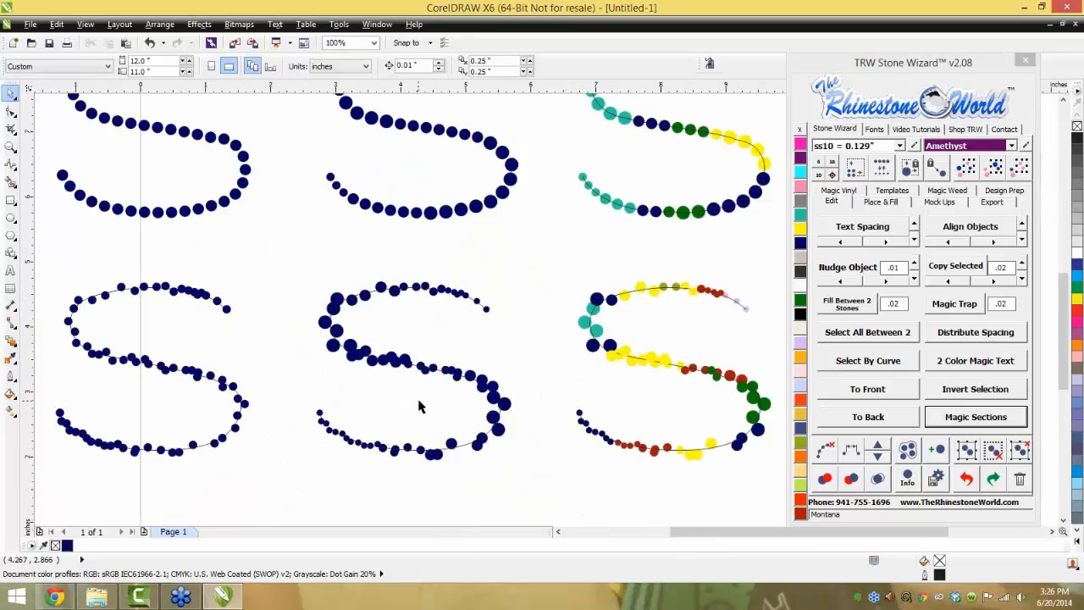
{"action": "scroll", "coordinate": [456, 388], "scroll_direction": "down", "scroll_amount": 2}
{"action": "scroll", "coordinate": [456, 387], "scroll_direction": "down", "scroll_amount": 1}
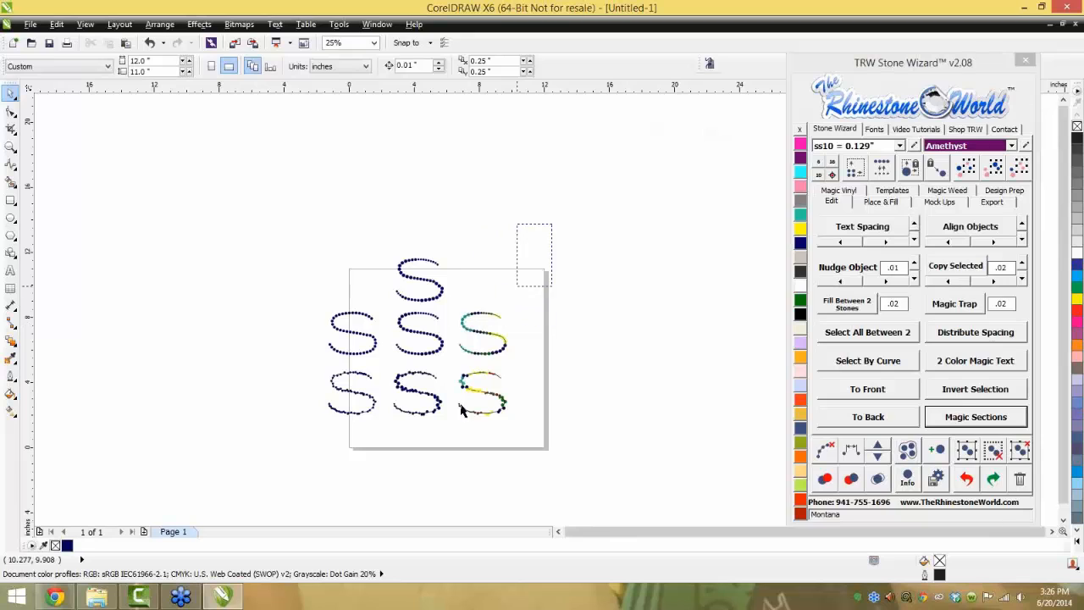
{"action": "scroll", "coordinate": [473, 341], "scroll_direction": "up", "scroll_amount": 3}
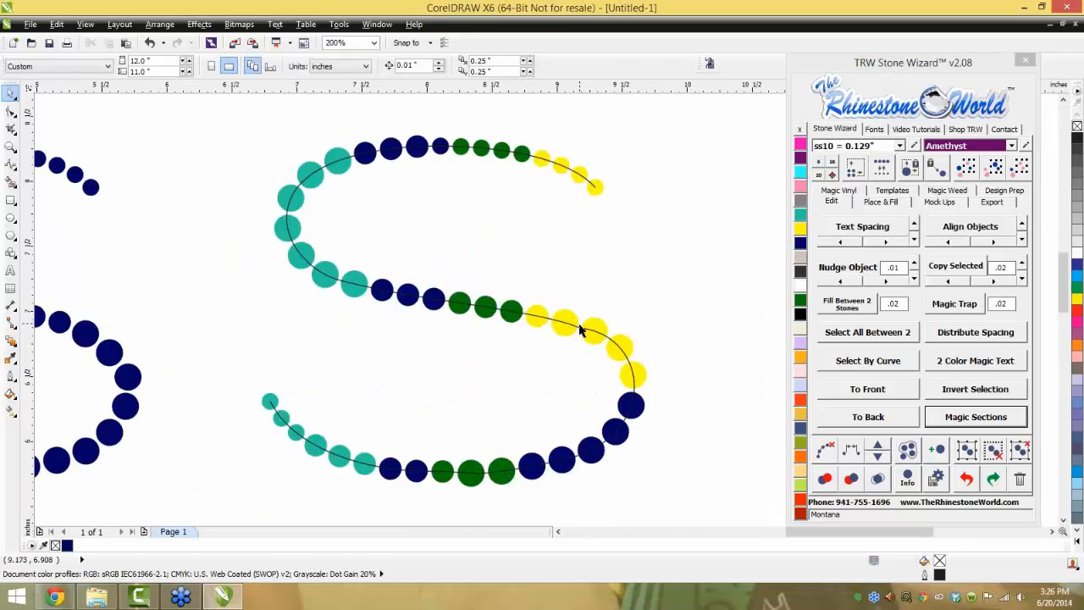
{"action": "left_click", "coordinate": [579, 328]}
{"action": "left_click", "coordinate": [627, 304]}
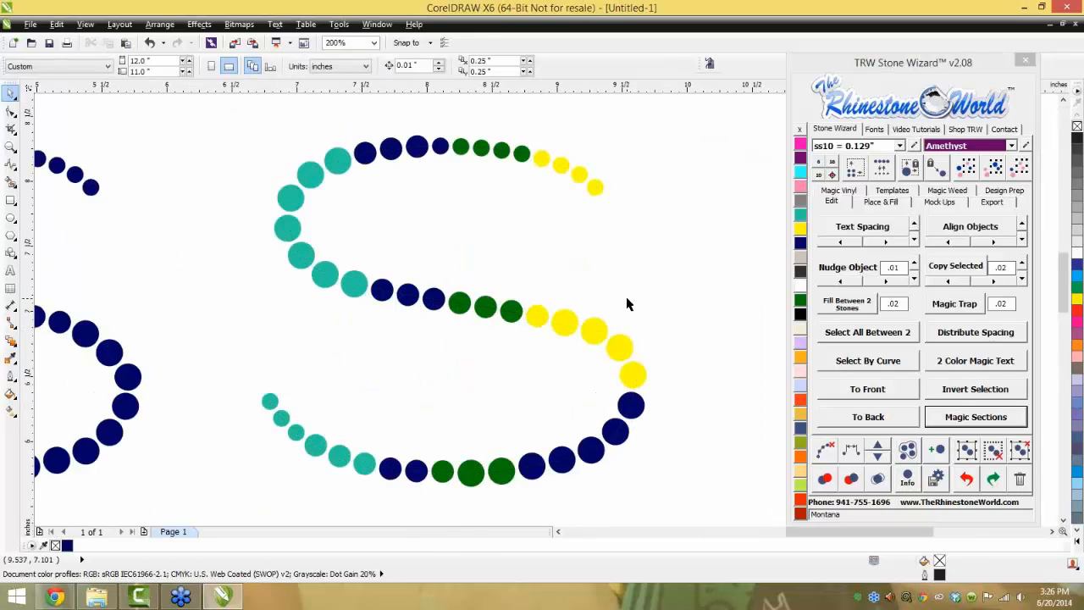
Reduce the six large stones around the multicolored S's lower bend, three yellow and three navy, to the next smaller stone size
{"action": "scroll", "coordinate": [583, 243], "scroll_direction": "down", "scroll_amount": 1}
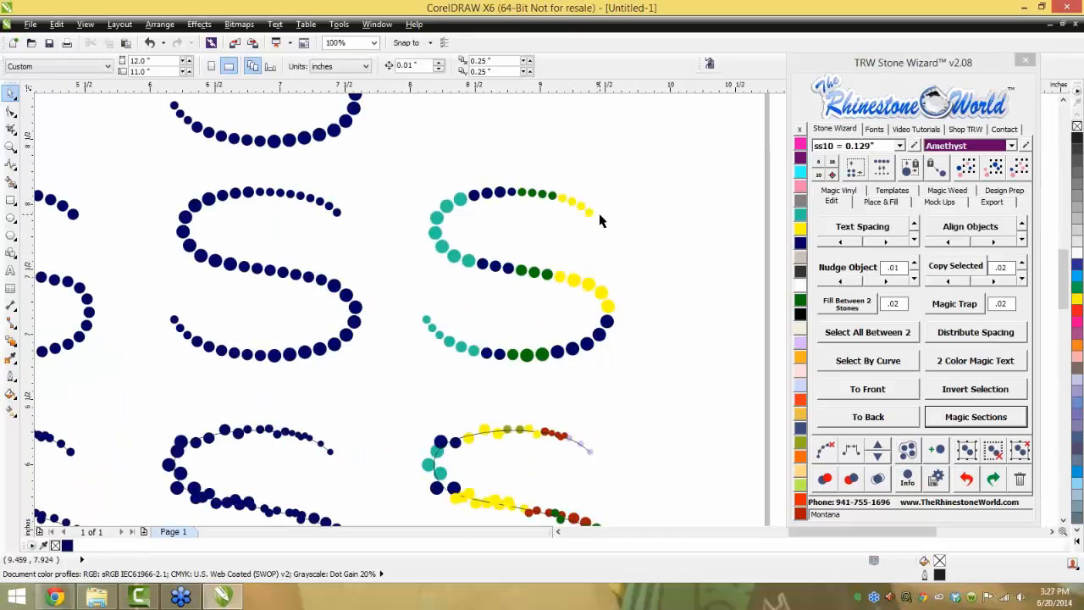
{"action": "scroll", "coordinate": [540, 247], "scroll_direction": "up", "scroll_amount": 1}
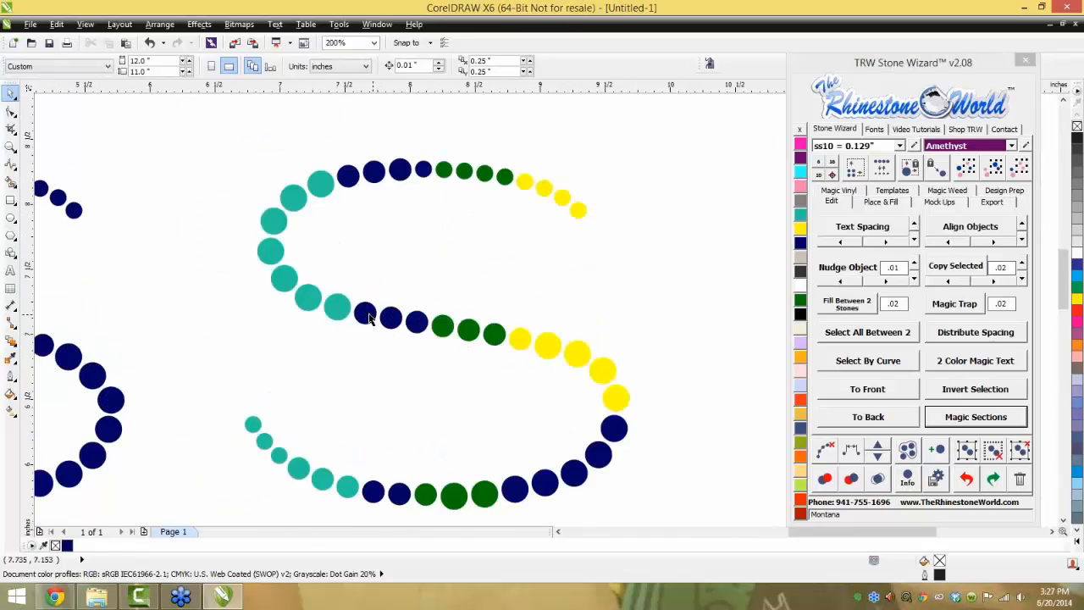
{"action": "scroll", "coordinate": [458, 324], "scroll_direction": "down", "scroll_amount": 1}
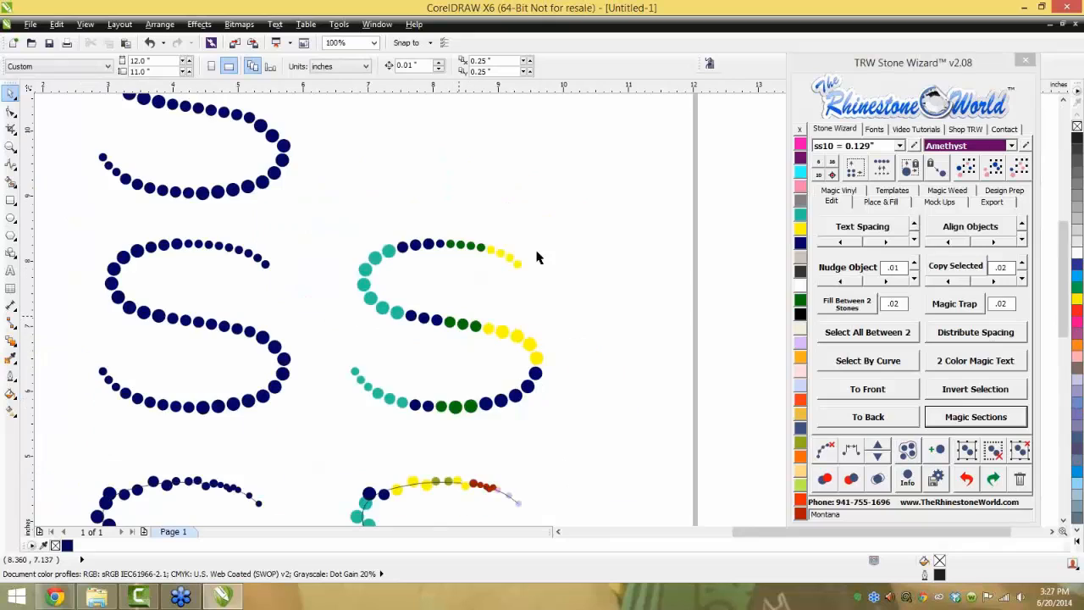
{"action": "scroll", "coordinate": [530, 422], "scroll_direction": "up", "scroll_amount": 1}
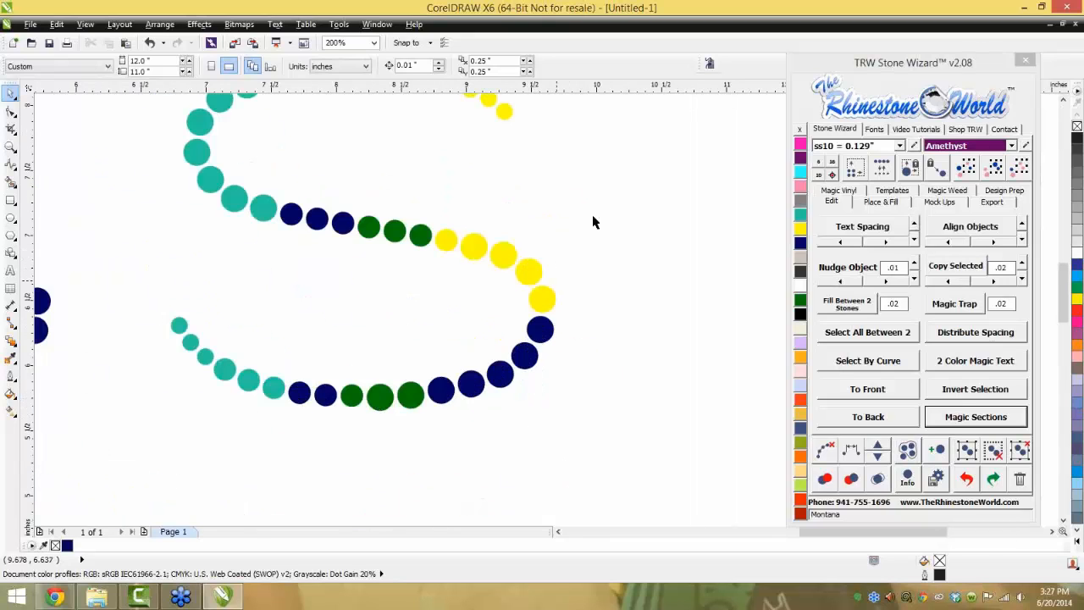
{"action": "left_click_drag", "start_coordinate": [591, 227], "coordinate": [483, 428]}
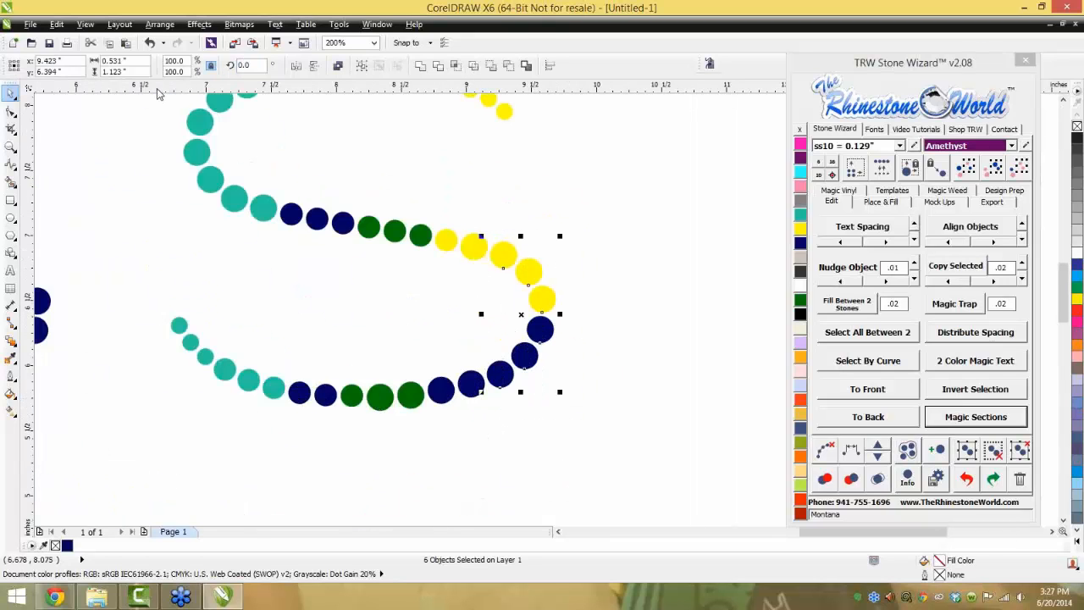
{"action": "left_click", "coordinate": [547, 305]}
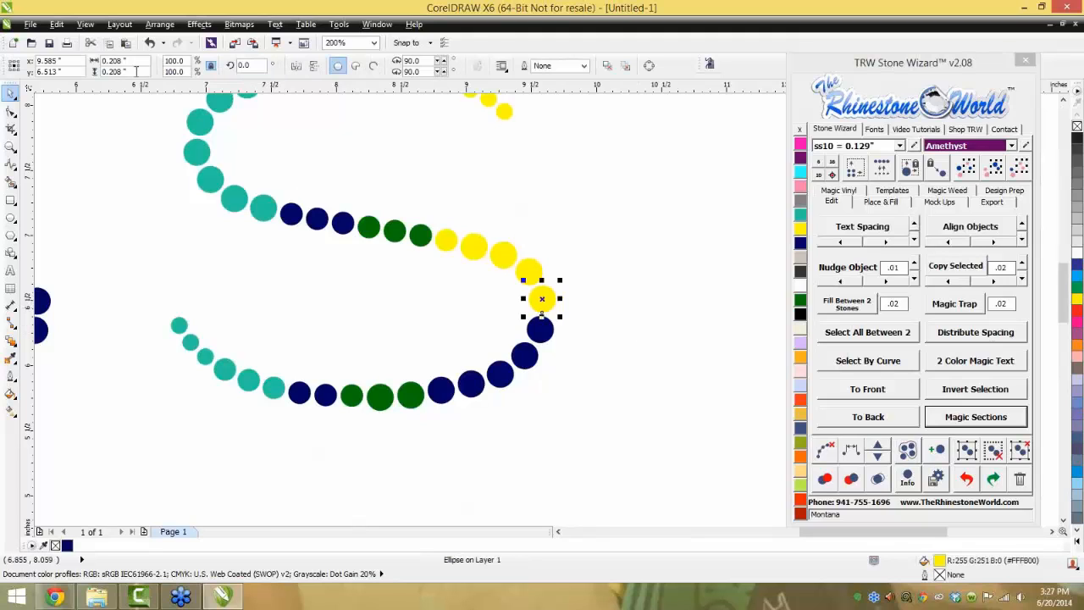
{"action": "left_click", "coordinate": [567, 307]}
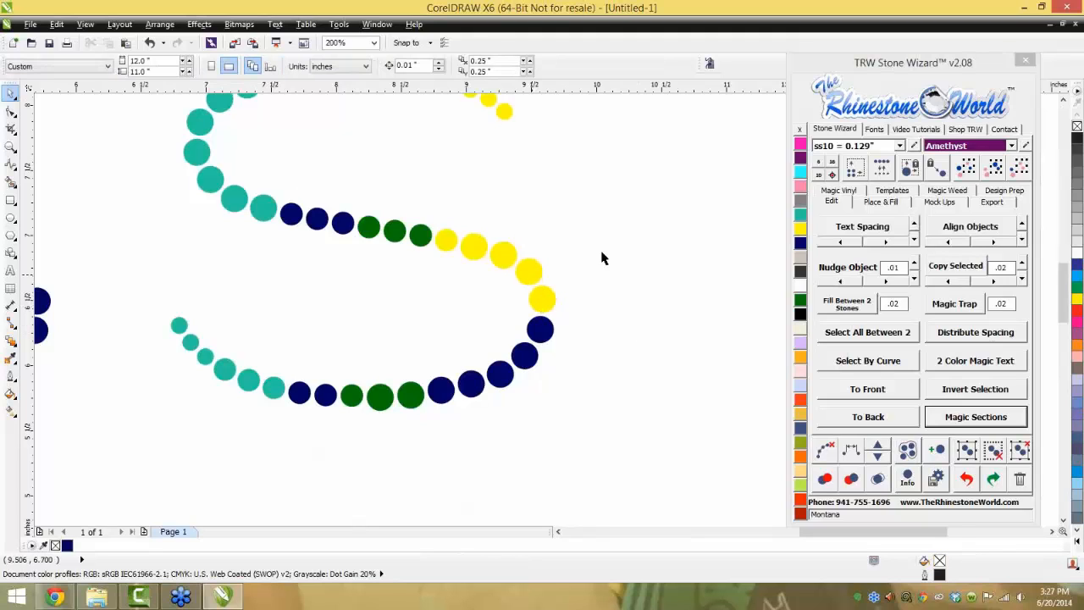
{"action": "left_click_drag", "start_coordinate": [591, 212], "coordinate": [483, 428]}
{"action": "left_click_drag", "start_coordinate": [508, 341], "coordinate": [484, 427]}
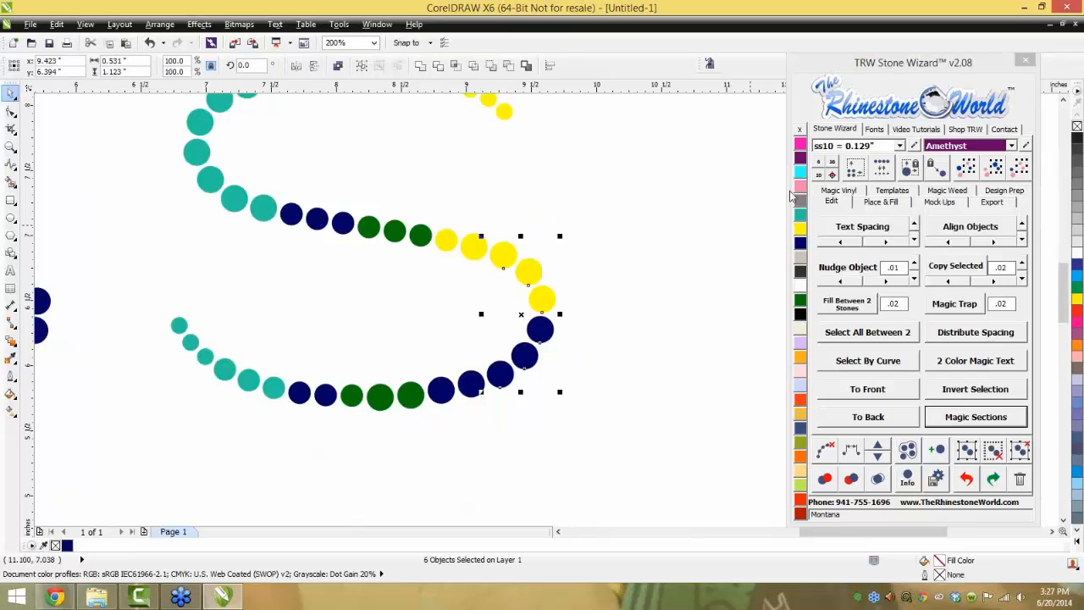
{"action": "left_click", "coordinate": [833, 167]}
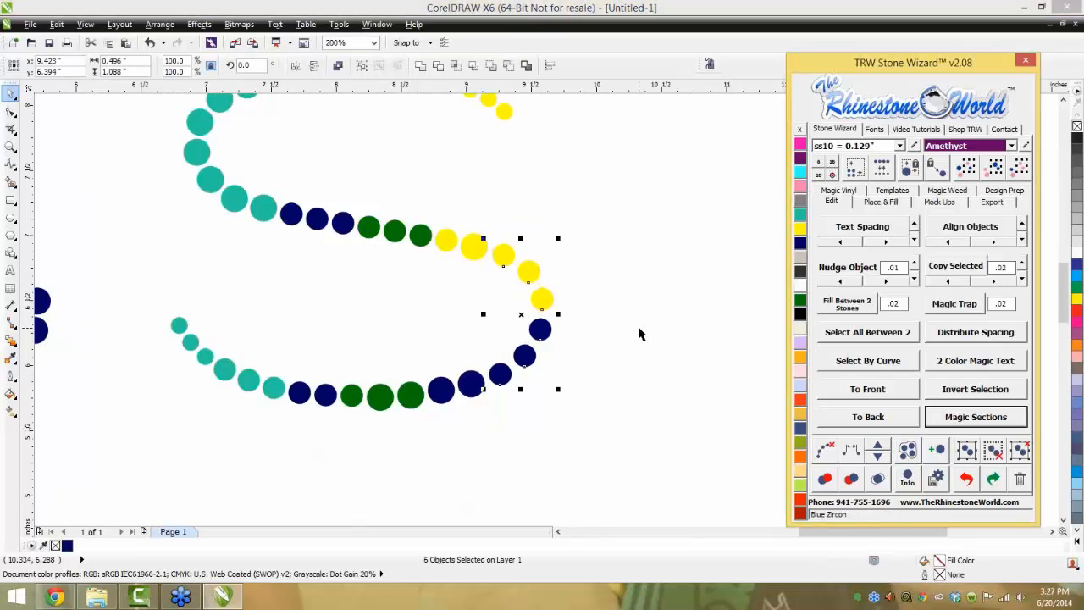
Respace the stones evenly around the lower bend with one extra stone added, and remove the bend's guide curve
{"action": "left_click", "coordinate": [468, 387], "text": "shift"}
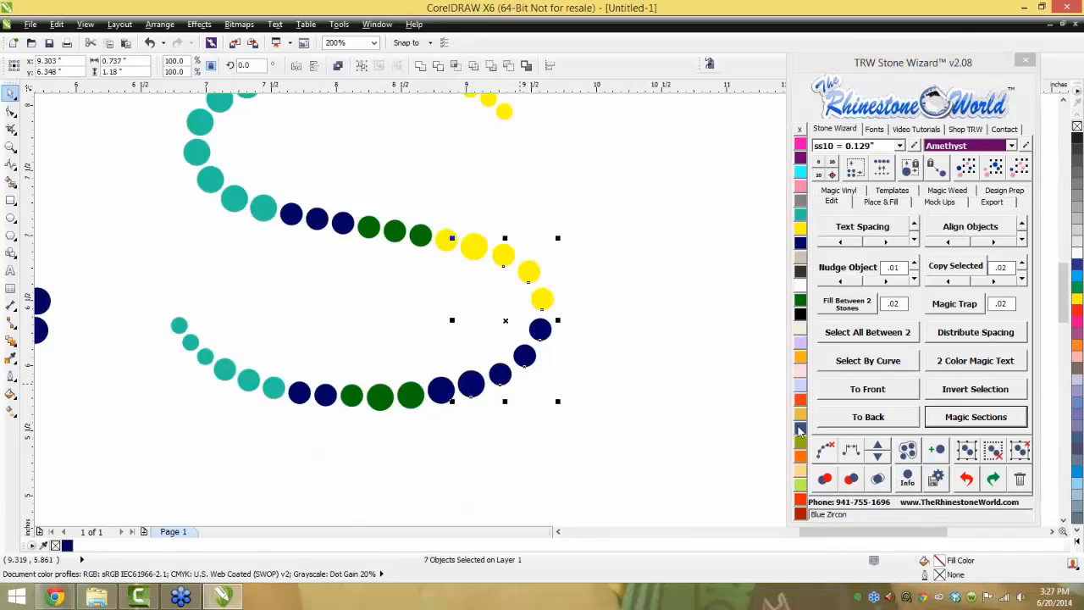
{"action": "left_click", "coordinate": [855, 455]}
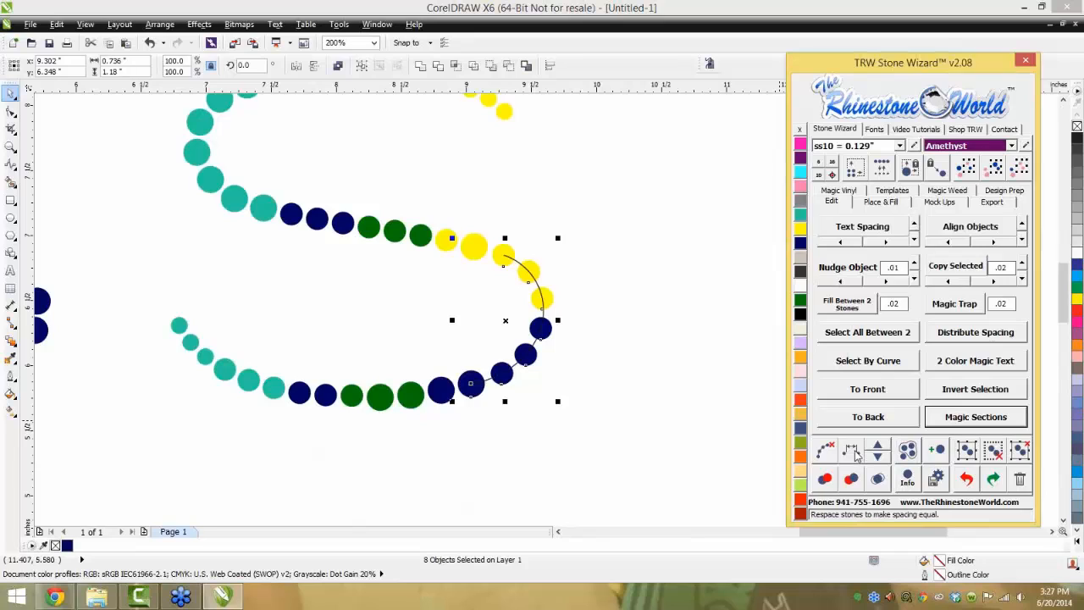
{"action": "left_click", "coordinate": [881, 449]}
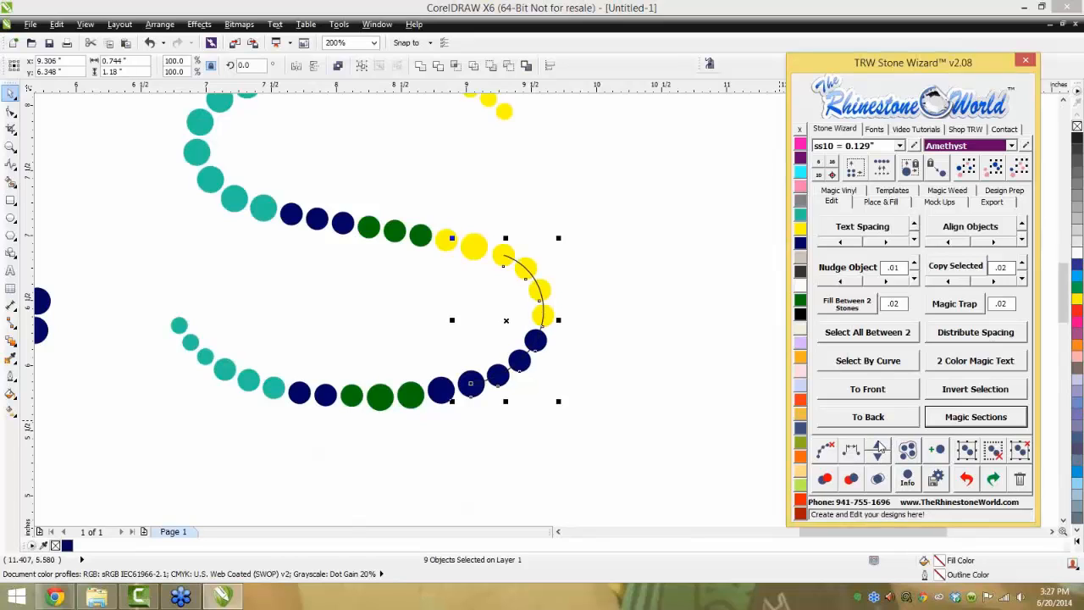
{"action": "left_click", "coordinate": [828, 453]}
{"action": "left_click", "coordinate": [466, 359]}
{"action": "scroll", "coordinate": [467, 358], "scroll_direction": "down", "scroll_amount": 2}
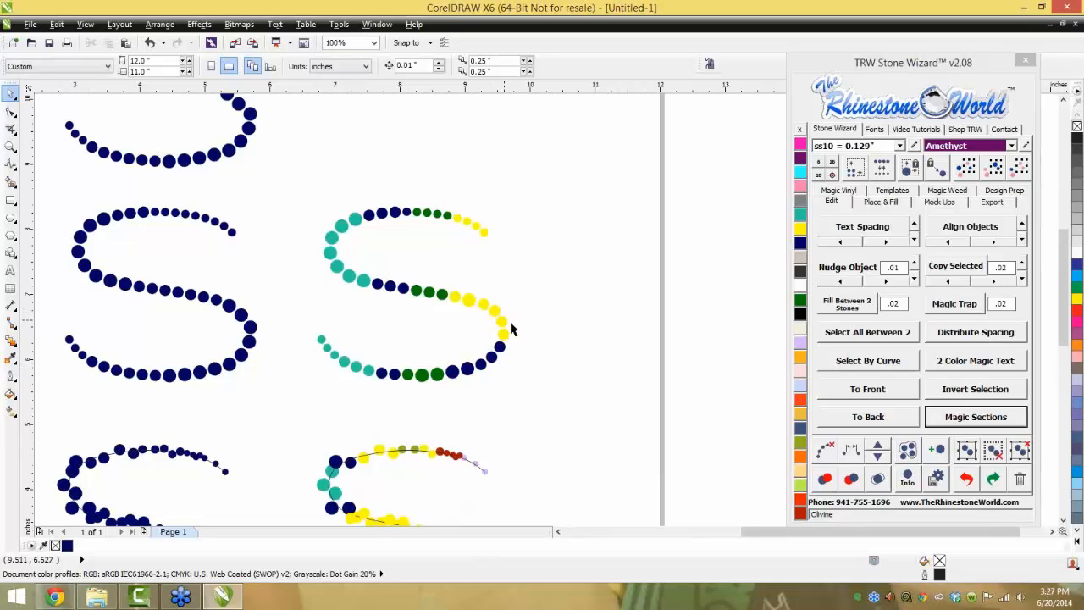
{"action": "scroll", "coordinate": [559, 315], "scroll_direction": "down", "scroll_amount": 1}
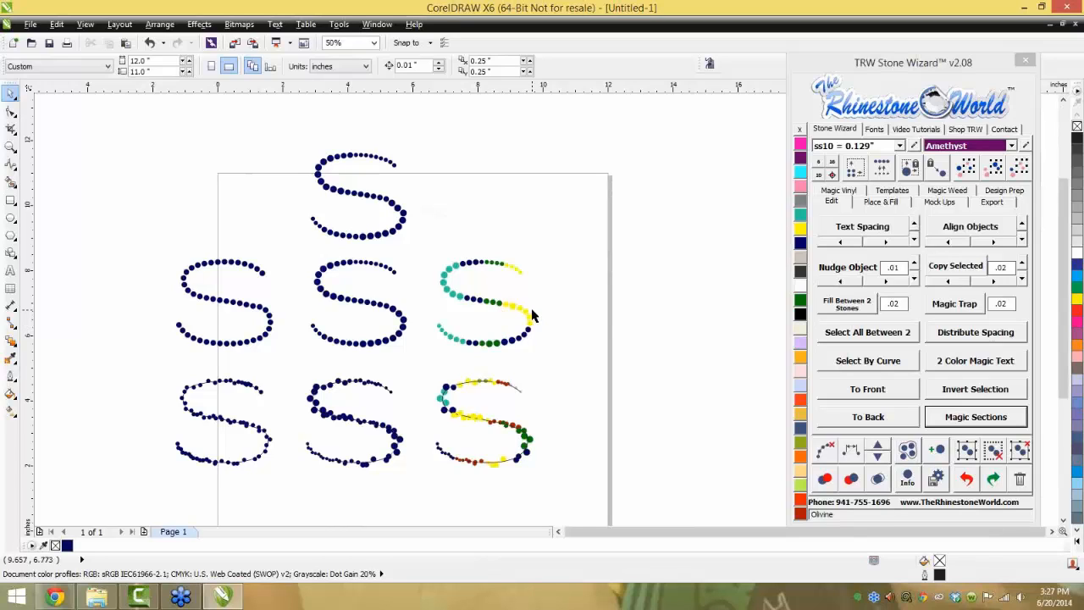
{"action": "scroll", "coordinate": [544, 311], "scroll_direction": "down", "scroll_amount": 1}
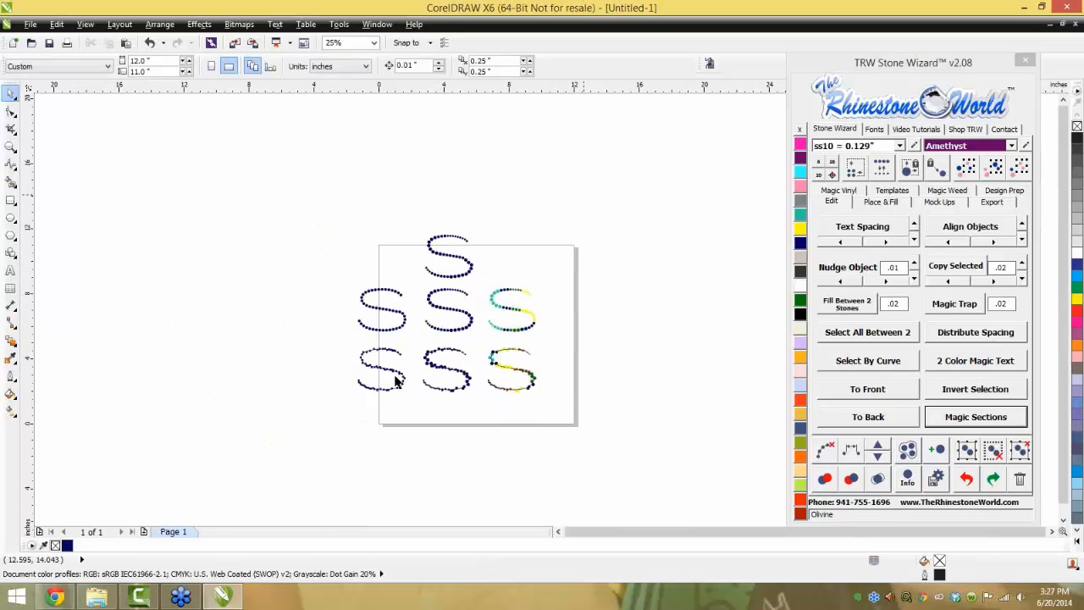
{"action": "key", "text": "ctrl+a"}
{"action": "key", "text": "Delete"}
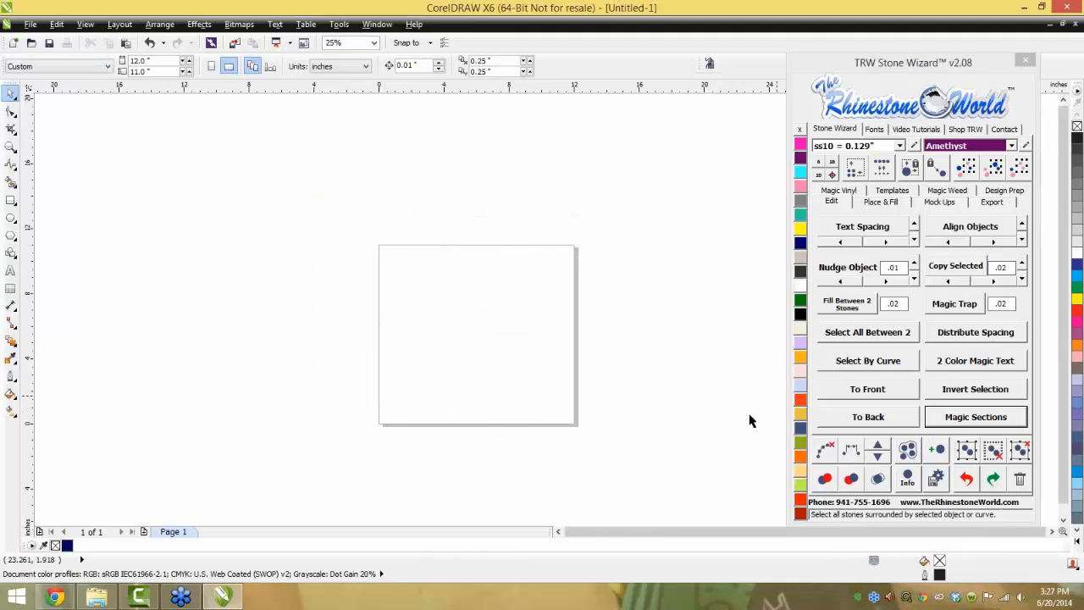
{"action": "key", "text": "ctrl+z"}
Delete the bottom row of three unevenly spaced S shapes with their curves
{"action": "left_click_drag", "start_coordinate": [612, 431], "coordinate": [344, 347]}
{"action": "key", "text": "Delete"}
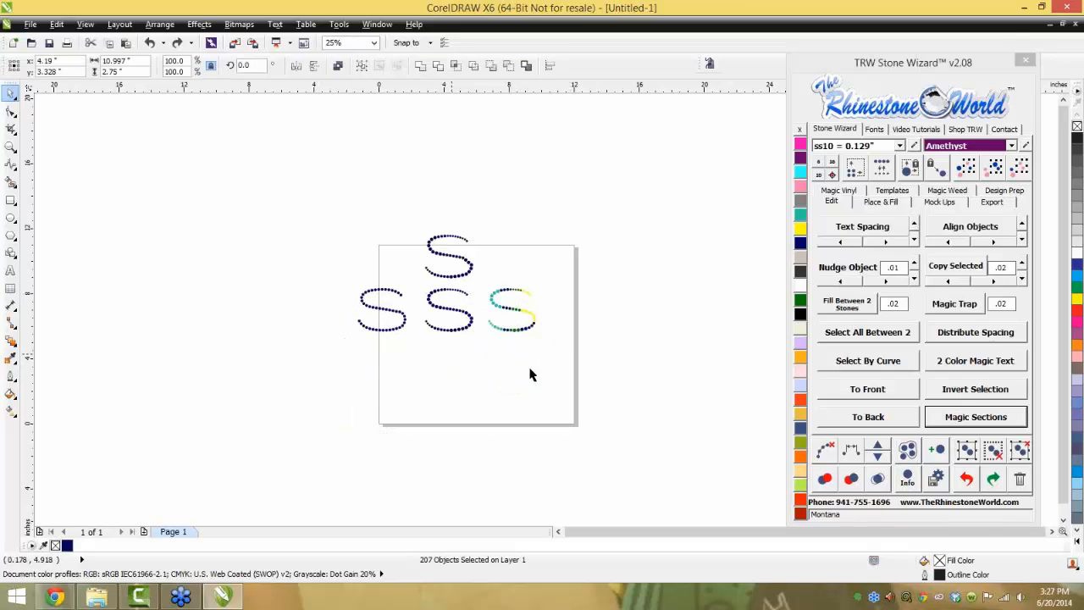
Select the yellow stones on the multicolored S's lower bend with a freehand enclosing curve and move them off the S
{"action": "scroll", "coordinate": [512, 305], "scroll_direction": "up", "scroll_amount": 1}
{"action": "scroll", "coordinate": [518, 312], "scroll_direction": "up", "scroll_amount": 1}
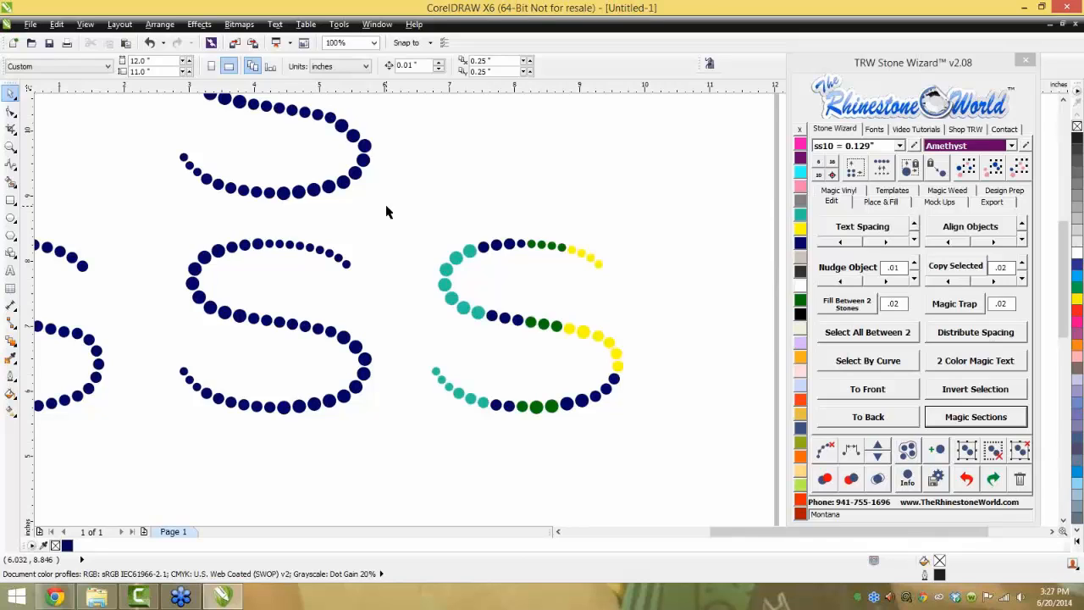
{"action": "left_click", "coordinate": [12, 94]}
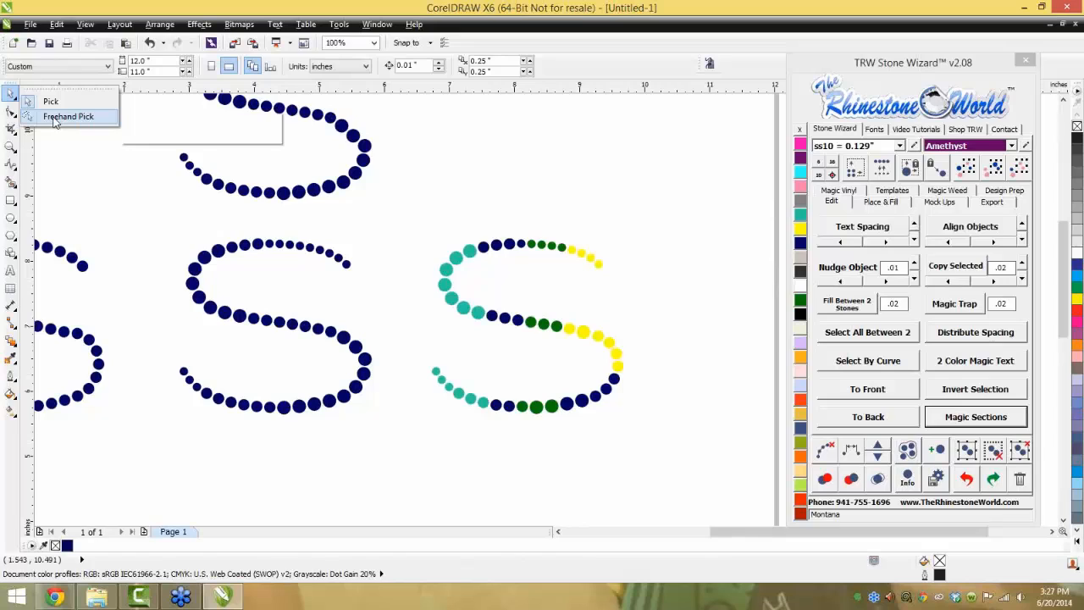
{"action": "left_click", "coordinate": [10, 95]}
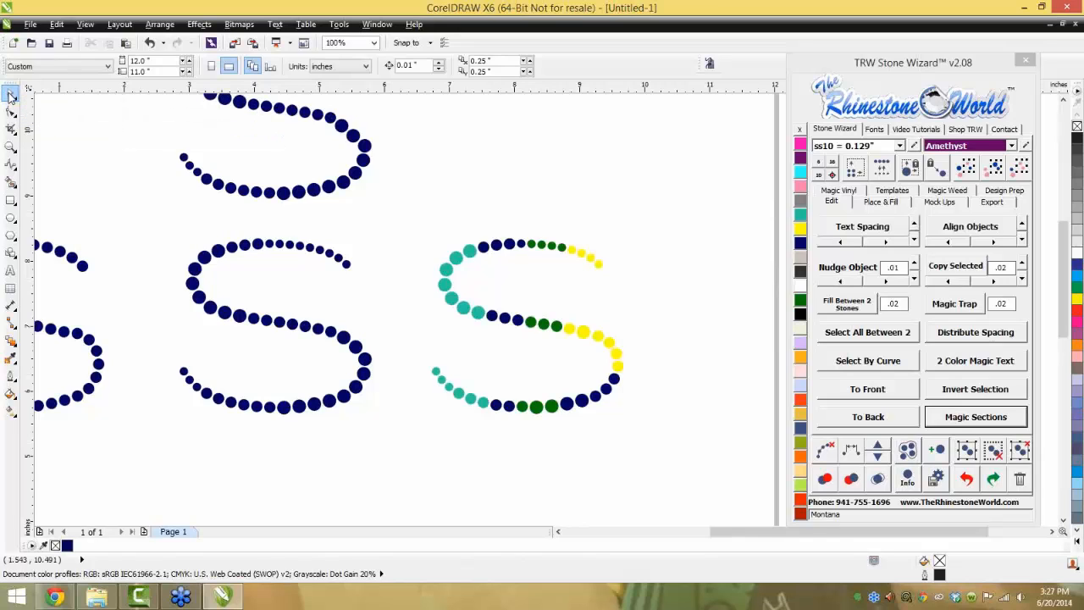
{"action": "left_click", "coordinate": [10, 165]}
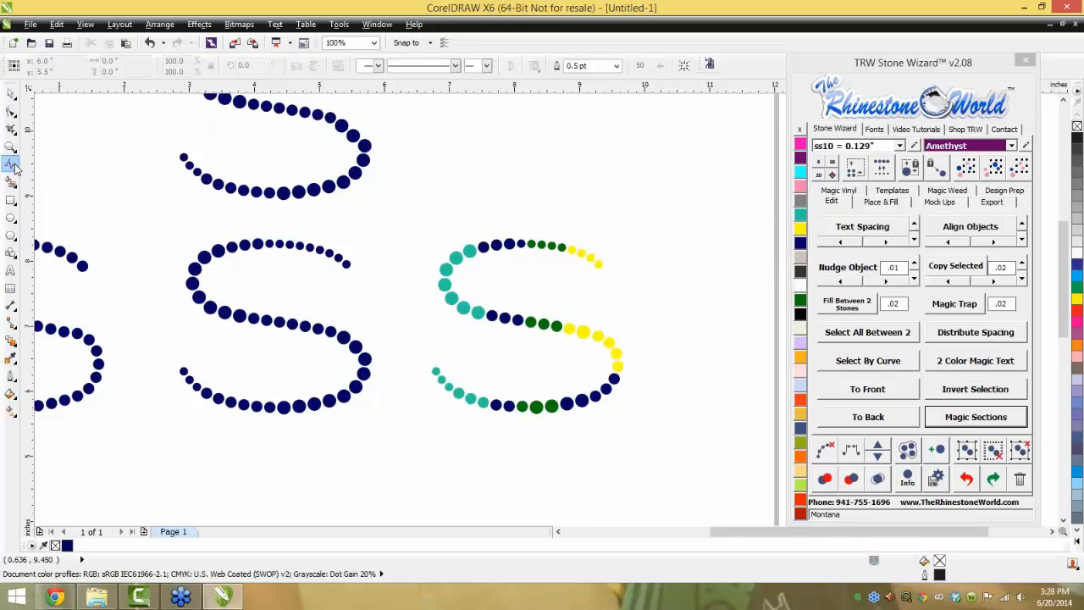
{"action": "left_click", "coordinate": [14, 169]}
{"action": "left_click", "coordinate": [44, 169]}
{"action": "mouse_move", "coordinate": [661, 356]}
{"action": "left_mouse_down"}
{"action": "mouse_move", "coordinate": [656, 331]}
{"action": "mouse_move", "coordinate": [589, 307]}
{"action": "mouse_move", "coordinate": [566, 317]}
{"action": "mouse_move", "coordinate": [574, 360]}
{"action": "mouse_move", "coordinate": [640, 385]}
{"action": "mouse_move", "coordinate": [660, 369]}
{"action": "left_mouse_up"}
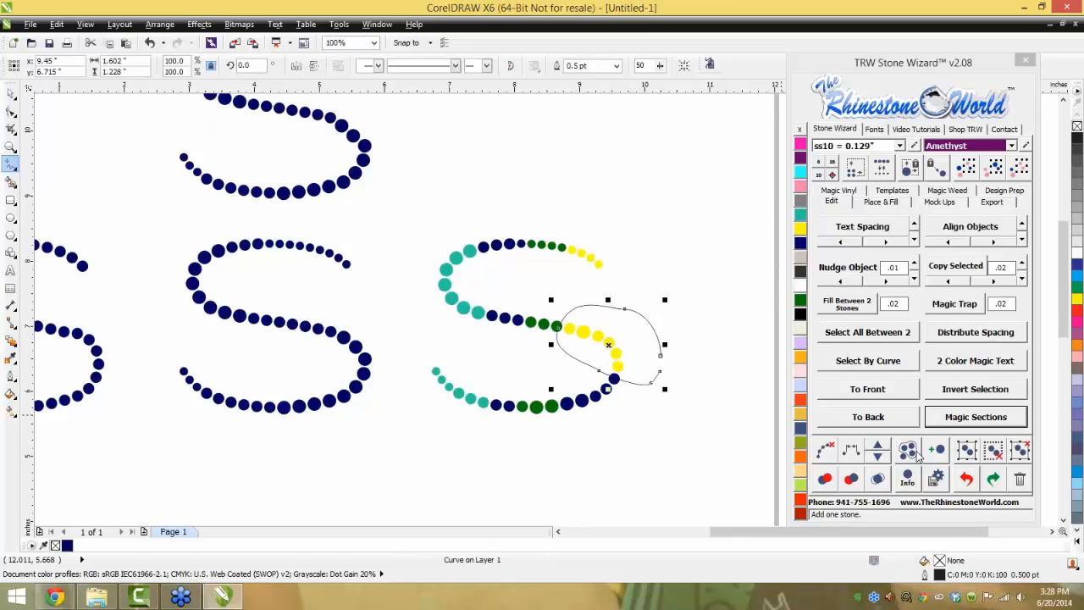
{"action": "left_click", "coordinate": [911, 454]}
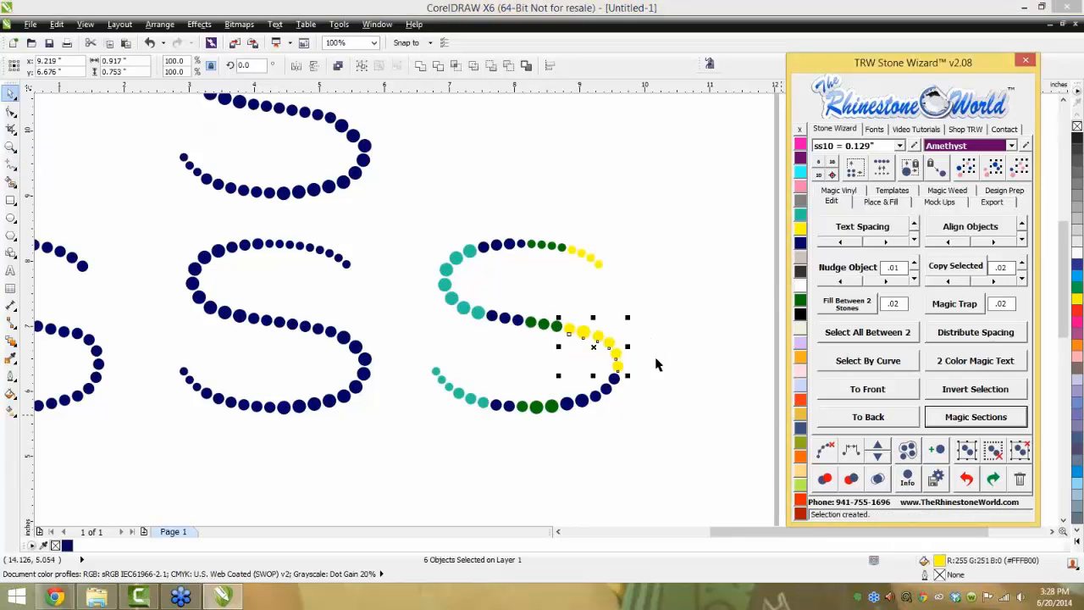
{"action": "left_click_drag", "start_coordinate": [616, 355], "coordinate": [673, 304]}
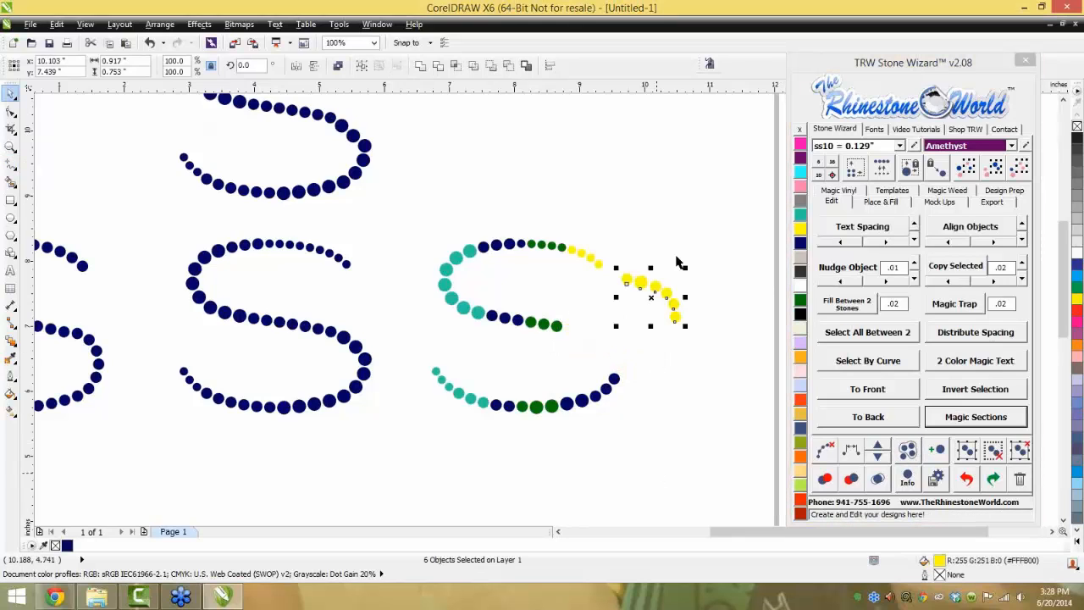
{"action": "left_click", "coordinate": [540, 366]}
Select the multicolored S's upper half with a freehand enclosing curve and move those stones upward, away from the rest
{"action": "left_click", "coordinate": [11, 165]}
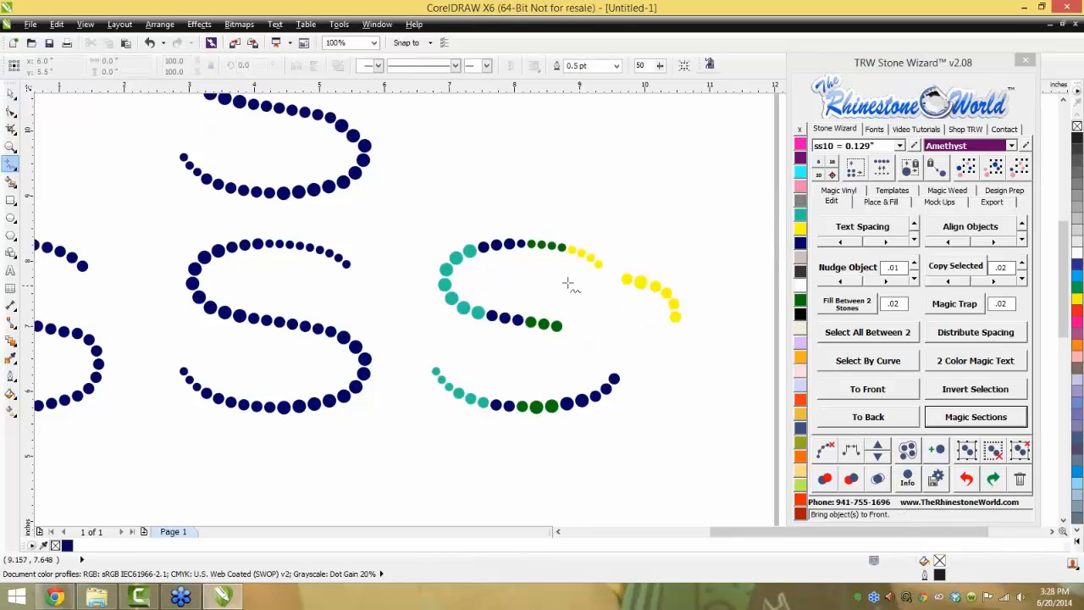
{"action": "mouse_move", "coordinate": [568, 284]}
{"action": "left_mouse_down"}
{"action": "mouse_move", "coordinate": [611, 270]}
{"action": "mouse_move", "coordinate": [596, 211]}
{"action": "mouse_move", "coordinate": [437, 216]}
{"action": "mouse_move", "coordinate": [410, 282]}
{"action": "mouse_move", "coordinate": [500, 349]}
{"action": "left_mouse_up"}
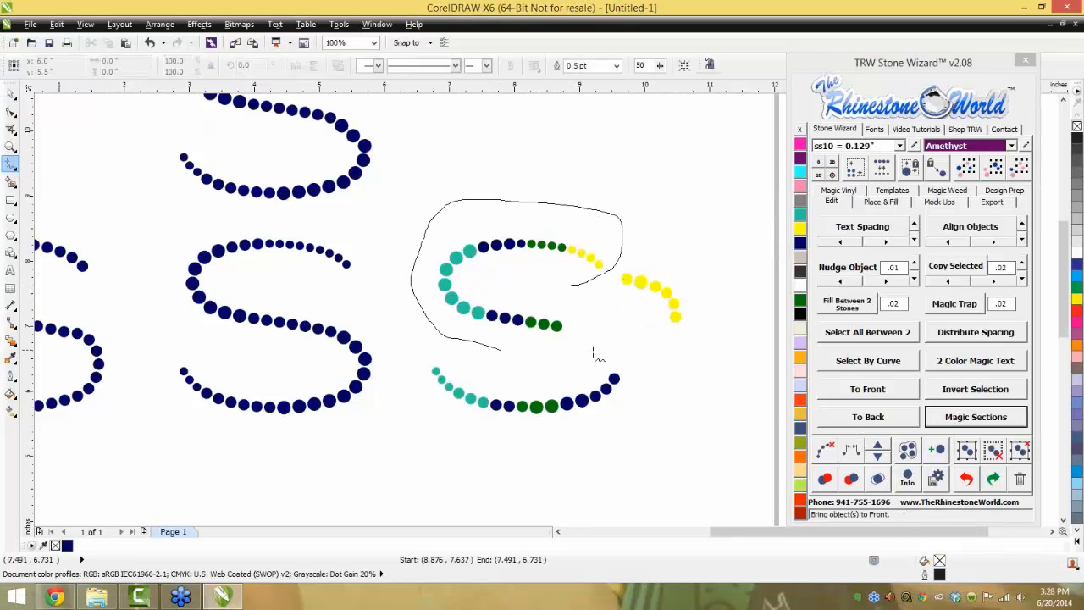
{"action": "mouse_move", "coordinate": [593, 352]}
{"action": "left_mouse_down"}
{"action": "mouse_move", "coordinate": [598, 305]}
{"action": "mouse_move", "coordinate": [572, 284]}
{"action": "mouse_move", "coordinate": [583, 177]}
{"action": "left_mouse_up"}
{"action": "left_click", "coordinate": [910, 454]}
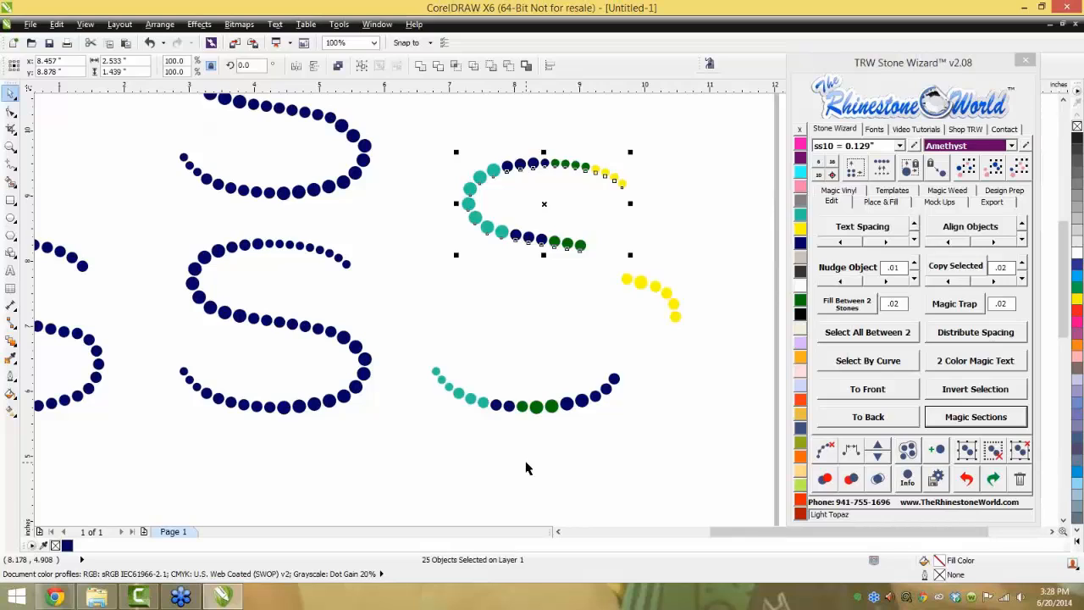
Undo both freehand selections and stone moves on the multicolored S
{"action": "key", "text": "ctrl+z"}
{"action": "key", "text": "ctrl+z"}
{"action": "key", "text": "ctrl+z"}
{"action": "key", "text": "ctrl+z"}
{"action": "key", "text": "ctrl+z"}
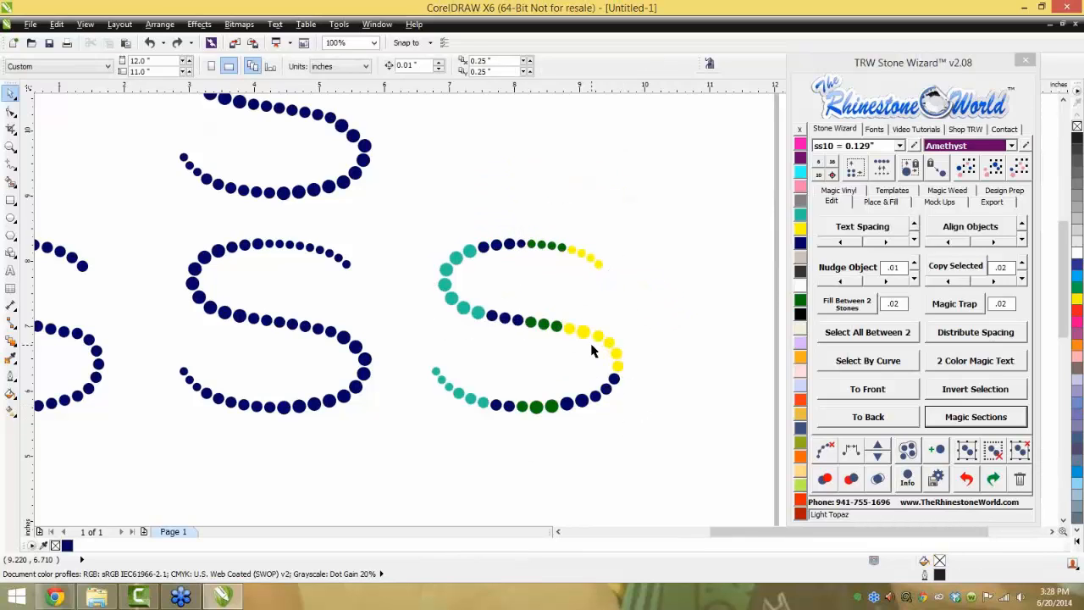
{"action": "scroll", "coordinate": [589, 349], "scroll_direction": "down", "scroll_amount": 2}
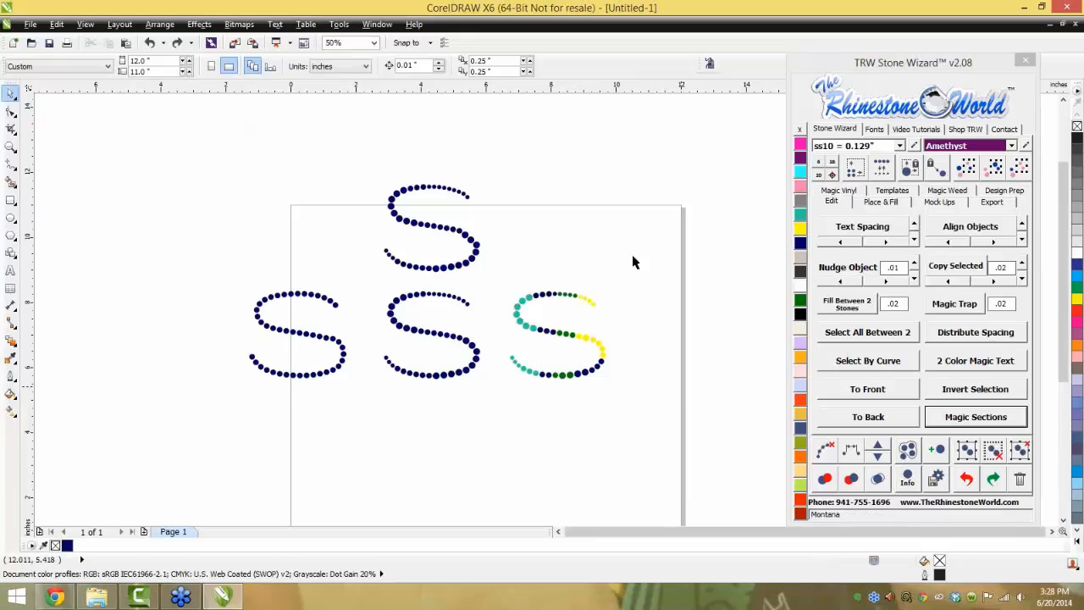
Group the multicolored S's stones, move the S up and to the right as one object, and ungroup it
{"action": "left_click_drag", "start_coordinate": [628, 263], "coordinate": [527, 378]}
{"action": "left_click_drag", "start_coordinate": [506, 419], "coordinate": [504, 421]}
{"action": "left_click", "coordinate": [967, 451]}
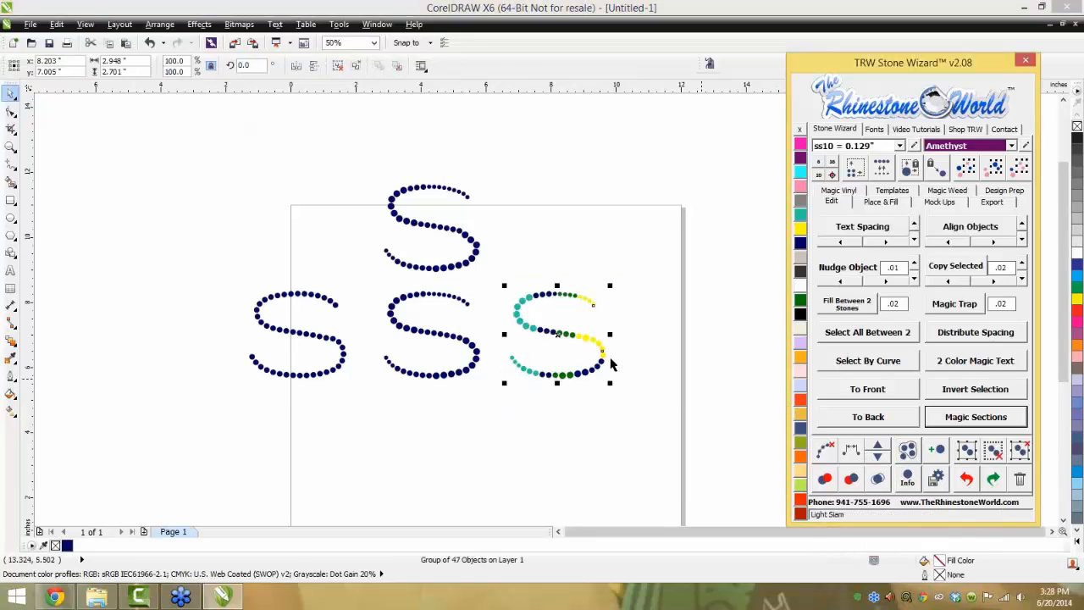
{"action": "mouse_move", "coordinate": [611, 366]}
{"action": "left_mouse_down"}
{"action": "mouse_move", "coordinate": [634, 332]}
{"action": "mouse_move", "coordinate": [628, 353]}
{"action": "left_mouse_up"}
{"action": "left_click", "coordinate": [983, 450]}
Move single dark blue stones on the multicolored S's lower bend so that they overlap their neighboring stones
{"action": "left_click", "coordinate": [641, 353]}
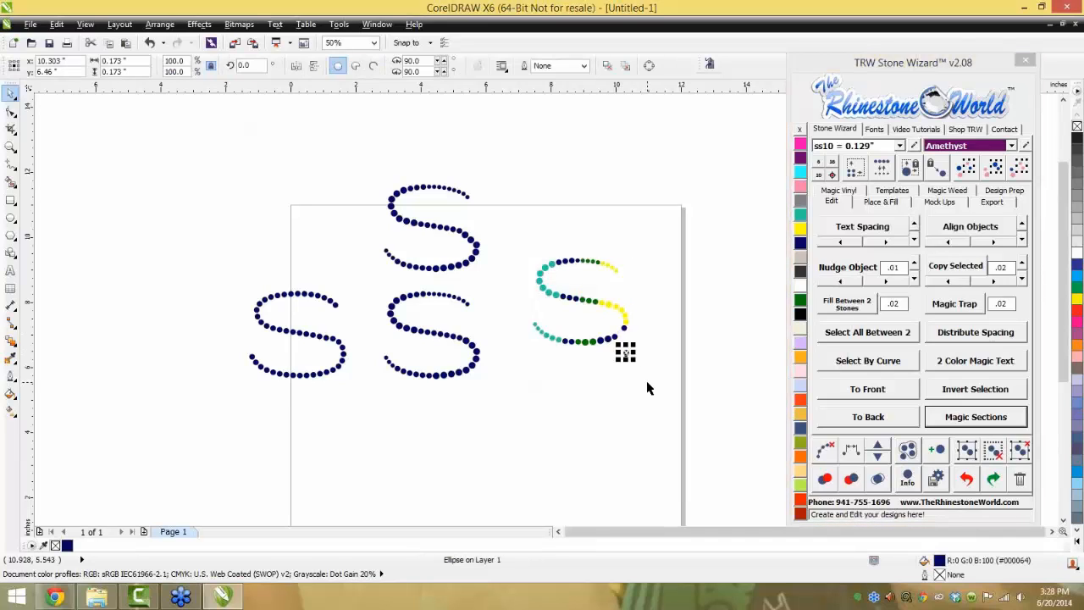
{"action": "key", "text": "ctrl+z"}
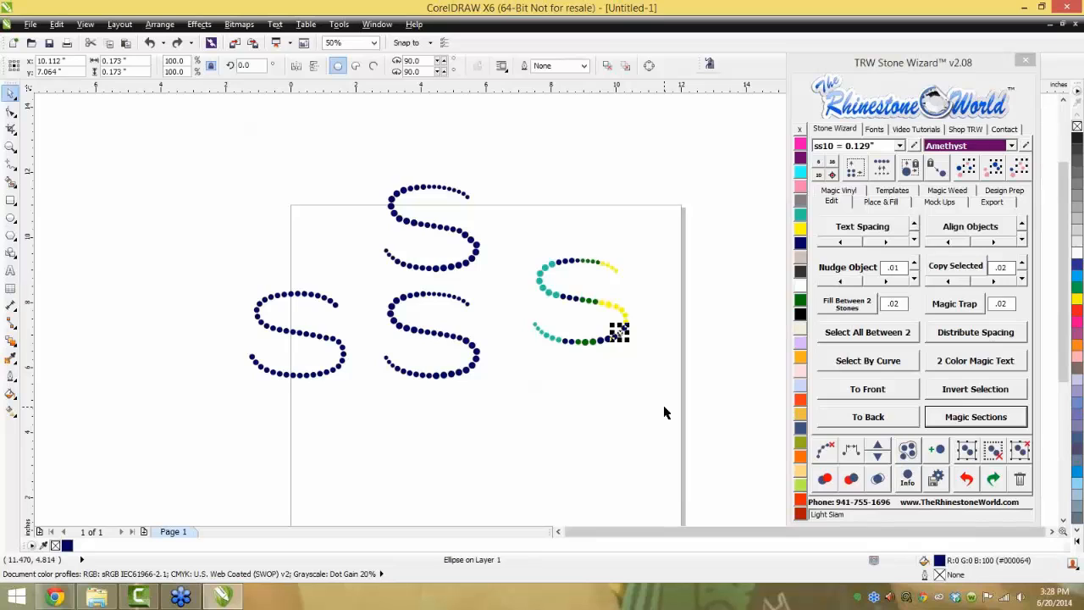
{"action": "left_click_drag", "start_coordinate": [664, 406], "coordinate": [638, 303]}
{"action": "scroll", "coordinate": [624, 316], "scroll_direction": "up", "scroll_amount": 2}
{"action": "left_click", "coordinate": [646, 349]}
Select the lower bend's stones, mark the top layer of overlapping stones red, and undo the marking
{"action": "left_click_drag", "start_coordinate": [706, 395], "coordinate": [455, 196]}
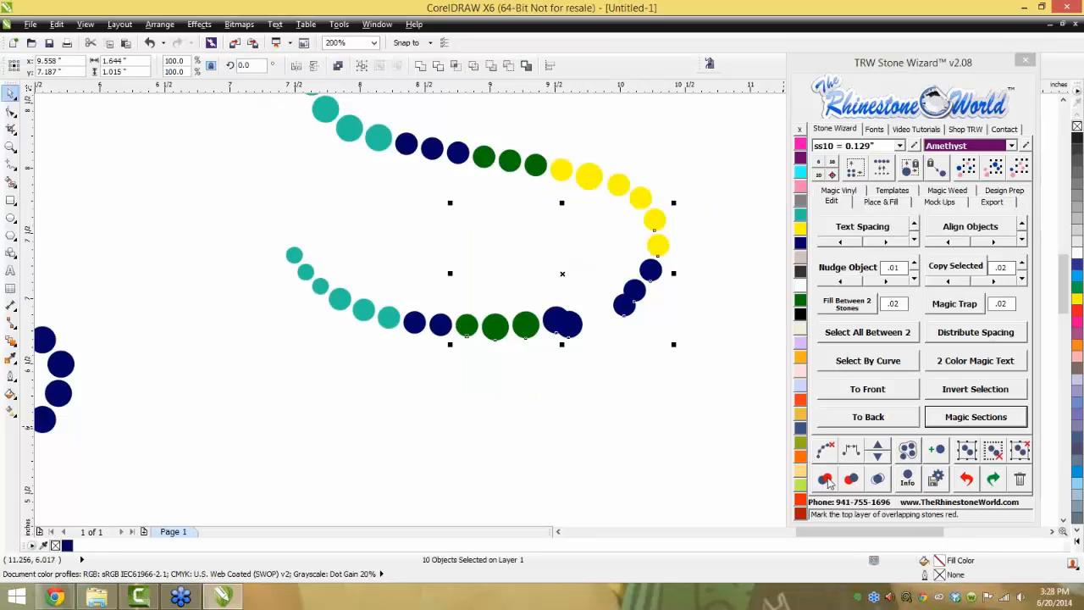
{"action": "left_click", "coordinate": [828, 481]}
{"action": "left_click", "coordinate": [649, 379]}
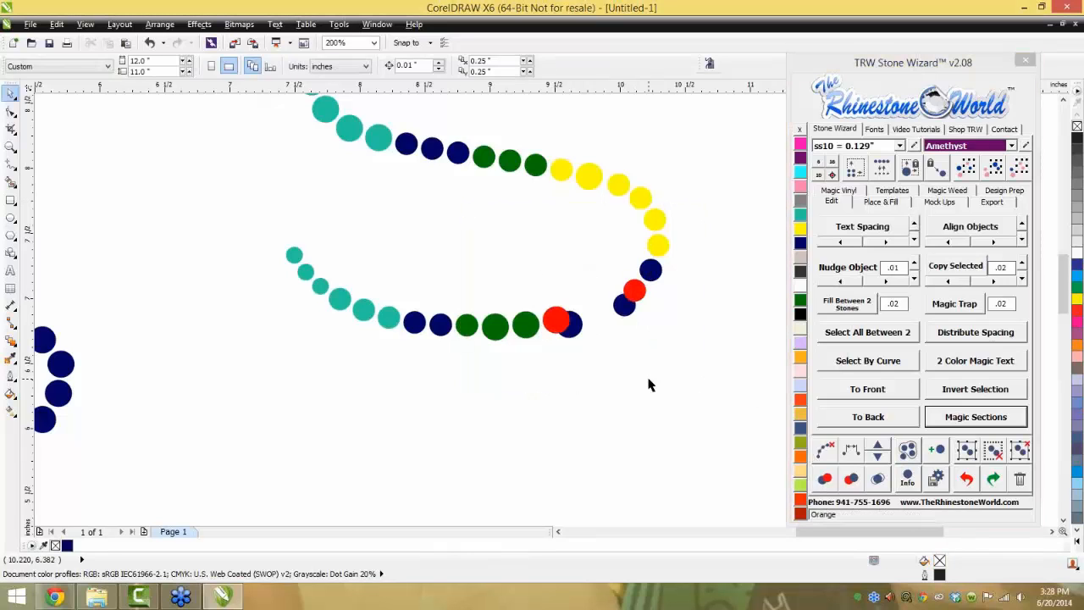
{"action": "key", "text": "ctrl+z"}
Mark the underlying stones of the overlapping pairs on the lower bend red and undo the marking
{"action": "left_click_drag", "start_coordinate": [693, 398], "coordinate": [497, 217]}
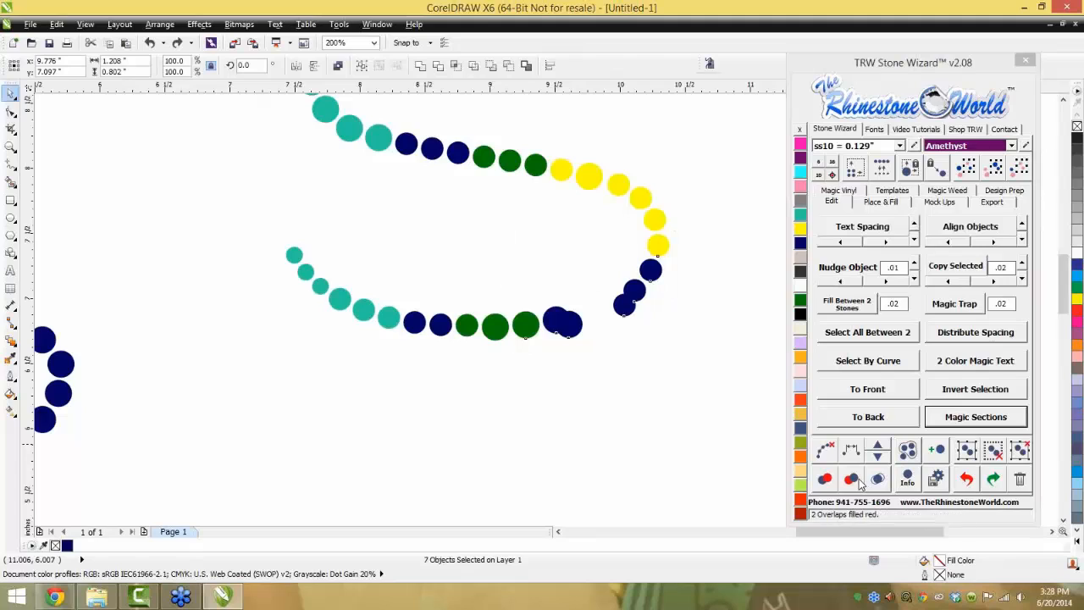
{"action": "left_click", "coordinate": [856, 482]}
{"action": "left_click_drag", "start_coordinate": [623, 305], "coordinate": [659, 375]}
{"action": "key", "text": "ctrl+z"}
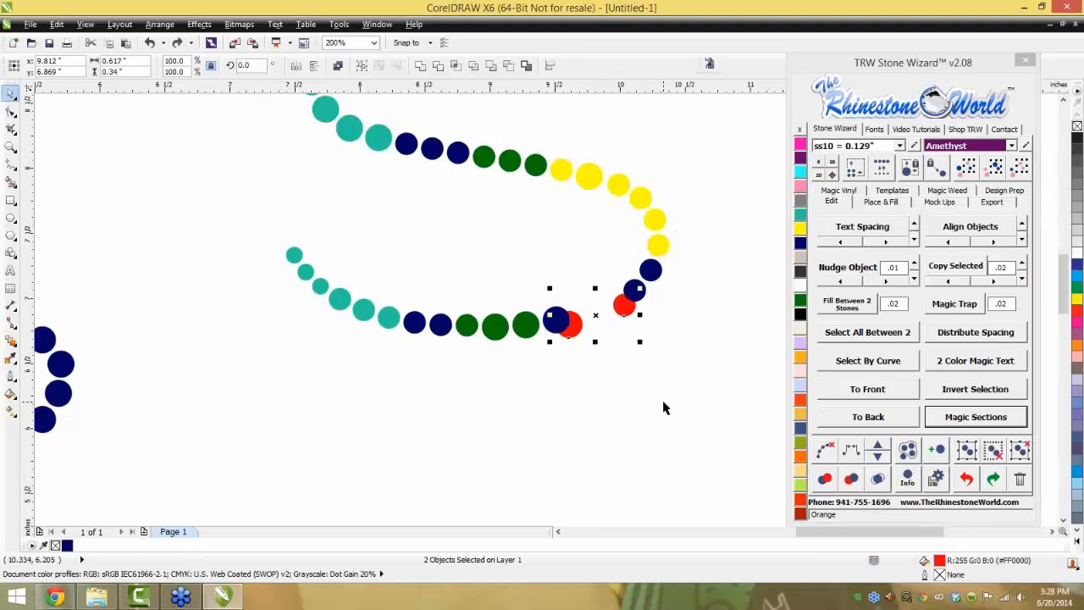
{"action": "key", "text": "ctrl+z"}
Select the stones around the lower bend and merge the overlapping ones
{"action": "left_click_drag", "start_coordinate": [721, 435], "coordinate": [474, 225]}
{"action": "left_click", "coordinate": [888, 482]}
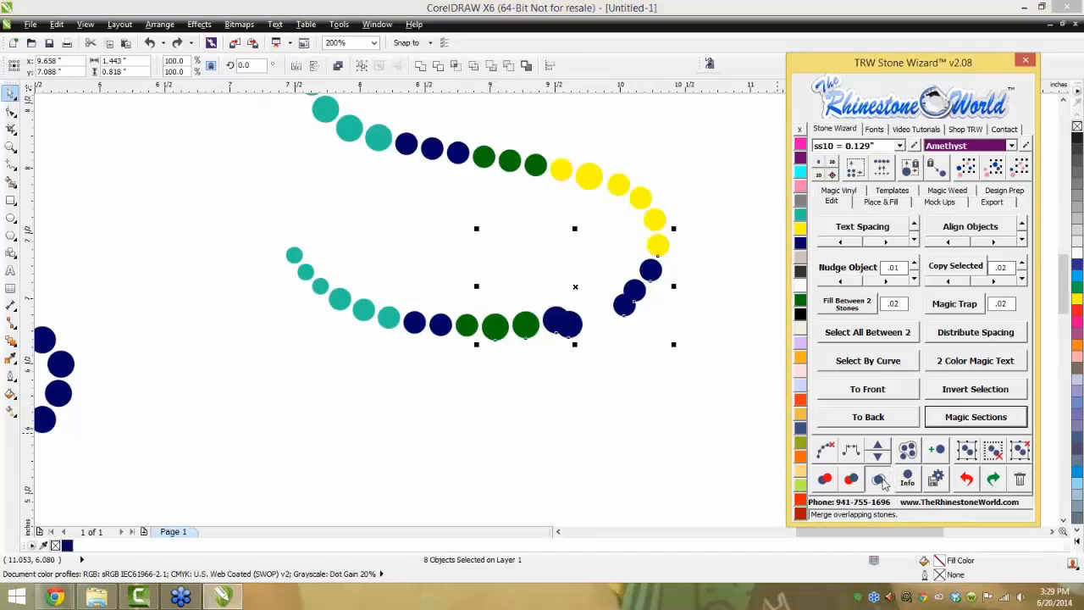
{"action": "left_click", "coordinate": [599, 380]}
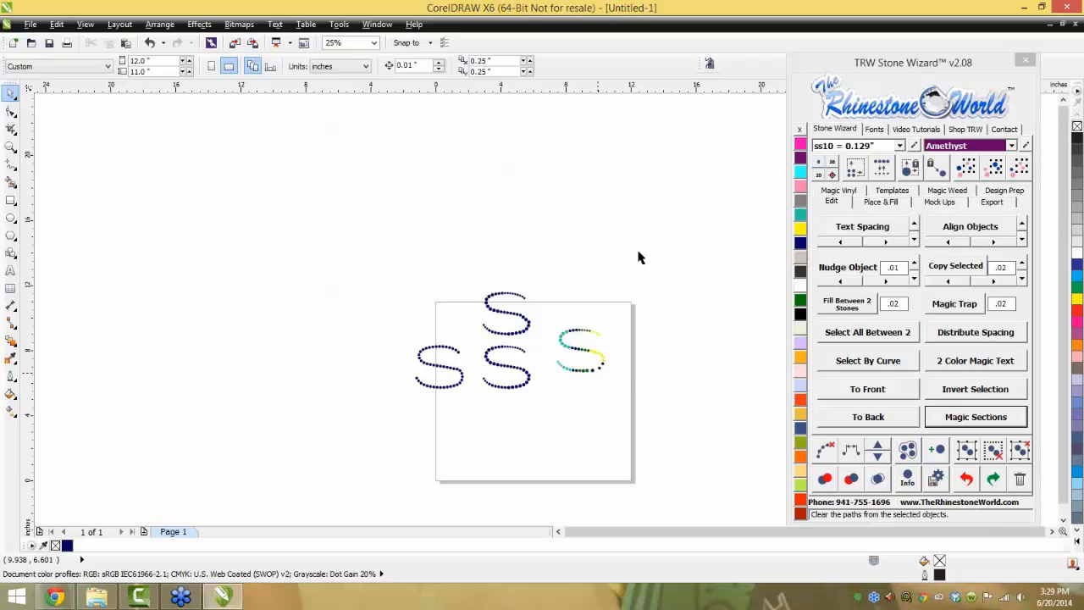
Select all four S shapes and check the design information for dimensions and stone counts by size and color
{"action": "left_click_drag", "start_coordinate": [640, 253], "coordinate": [373, 425]}
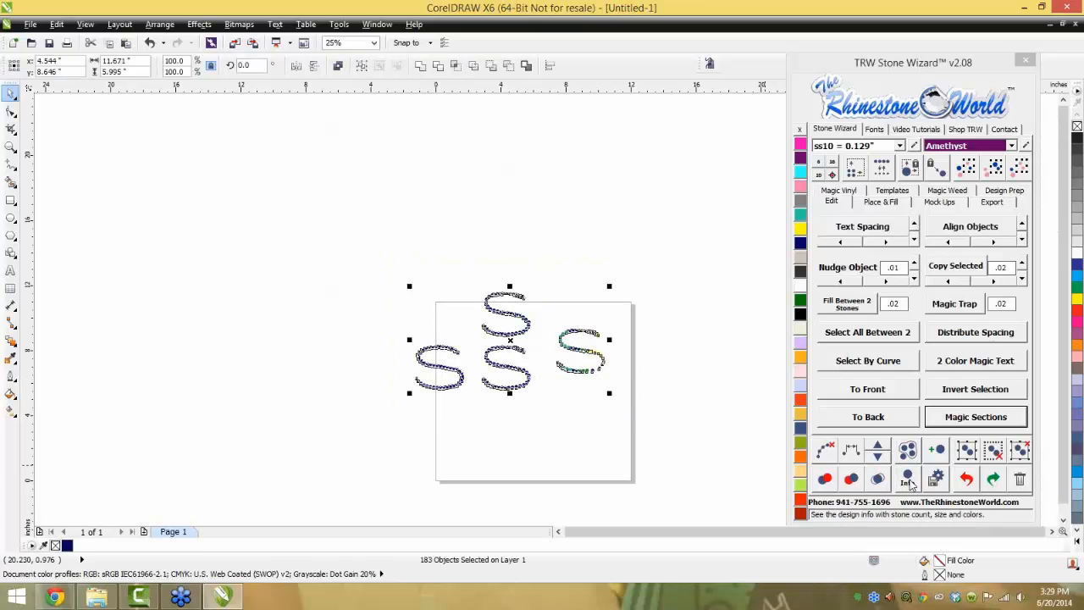
{"action": "left_click", "coordinate": [909, 480]}
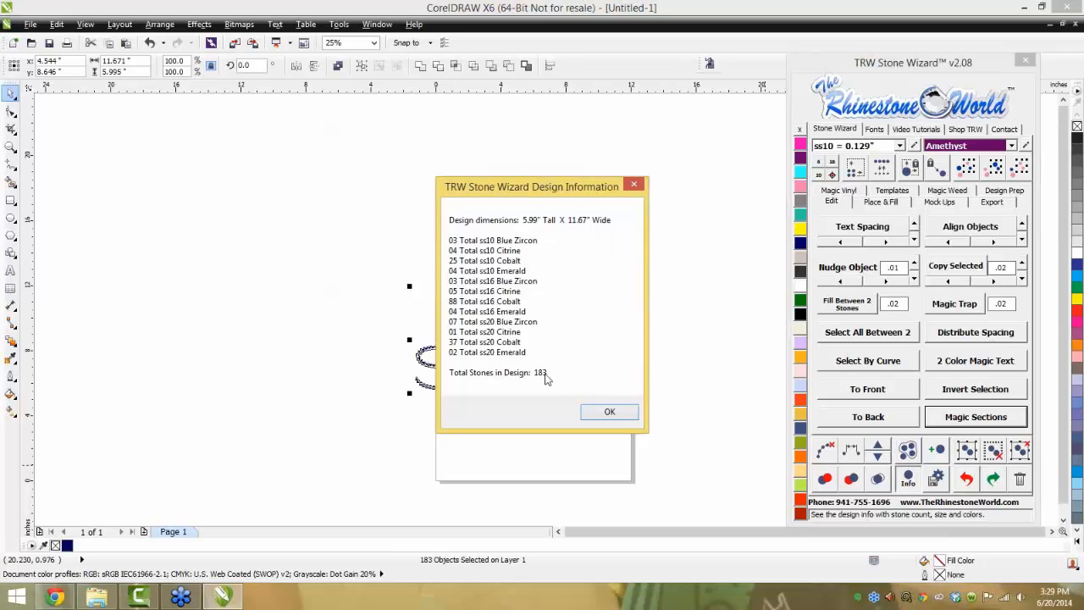
{"action": "left_click", "coordinate": [633, 183]}
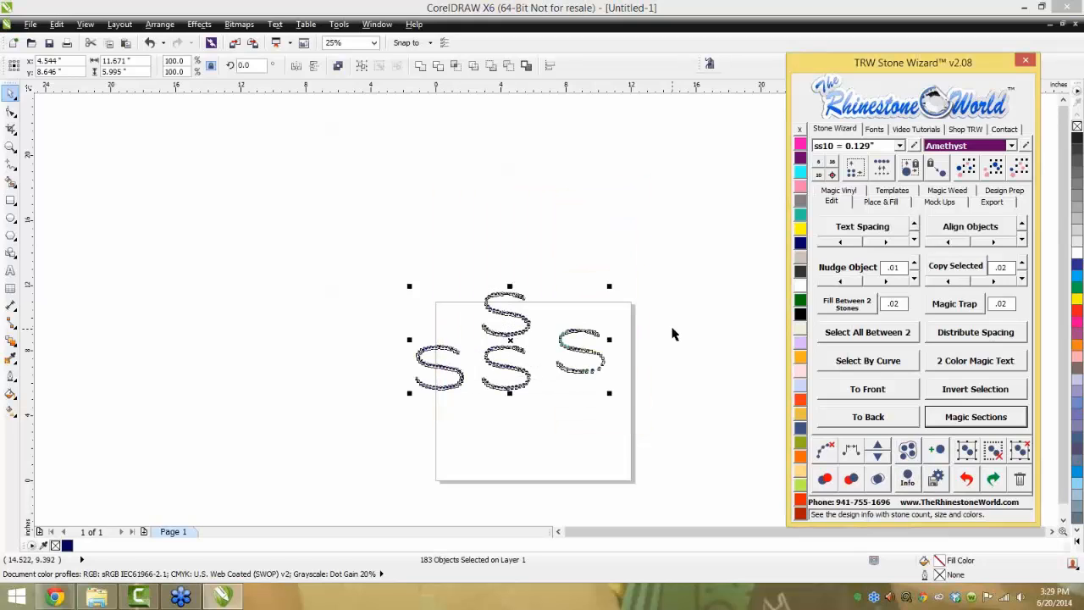
{"action": "left_click", "coordinate": [672, 331]}
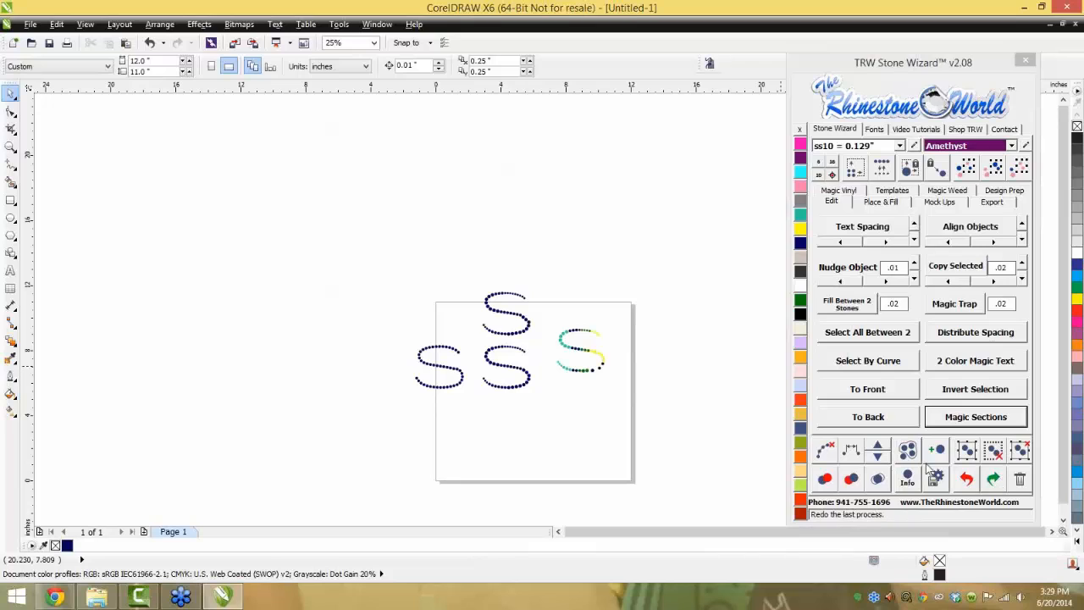
Delete all four S shapes to leave the page empty
{"action": "left_click_drag", "start_coordinate": [344, 255], "coordinate": [612, 437]}
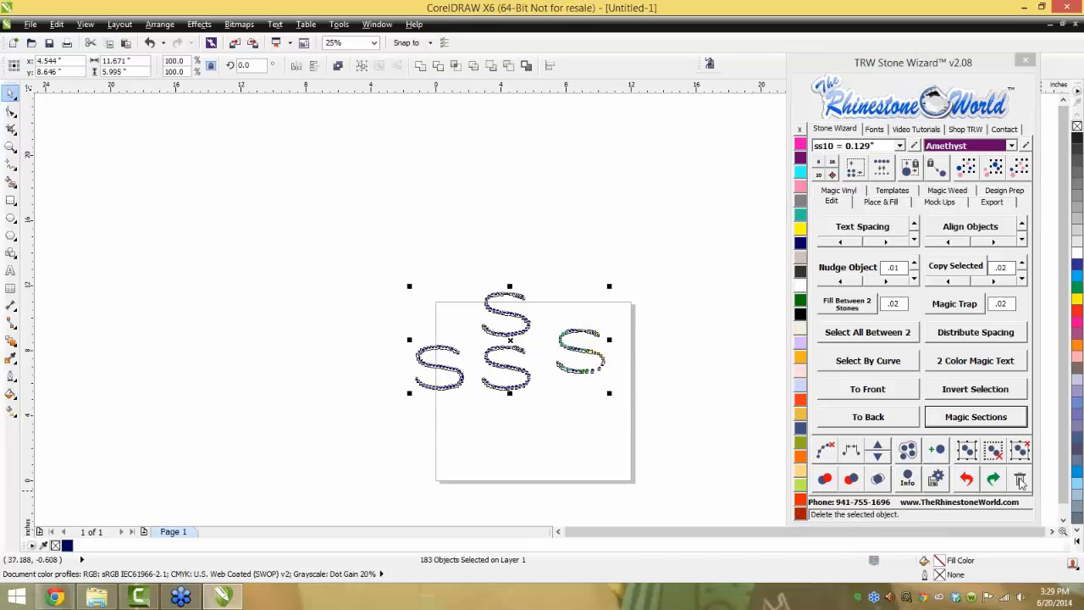
{"action": "left_click", "coordinate": [1020, 480]}
{"action": "left_click", "coordinate": [565, 398]}
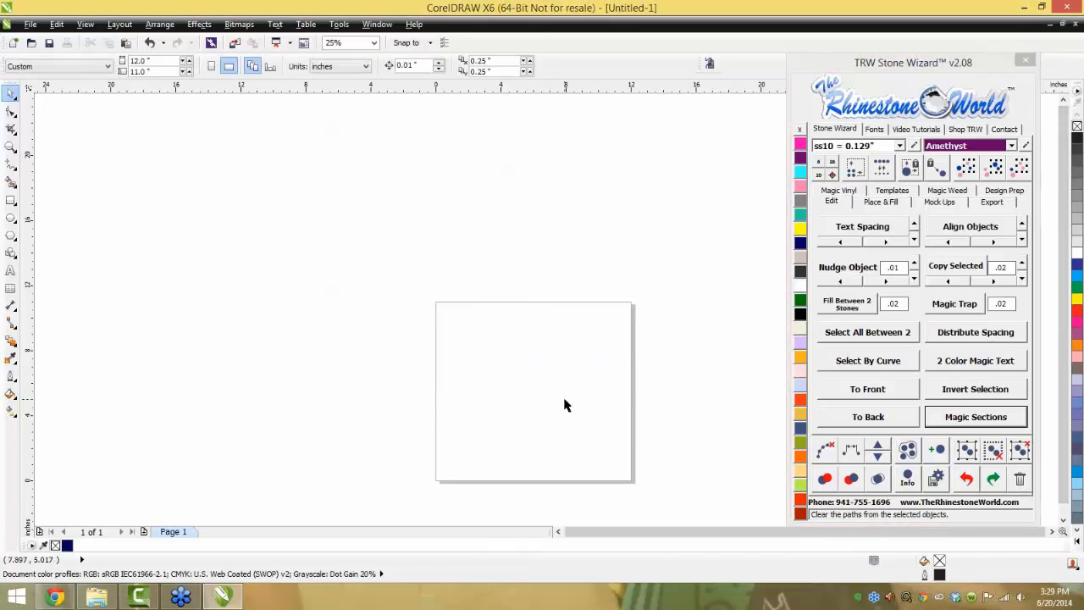
{"action": "scroll", "coordinate": [562, 408], "scroll_direction": "down", "scroll_amount": 1}
{"action": "scroll", "coordinate": [559, 412], "scroll_direction": "up", "scroll_amount": 1}
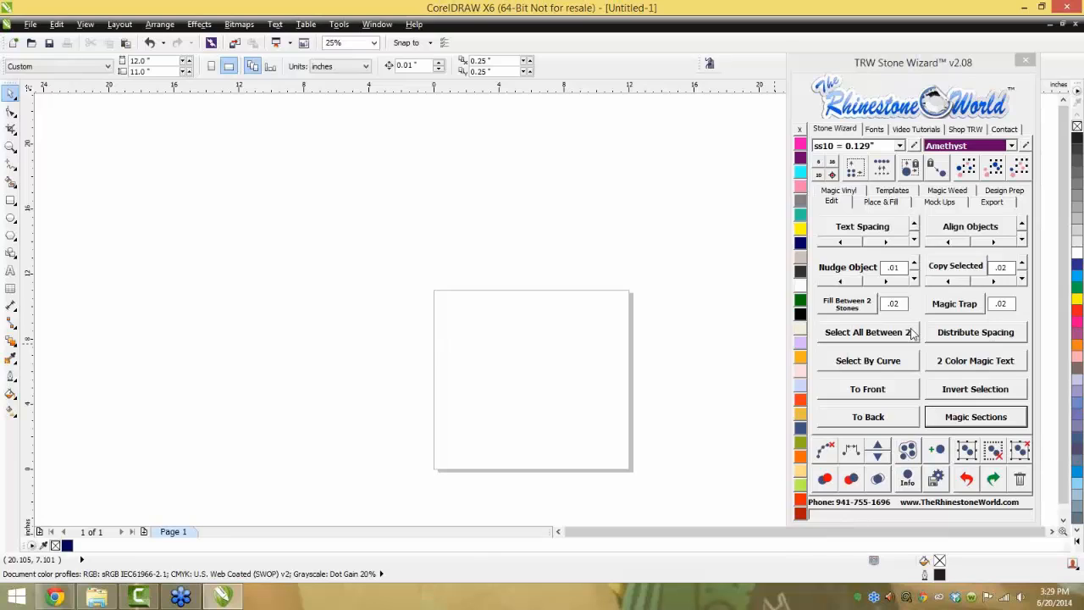
Import the Love Football Chemica.cdr design onto the page and ungroup all of its objects
{"action": "left_click", "coordinate": [880, 204]}
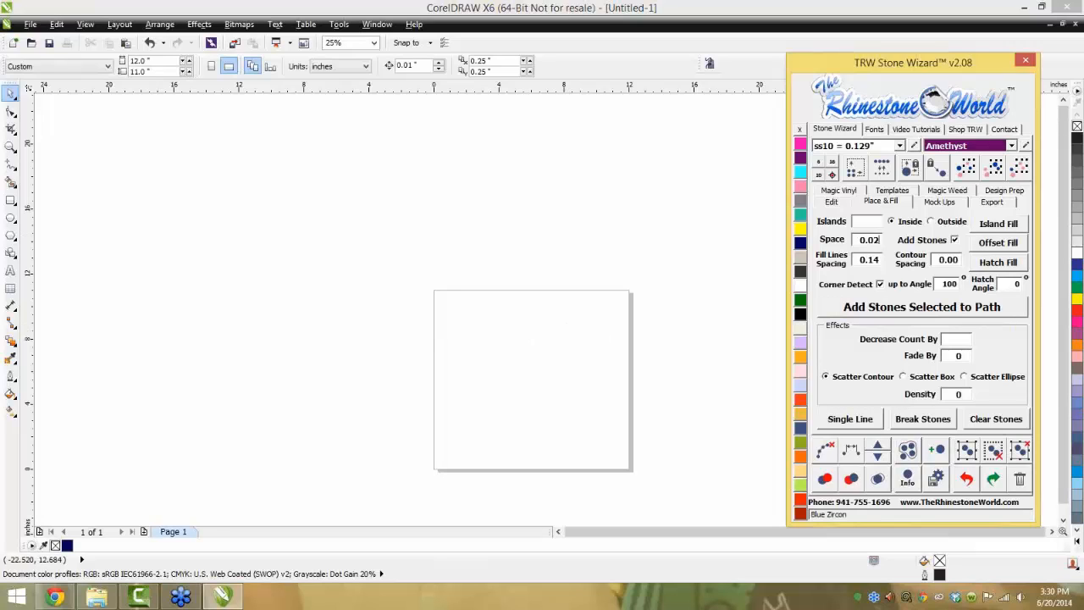
{"action": "left_click_drag", "start_coordinate": [231, 200], "coordinate": [500, 382]}
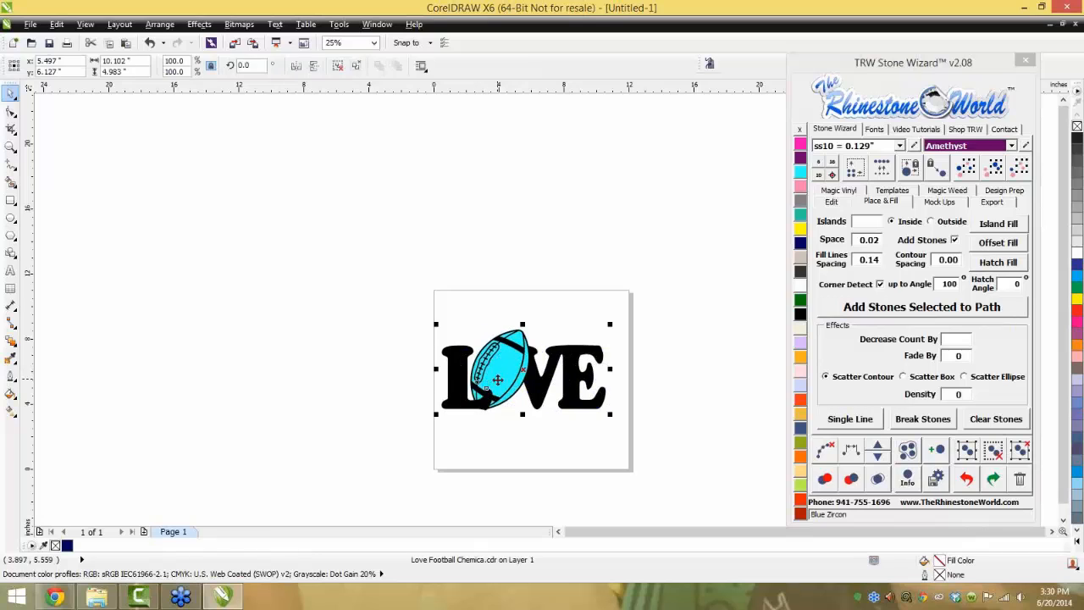
{"action": "left_click", "coordinate": [1021, 452]}
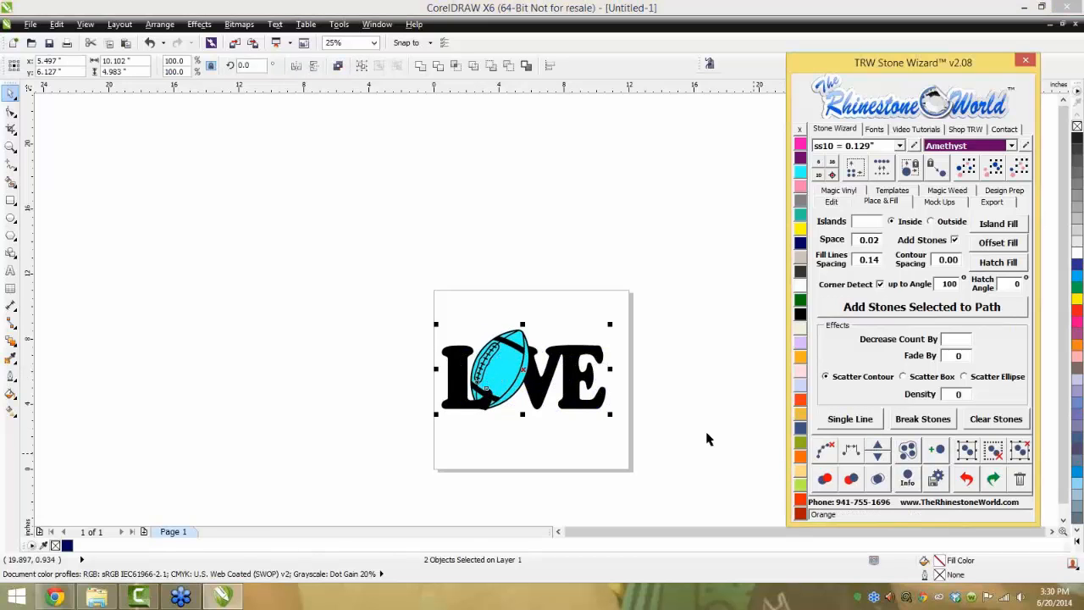
Move the cyan football shape slightly downward out of the LOVE lettering and undo the move
{"action": "left_click", "coordinate": [706, 437]}
{"action": "left_click_drag", "start_coordinate": [502, 366], "coordinate": [517, 424]}
{"action": "key", "text": "ctrl+z"}
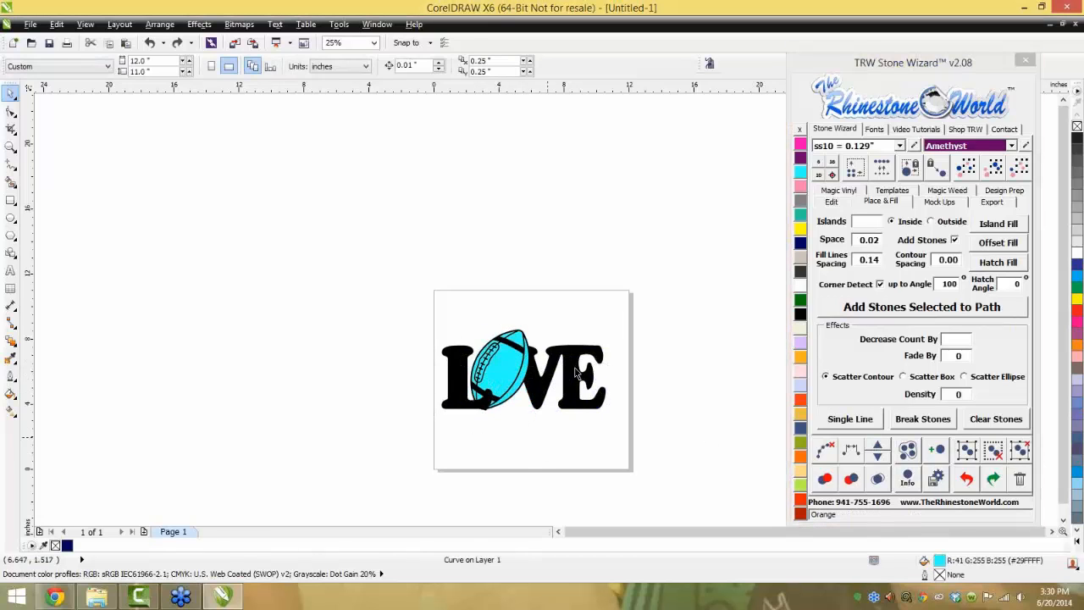
{"action": "scroll", "coordinate": [574, 381], "scroll_direction": "up", "scroll_amount": 2}
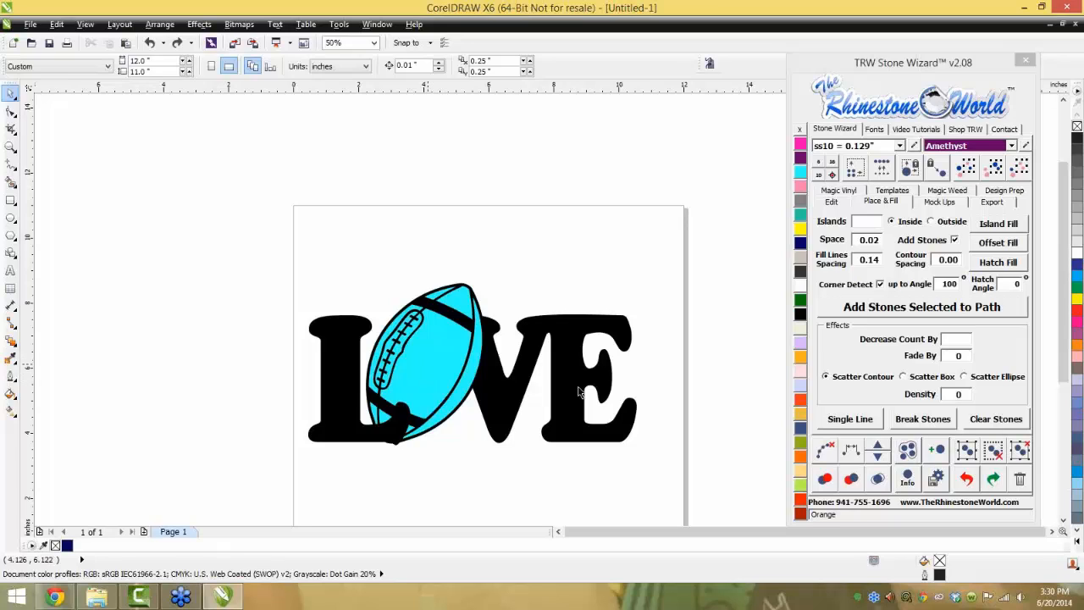
Look through the Magic Vinyl swatches in the Magic Glitter, Neon Glitter, Holographic, Fashion and Electric categories
{"action": "left_click", "coordinate": [827, 194]}
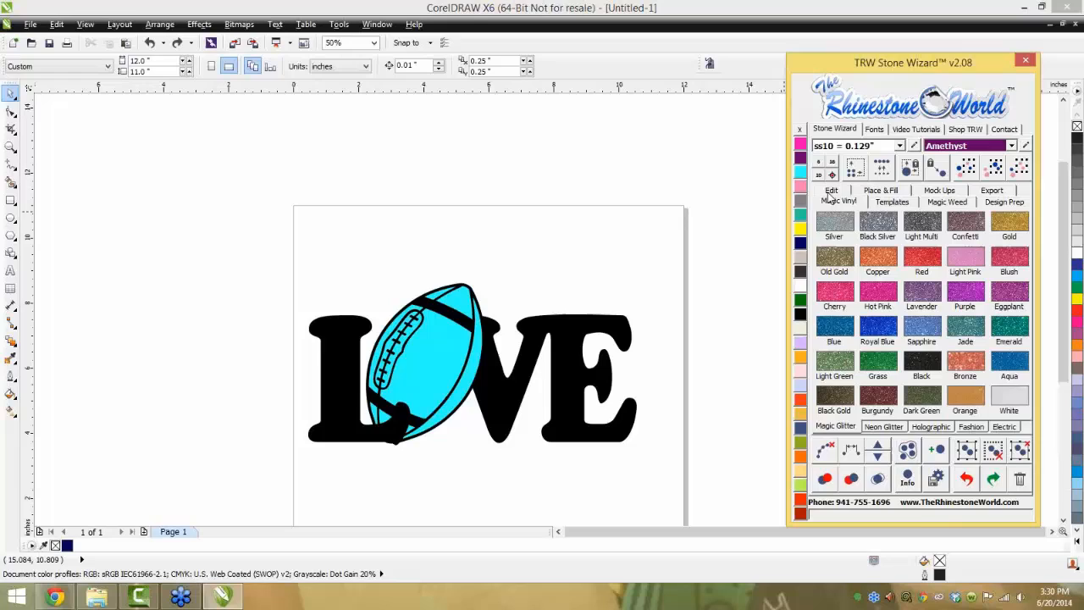
{"action": "left_click", "coordinate": [707, 289]}
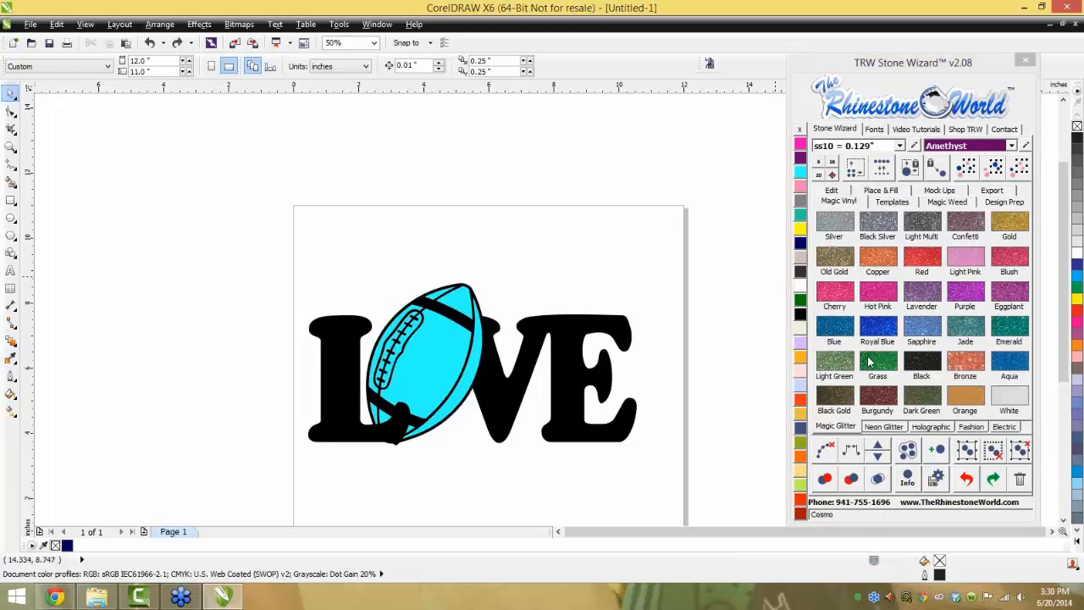
{"action": "left_click", "coordinate": [899, 430]}
{"action": "left_click", "coordinate": [931, 428]}
{"action": "left_click", "coordinate": [973, 428]}
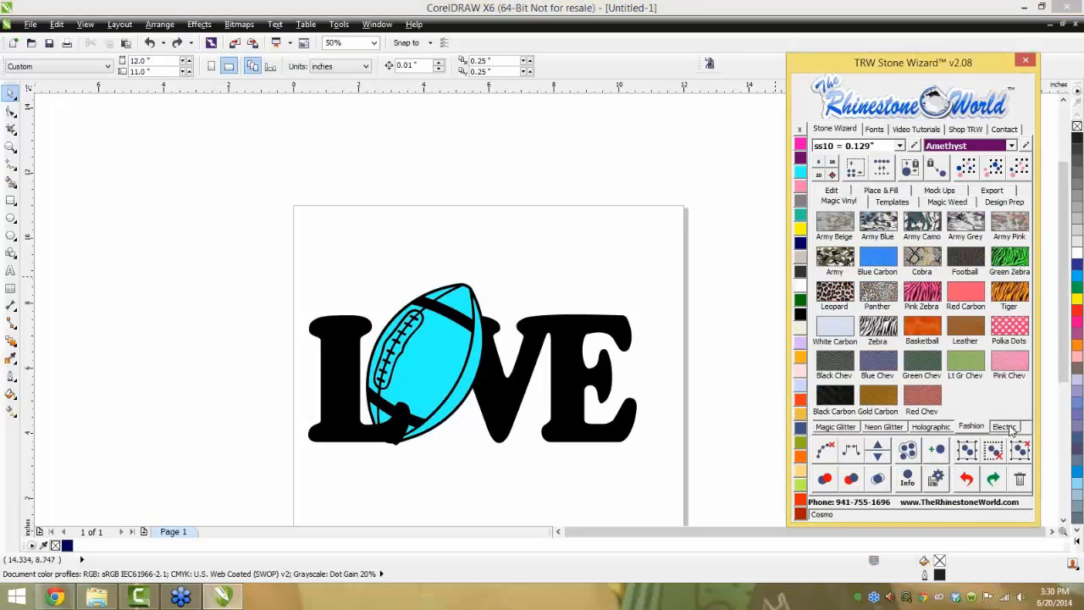
{"action": "left_click", "coordinate": [1004, 427]}
Try the Red, Pink, Lt Gr and Green Chev fashion vinyl fills on the black LOVE lettering
{"action": "left_click", "coordinate": [972, 427]}
{"action": "left_click", "coordinate": [631, 428]}
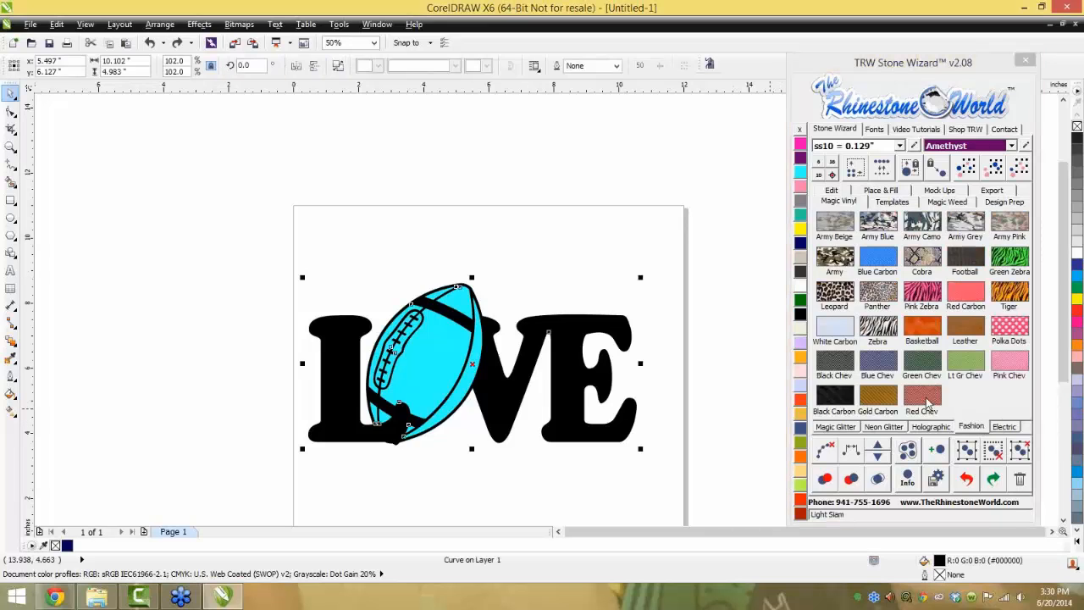
{"action": "left_click", "coordinate": [926, 403]}
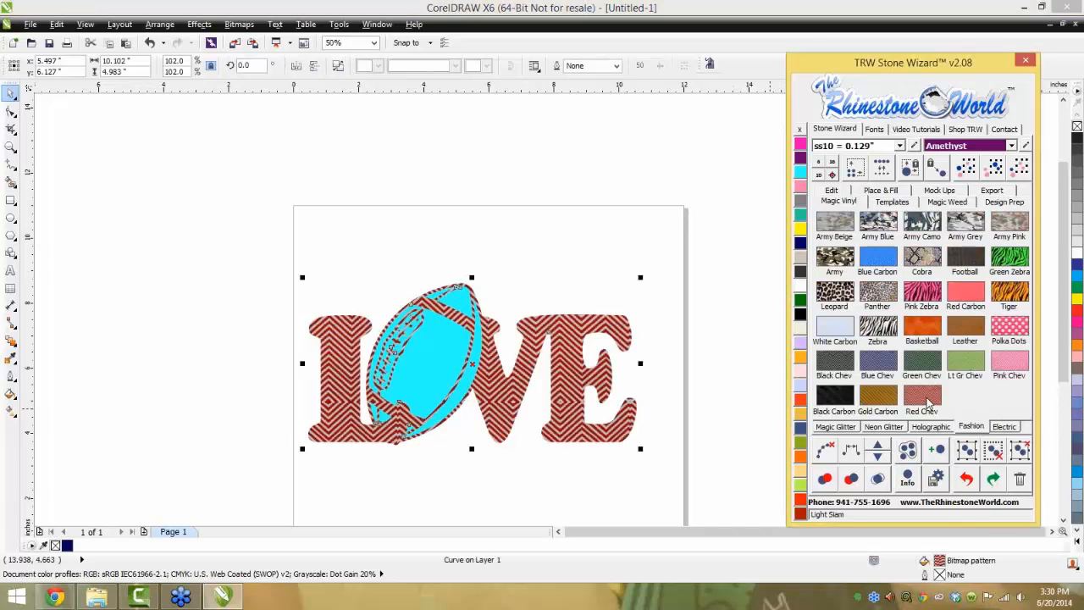
{"action": "left_click", "coordinate": [1006, 364]}
{"action": "left_click", "coordinate": [974, 369]}
{"action": "left_click", "coordinate": [932, 369]}
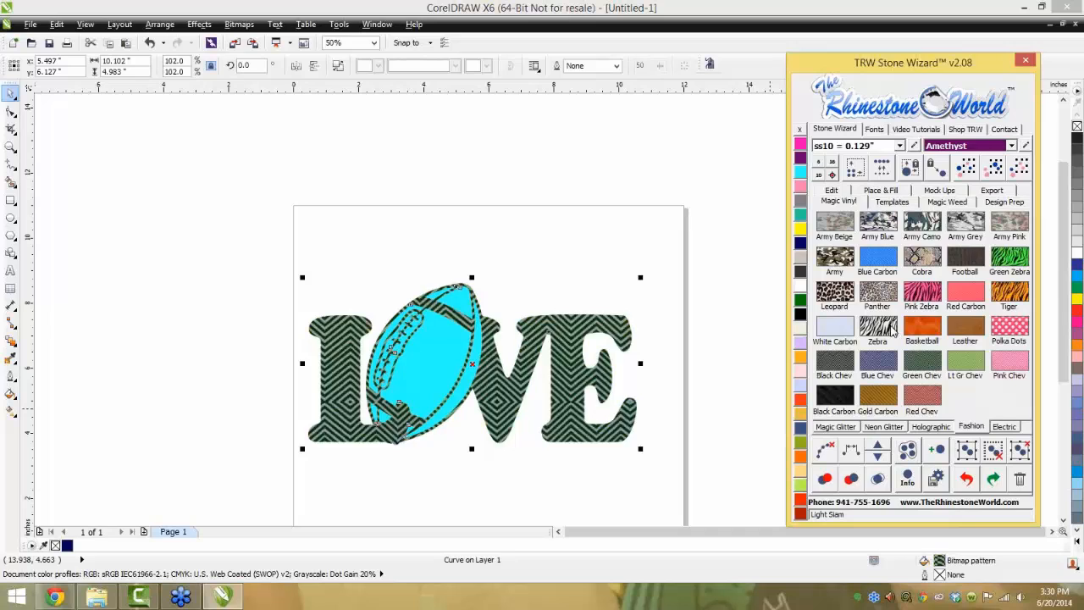
Preview the Pink Zebra, Green Zebra, Cobra, Football and army camouflage vinyl fills on the LOVE lettering
{"action": "left_click", "coordinate": [921, 293]}
{"action": "left_click", "coordinate": [1013, 261]}
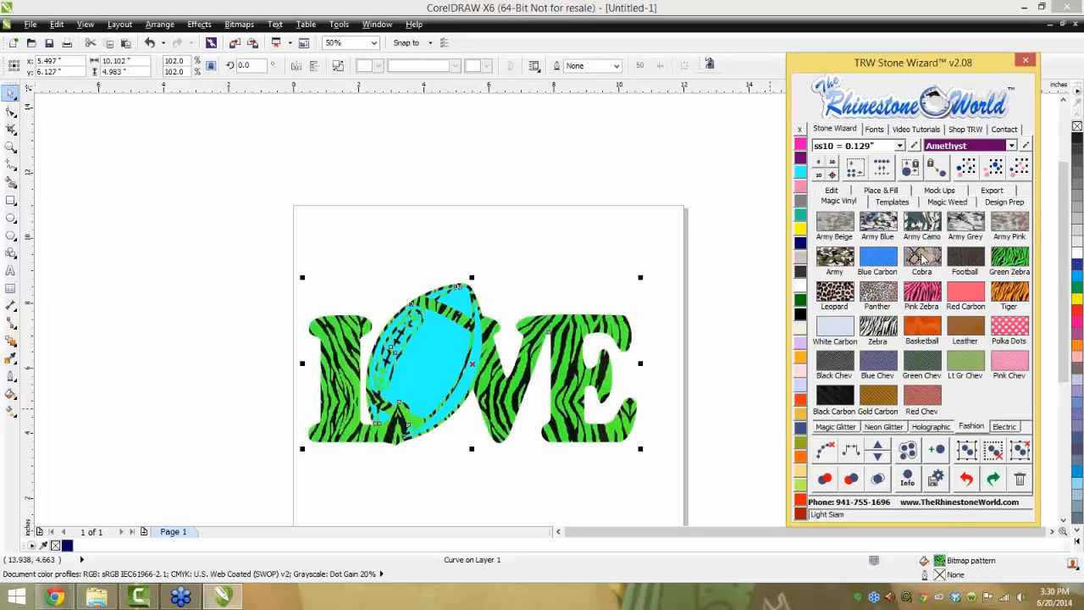
{"action": "left_click", "coordinate": [923, 259]}
{"action": "left_click", "coordinate": [967, 265]}
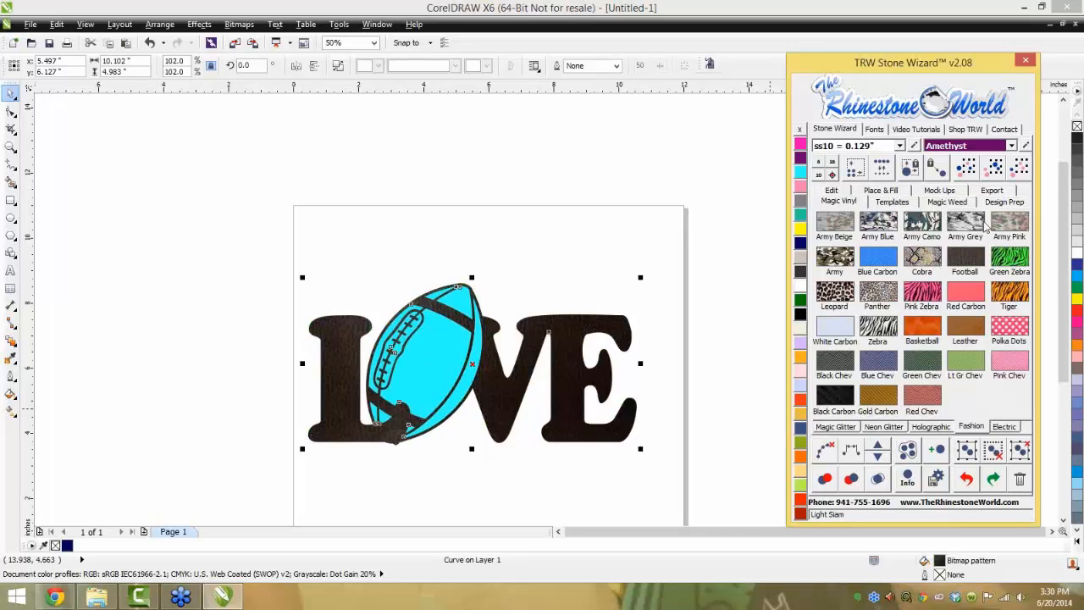
{"action": "left_click", "coordinate": [956, 226]}
{"action": "left_click", "coordinate": [877, 225]}
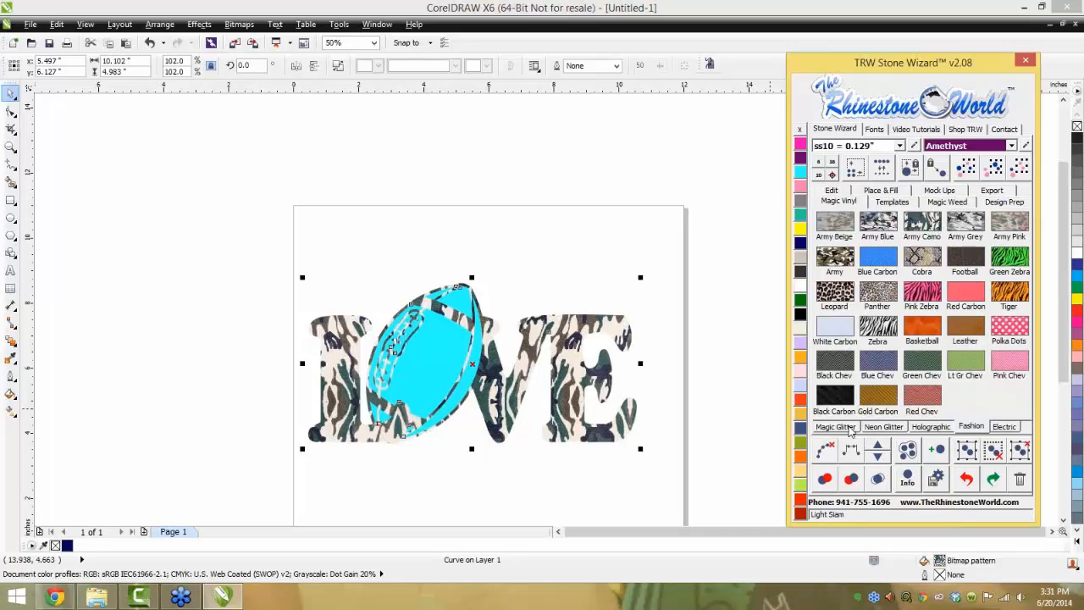
Preview a blue Magic Glitter vinyl on the LOVE lettering and settle on the White glitter fill
{"action": "left_click", "coordinate": [836, 426]}
{"action": "left_click", "coordinate": [878, 365]}
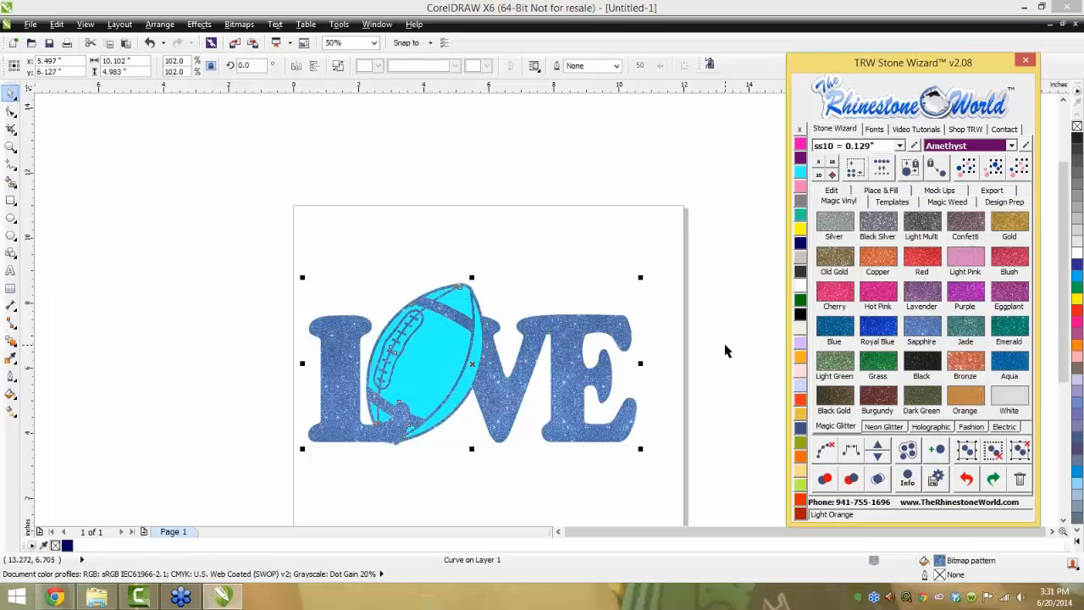
{"action": "left_click", "coordinate": [660, 375]}
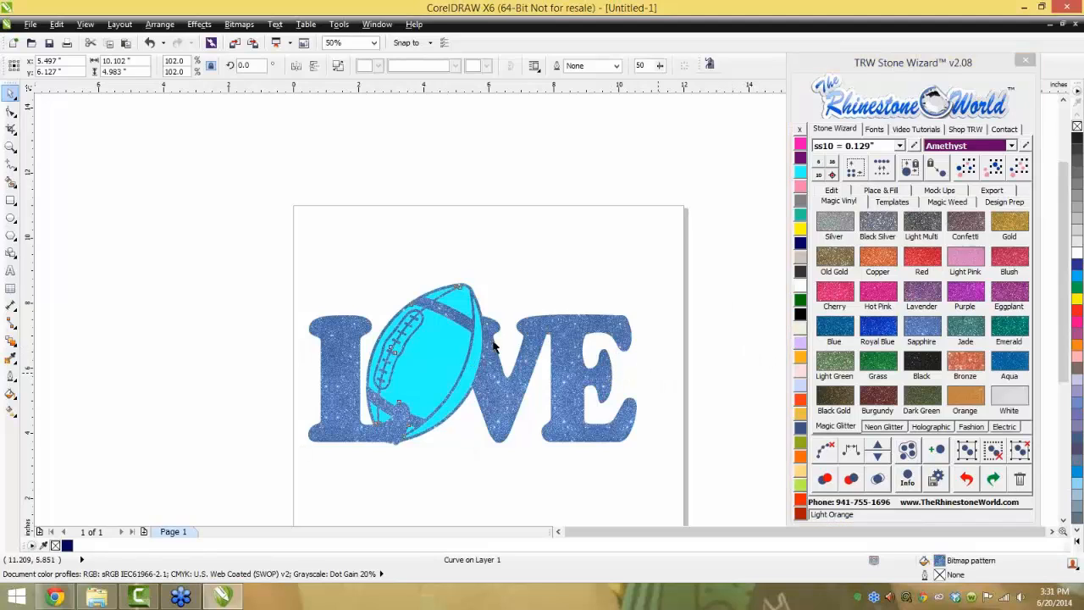
{"action": "left_click", "coordinate": [495, 342]}
{"action": "left_click", "coordinate": [1009, 397]}
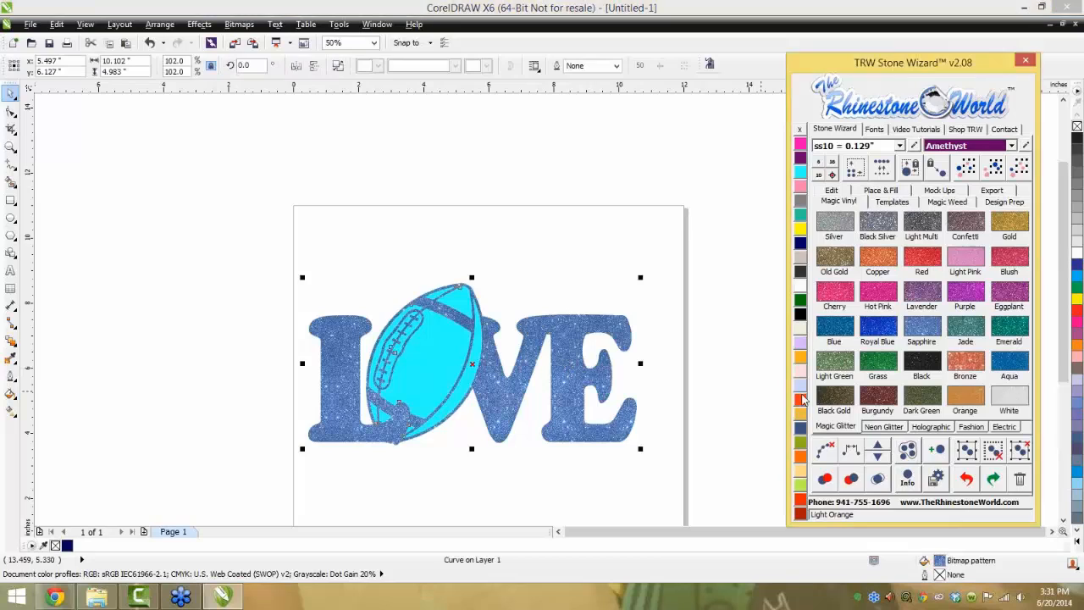
Fill the cyan football shape with the brown color C:0 M:20 Y:20 K:60
{"action": "left_click", "coordinate": [443, 358]}
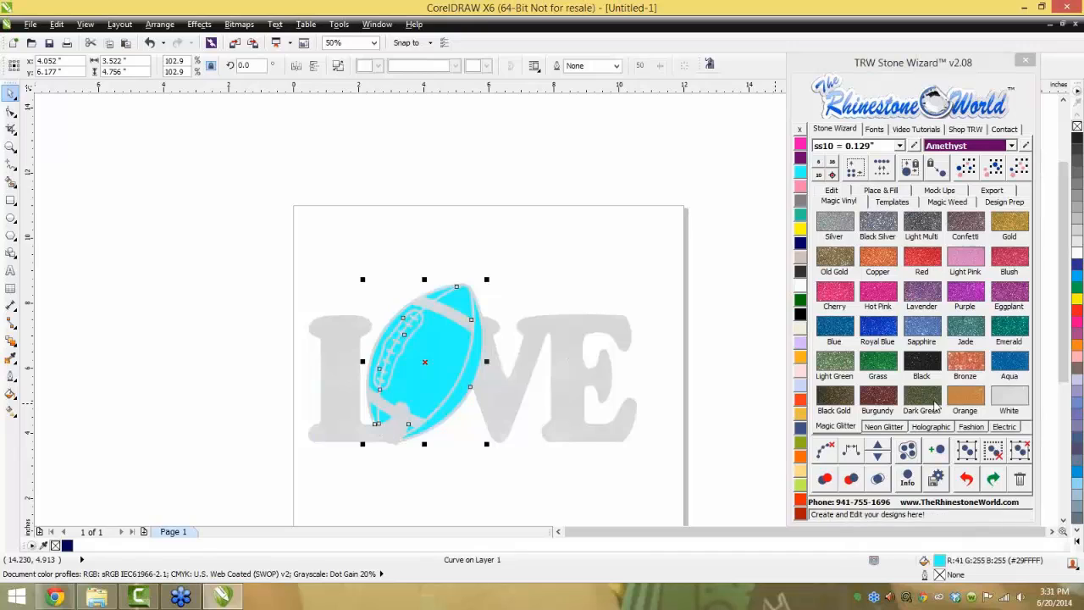
{"action": "left_click", "coordinate": [1078, 370]}
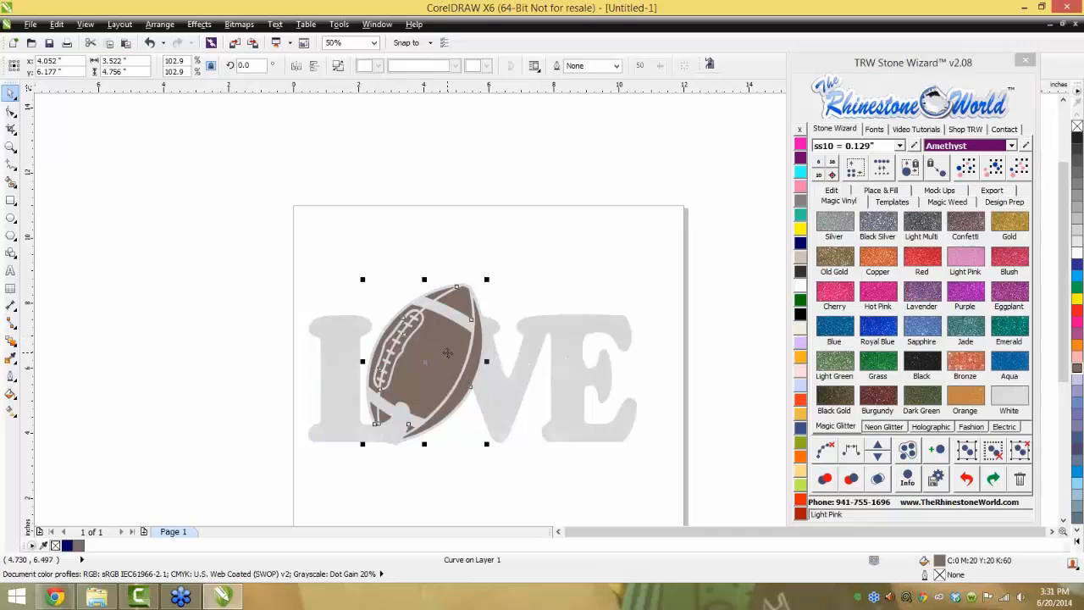
Fill the brown football shape with the Leather fashion vinyl
{"action": "left_click", "coordinate": [970, 426]}
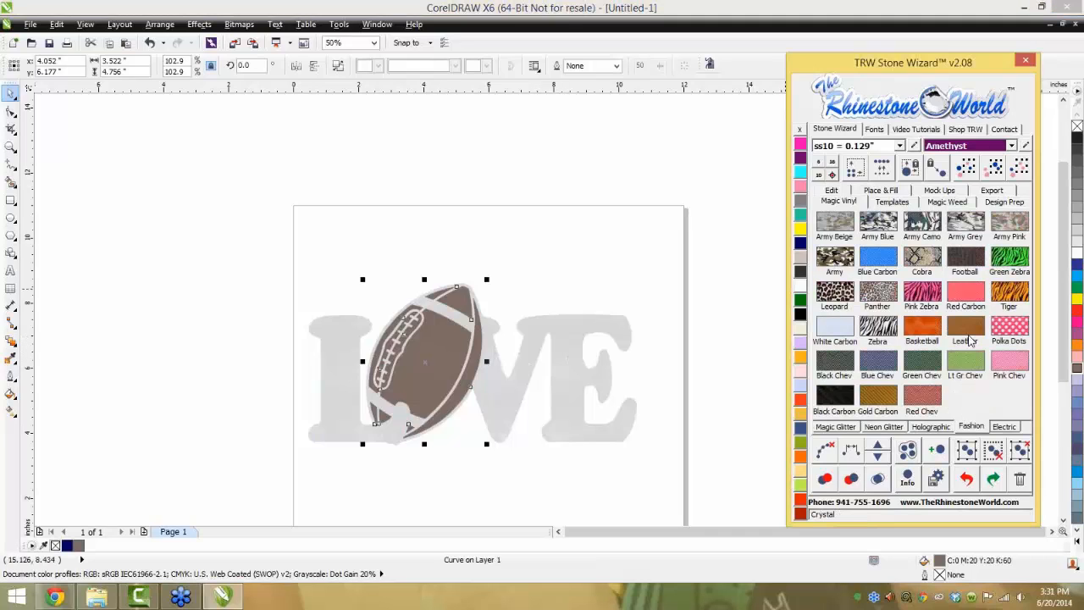
{"action": "left_click", "coordinate": [966, 332]}
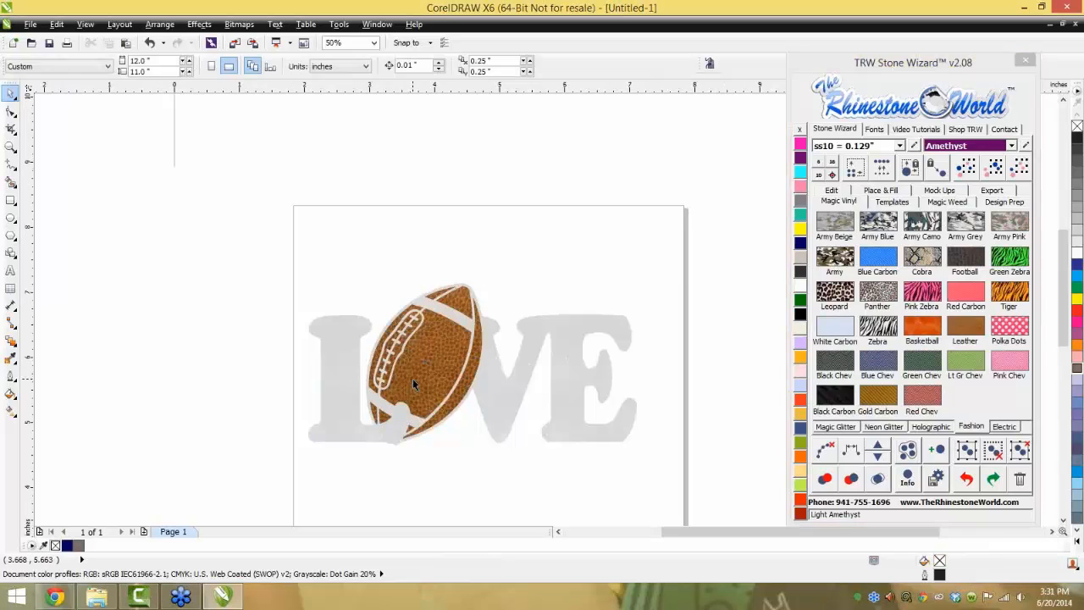
{"action": "scroll", "coordinate": [412, 379], "scroll_direction": "up", "scroll_amount": 1}
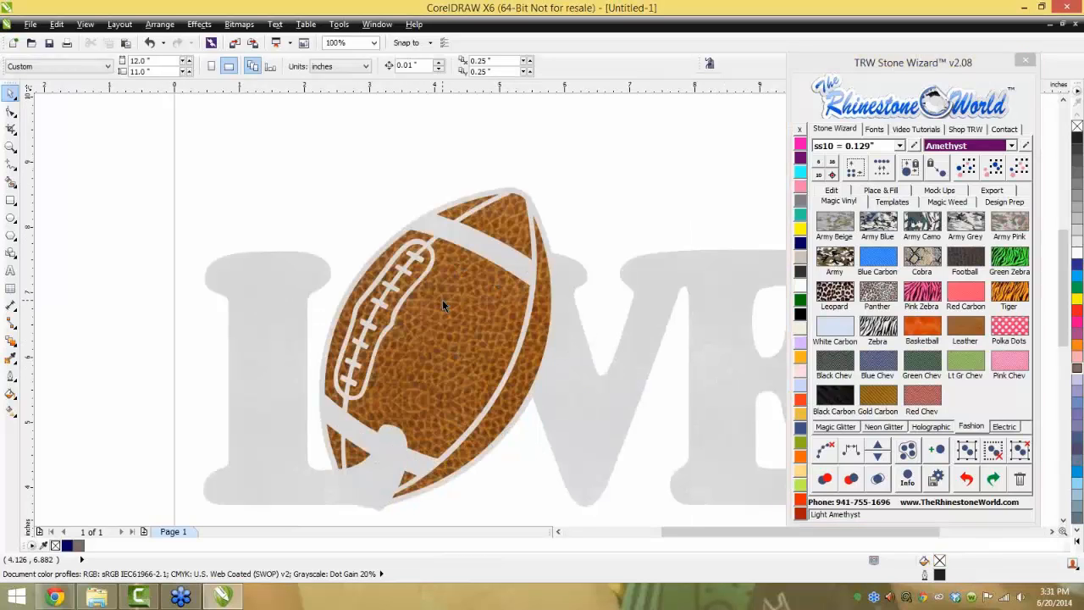
{"action": "scroll", "coordinate": [438, 296], "scroll_direction": "down", "scroll_amount": 2}
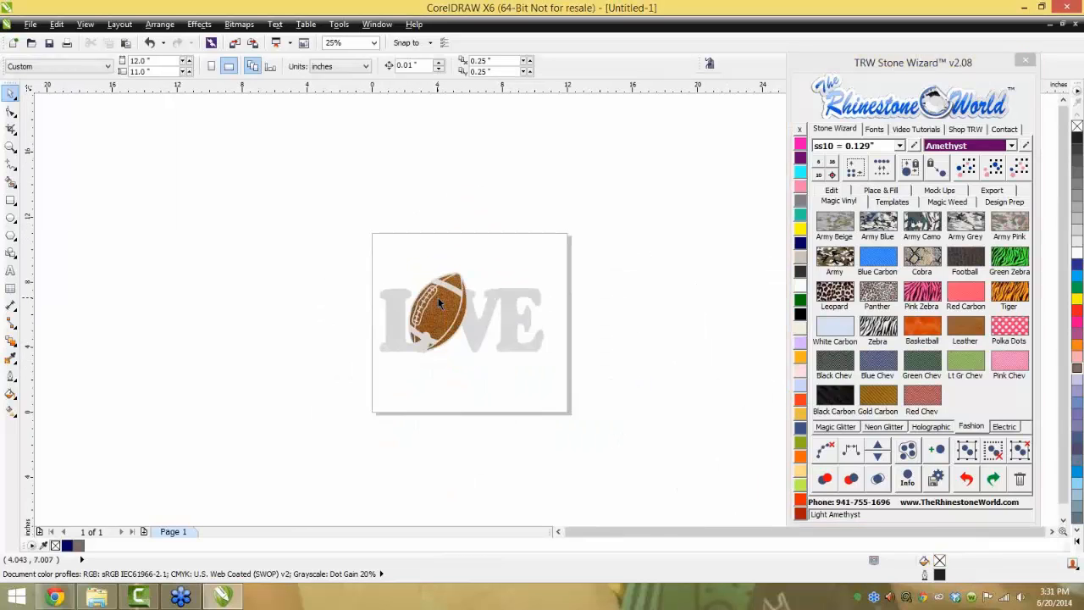
Select the whole LOVE football design and turn on Add Logo in the mockup options
{"action": "left_click_drag", "start_coordinate": [581, 242], "coordinate": [315, 410]}
{"action": "scroll", "coordinate": [479, 314], "scroll_direction": "up", "scroll_amount": 1}
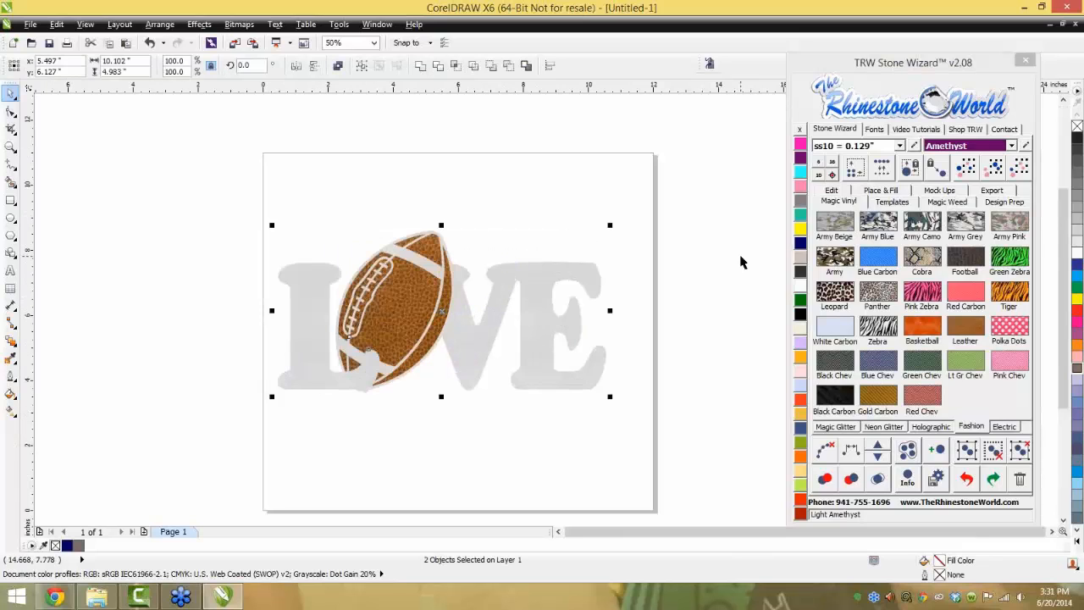
{"action": "left_click", "coordinate": [931, 192]}
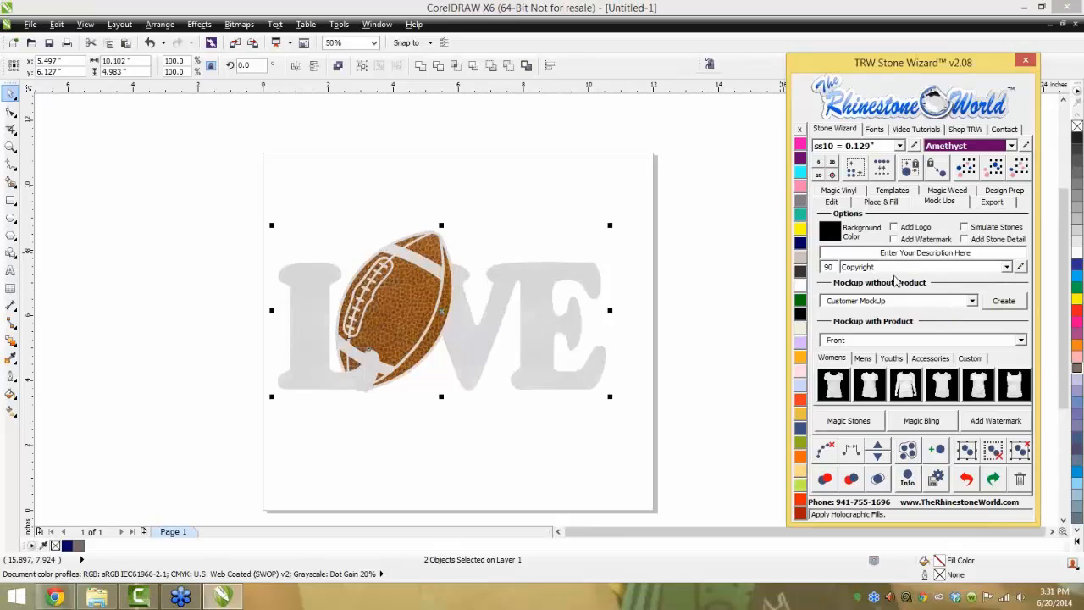
{"action": "left_click", "coordinate": [894, 228]}
{"action": "left_click_drag", "start_coordinate": [981, 252], "coordinate": [860, 250]}
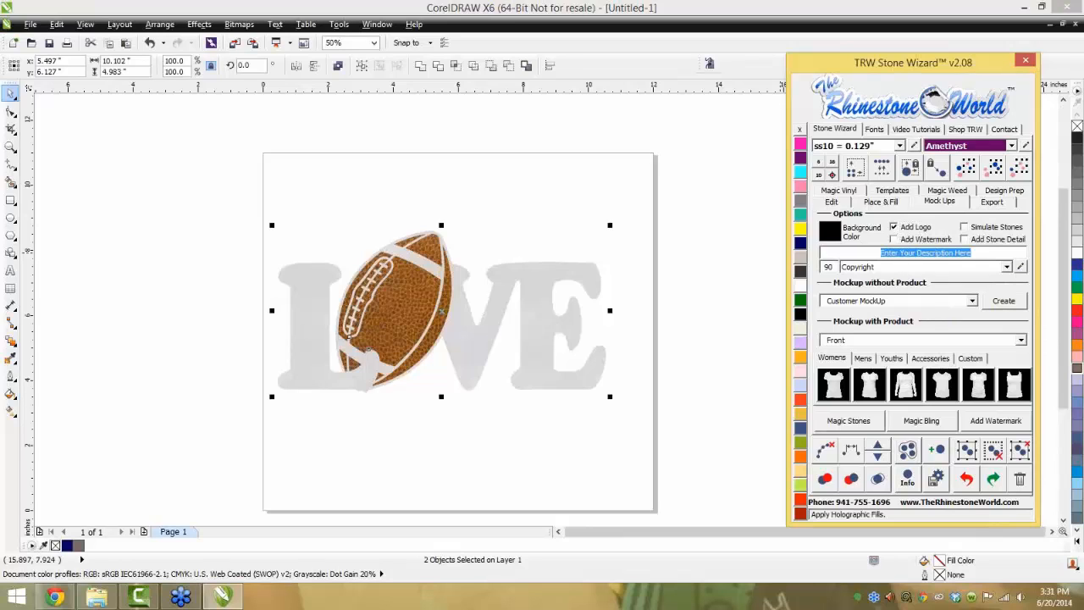
{"action": "type", "text": "lOVE FOOTBAL"}
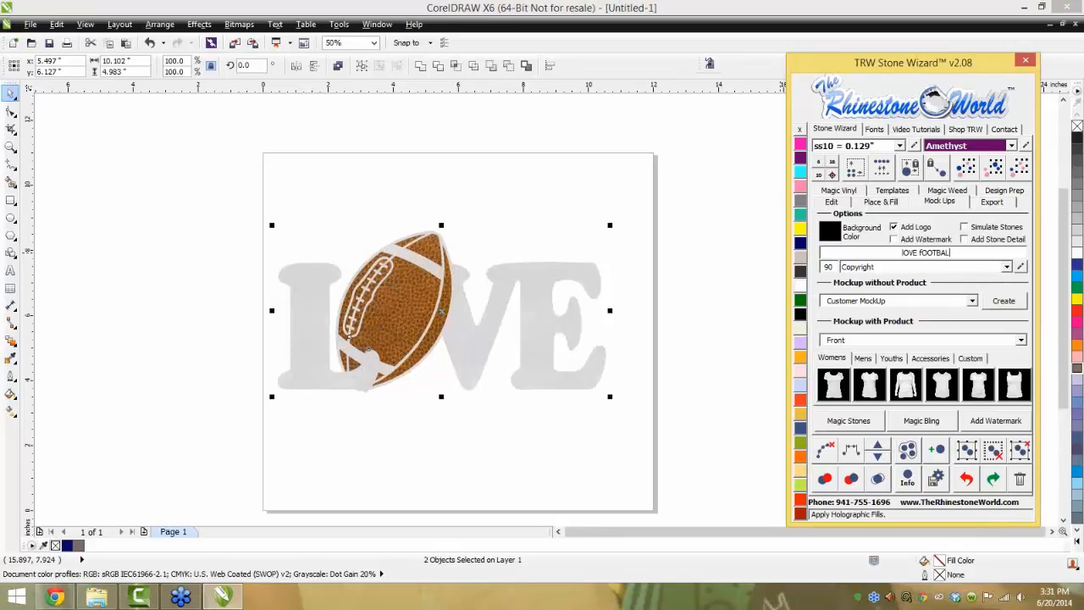
{"action": "key", "text": "BackSpace"}
{"action": "key", "text": "BackSpace"}
{"action": "key", "text": "BackSpace"}
{"action": "key", "text": "BackSpace"}
{"action": "key", "text": "BackSpace"}
{"action": "key", "text": "BackSpace"}
{"action": "key", "text": "BackSpace"}
{"action": "key", "text": "BackSpace"}
{"action": "key", "text": "BackSpace"}
{"action": "key", "text": "BackSpace"}
{"action": "key", "text": "BackSpace"}
{"action": "key", "text": "BackSpace"}
Enter "Love Football Design" as the mockup description and choose TRW Logo as the logo
{"action": "type", "text": "Love Football Design"}
{"action": "left_click", "coordinate": [1008, 268]}
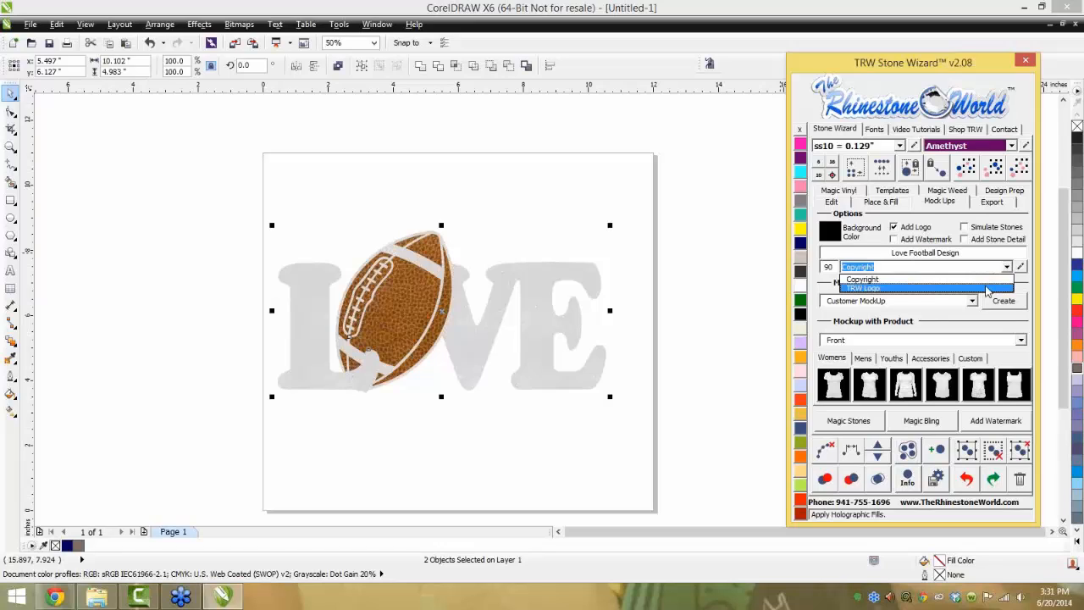
{"action": "left_click", "coordinate": [987, 290]}
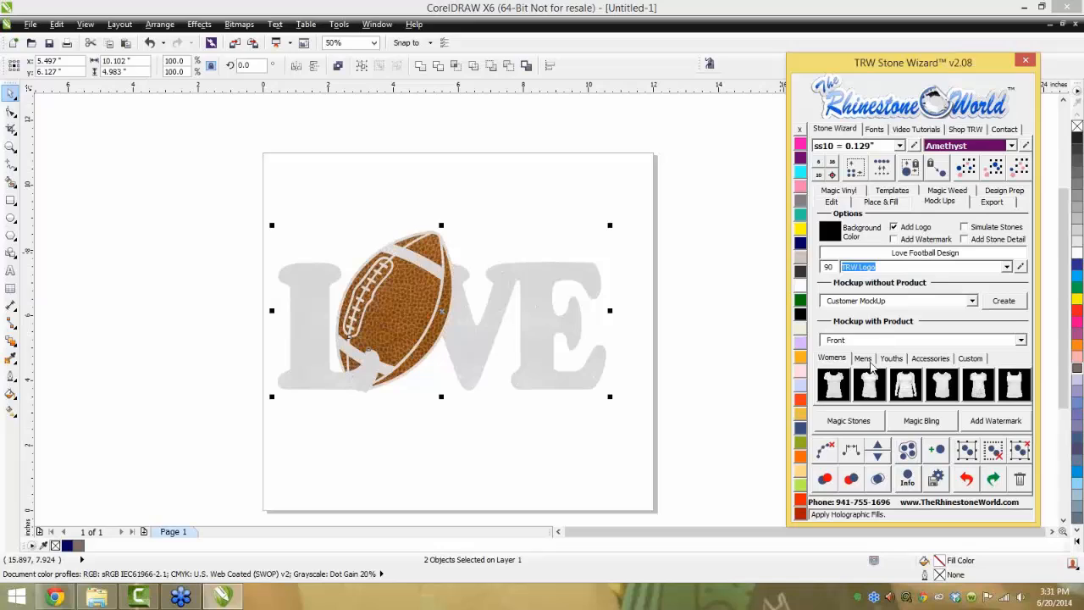
Create a front mockup of the design on the women's tank top and color the shirt Light Siam
{"action": "left_click", "coordinate": [1014, 386]}
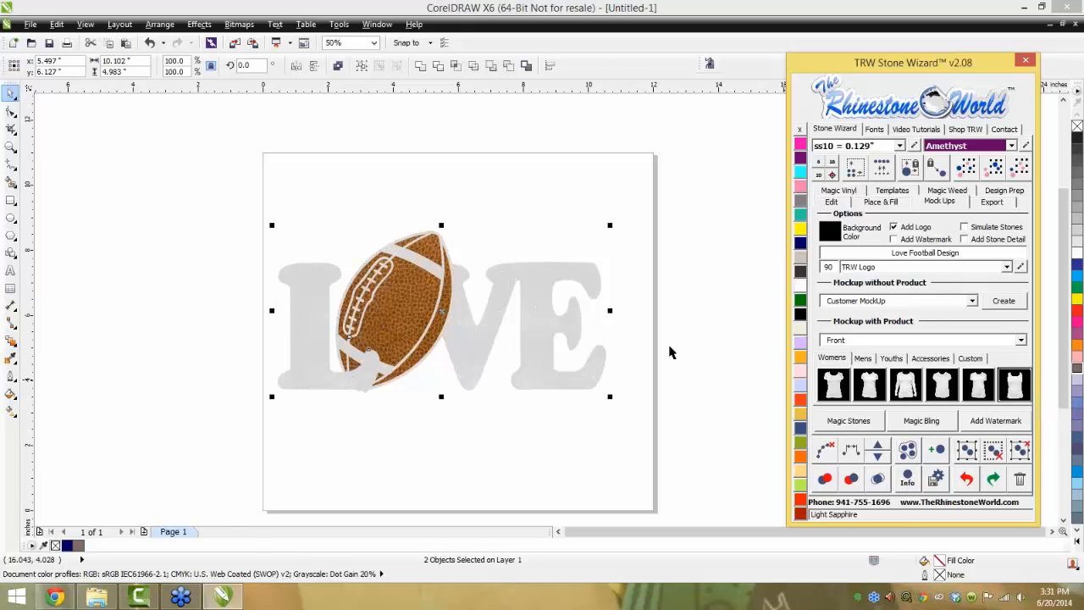
{"action": "left_click", "coordinate": [430, 336]}
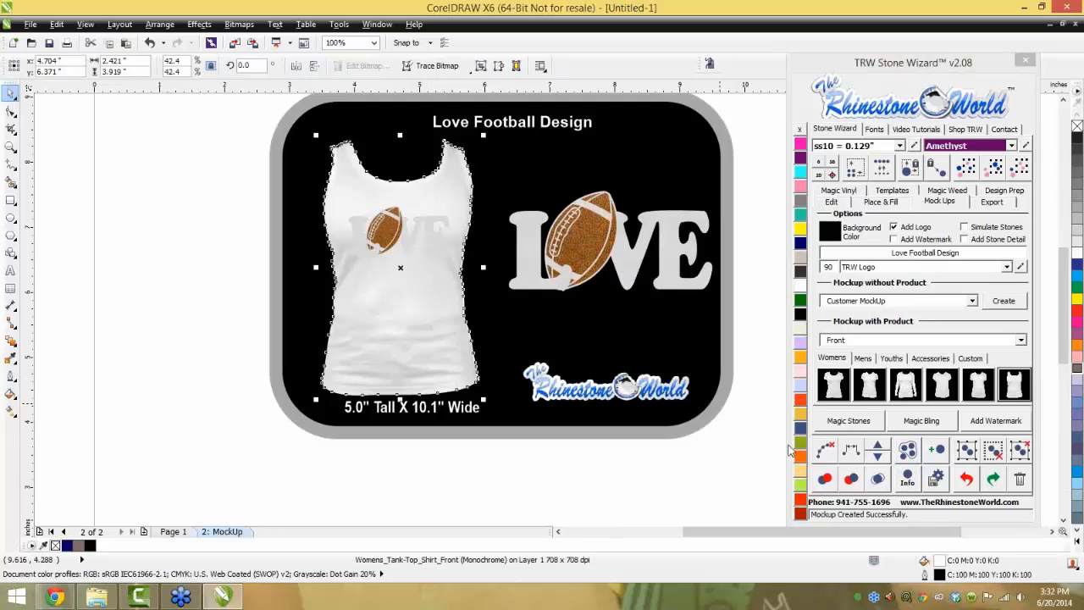
{"action": "left_click", "coordinate": [802, 404]}
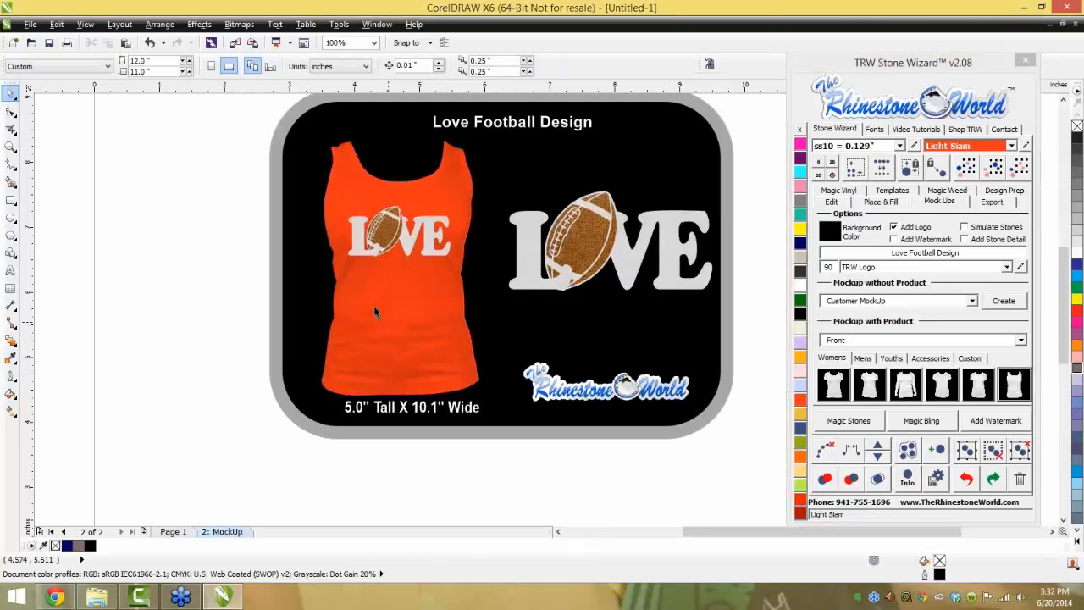
{"action": "scroll", "coordinate": [387, 181], "scroll_direction": "up", "scroll_amount": 1}
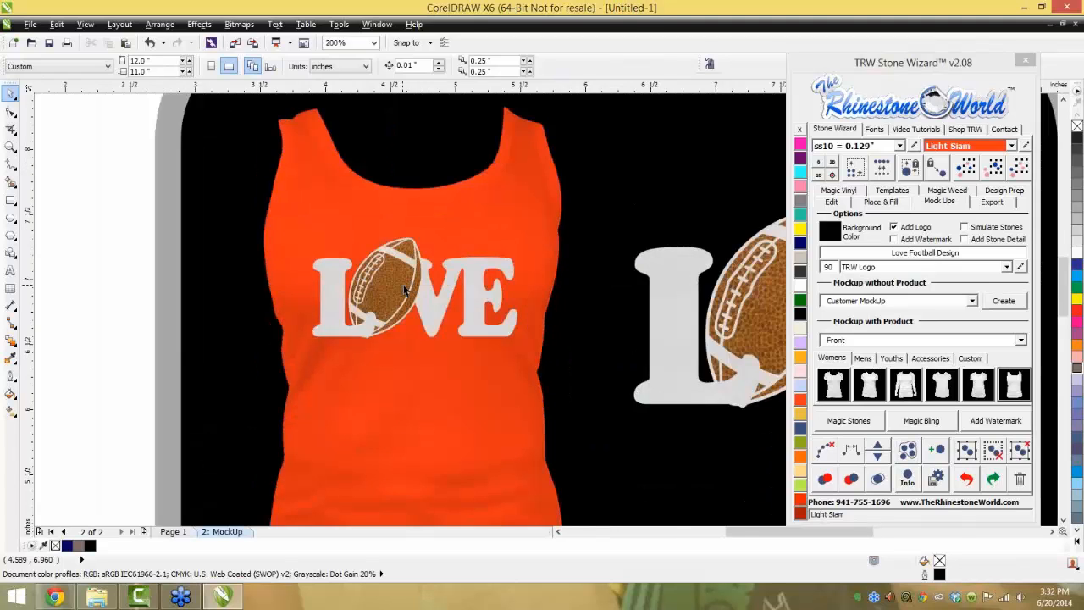
{"action": "scroll", "coordinate": [411, 285], "scroll_direction": "up", "scroll_amount": 1}
{"action": "scroll", "coordinate": [361, 301], "scroll_direction": "down", "scroll_amount": 2}
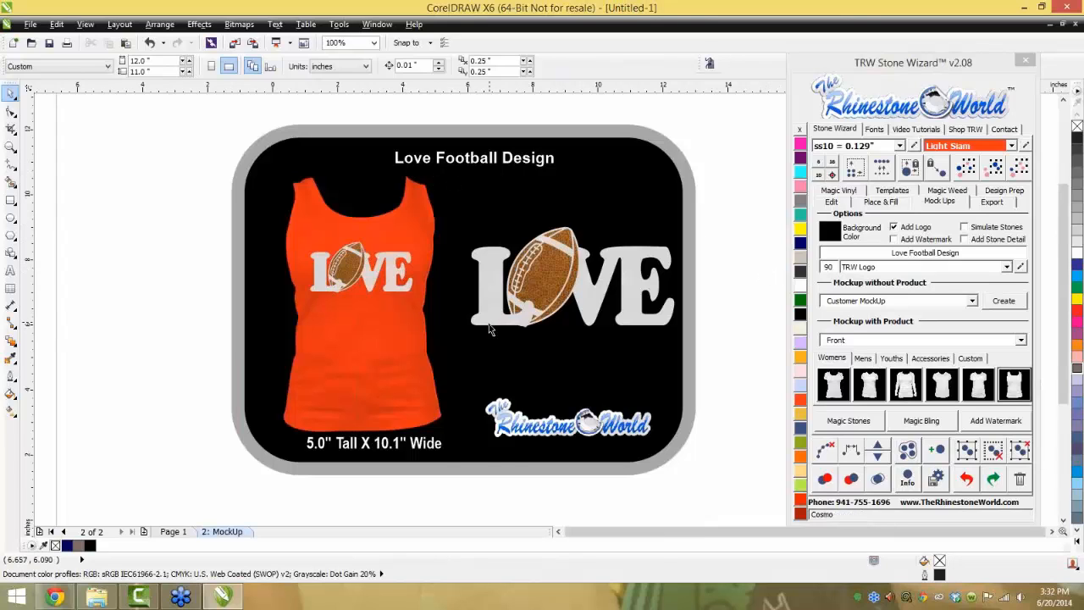
{"action": "scroll", "coordinate": [492, 329], "scroll_direction": "down", "scroll_amount": 2}
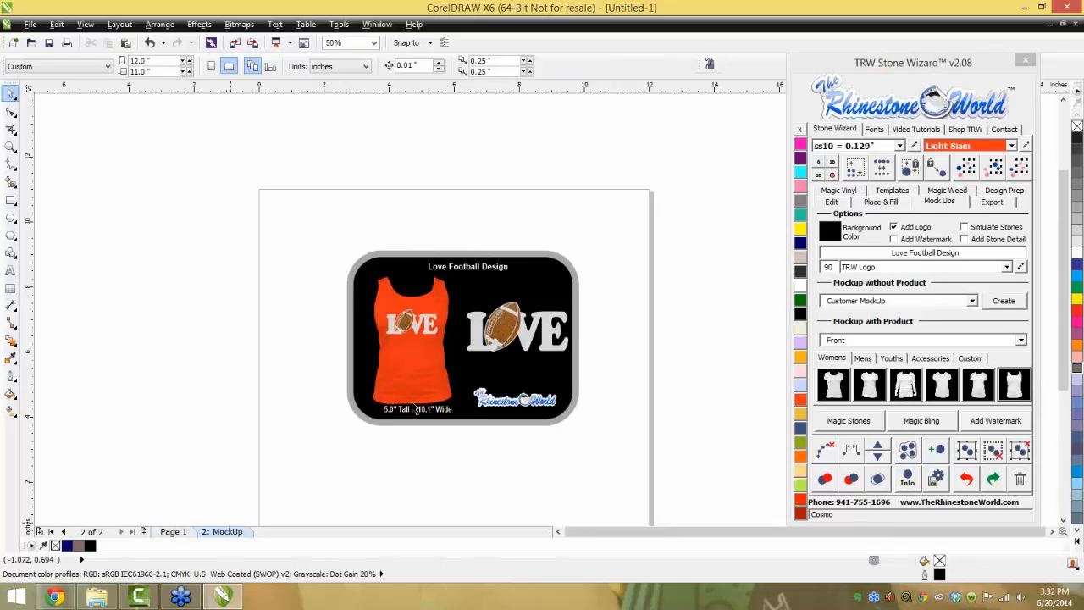
{"action": "scroll", "coordinate": [449, 366], "scroll_direction": "up", "scroll_amount": 2}
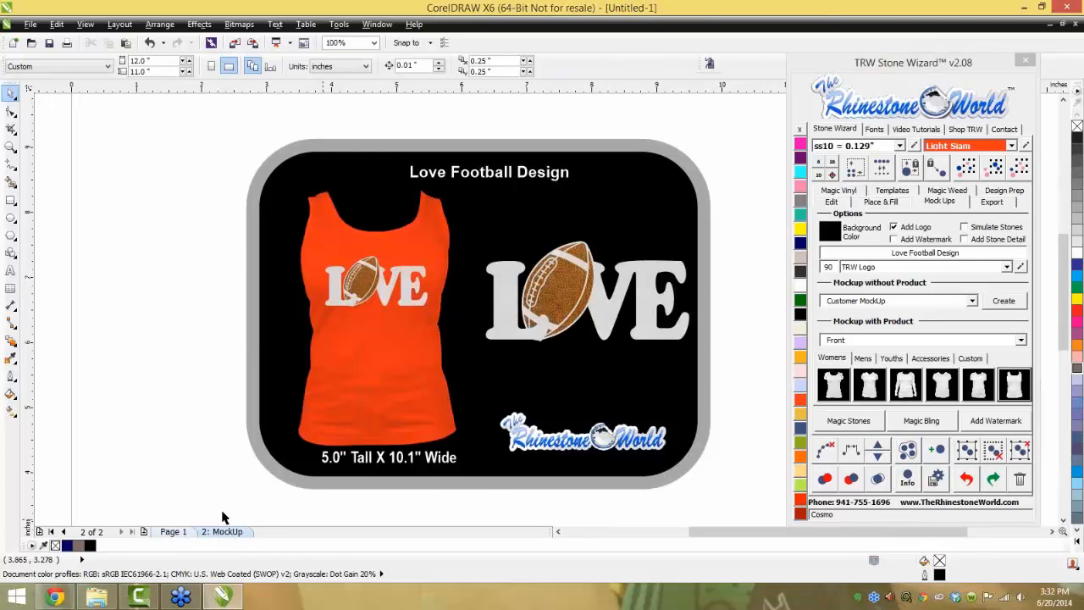
From the design on Page 1, create a front mockup on the women's long-sleeve shirt and color the shirt Emerald
{"action": "left_click", "coordinate": [174, 531]}
{"action": "scroll", "coordinate": [370, 440], "scroll_direction": "down", "scroll_amount": 2}
{"action": "scroll", "coordinate": [371, 439], "scroll_direction": "down", "scroll_amount": 1}
{"action": "left_click_drag", "start_coordinate": [514, 334], "coordinate": [249, 496]}
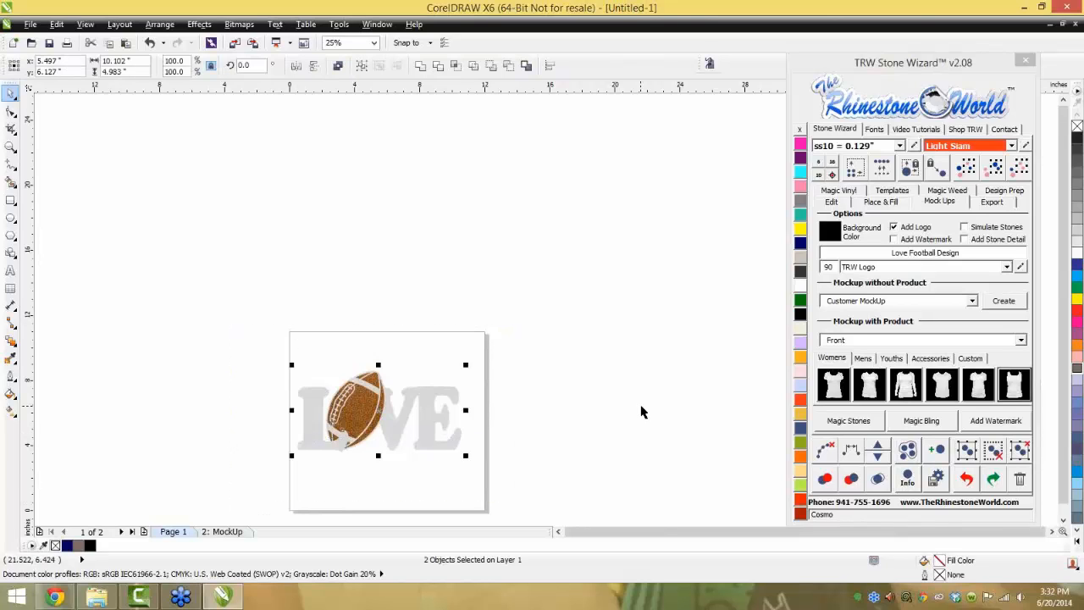
{"action": "left_click", "coordinate": [907, 387]}
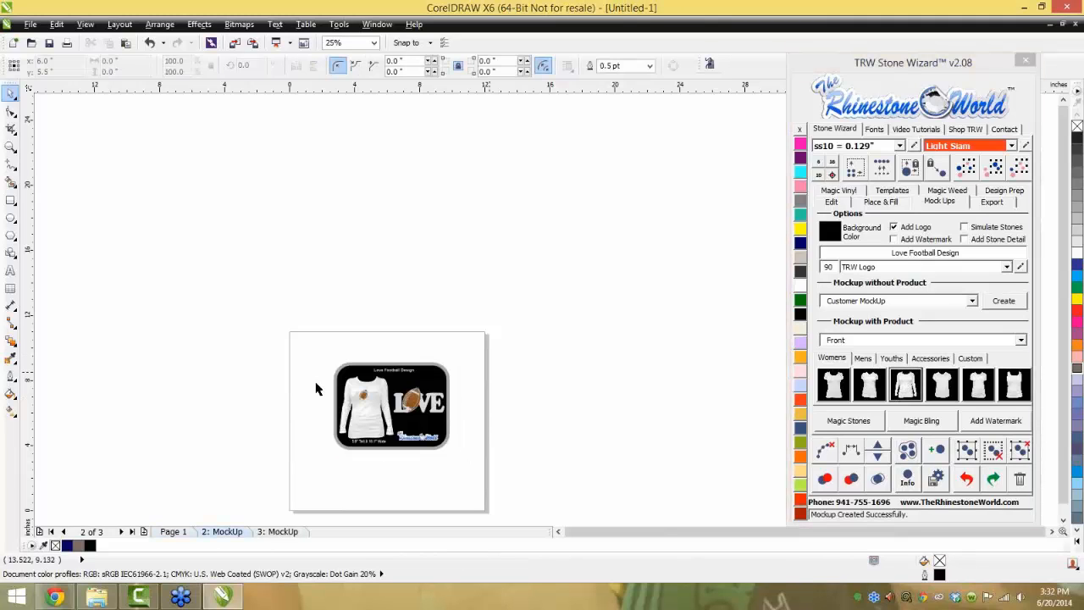
{"action": "left_click", "coordinate": [800, 299]}
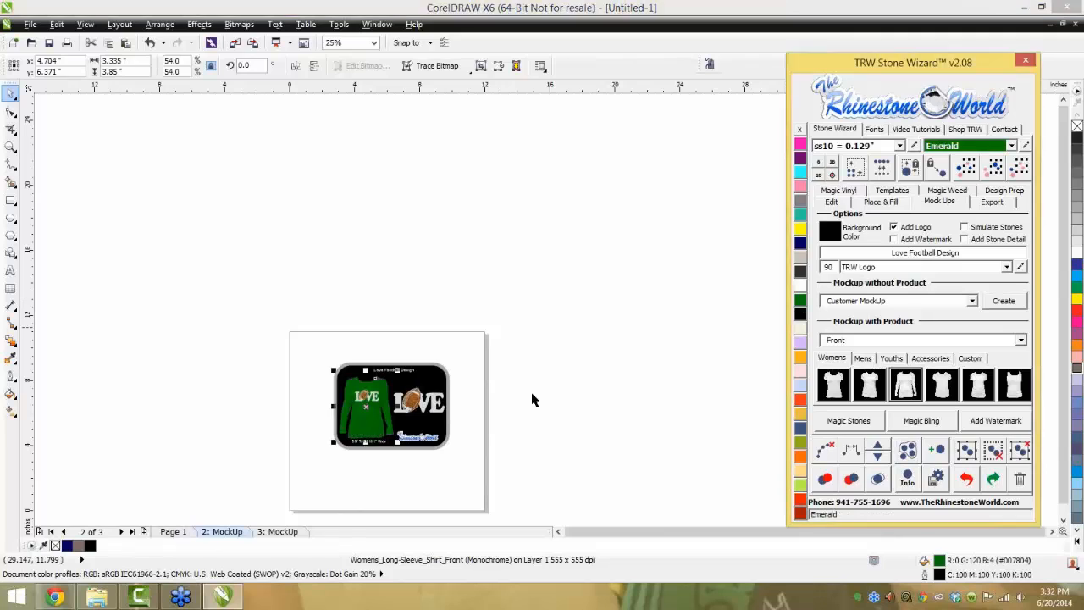
{"action": "scroll", "coordinate": [383, 434], "scroll_direction": "up", "scroll_amount": 3}
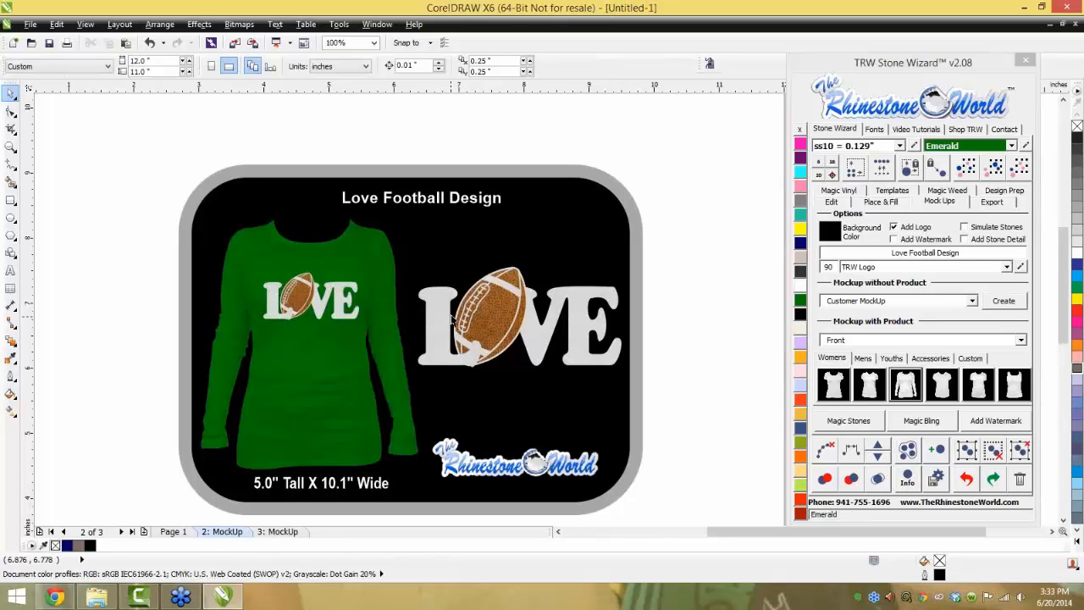
{"action": "scroll", "coordinate": [453, 320], "scroll_direction": "down", "scroll_amount": 1}
{"action": "scroll", "coordinate": [432, 385], "scroll_direction": "up", "scroll_amount": 1}
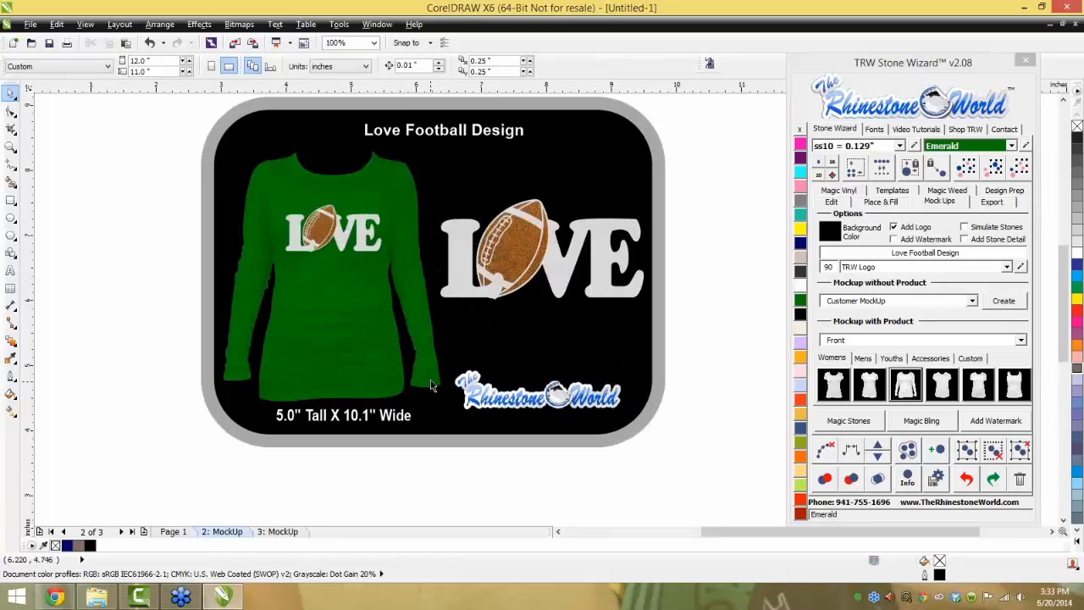
From the design on Page 1, create a Proof - Front mockup on the women's long-sleeve shirt in Emerald
{"action": "left_click", "coordinate": [173, 532]}
{"action": "scroll", "coordinate": [438, 427], "scroll_direction": "down", "scroll_amount": 1}
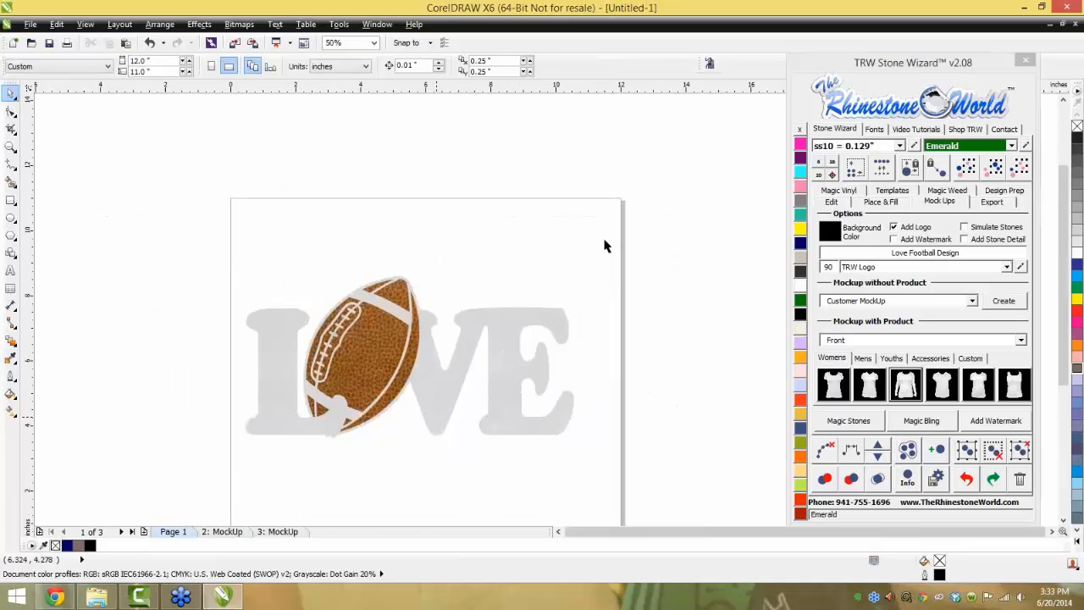
{"action": "left_click_drag", "start_coordinate": [625, 222], "coordinate": [157, 472]}
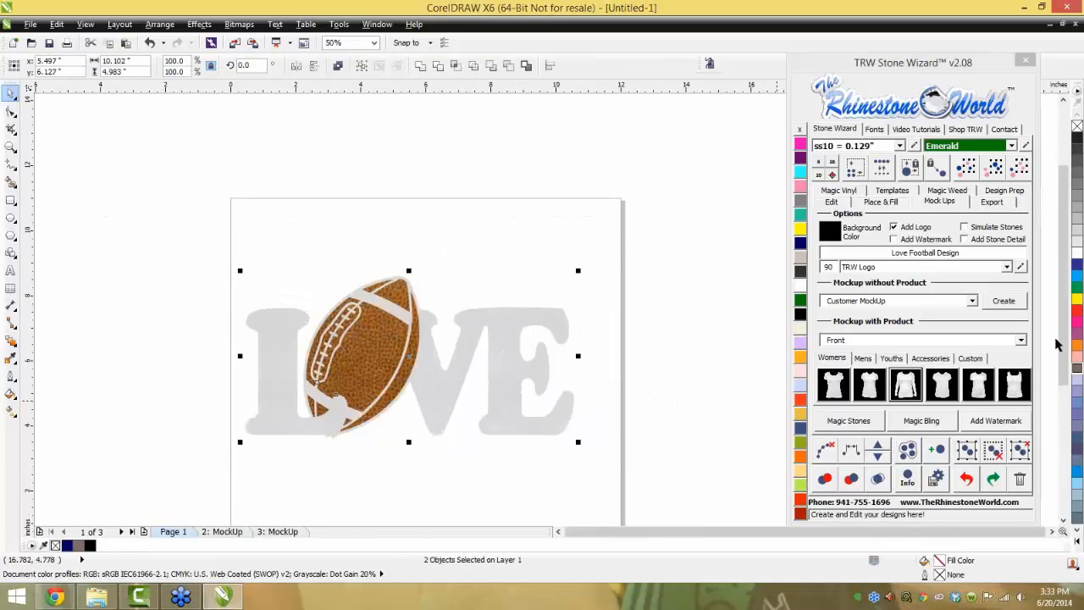
{"action": "left_click", "coordinate": [1023, 341]}
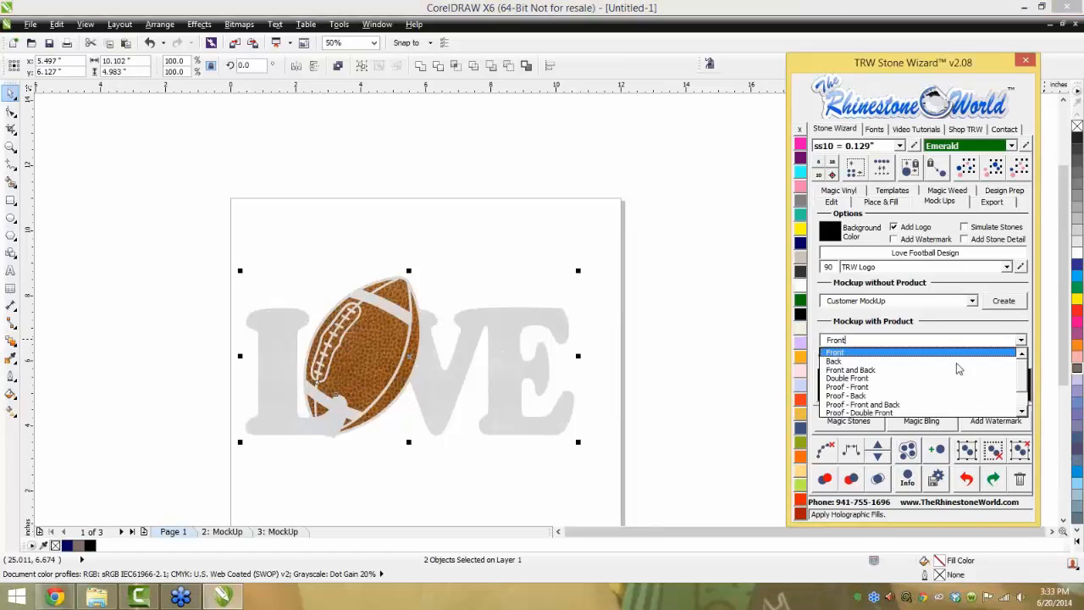
{"action": "left_click", "coordinate": [920, 389]}
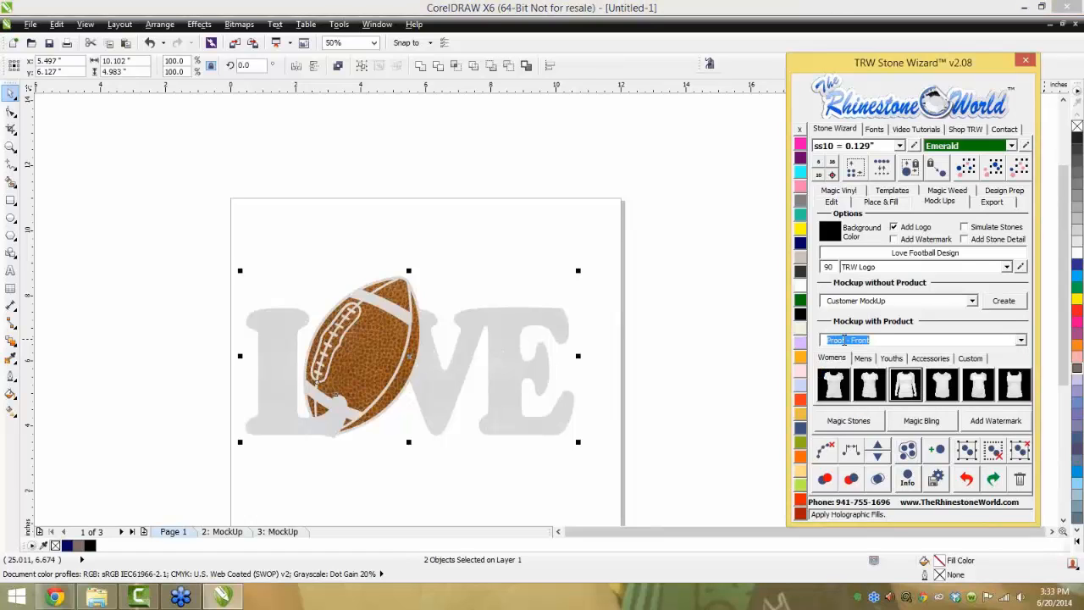
{"action": "left_click", "coordinate": [907, 388]}
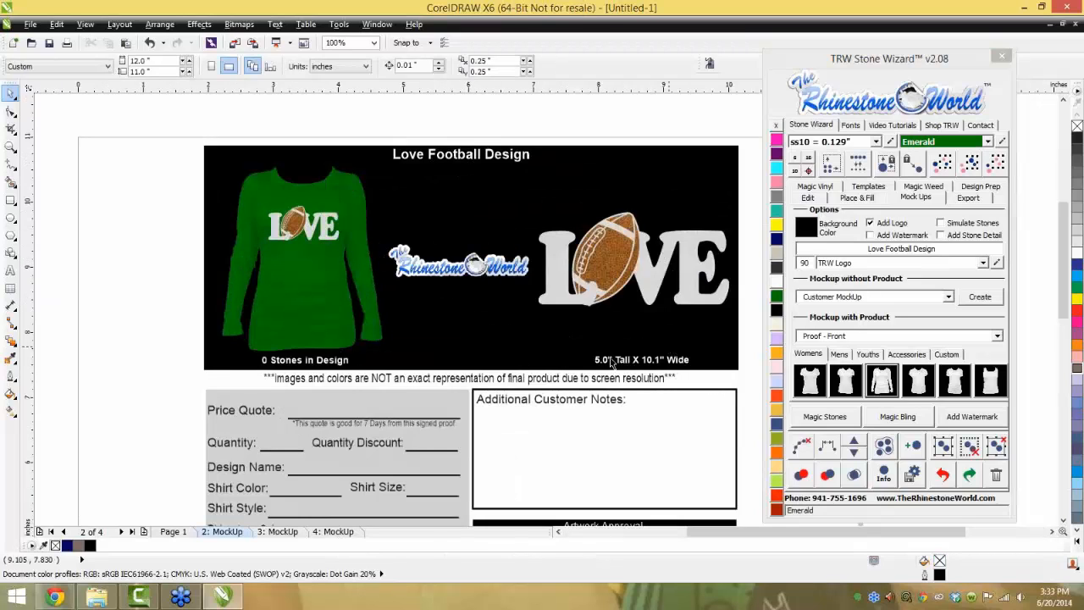
Examine the proof sheet's quote fields, customer notes, artwork approval, turnaround note, customer information and signature areas
{"action": "scroll", "coordinate": [493, 471], "scroll_direction": "down", "scroll_amount": 1}
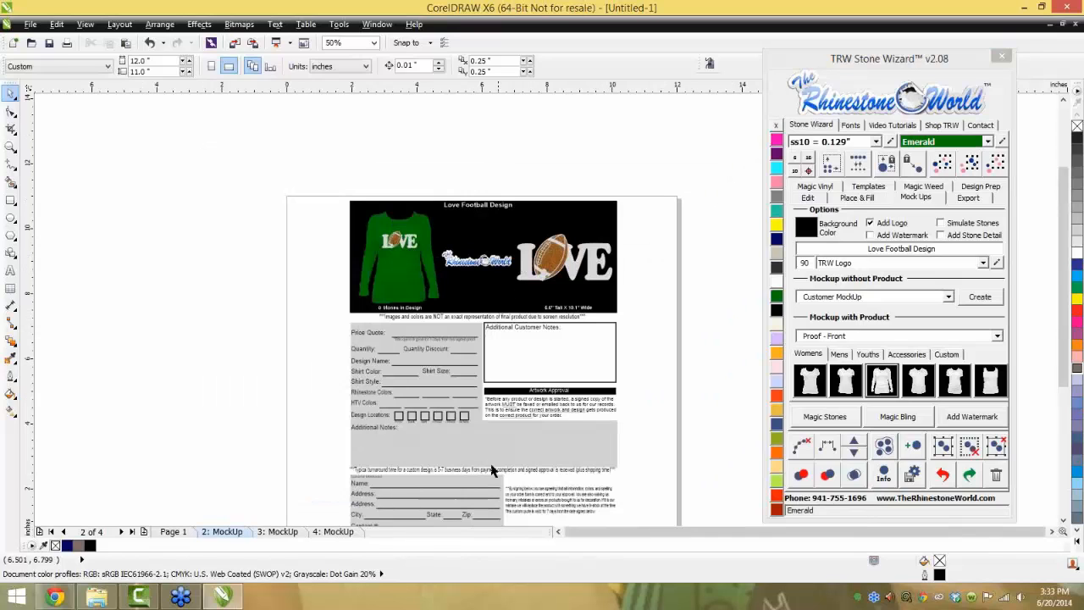
{"action": "scroll", "coordinate": [491, 469], "scroll_direction": "up", "scroll_amount": 1}
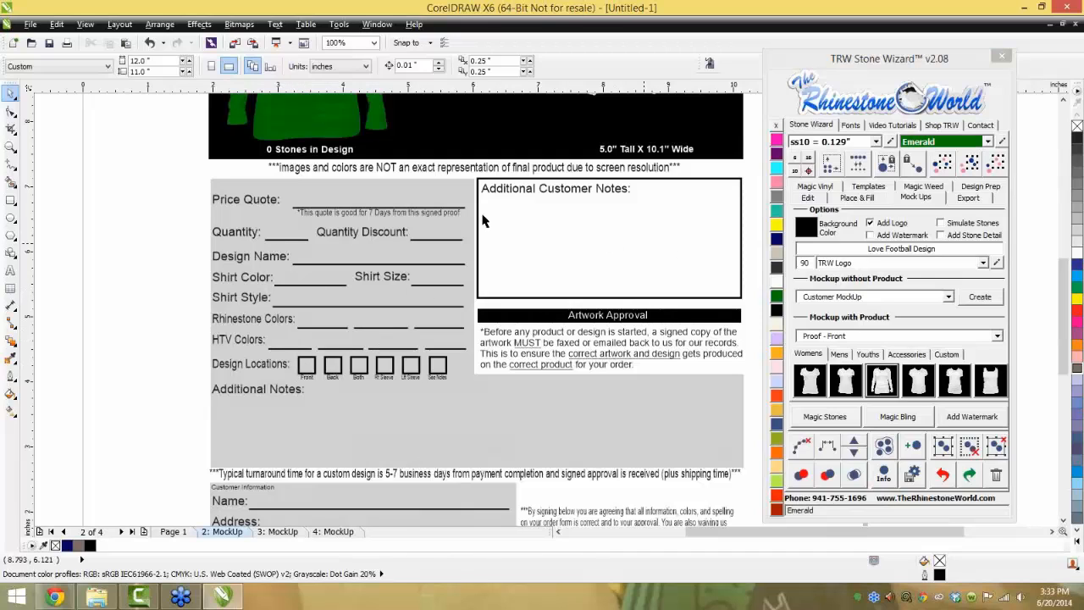
{"action": "scroll", "coordinate": [483, 217], "scroll_direction": "down", "scroll_amount": 2}
{"action": "scroll", "coordinate": [526, 309], "scroll_direction": "up", "scroll_amount": 2}
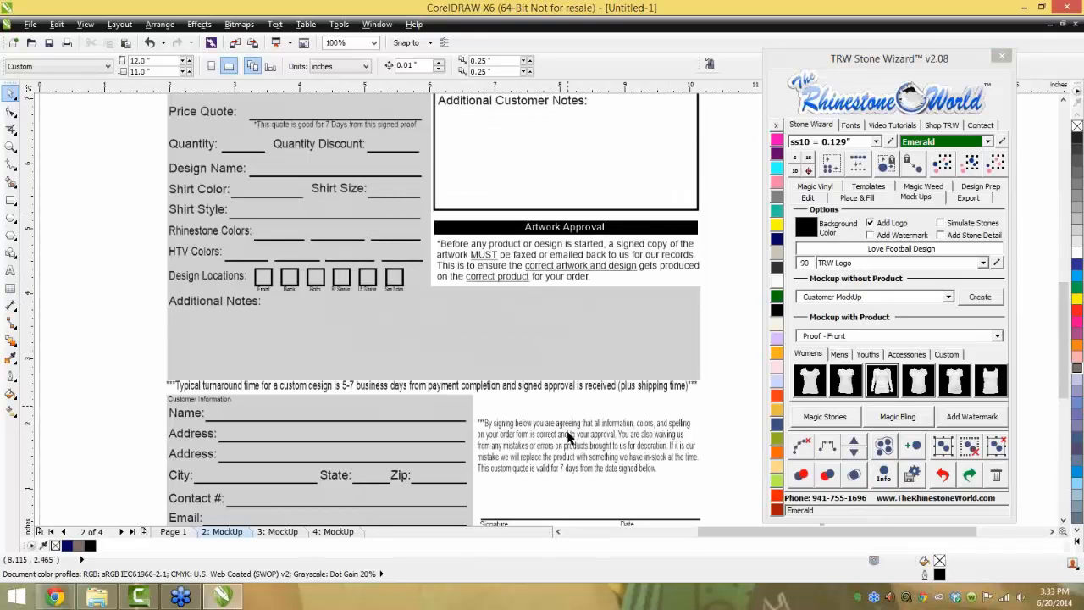
{"action": "scroll", "coordinate": [555, 366], "scroll_direction": "down", "scroll_amount": 2}
{"action": "scroll", "coordinate": [562, 472], "scroll_direction": "up", "scroll_amount": 2}
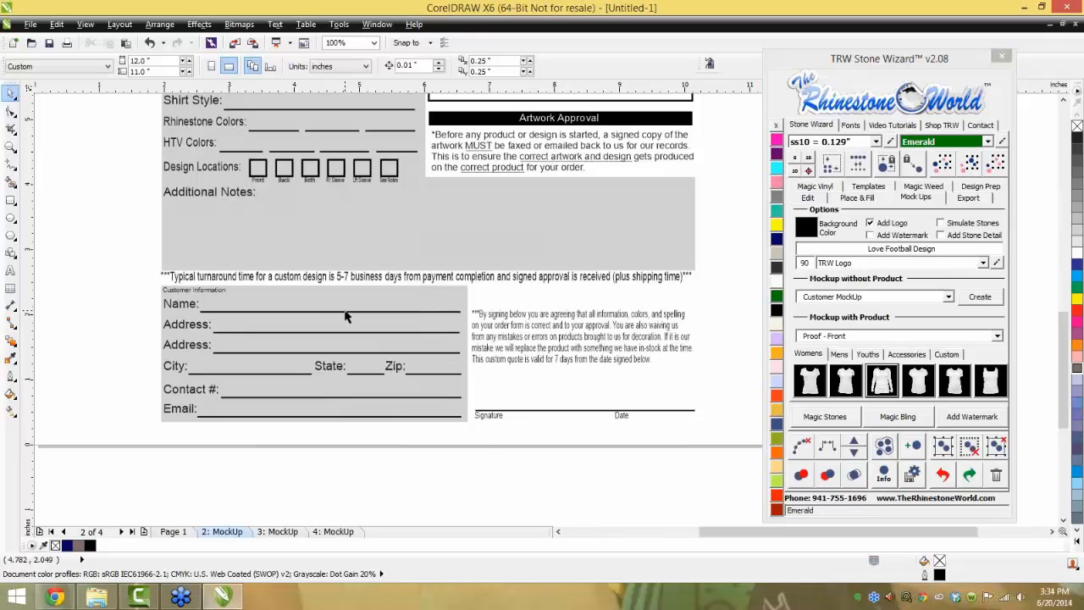
{"action": "scroll", "coordinate": [339, 278], "scroll_direction": "up", "scroll_amount": 3}
{"action": "scroll", "coordinate": [337, 274], "scroll_direction": "down", "scroll_amount": 1}
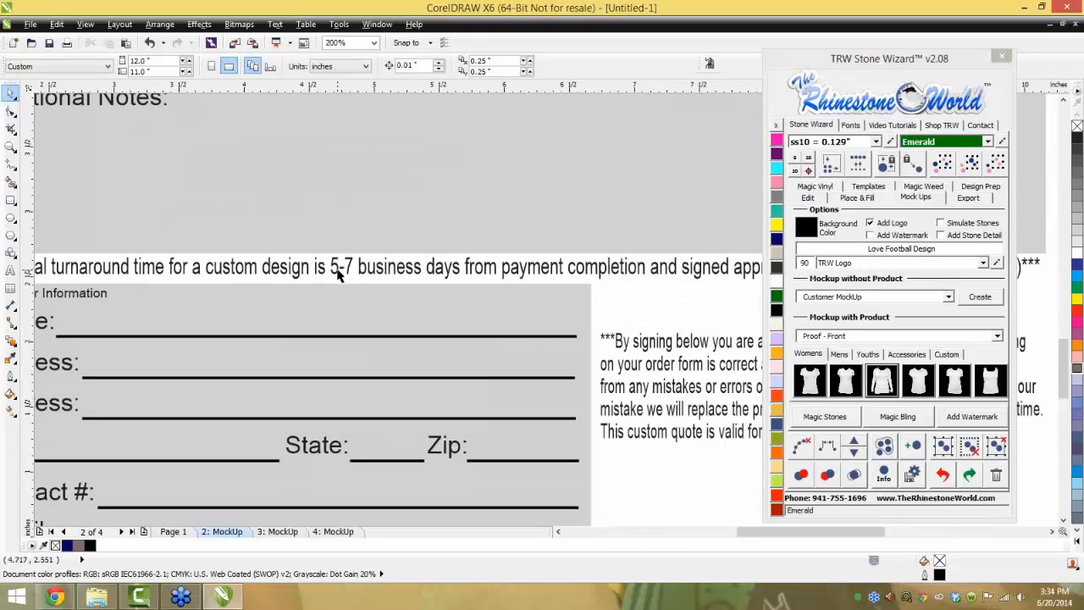
{"action": "scroll", "coordinate": [432, 271], "scroll_direction": "down", "scroll_amount": 4}
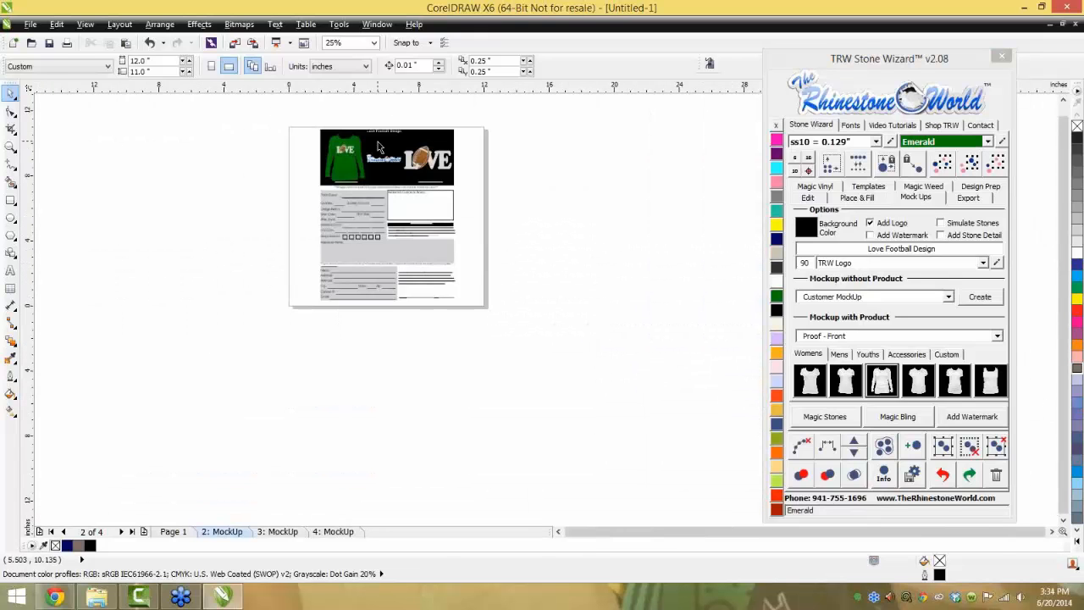
{"action": "scroll", "coordinate": [379, 148], "scroll_direction": "up", "scroll_amount": 1}
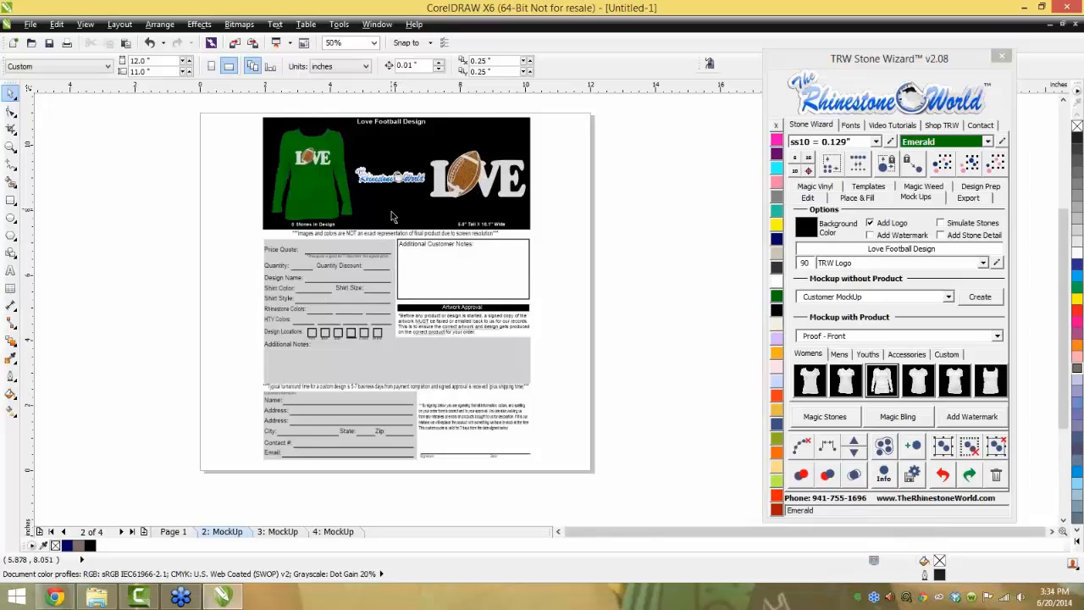
{"action": "scroll", "coordinate": [403, 329], "scroll_direction": "up", "scroll_amount": 1}
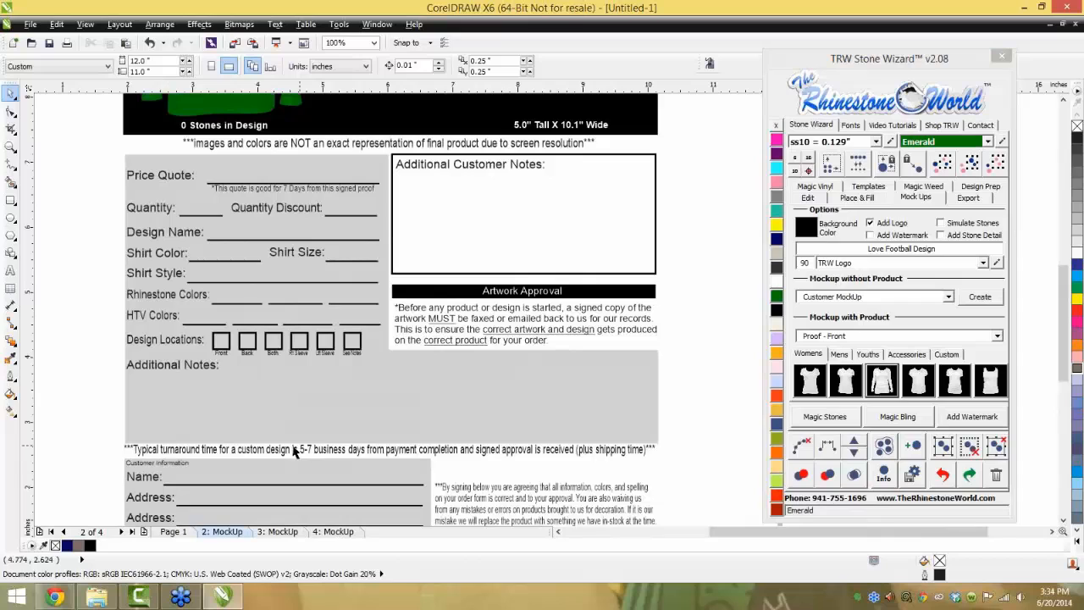
Delete all three MockUp pages so that only Page 1 with the LOVE football design remains
{"action": "scroll", "coordinate": [457, 324], "scroll_direction": "down", "scroll_amount": 2}
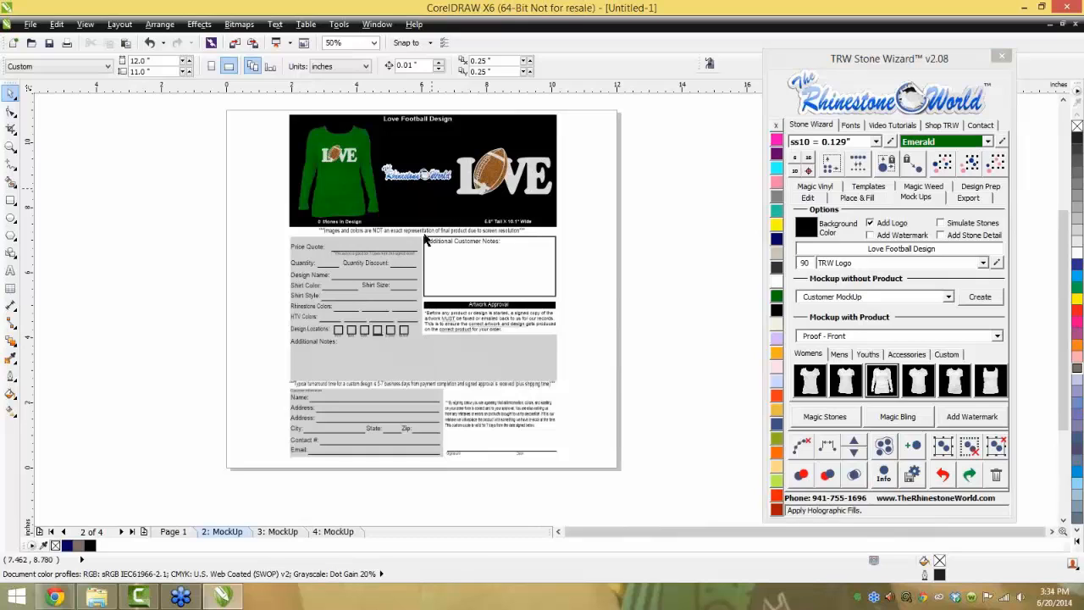
{"action": "scroll", "coordinate": [543, 289], "scroll_direction": "down", "scroll_amount": 1}
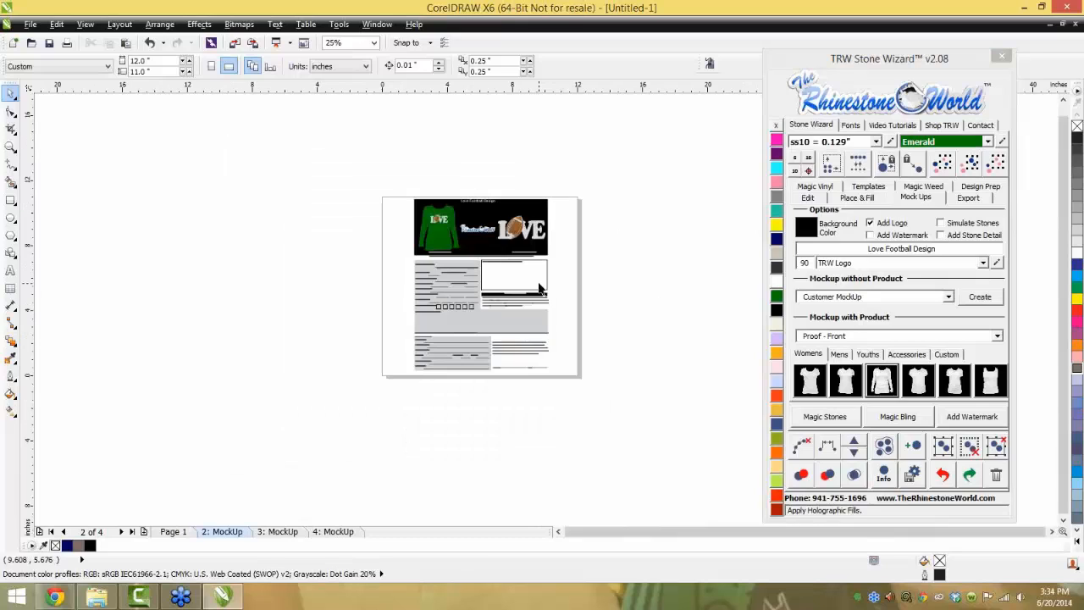
{"action": "scroll", "coordinate": [512, 311], "scroll_direction": "up", "scroll_amount": 1}
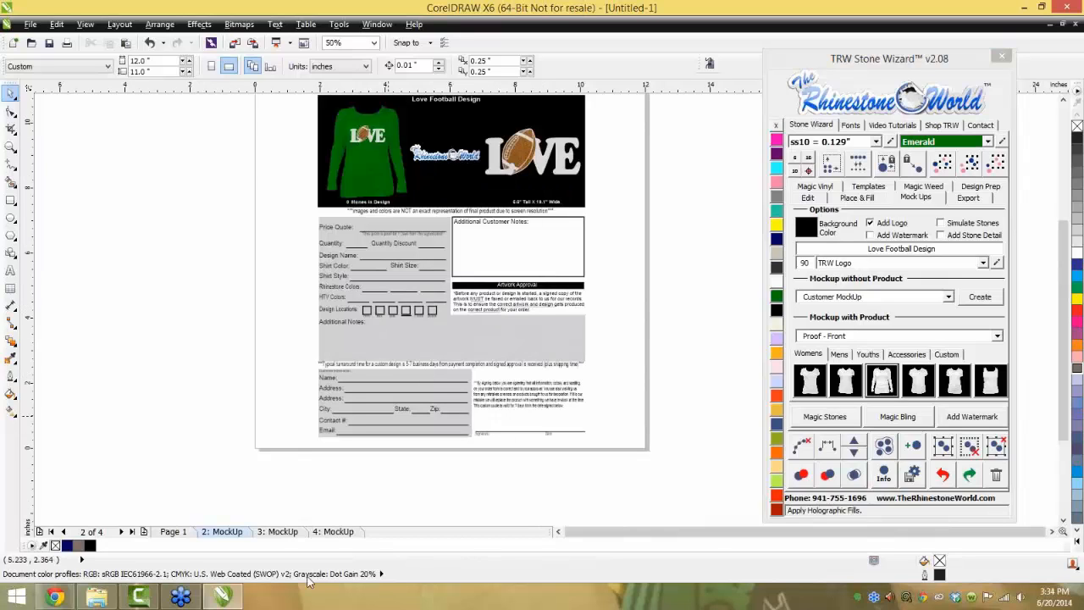
{"action": "right_click", "coordinate": [245, 532]}
{"action": "left_click", "coordinate": [283, 489]}
{"action": "right_click", "coordinate": [273, 534]}
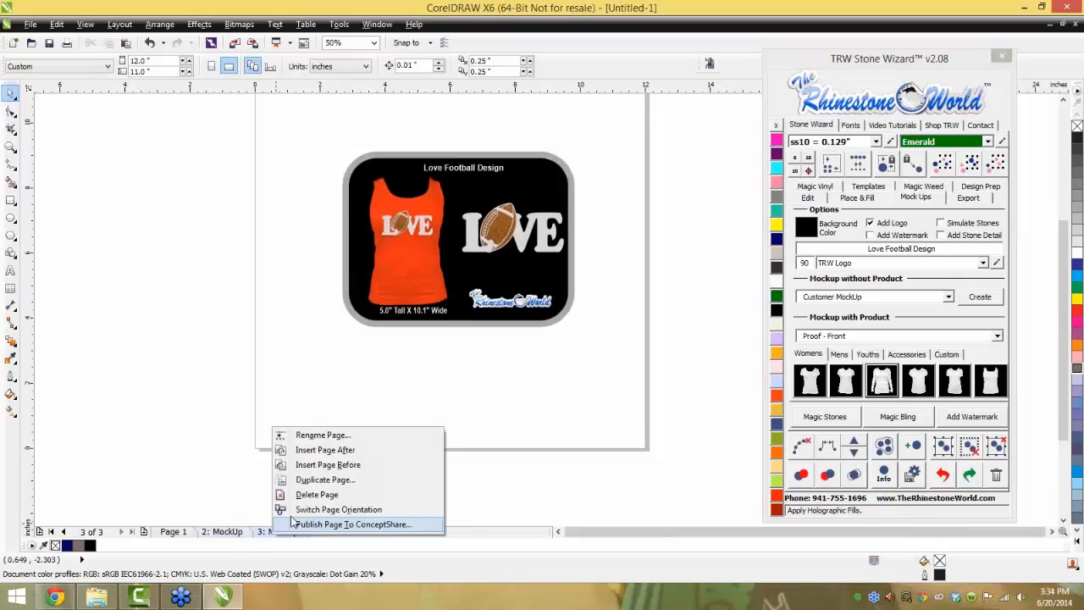
{"action": "left_click", "coordinate": [303, 496]}
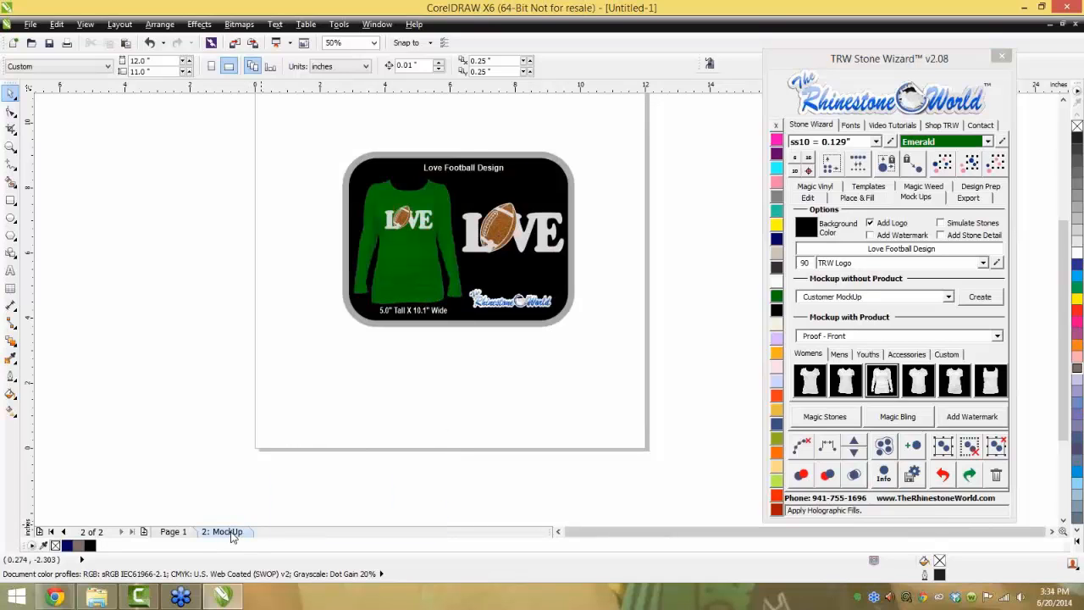
{"action": "right_click", "coordinate": [237, 532]}
{"action": "left_click", "coordinate": [280, 491]}
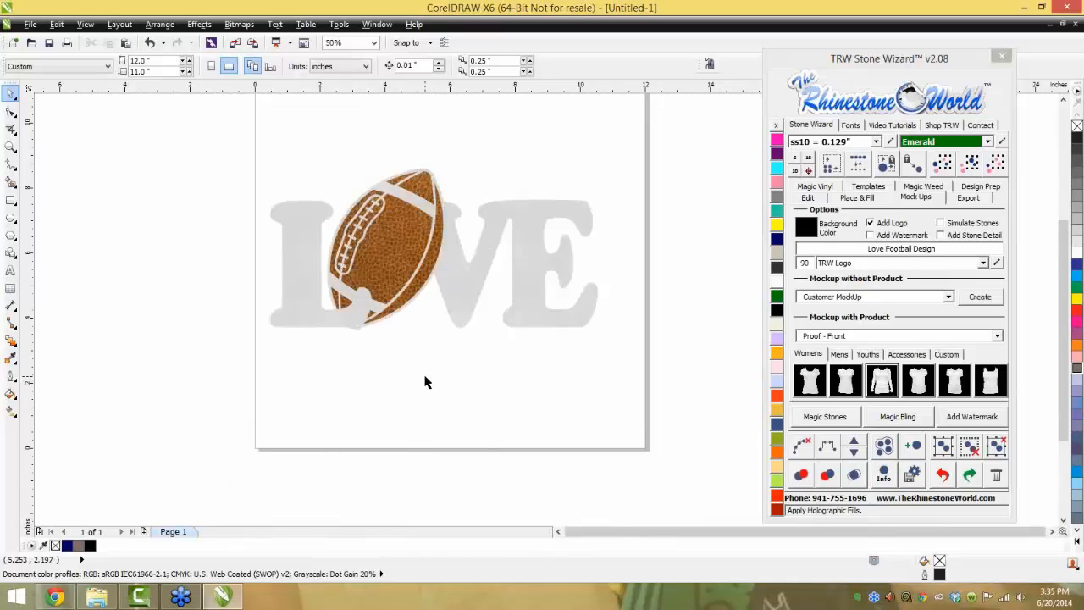
Set the page height to 20 inches
{"action": "scroll", "coordinate": [432, 380], "scroll_direction": "down", "scroll_amount": 1}
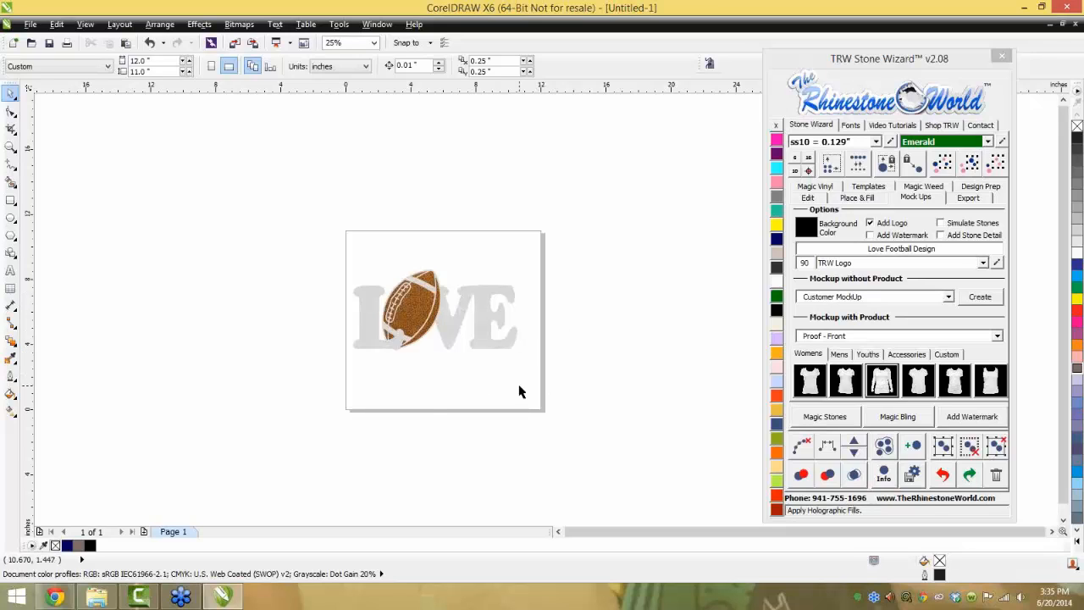
{"action": "scroll", "coordinate": [519, 391], "scroll_direction": "down", "scroll_amount": 1}
{"action": "scroll", "coordinate": [486, 395], "scroll_direction": "up", "scroll_amount": 1}
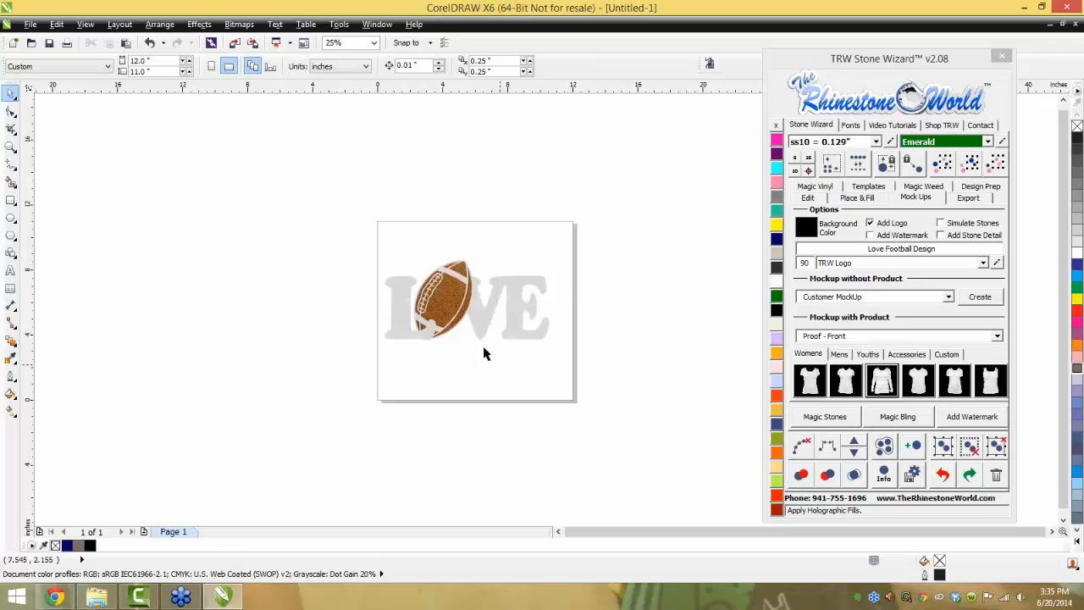
{"action": "left_click_drag", "start_coordinate": [159, 74], "coordinate": [123, 47]}
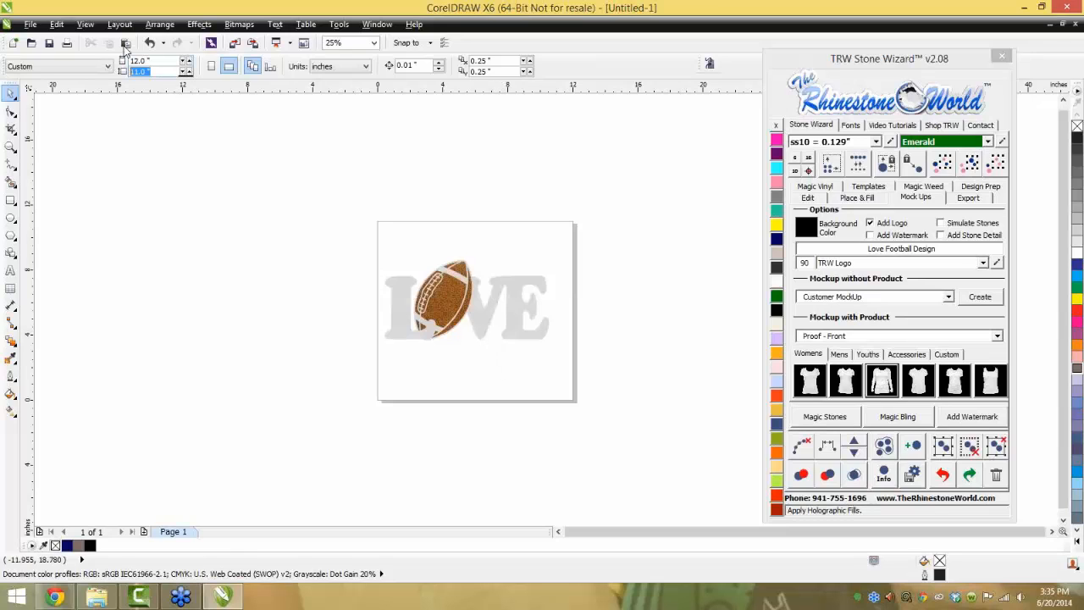
{"action": "type", "text": "20"}
{"action": "key", "text": "Return"}
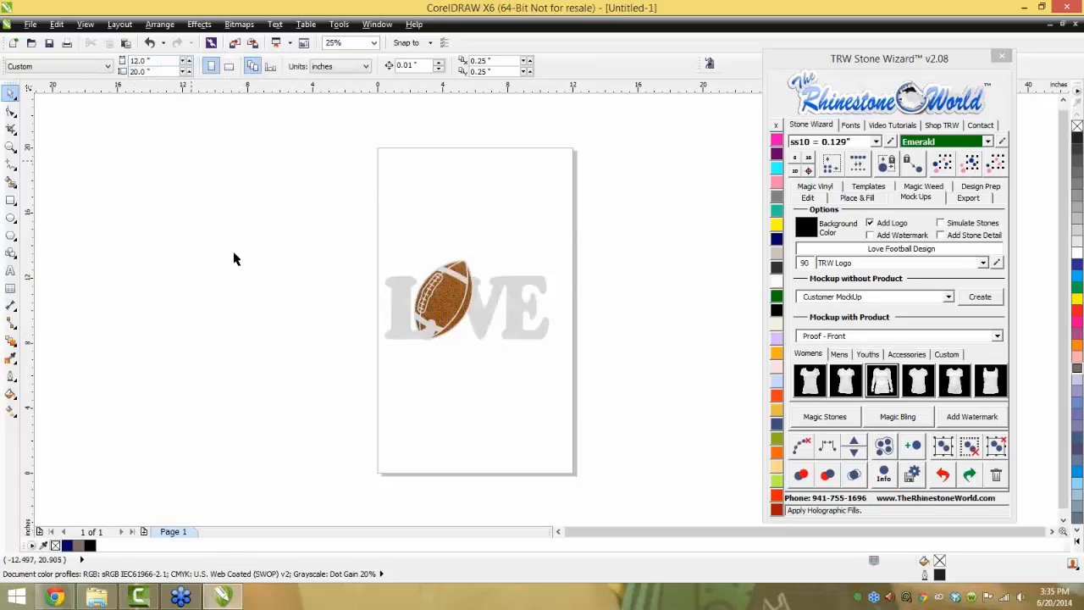
Move the whole LOVE football design up into the upper part of the page
{"action": "left_click_drag", "start_coordinate": [585, 218], "coordinate": [343, 391]}
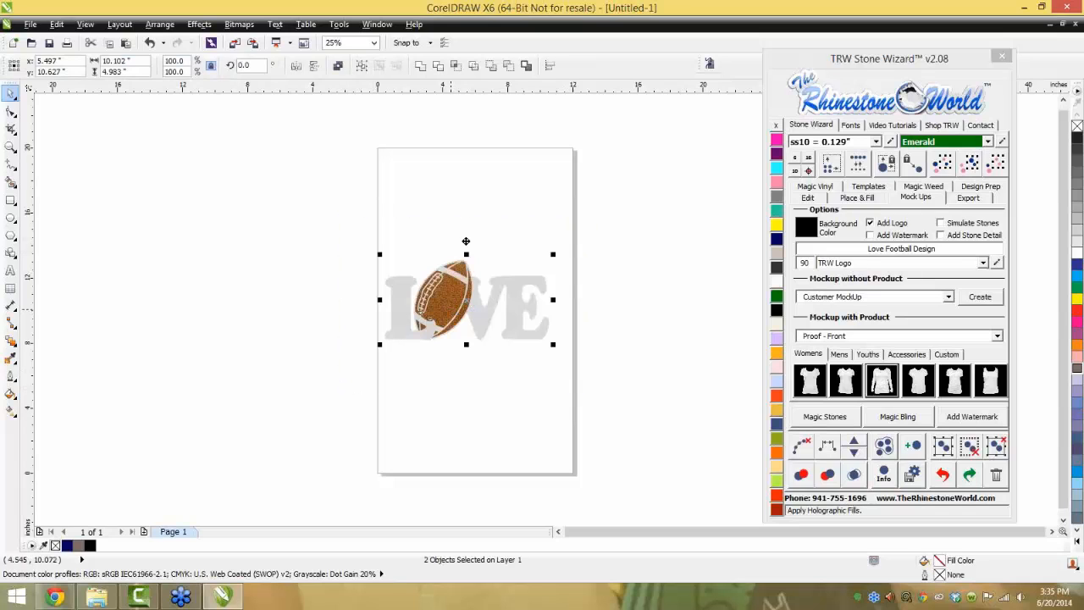
{"action": "left_click_drag", "start_coordinate": [453, 309], "coordinate": [465, 233]}
{"action": "left_click", "coordinate": [493, 300]}
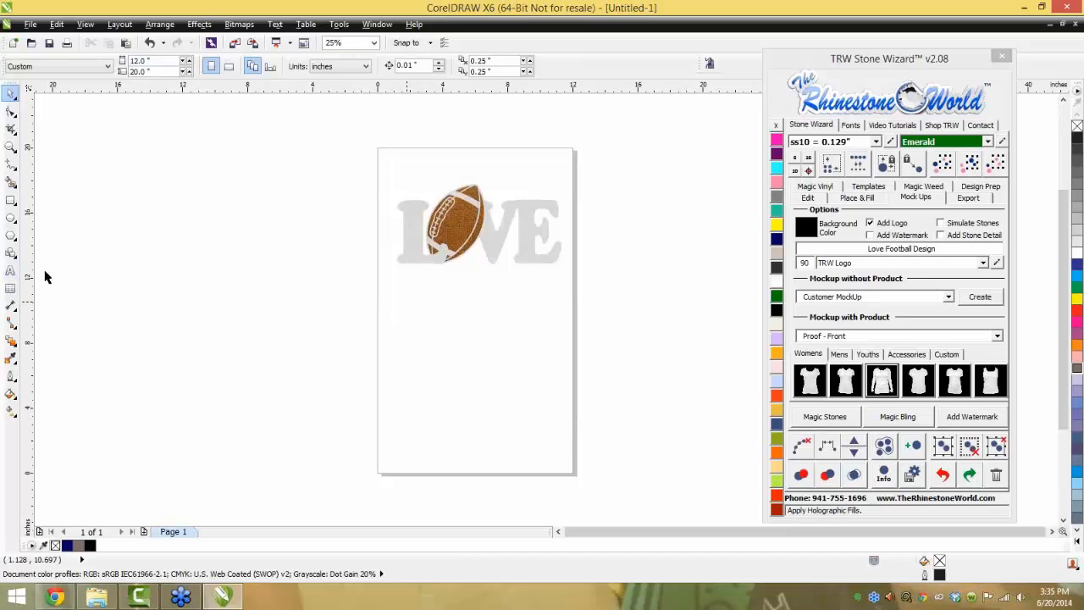
Add the artistic text "#23" below the LOVE design
{"action": "left_click", "coordinate": [11, 270]}
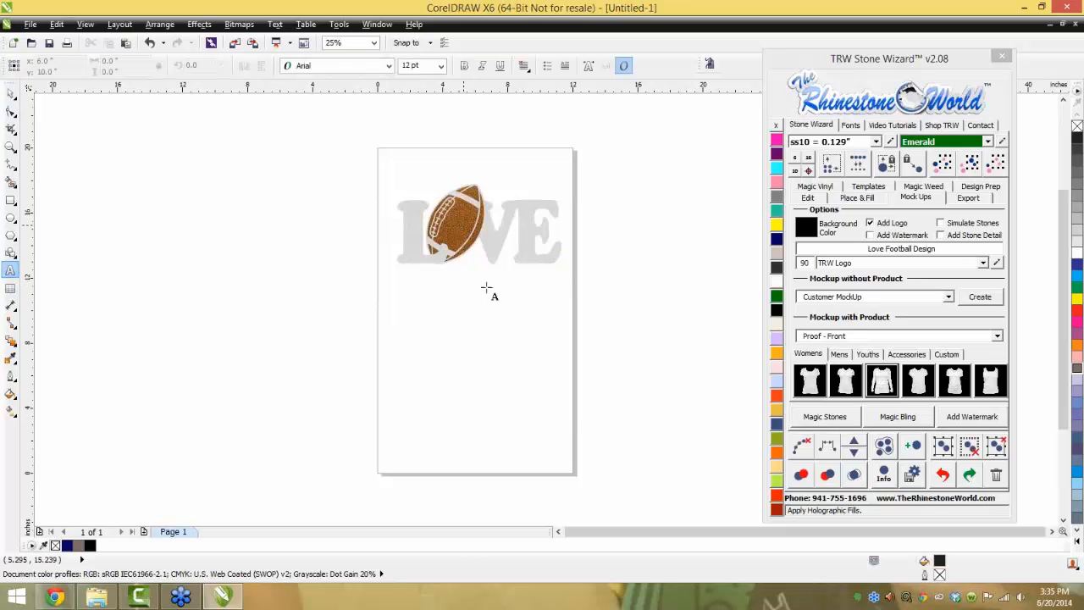
{"action": "scroll", "coordinate": [542, 262], "scroll_direction": "up", "scroll_amount": 1}
{"action": "left_click", "coordinate": [446, 329]}
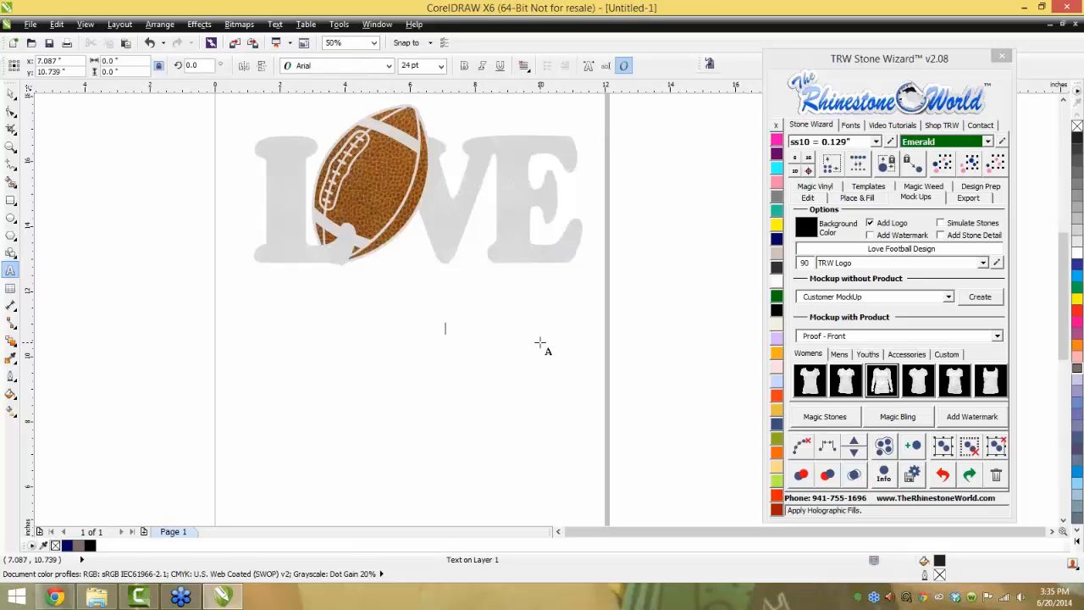
{"action": "type", "text": "#23"}
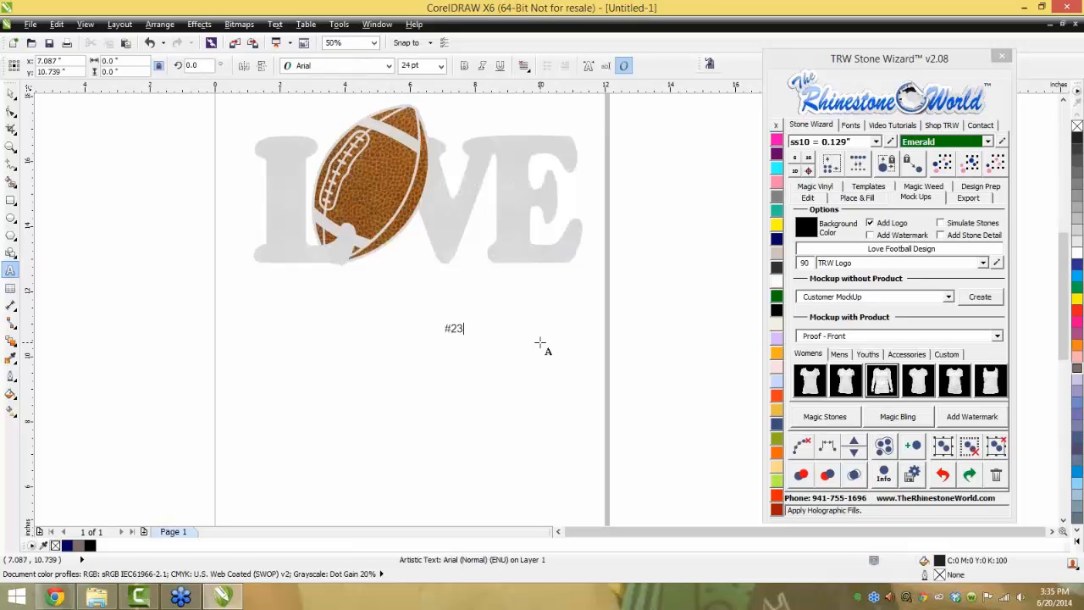
{"action": "left_click", "coordinate": [11, 93]}
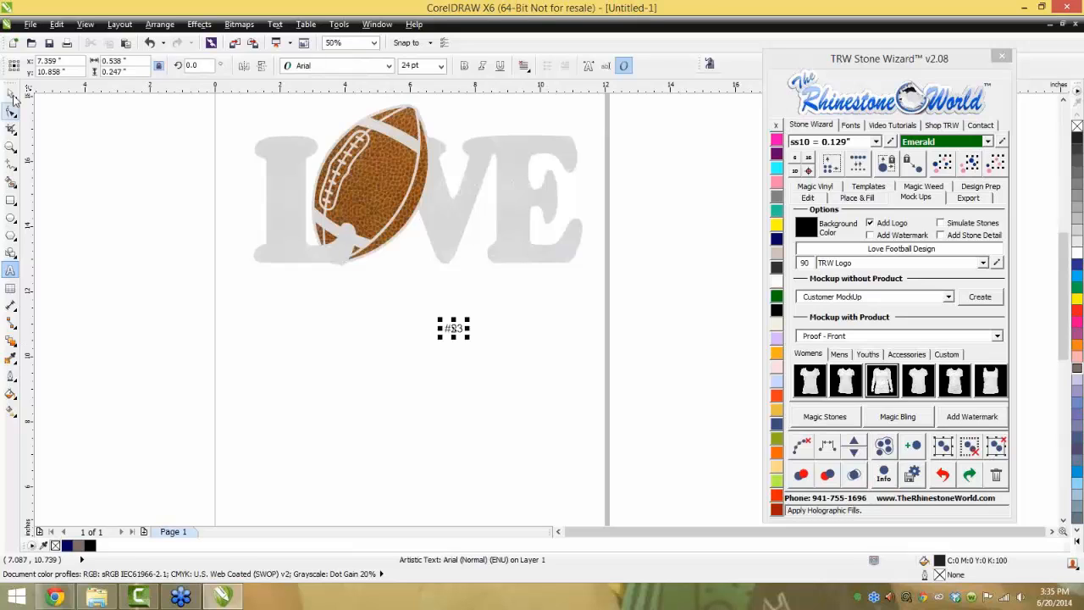
Change the #23 text to the Impact font, enlarge it to about 1.89 inches wide and place it under the letter E
{"action": "left_click", "coordinate": [850, 125]}
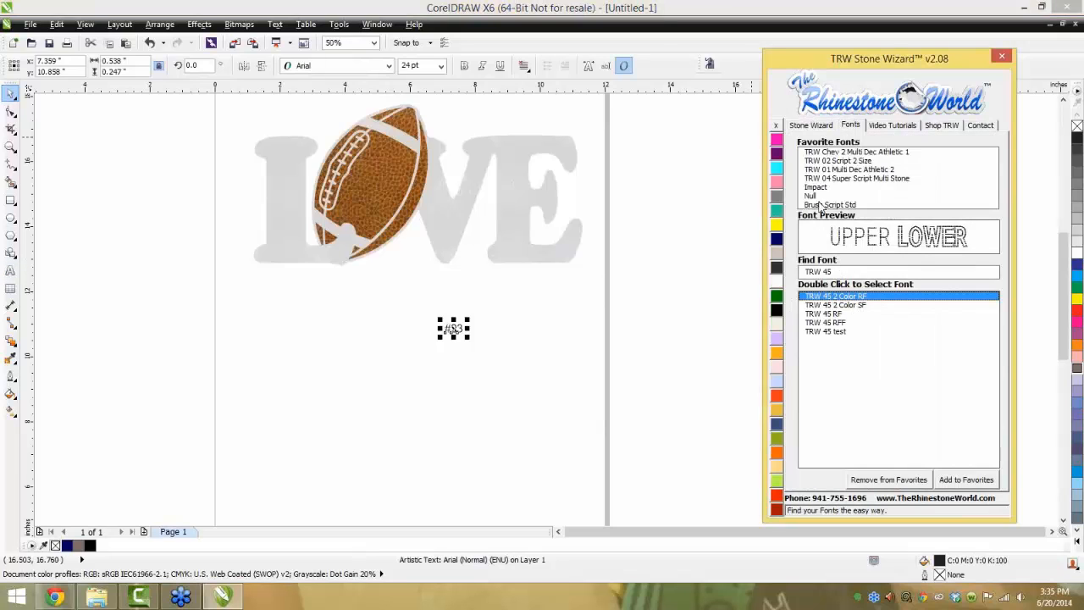
{"action": "double_click", "coordinate": [812, 187]}
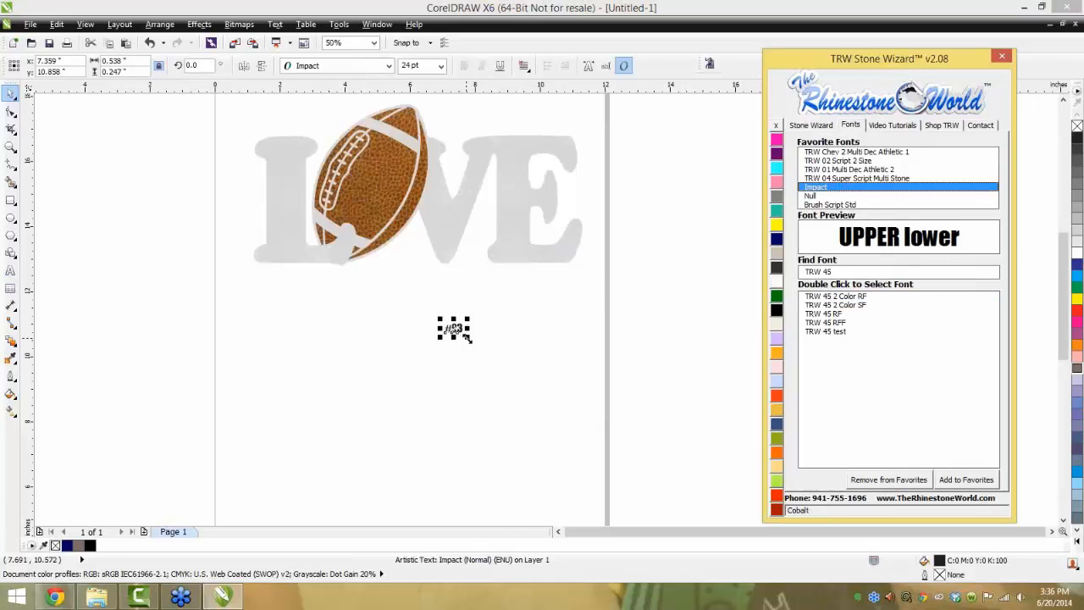
{"action": "left_click_drag", "start_coordinate": [492, 340], "coordinate": [539, 280]}
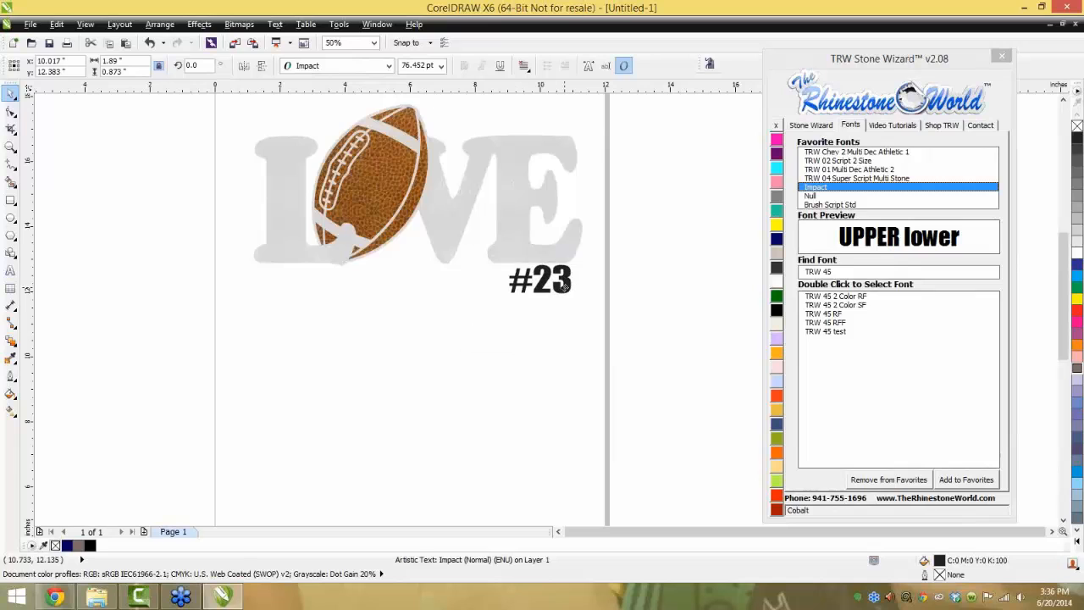
Fill the #23 text with the White Magic Glitter vinyl
{"action": "left_click", "coordinate": [813, 126]}
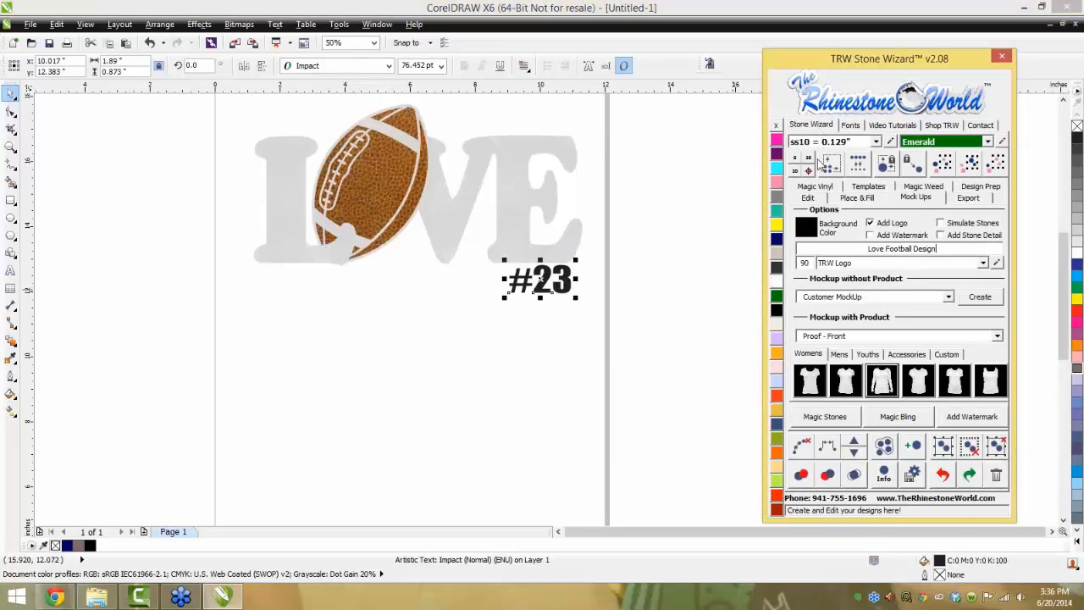
{"action": "left_click", "coordinate": [817, 188]}
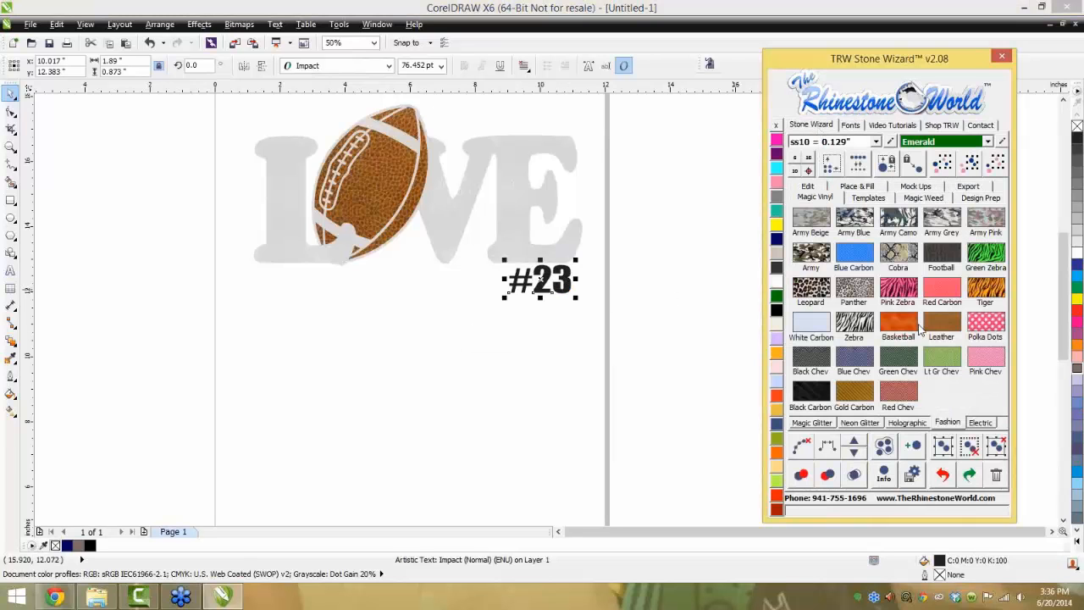
{"action": "left_click", "coordinate": [827, 423]}
{"action": "left_click", "coordinate": [980, 399]}
{"action": "left_click", "coordinate": [574, 296]}
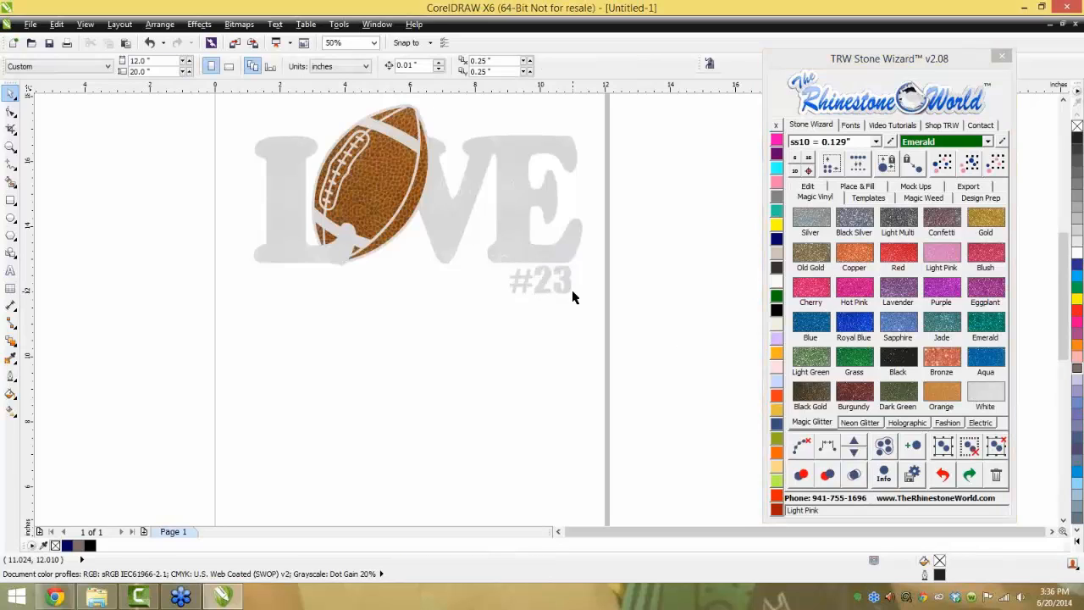
Place a copy of the #23 text low on the page, shorten it to "23" and enlarge it to about 7.17 inches wide
{"action": "scroll", "coordinate": [571, 292], "scroll_direction": "down", "scroll_amount": 2}
{"action": "key", "text": "F8"}
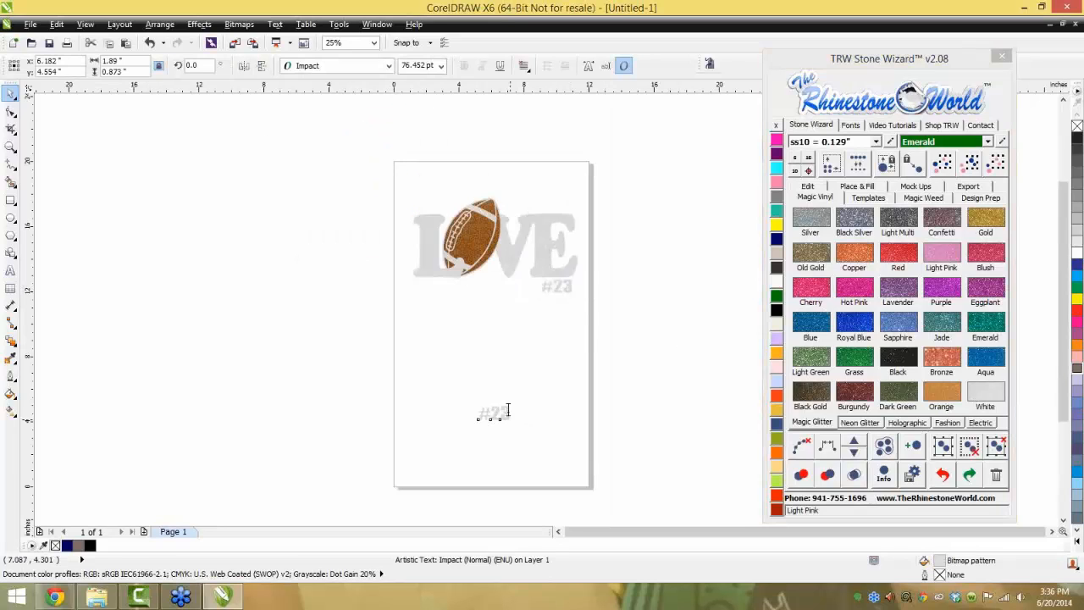
{"action": "left_click", "coordinate": [486, 411]}
{"action": "left_click", "coordinate": [10, 92]}
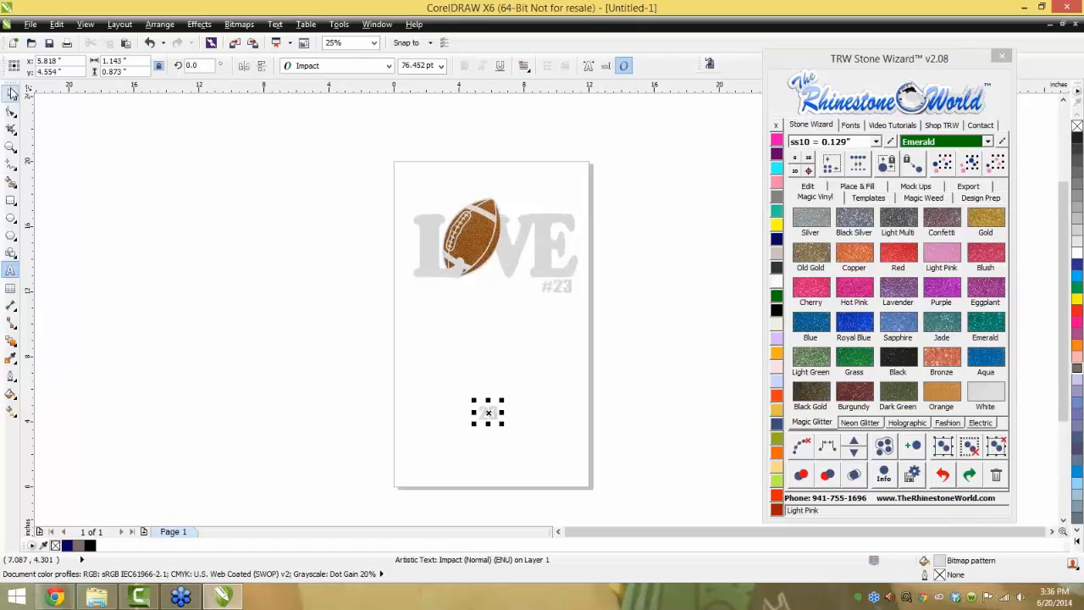
{"action": "left_click_drag", "start_coordinate": [522, 382], "coordinate": [538, 344]}
Duplicate the large 23 above itself and replace the duplicate's text with the player's last name in capitals
{"action": "right_click", "coordinate": [538, 344]}
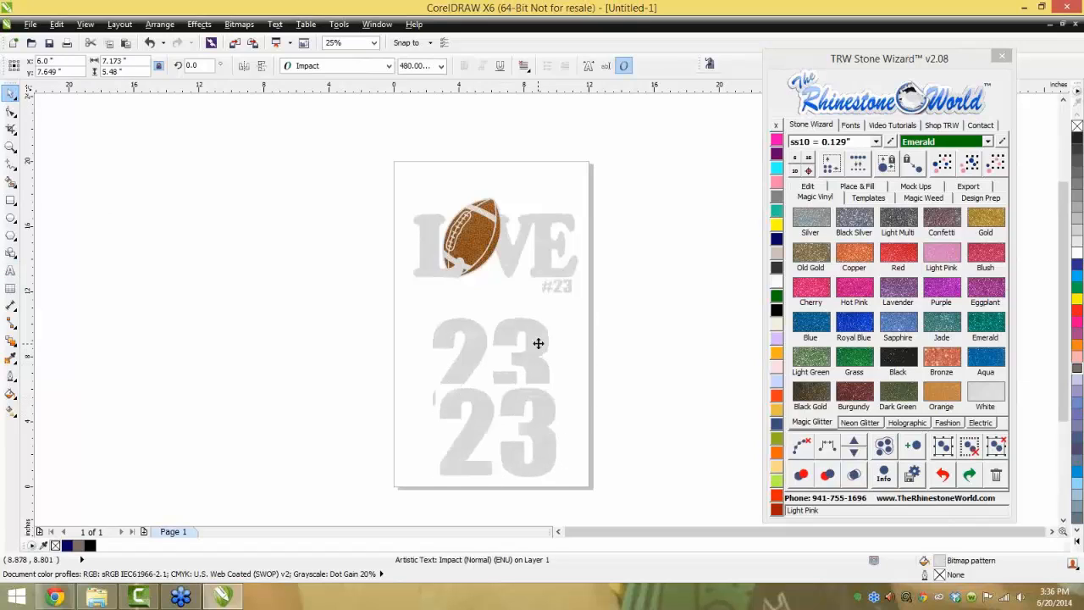
{"action": "key", "text": "F8"}
{"action": "key", "text": "ctrl+a"}
{"action": "type", "text": "VASSAR"}
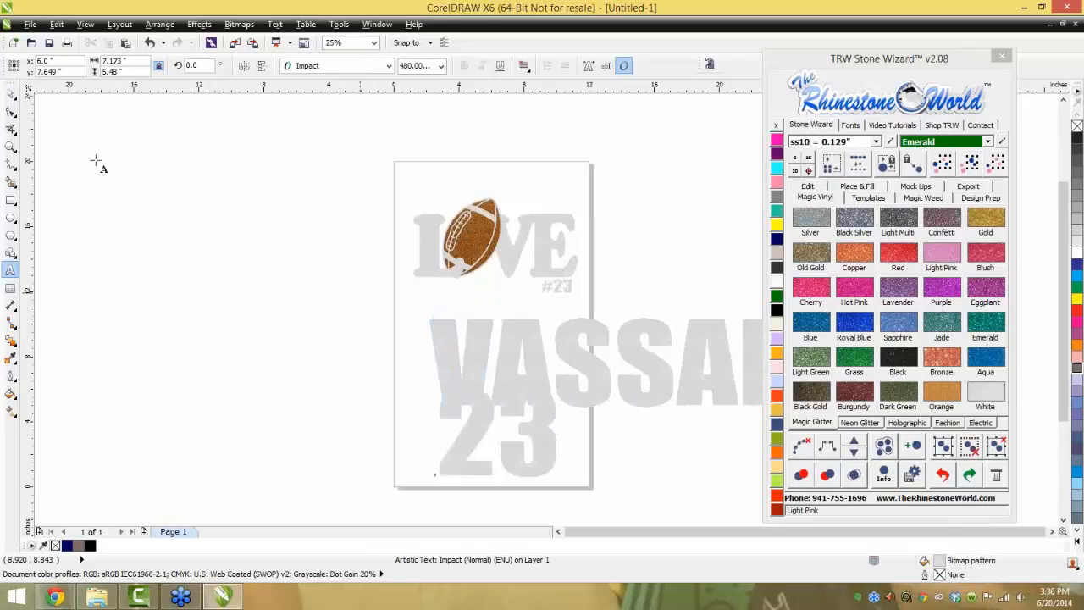
{"action": "left_click", "coordinate": [11, 91]}
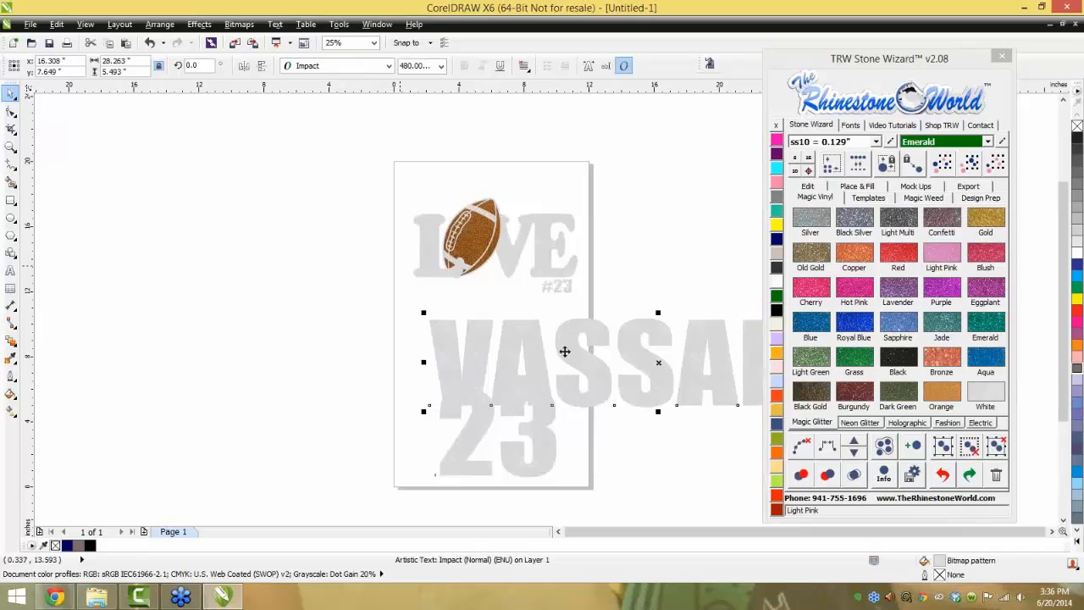
Shrink the player's name to about 10 inches wide, center it on the page and bring the large 23 close beneath it
{"action": "left_click_drag", "start_coordinate": [564, 351], "coordinate": [421, 314]}
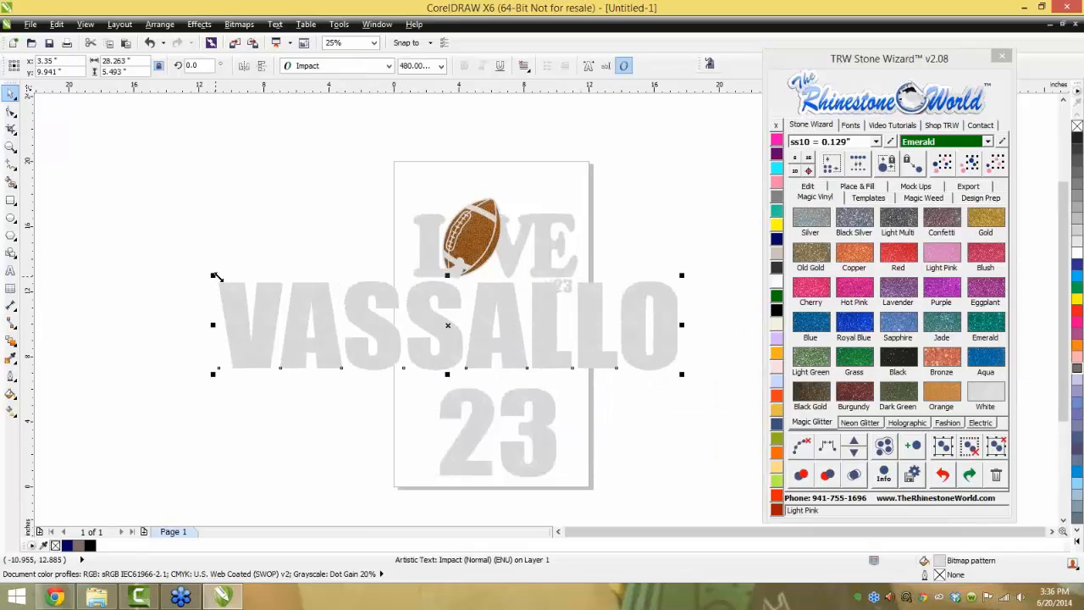
{"action": "left_click_drag", "start_coordinate": [215, 275], "coordinate": [450, 344]}
{"action": "left_click_drag", "start_coordinate": [602, 356], "coordinate": [522, 351]}
{"action": "mouse_move", "coordinate": [581, 322]}
{"action": "left_mouse_down"}
{"action": "mouse_move", "coordinate": [603, 308]}
{"action": "mouse_move", "coordinate": [577, 342]}
{"action": "left_mouse_up"}
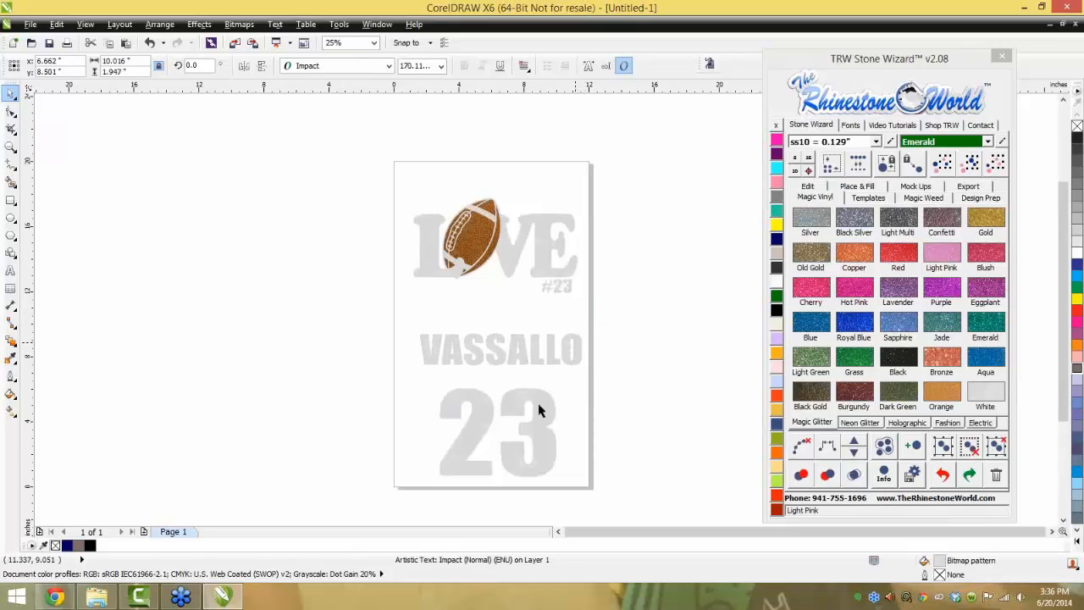
{"action": "left_click_drag", "start_coordinate": [539, 411], "coordinate": [542, 399]}
Fill the player's name with the Gold Magic Glitter vinyl
{"action": "left_click", "coordinate": [553, 360]}
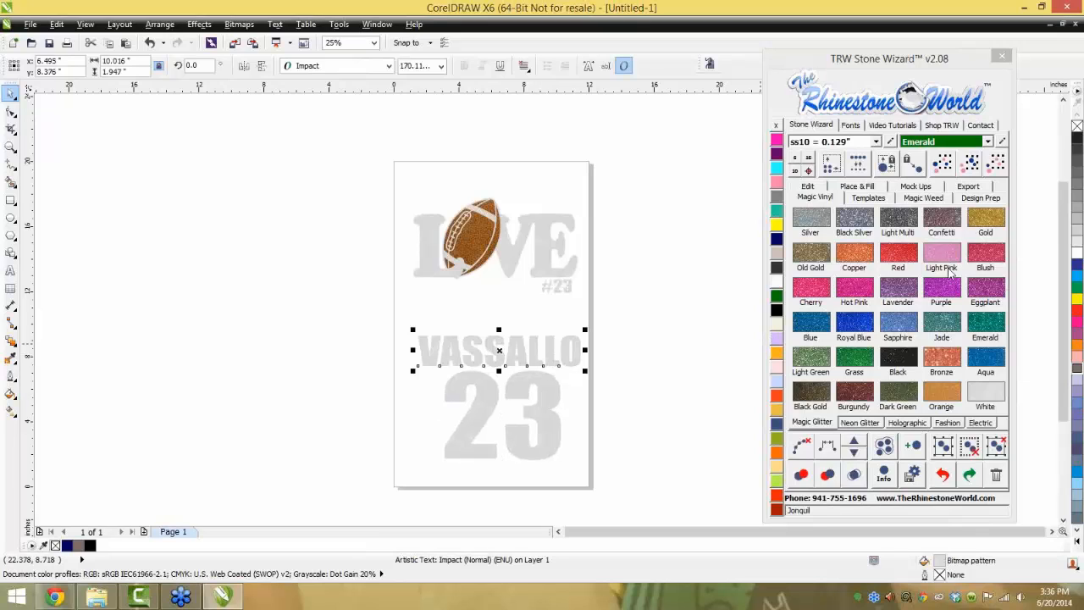
{"action": "left_click", "coordinate": [996, 222]}
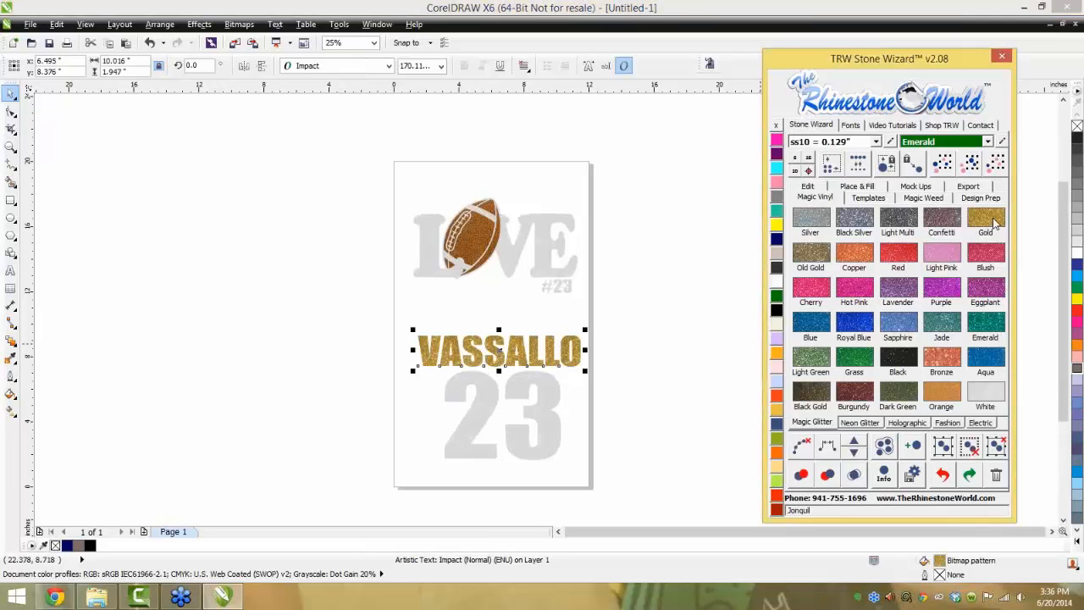
{"action": "left_click", "coordinate": [548, 399]}
{"action": "left_click", "coordinate": [635, 189]}
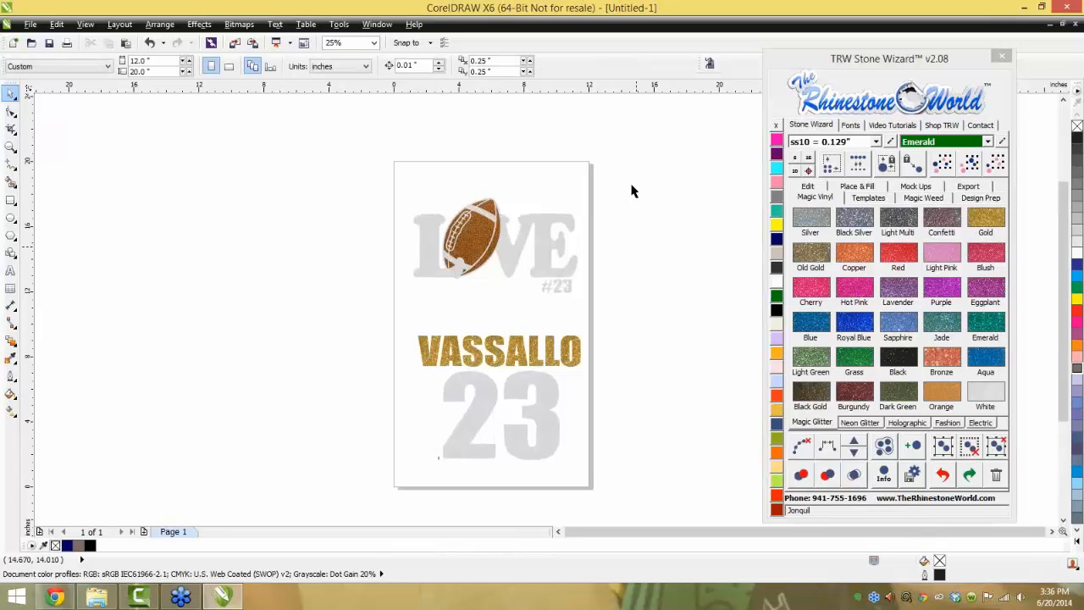
Create a Front and Back mockup of the LOVE football design and the name-and-number artwork on the women's long-sleeve shirt
{"action": "left_click_drag", "start_coordinate": [626, 160], "coordinate": [359, 310]}
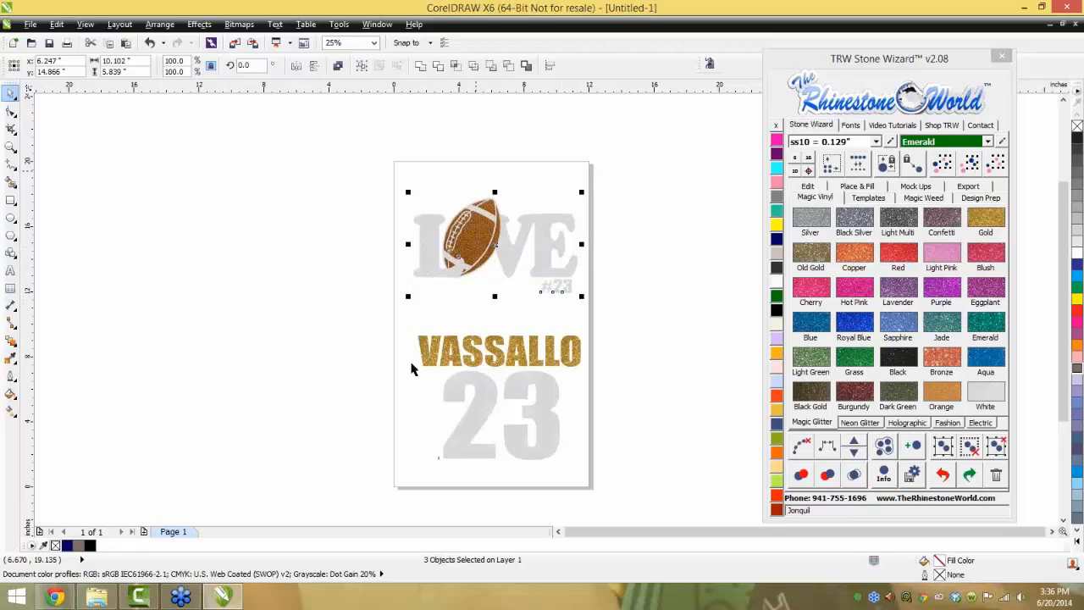
{"action": "left_click", "coordinate": [913, 187]}
{"action": "left_click", "coordinate": [998, 336]}
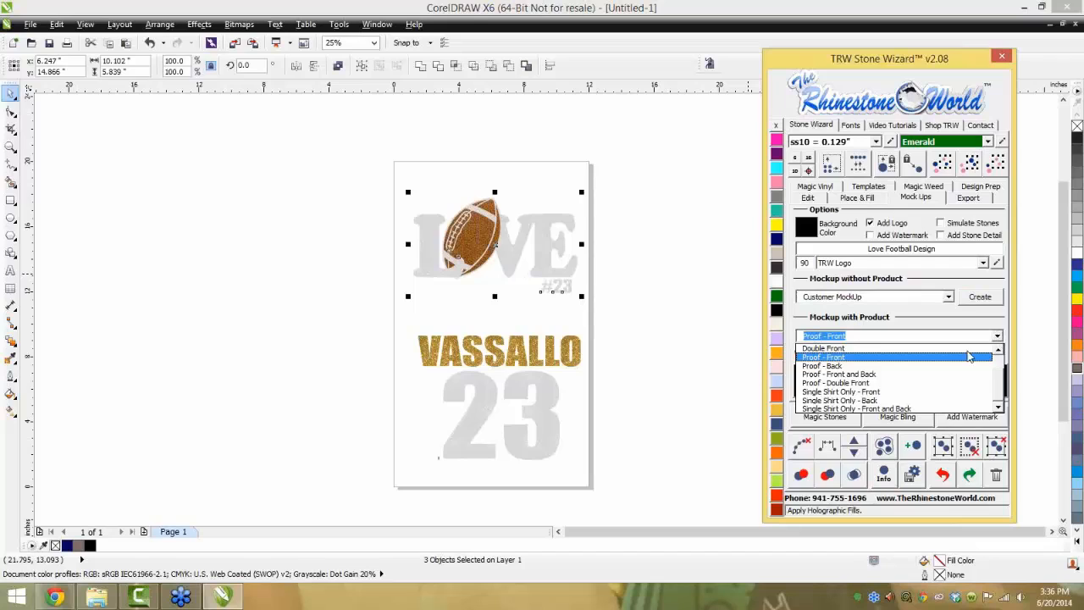
{"action": "left_click_drag", "start_coordinate": [999, 374], "coordinate": [1000, 363]}
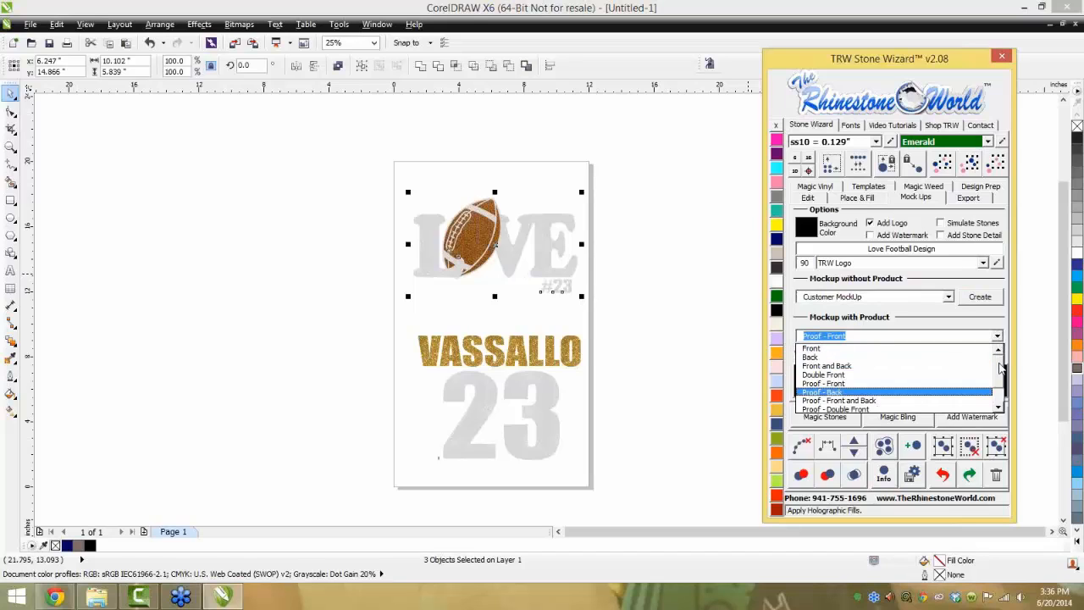
{"action": "left_click", "coordinate": [864, 366]}
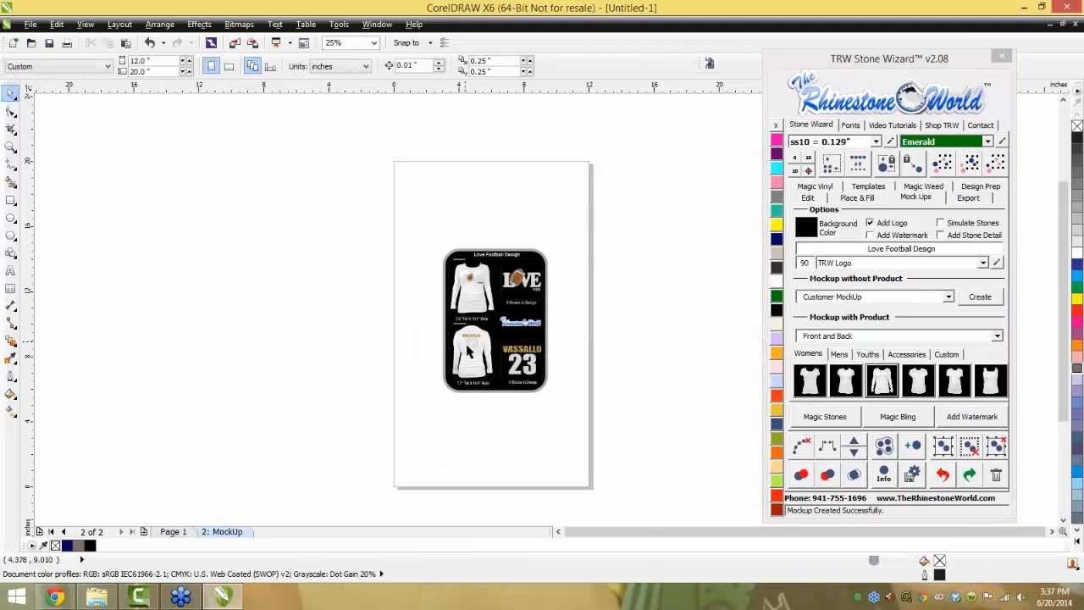
Recolor both the front and back shirts in the mockup to Emerald green
{"action": "scroll", "coordinate": [470, 348], "scroll_direction": "up", "scroll_amount": 4}
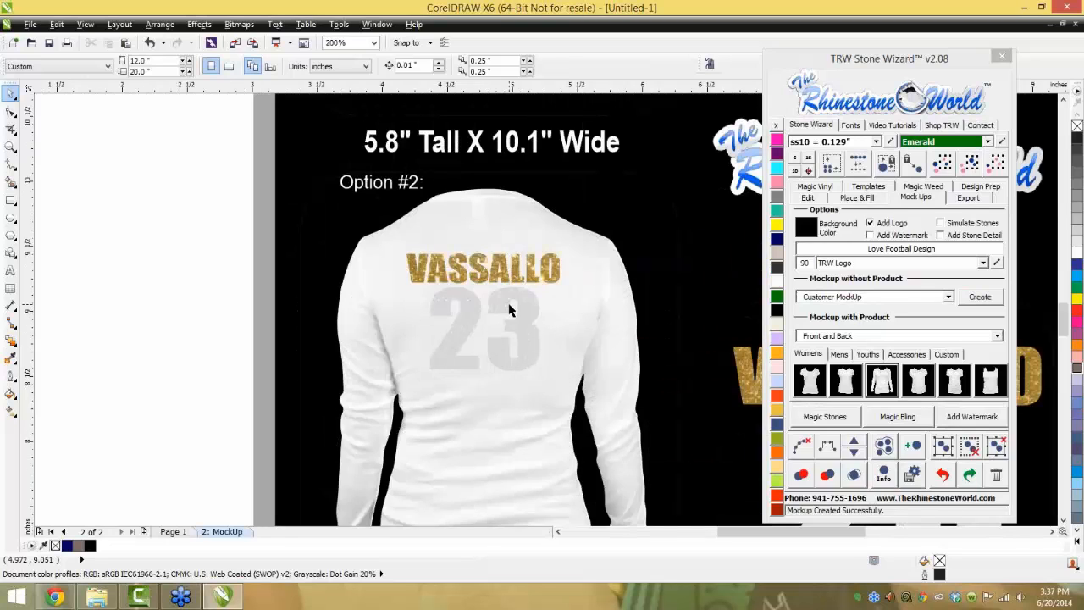
{"action": "scroll", "coordinate": [508, 311], "scroll_direction": "down", "scroll_amount": 3}
{"action": "left_click", "coordinate": [520, 313]}
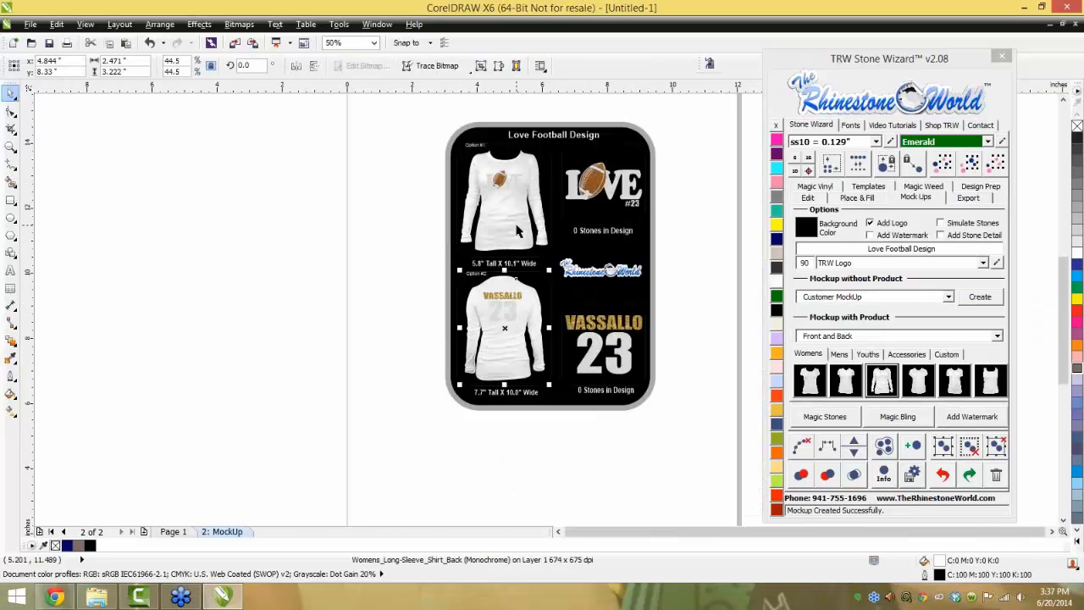
{"action": "left_click", "coordinate": [521, 231], "text": "shift"}
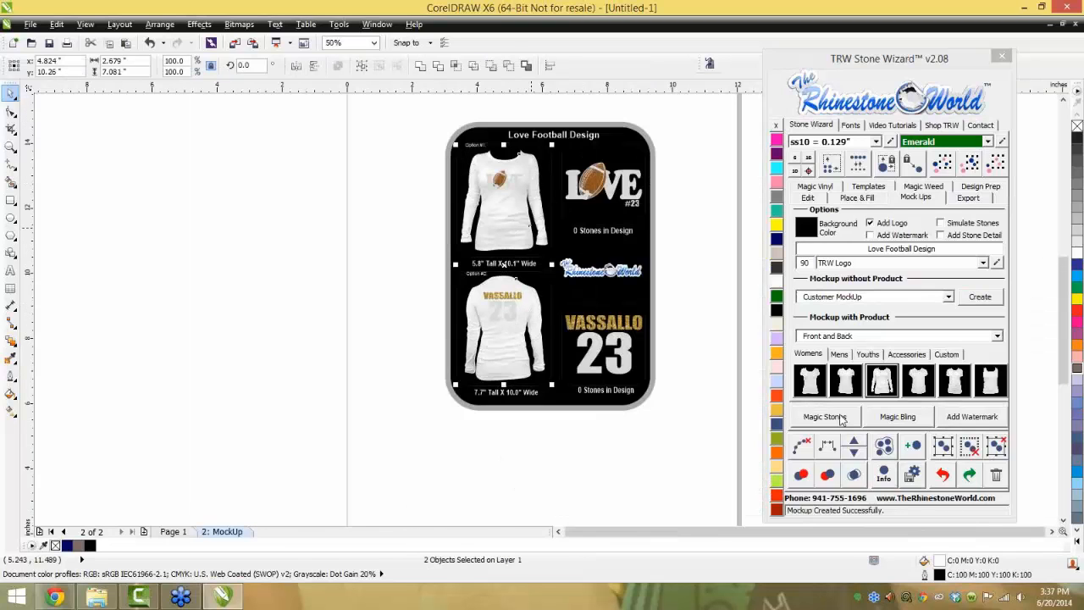
{"action": "left_click", "coordinate": [777, 296]}
{"action": "left_click", "coordinate": [697, 315]}
{"action": "scroll", "coordinate": [595, 215], "scroll_direction": "up", "scroll_amount": 1}
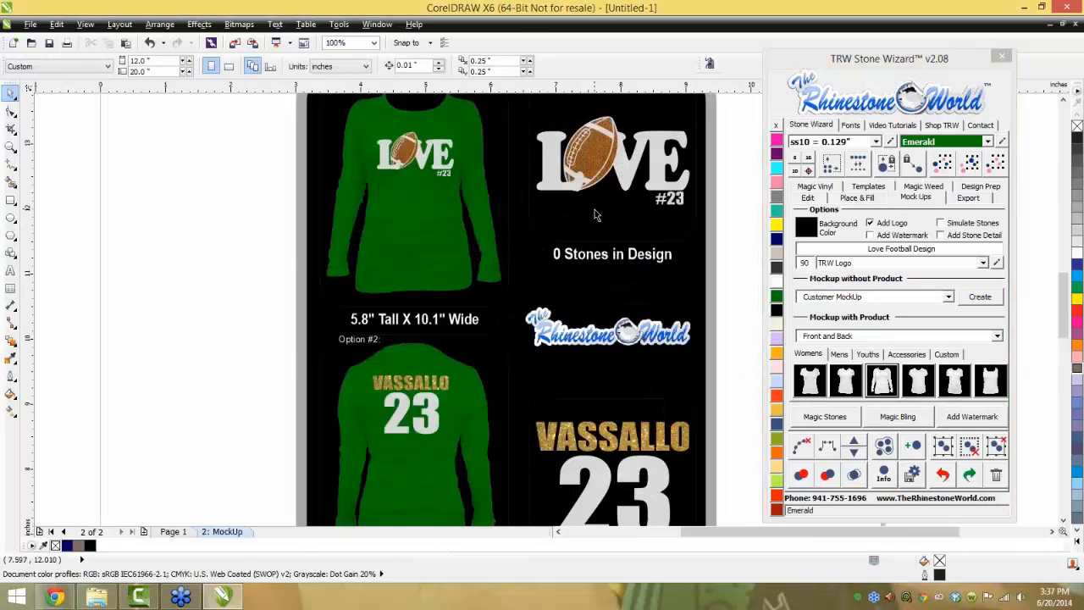
{"action": "scroll", "coordinate": [455, 386], "scroll_direction": "down", "scroll_amount": 1}
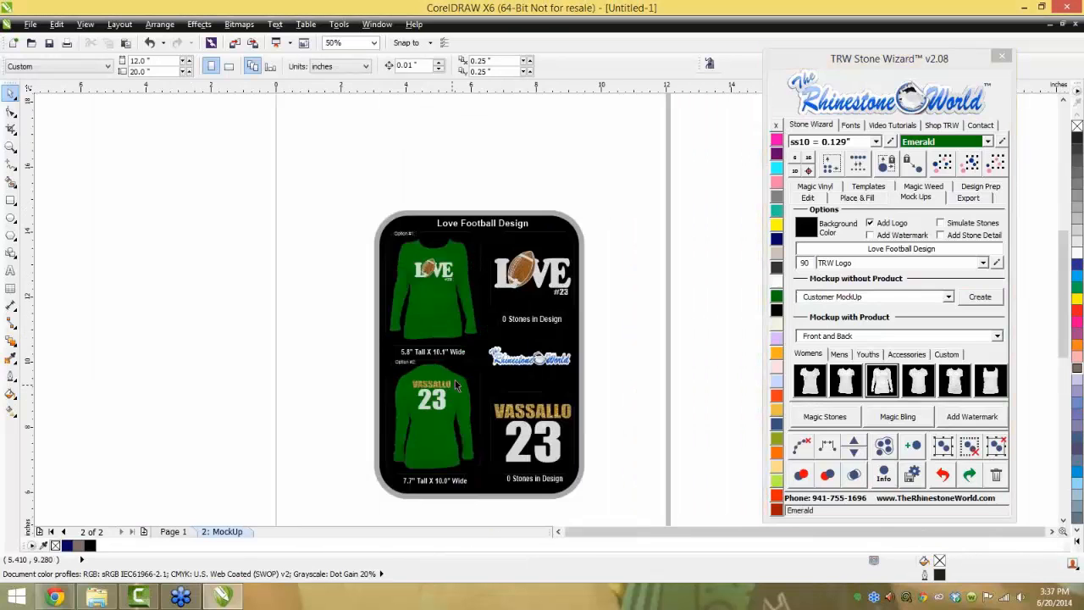
Fill the background panels behind the mockup's two enlarged designs with the same Emerald green as the shirts
{"action": "left_click", "coordinate": [533, 307]}
{"action": "left_click", "coordinate": [566, 441], "text": "shift"}
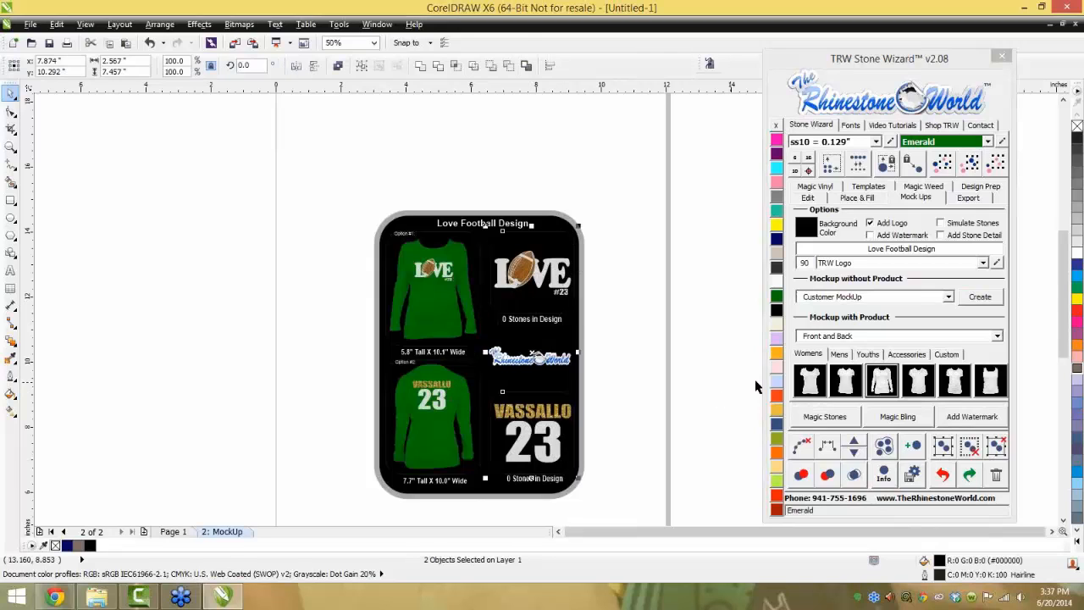
{"action": "left_click", "coordinate": [777, 297]}
{"action": "left_click", "coordinate": [679, 338]}
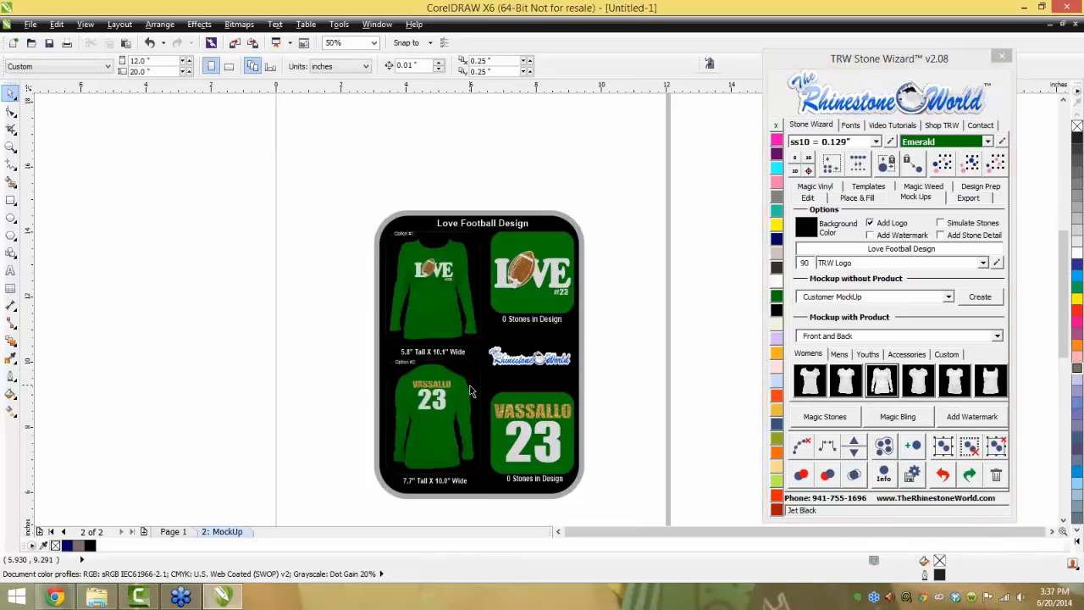
{"action": "scroll", "coordinate": [472, 392], "scroll_direction": "up", "scroll_amount": 2}
{"action": "scroll", "coordinate": [472, 329], "scroll_direction": "down", "scroll_amount": 2}
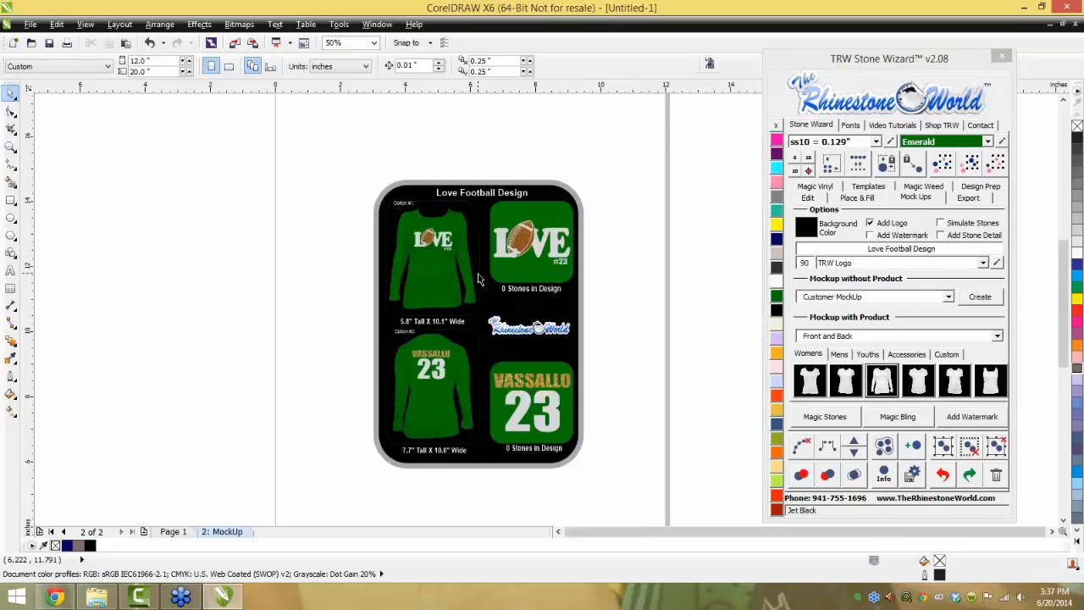
Delete the MockUp page and clear the player name, the number and the LOVE football design from Page 1
{"action": "right_click", "coordinate": [240, 533]}
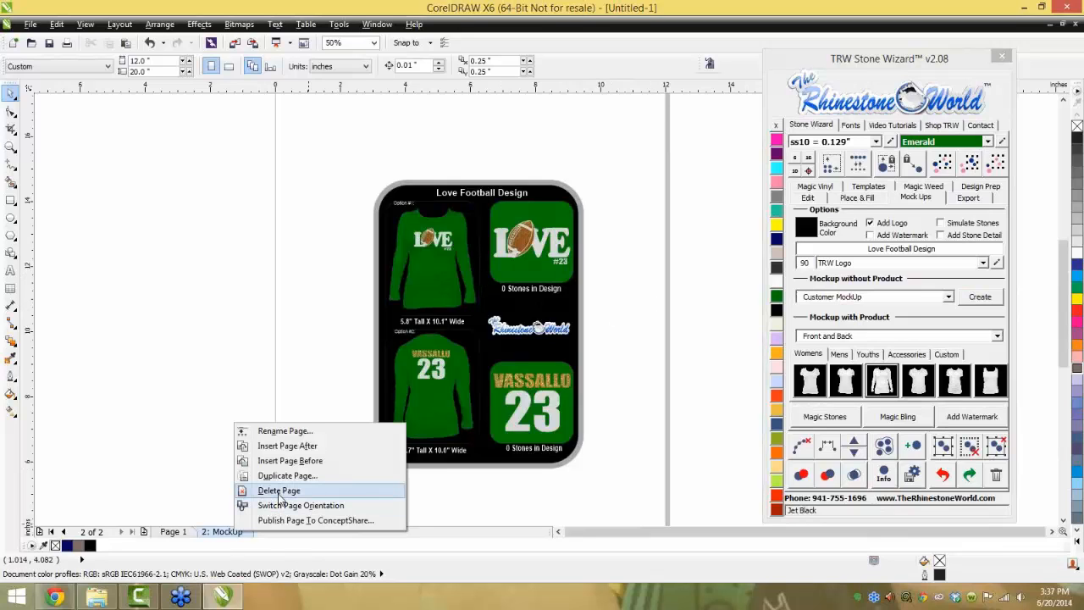
{"action": "left_click", "coordinate": [282, 491]}
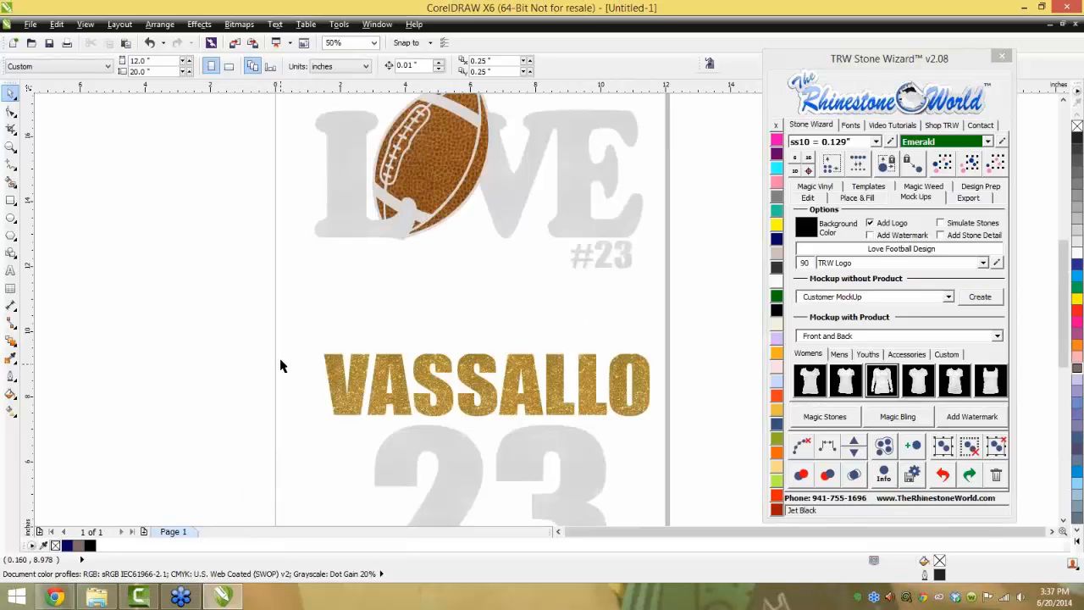
{"action": "scroll", "coordinate": [286, 381], "scroll_direction": "down", "scroll_amount": 4}
{"action": "scroll", "coordinate": [289, 394], "scroll_direction": "up", "scroll_amount": 2}
{"action": "left_click_drag", "start_coordinate": [470, 329], "coordinate": [188, 510]}
{"action": "key", "text": "Delete"}
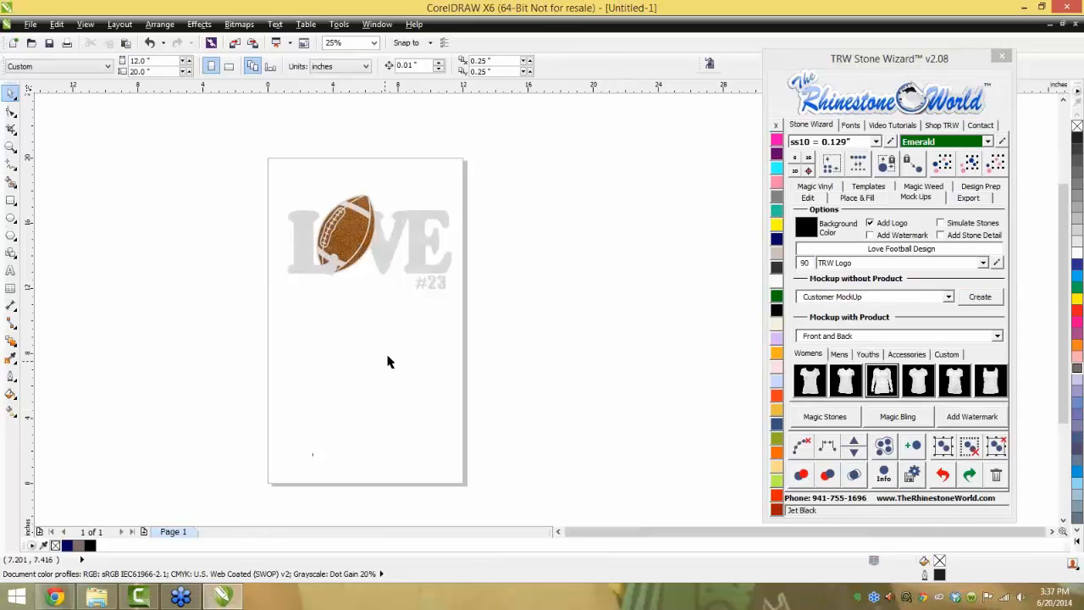
{"action": "left_click_drag", "start_coordinate": [554, 173], "coordinate": [193, 313]}
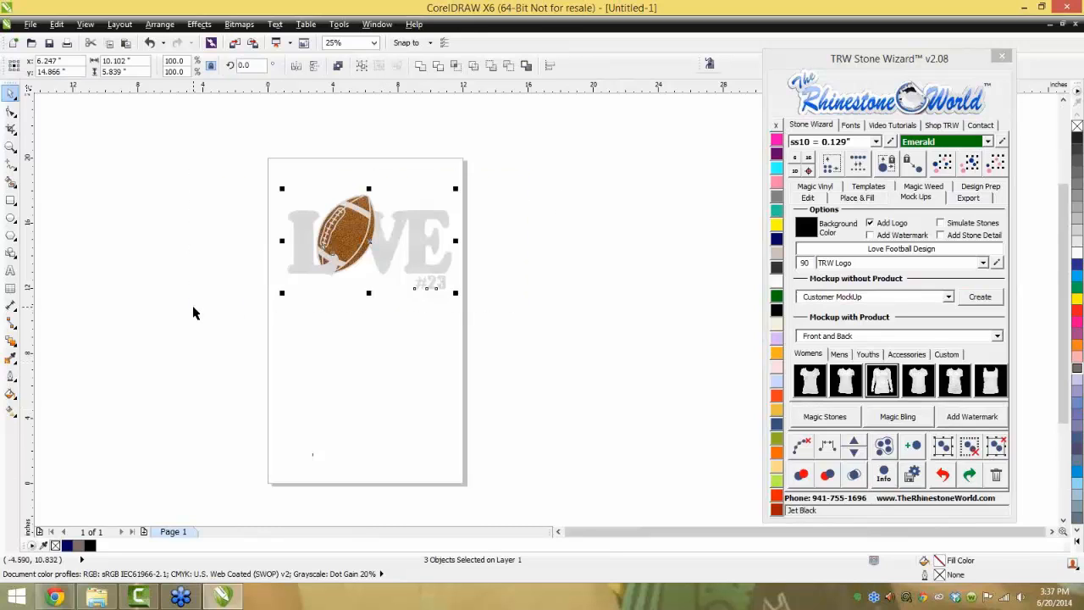
{"action": "key", "text": "Delete"}
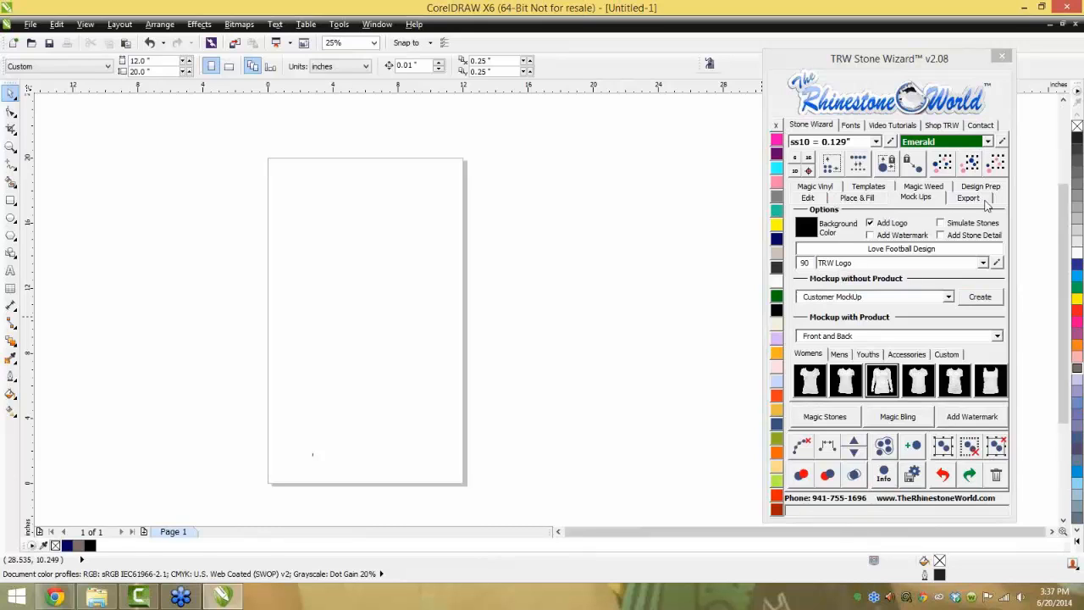
Bring up the Place & Fill options and draw a circle about 6.46 inches in diameter near the middle of the page
{"action": "left_click", "coordinate": [871, 203]}
{"action": "scroll", "coordinate": [561, 293], "scroll_direction": "down", "scroll_amount": 1}
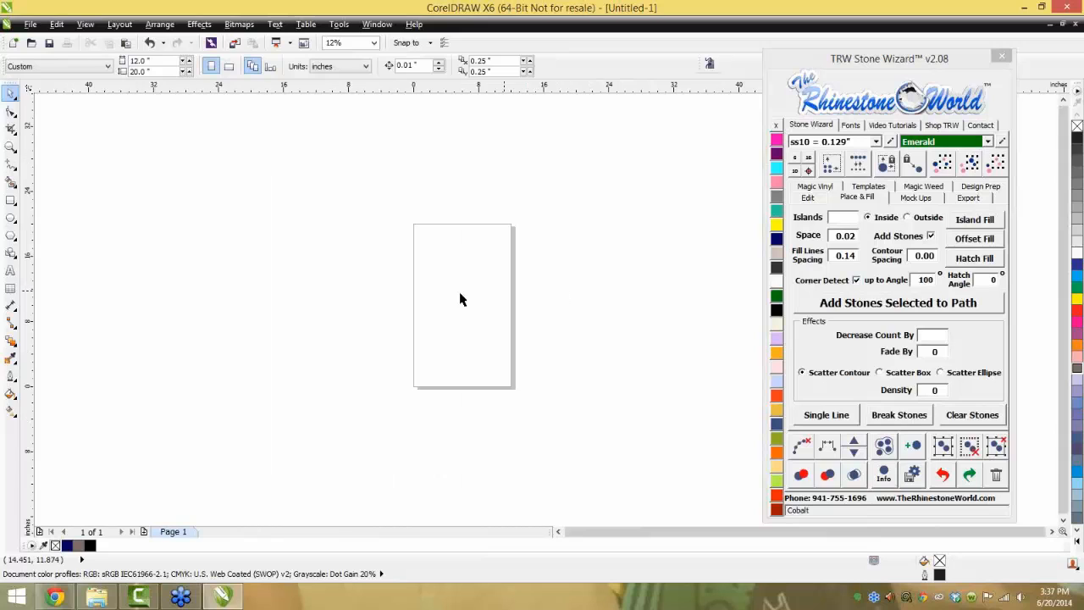
{"action": "scroll", "coordinate": [460, 299], "scroll_direction": "up", "scroll_amount": 1}
{"action": "left_click", "coordinate": [11, 218]}
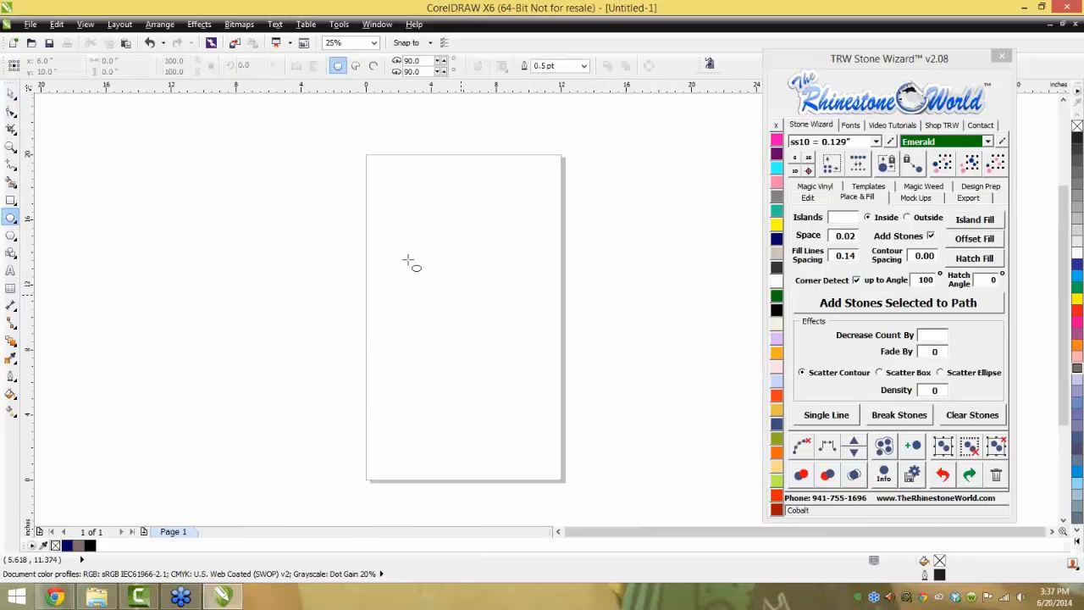
{"action": "left_click_drag", "start_coordinate": [407, 260], "coordinate": [516, 366]}
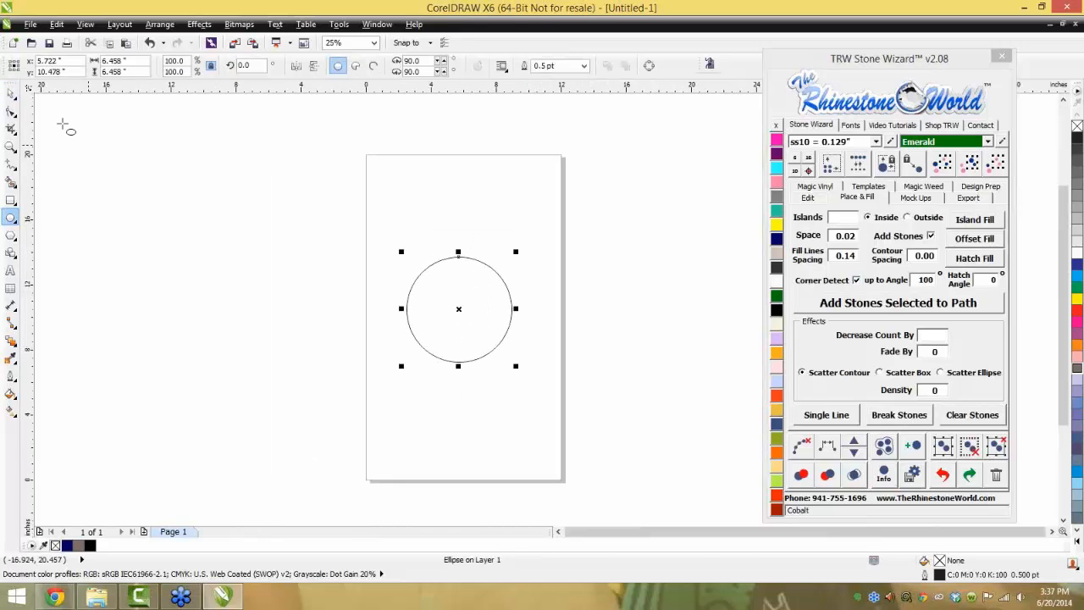
{"action": "left_click", "coordinate": [10, 95]}
Apply an Island Fill of 3 islands outside the circle, with 0.1 contour spacing and corner detection off
{"action": "scroll", "coordinate": [493, 277], "scroll_direction": "up", "scroll_amount": 1}
{"action": "left_click", "coordinate": [497, 294]}
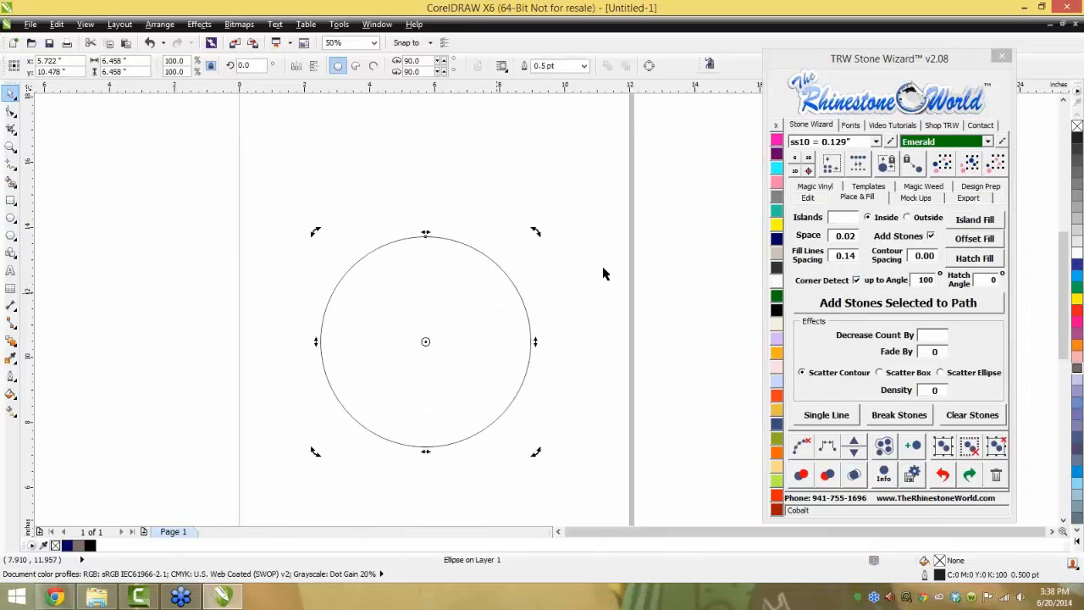
{"action": "left_click", "coordinate": [852, 218]}
{"action": "type", "text": "3"}
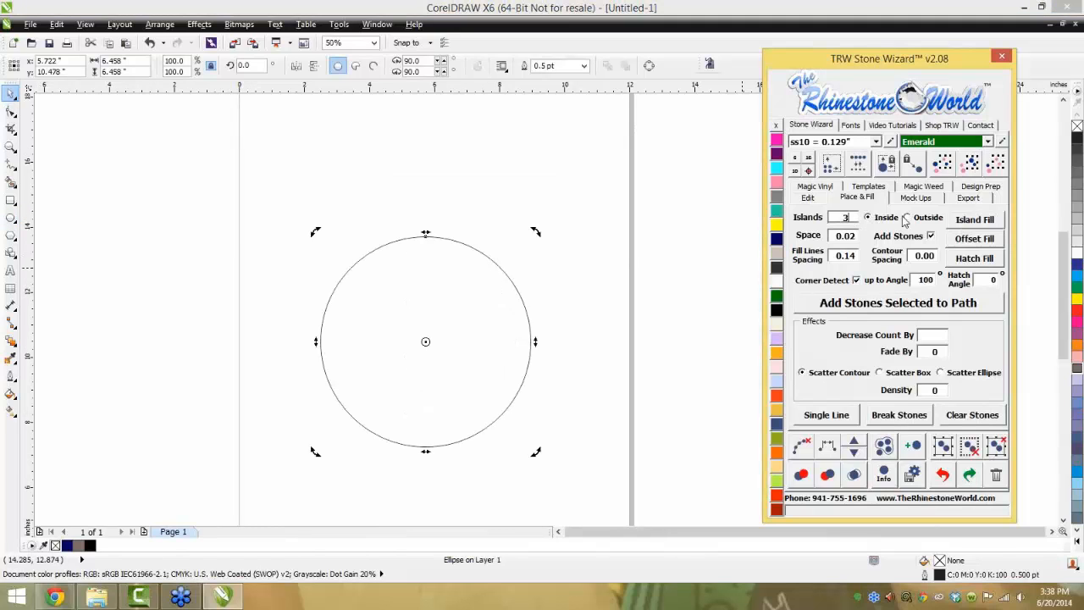
{"action": "left_click", "coordinate": [909, 218]}
{"action": "left_click", "coordinate": [925, 255]}
{"action": "type", "text": "0.1"}
{"action": "left_click", "coordinate": [857, 280]}
{"action": "left_click", "coordinate": [973, 222]}
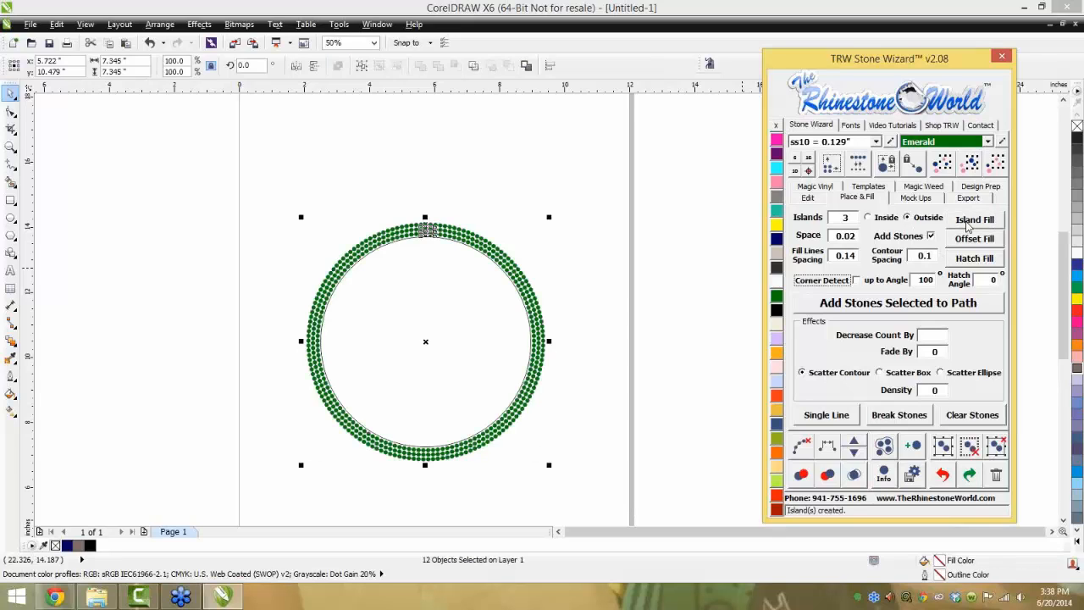
Pull the circle away from the stone rings, and undo both the move and the outside island fill
{"action": "left_click", "coordinate": [310, 245]}
{"action": "left_click_drag", "start_coordinate": [591, 196], "coordinate": [637, 311]}
{"action": "left_click_drag", "start_coordinate": [464, 343], "coordinate": [551, 271]}
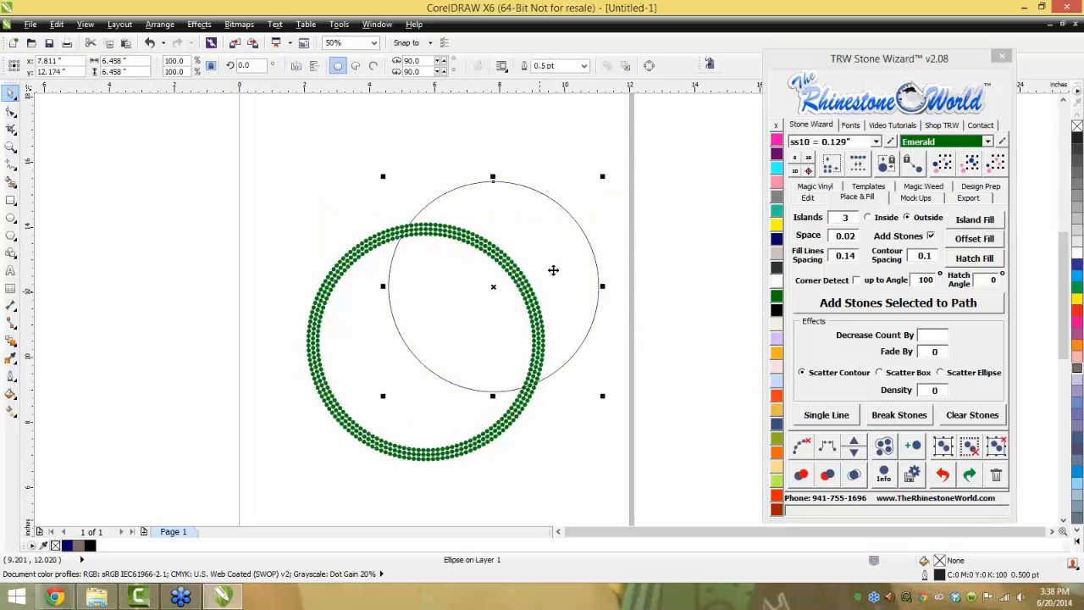
{"action": "key", "text": "ctrl+z"}
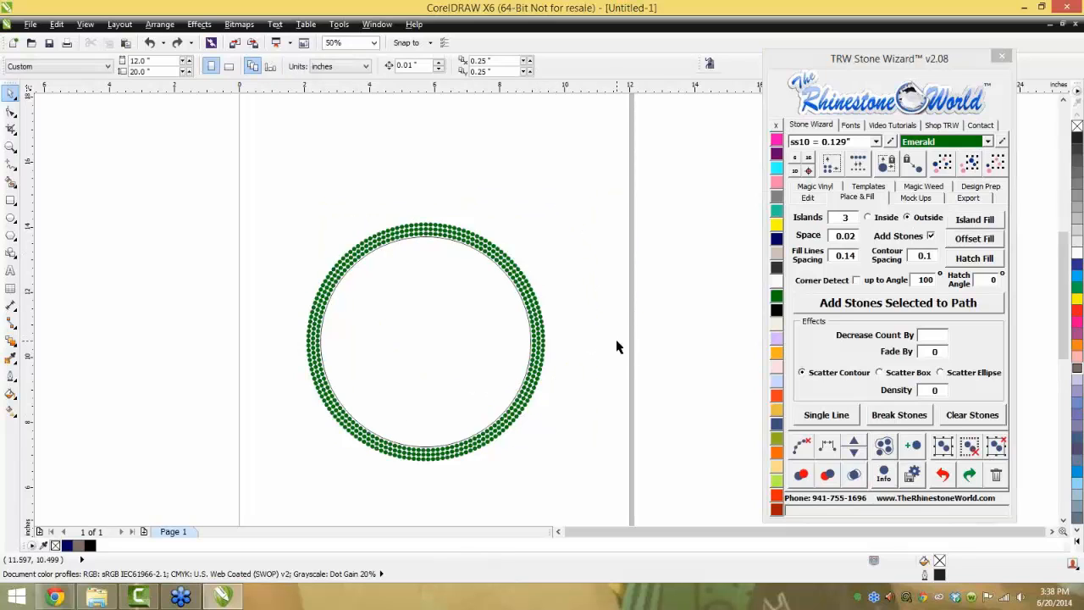
{"action": "key", "text": "ctrl+z"}
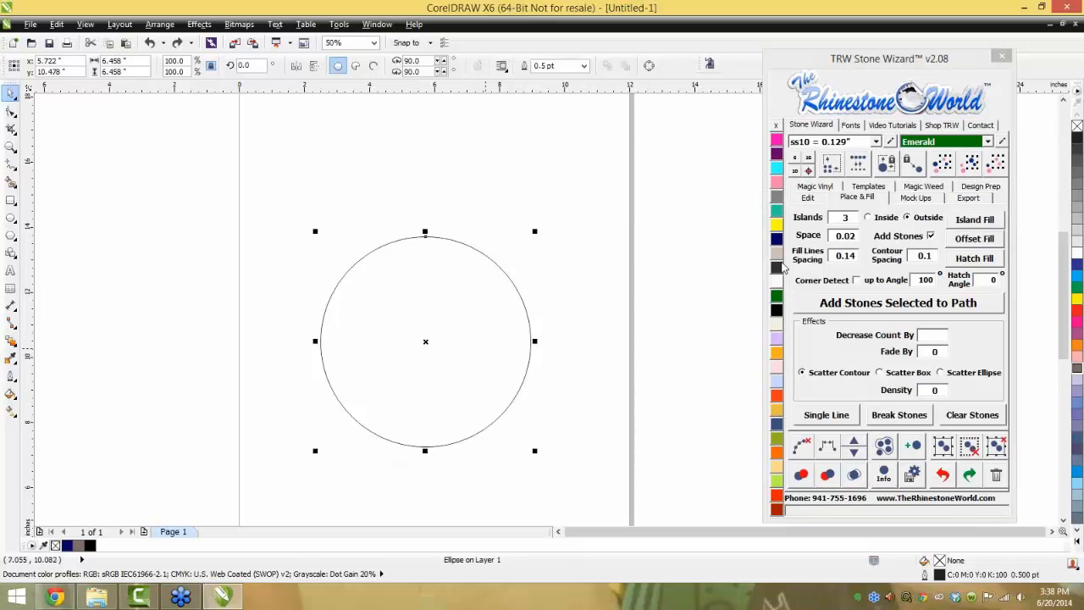
Try an Island Fill of 3 islands on the inside of the circle and undo it
{"action": "left_click", "coordinate": [886, 219]}
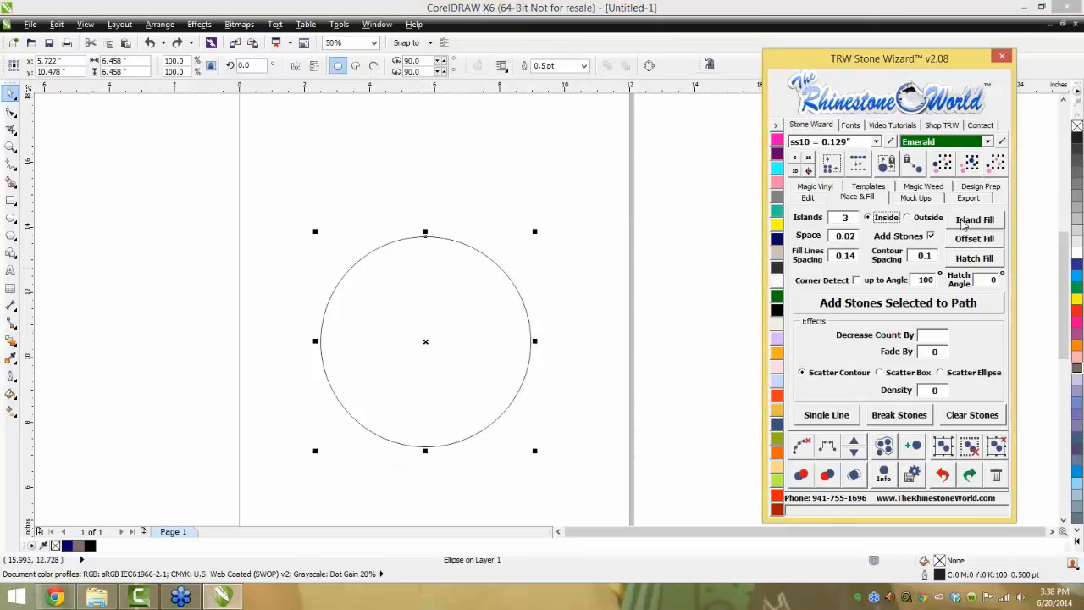
{"action": "left_click", "coordinate": [966, 221]}
{"action": "left_click", "coordinate": [381, 363]}
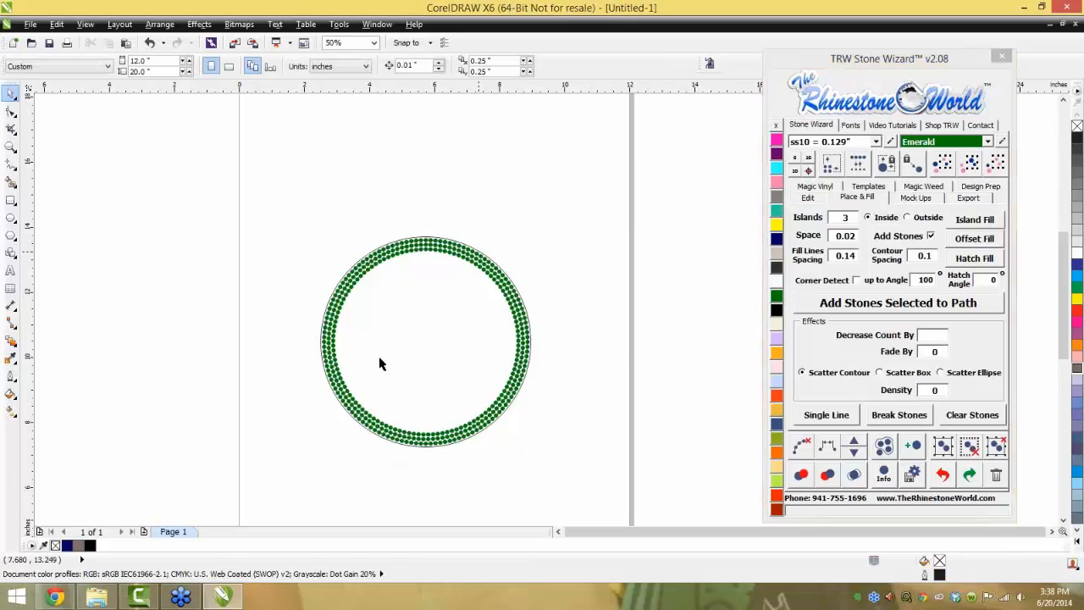
{"action": "key", "text": "ctrl+z"}
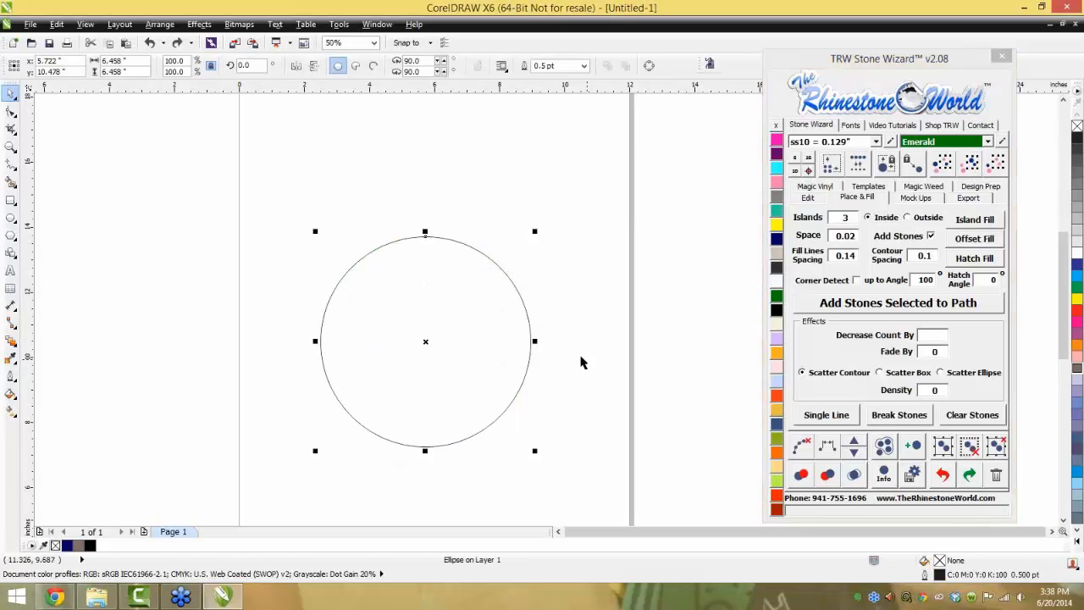
Island-fill the circle's whole interior by leaving the island count blank, and move the innermost stone to the circle's exact center
{"action": "double_click", "coordinate": [850, 219]}
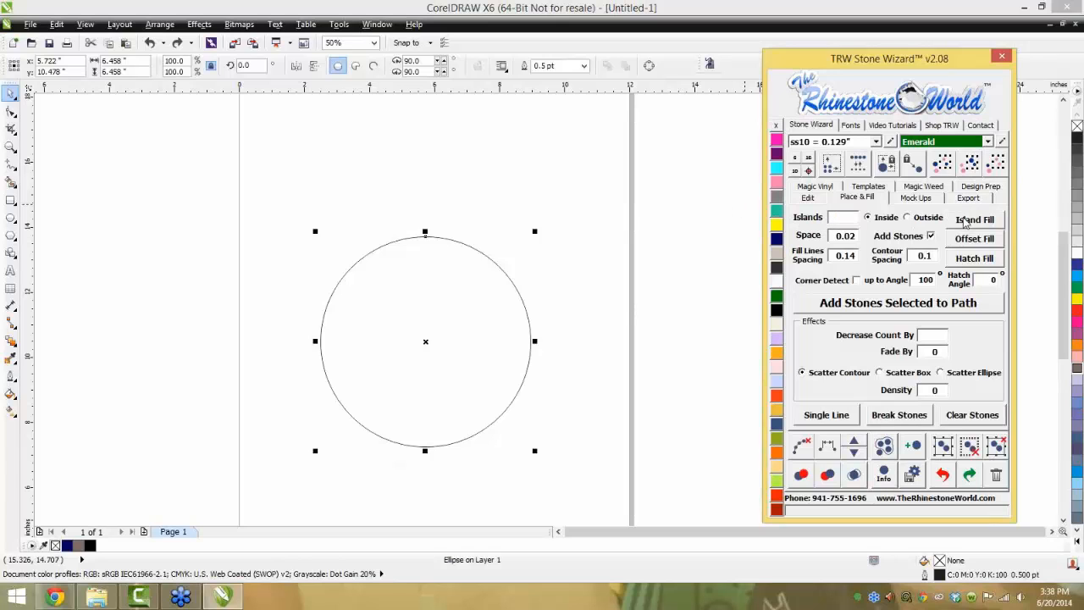
{"action": "left_click", "coordinate": [964, 222]}
{"action": "left_click", "coordinate": [726, 315]}
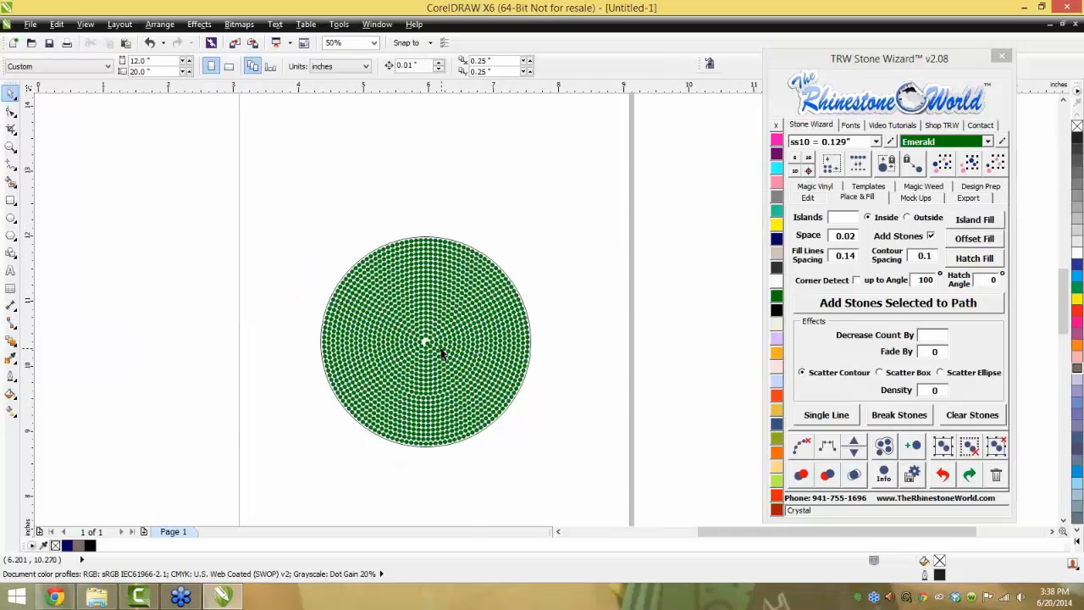
{"action": "scroll", "coordinate": [379, 331], "scroll_direction": "up", "scroll_amount": 3}
{"action": "left_click", "coordinate": [326, 304]}
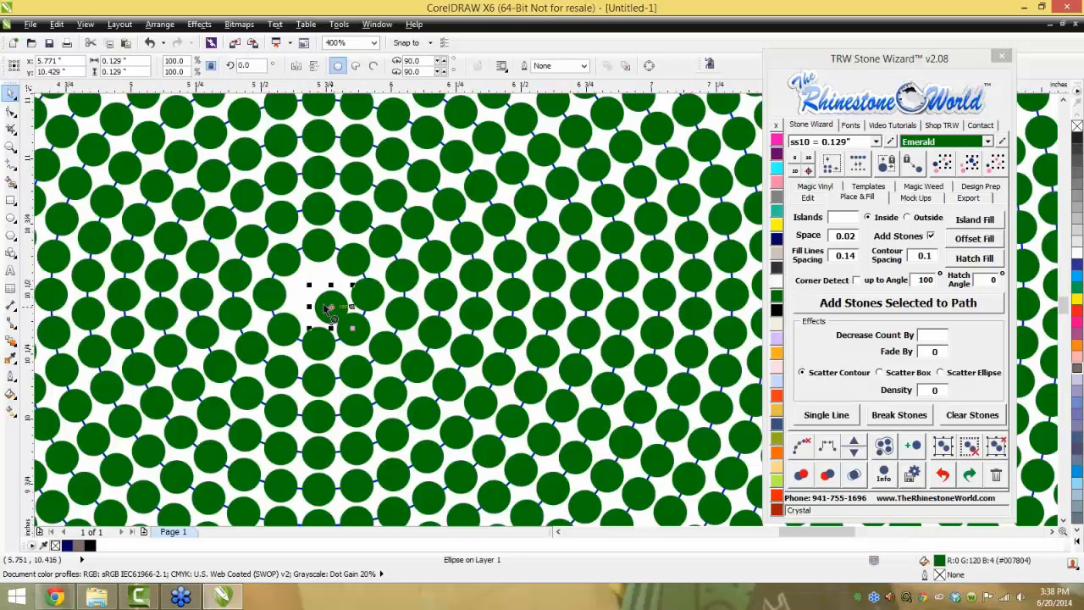
{"action": "left_click_drag", "start_coordinate": [326, 305], "coordinate": [319, 295]}
{"action": "scroll", "coordinate": [386, 335], "scroll_direction": "down", "scroll_amount": 3}
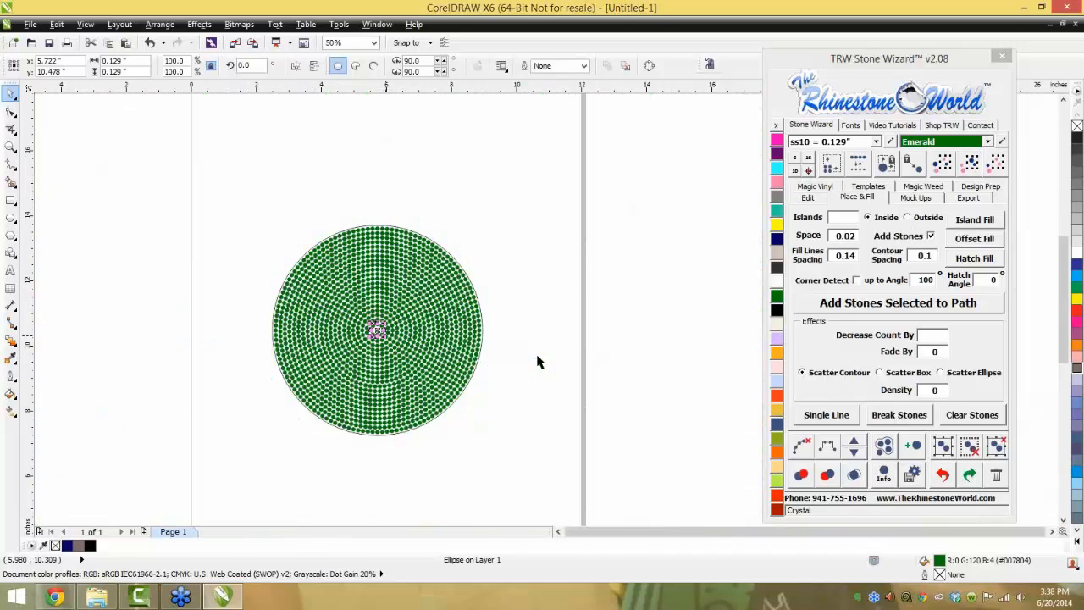
Undo the center stone's move and the full island fill, leaving the circle deselected
{"action": "left_click", "coordinate": [536, 365]}
{"action": "key", "text": "ctrl+z"}
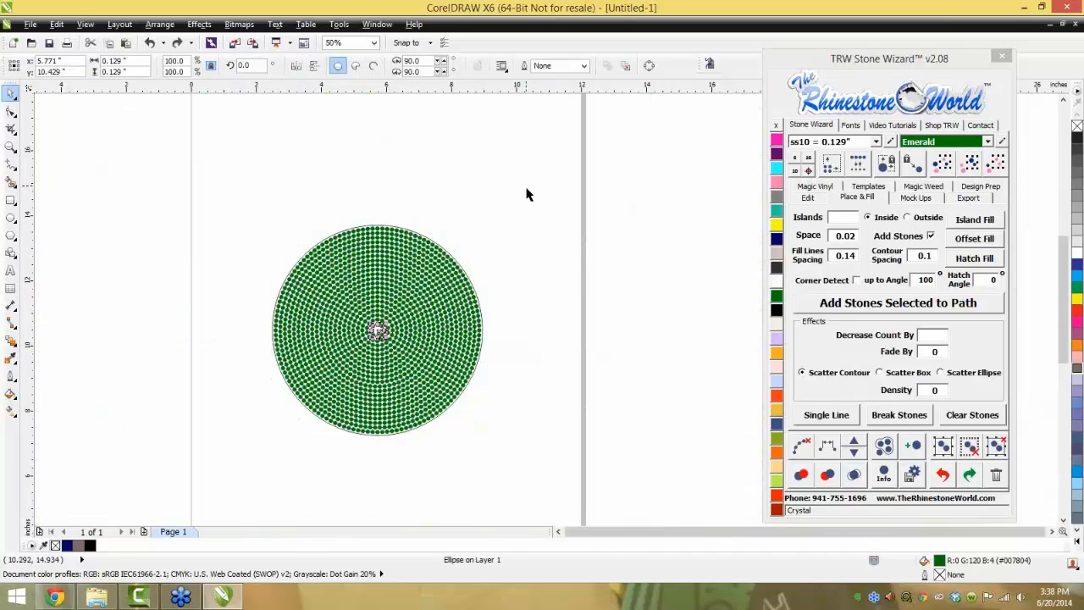
{"action": "key", "text": "ctrl+z"}
{"action": "left_click", "coordinate": [490, 327]}
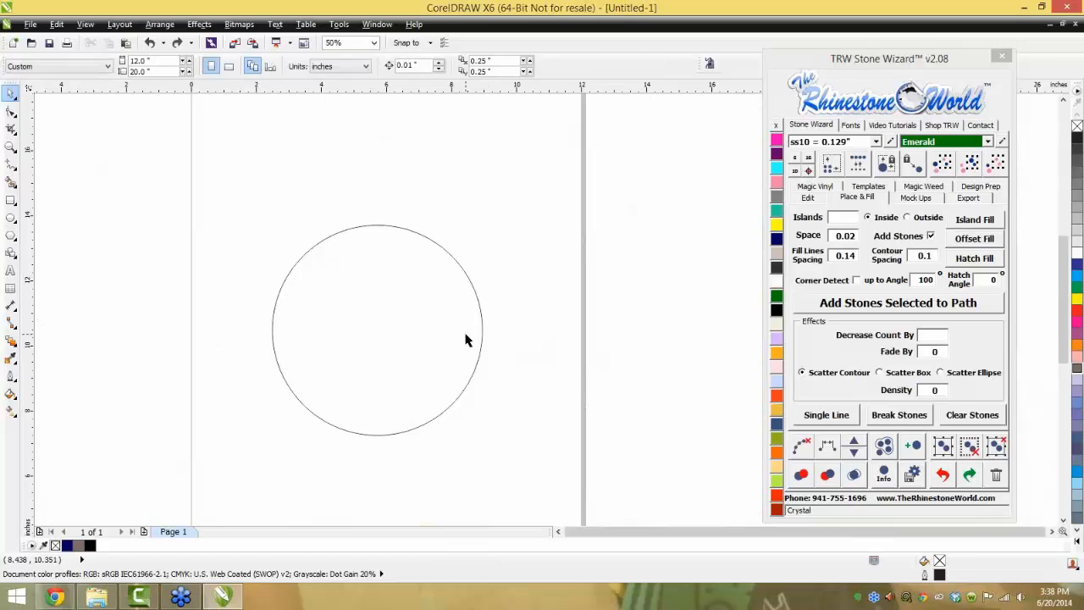
Delete the circle from the page
{"action": "left_click", "coordinate": [466, 333]}
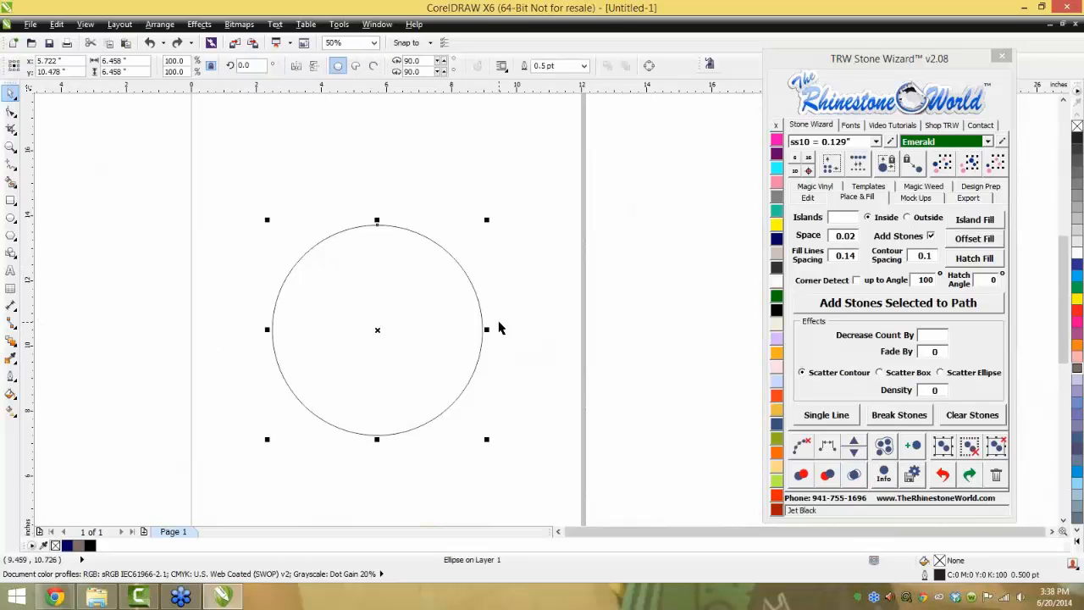
{"action": "key", "text": "Delete"}
{"action": "scroll", "coordinate": [560, 310], "scroll_direction": "left", "scroll_amount": 2}
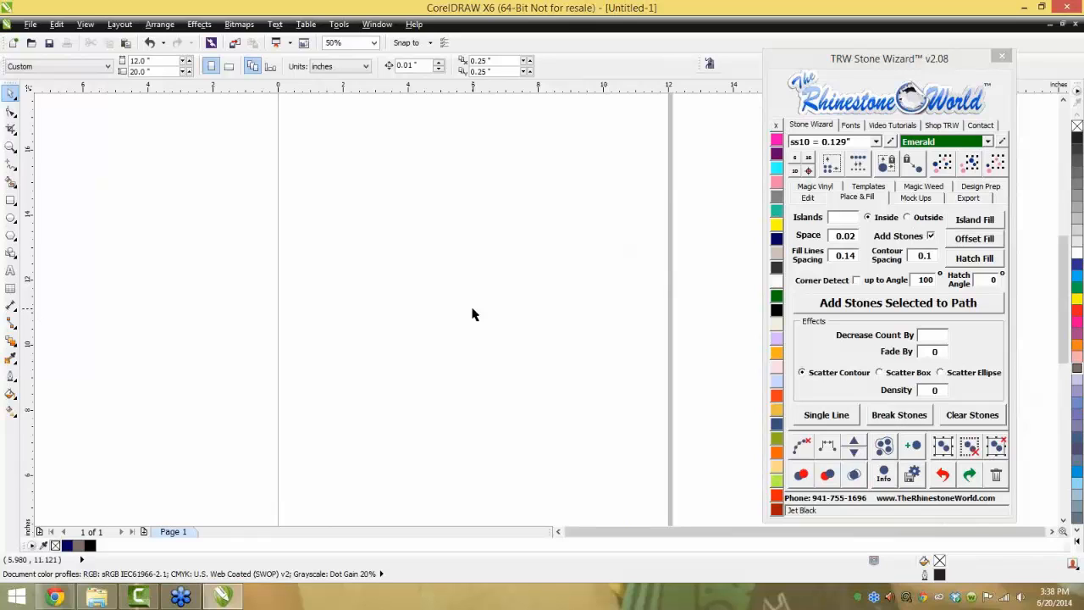
Add the artistic text "Princess" in the middle of the page
{"action": "left_click", "coordinate": [10, 271]}
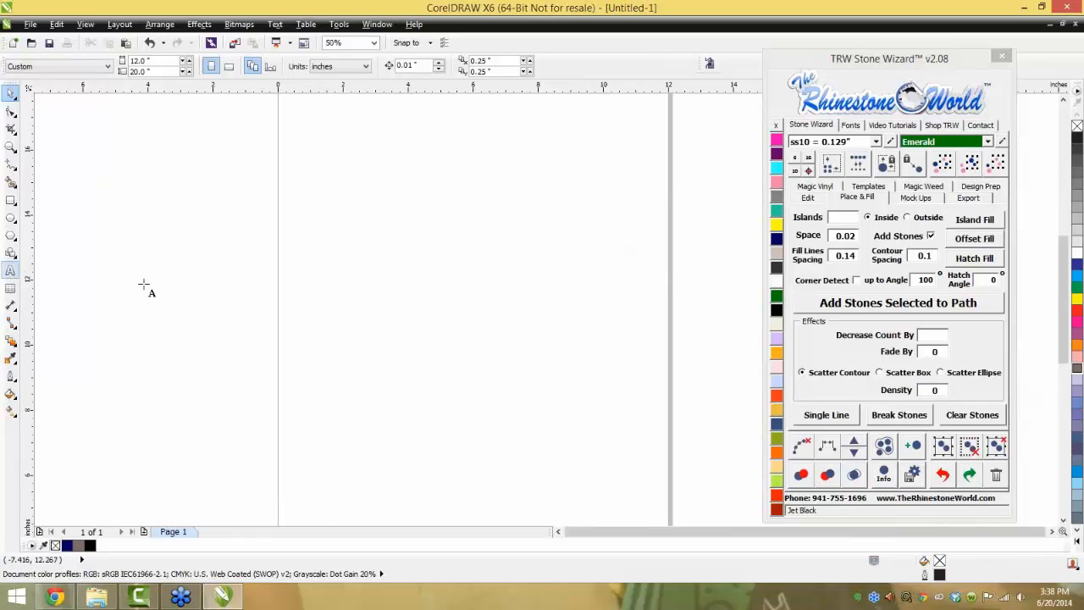
{"action": "left_click", "coordinate": [380, 289]}
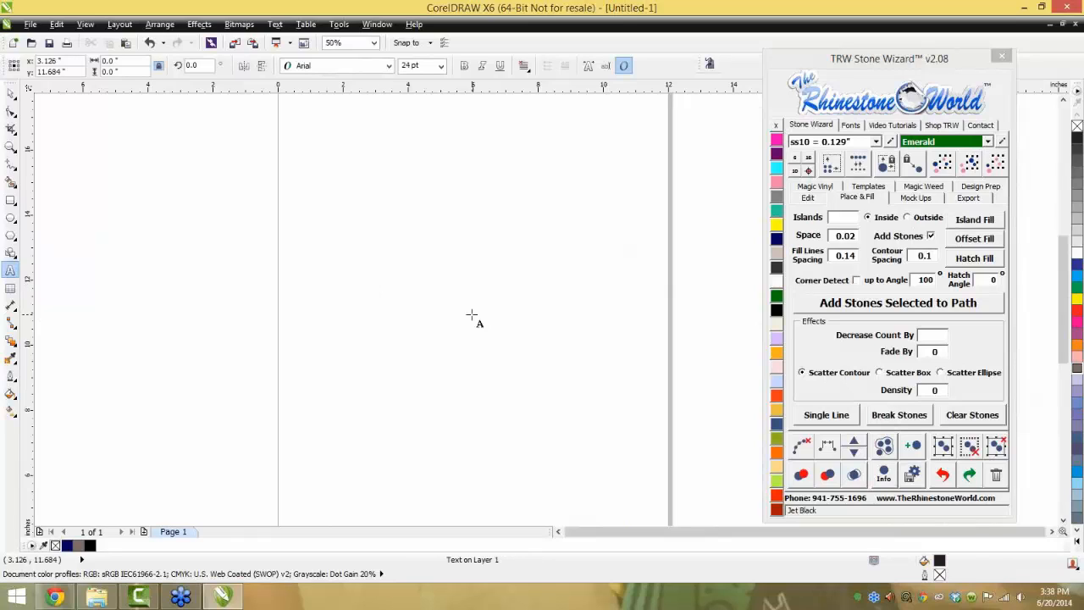
{"action": "type", "text": "pRI"}
{"action": "key", "text": "BackSpace"}
{"action": "key", "text": "BackSpace"}
{"action": "key", "text": "BackSpace"}
{"action": "key", "text": "BackSpace"}
{"action": "key", "text": "BackSpace"}
{"action": "key", "text": "BackSpace"}
{"action": "key", "text": "BackSpace"}
{"action": "key", "text": "BackSpace"}
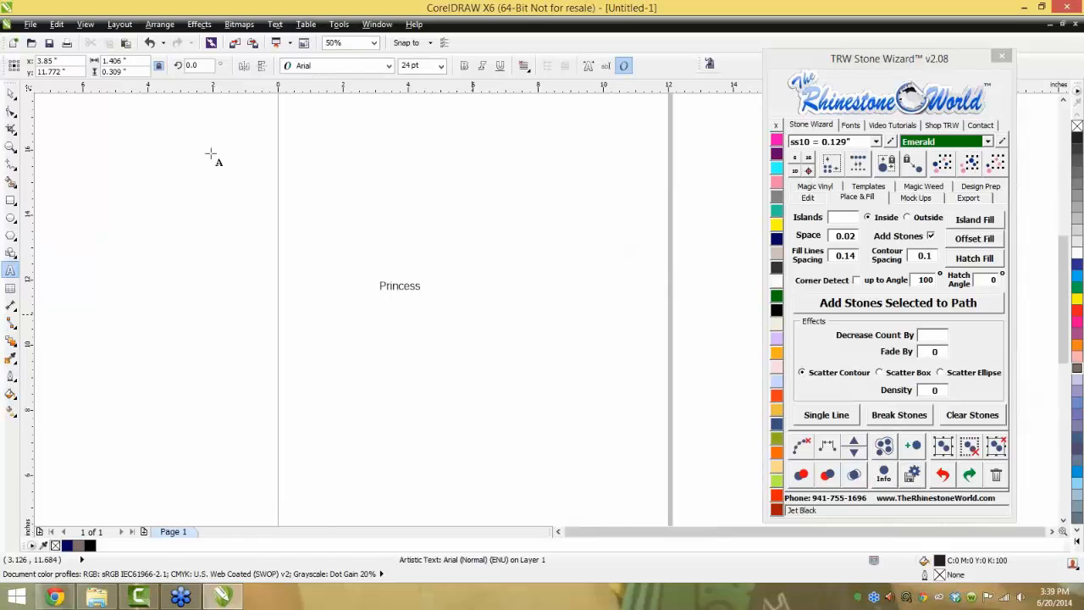
Enlarge the Princess text to about 7.4 inches wide and change its font to the favorite Brush Script Std
{"action": "left_click", "coordinate": [10, 94]}
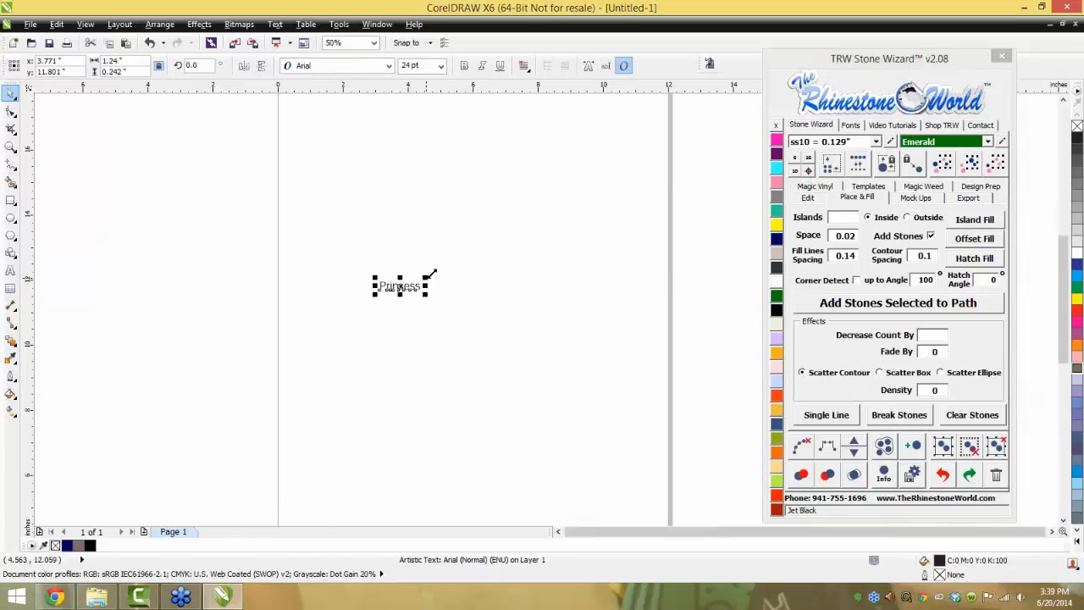
{"action": "left_click_drag", "start_coordinate": [429, 274], "coordinate": [629, 138]}
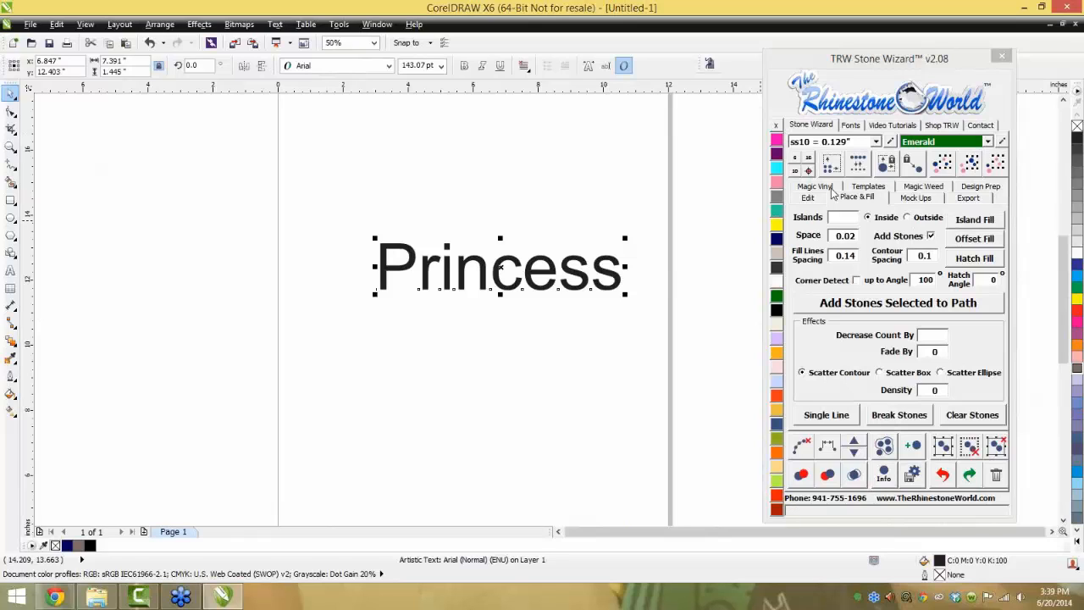
{"action": "left_click", "coordinate": [851, 125]}
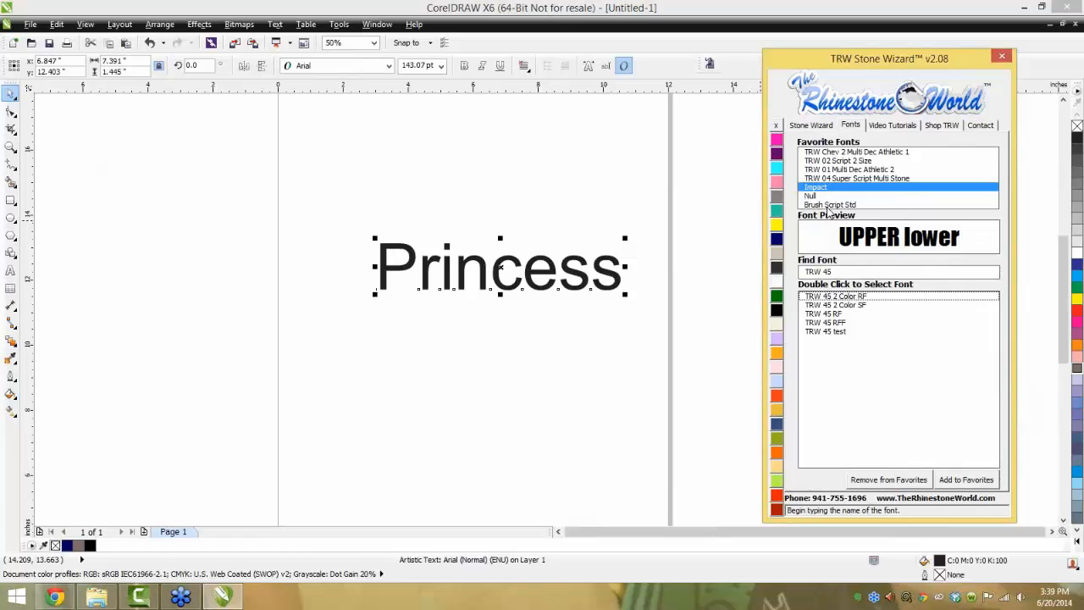
{"action": "left_click", "coordinate": [830, 206]}
Resize the script text to about 9.3 inches wide and position it across the upper half of the page
{"action": "left_click_drag", "start_coordinate": [484, 237], "coordinate": [482, 214]}
{"action": "left_click_drag", "start_coordinate": [373, 296], "coordinate": [287, 329]}
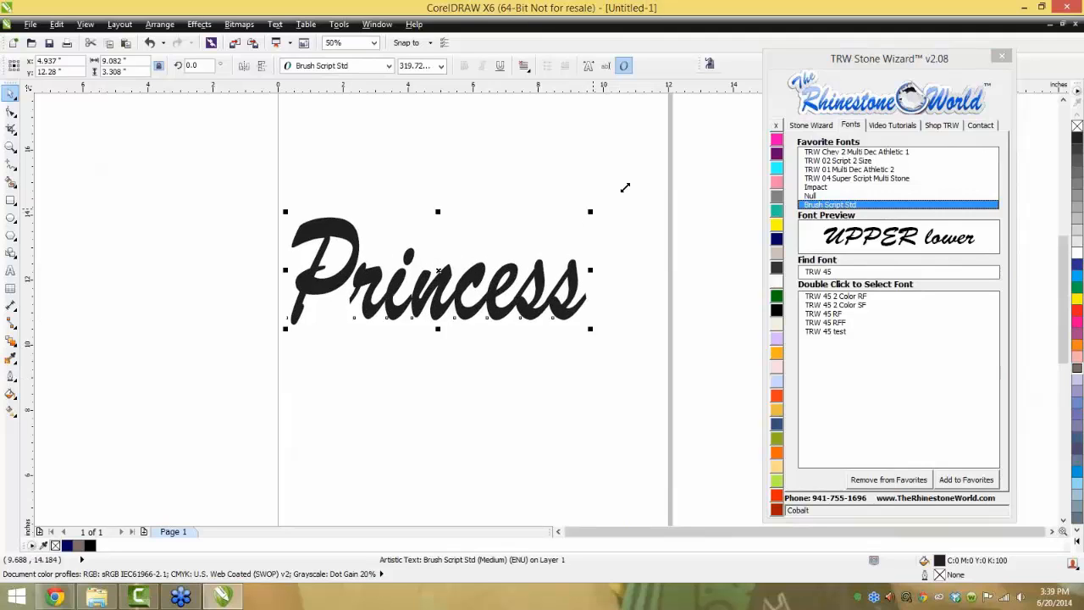
{"action": "left_click_drag", "start_coordinate": [625, 188], "coordinate": [598, 210]}
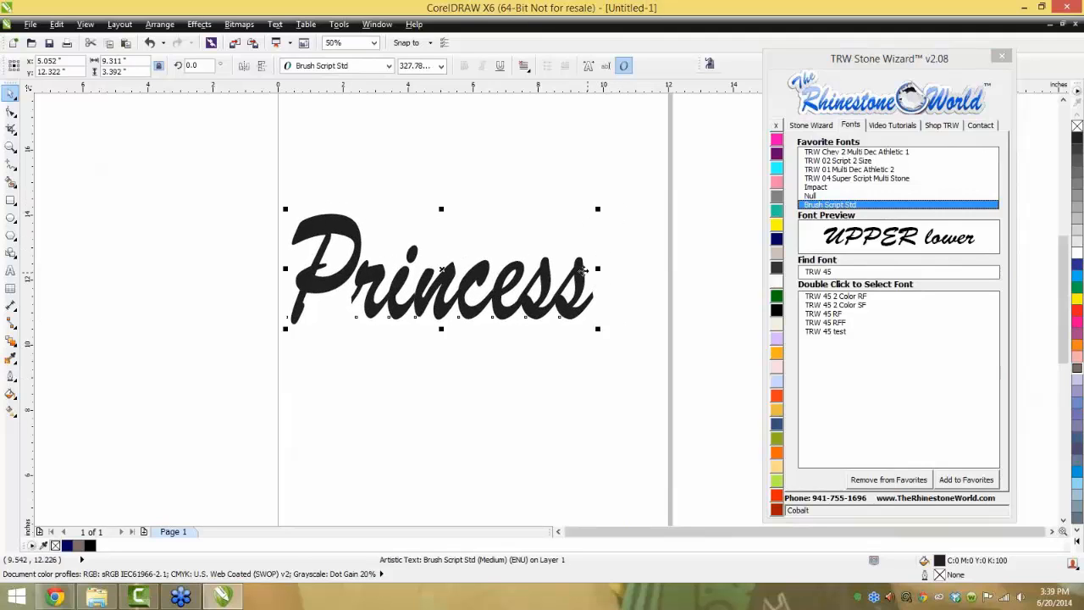
{"action": "left_click_drag", "start_coordinate": [583, 269], "coordinate": [604, 251]}
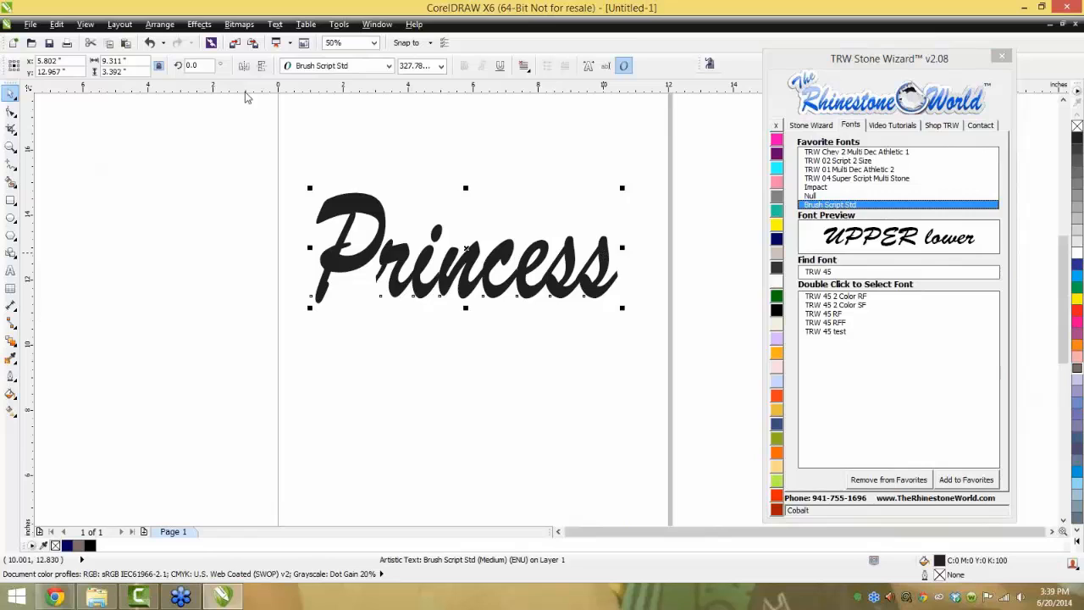
Convert the Princess text to curves and shift it slightly down the page
{"action": "left_click", "coordinate": [159, 24]}
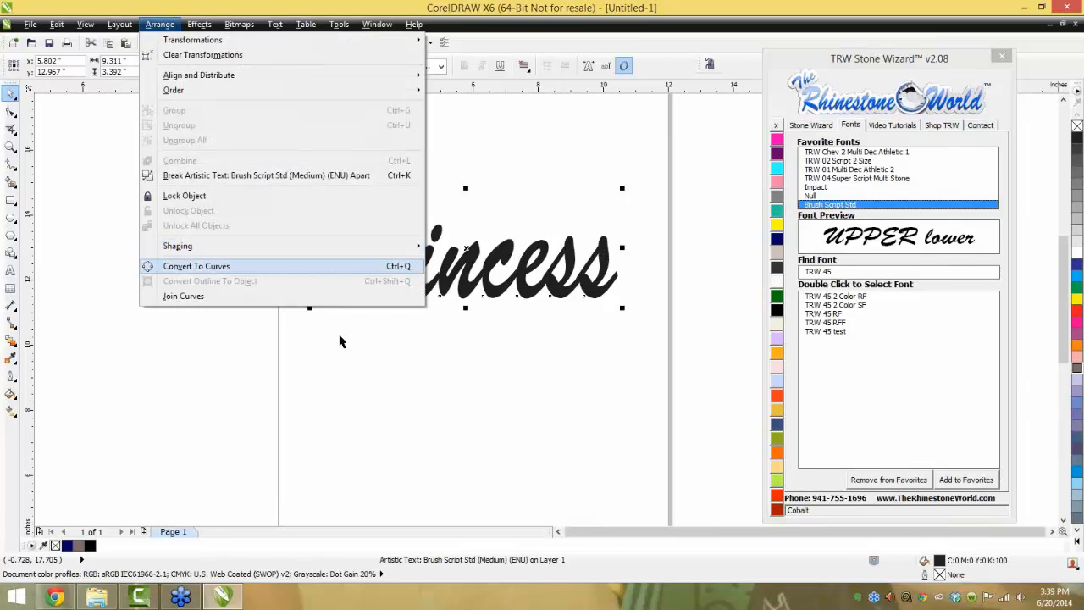
{"action": "left_click", "coordinate": [211, 266]}
{"action": "left_click", "coordinate": [370, 345]}
{"action": "mouse_move", "coordinate": [468, 280]}
{"action": "left_mouse_down"}
{"action": "mouse_move", "coordinate": [466, 352]}
{"action": "mouse_move", "coordinate": [467, 299]}
{"action": "left_mouse_up"}
Switch to Wireframe view and examine where the script letters' outlines overlap
{"action": "left_click", "coordinate": [86, 23]}
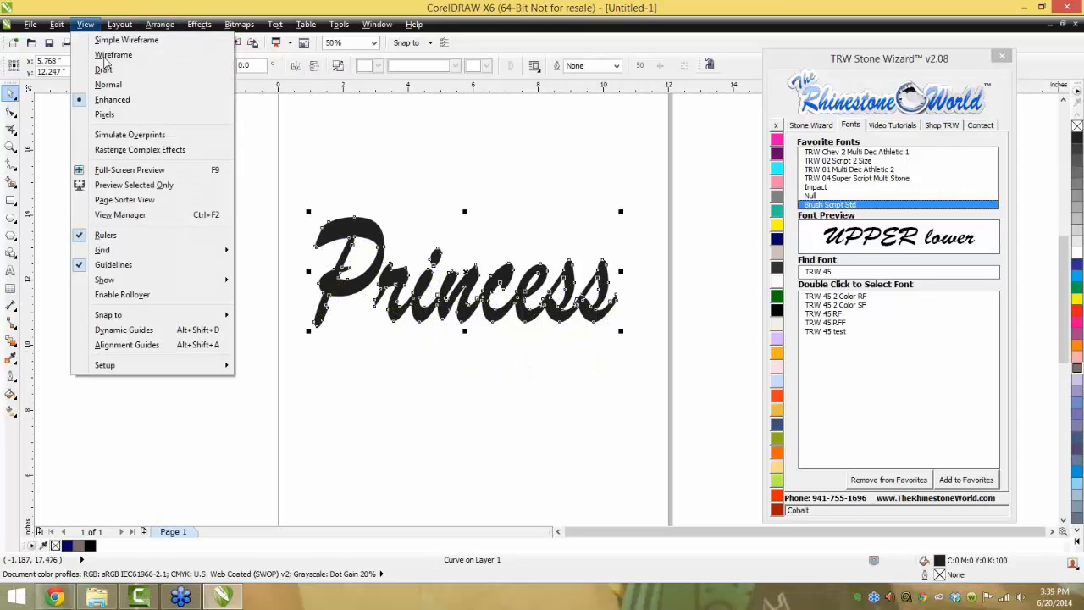
{"action": "left_click", "coordinate": [113, 54]}
{"action": "scroll", "coordinate": [574, 317], "scroll_direction": "up", "scroll_amount": 2}
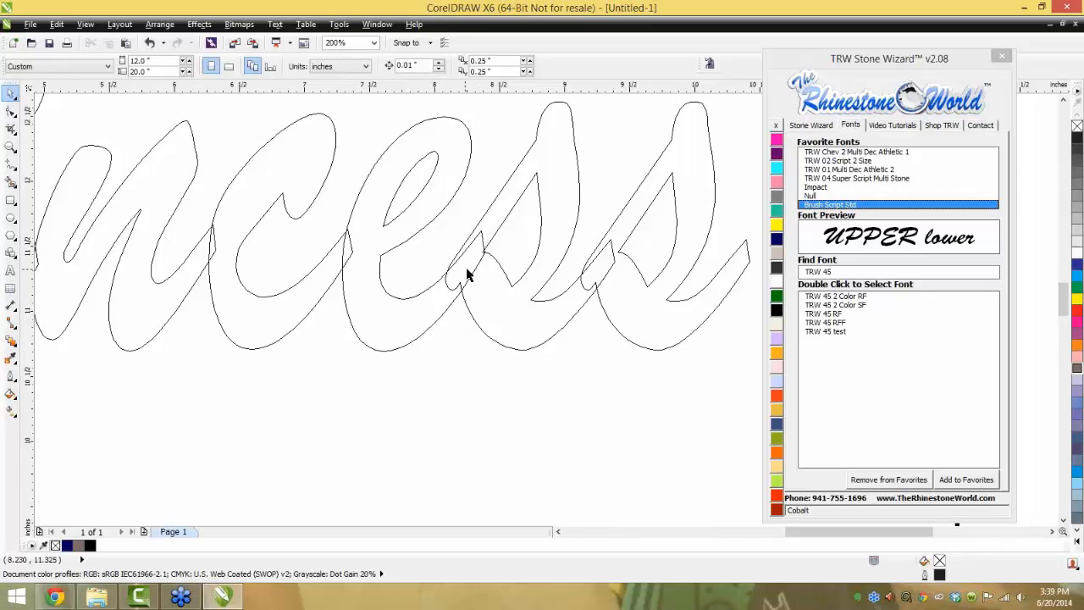
{"action": "scroll", "coordinate": [468, 272], "scroll_direction": "down", "scroll_amount": 2}
{"action": "scroll", "coordinate": [381, 195], "scroll_direction": "up", "scroll_amount": 1}
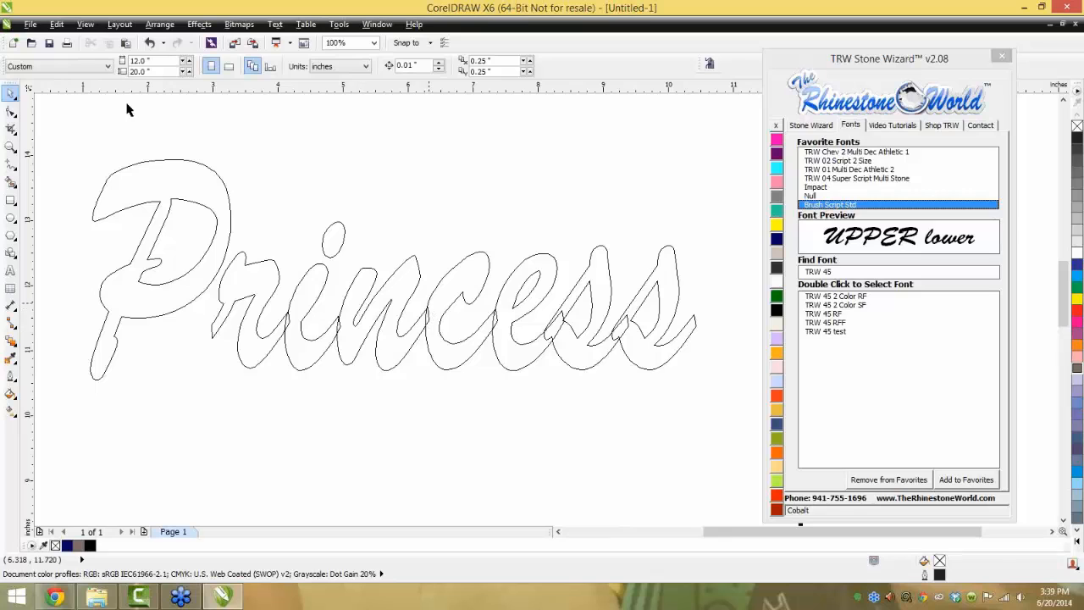
Return to Enhanced view and undo both the shift and the conversion to curves
{"action": "left_click", "coordinate": [57, 24]}
{"action": "mouse_move", "coordinate": [85, 23]}
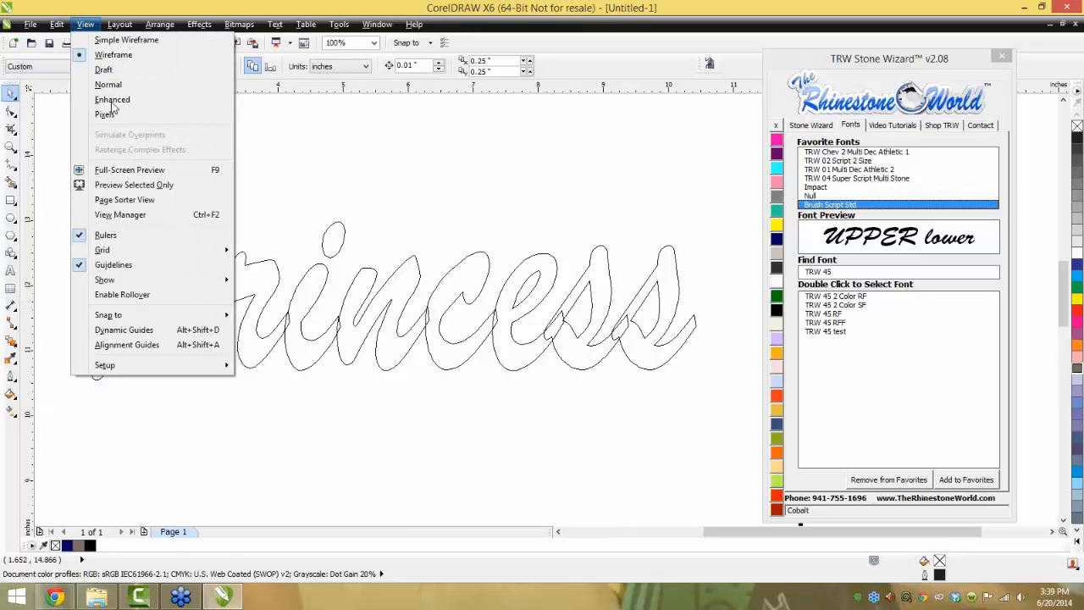
{"action": "left_click", "coordinate": [113, 99]}
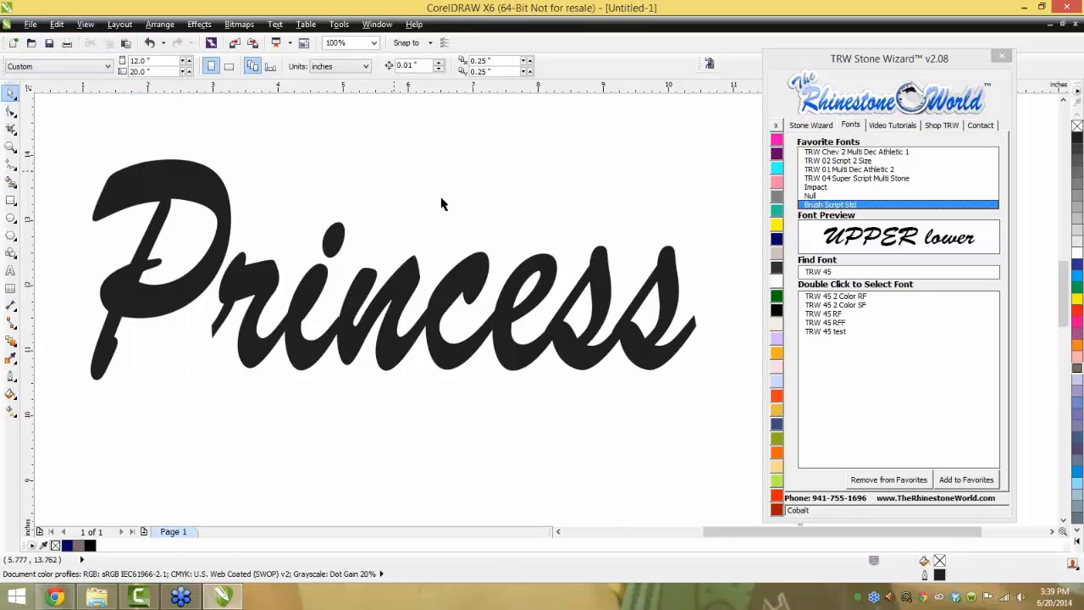
{"action": "key", "text": "ctrl+z"}
{"action": "key", "text": "ctrl+z"}
Weld the Princess text's overlapping letters into one shape and move it up near the top of the page
{"action": "left_click", "coordinate": [502, 379]}
{"action": "left_click_drag", "start_coordinate": [509, 306], "coordinate": [505, 343]}
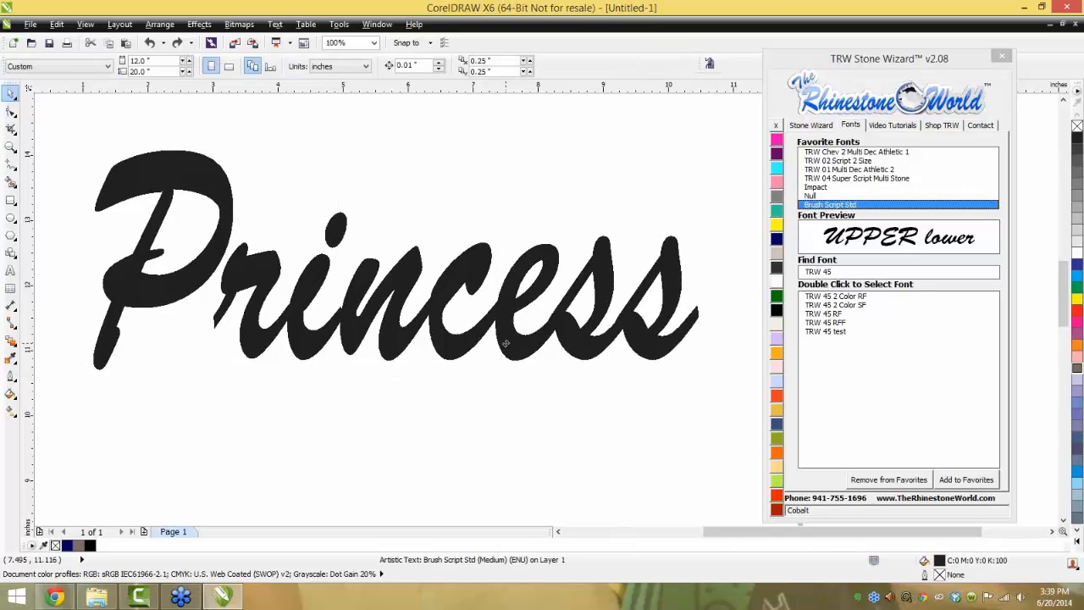
{"action": "left_click", "coordinate": [503, 341]}
{"action": "scroll", "coordinate": [483, 316], "scroll_direction": "down", "scroll_amount": 1}
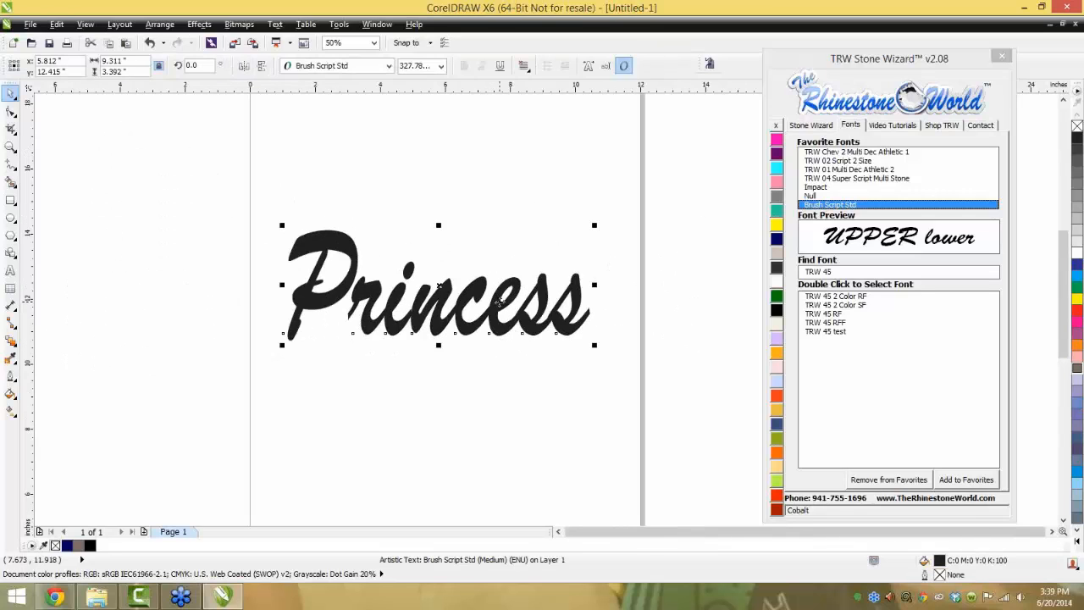
{"action": "left_click", "coordinate": [159, 23]}
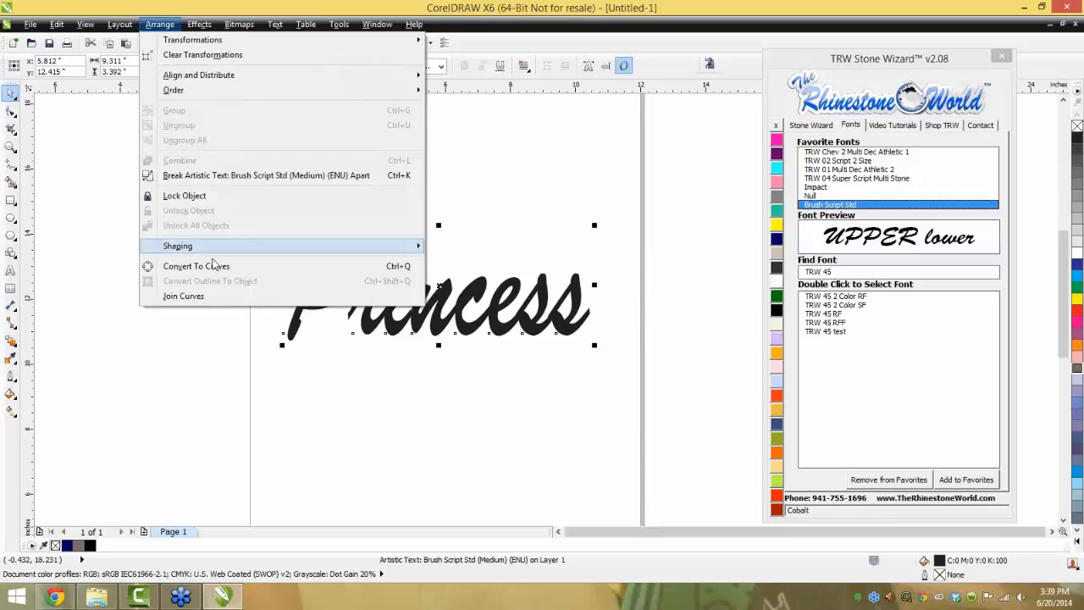
{"action": "mouse_move", "coordinate": [214, 254]}
{"action": "left_click", "coordinate": [458, 245]}
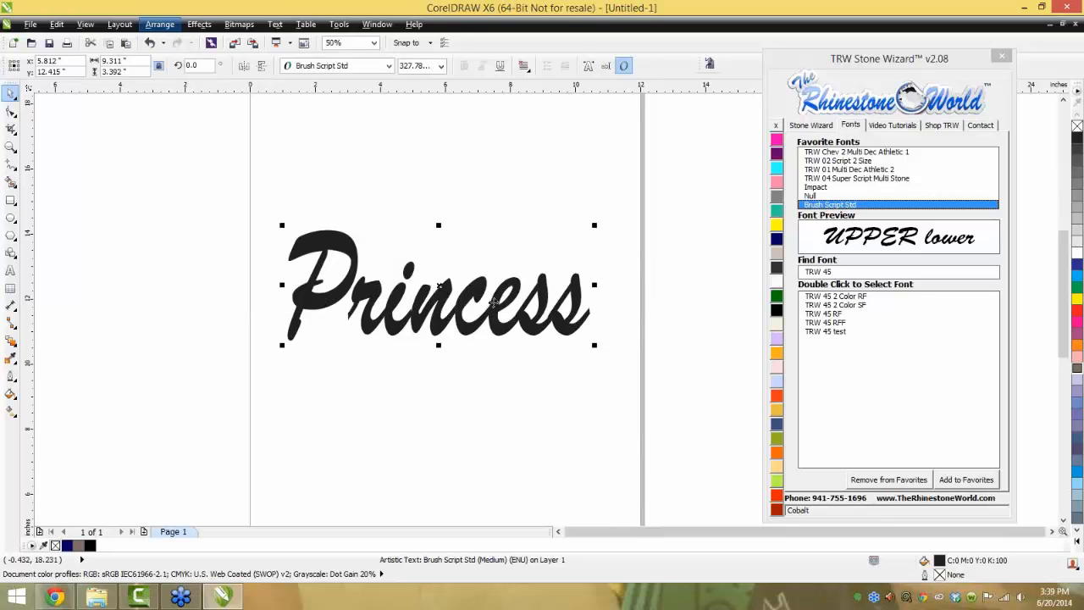
{"action": "left_click_drag", "start_coordinate": [504, 327], "coordinate": [500, 260]}
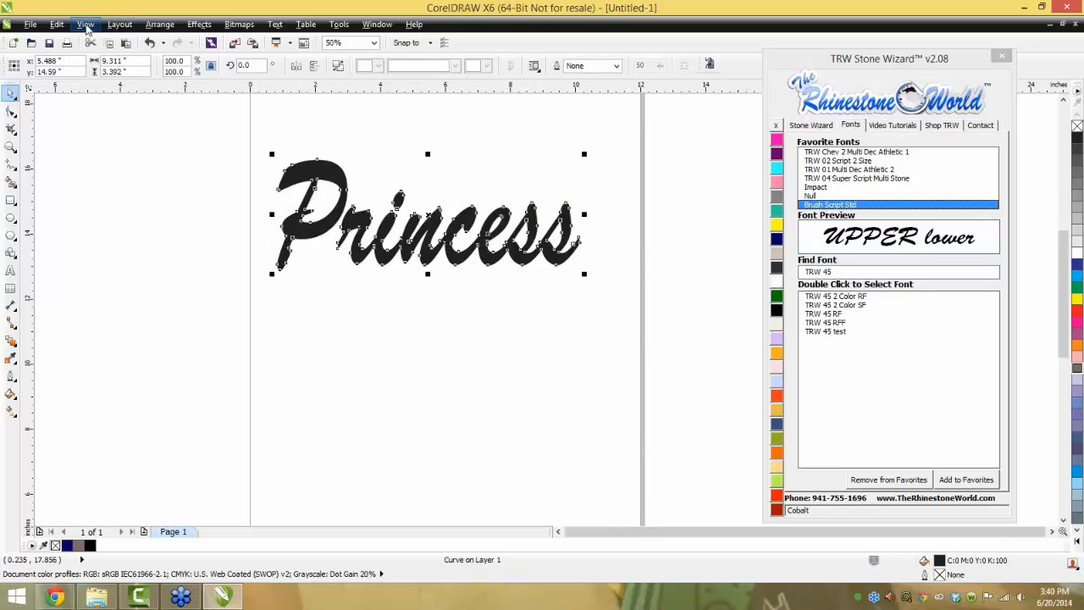
Examine the welded letter joins of Princess in Wireframe view and return to Enhanced view
{"action": "left_click", "coordinate": [85, 24]}
{"action": "left_click", "coordinate": [110, 55]}
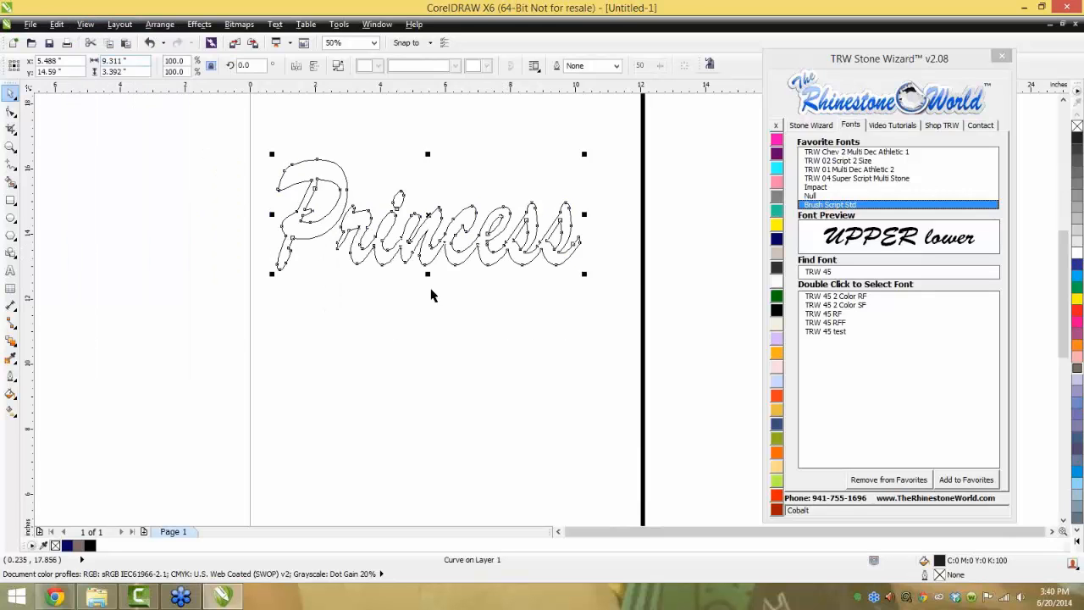
{"action": "left_click", "coordinate": [512, 246]}
{"action": "scroll", "coordinate": [512, 245], "scroll_direction": "up", "scroll_amount": 3}
{"action": "scroll", "coordinate": [525, 254], "scroll_direction": "down", "scroll_amount": 2}
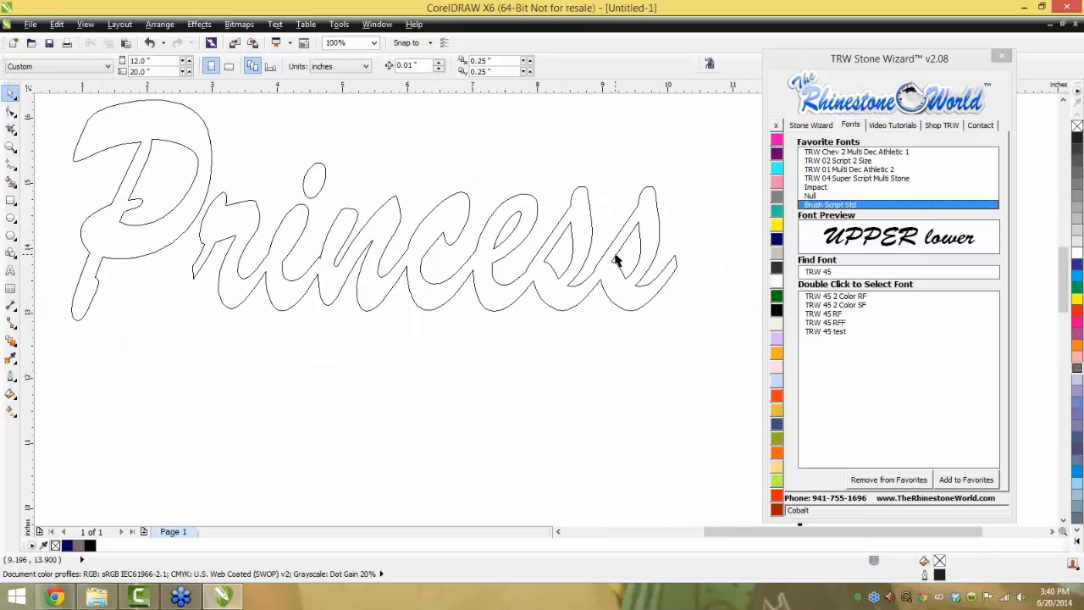
{"action": "scroll", "coordinate": [610, 262], "scroll_direction": "up", "scroll_amount": 1}
{"action": "scroll", "coordinate": [370, 286], "scroll_direction": "up", "scroll_amount": 2}
{"action": "scroll", "coordinate": [370, 286], "scroll_direction": "down", "scroll_amount": 1}
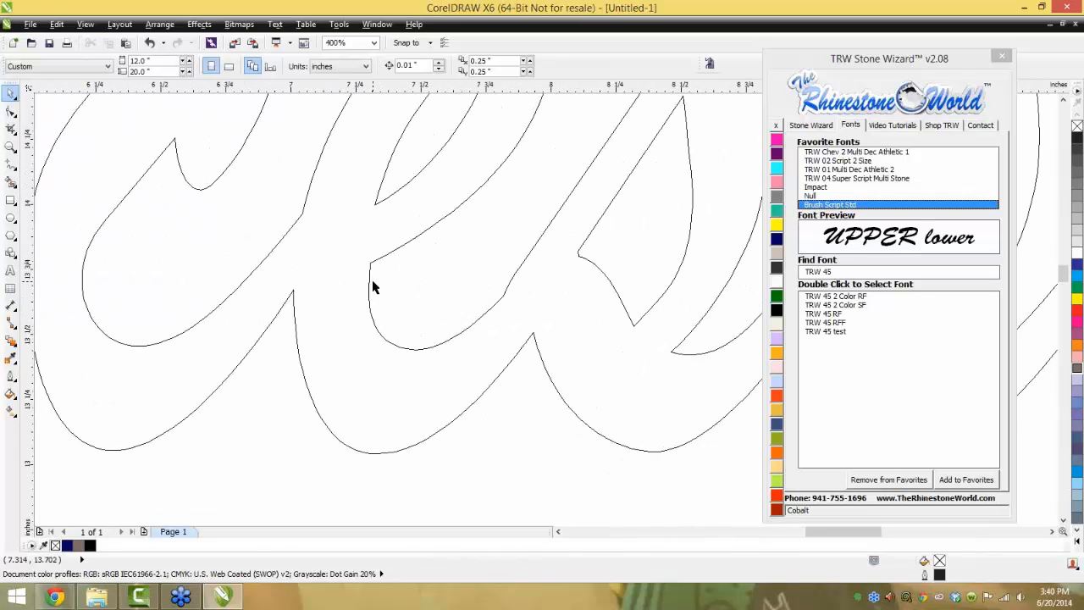
{"action": "scroll", "coordinate": [579, 303], "scroll_direction": "down", "scroll_amount": 2}
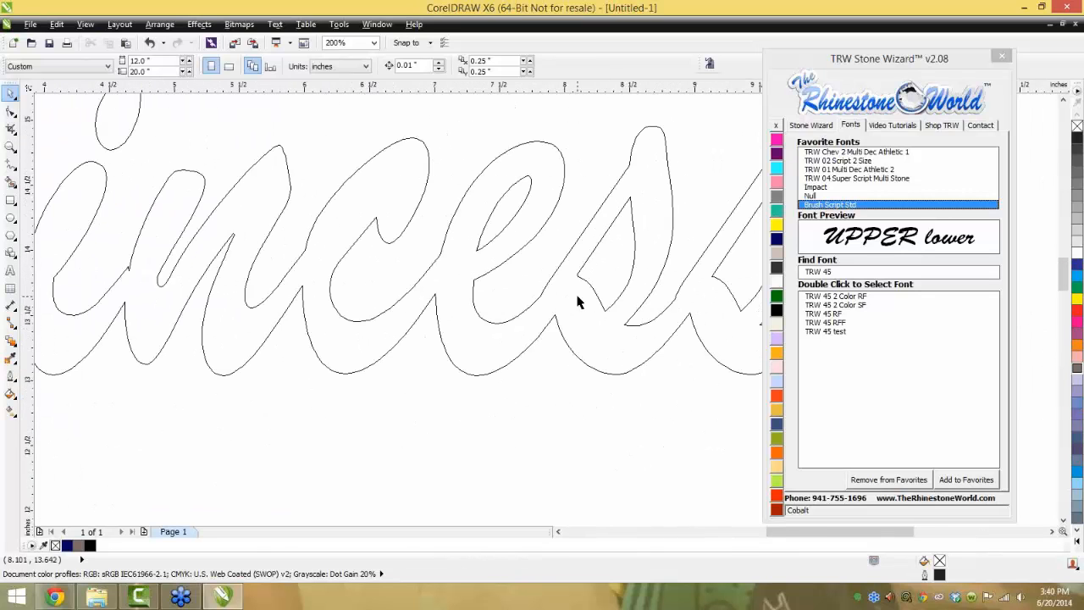
{"action": "left_click", "coordinate": [118, 24]}
{"action": "mouse_move", "coordinate": [160, 24]}
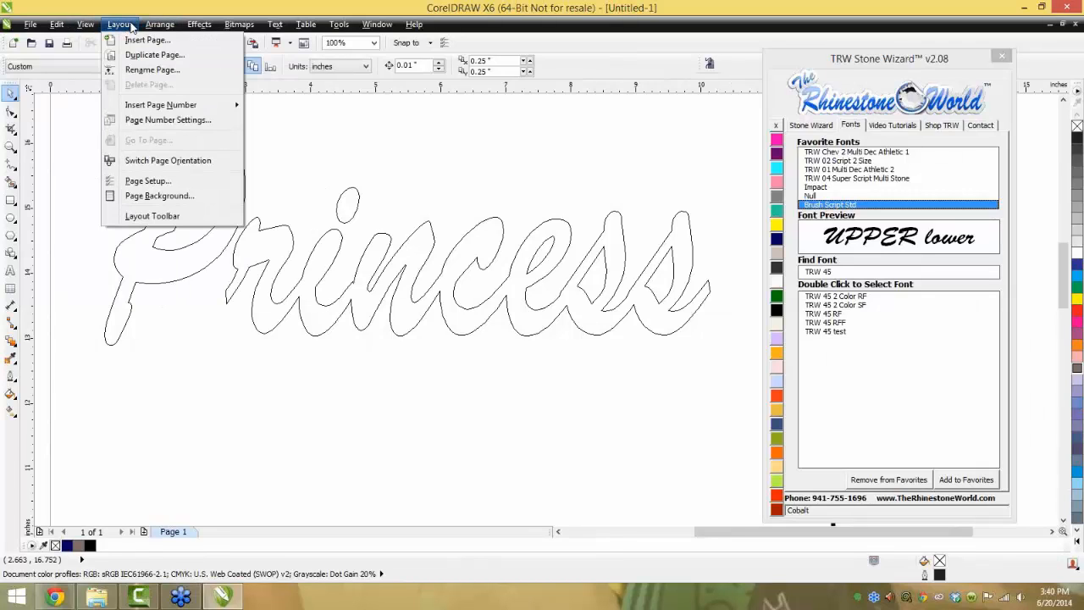
{"action": "mouse_move", "coordinate": [85, 24]}
{"action": "left_click", "coordinate": [106, 97]}
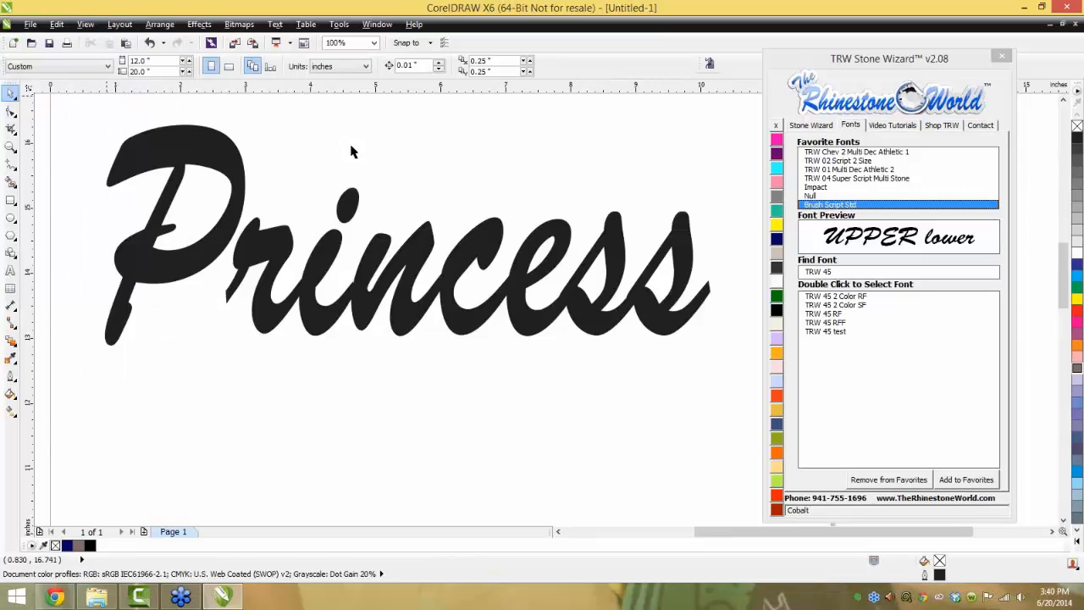
Delete the stray nodes at the join between the i and n with the Shape tool, leaving the lettering deselected
{"action": "scroll", "coordinate": [392, 234], "scroll_direction": "down", "scroll_amount": 1}
{"action": "scroll", "coordinate": [377, 249], "scroll_direction": "up", "scroll_amount": 2}
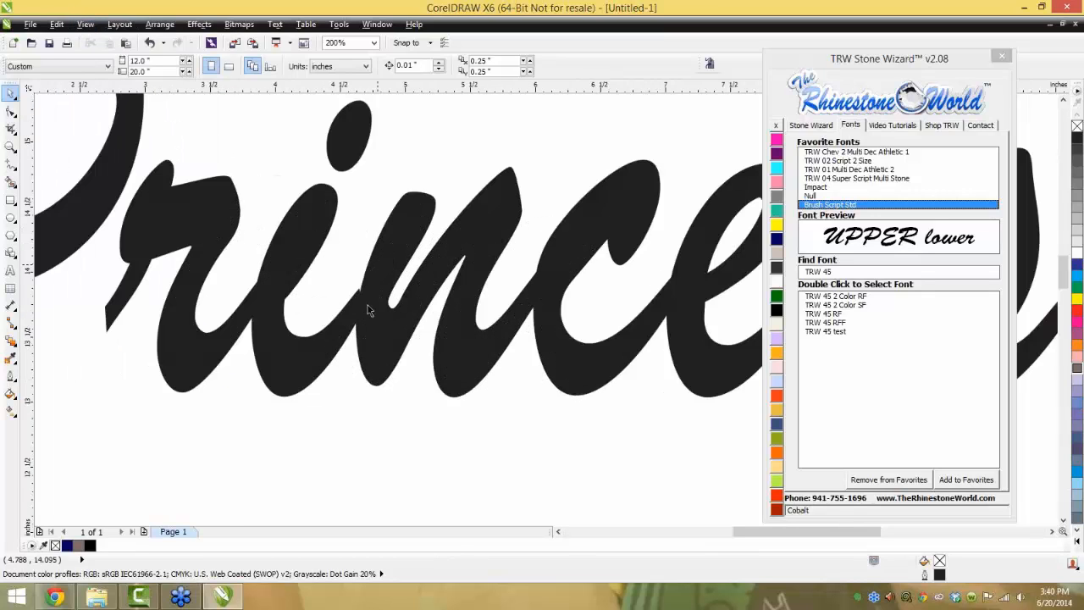
{"action": "scroll", "coordinate": [366, 303], "scroll_direction": "up", "scroll_amount": 2}
{"action": "key", "text": "F10"}
{"action": "left_click_drag", "start_coordinate": [305, 222], "coordinate": [355, 283]}
{"action": "key", "text": "Delete"}
{"action": "key", "text": "Page_Down"}
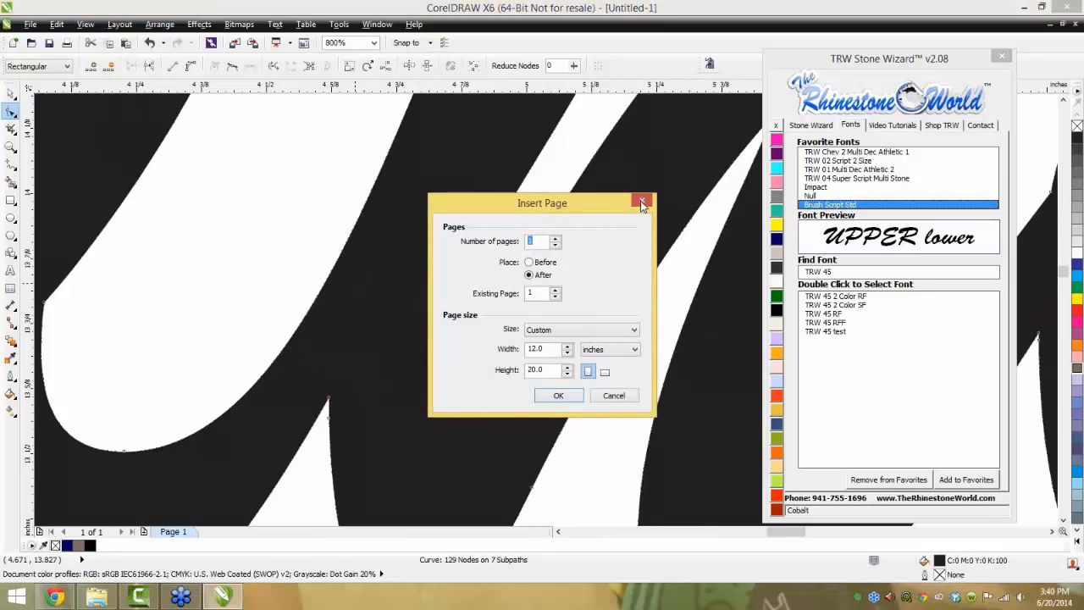
{"action": "left_click", "coordinate": [641, 201]}
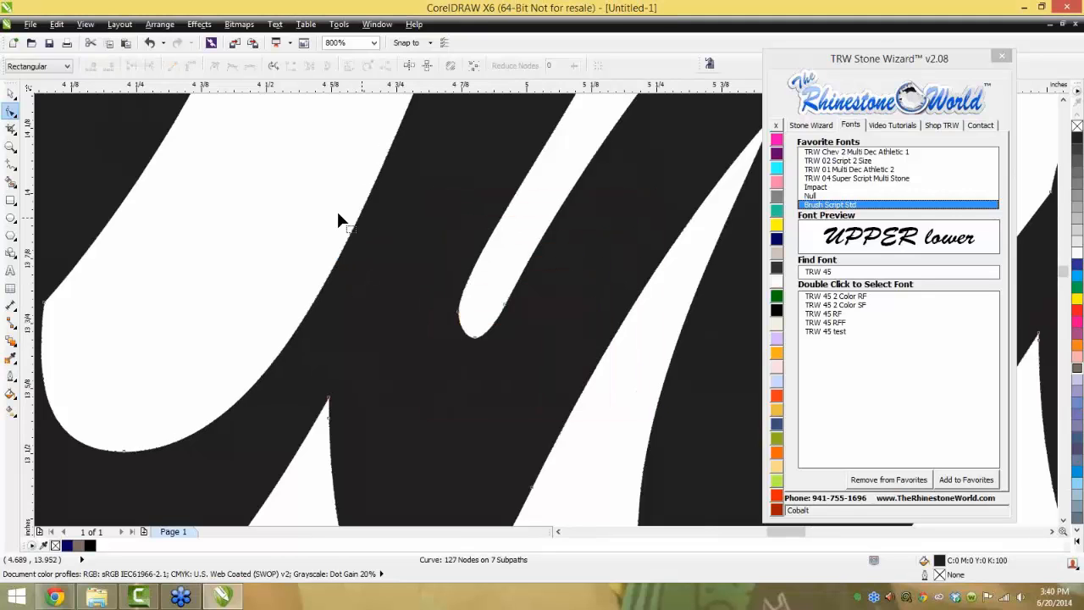
{"action": "left_click", "coordinate": [11, 94]}
{"action": "left_click", "coordinate": [246, 233]}
{"action": "scroll", "coordinate": [247, 240], "scroll_direction": "down", "scroll_amount": 5}
{"action": "scroll", "coordinate": [248, 241], "scroll_direction": "up", "scroll_amount": 1}
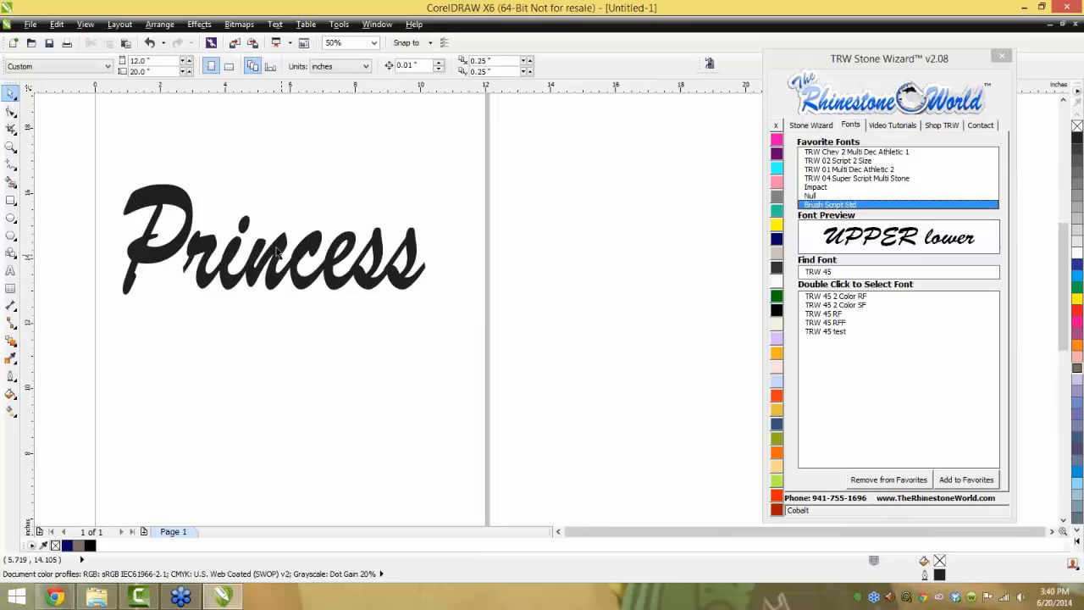
Reposition the lettering slightly and create an Island Fill of 1 island on its outside with Add Stones turned off
{"action": "left_click_drag", "start_coordinate": [275, 246], "coordinate": [288, 259]}
{"action": "left_click", "coordinate": [812, 125]}
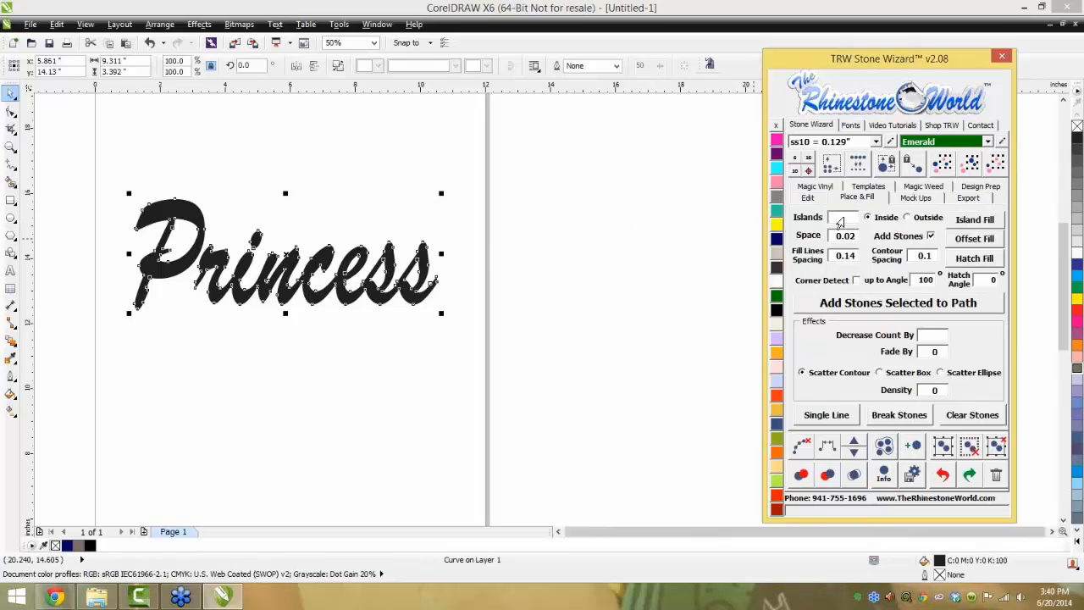
{"action": "left_click", "coordinate": [841, 218]}
{"action": "type", "text": "1"}
{"action": "left_click", "coordinate": [931, 237]}
{"action": "left_click", "coordinate": [963, 221]}
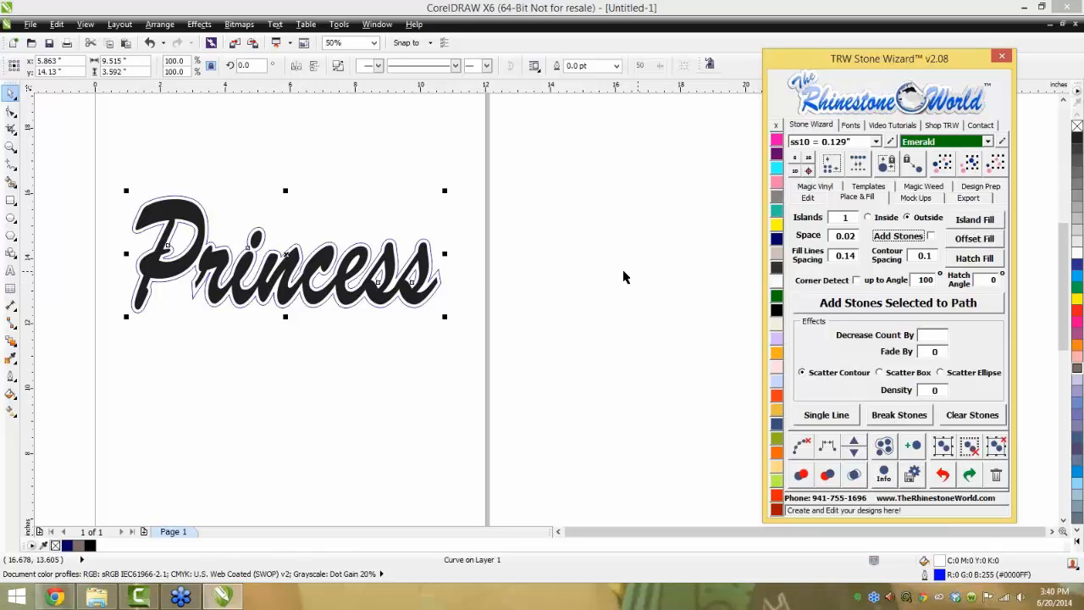
Fill the outline shape around the Princess lettering with Citrine and remove its outline, leaving it deselected
{"action": "left_click", "coordinate": [502, 271]}
{"action": "scroll", "coordinate": [410, 271], "scroll_direction": "up", "scroll_amount": 2}
{"action": "left_click", "coordinate": [410, 271]}
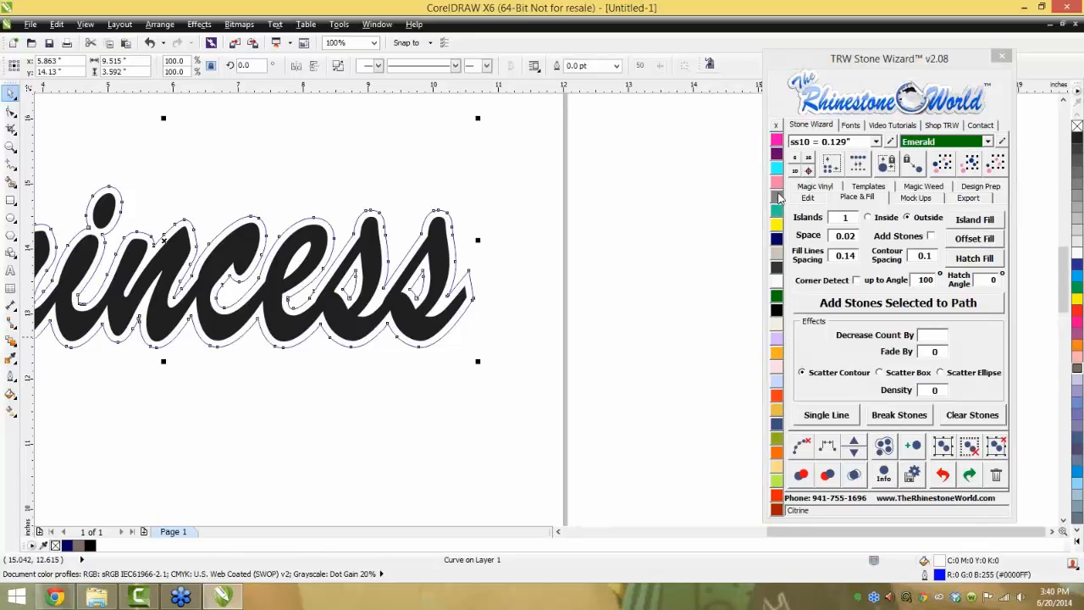
{"action": "left_click", "coordinate": [778, 226]}
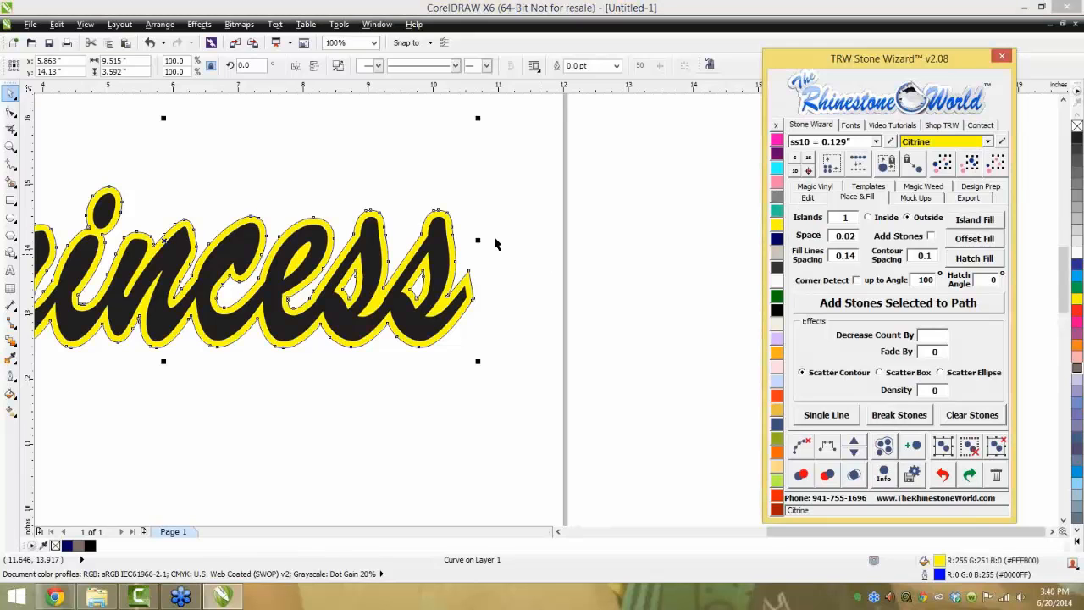
{"action": "left_click", "coordinate": [593, 264]}
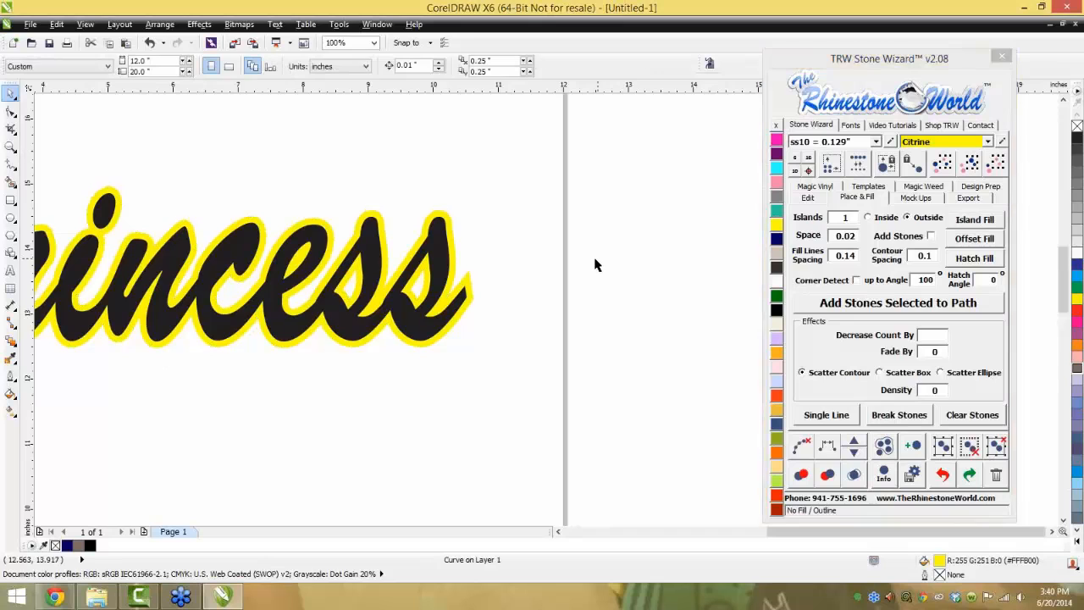
Move the black lettering down off the yellow shape, shift the yellow shape slightly, and undo both moves
{"action": "scroll", "coordinate": [596, 264], "scroll_direction": "down", "scroll_amount": 2}
{"action": "scroll", "coordinate": [484, 262], "scroll_direction": "up", "scroll_amount": 1}
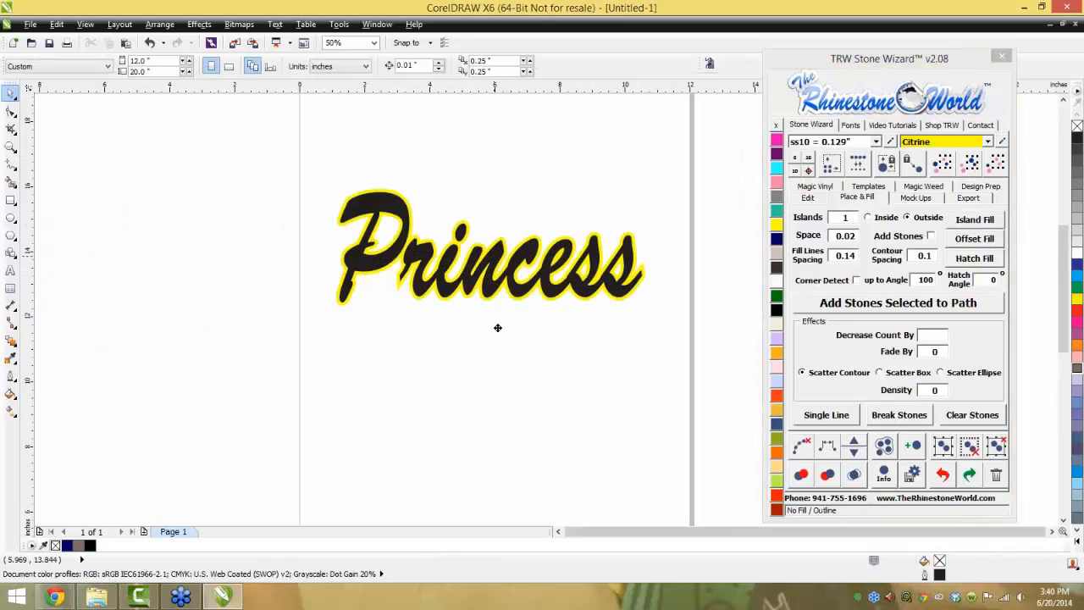
{"action": "left_click_drag", "start_coordinate": [494, 256], "coordinate": [498, 328]}
{"action": "scroll", "coordinate": [503, 308], "scroll_direction": "up", "scroll_amount": 1}
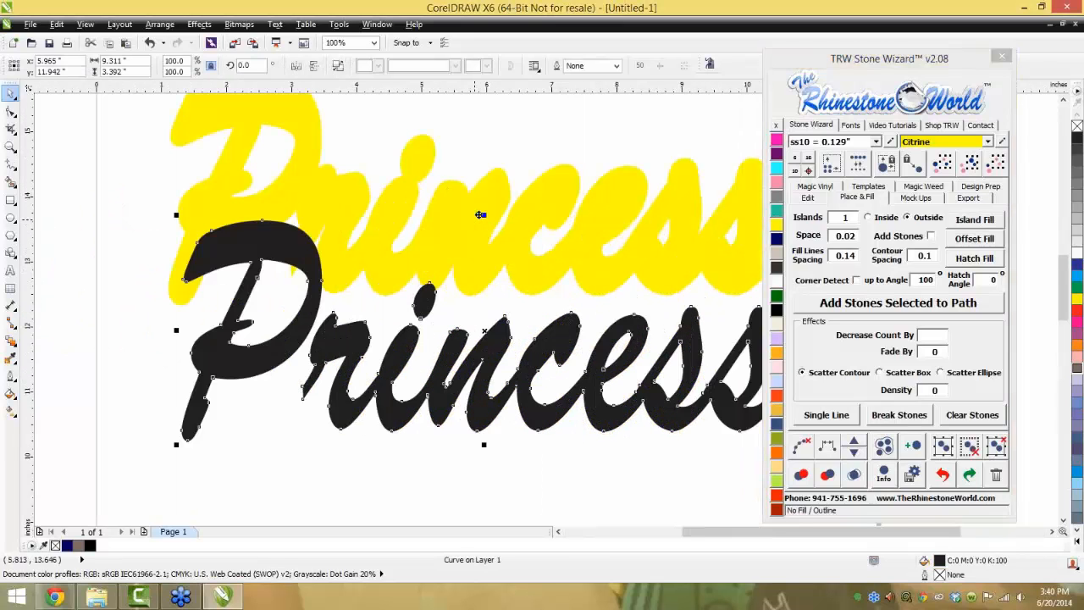
{"action": "left_click", "coordinate": [481, 215]}
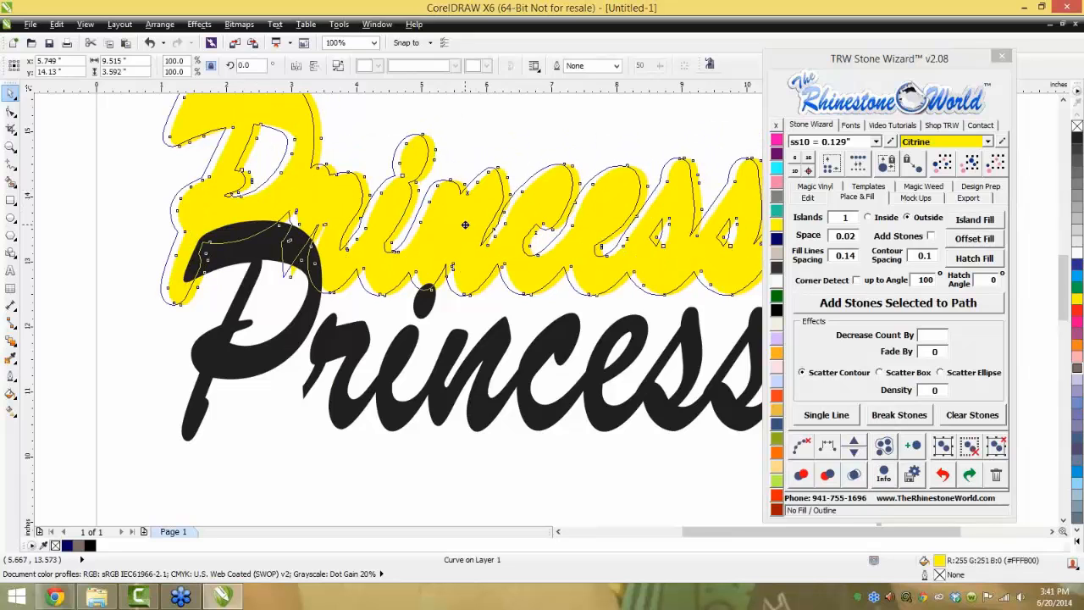
{"action": "left_click_drag", "start_coordinate": [472, 224], "coordinate": [466, 224]}
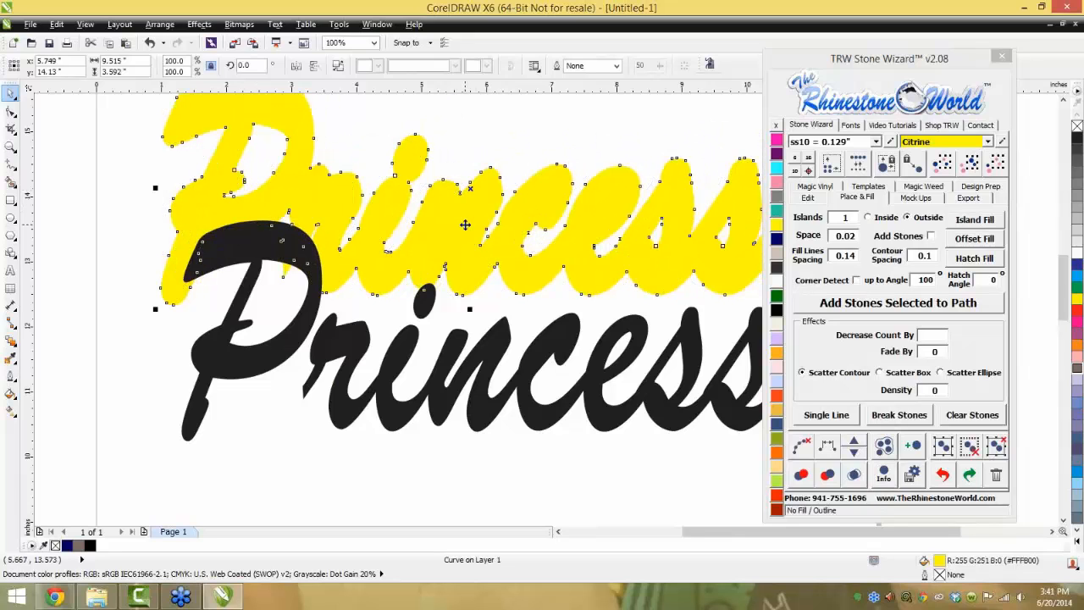
{"action": "key", "text": "ctrl+z"}
{"action": "key", "text": "ctrl+z"}
{"action": "left_click", "coordinate": [523, 307]}
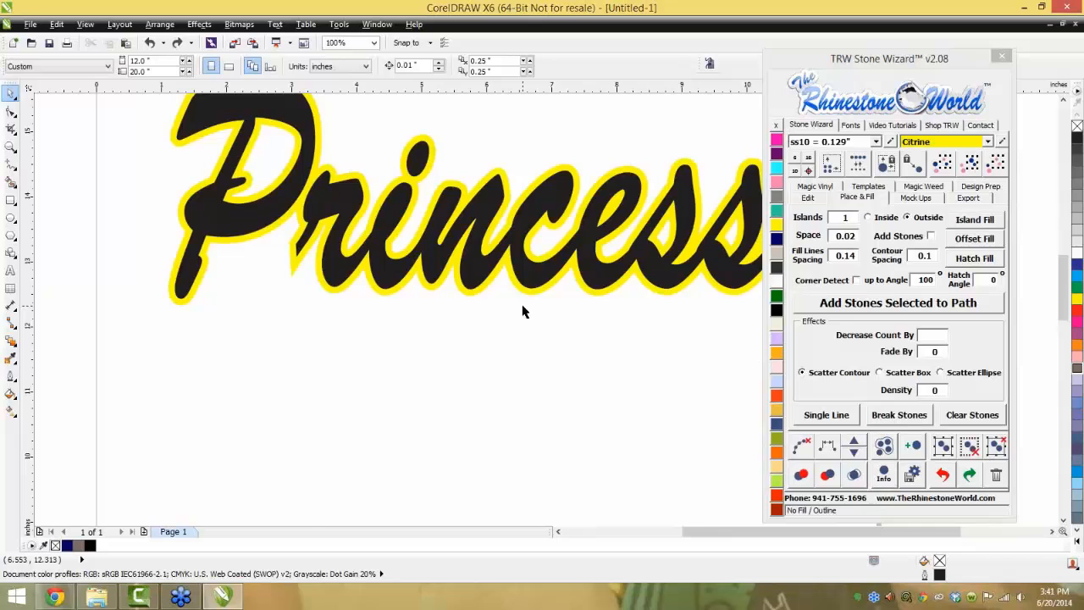
Pull the black lettering straight down to expose the solid yellow layer beneath it, and undo the move
{"action": "scroll", "coordinate": [523, 310], "scroll_direction": "down", "scroll_amount": 2}
{"action": "scroll", "coordinate": [634, 253], "scroll_direction": "up", "scroll_amount": 2}
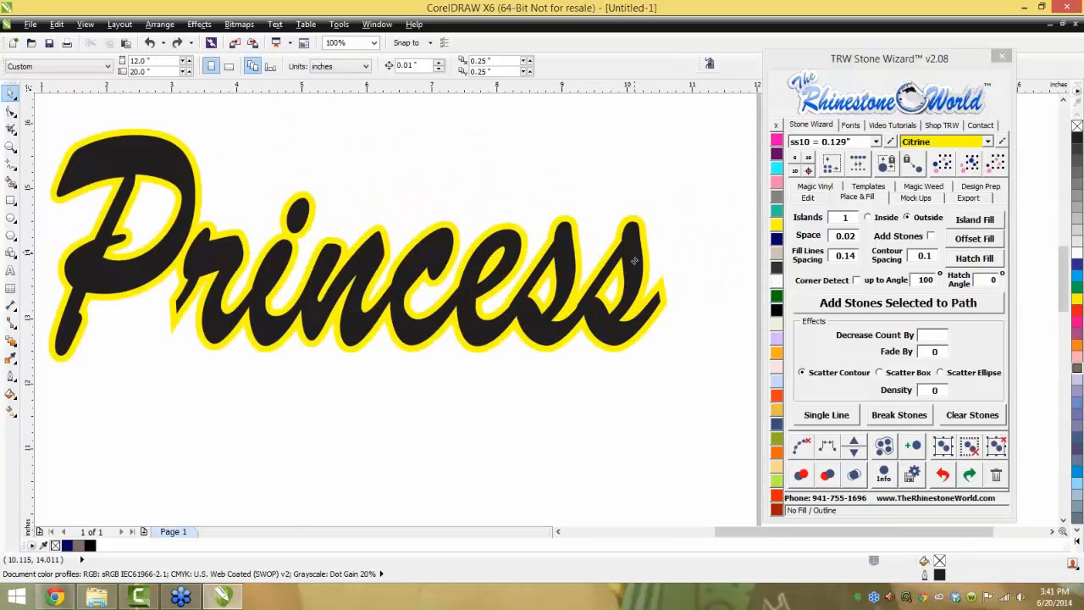
{"action": "left_click_drag", "start_coordinate": [635, 253], "coordinate": [635, 307]}
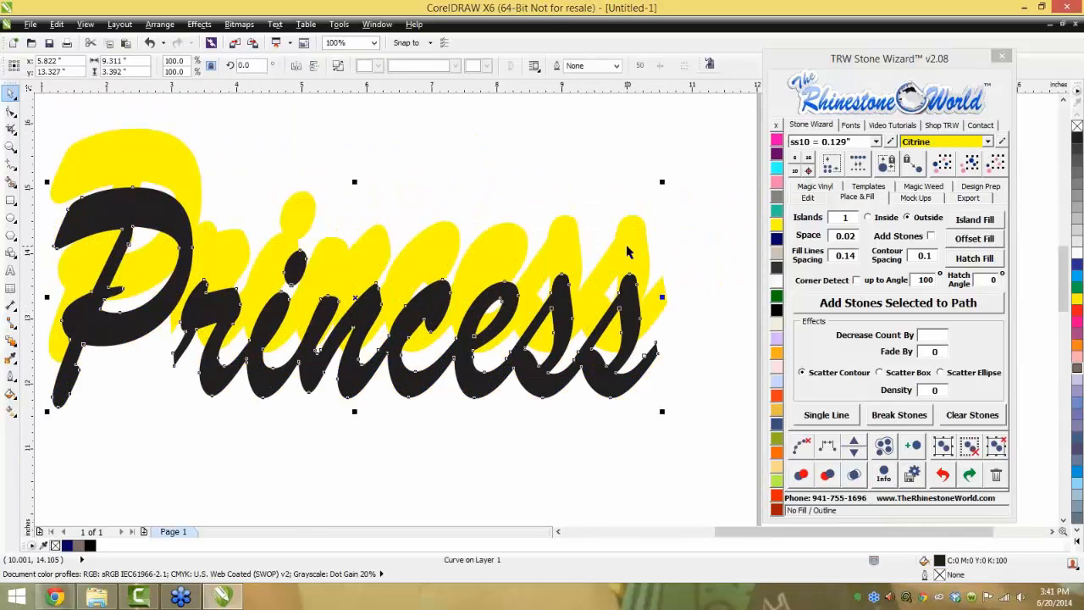
{"action": "key", "text": "ctrl+z"}
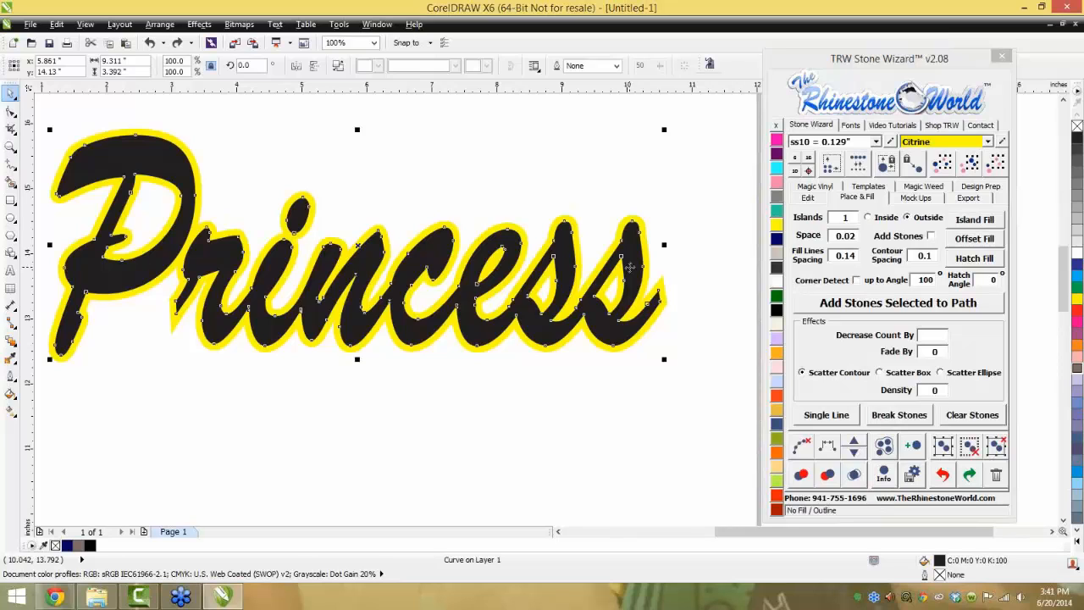
Select both the black lettering and the yellow shape together and apply a Magic Trap of .02
{"action": "left_click", "coordinate": [709, 276]}
{"action": "scroll", "coordinate": [593, 262], "scroll_direction": "down", "scroll_amount": 1}
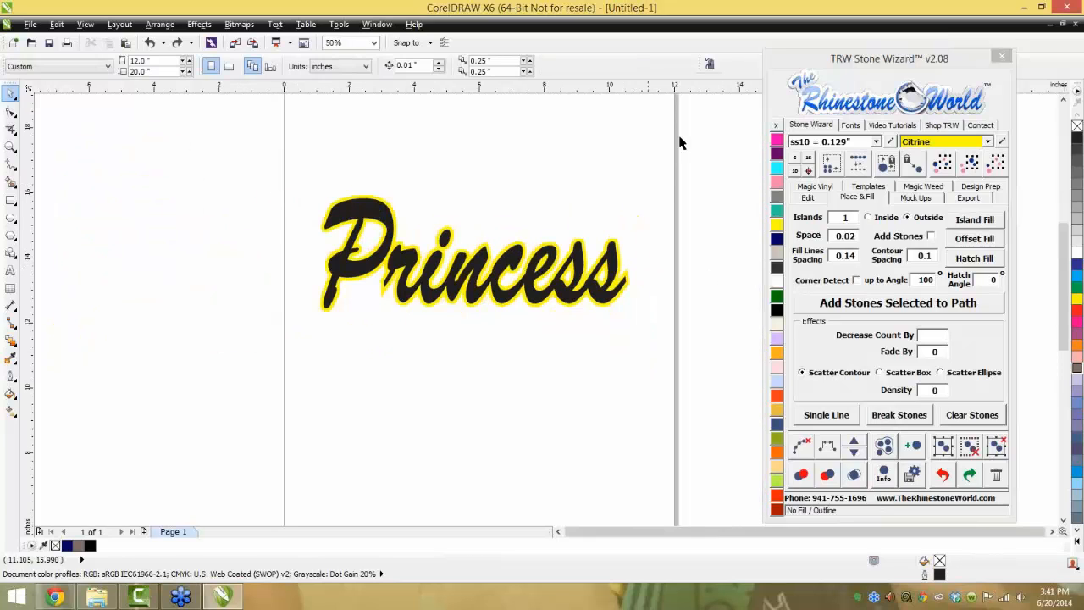
{"action": "left_click_drag", "start_coordinate": [680, 138], "coordinate": [255, 379]}
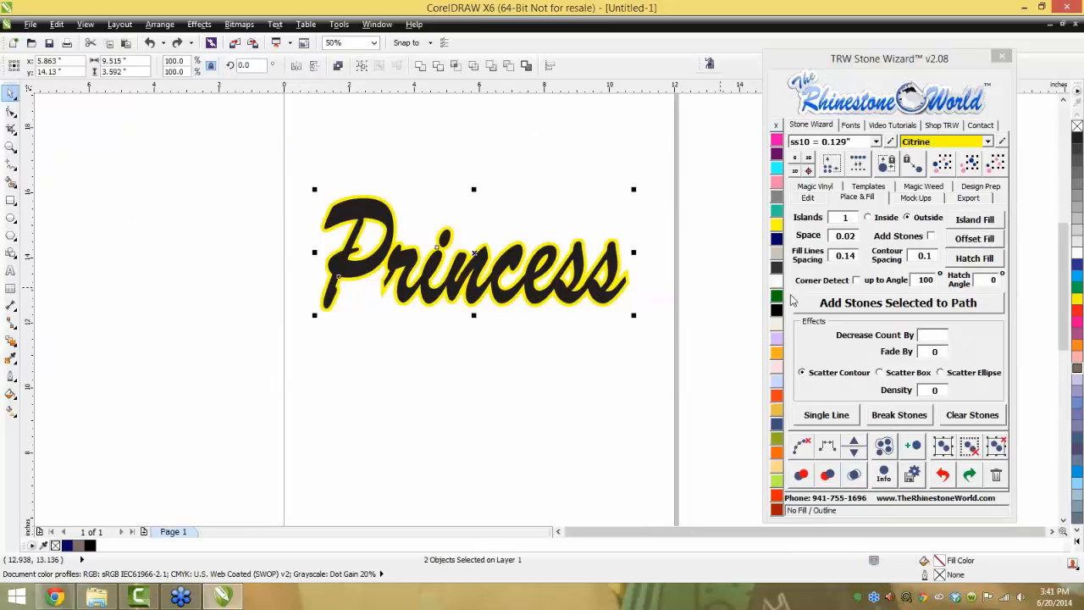
{"action": "left_click", "coordinate": [819, 203]}
{"action": "left_click", "coordinate": [847, 198]}
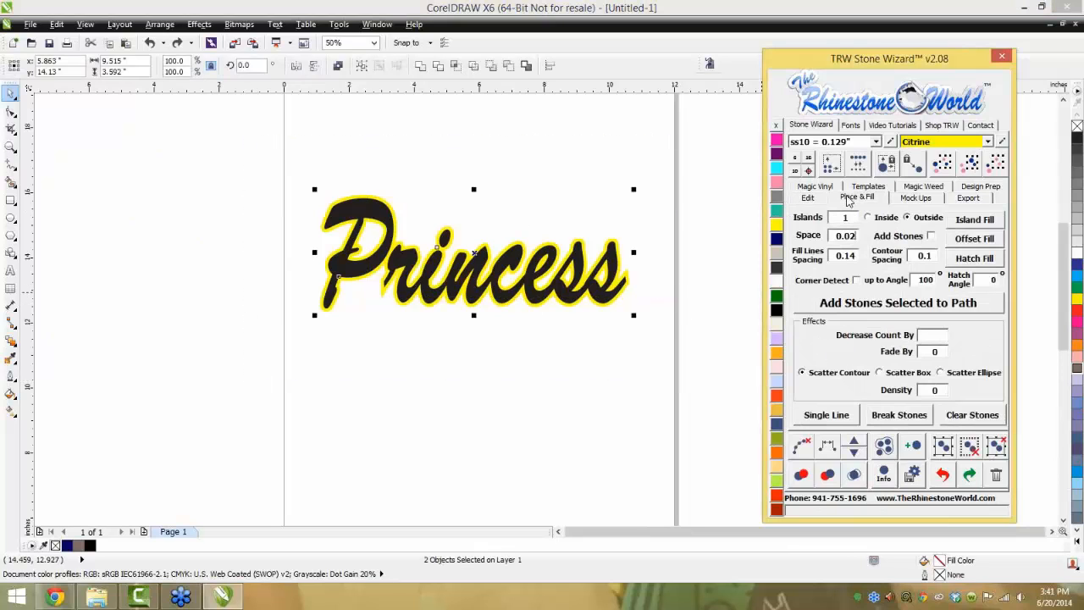
{"action": "left_click", "coordinate": [808, 198]}
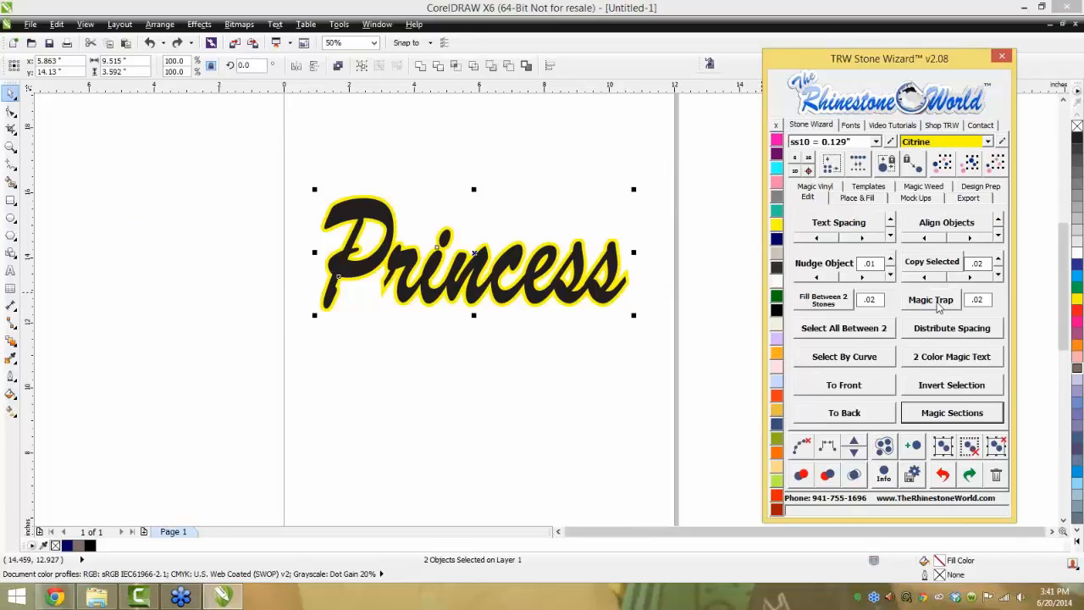
Move the black lettering off the trapped yellow outline to inspect the cut-out up close, and undo the move
{"action": "left_click_drag", "start_coordinate": [615, 263], "coordinate": [610, 299]}
{"action": "left_click", "coordinate": [644, 281]}
{"action": "scroll", "coordinate": [605, 291], "scroll_direction": "up", "scroll_amount": 1}
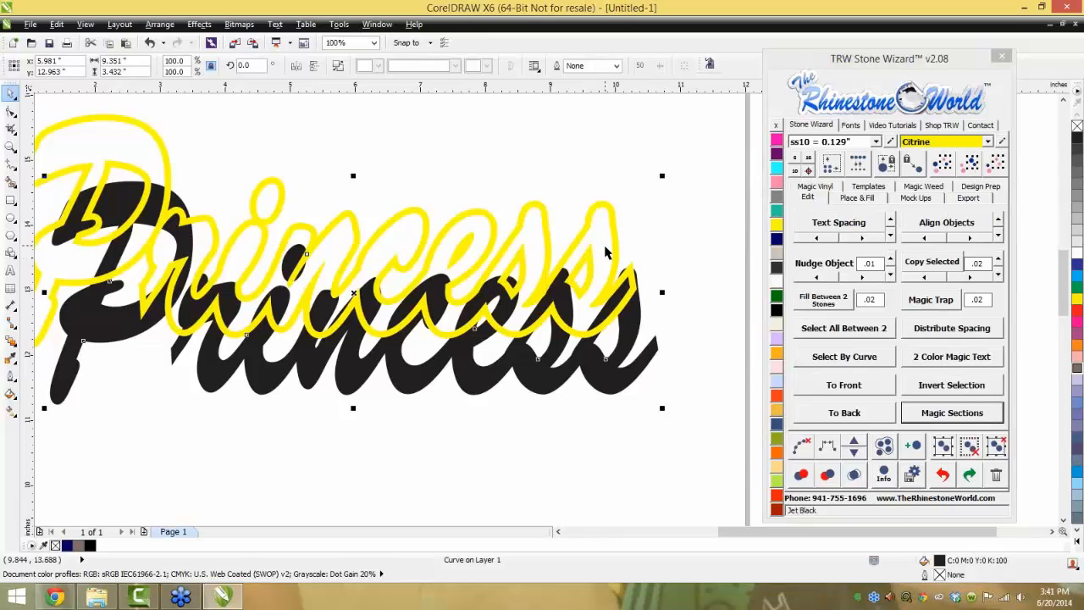
{"action": "scroll", "coordinate": [605, 264], "scroll_direction": "up", "scroll_amount": 2}
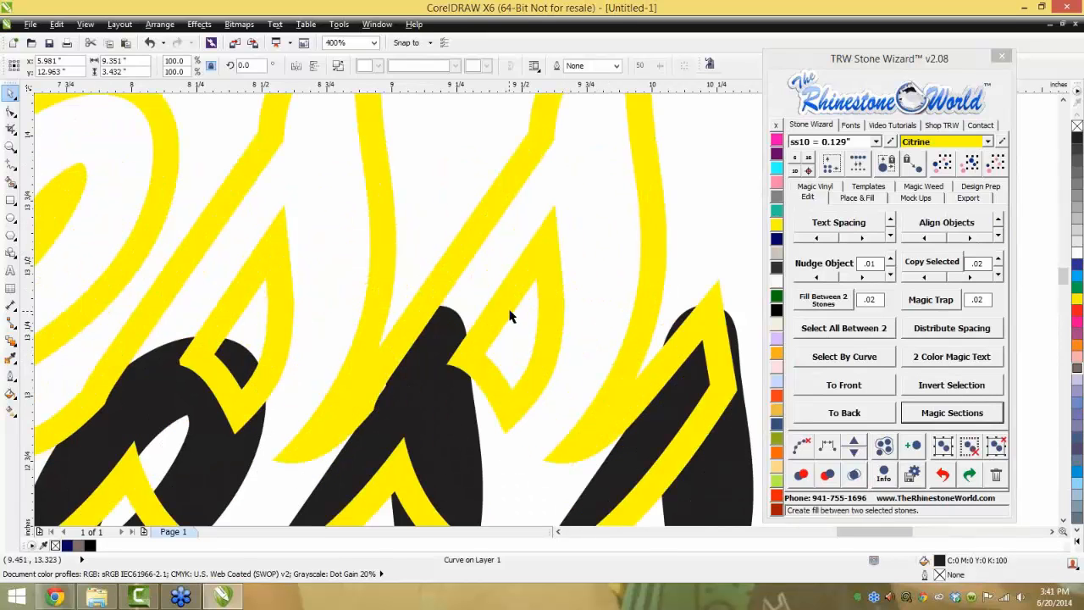
{"action": "scroll", "coordinate": [510, 315], "scroll_direction": "down", "scroll_amount": 1}
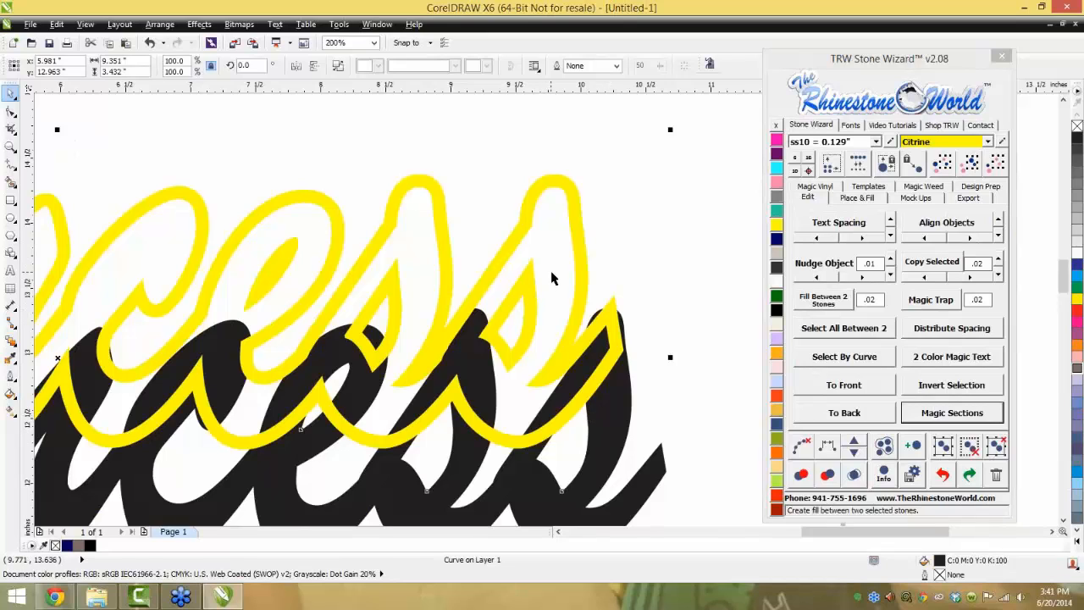
{"action": "key", "text": "ctrl+z"}
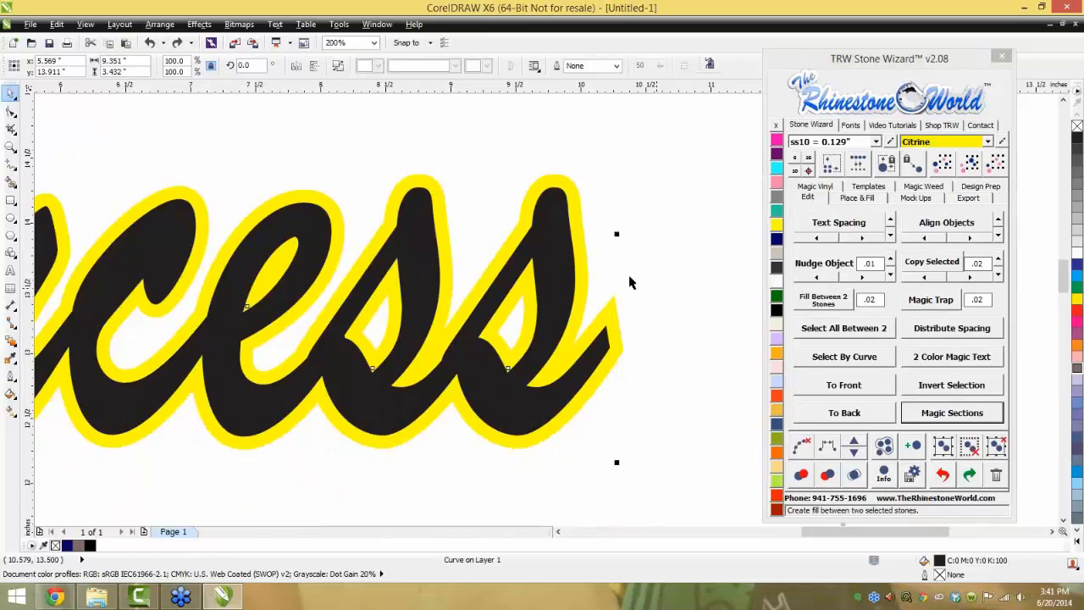
Examine the overlap between the lettering and the trapped outline around the last letters in Wireframe view
{"action": "left_click", "coordinate": [631, 278]}
{"action": "left_click", "coordinate": [85, 24]}
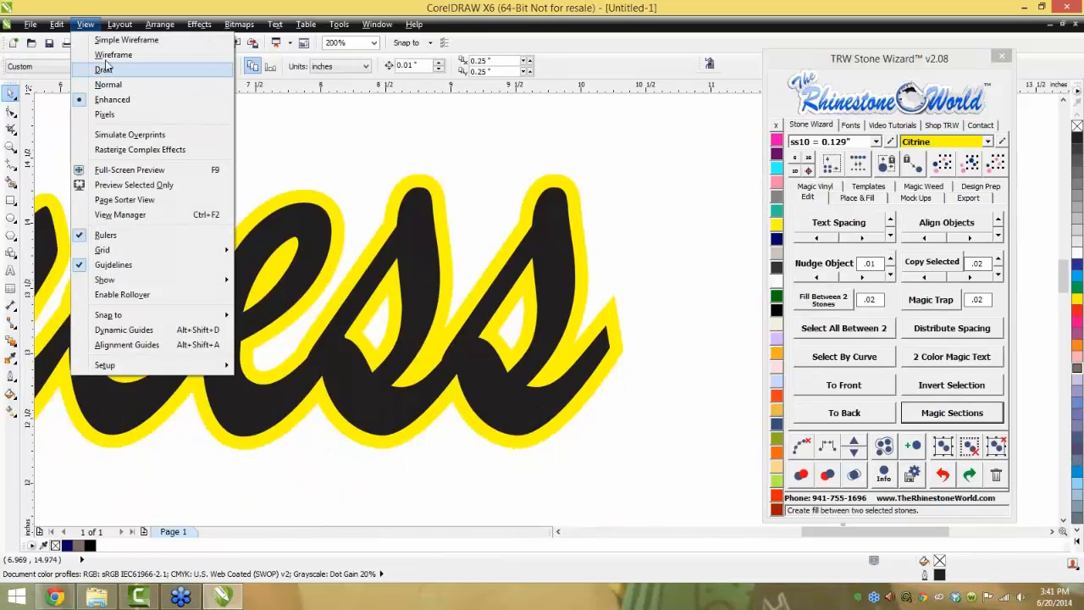
{"action": "left_click", "coordinate": [107, 55]}
{"action": "scroll", "coordinate": [576, 297], "scroll_direction": "up", "scroll_amount": 5}
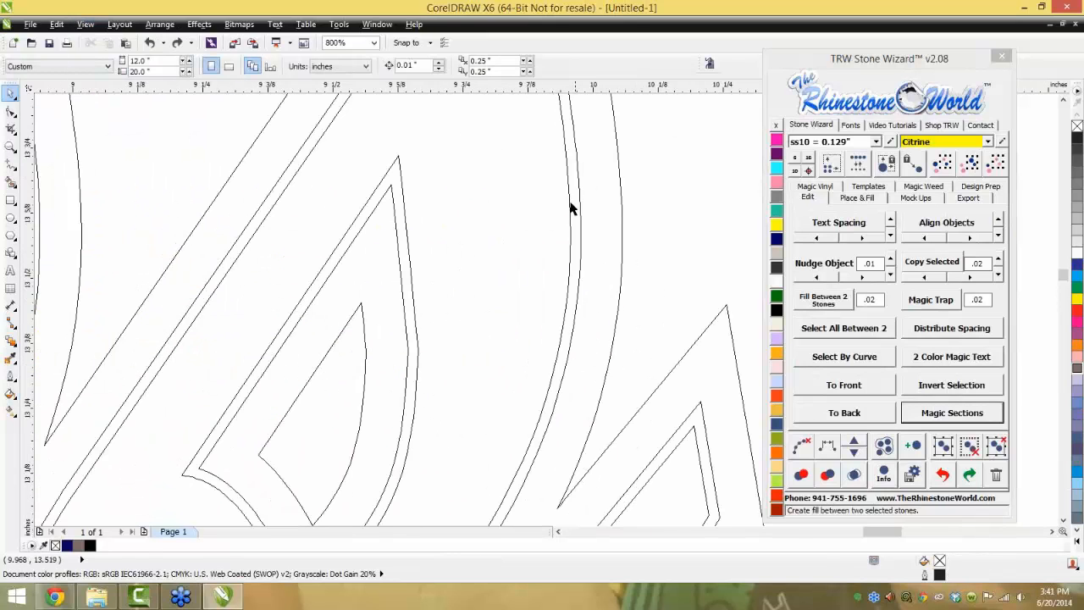
{"action": "scroll", "coordinate": [580, 289], "scroll_direction": "down", "scroll_amount": 2}
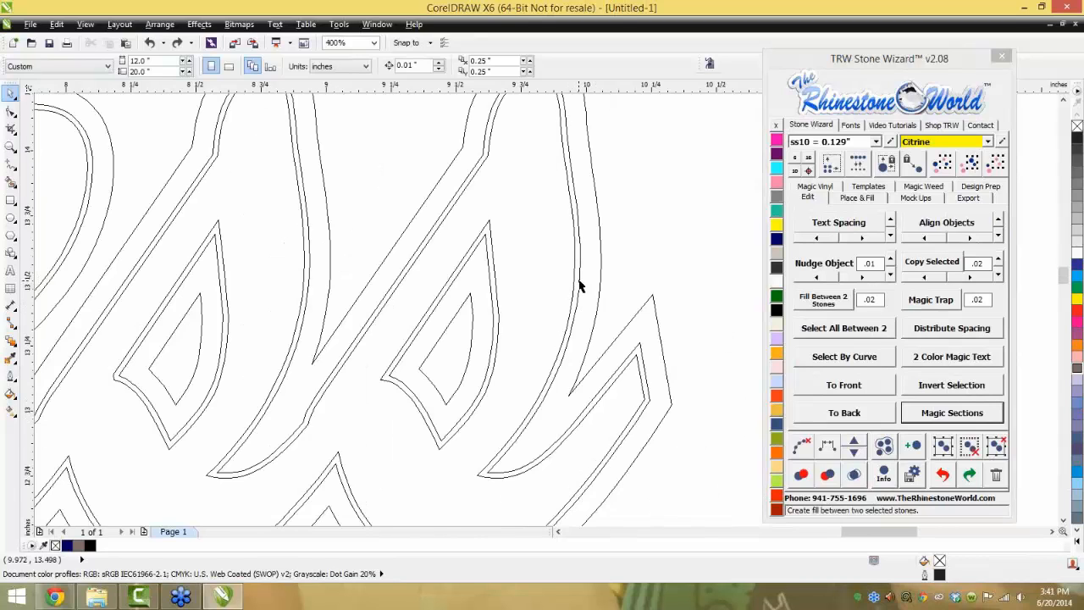
{"action": "scroll", "coordinate": [578, 286], "scroll_direction": "up", "scroll_amount": 4}
{"action": "double_click", "coordinate": [575, 288]}
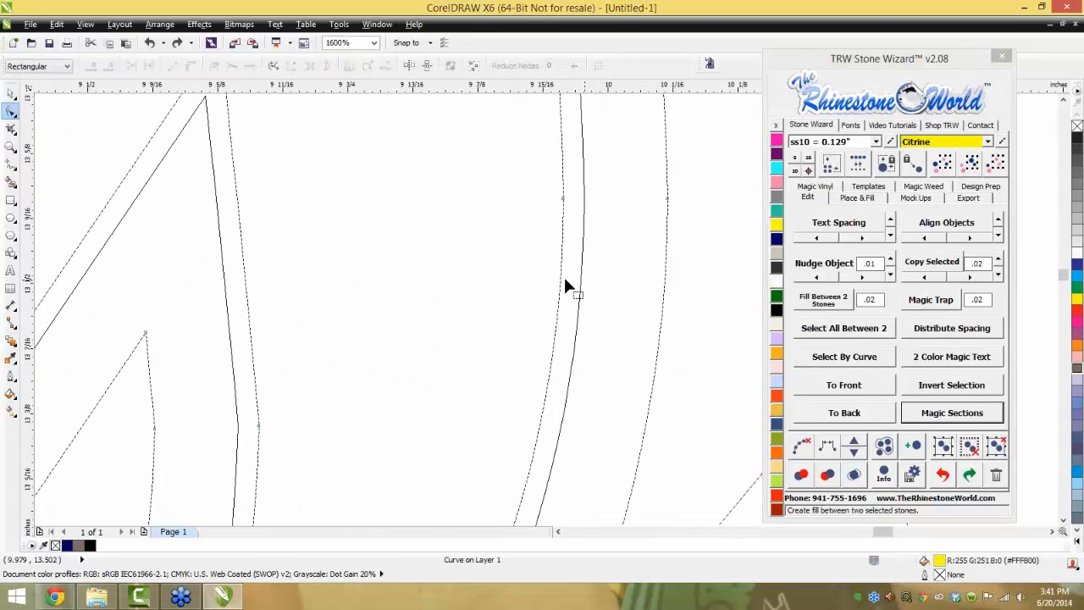
Shift the trapped outline sideways until its inner edge meets the letter edge, and undo the shift
{"action": "left_click", "coordinate": [11, 94]}
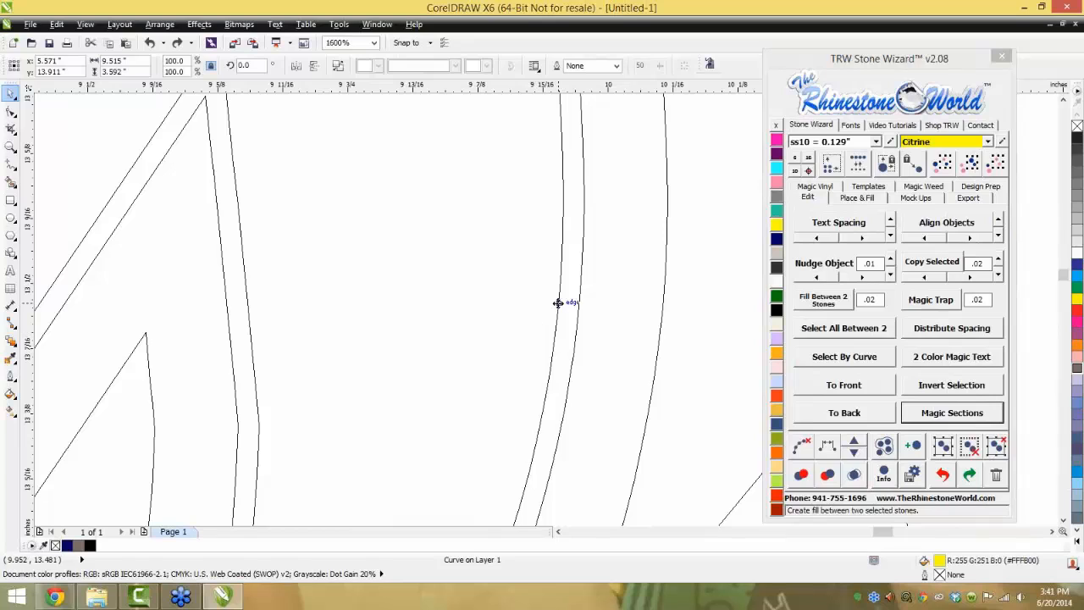
{"action": "left_click_drag", "start_coordinate": [557, 302], "coordinate": [581, 303]}
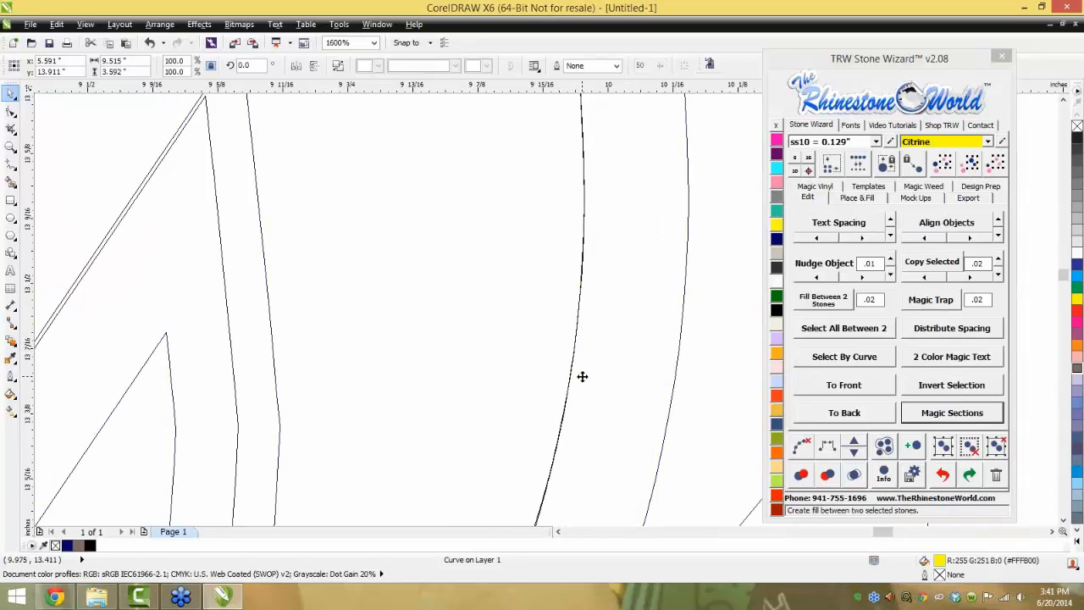
{"action": "key", "text": "ctrl+z"}
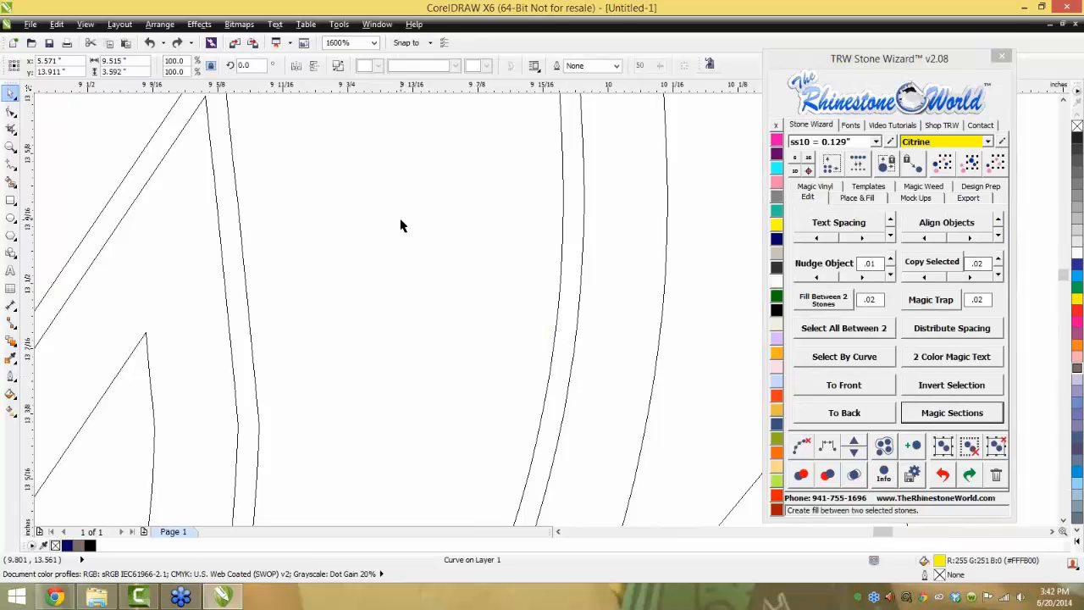
Return the drawing to Enhanced view and deselect the lettering
{"action": "left_click", "coordinate": [86, 25]}
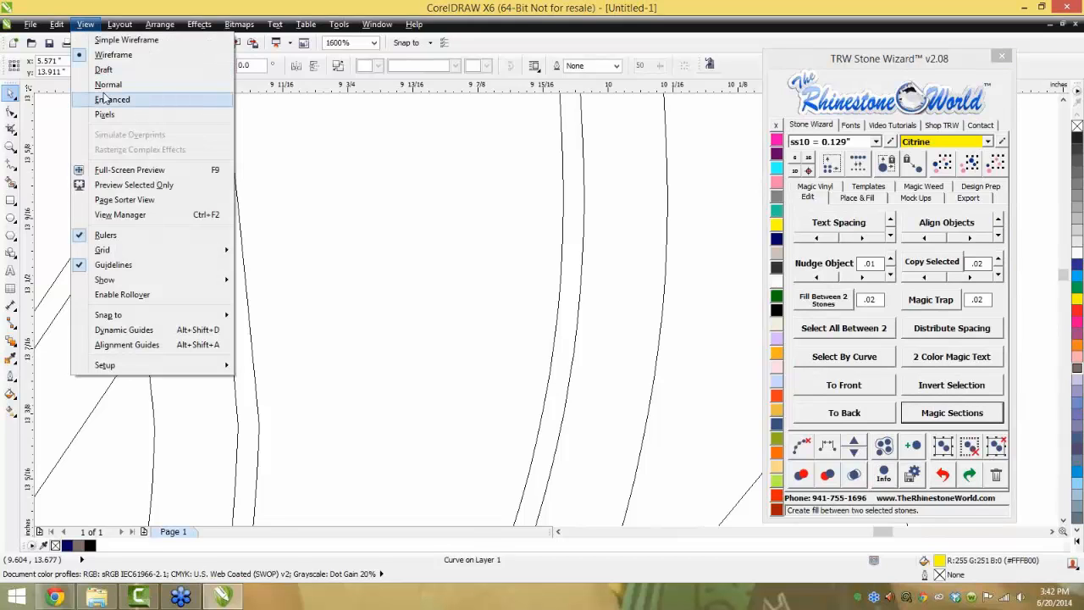
{"action": "left_click", "coordinate": [107, 98]}
{"action": "scroll", "coordinate": [390, 212], "scroll_direction": "down", "scroll_amount": 3}
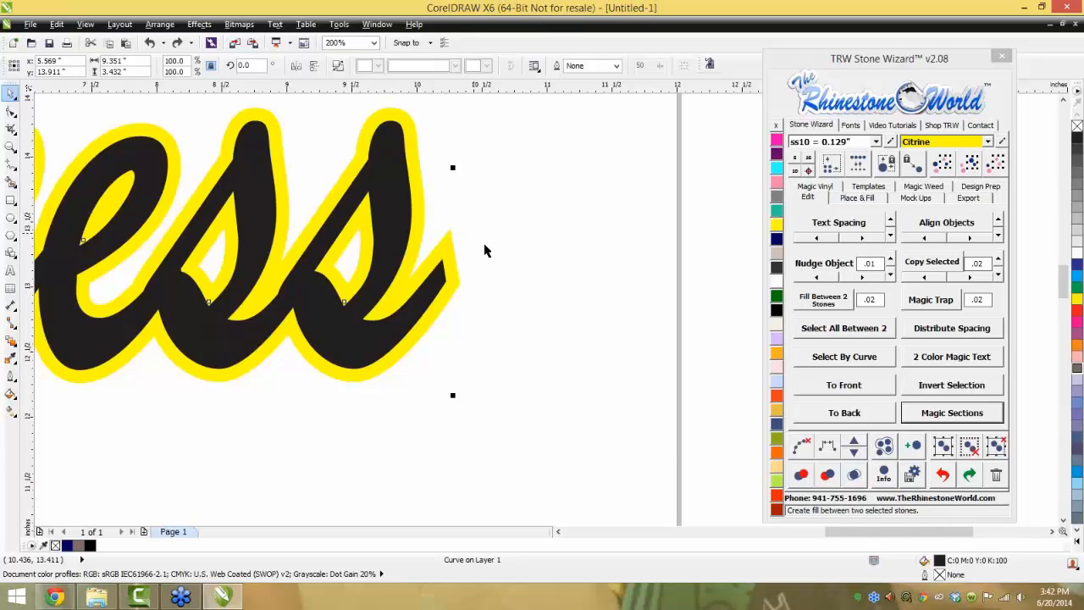
{"action": "left_click", "coordinate": [504, 292]}
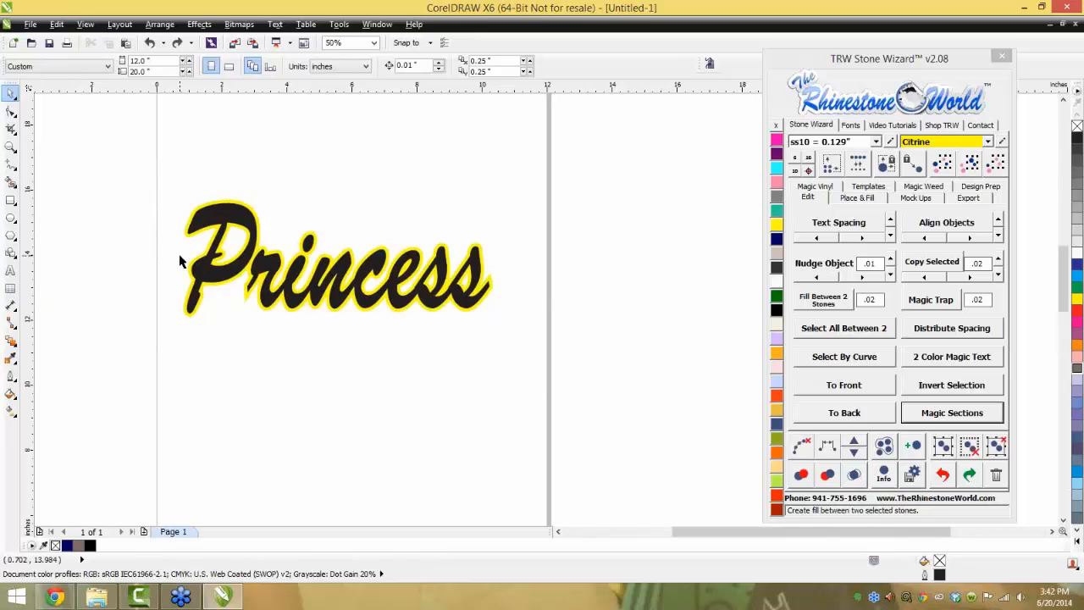
Fill the Princess lettering with White Magic Glitter vinyl and its trapped outline with pink Magic Glitter, and check the result up close
{"action": "scroll", "coordinate": [181, 261], "scroll_direction": "up", "scroll_amount": 2}
{"action": "scroll", "coordinate": [437, 263], "scroll_direction": "down", "scroll_amount": 2}
{"action": "scroll", "coordinate": [615, 291], "scroll_direction": "up", "scroll_amount": 2}
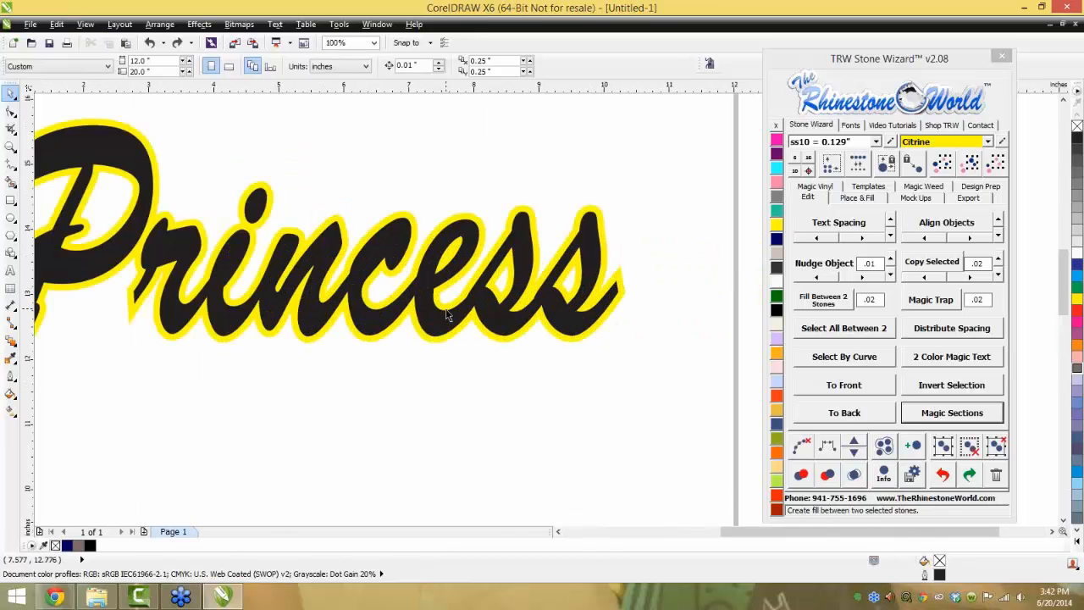
{"action": "left_click", "coordinate": [451, 324]}
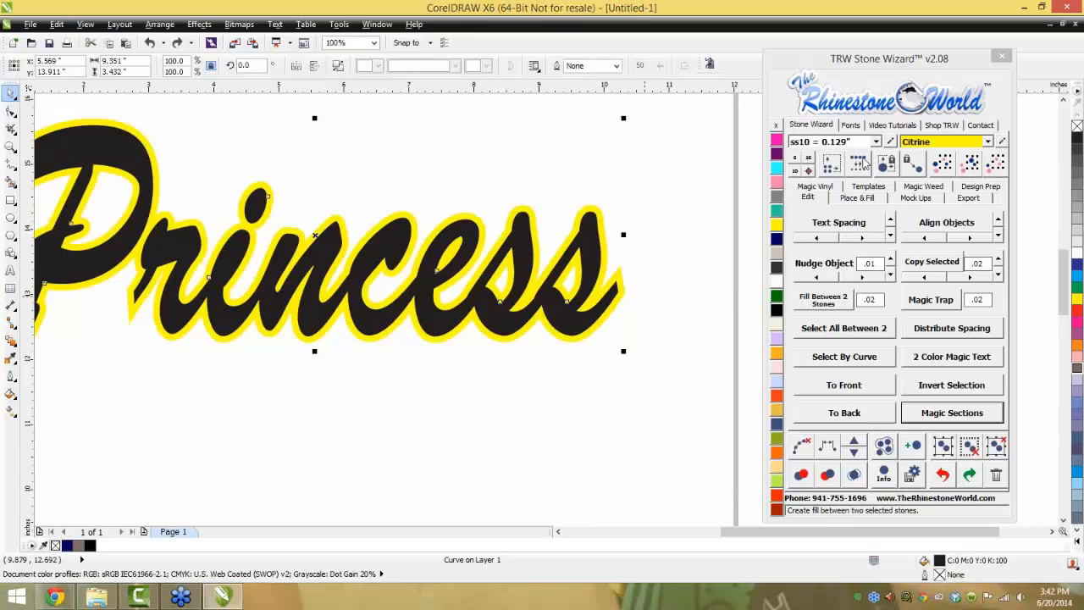
{"action": "left_click", "coordinate": [834, 186]}
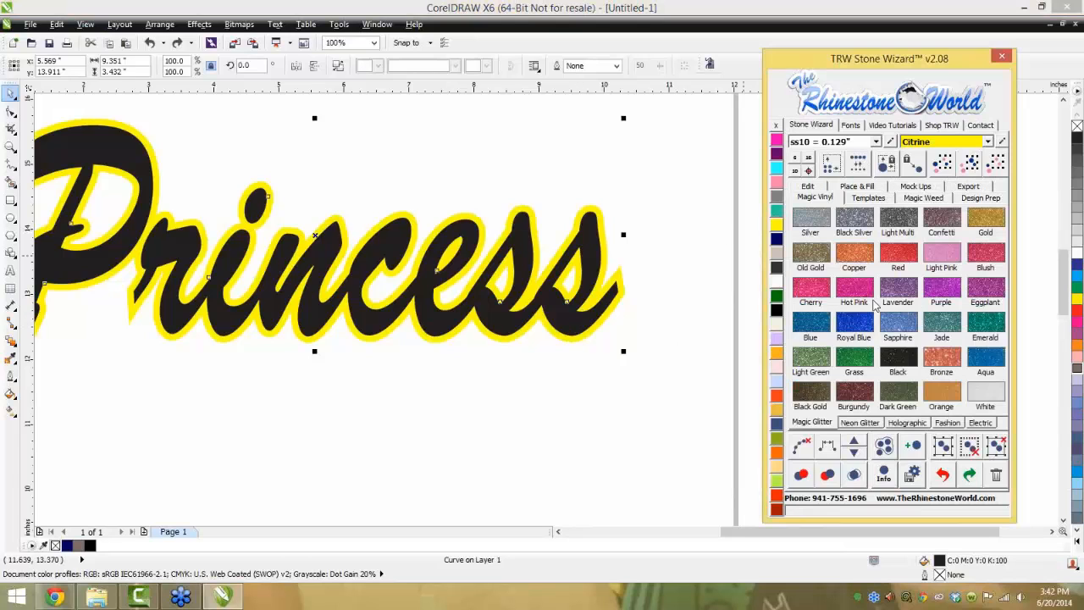
{"action": "left_click", "coordinate": [987, 394]}
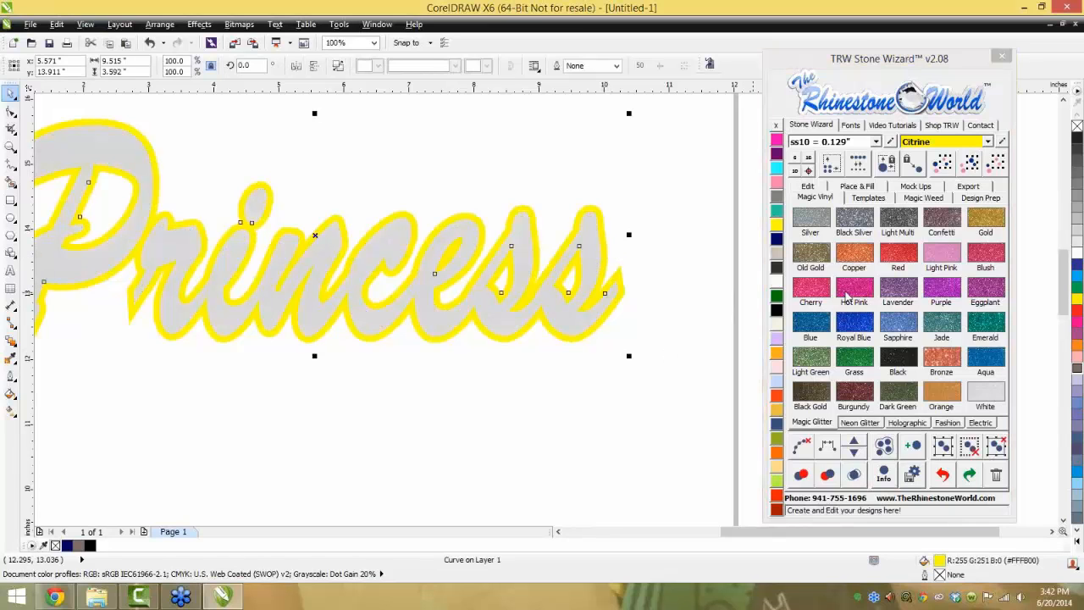
{"action": "left_click", "coordinate": [812, 292]}
{"action": "left_click", "coordinate": [625, 331]}
{"action": "scroll", "coordinate": [625, 331], "scroll_direction": "down", "scroll_amount": 2}
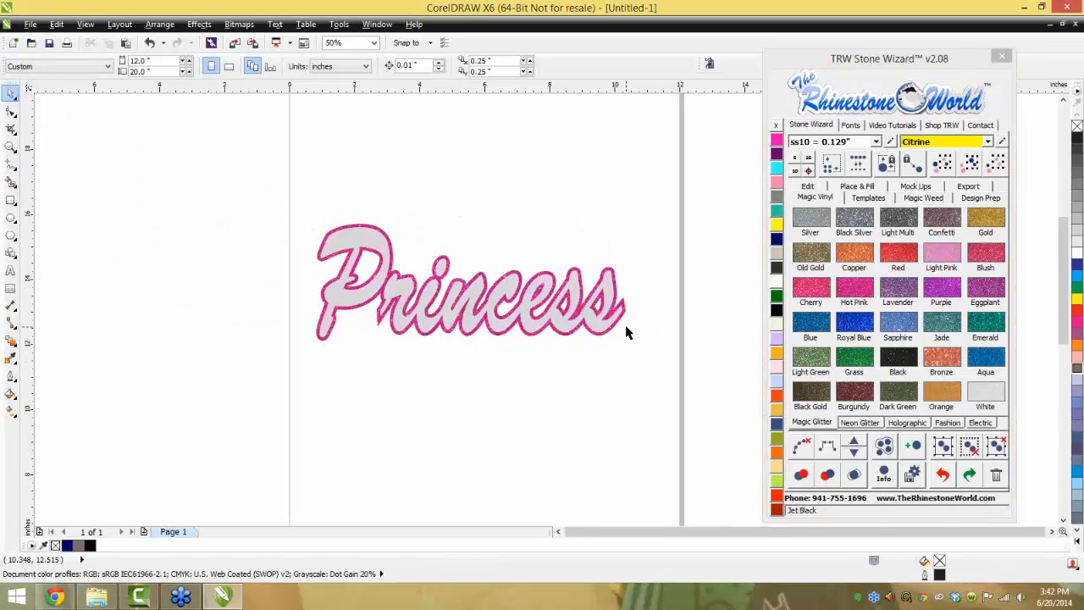
{"action": "scroll", "coordinate": [455, 316], "scroll_direction": "up", "scroll_amount": 4}
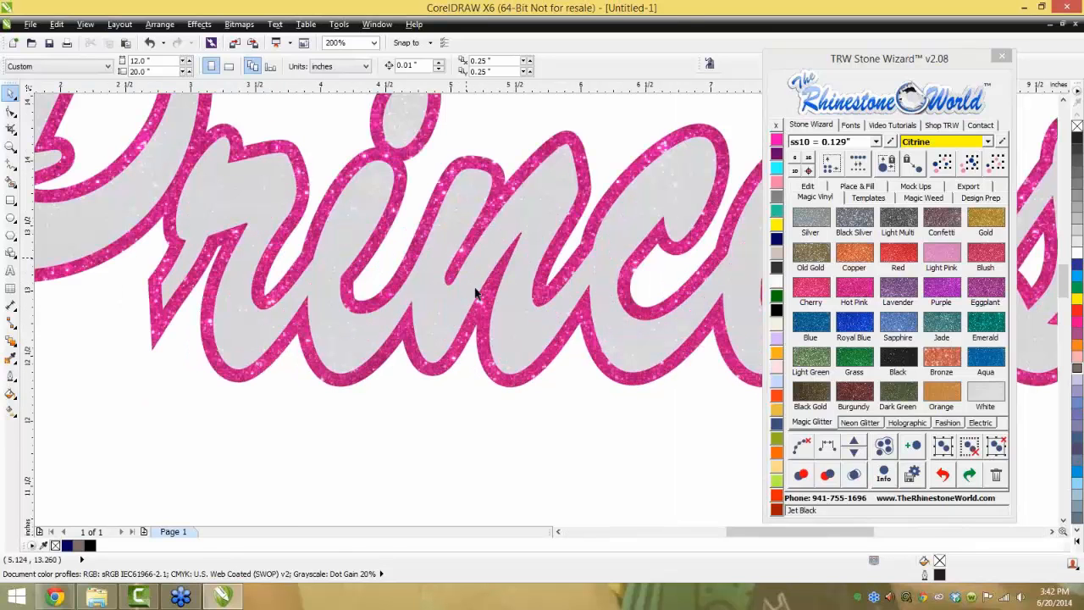
Create a Front and Back women's tank top mockup of the Princess design, and delete the mockup page
{"action": "scroll", "coordinate": [475, 292], "scroll_direction": "down", "scroll_amount": 4}
{"action": "left_click_drag", "start_coordinate": [673, 128], "coordinate": [257, 356]}
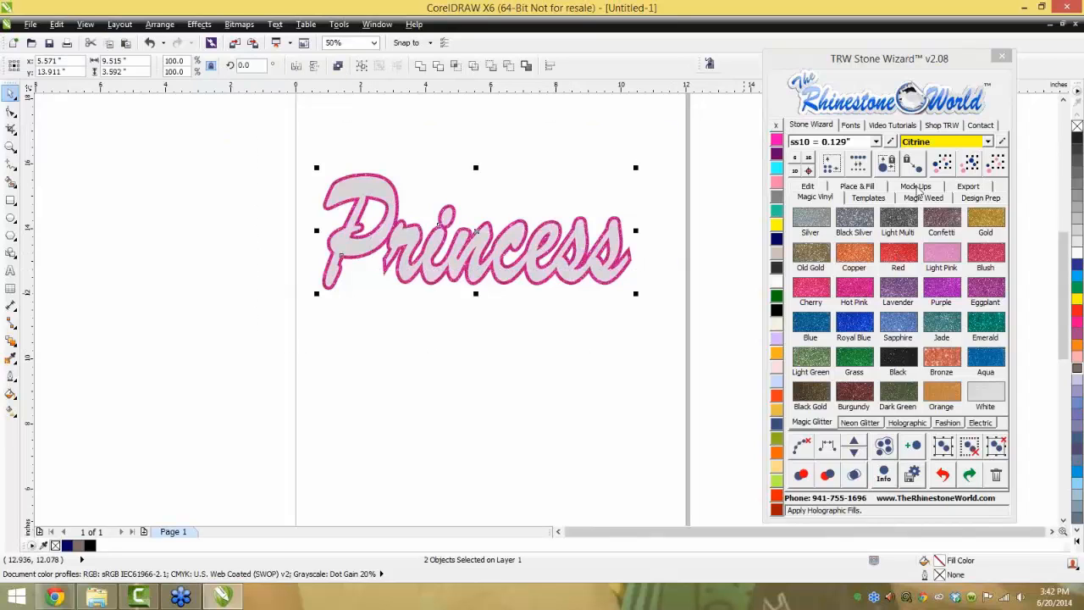
{"action": "left_click", "coordinate": [916, 186]}
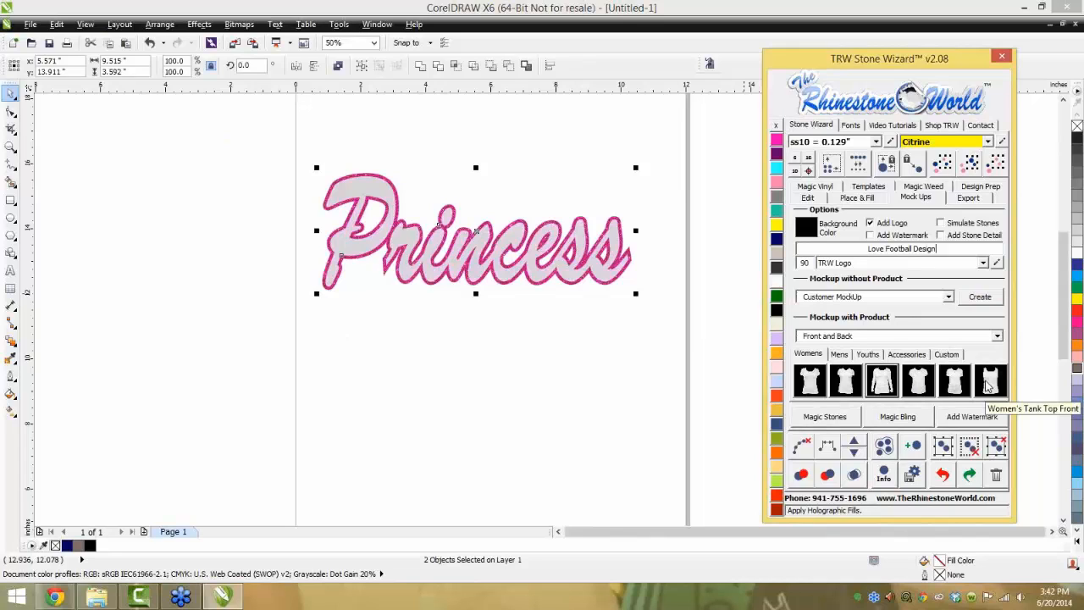
{"action": "left_click", "coordinate": [989, 386]}
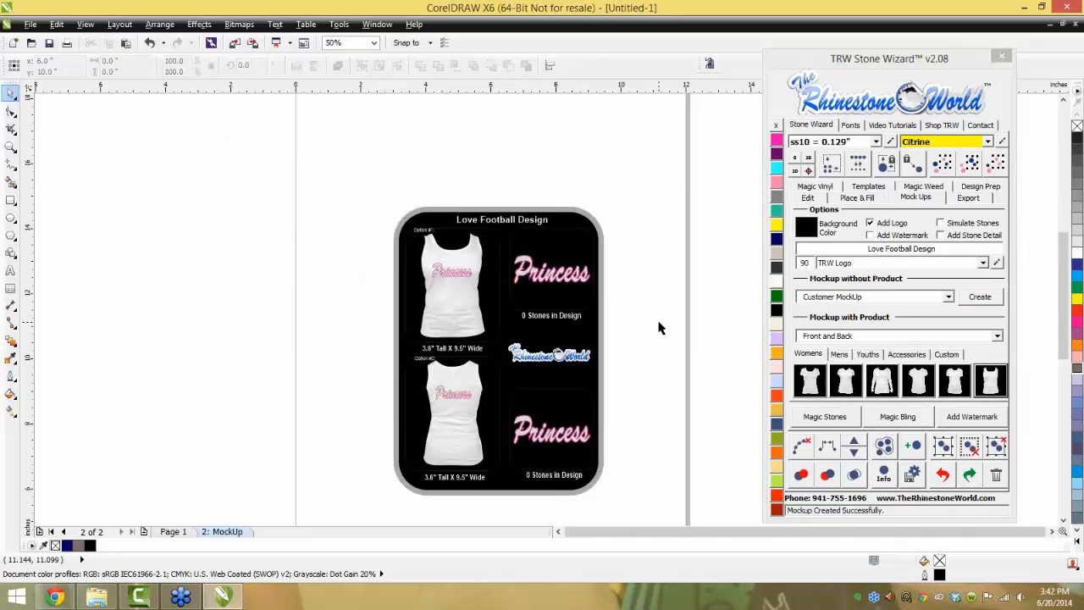
{"action": "right_click", "coordinate": [233, 531]}
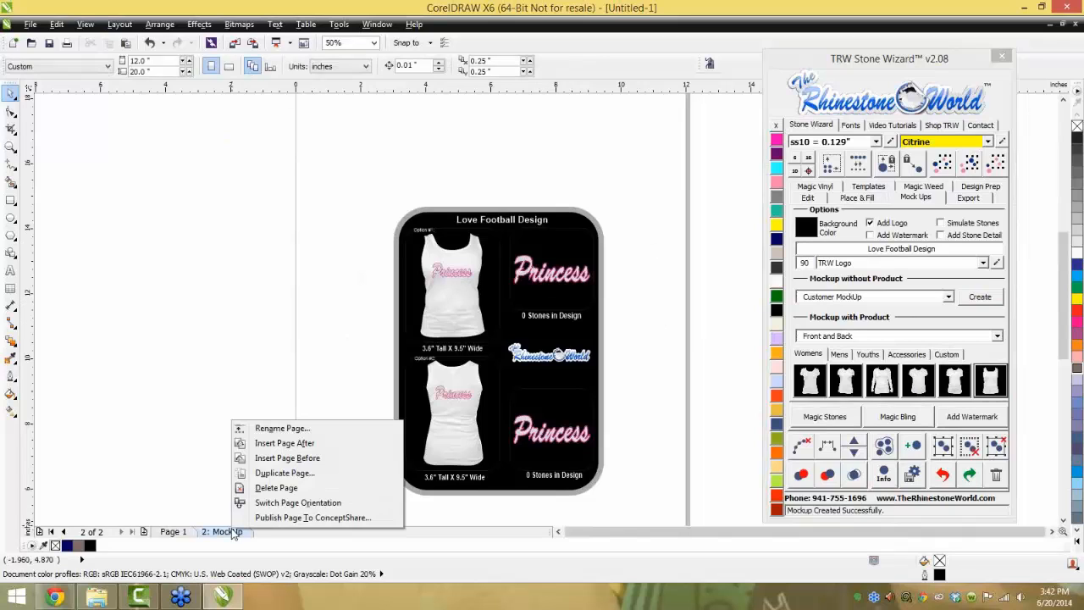
{"action": "left_click", "coordinate": [275, 494]}
Create a mockup of the whole Princess design on the women's tank top front, with the product layout set to Front
{"action": "left_click_drag", "start_coordinate": [294, 130], "coordinate": [711, 370]}
{"action": "left_click", "coordinate": [998, 336]}
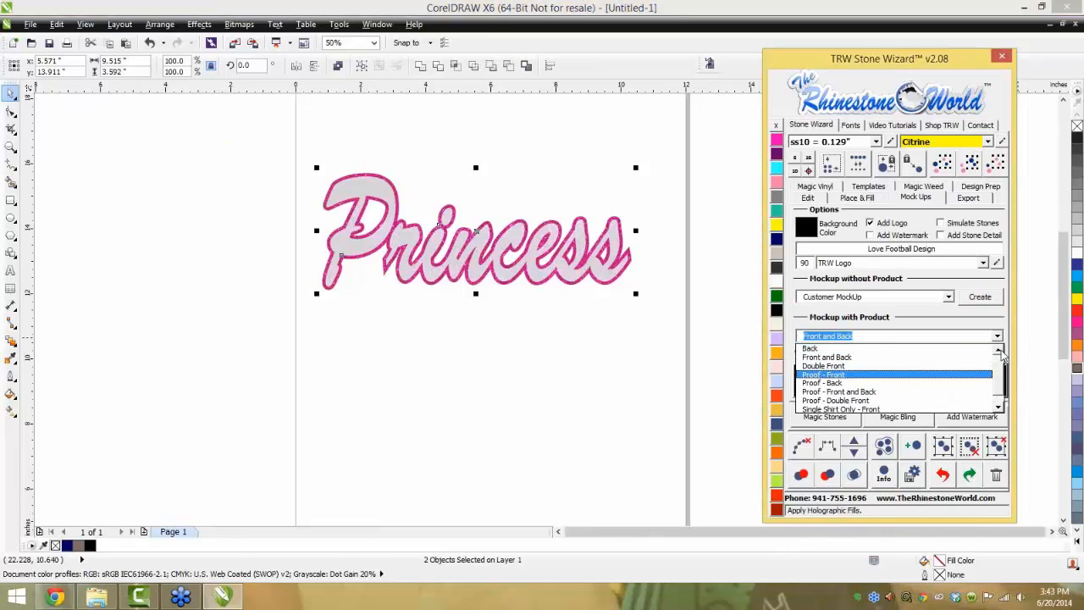
{"action": "left_click", "coordinate": [941, 351]}
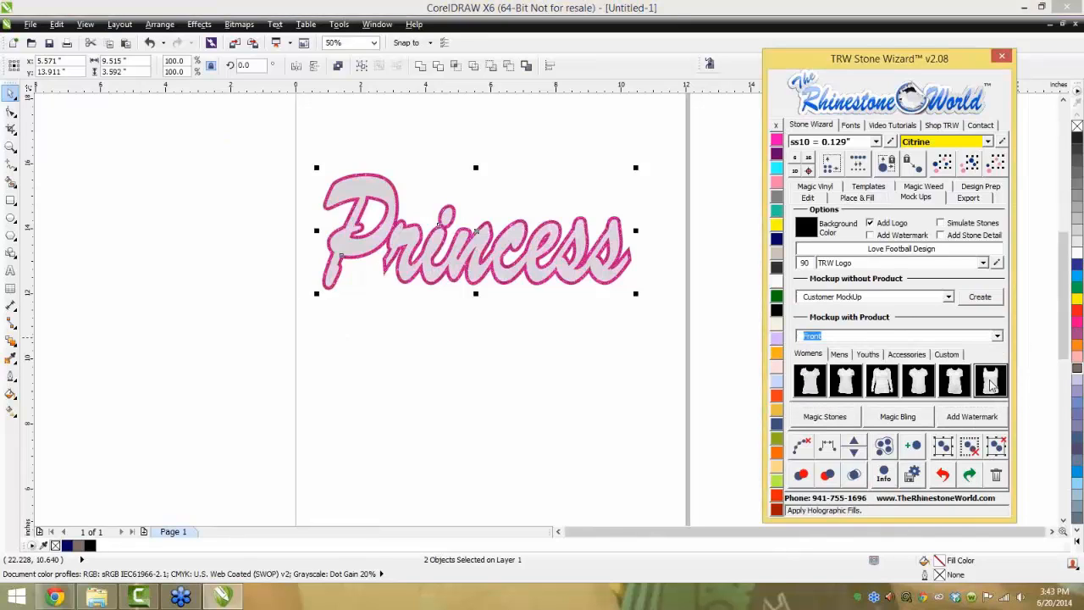
{"action": "left_click", "coordinate": [992, 384]}
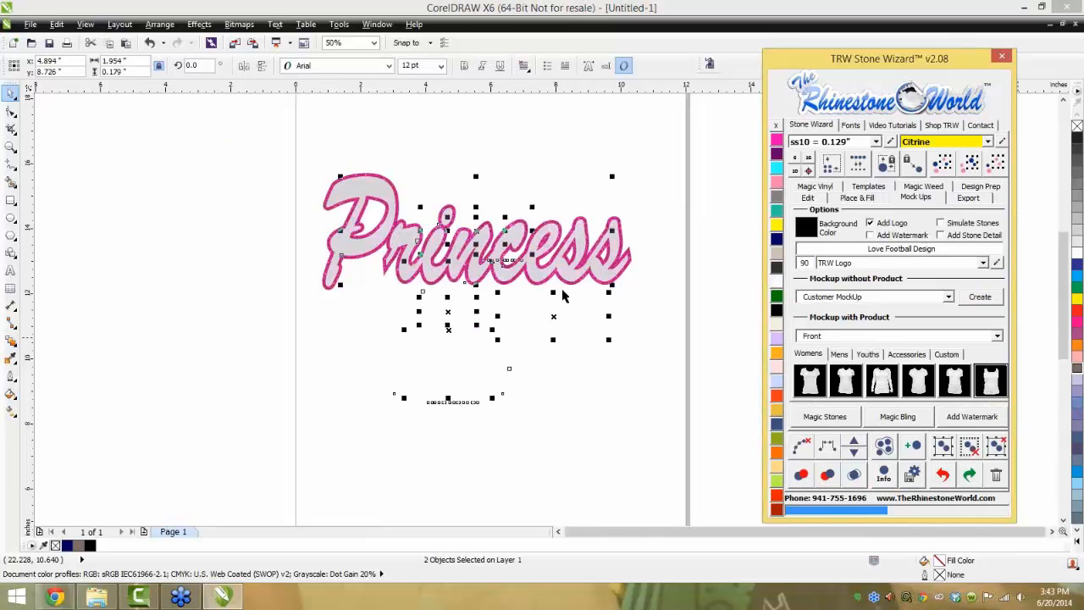
Colour the tank top in the mockup Emerald and check the Princess design on it up close
{"action": "left_click", "coordinate": [777, 296]}
{"action": "scroll", "coordinate": [440, 321], "scroll_direction": "up", "scroll_amount": 2}
{"action": "scroll", "coordinate": [440, 321], "scroll_direction": "up", "scroll_amount": 3}
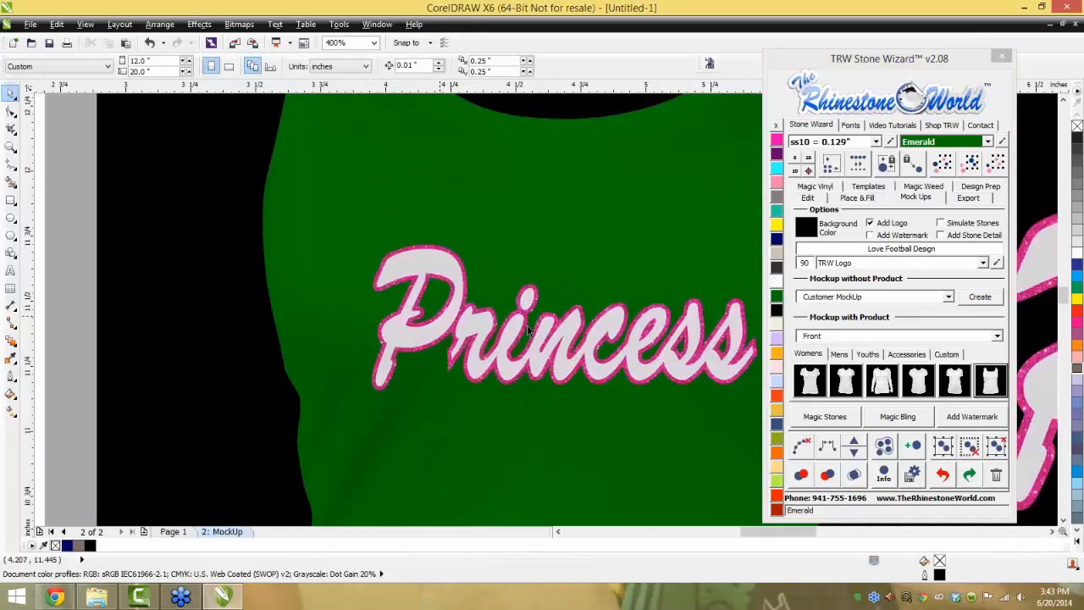
{"action": "scroll", "coordinate": [560, 336], "scroll_direction": "down", "scroll_amount": 3}
Try Citrine and Hot Pink on the mockup's tank top, settle on Light Amethyst, and return to Page 1
{"action": "left_click", "coordinate": [573, 373]}
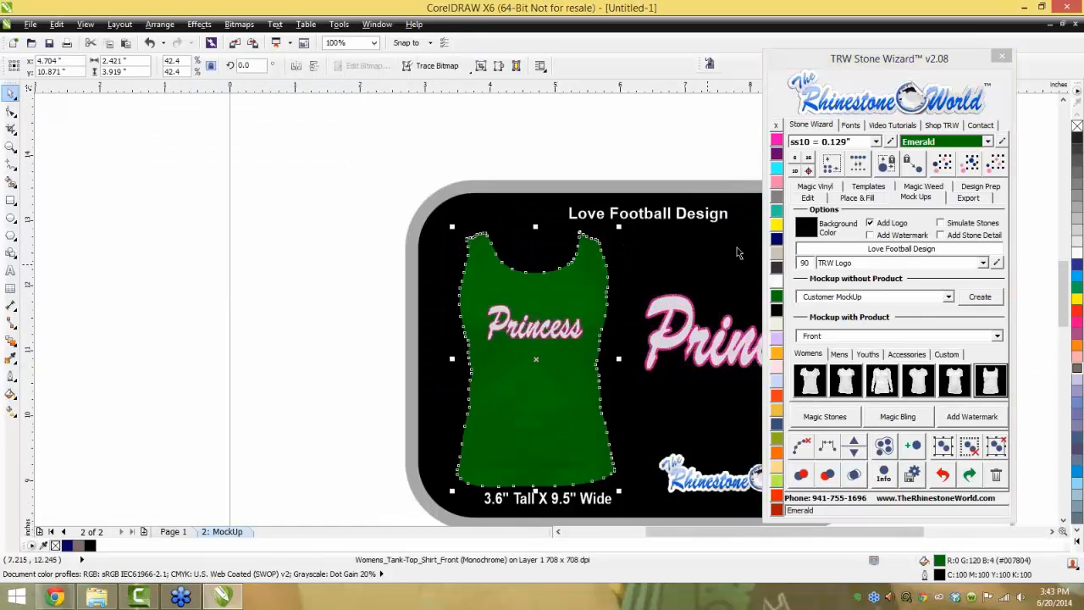
{"action": "left_click", "coordinate": [776, 226]}
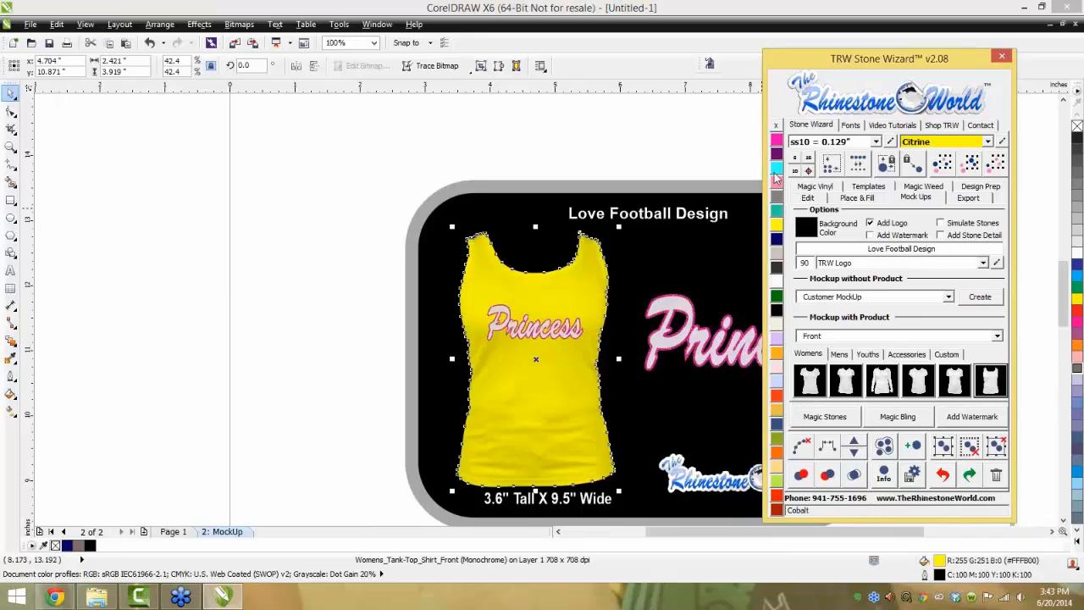
{"action": "left_click", "coordinate": [777, 168]}
{"action": "left_click", "coordinate": [778, 141]}
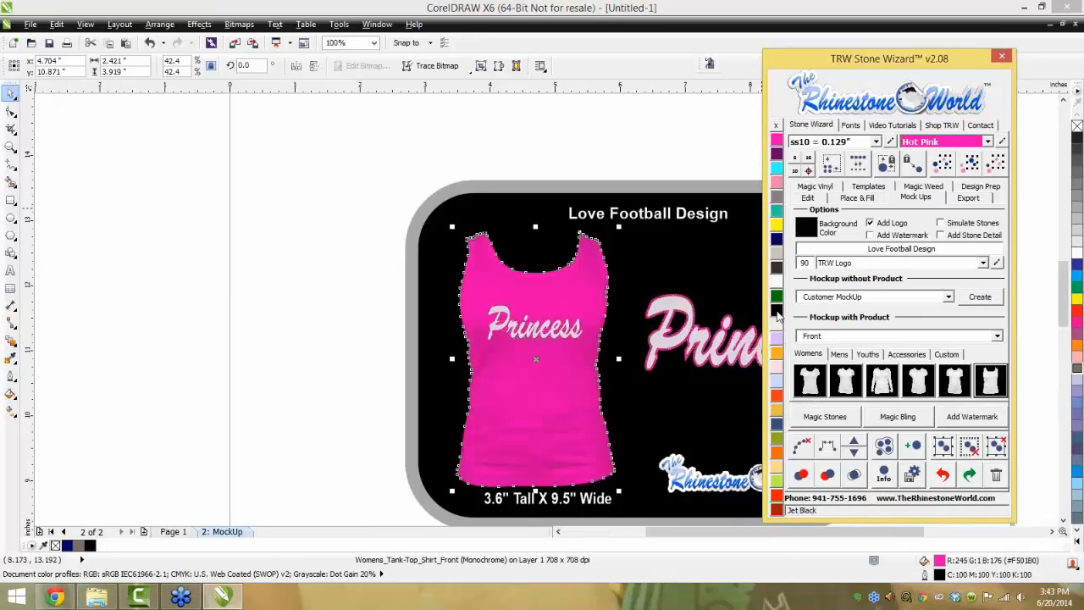
{"action": "left_click", "coordinate": [778, 344]}
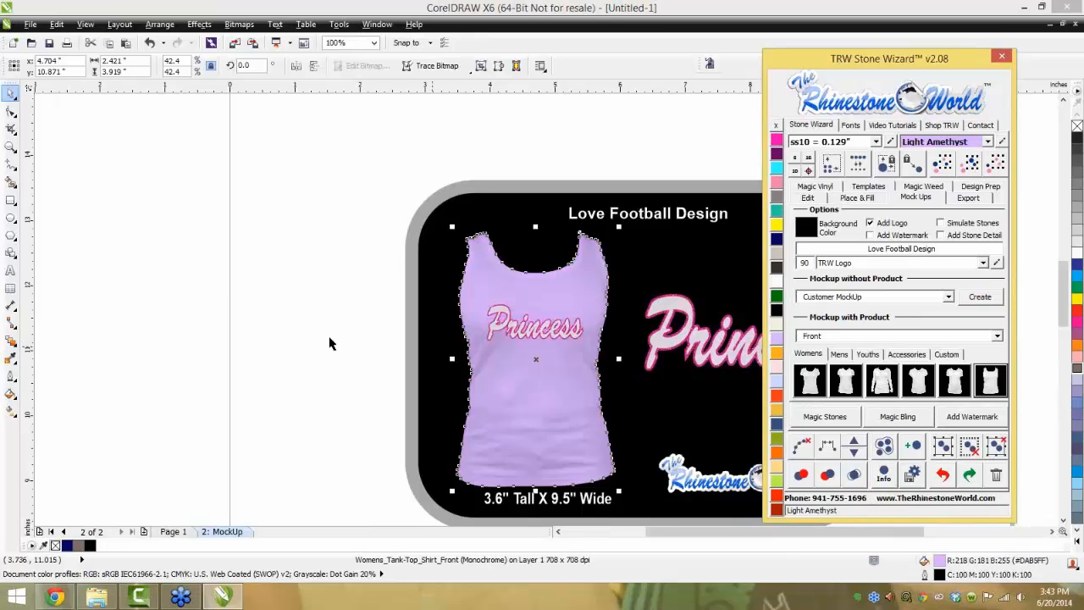
{"action": "left_click", "coordinate": [218, 294]}
{"action": "scroll", "coordinate": [219, 291], "scroll_direction": "down", "scroll_amount": 2}
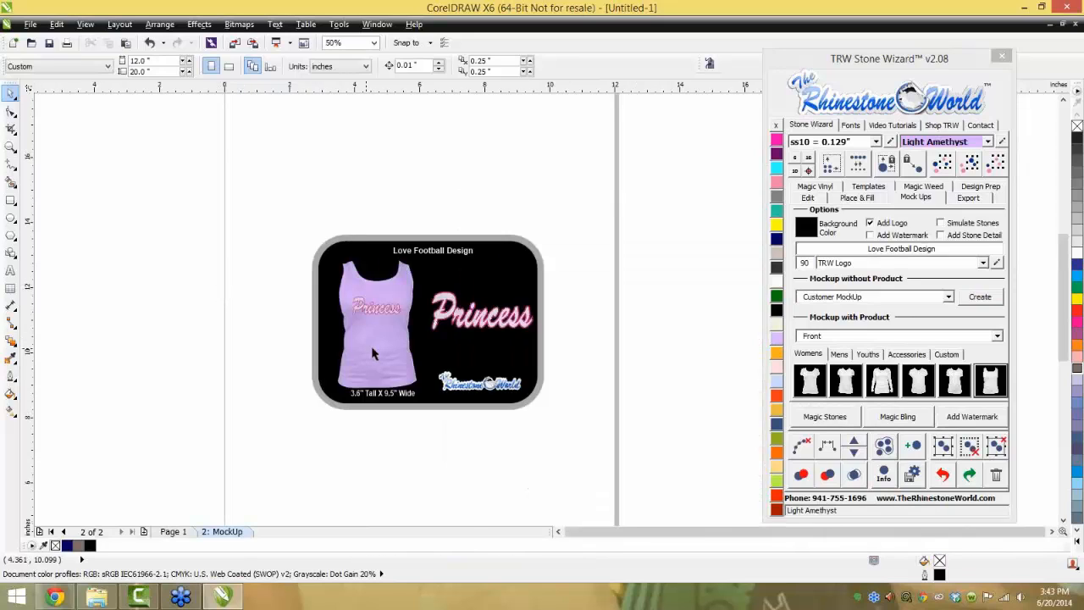
{"action": "left_click", "coordinate": [183, 532]}
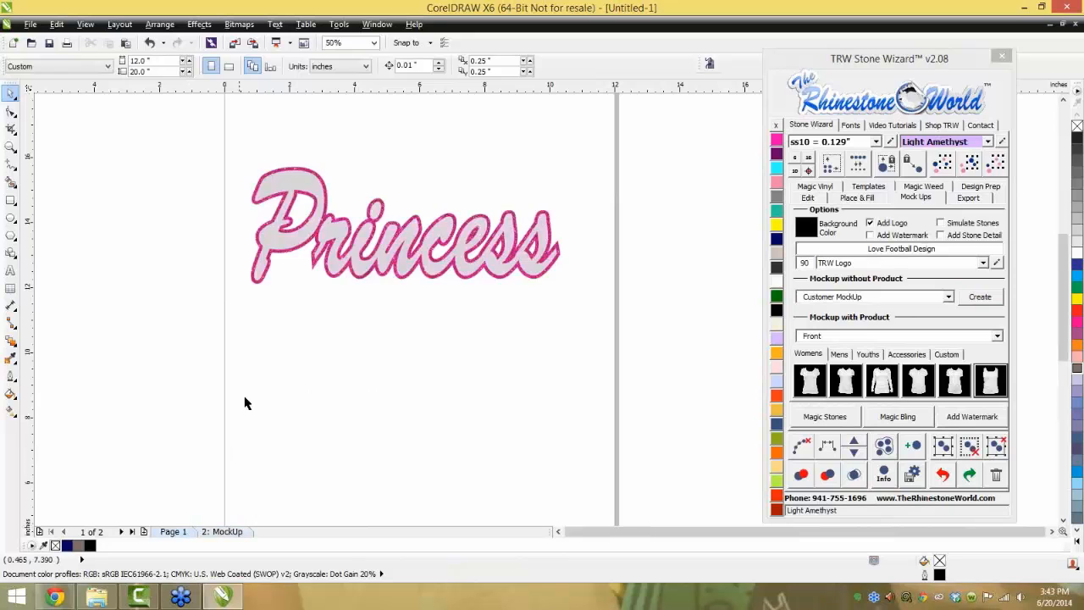
Try shifting the white glitter Princess lettering relative to its pink outline, and undo the move
{"action": "scroll", "coordinate": [363, 252], "scroll_direction": "up", "scroll_amount": 3}
{"action": "left_click", "coordinate": [419, 290]}
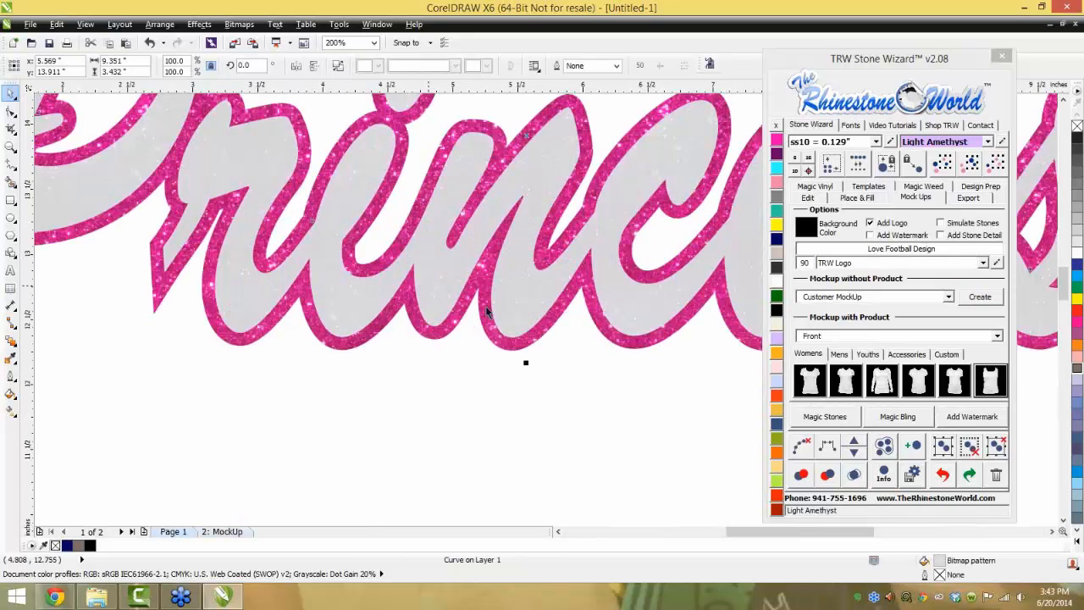
{"action": "scroll", "coordinate": [497, 303], "scroll_direction": "down", "scroll_amount": 2}
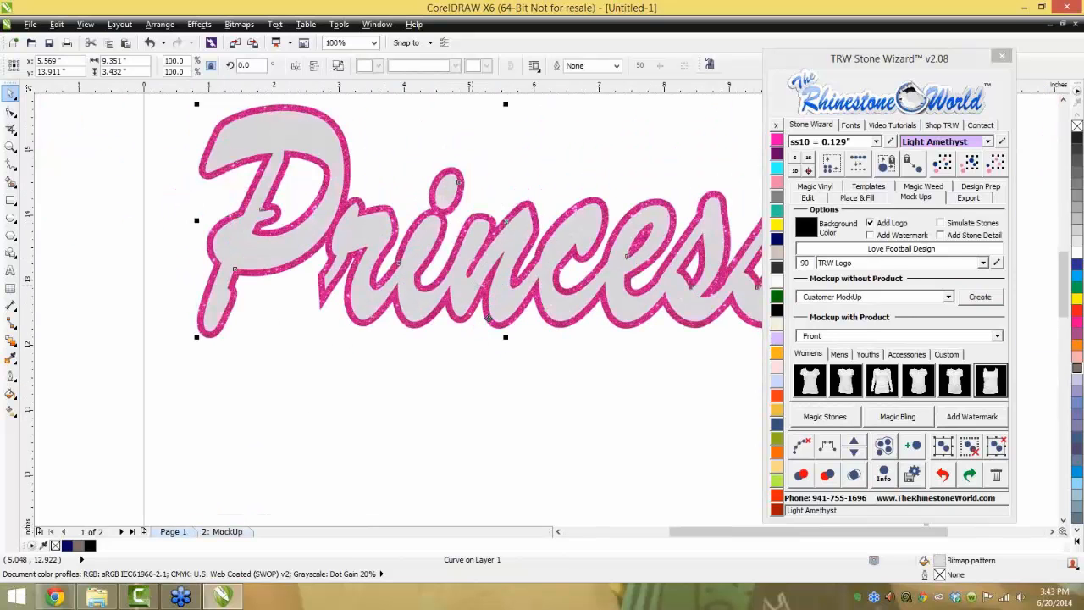
{"action": "left_click_drag", "start_coordinate": [477, 286], "coordinate": [489, 317]}
{"action": "key", "text": "ctrl+z"}
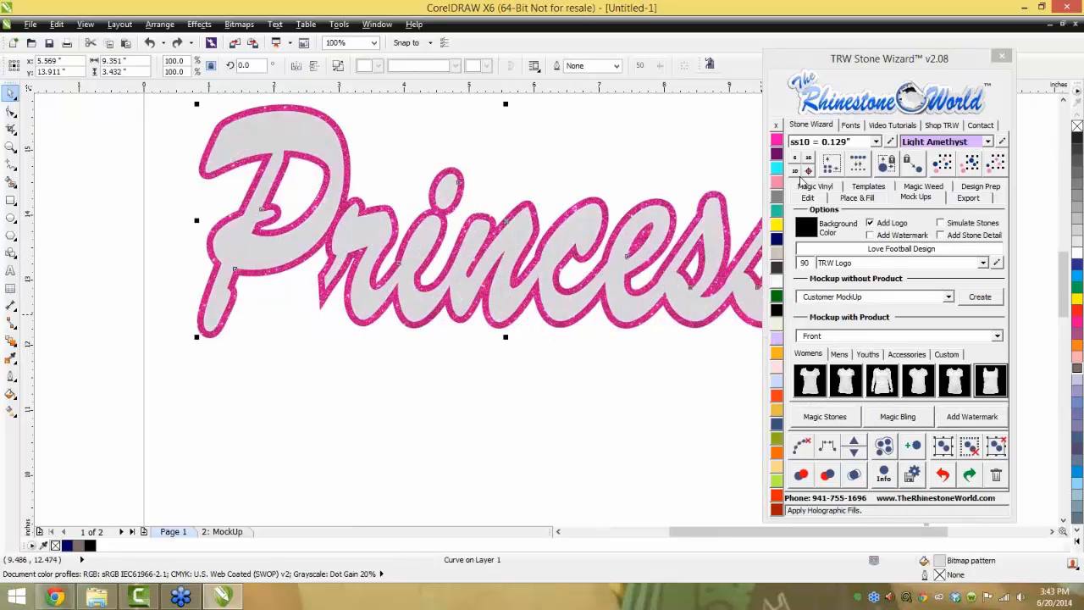
Send the white glitter Princess lettering to the back, behind its pink outline, and check the last letters up close
{"action": "left_click", "coordinate": [809, 198]}
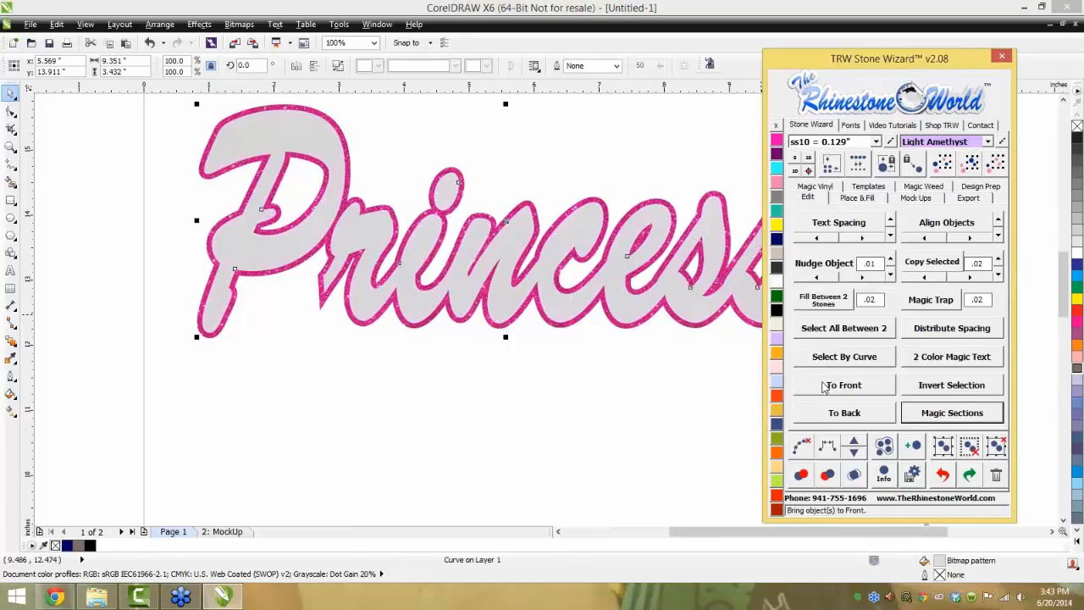
{"action": "left_click", "coordinate": [595, 373]}
{"action": "scroll", "coordinate": [446, 307], "scroll_direction": "down", "scroll_amount": 2}
{"action": "scroll", "coordinate": [596, 273], "scroll_direction": "up", "scroll_amount": 2}
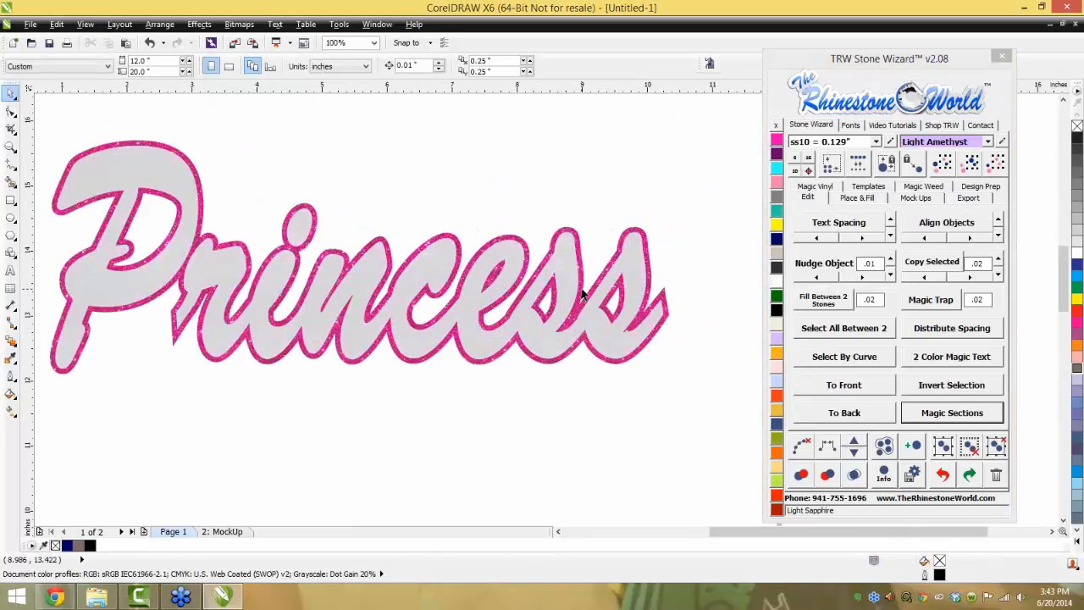
{"action": "left_click", "coordinate": [570, 258]}
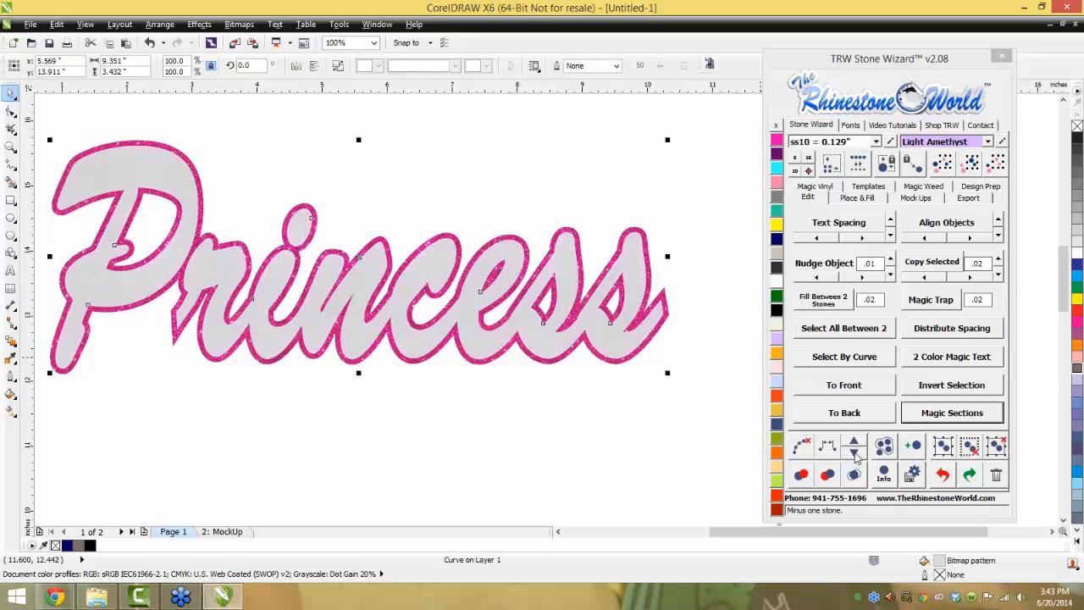
{"action": "left_click", "coordinate": [833, 417]}
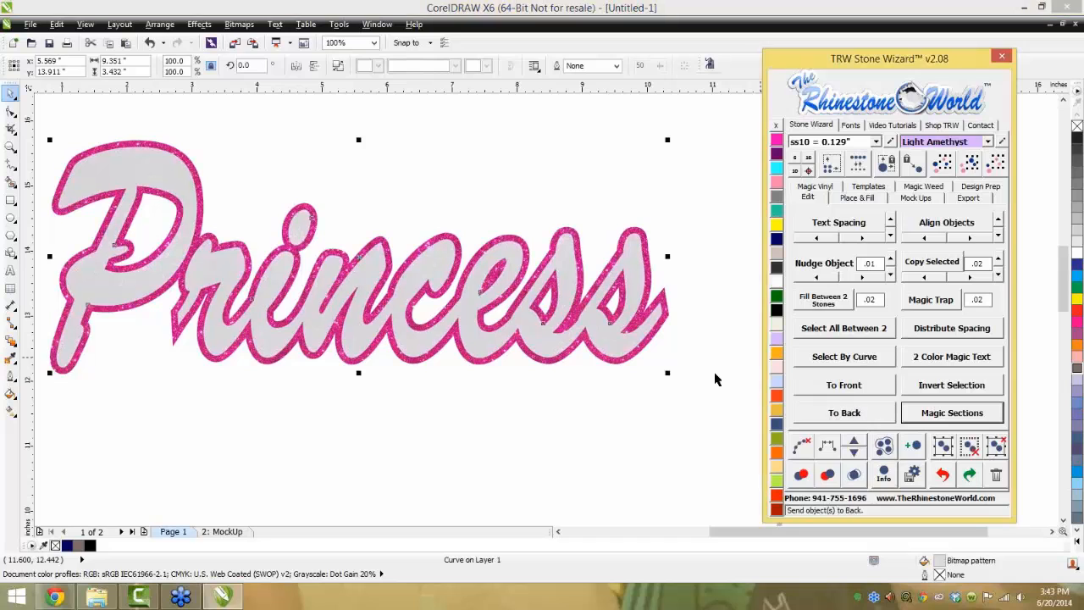
{"action": "left_click", "coordinate": [706, 372]}
{"action": "scroll", "coordinate": [638, 273], "scroll_direction": "up", "scroll_amount": 2}
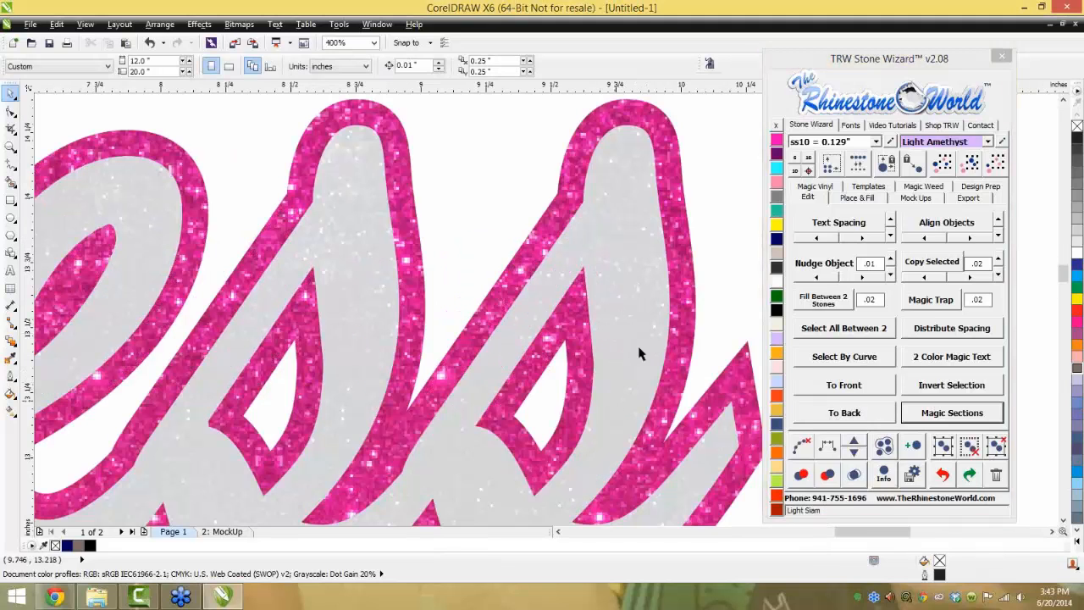
{"action": "scroll", "coordinate": [663, 274], "scroll_direction": "down", "scroll_amount": 1}
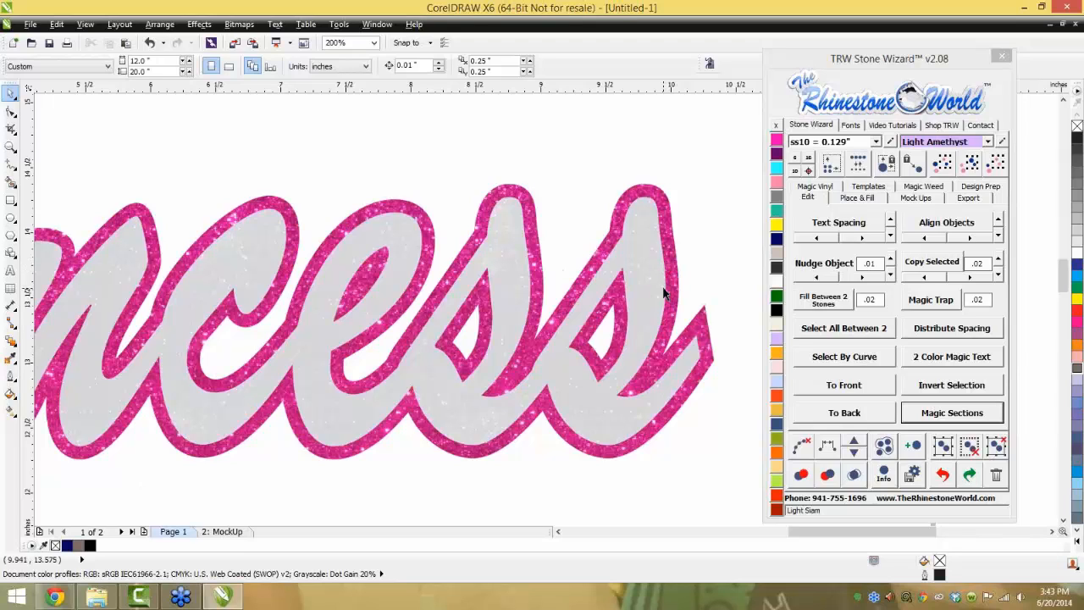
{"action": "scroll", "coordinate": [664, 292], "scroll_direction": "down", "scroll_amount": 1}
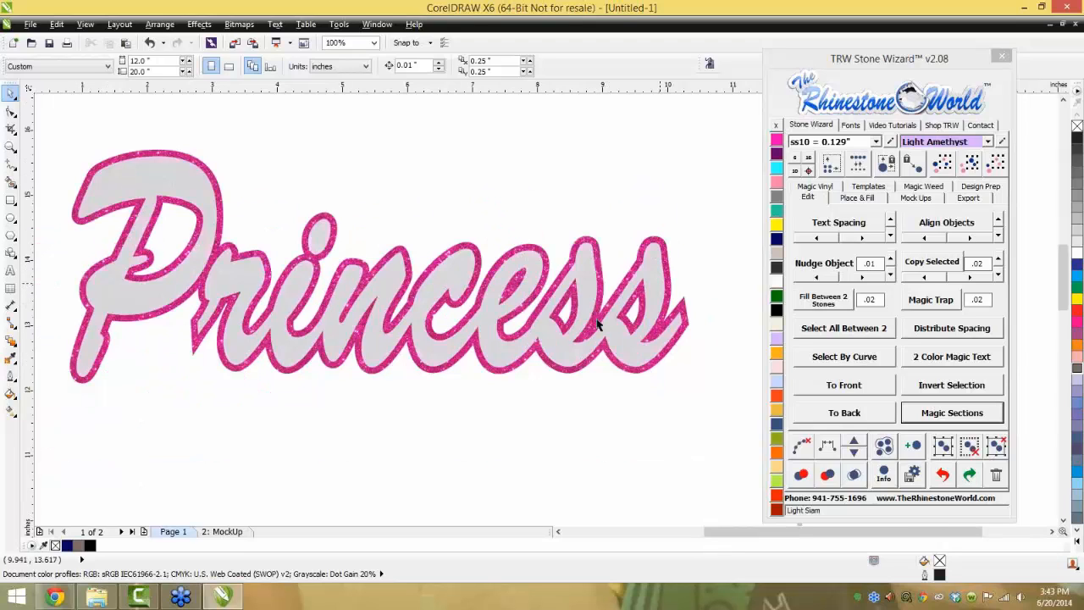
Delete the Princess lettering and its outline from Page 1
{"action": "scroll", "coordinate": [593, 404], "scroll_direction": "down", "scroll_amount": 1}
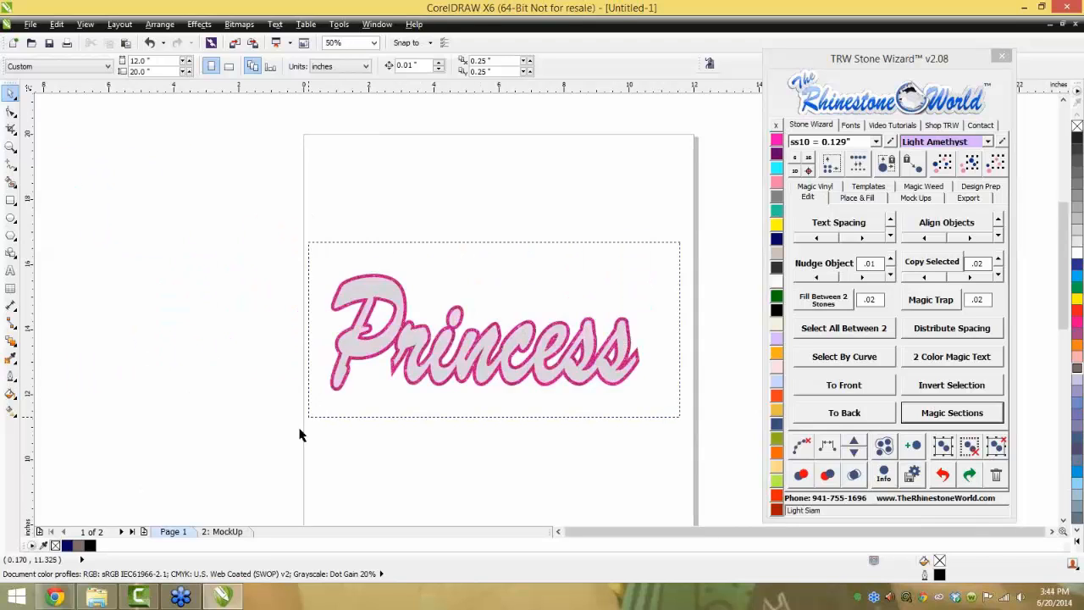
{"action": "left_click_drag", "start_coordinate": [299, 434], "coordinate": [297, 432]}
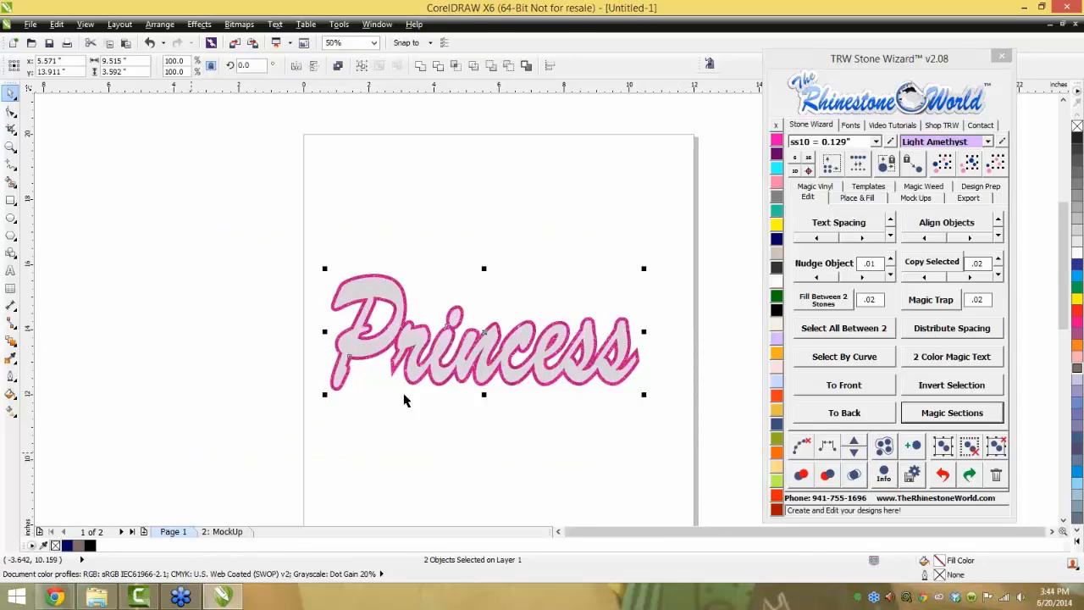
{"action": "key", "text": "Delete"}
Bring up the Place & Fill options and the preset shape tools for drawing on the empty page
{"action": "left_click", "coordinate": [850, 198]}
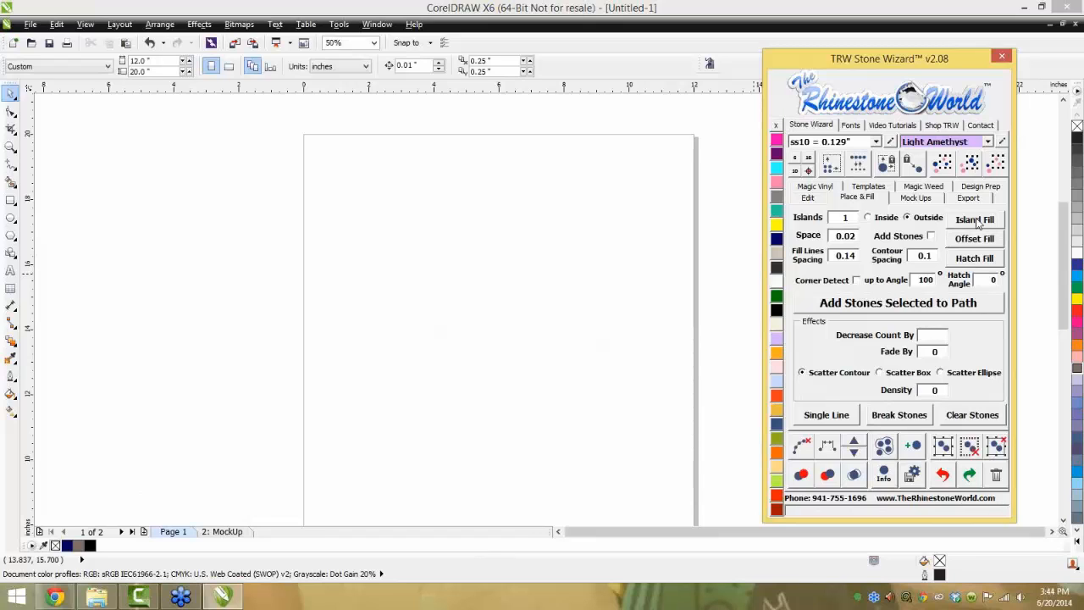
{"action": "left_click", "coordinate": [579, 337]}
{"action": "scroll", "coordinate": [604, 297], "scroll_direction": "down", "scroll_amount": 2}
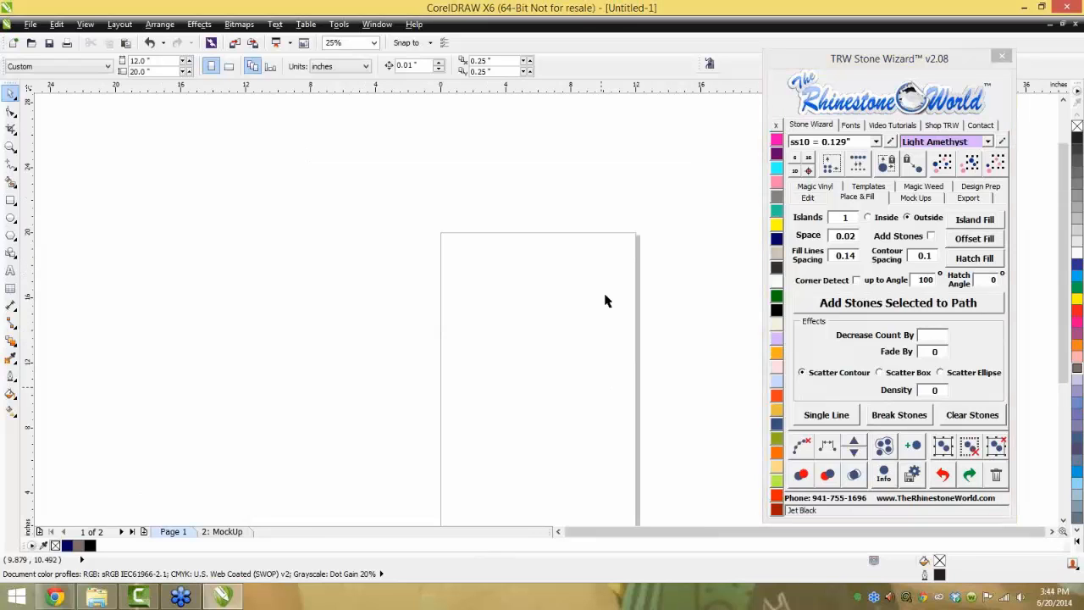
{"action": "scroll", "coordinate": [605, 379], "scroll_direction": "up", "scroll_amount": 1}
{"action": "scroll", "coordinate": [610, 375], "scroll_direction": "up", "scroll_amount": 1}
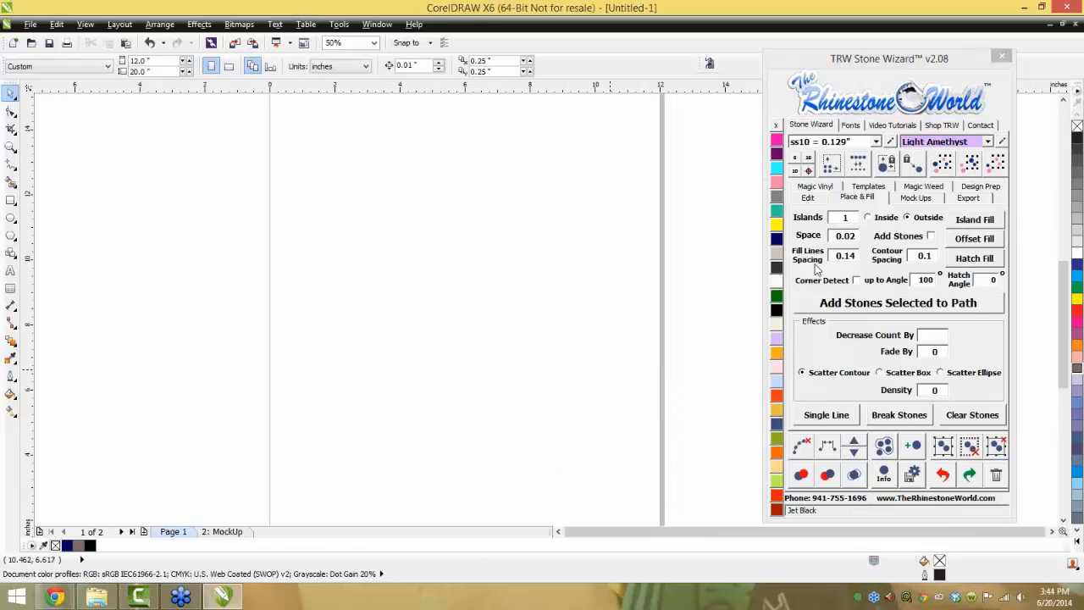
{"action": "left_click", "coordinate": [10, 253]}
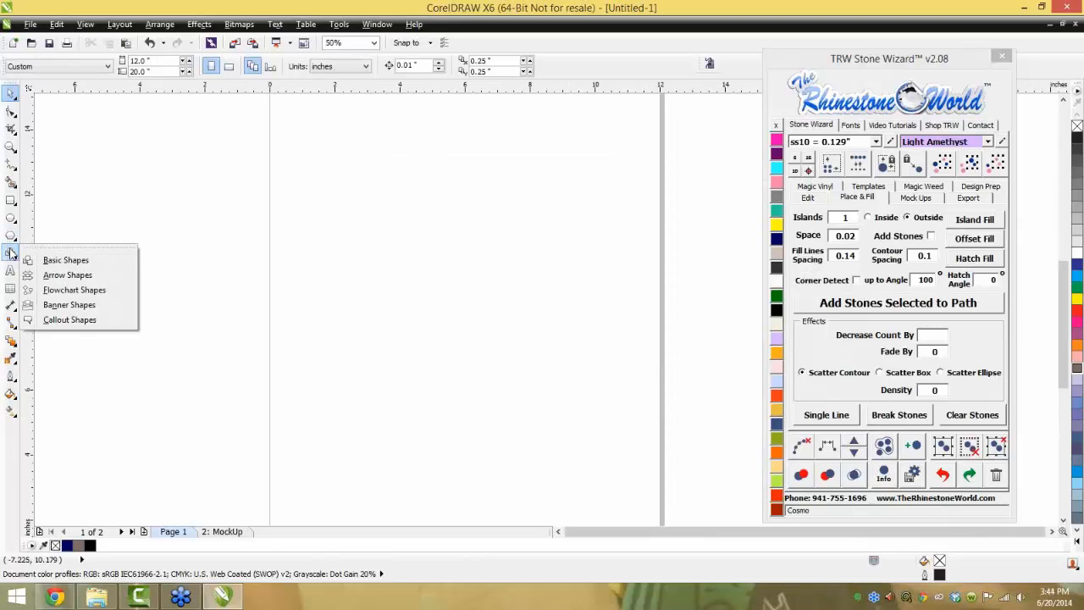
Draw a basic heart shape about 5.44 inches wide and 4.83 inches tall near the middle of the page
{"action": "left_click", "coordinate": [54, 266]}
{"action": "left_click", "coordinate": [338, 66]}
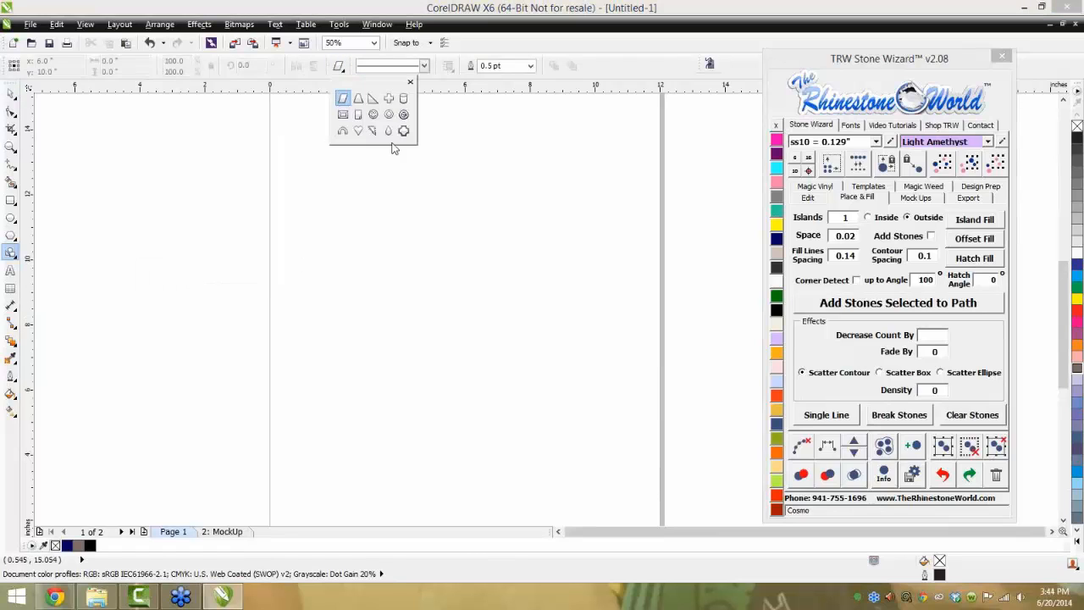
{"action": "left_click", "coordinate": [358, 132]}
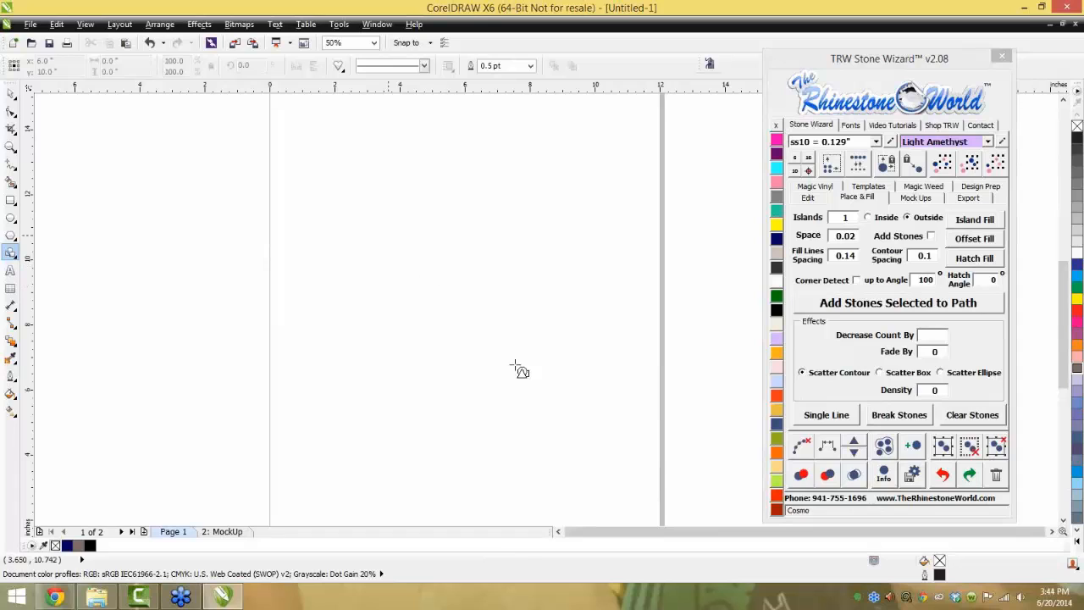
{"action": "left_click_drag", "start_coordinate": [514, 365], "coordinate": [570, 398]}
{"action": "key", "text": "space"}
{"action": "left_click_drag", "start_coordinate": [528, 310], "coordinate": [530, 313]}
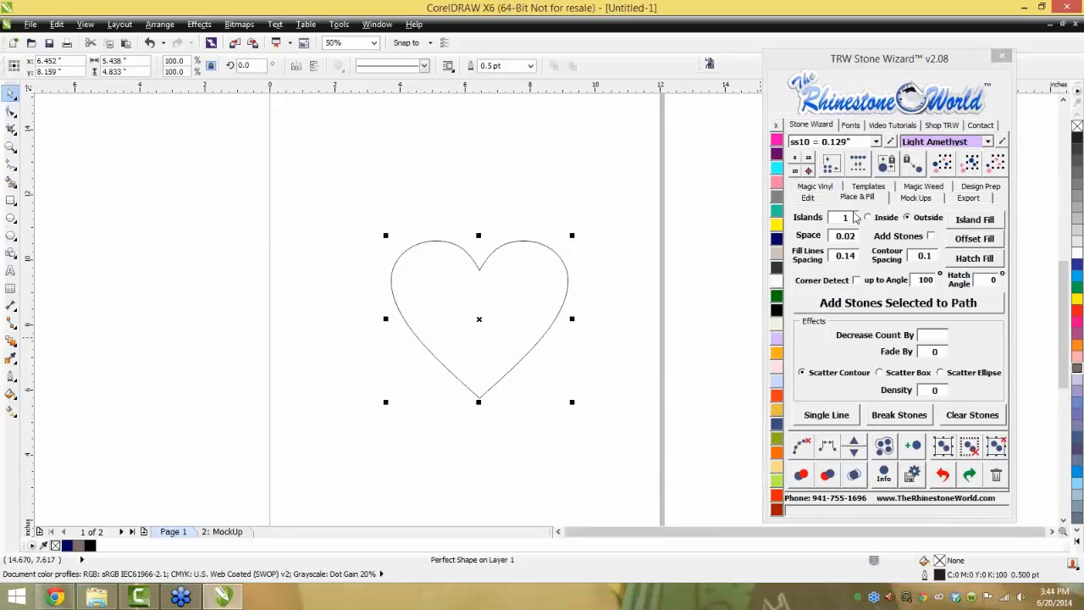
Island-fill outside the heart with 11 islands, stones added, Decrease Count By set to 10 and Fade By set to 0.02
{"action": "left_click", "coordinate": [811, 216]}
{"action": "type", "text": "1"}
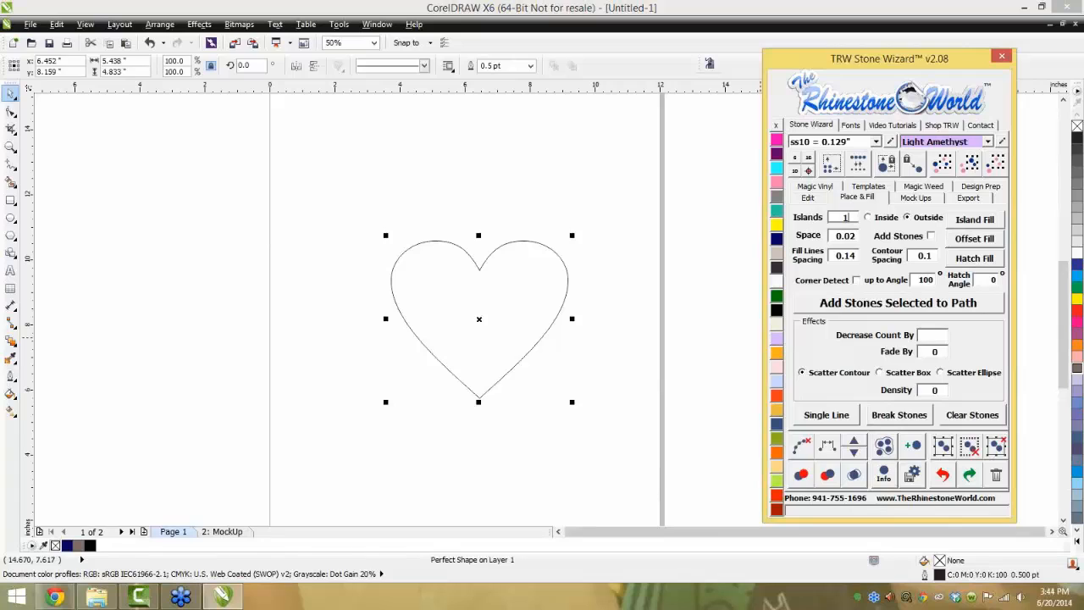
{"action": "left_click", "coordinate": [931, 237]}
{"action": "left_click", "coordinate": [939, 336]}
{"action": "double_click", "coordinate": [940, 351]}
{"action": "type", "text": "0.02"}
{"action": "left_click", "coordinate": [968, 222]}
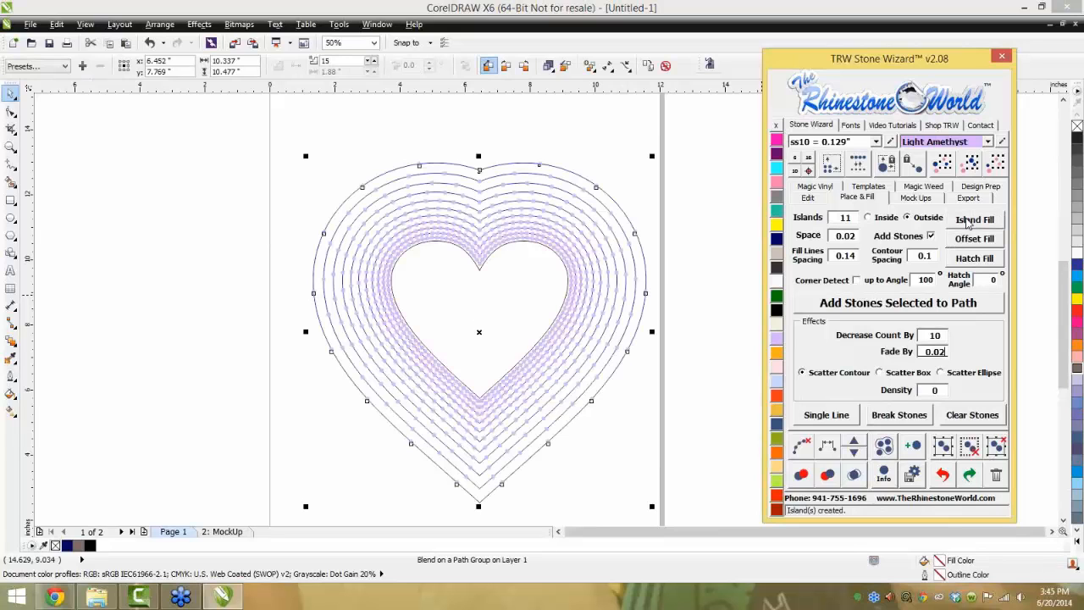
Clear the island paths around the first heart design, leaving the rhinestones and the heart outline
{"action": "scroll", "coordinate": [680, 250], "scroll_direction": "down", "scroll_amount": 1}
{"action": "left_click_drag", "start_coordinate": [693, 172], "coordinate": [465, 388]}
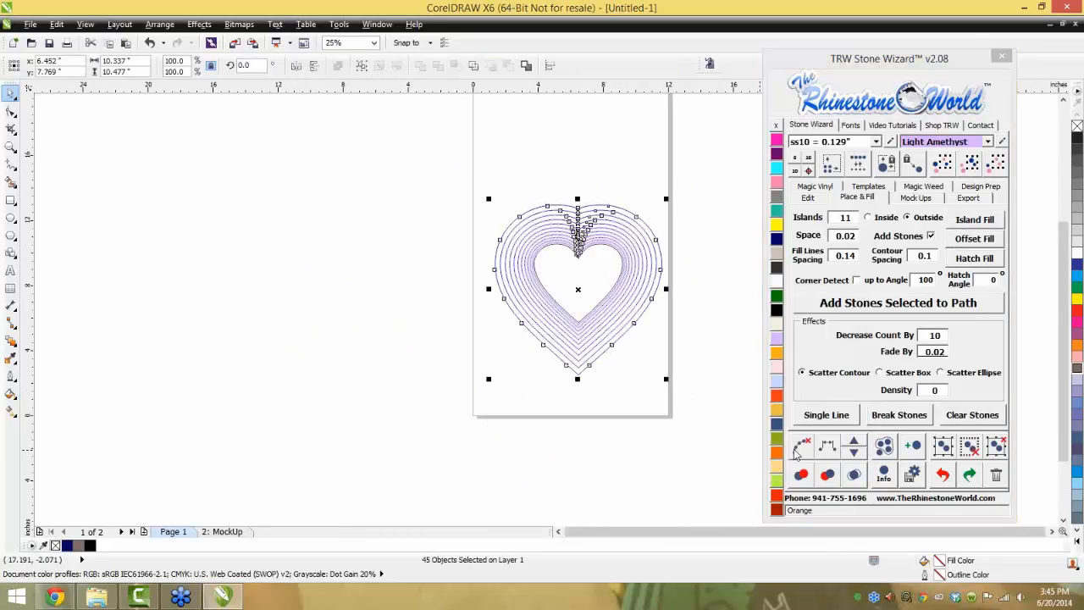
{"action": "left_click", "coordinate": [801, 446]}
{"action": "left_click", "coordinate": [705, 355]}
{"action": "scroll", "coordinate": [625, 261], "scroll_direction": "up", "scroll_amount": 1}
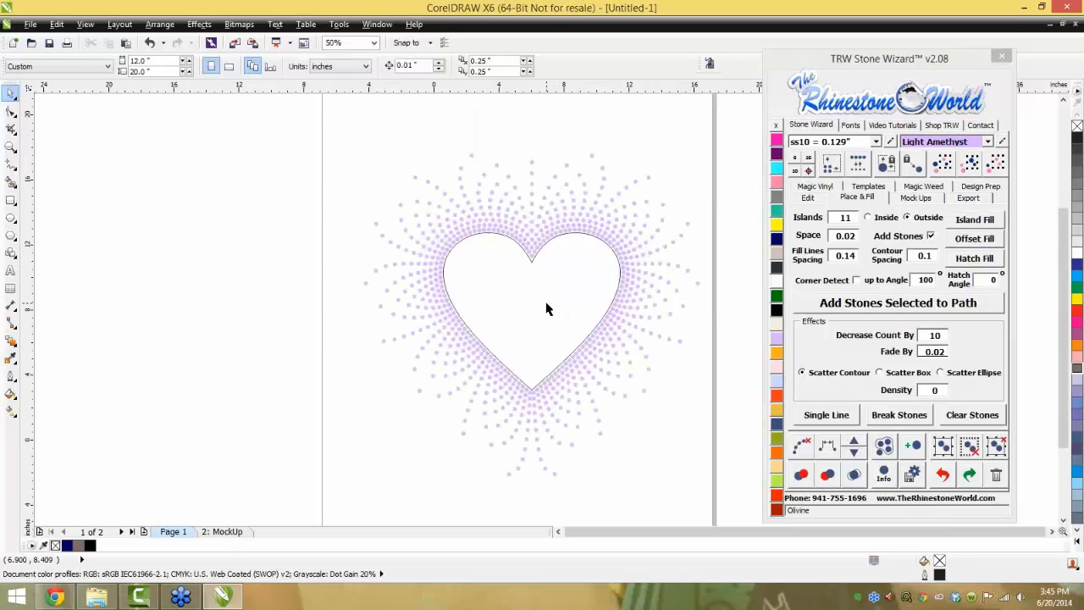
Place a copy of the heart outline left of the page and island-fill it with Decrease Count By set to 6
{"action": "scroll", "coordinate": [550, 307], "scroll_direction": "down", "scroll_amount": 1}
{"action": "left_click_drag", "start_coordinate": [556, 303], "coordinate": [357, 312]}
{"action": "double_click", "coordinate": [943, 335]}
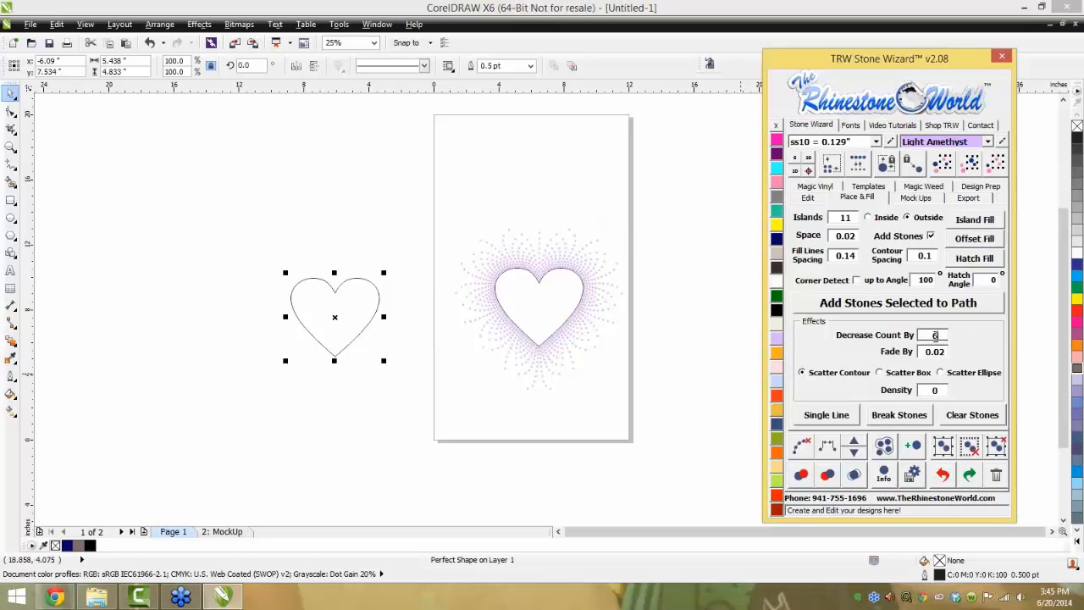
{"action": "left_click", "coordinate": [960, 220]}
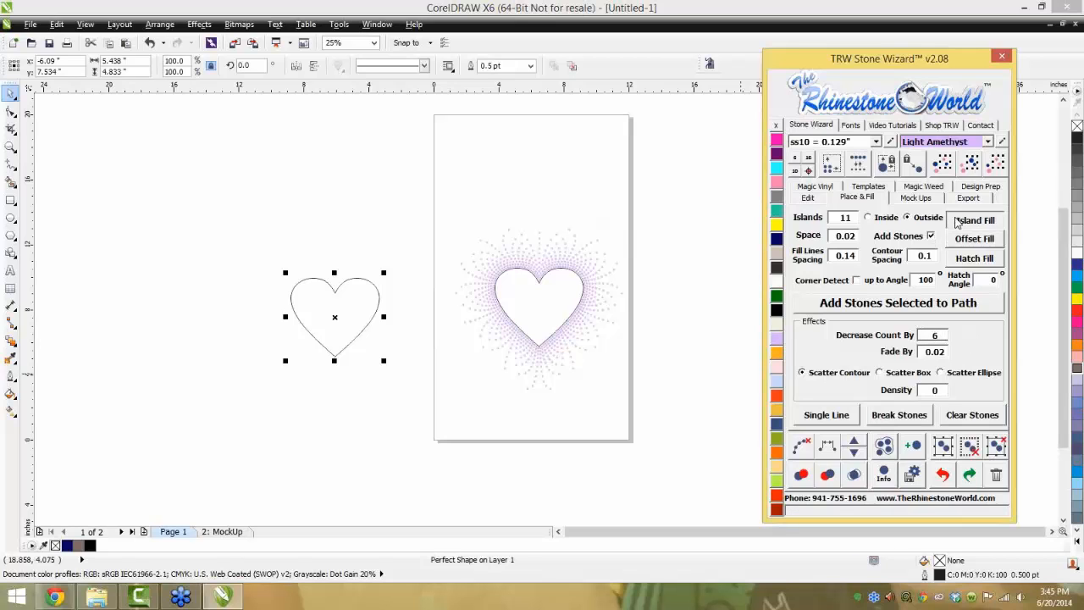
Clear the island paths from the second heart design beside the page
{"action": "left_click_drag", "start_coordinate": [165, 198], "coordinate": [455, 455]}
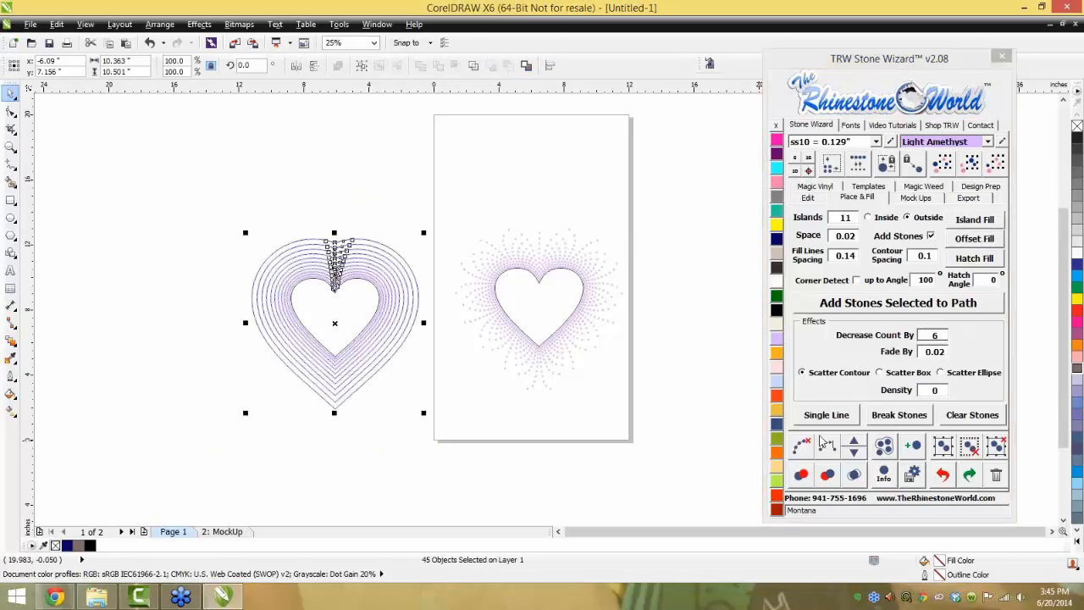
{"action": "left_click", "coordinate": [803, 447]}
{"action": "left_click", "coordinate": [649, 200]}
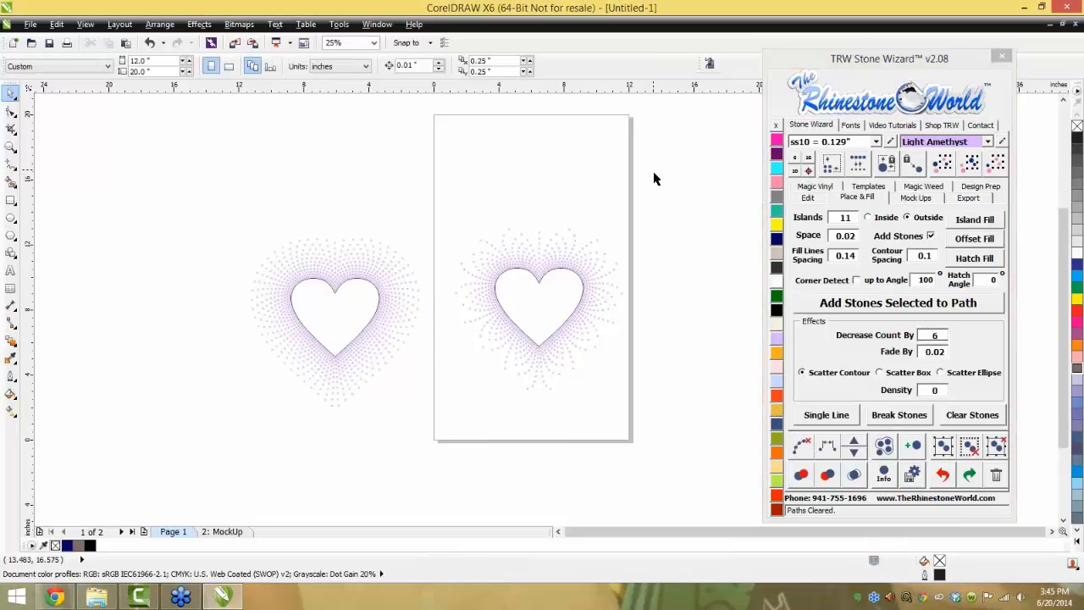
Select every Light Amethyst stone in both heart designs and recolor them Amethyst
{"action": "left_click", "coordinate": [371, 260]}
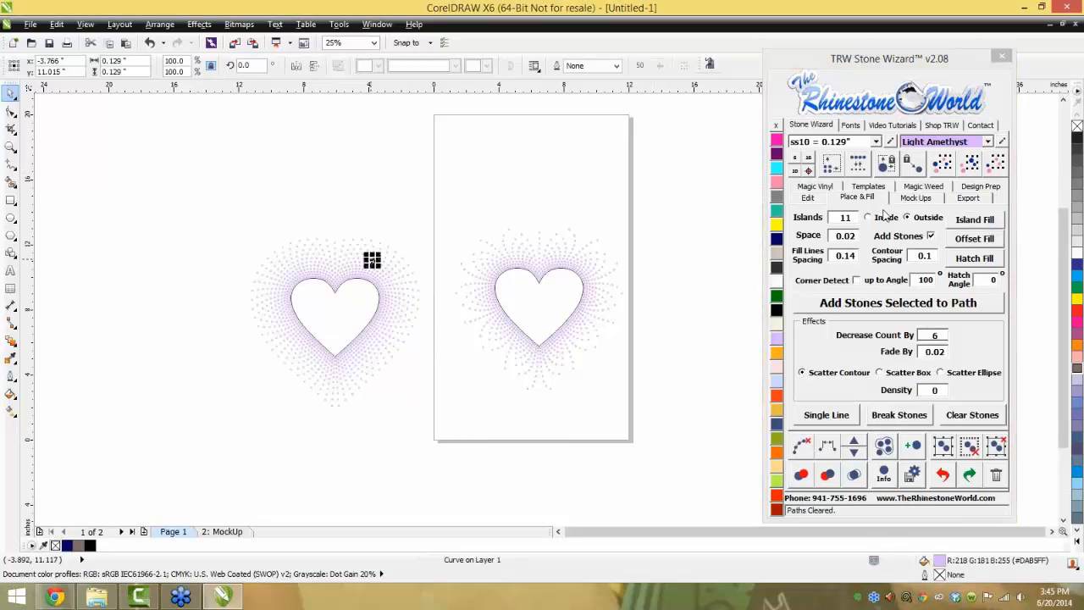
{"action": "left_click", "coordinate": [967, 166]}
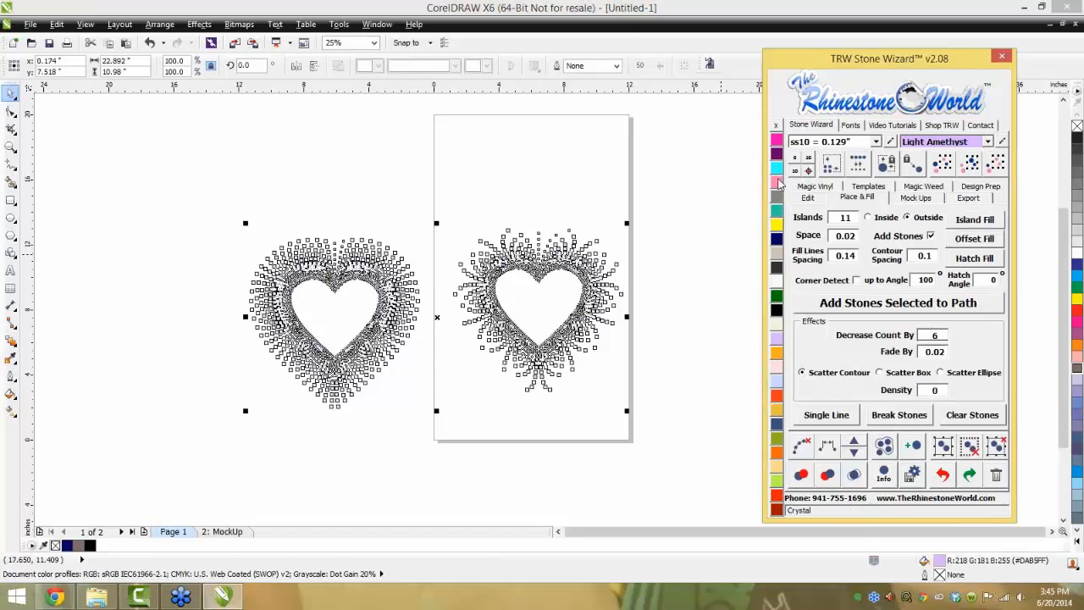
{"action": "left_click", "coordinate": [695, 200]}
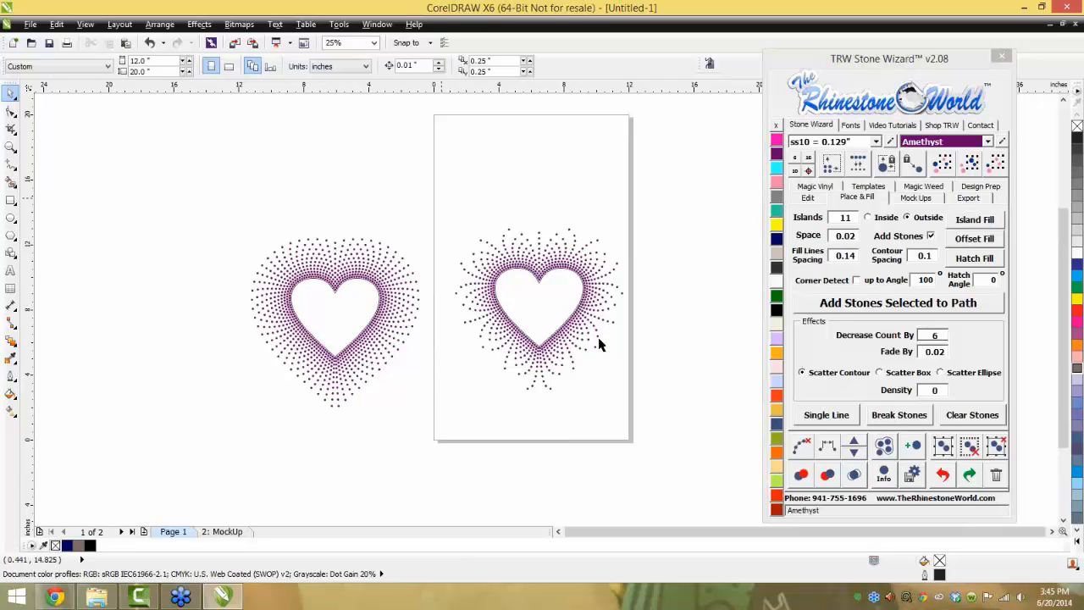
Delete the heart design on the page and move the denser design from beside the page into its place
{"action": "left_click_drag", "start_coordinate": [441, 200], "coordinate": [661, 414]}
{"action": "key", "text": "Delete"}
{"action": "left_click_drag", "start_coordinate": [498, 166], "coordinate": [190, 481]}
{"action": "left_click_drag", "start_coordinate": [322, 320], "coordinate": [516, 266]}
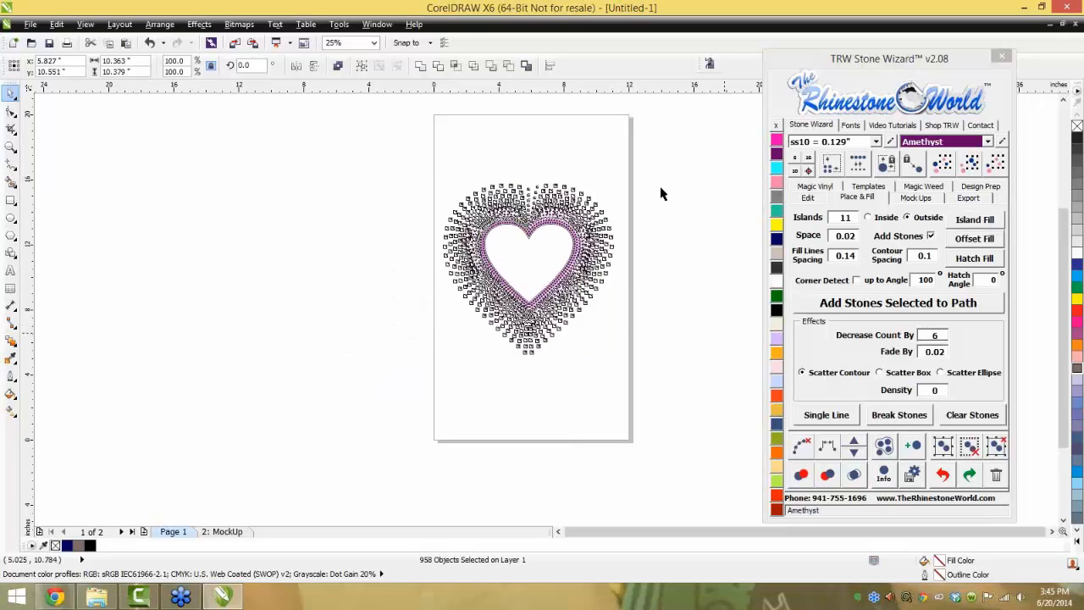
Recolor the stones on the heart's right side Citrine and those on its left side Hot Pink
{"action": "left_click_drag", "start_coordinate": [659, 164], "coordinate": [551, 396]}
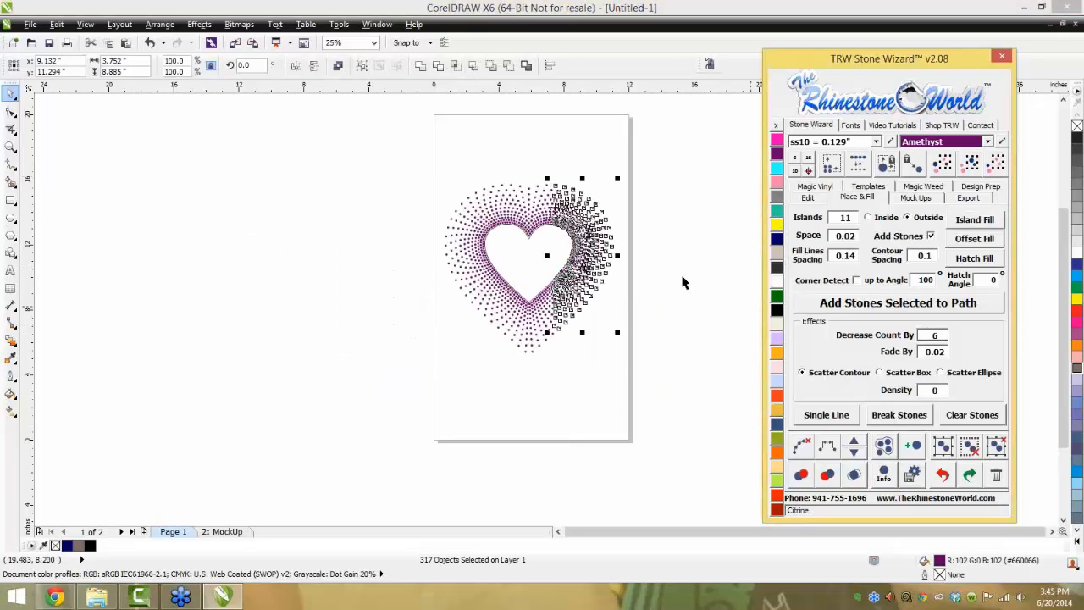
{"action": "left_click_drag", "start_coordinate": [418, 162], "coordinate": [495, 365]}
{"action": "left_click_drag", "start_coordinate": [502, 373], "coordinate": [503, 375]}
{"action": "left_click", "coordinate": [777, 140]}
{"action": "left_click", "coordinate": [694, 247]}
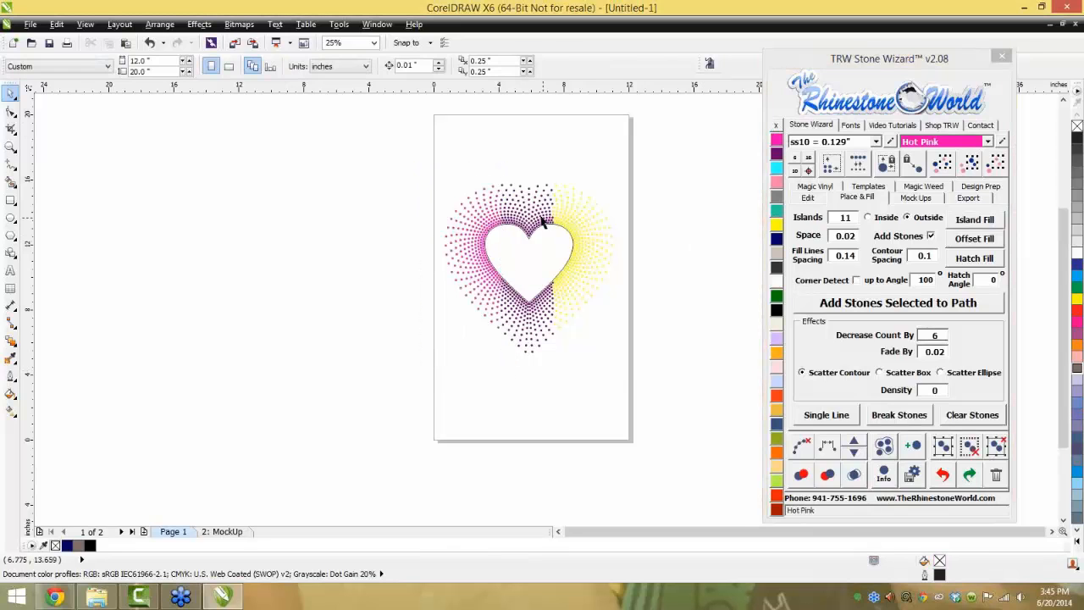
Select all remaining purple stones in the middle of the design and recolor them Crystal
{"action": "left_click", "coordinate": [542, 214]}
{"action": "left_click", "coordinate": [970, 165]}
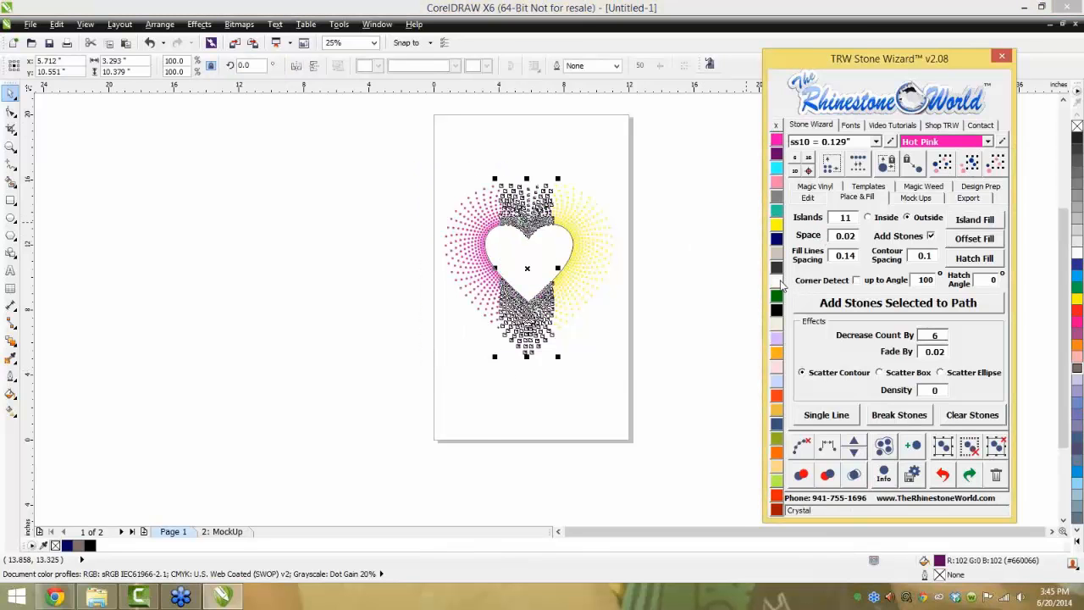
{"action": "left_click", "coordinate": [781, 195]}
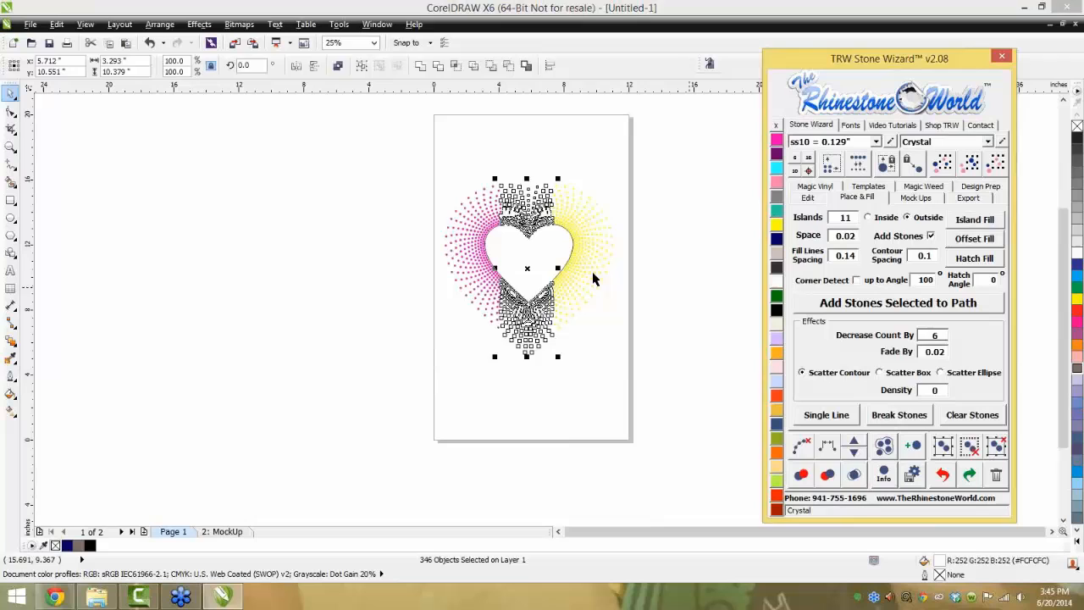
Fill the heart outline with the Panther pattern from the Fashion vinyls and remove its outline
{"action": "left_click", "coordinate": [813, 187]}
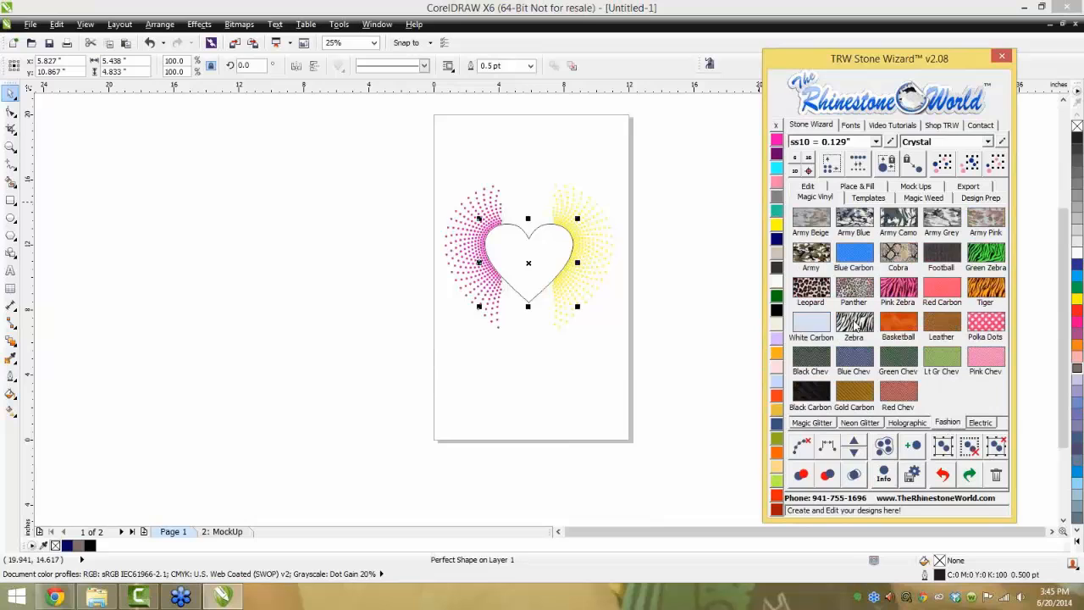
{"action": "left_click", "coordinate": [855, 290]}
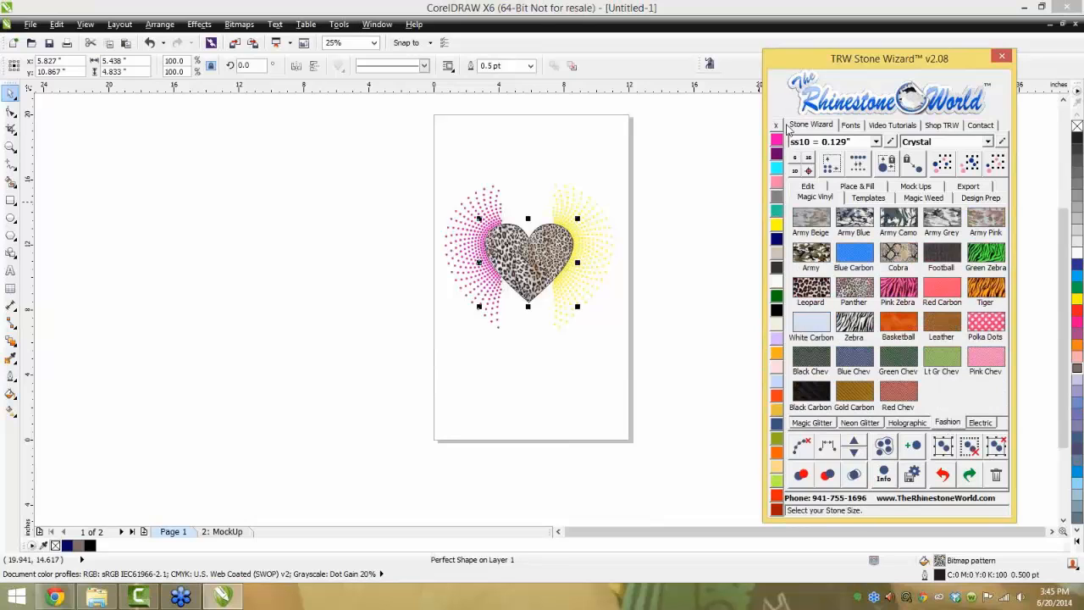
Create a Women's Scoop Neck Front mockup of the whole design with simulated stones enabled
{"action": "left_click_drag", "start_coordinate": [654, 118], "coordinate": [387, 424]}
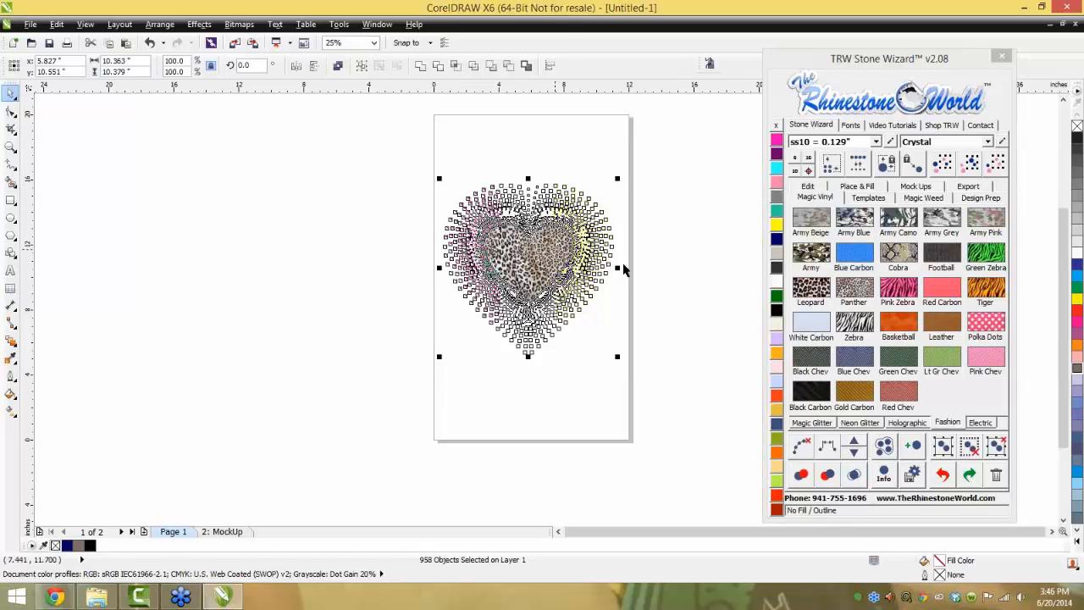
{"action": "left_click", "coordinate": [929, 186]}
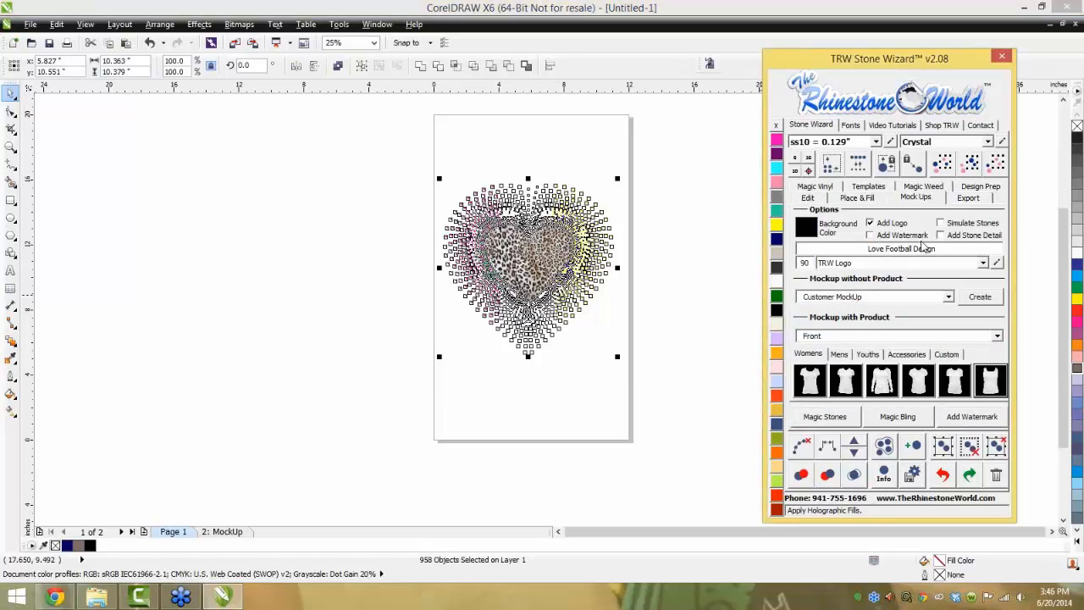
{"action": "left_click", "coordinate": [942, 223]}
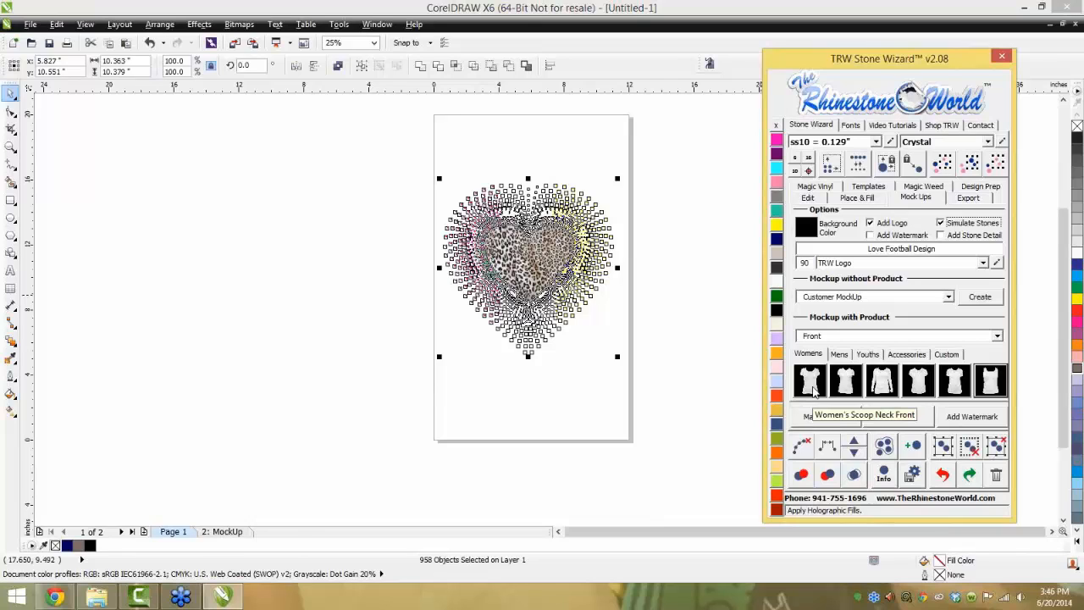
{"action": "left_click", "coordinate": [813, 390]}
Recolor the mockup's white shirt, trying Orange first and settling on Light Amethyst
{"action": "scroll", "coordinate": [536, 263], "scroll_direction": "up", "scroll_amount": 1}
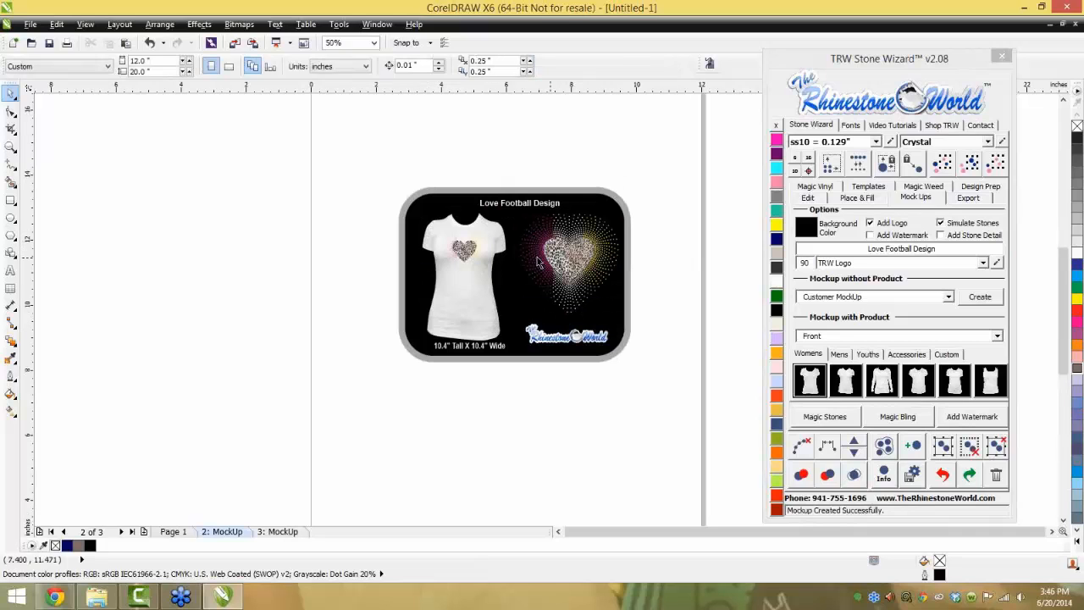
{"action": "scroll", "coordinate": [576, 274], "scroll_direction": "up", "scroll_amount": 2}
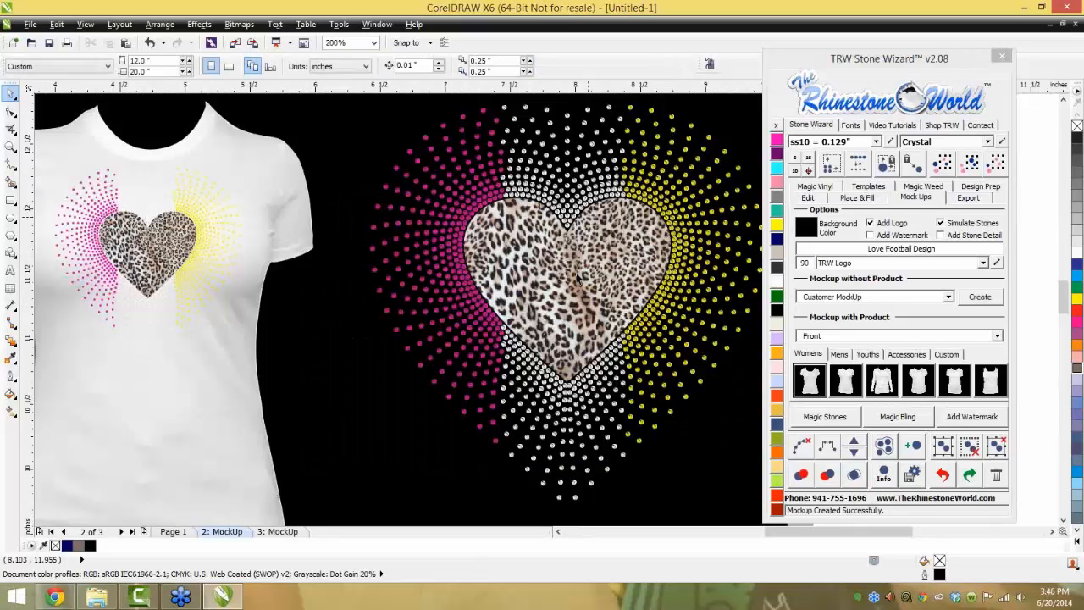
{"action": "scroll", "coordinate": [564, 169], "scroll_direction": "up", "scroll_amount": 2}
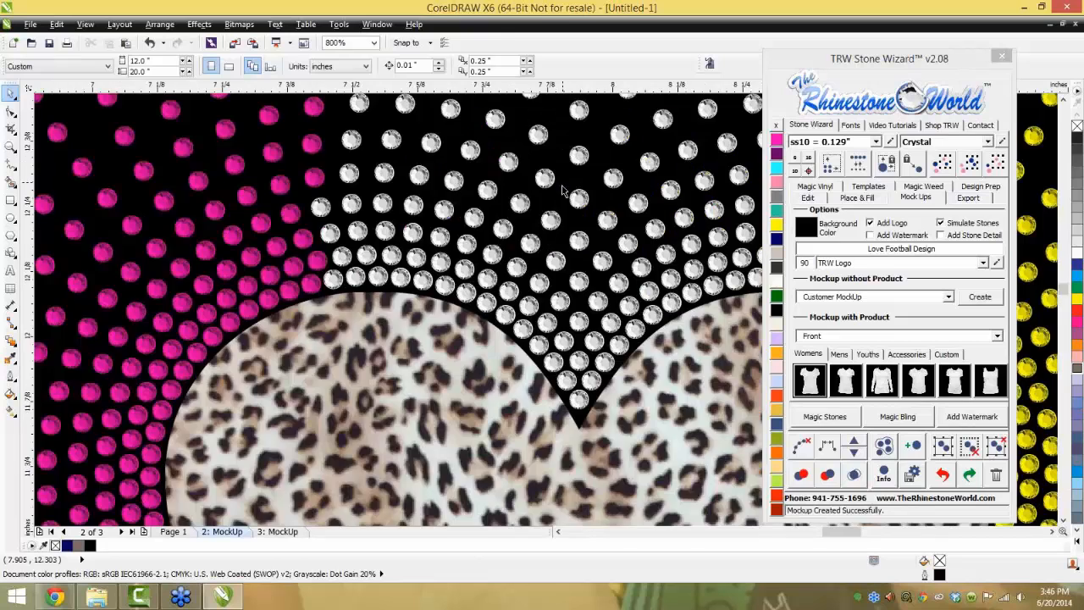
{"action": "scroll", "coordinate": [562, 188], "scroll_direction": "up", "scroll_amount": 2}
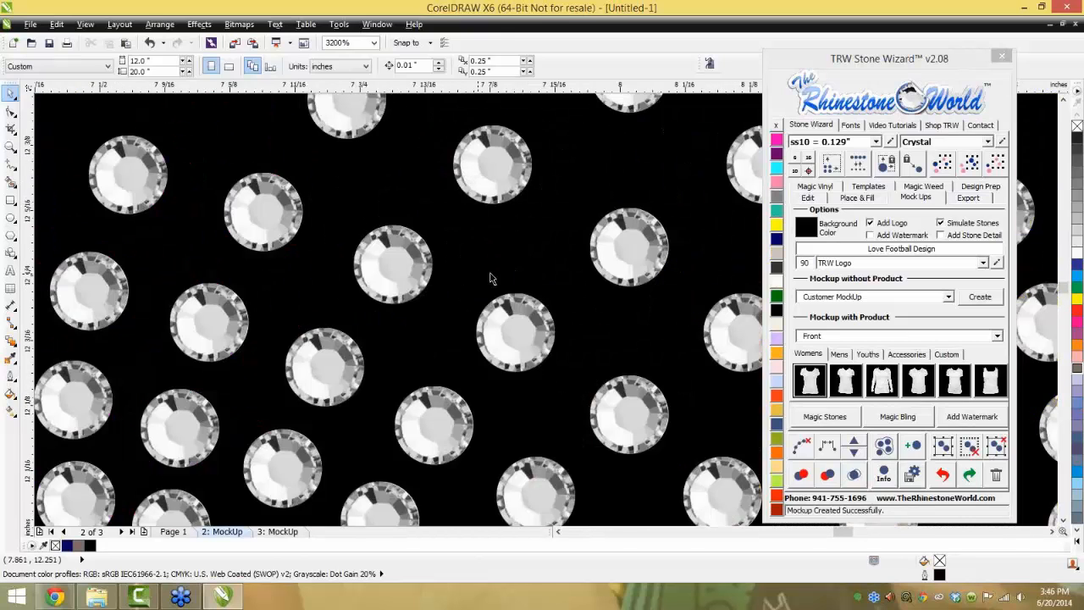
{"action": "scroll", "coordinate": [479, 279], "scroll_direction": "down", "scroll_amount": 5}
{"action": "scroll", "coordinate": [251, 309], "scroll_direction": "up", "scroll_amount": 2}
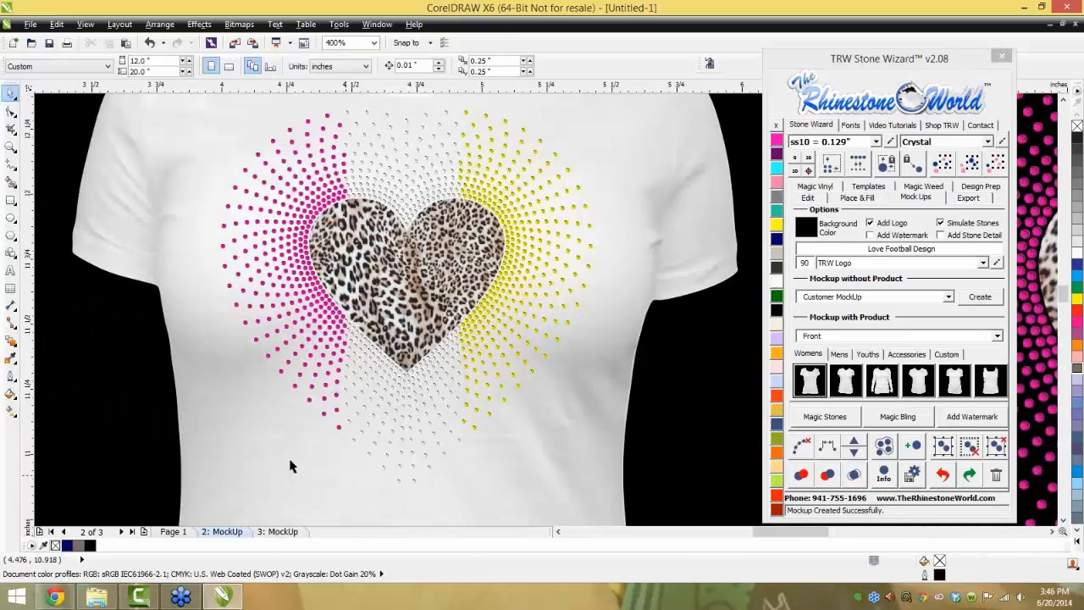
{"action": "left_click", "coordinate": [288, 465]}
{"action": "left_click", "coordinate": [777, 458]}
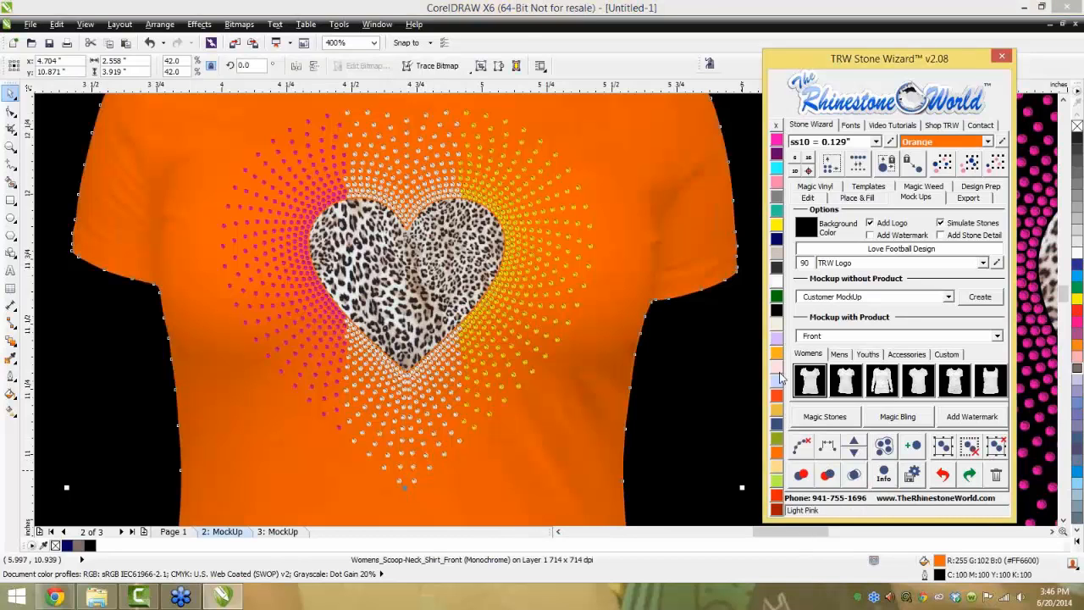
{"action": "left_click", "coordinate": [777, 341]}
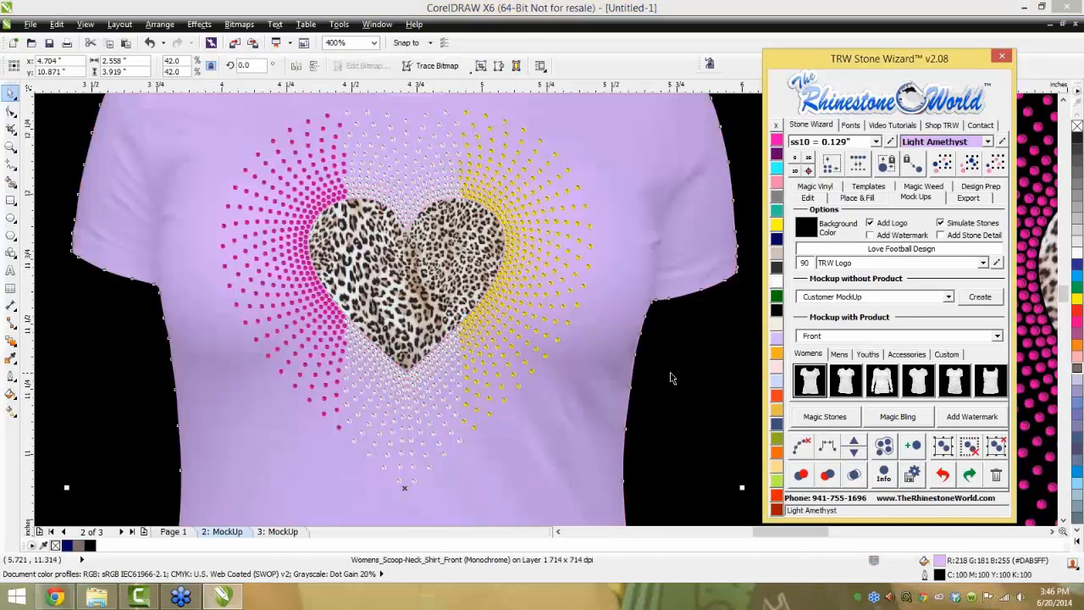
Add six Magic Bling sparkles to the mockup's large heart: two on yellow stones, two on pink, one at top, one at the inner heart's tip
{"action": "scroll", "coordinate": [549, 305], "scroll_direction": "down", "scroll_amount": 2}
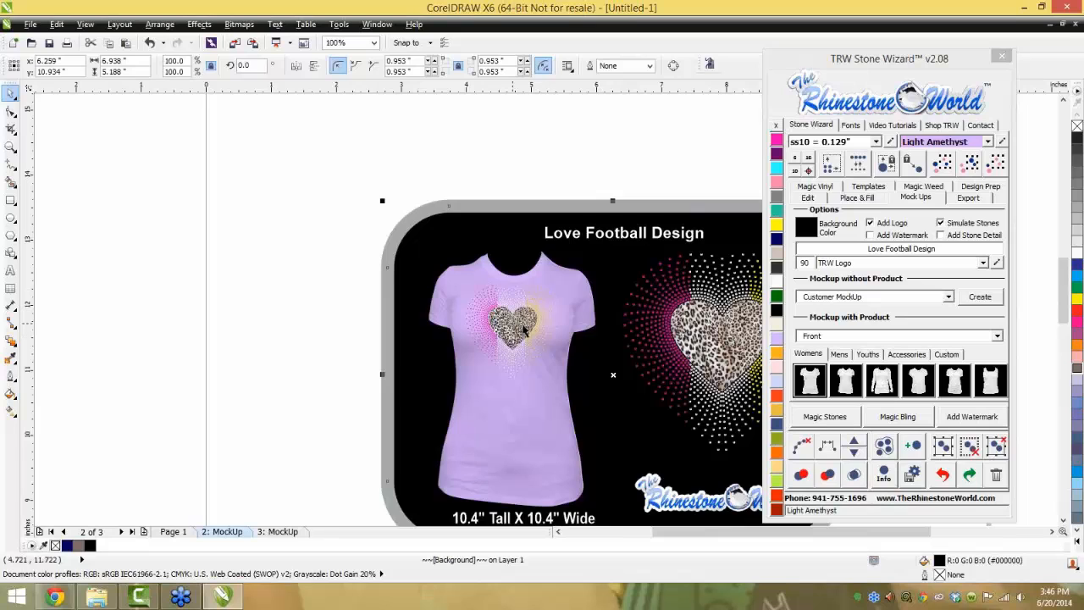
{"action": "scroll", "coordinate": [514, 331], "scroll_direction": "down", "scroll_amount": 1}
{"action": "scroll", "coordinate": [663, 347], "scroll_direction": "up", "scroll_amount": 2}
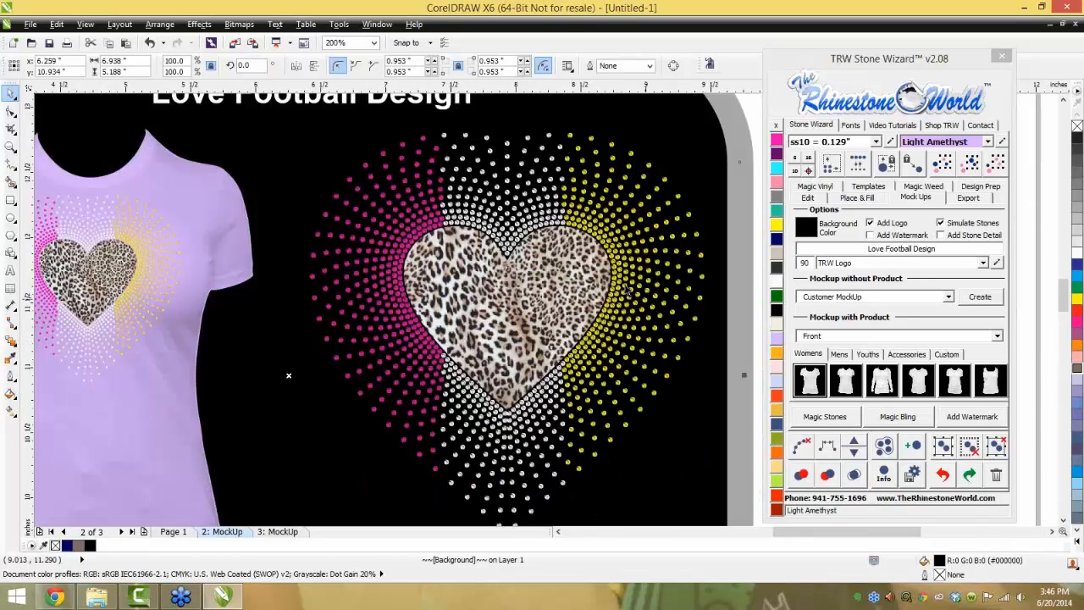
{"action": "left_click", "coordinate": [899, 417]}
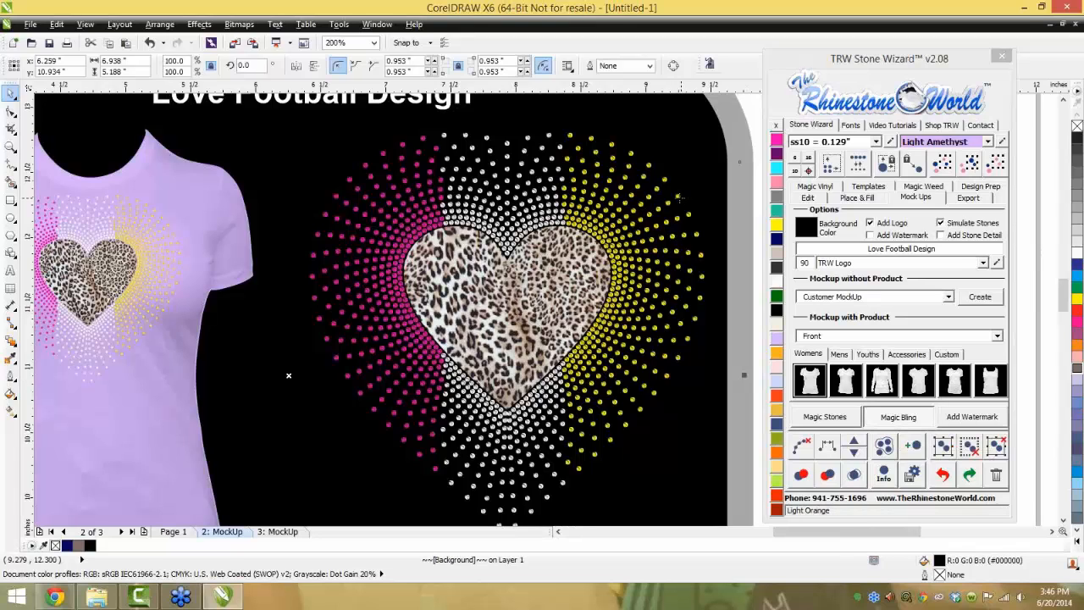
{"action": "left_click", "coordinate": [680, 197]}
{"action": "left_click", "coordinate": [617, 404]}
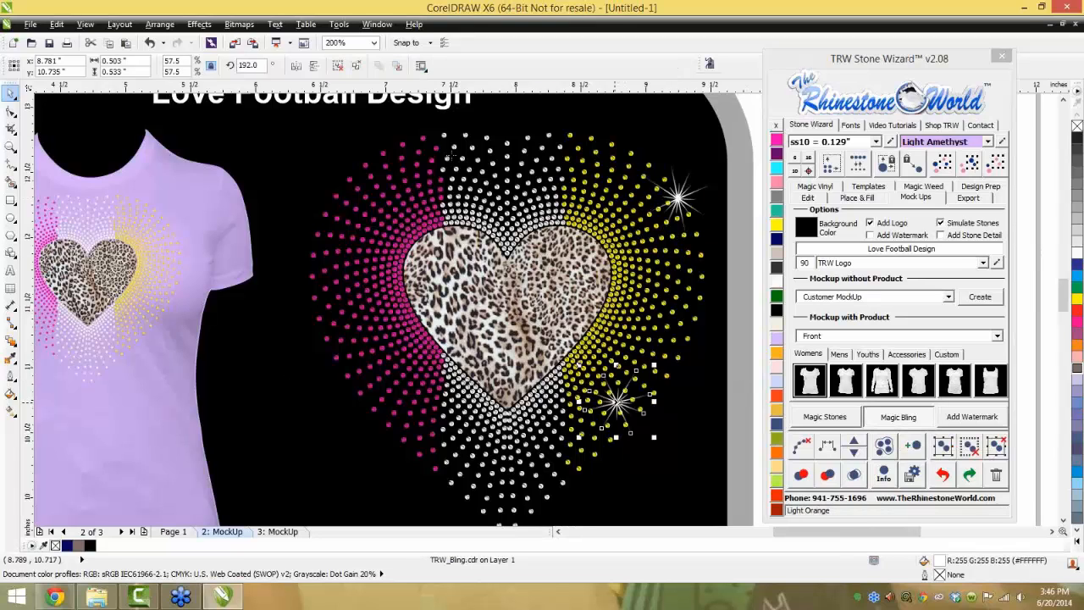
{"action": "left_click", "coordinate": [462, 160]}
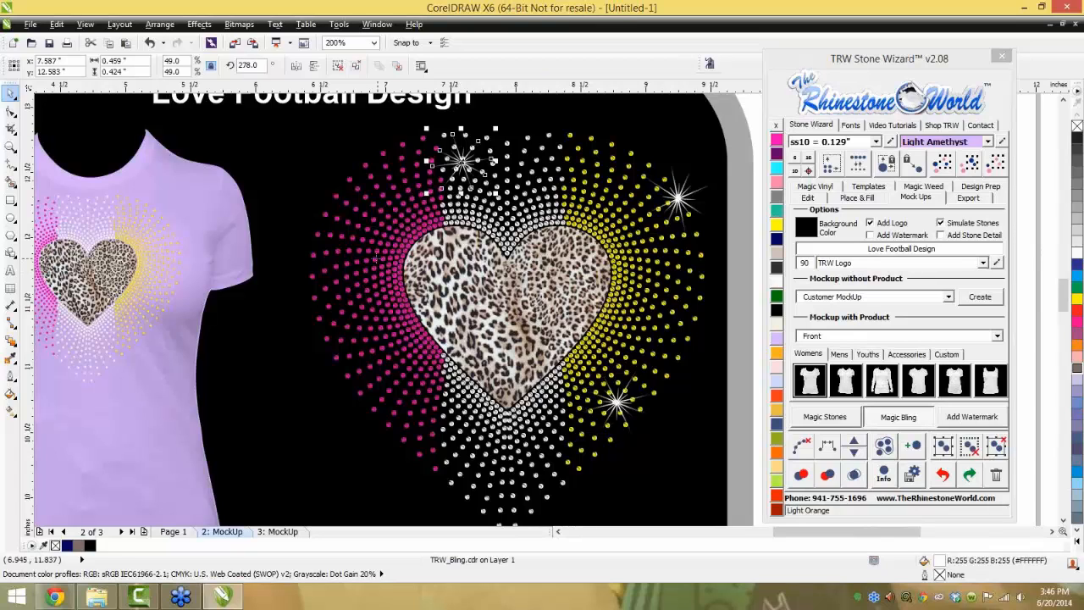
{"action": "left_click", "coordinate": [375, 259]}
{"action": "left_click", "coordinate": [399, 369]}
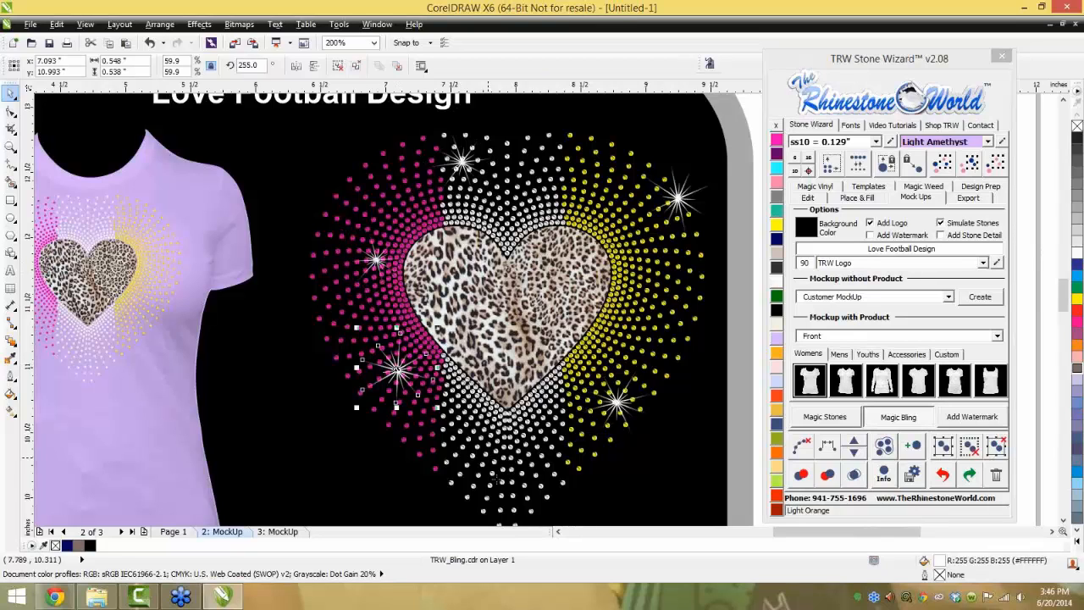
{"action": "left_click", "coordinate": [506, 413]}
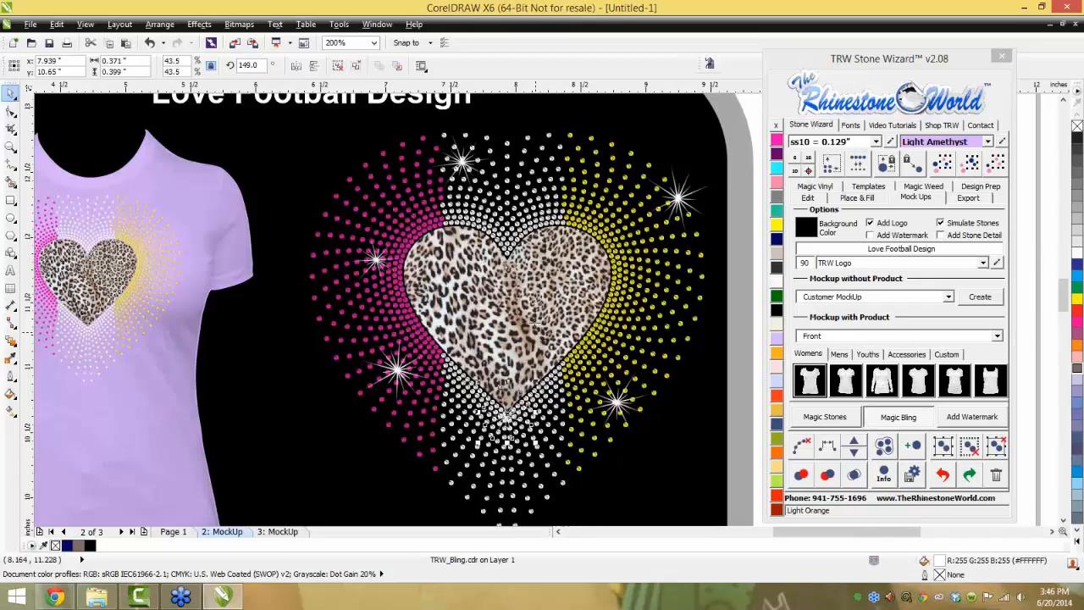
{"action": "scroll", "coordinate": [535, 323], "scroll_direction": "down", "scroll_amount": 1}
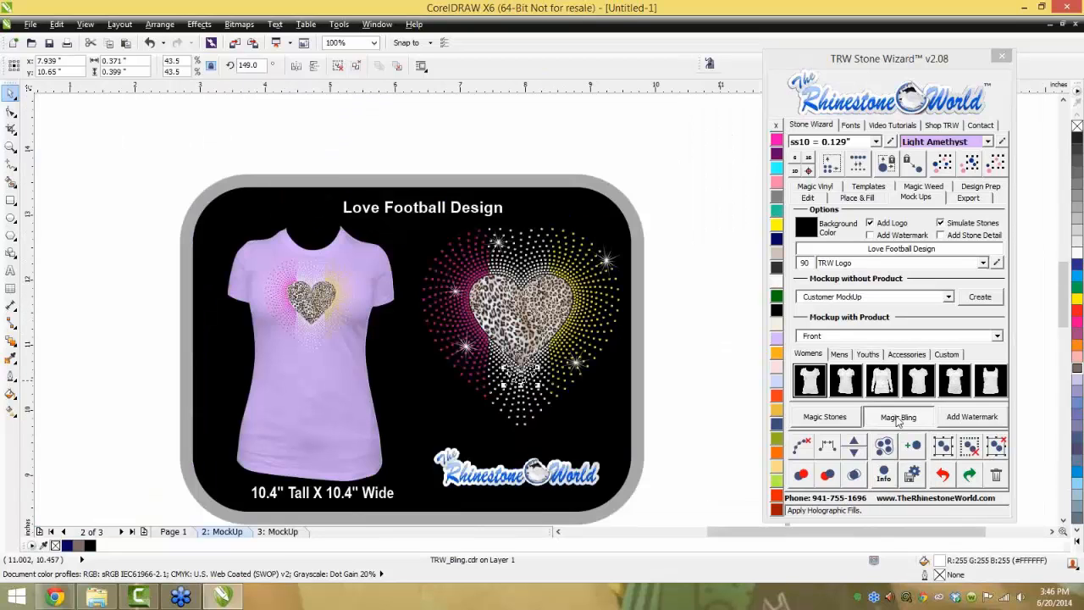
{"action": "left_click", "coordinate": [676, 388]}
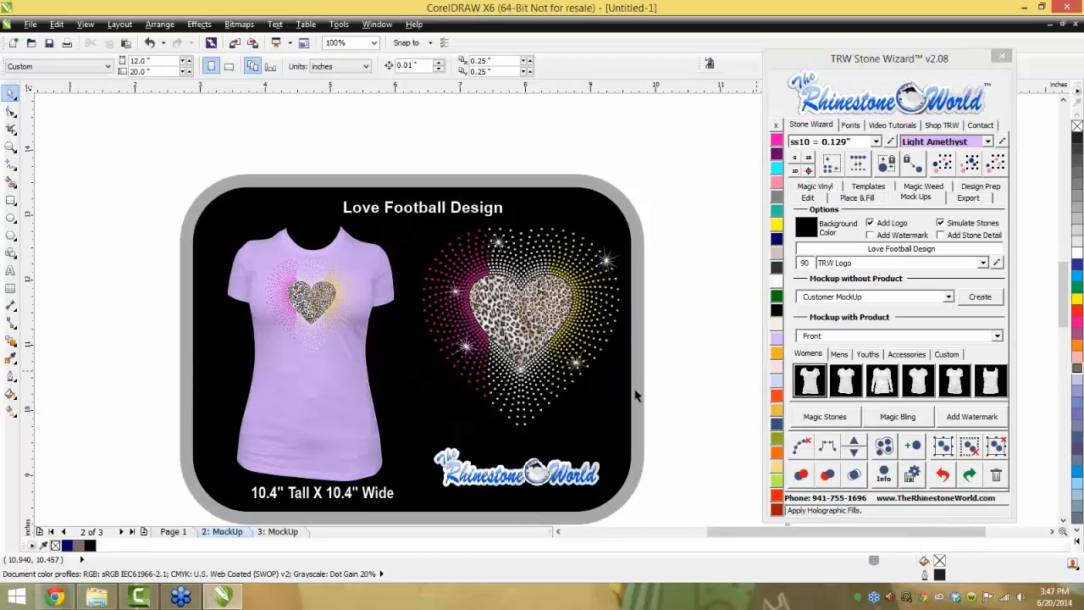
Add a watermark to the black background of the mockup and inspect it around the logo and shirt
{"action": "left_click", "coordinate": [596, 411]}
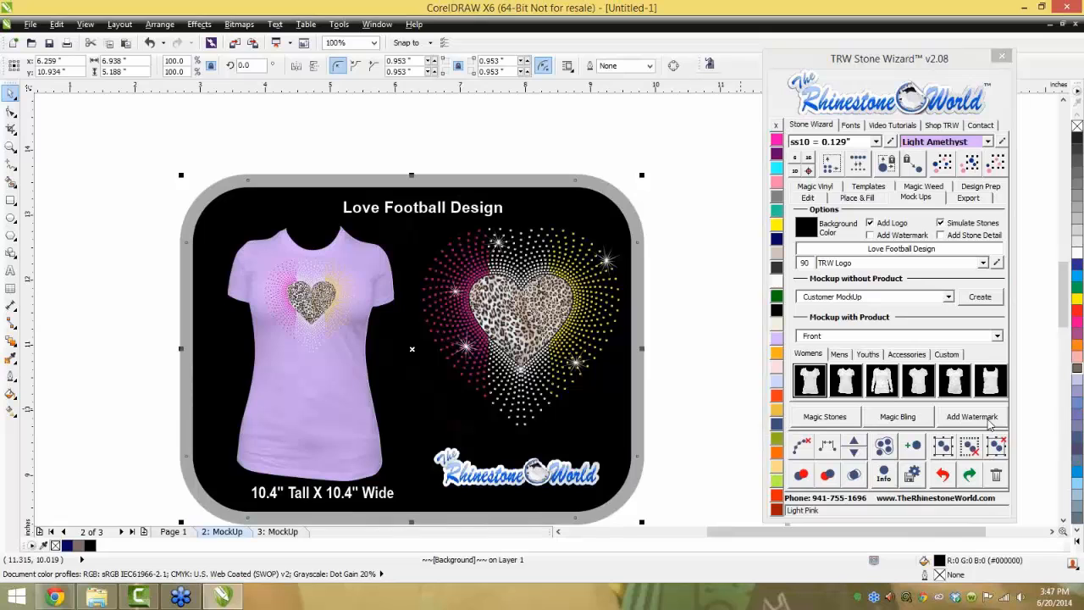
{"action": "left_click", "coordinate": [989, 424]}
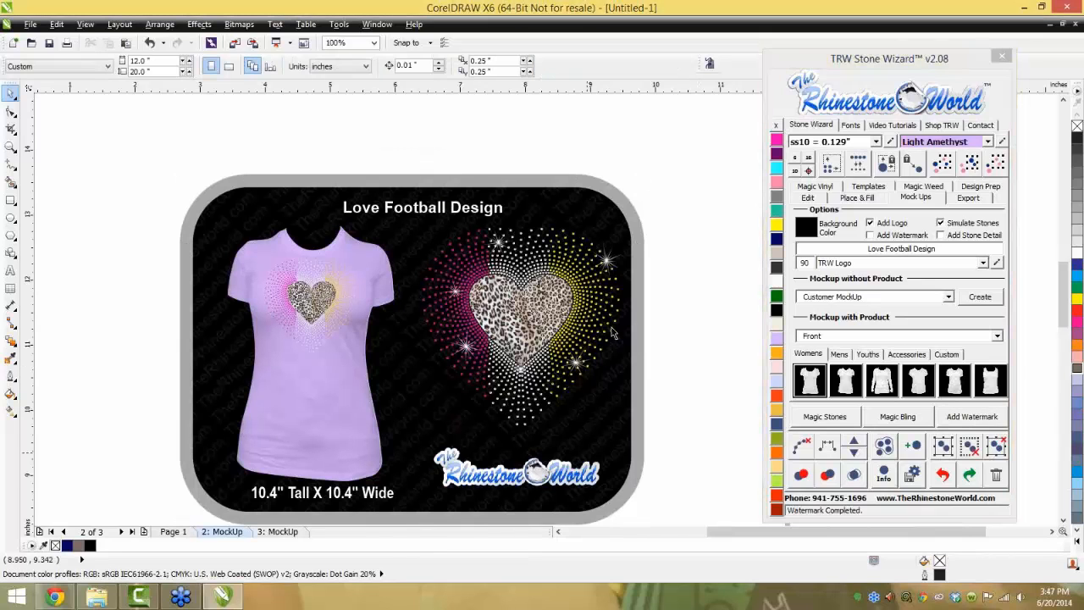
{"action": "scroll", "coordinate": [585, 288], "scroll_direction": "up", "scroll_amount": 2}
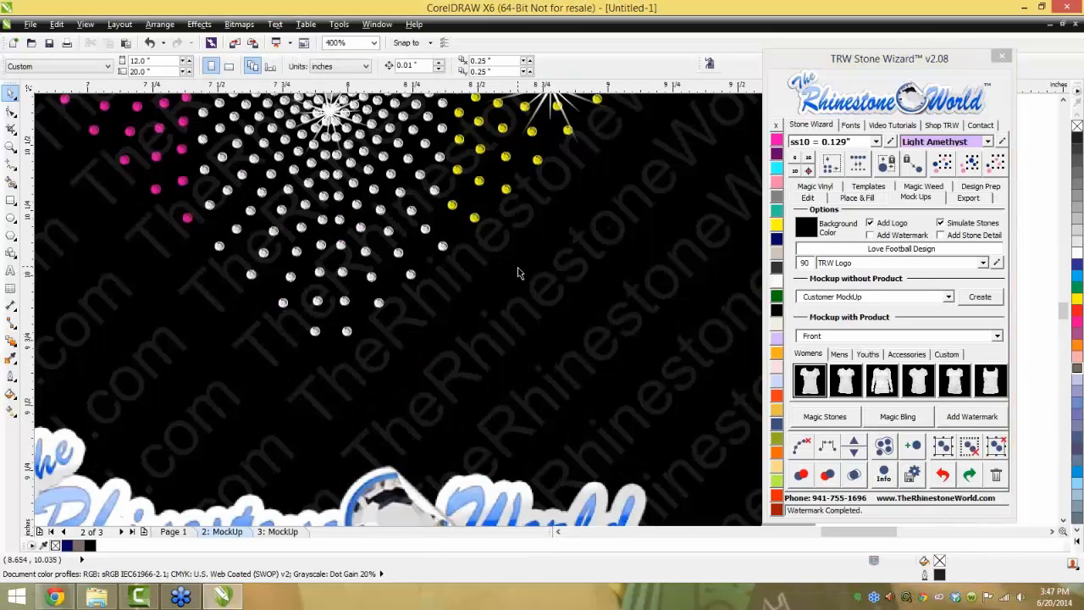
{"action": "scroll", "coordinate": [519, 273], "scroll_direction": "down", "scroll_amount": 1}
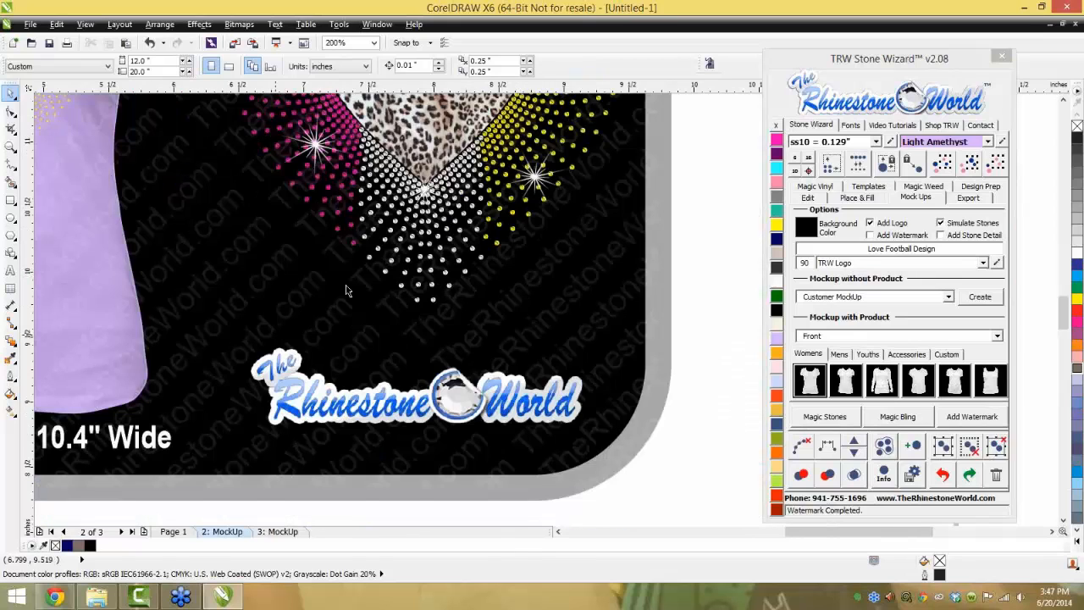
{"action": "scroll", "coordinate": [353, 310], "scroll_direction": "down", "scroll_amount": 2}
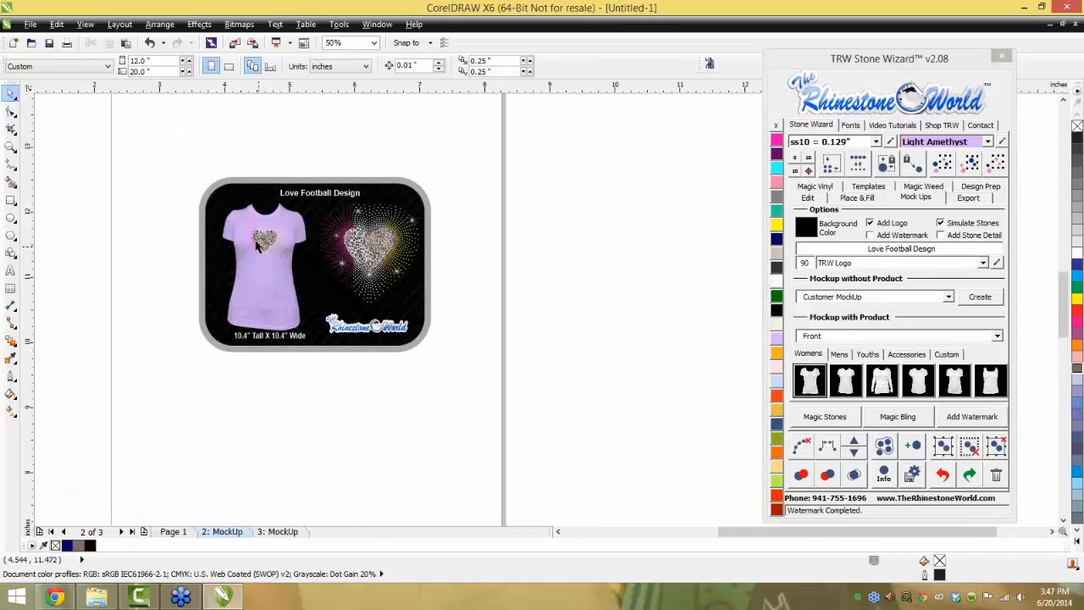
{"action": "scroll", "coordinate": [258, 244], "scroll_direction": "up", "scroll_amount": 1}
{"action": "left_click", "coordinate": [387, 348]}
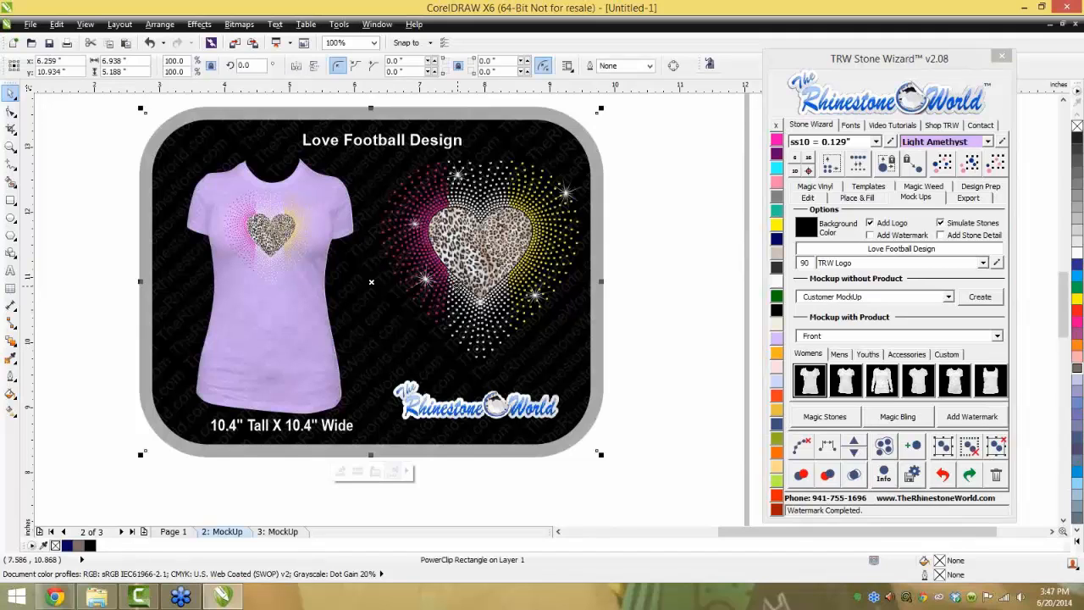
Delete both MockUp pages, leaving only Page 1 with the heart design
{"action": "scroll", "coordinate": [457, 286], "scroll_direction": "down", "scroll_amount": 1}
{"action": "right_click", "coordinate": [227, 532]}
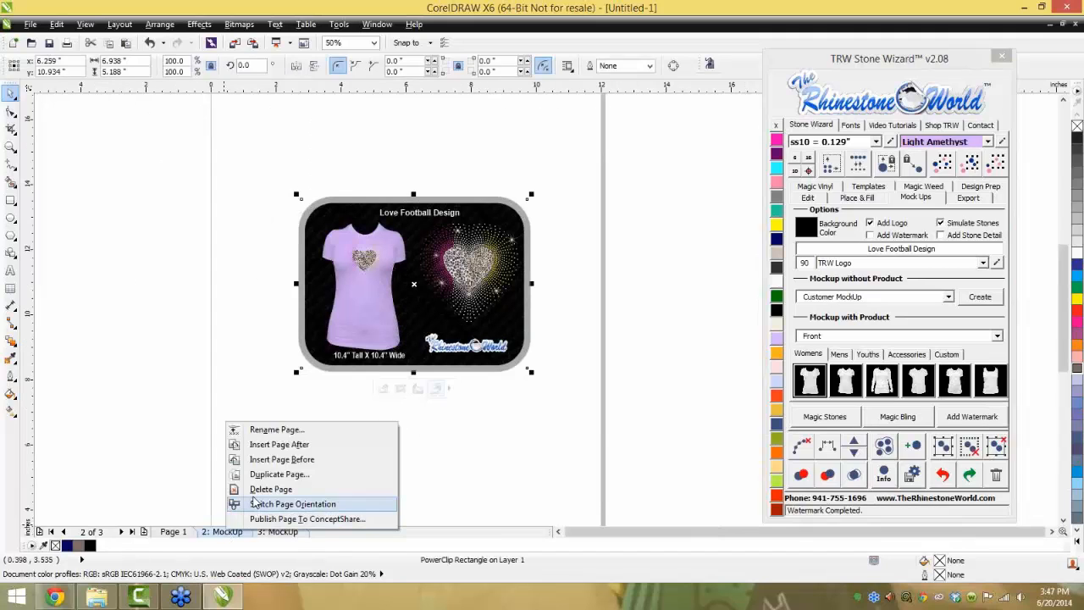
{"action": "left_click", "coordinate": [259, 490]}
{"action": "right_click", "coordinate": [227, 532]}
{"action": "left_click", "coordinate": [267, 491]}
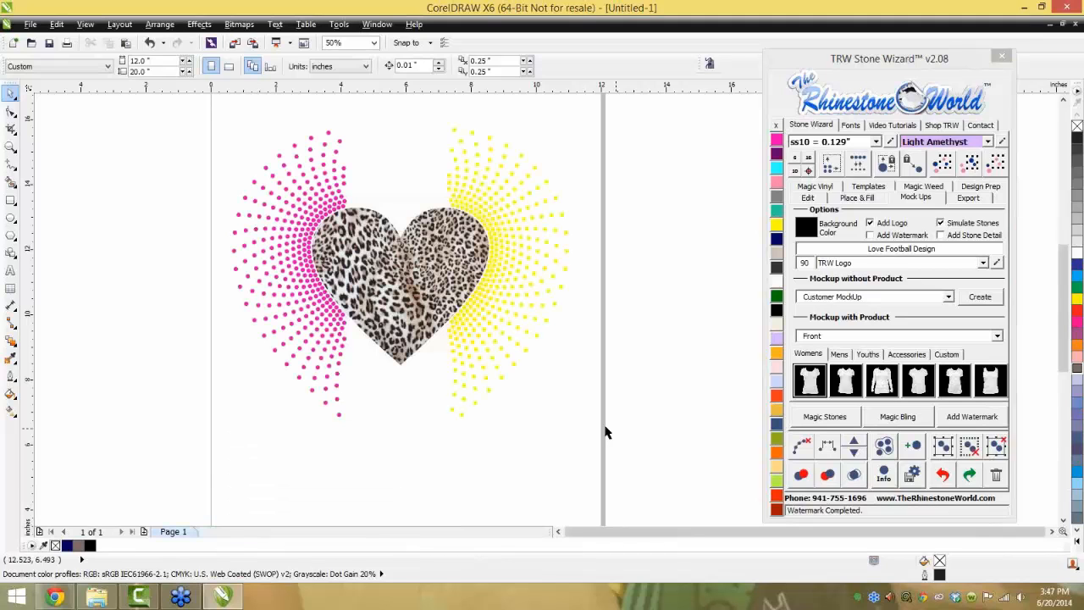
Delete the whole heart design from Page 1, open the Export options, and undo the deletion
{"action": "scroll", "coordinate": [613, 292], "scroll_direction": "down", "scroll_amount": 1}
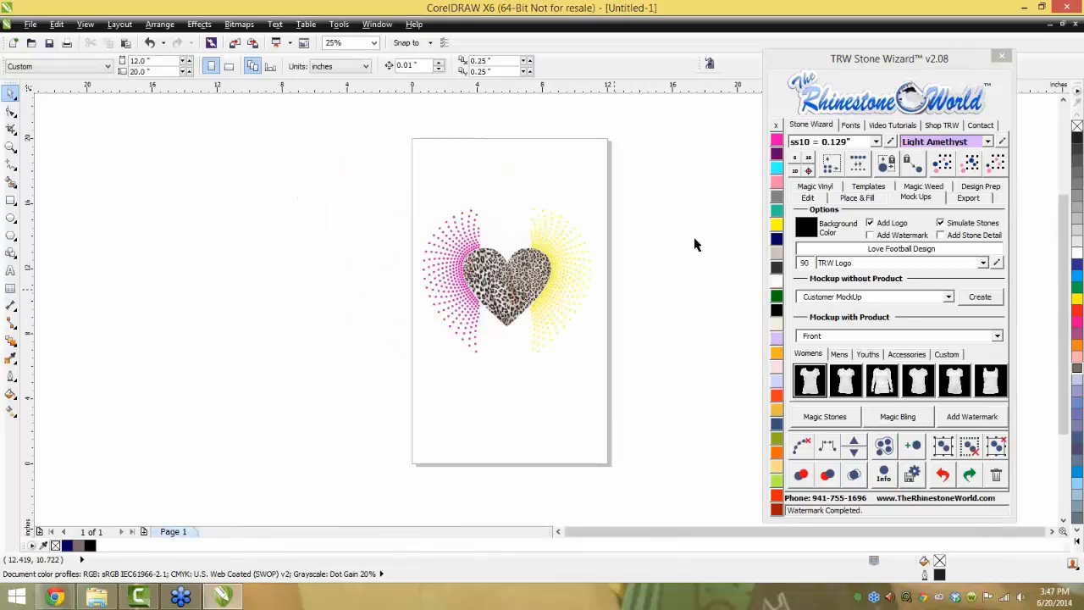
{"action": "left_click_drag", "start_coordinate": [637, 174], "coordinate": [362, 413]}
{"action": "key", "text": "Delete"}
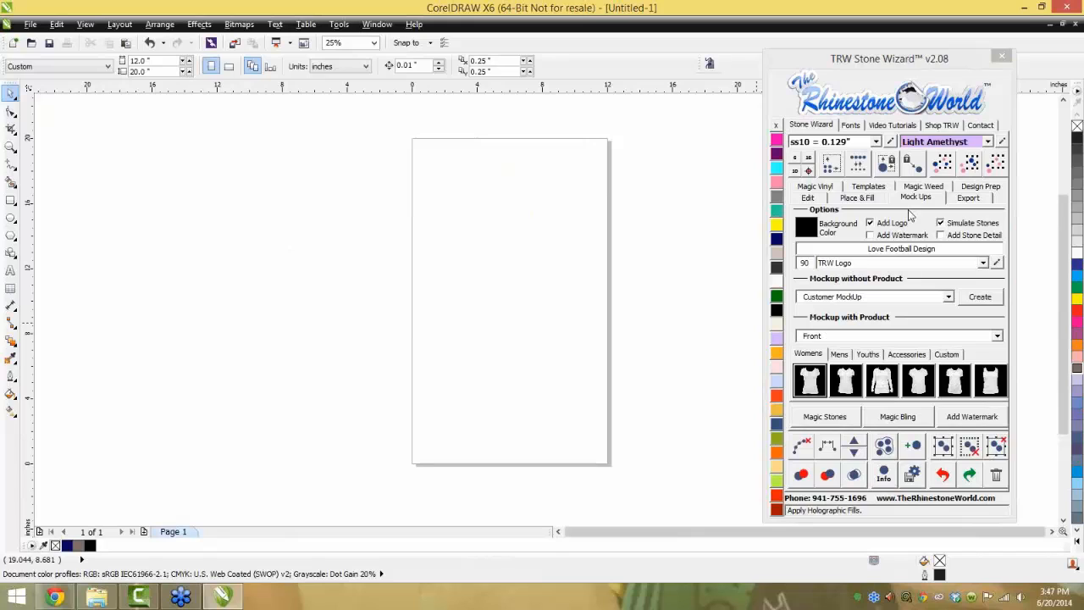
{"action": "left_click", "coordinate": [959, 198]}
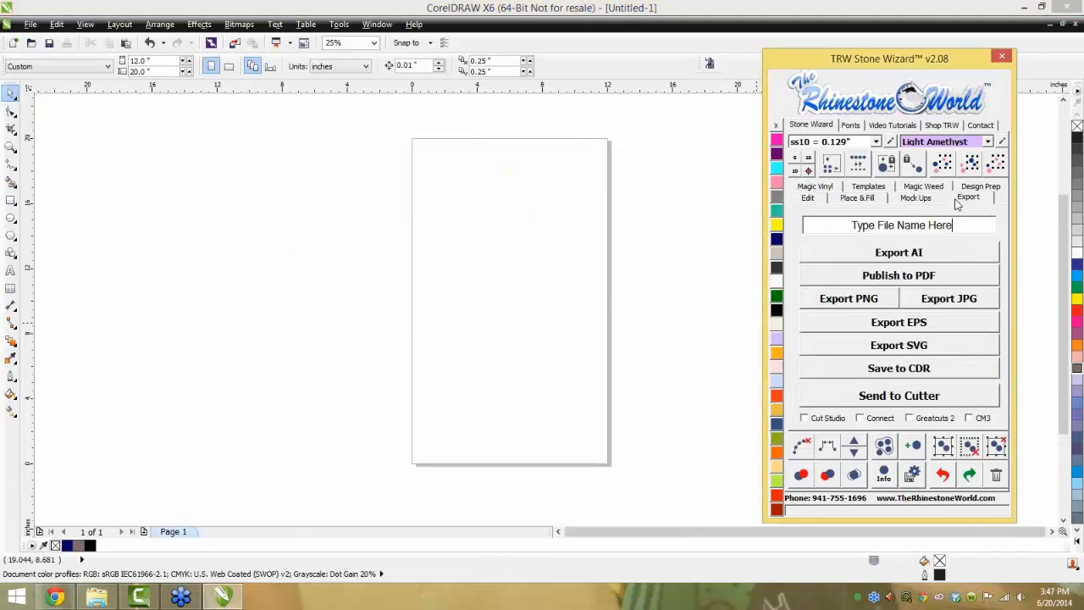
{"action": "left_click", "coordinate": [644, 316]}
{"action": "key", "text": "ctrl+z"}
{"action": "left_click", "coordinate": [642, 315]}
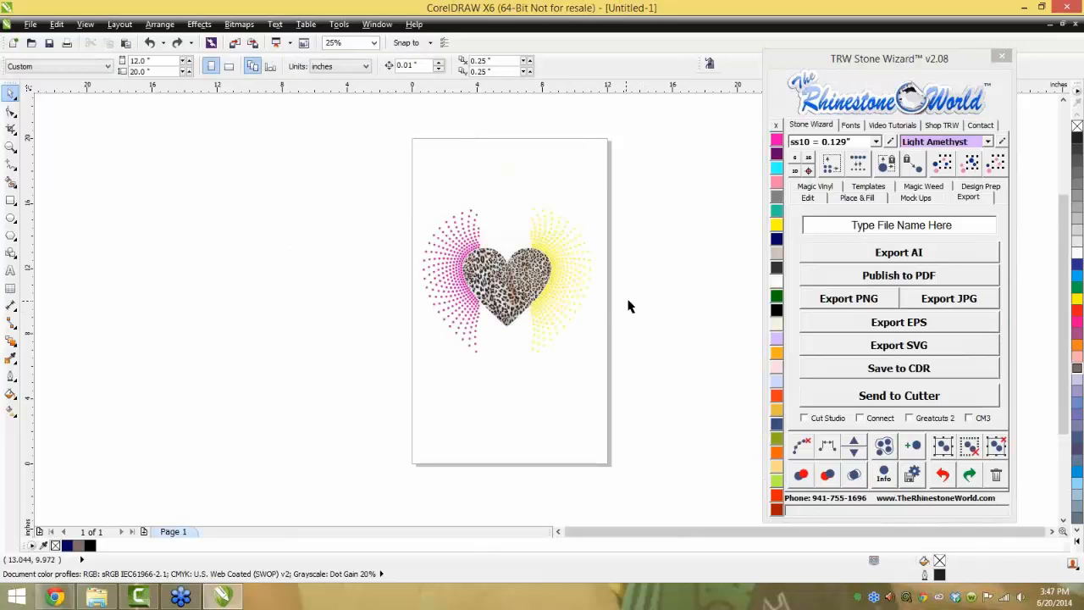
Draw a rectangle about 11.67 by 11.5 inches around the heart design and delete it again
{"action": "scroll", "coordinate": [558, 259], "scroll_direction": "up", "scroll_amount": 2}
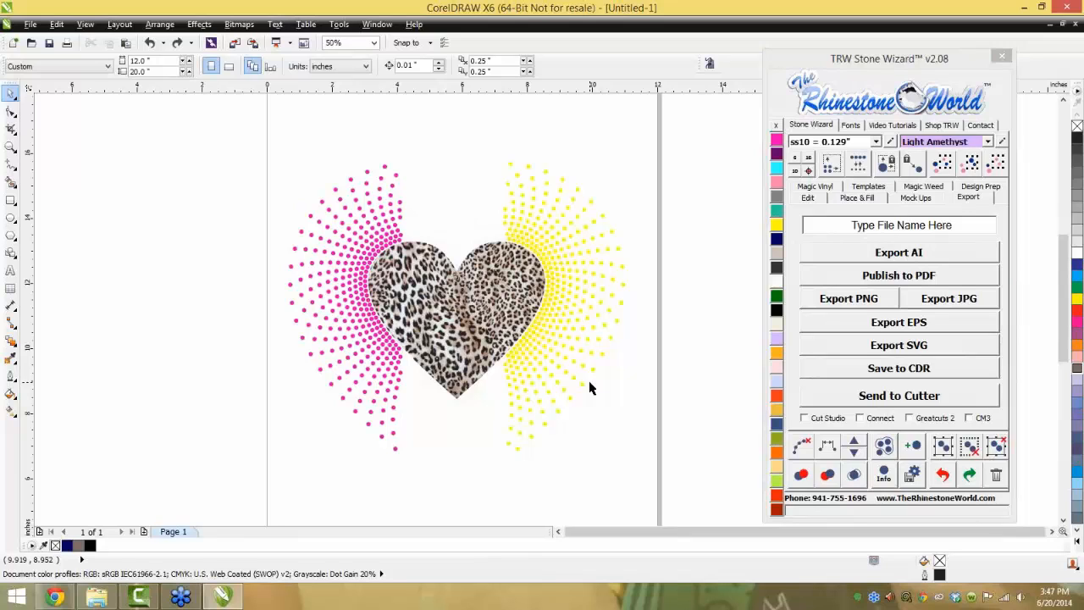
{"action": "scroll", "coordinate": [474, 307], "scroll_direction": "down", "scroll_amount": 1}
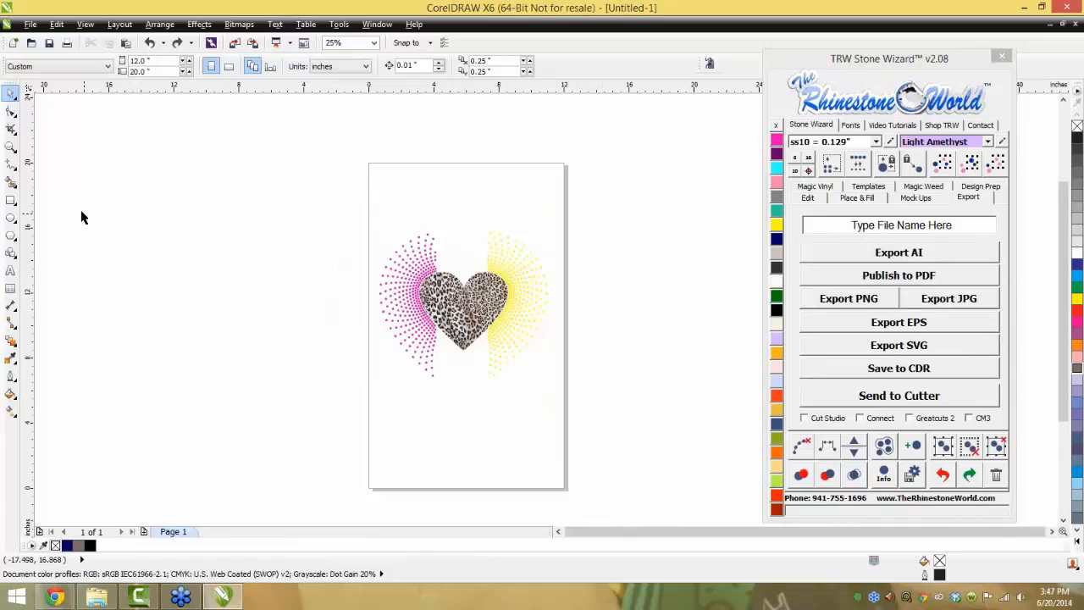
{"action": "left_click", "coordinate": [10, 201]}
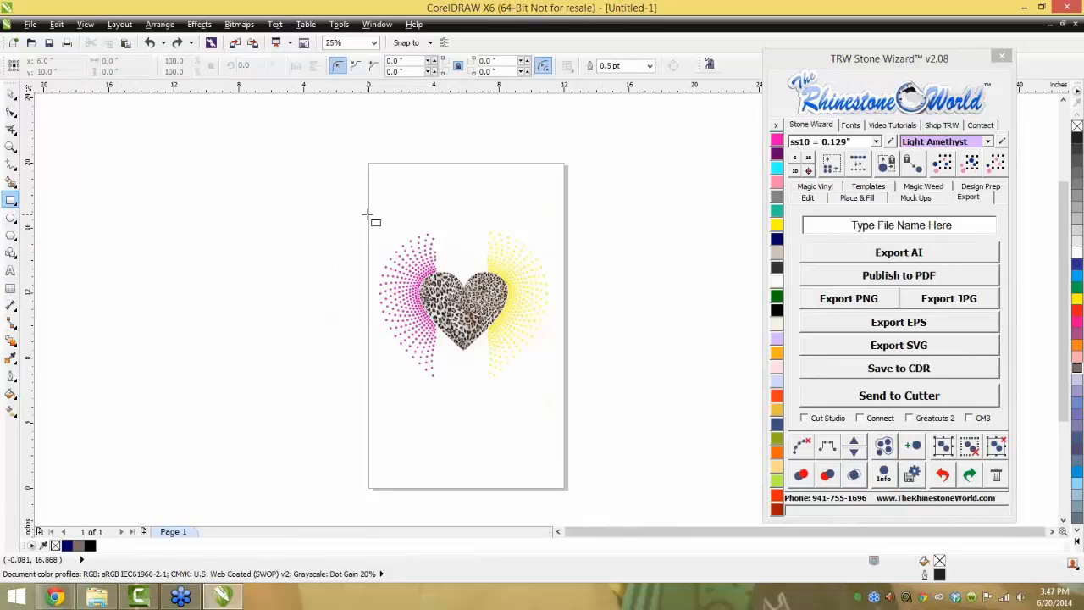
{"action": "left_click_drag", "start_coordinate": [370, 219], "coordinate": [469, 319]}
{"action": "left_click_drag", "start_coordinate": [527, 366], "coordinate": [560, 407]}
{"action": "left_click", "coordinate": [10, 94]}
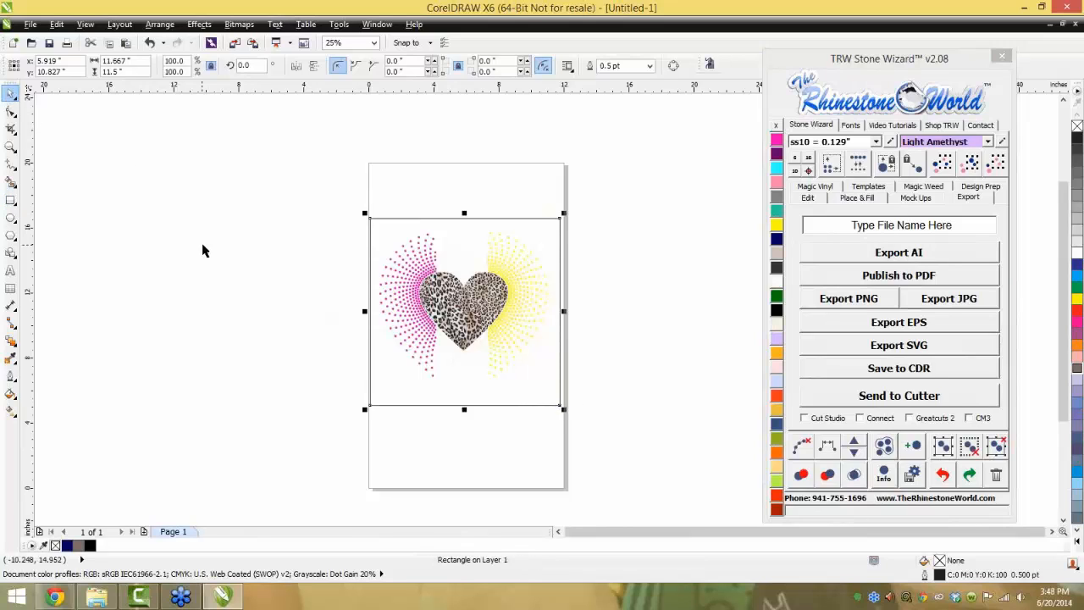
{"action": "left_click", "coordinate": [204, 250]}
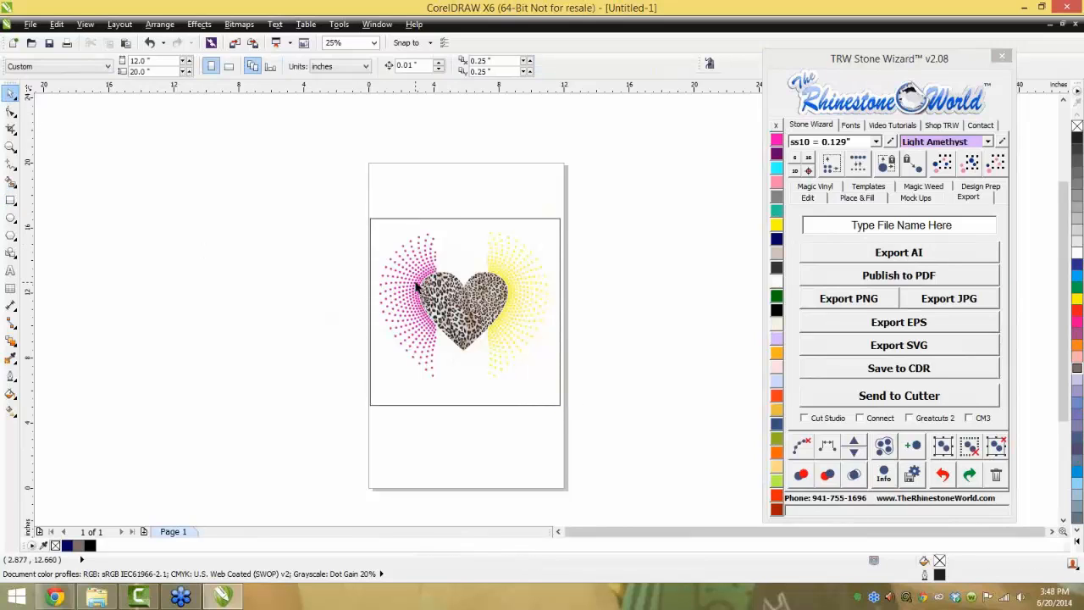
{"action": "left_click", "coordinate": [405, 221]}
{"action": "key", "text": "Delete"}
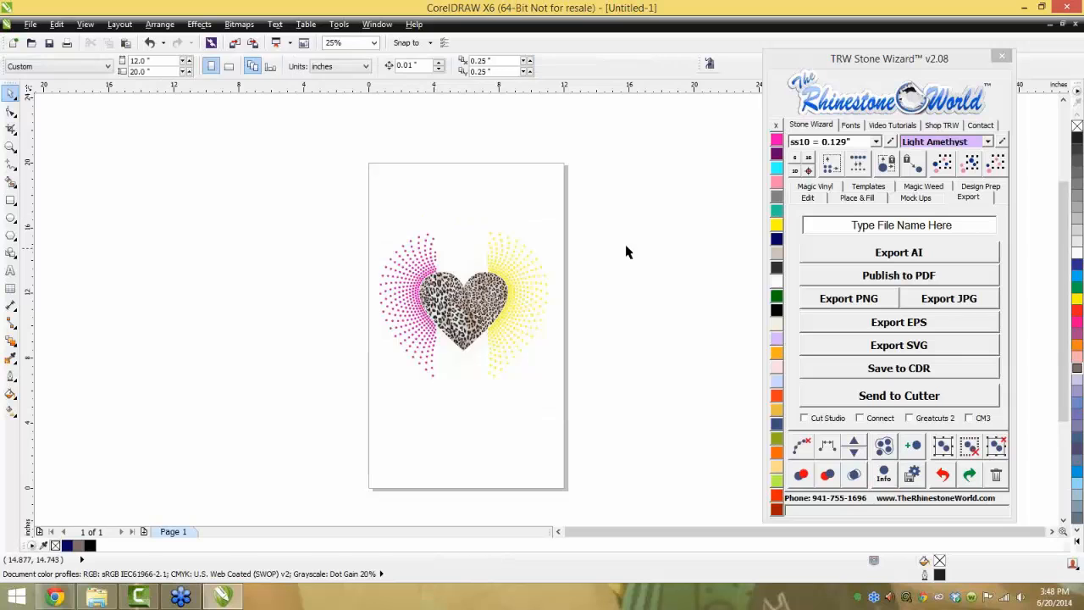
Create TRW Magic Templates from the complete heart design to separate it by color
{"action": "left_click_drag", "start_coordinate": [603, 188], "coordinate": [359, 445]}
{"action": "left_click", "coordinate": [869, 187]}
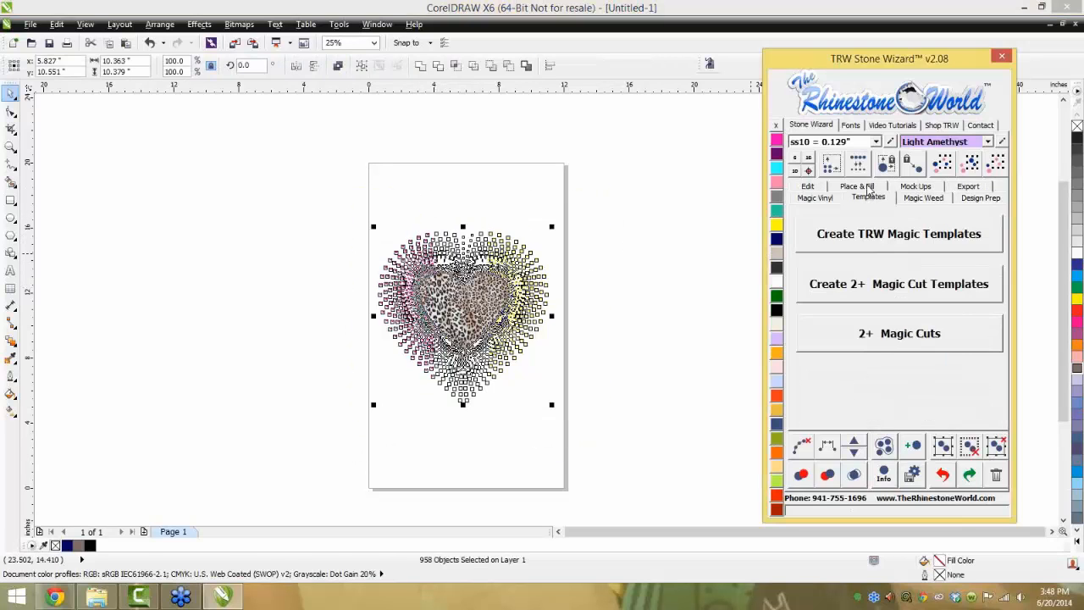
{"action": "left_click", "coordinate": [872, 240]}
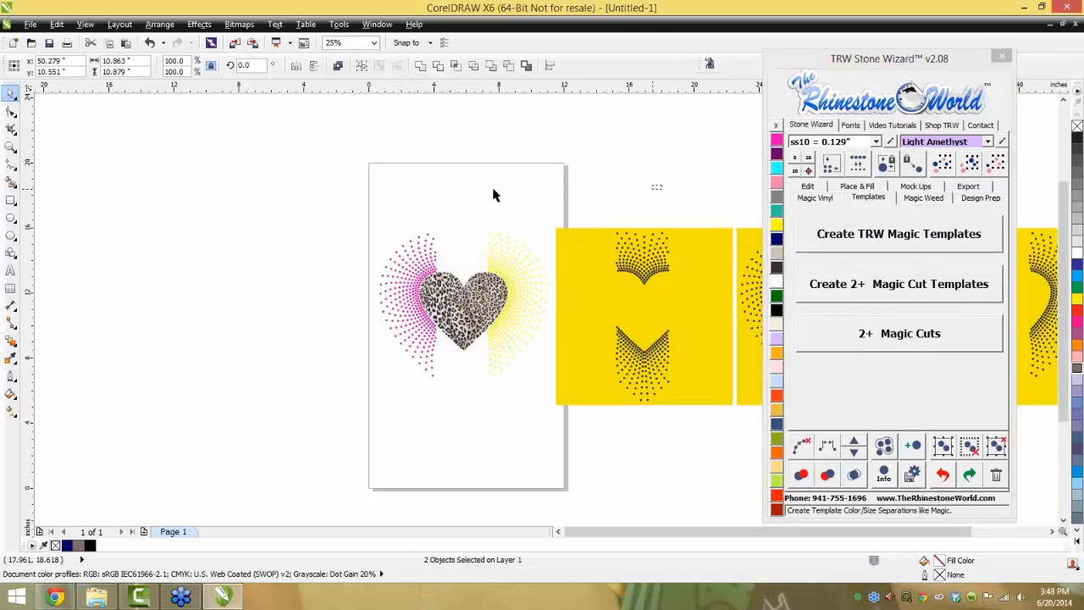
{"action": "scroll", "coordinate": [684, 212], "scroll_direction": "up", "scroll_amount": 1}
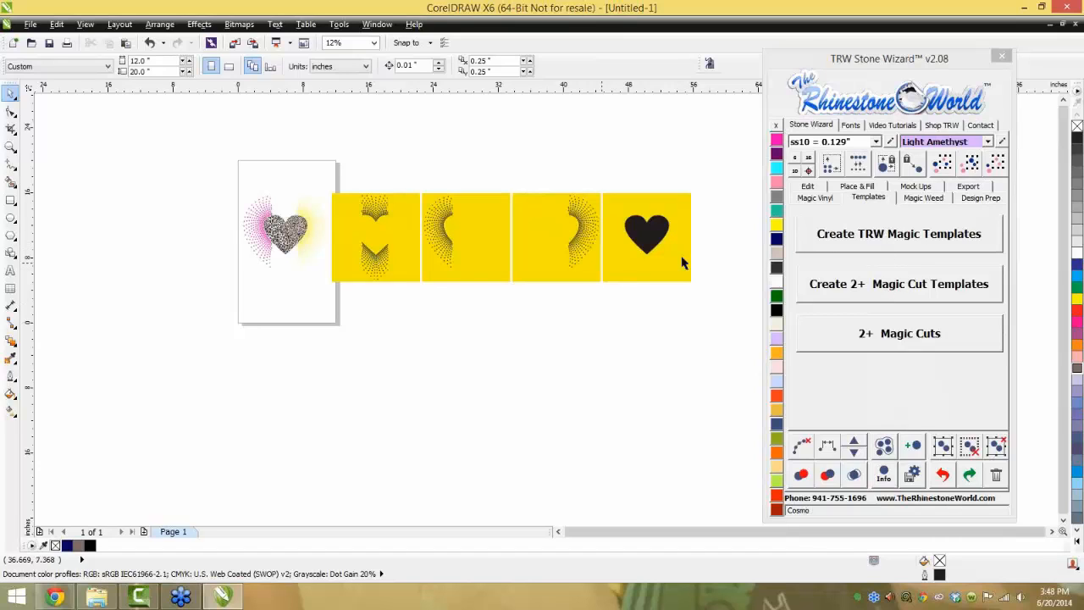
Delete all four yellow template panels beside the page, keeping the original heart design
{"action": "left_click_drag", "start_coordinate": [716, 150], "coordinate": [337, 342]}
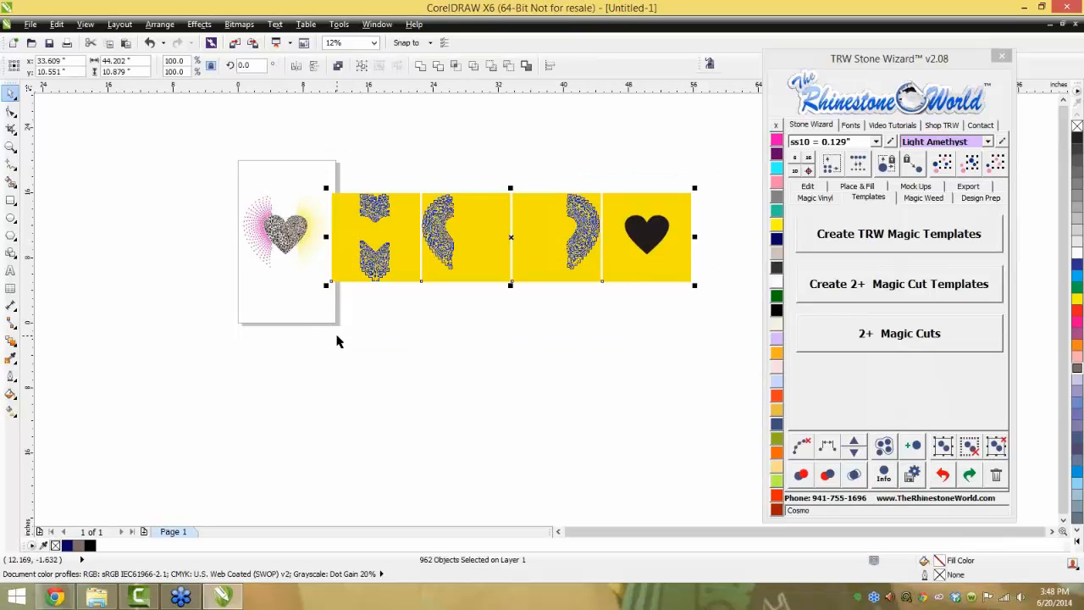
{"action": "key", "text": "Delete"}
{"action": "scroll", "coordinate": [267, 219], "scroll_direction": "up", "scroll_amount": 2}
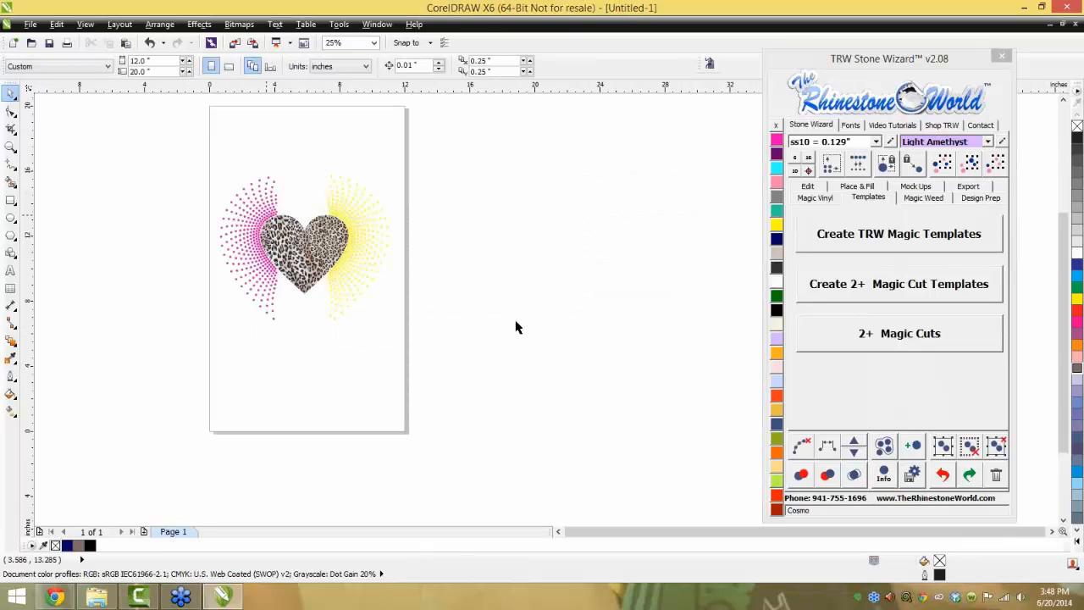
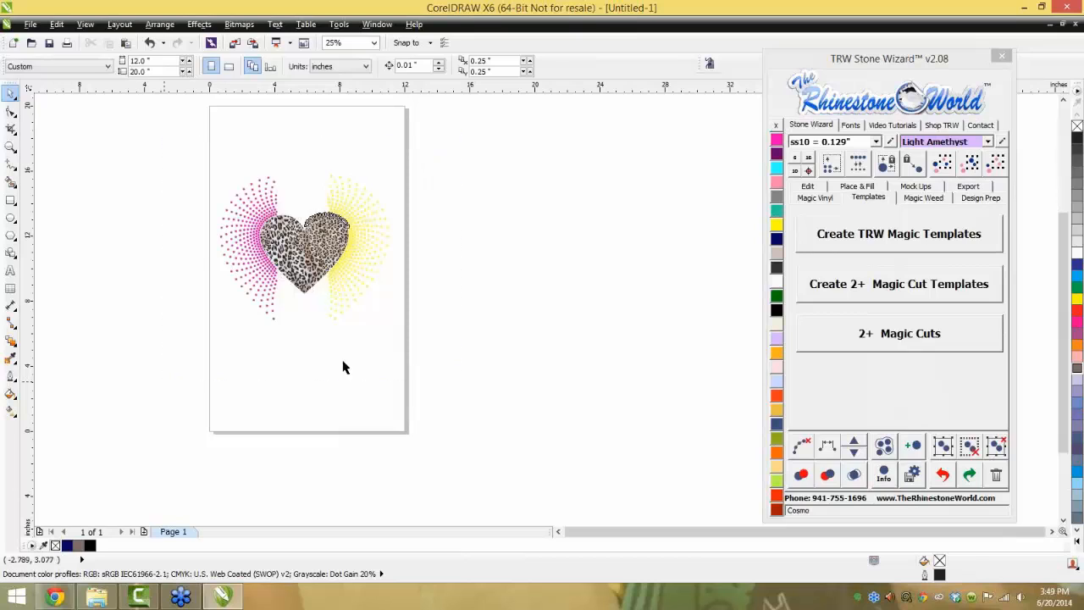
Select everything on the page and generate the TRW Magic Templates for the heart design again
{"action": "key", "text": "ctrl+a"}
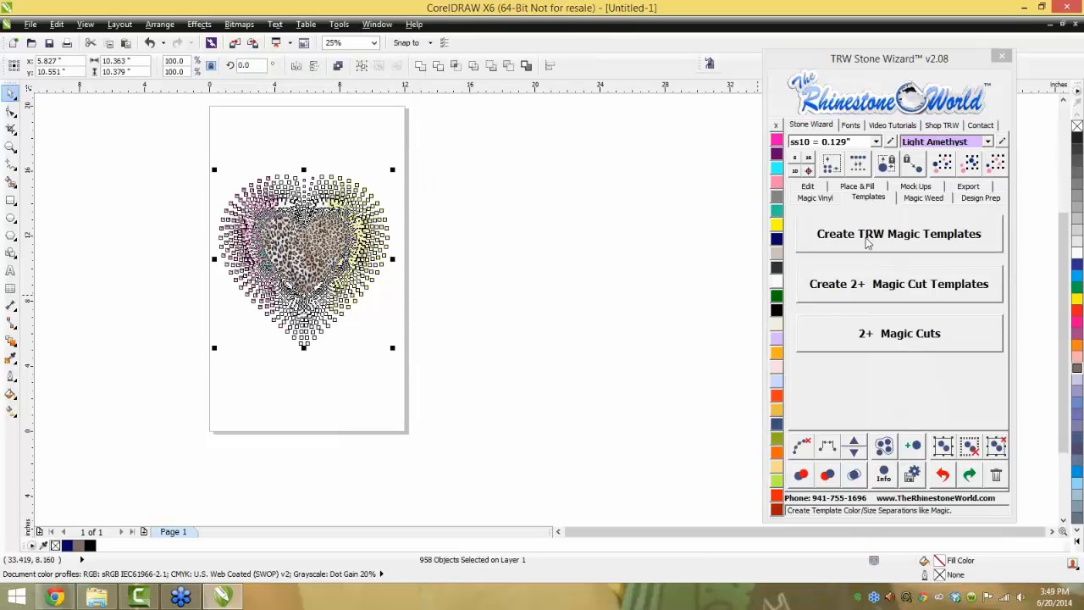
{"action": "left_click", "coordinate": [867, 243]}
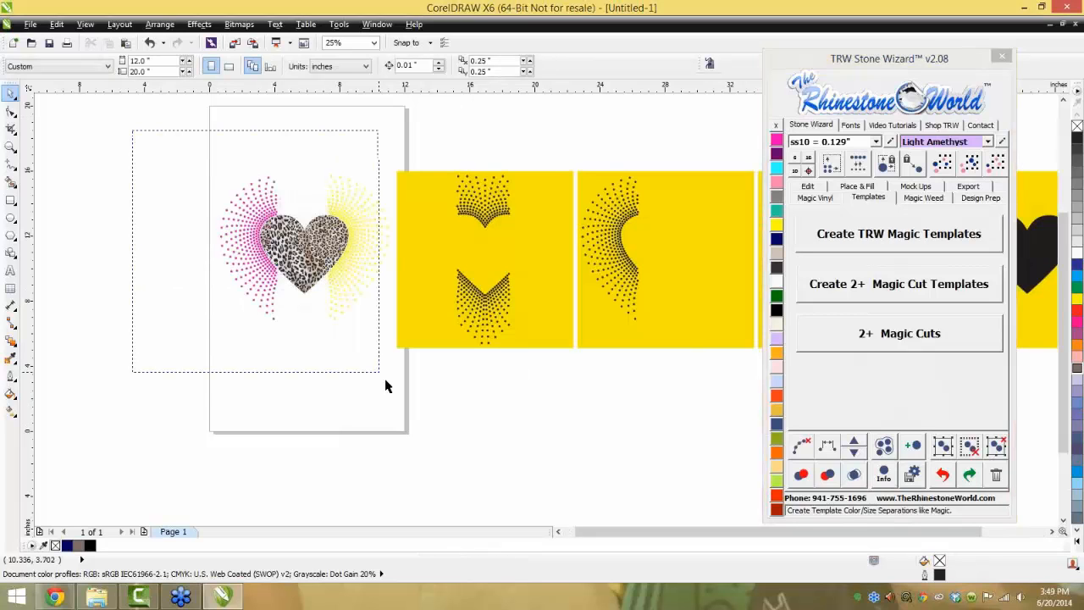
Delete the original heart design and move all four yellow template panels so the row starts over the page
{"action": "left_click_drag", "start_coordinate": [385, 381], "coordinate": [393, 390]}
{"action": "key", "text": "Delete"}
{"action": "scroll", "coordinate": [381, 355], "scroll_direction": "down", "scroll_amount": 2}
{"action": "left_click_drag", "start_coordinate": [347, 280], "coordinate": [607, 391]}
{"action": "left_click_drag", "start_coordinate": [551, 343], "coordinate": [517, 349]}
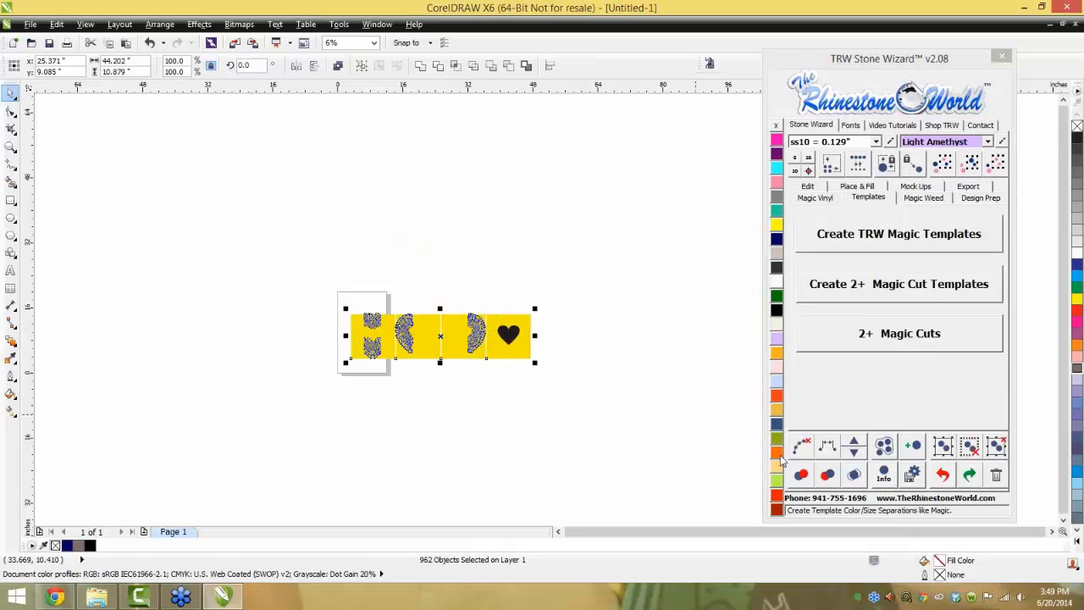
Send the four selected template panels to the cutter with the Cut Studio option
{"action": "left_click", "coordinate": [968, 186]}
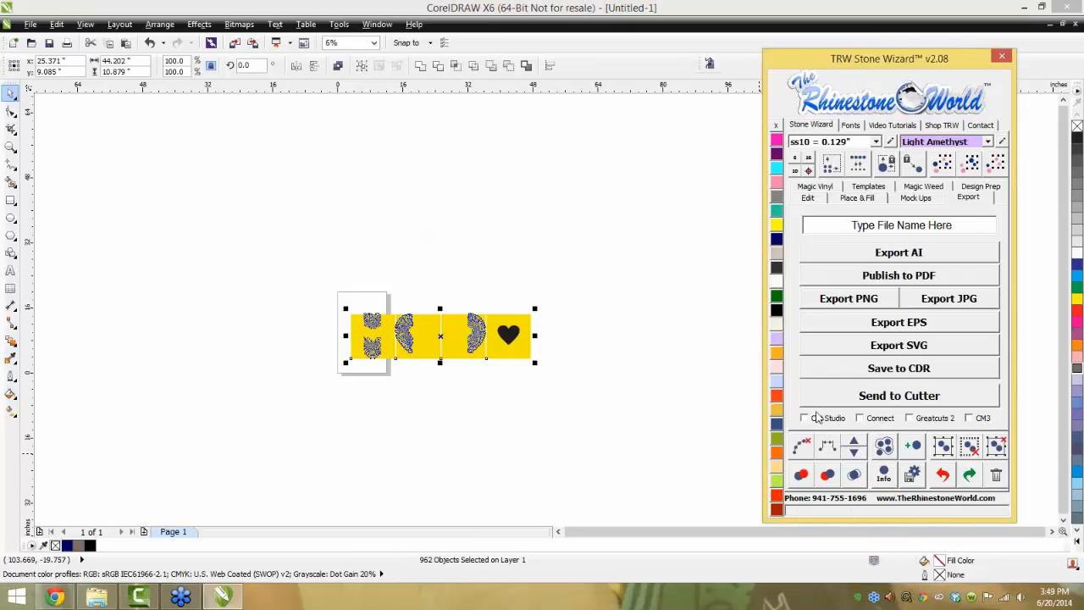
{"action": "left_click", "coordinate": [804, 418]}
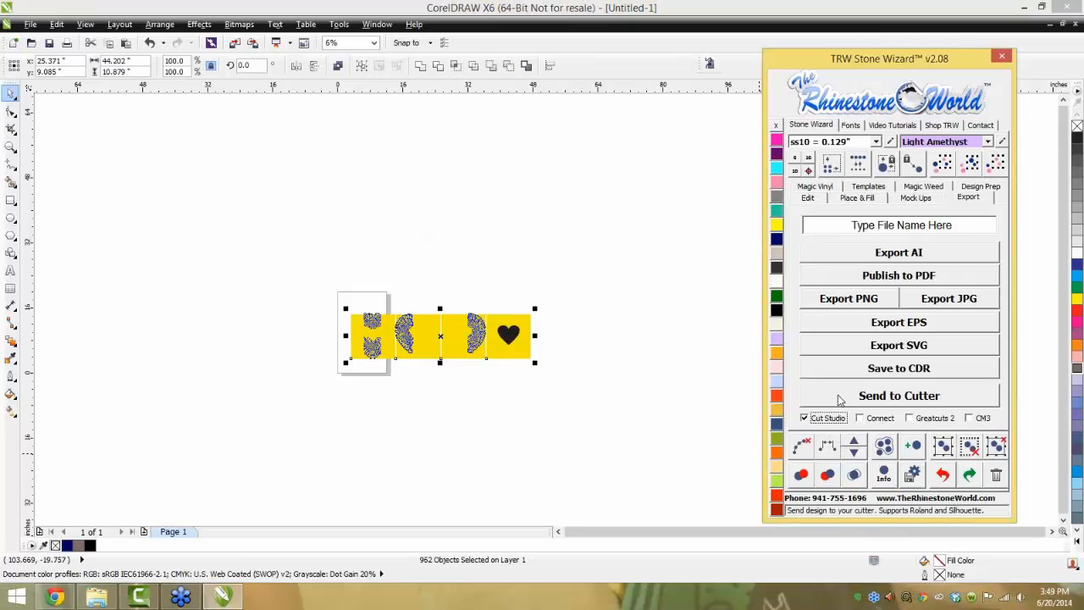
{"action": "left_click", "coordinate": [839, 400]}
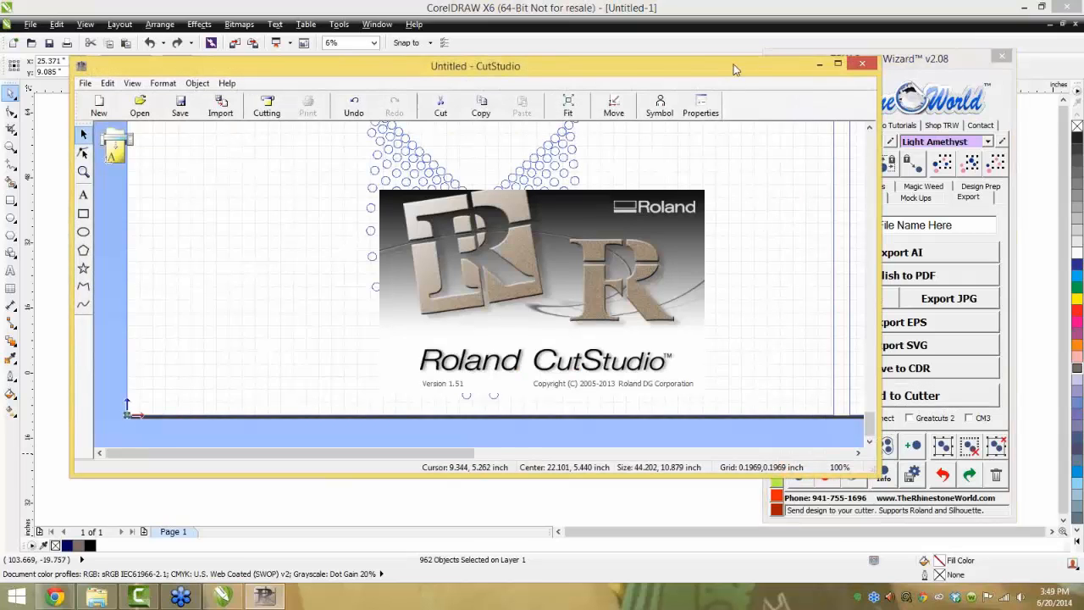
Examine the rhinestone template outlines in the maximized CutStudio window, then close it without saving
{"action": "left_click", "coordinate": [813, 74]}
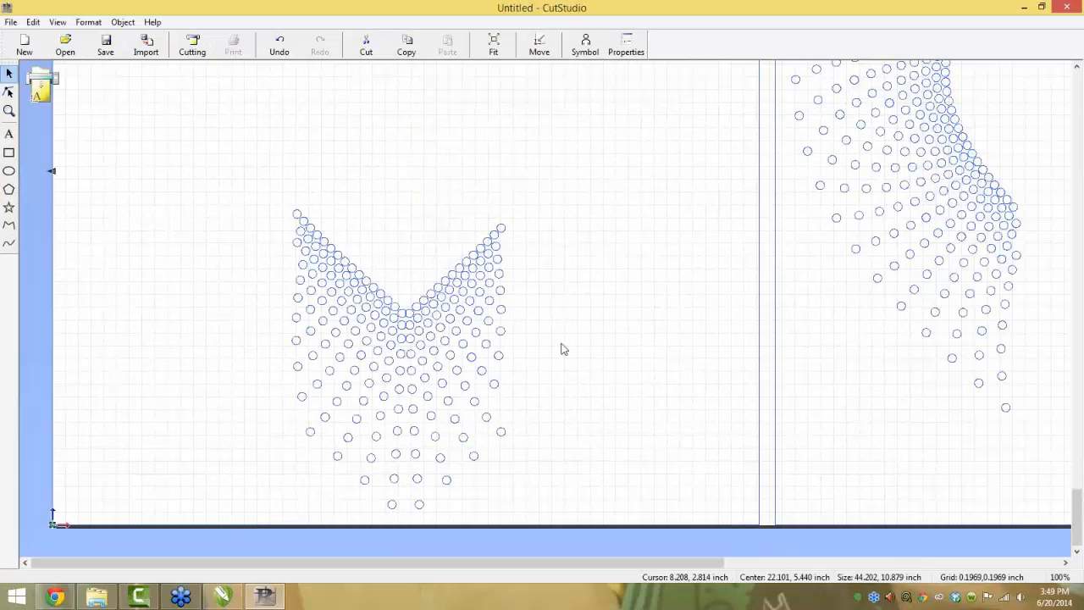
{"action": "scroll", "coordinate": [561, 343], "scroll_direction": "down", "scroll_amount": 2}
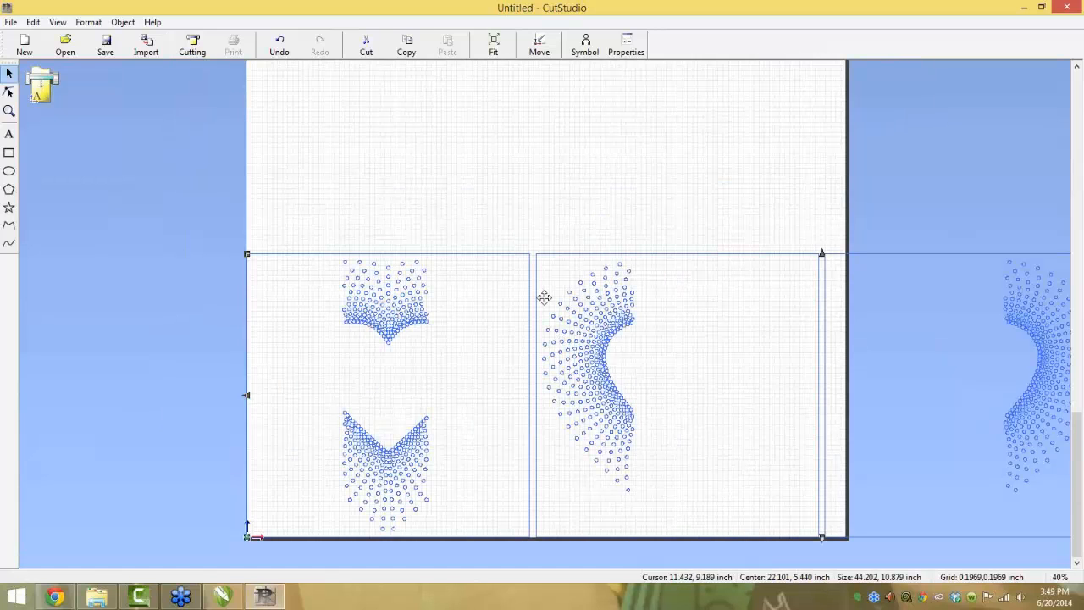
{"action": "scroll", "coordinate": [432, 395], "scroll_direction": "up", "scroll_amount": 1}
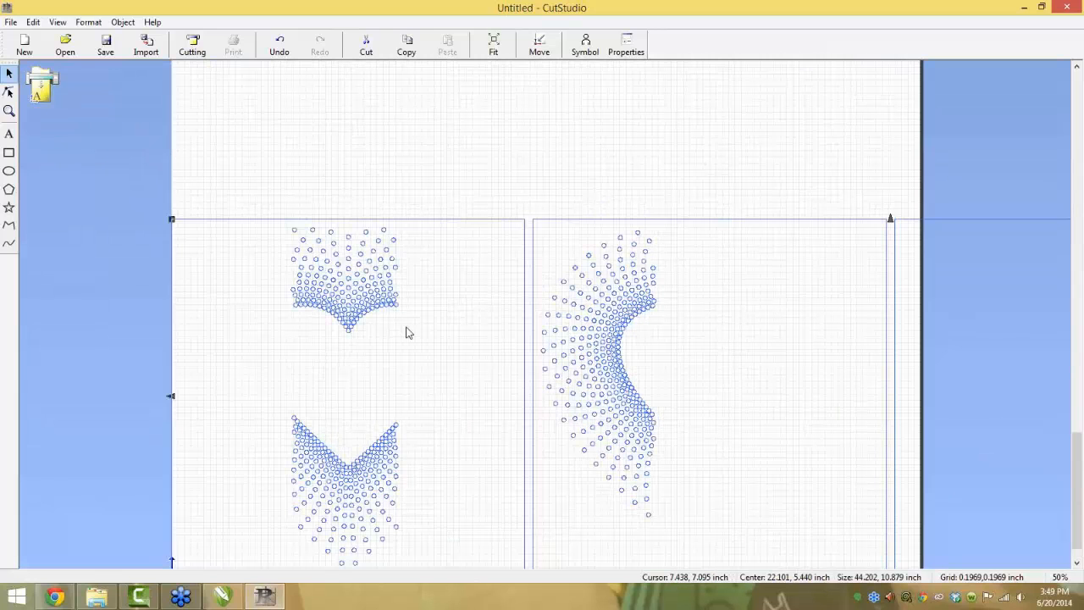
{"action": "scroll", "coordinate": [407, 331], "scroll_direction": "up", "scroll_amount": 1}
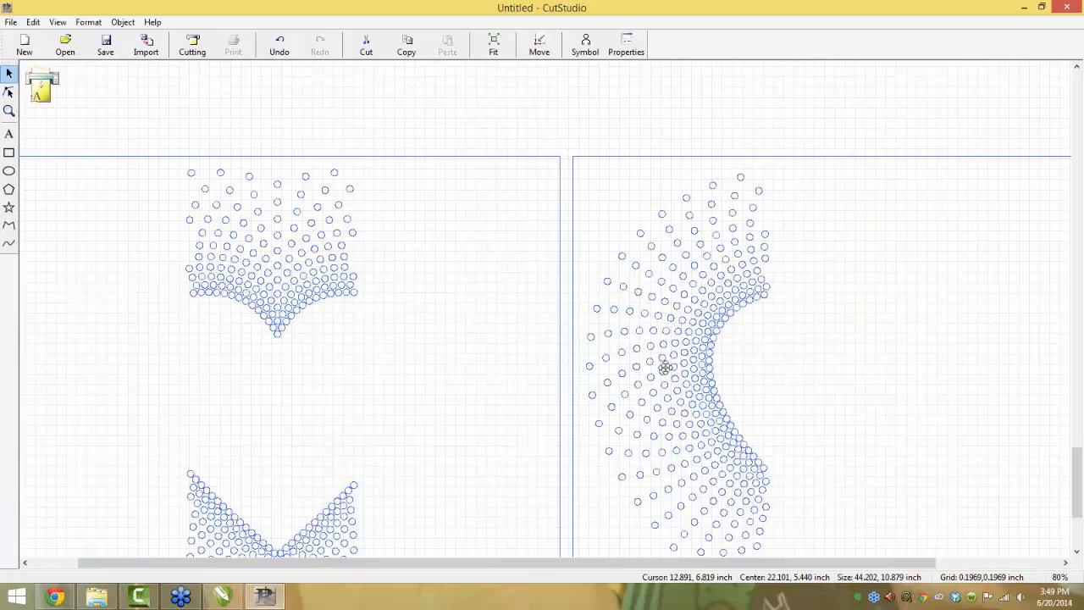
{"action": "scroll", "coordinate": [664, 368], "scroll_direction": "down", "scroll_amount": 1}
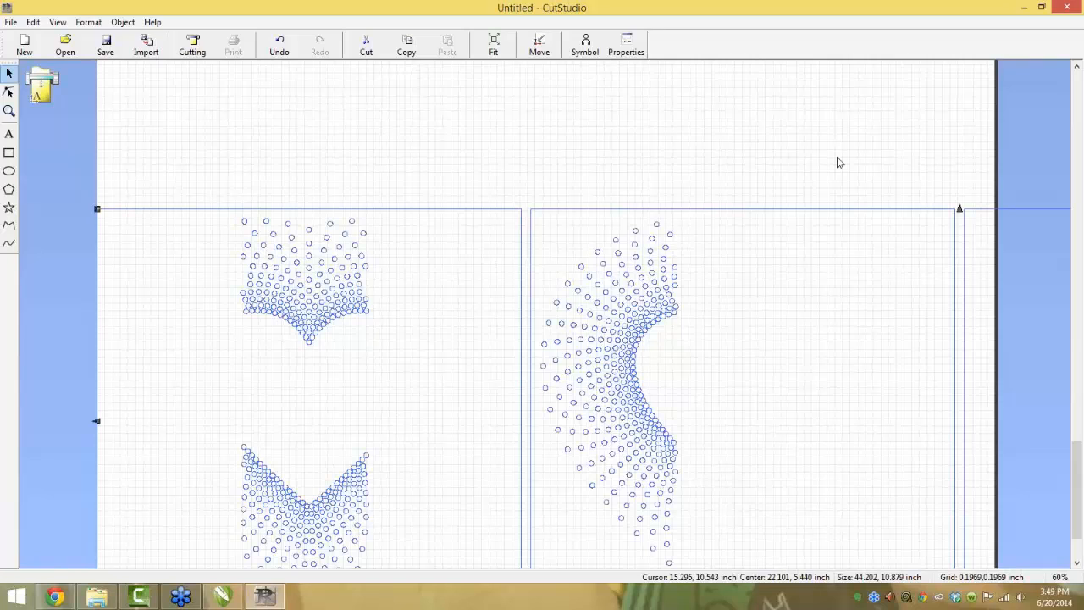
{"action": "left_click", "coordinate": [1066, 8]}
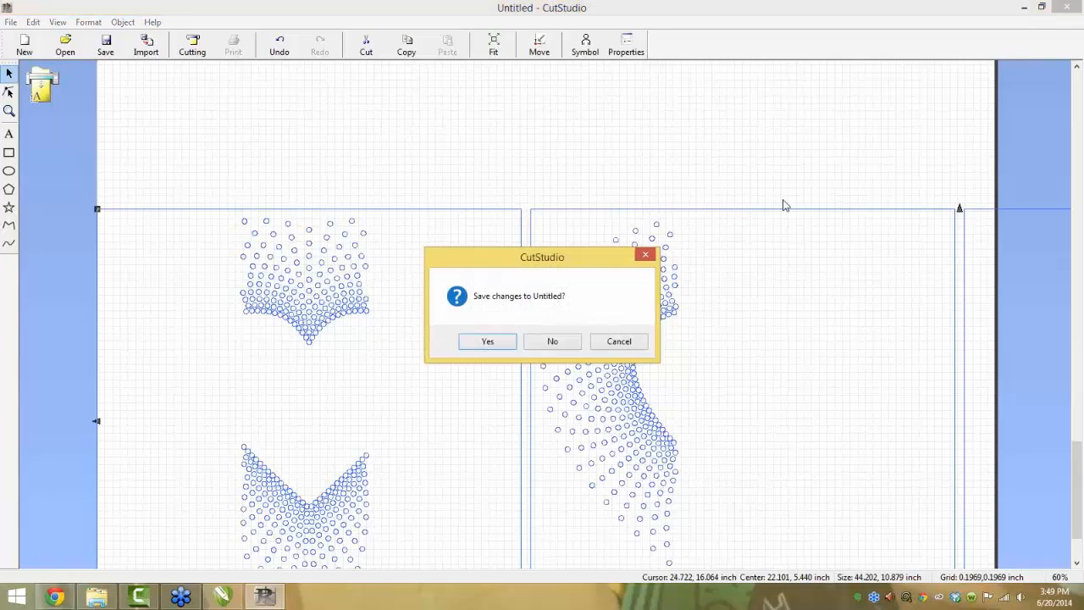
{"action": "left_click", "coordinate": [574, 342]}
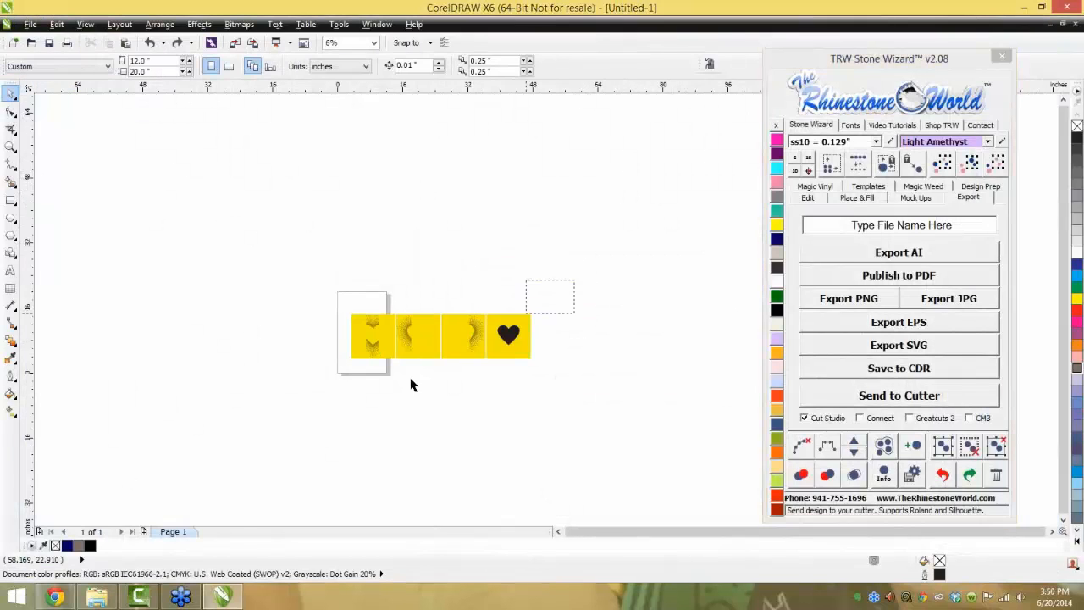
Delete three template panels, keeping only the one with the upper and lower rhinestone sections
{"action": "left_click_drag", "start_coordinate": [411, 379], "coordinate": [395, 382]}
{"action": "key", "text": "Delete"}
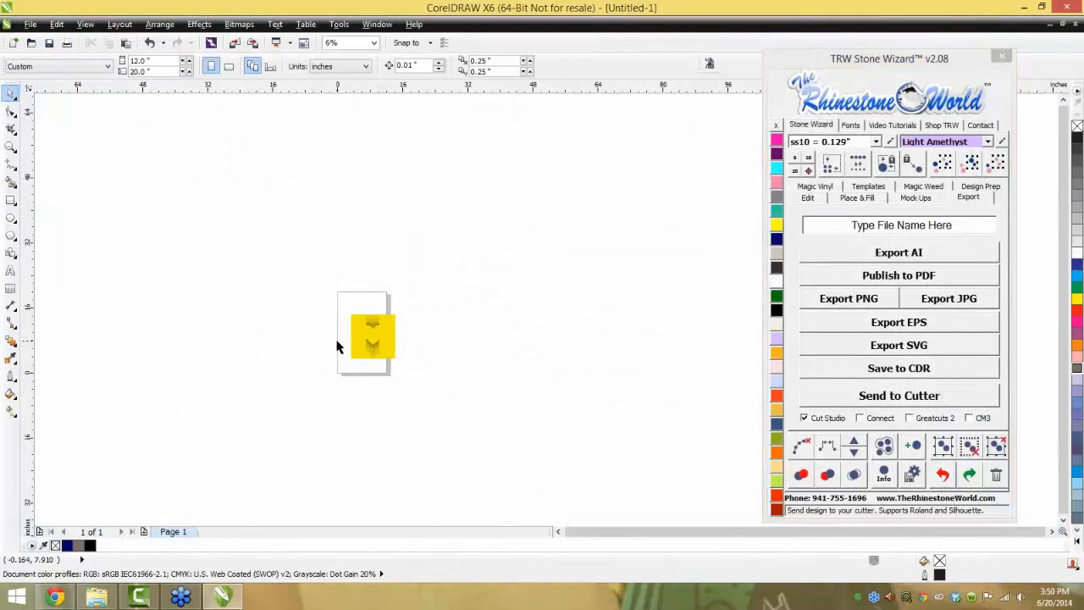
{"action": "scroll", "coordinate": [337, 346], "scroll_direction": "up", "scroll_amount": 1}
{"action": "scroll", "coordinate": [373, 352], "scroll_direction": "up", "scroll_amount": 1}
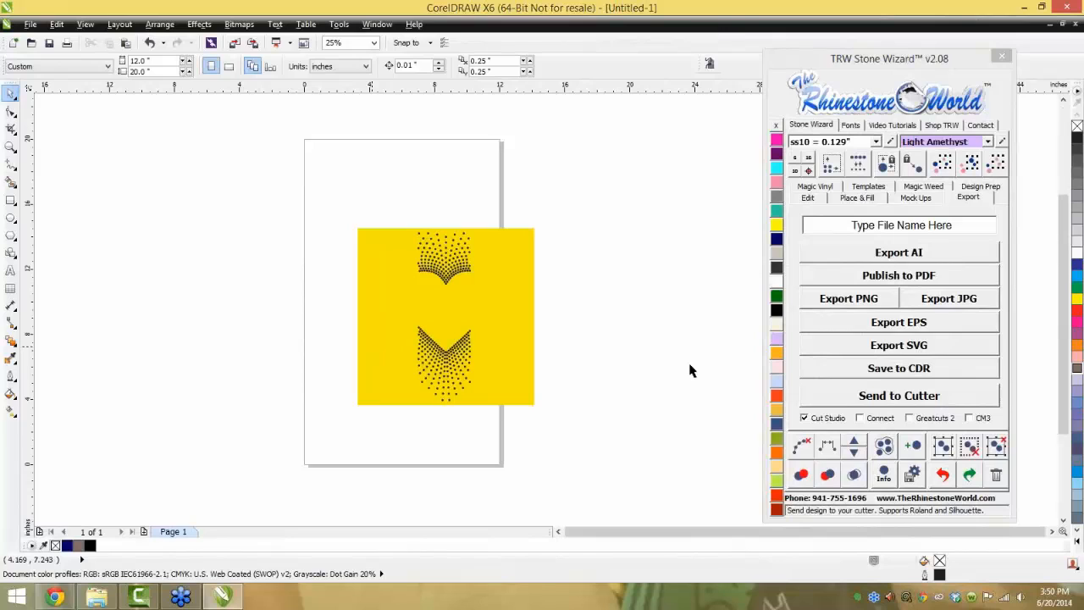
Send the remaining template panel to CutStudio on its own and close CutStudio without saving
{"action": "left_click_drag", "start_coordinate": [625, 170], "coordinate": [308, 451]}
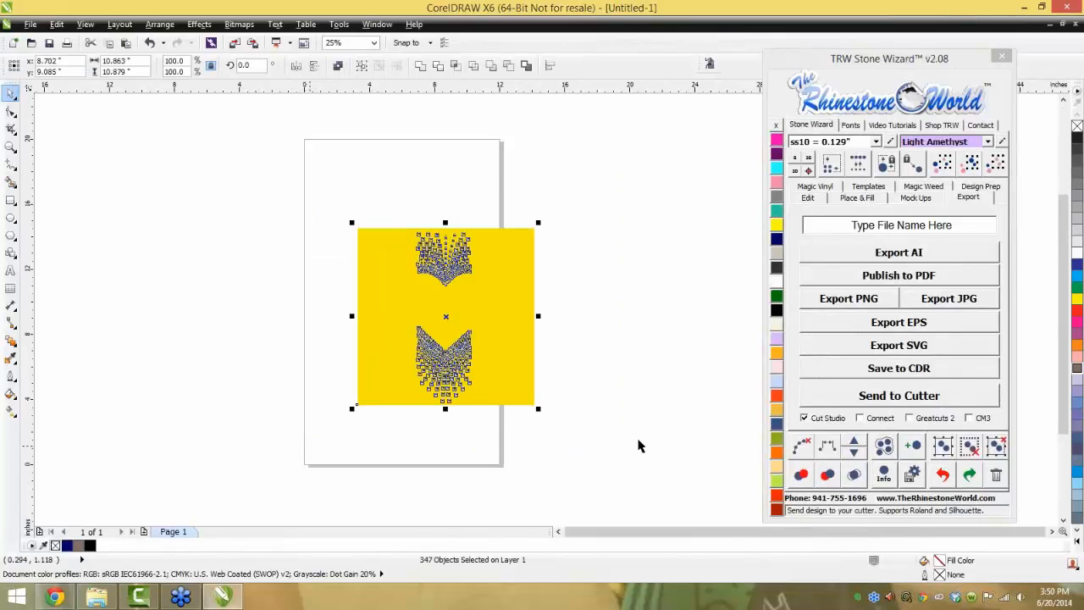
{"action": "left_click", "coordinate": [837, 398]}
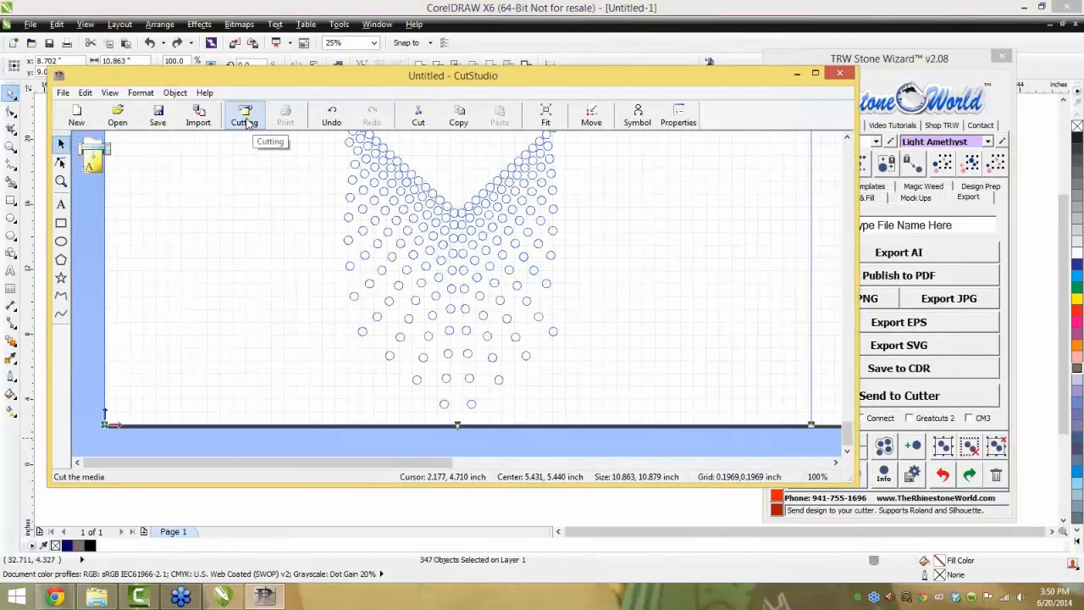
{"action": "left_click", "coordinate": [840, 74]}
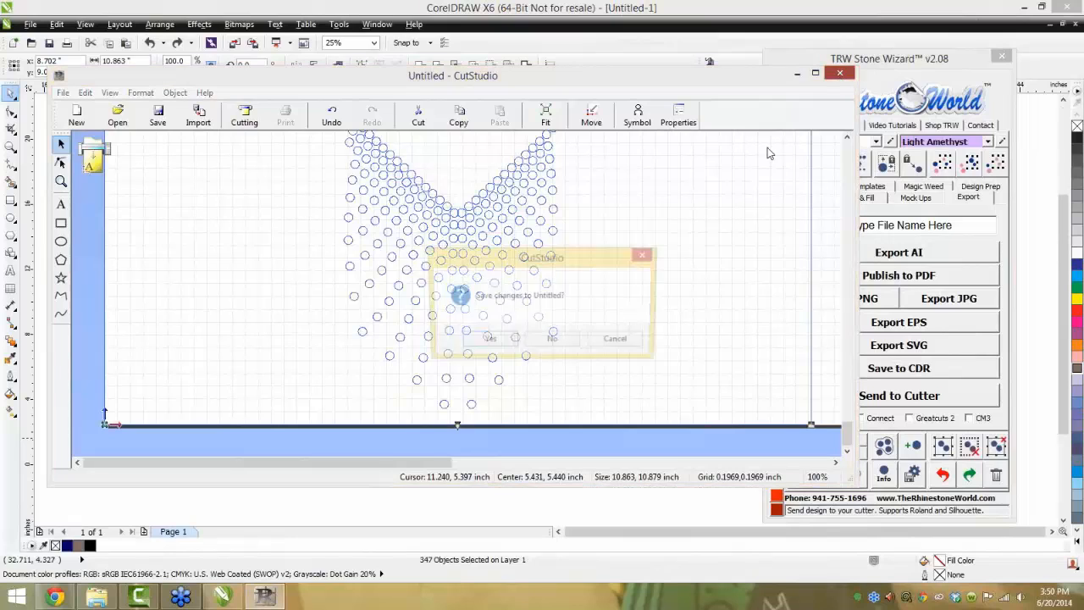
{"action": "left_click", "coordinate": [573, 340]}
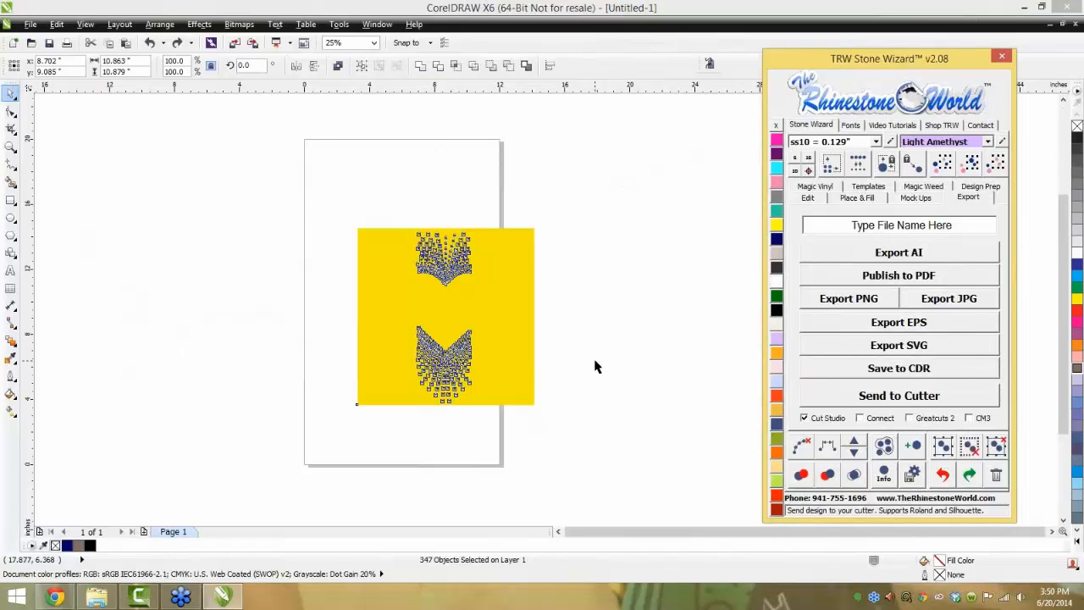
Delete the remaining yellow template panel and undo the deletion
{"action": "left_click", "coordinate": [561, 223]}
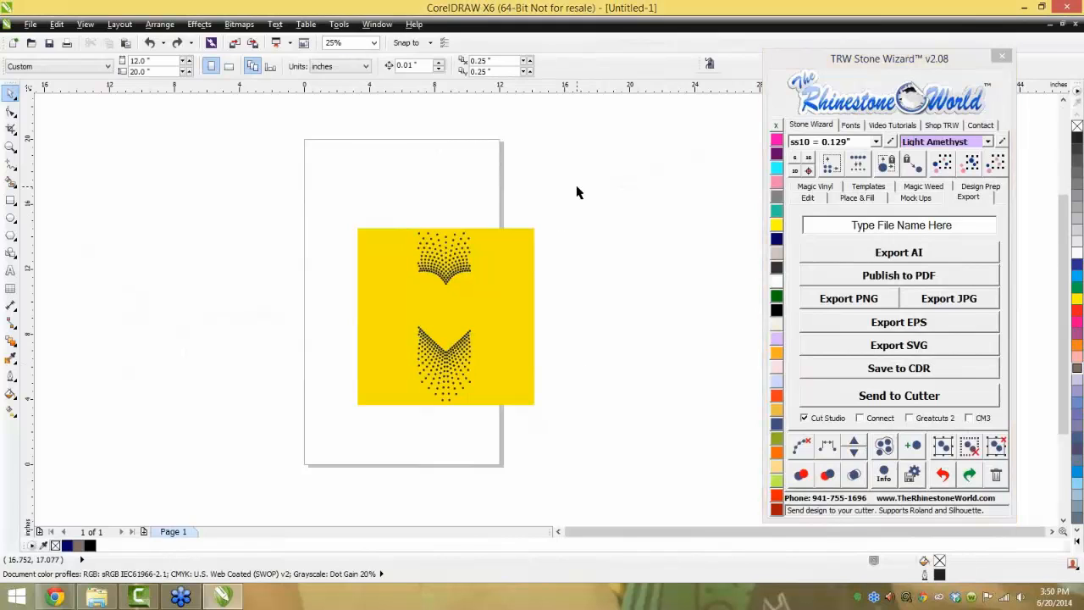
{"action": "left_click_drag", "start_coordinate": [340, 472], "coordinate": [340, 472]}
{"action": "key", "text": "Delete"}
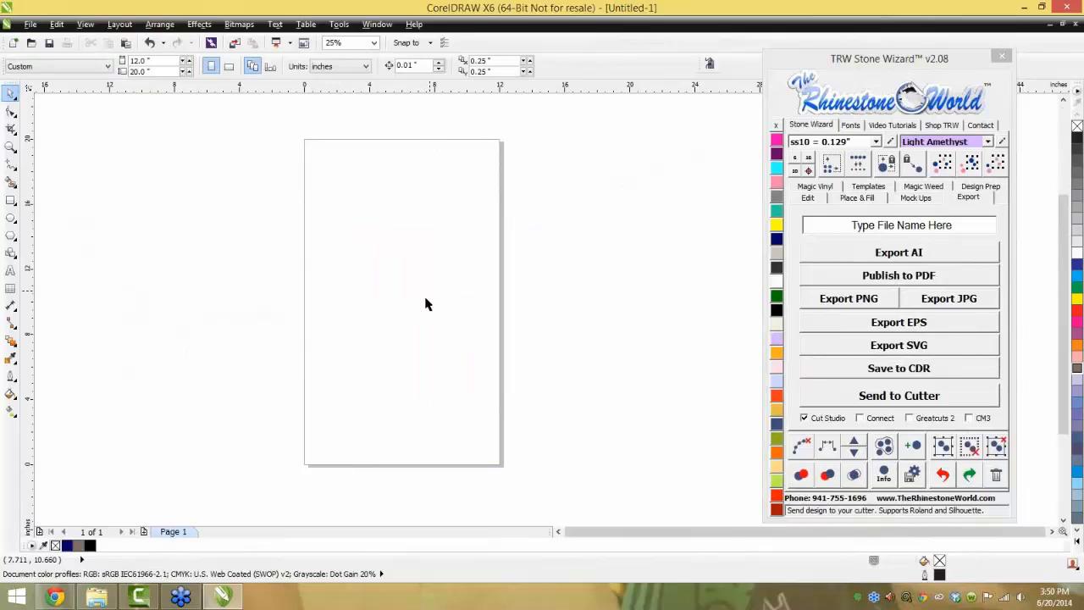
{"action": "scroll", "coordinate": [423, 305], "scroll_direction": "down", "scroll_amount": 1}
{"action": "scroll", "coordinate": [410, 291], "scroll_direction": "up", "scroll_amount": 1}
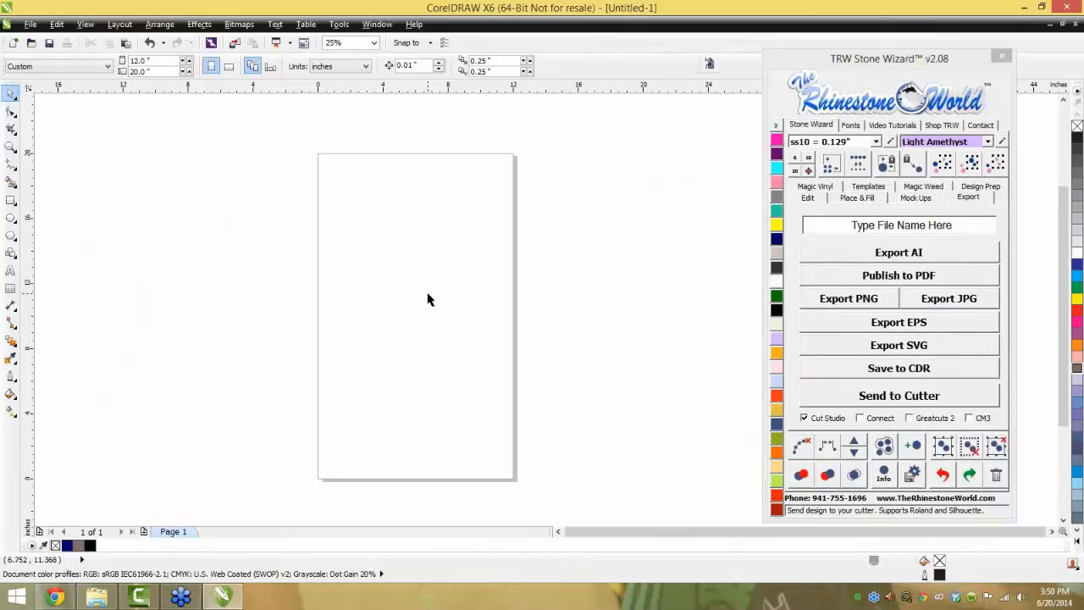
{"action": "key", "text": "ctrl+z"}
Try to send the whole template panel to the cutter with the Connect option, and clear the selection
{"action": "left_click_drag", "start_coordinate": [613, 209], "coordinate": [324, 447]}
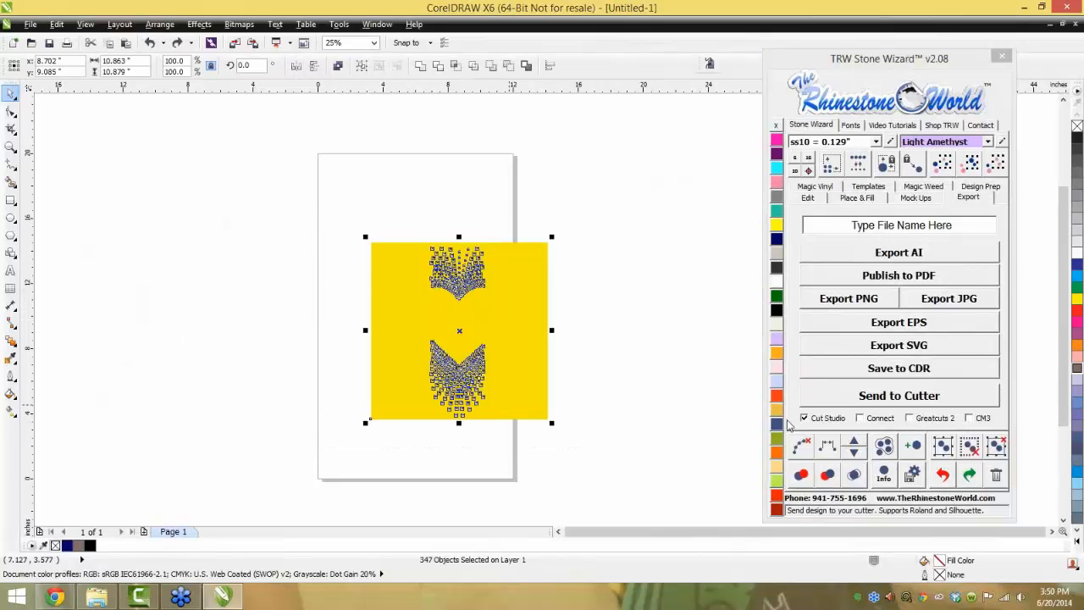
{"action": "left_click", "coordinate": [861, 419]}
{"action": "left_click", "coordinate": [869, 401]}
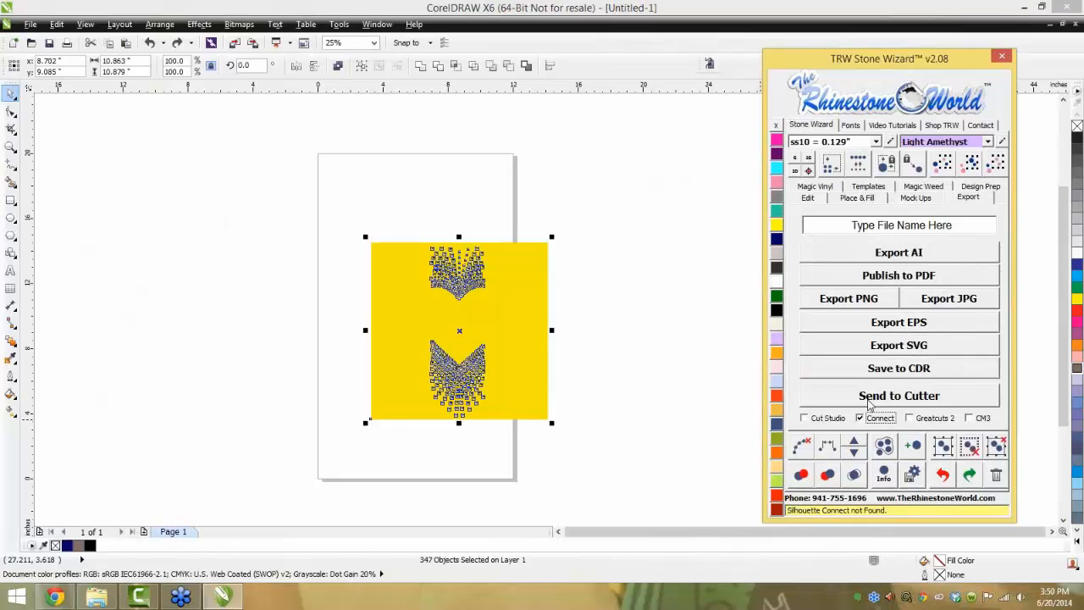
{"action": "left_click", "coordinate": [619, 381]}
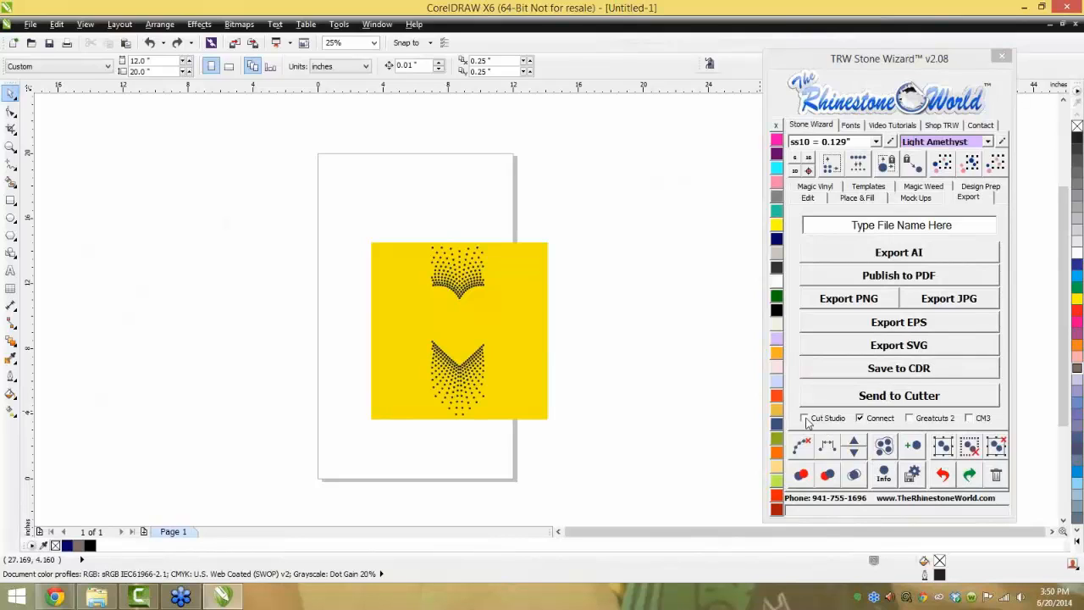
Delete the last template panel and bring the file TEMPLATE MOCK UP PROOF.cdr onto the drawing
{"action": "left_click_drag", "start_coordinate": [604, 186], "coordinate": [283, 467]}
{"action": "key", "text": "Delete"}
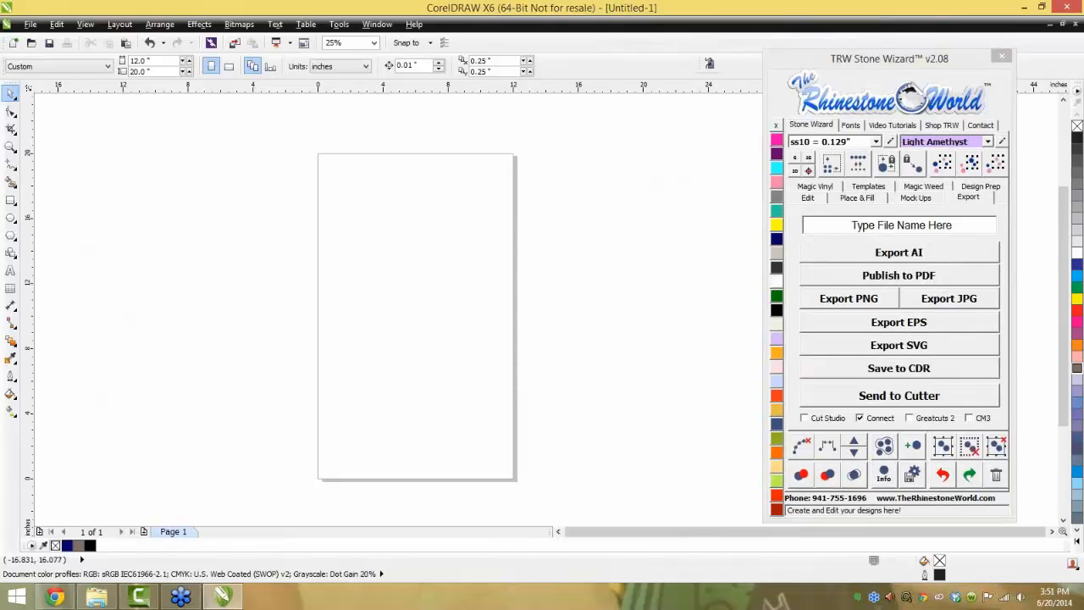
{"action": "left_click_drag", "start_coordinate": [1, 161], "coordinate": [356, 312]}
{"action": "left_click_drag", "start_coordinate": [558, 319], "coordinate": [310, 470]}
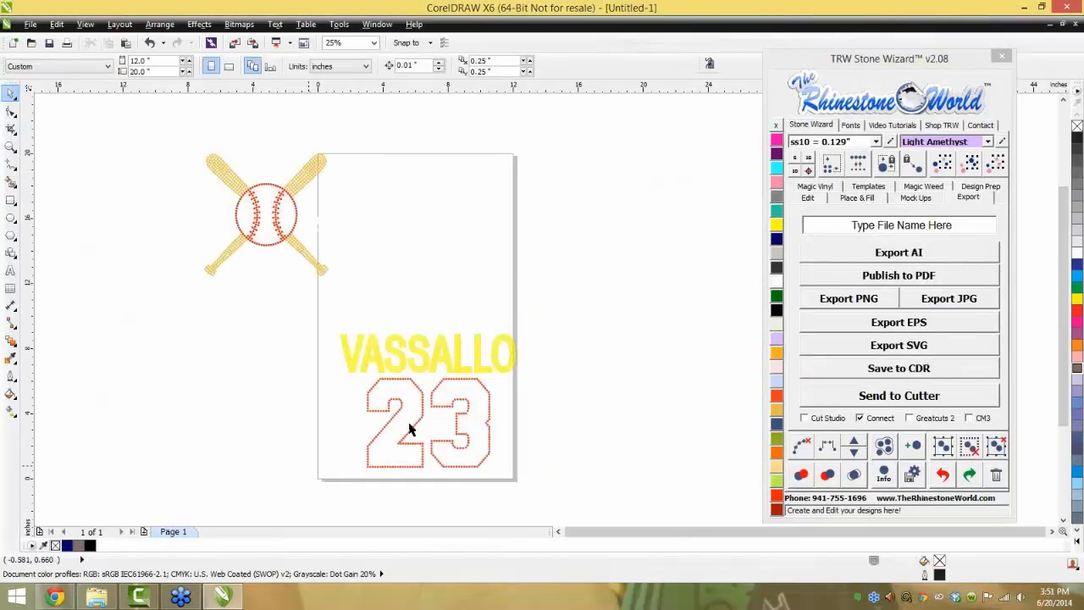
Ungroup all groups of the imported design and delete the player name and the number 23 below the crossed bats
{"action": "left_click", "coordinate": [506, 366]}
{"action": "left_click", "coordinate": [998, 451]}
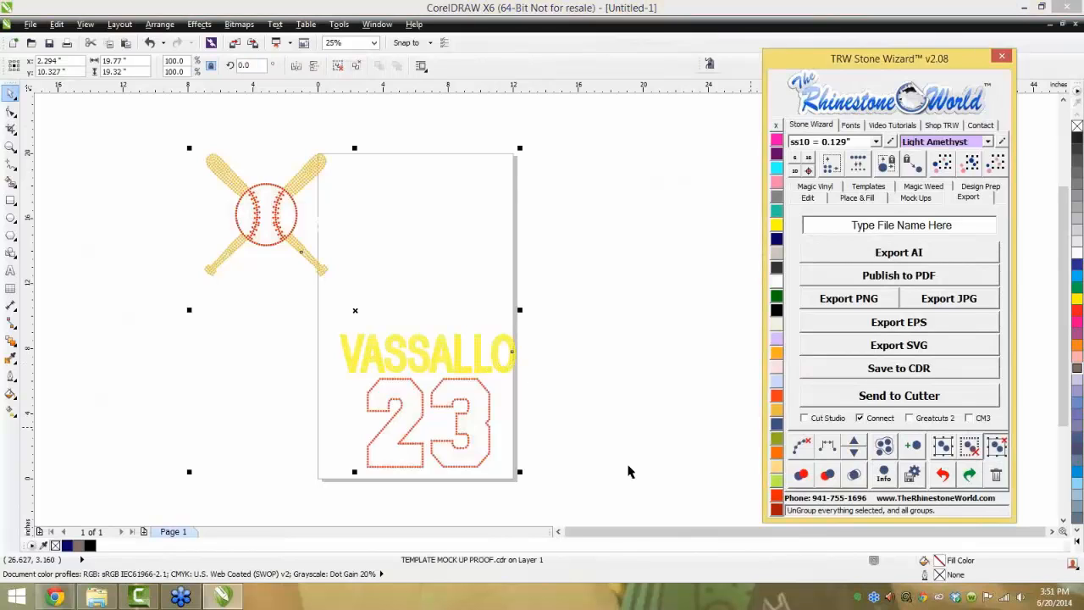
{"action": "left_click_drag", "start_coordinate": [593, 503], "coordinate": [247, 315]}
{"action": "key", "text": "Delete"}
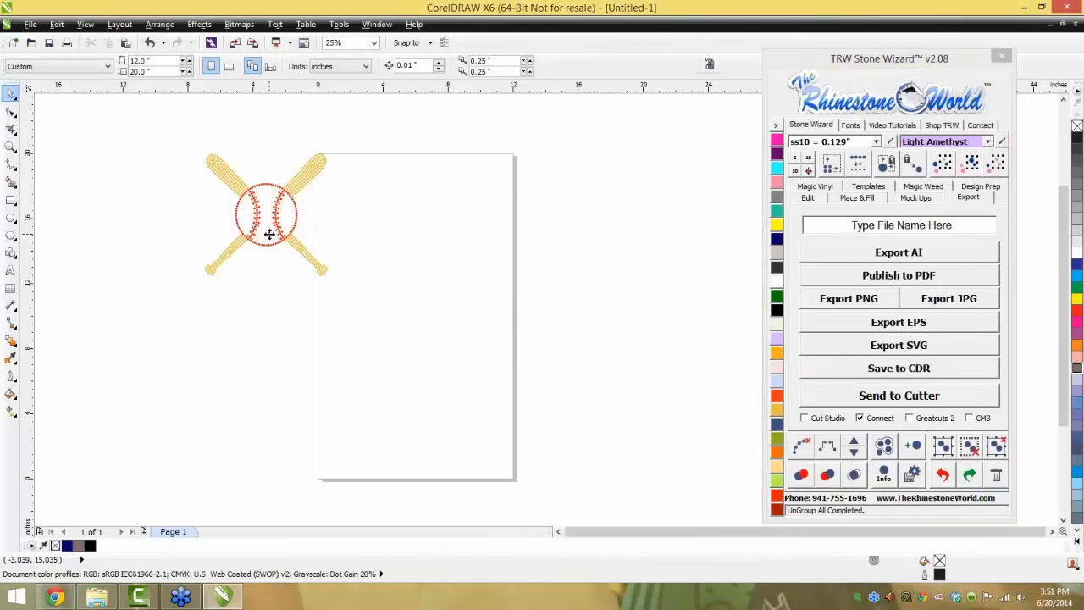
Recolor all white stones of the baseball design to Jet Black and move the complete design onto the page
{"action": "left_click", "coordinate": [270, 235]}
{"action": "left_click", "coordinate": [968, 169]}
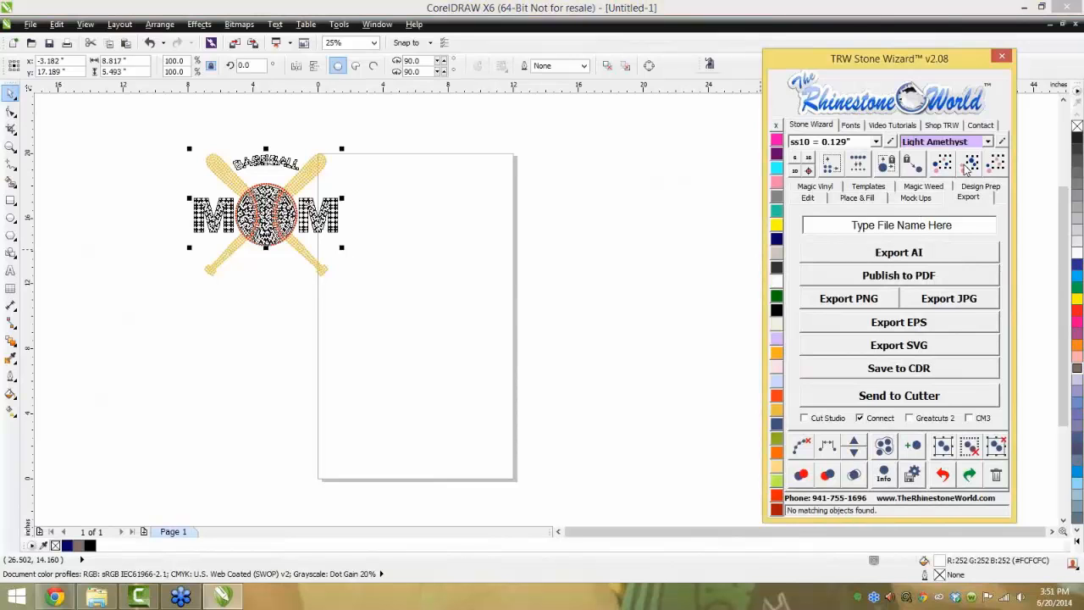
{"action": "left_click", "coordinate": [776, 310]}
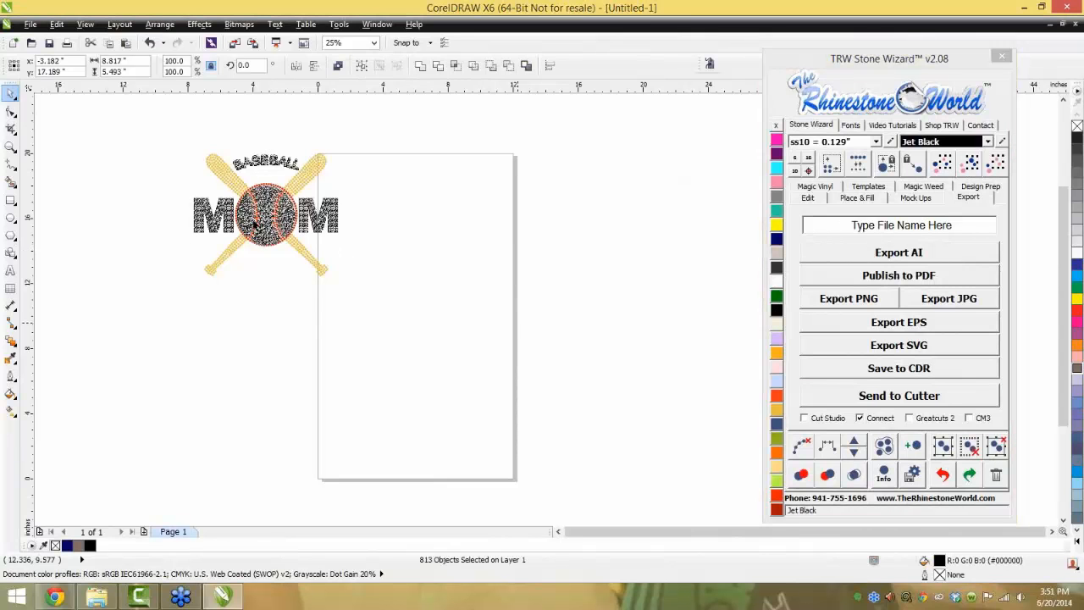
{"action": "left_click_drag", "start_coordinate": [458, 325], "coordinate": [141, 120]}
{"action": "left_click_drag", "start_coordinate": [255, 202], "coordinate": [405, 270]}
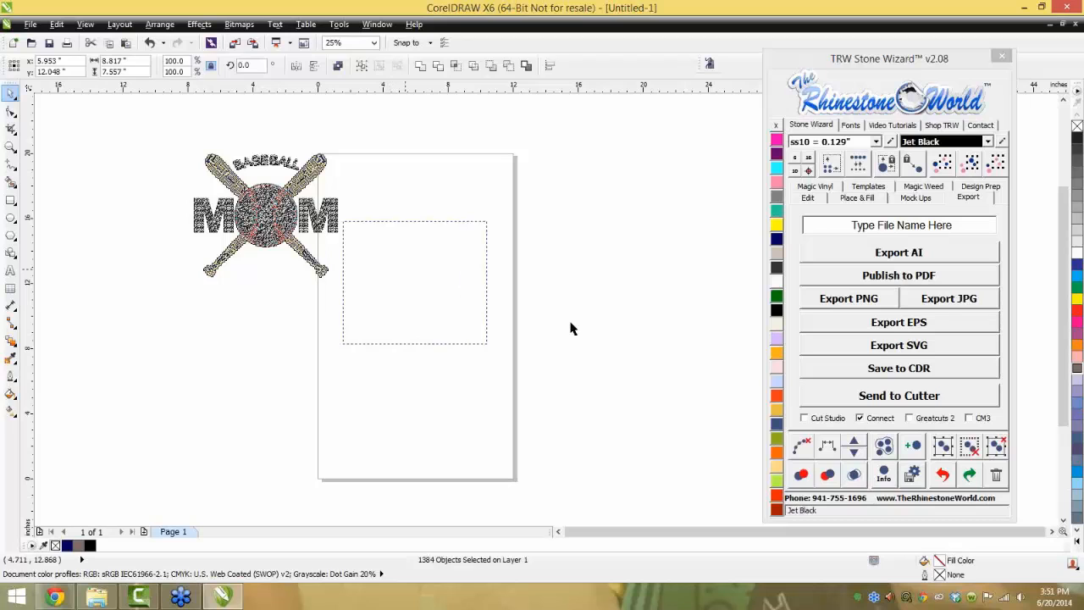
Select all gold stones of the crossed bats by matching color and recolor them to Ruby Maroon
{"action": "scroll", "coordinate": [465, 243], "scroll_direction": "up", "scroll_amount": 2}
{"action": "left_click", "coordinate": [460, 239]}
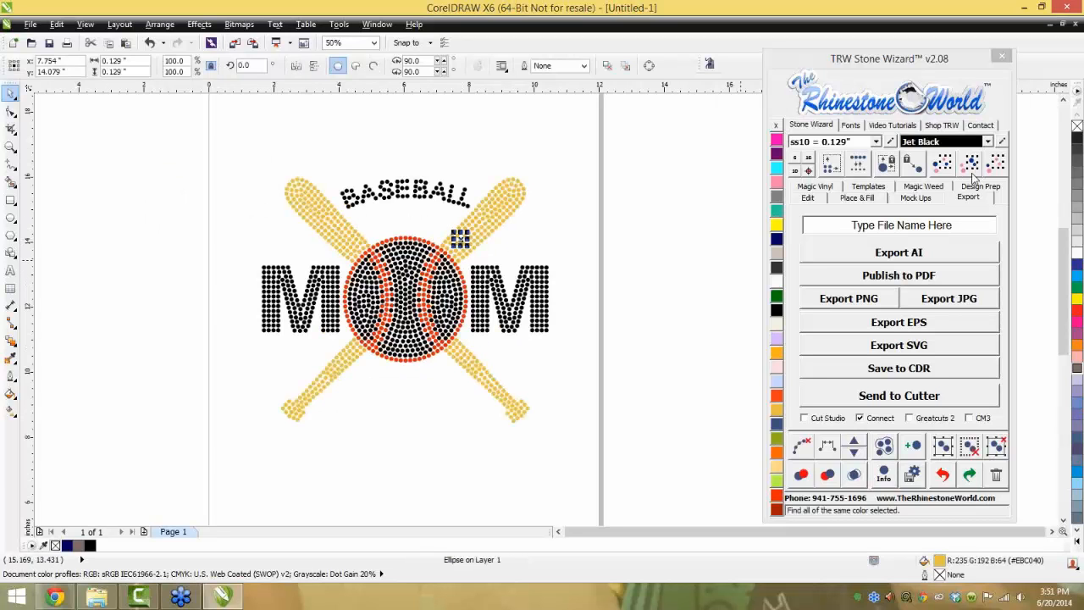
{"action": "left_click", "coordinate": [649, 249]}
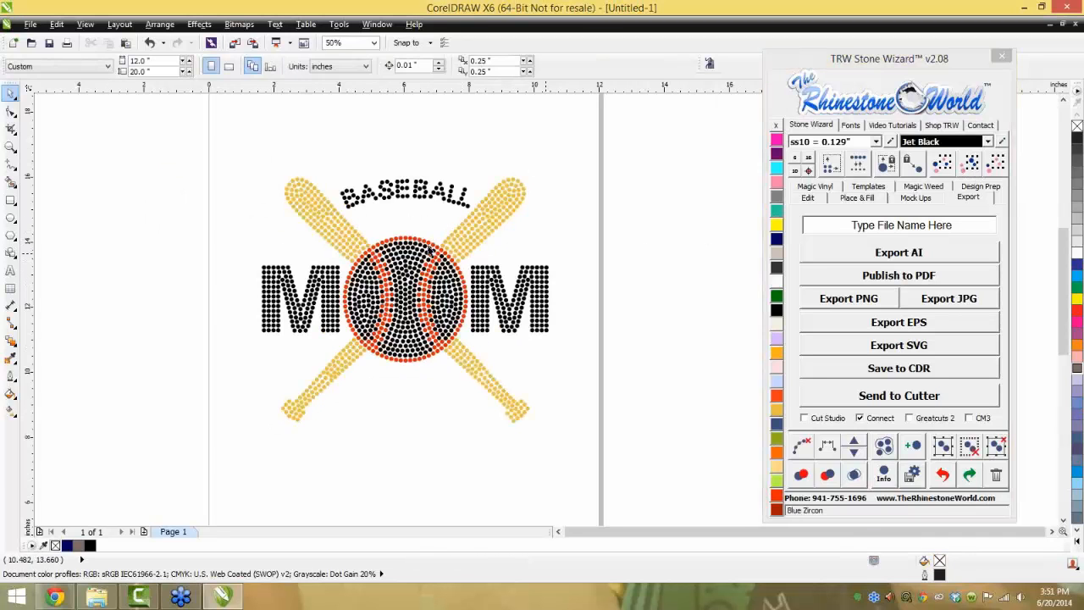
{"action": "left_click", "coordinate": [471, 227]}
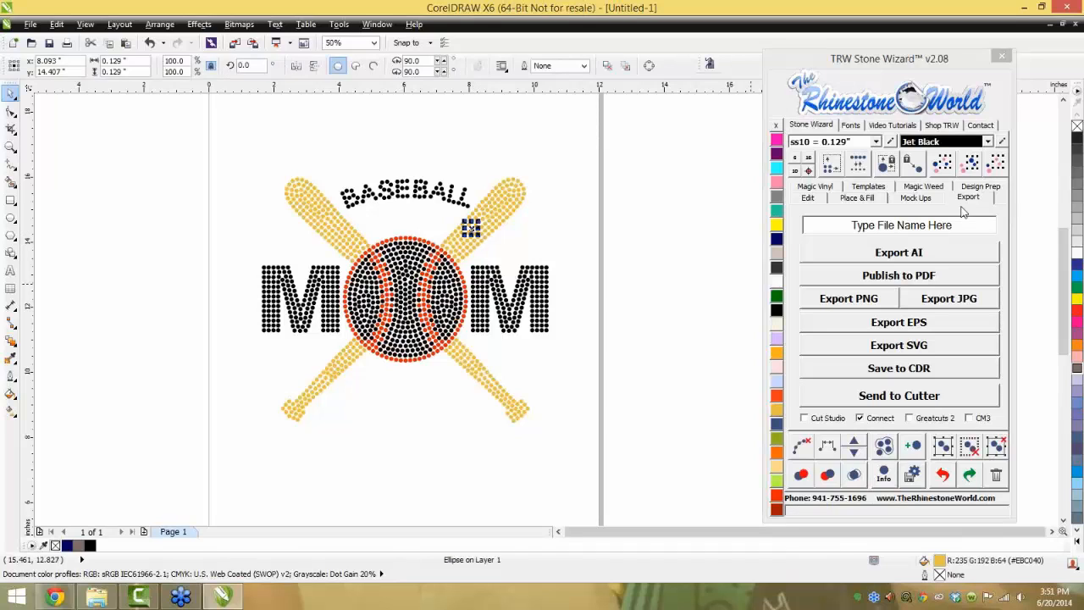
{"action": "left_click", "coordinate": [976, 167]}
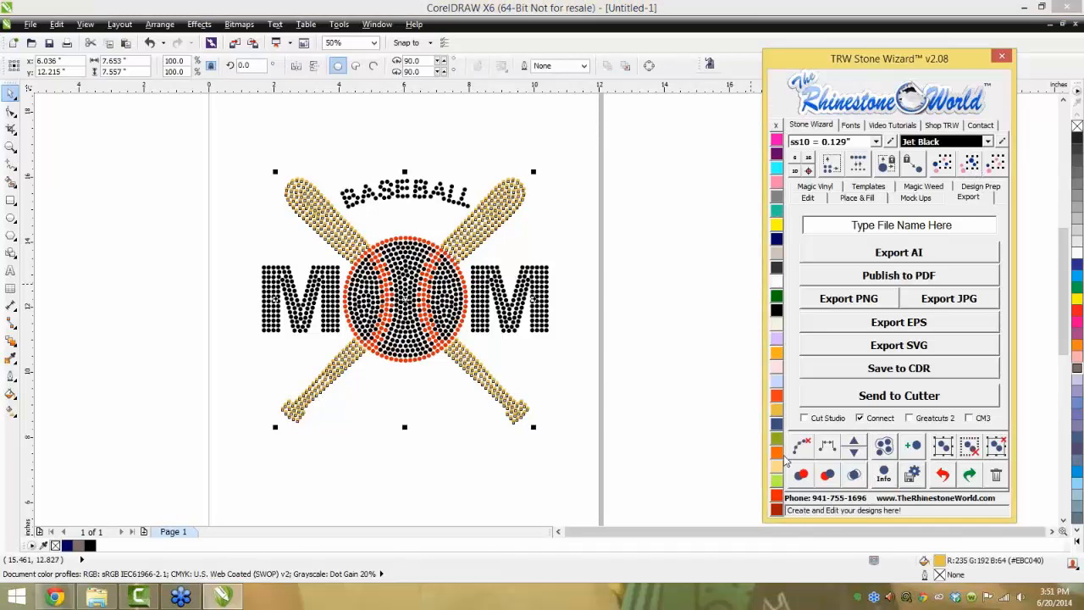
{"action": "left_click", "coordinate": [778, 511]}
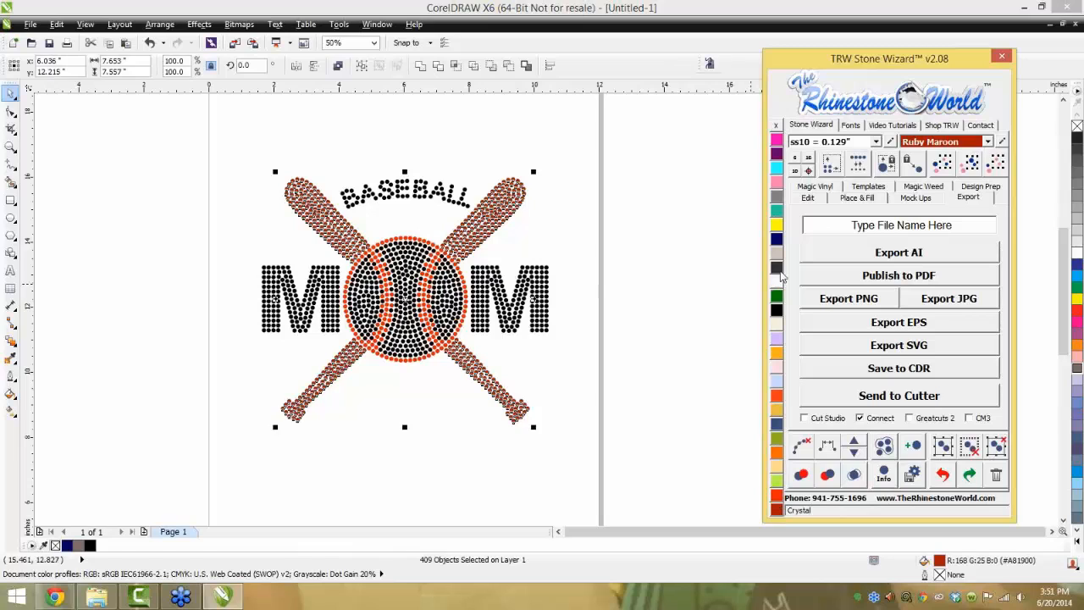
Recolor the selected crossed-bat stones to Cosmo and finally to Blue Zircon
{"action": "left_click", "coordinate": [778, 269]}
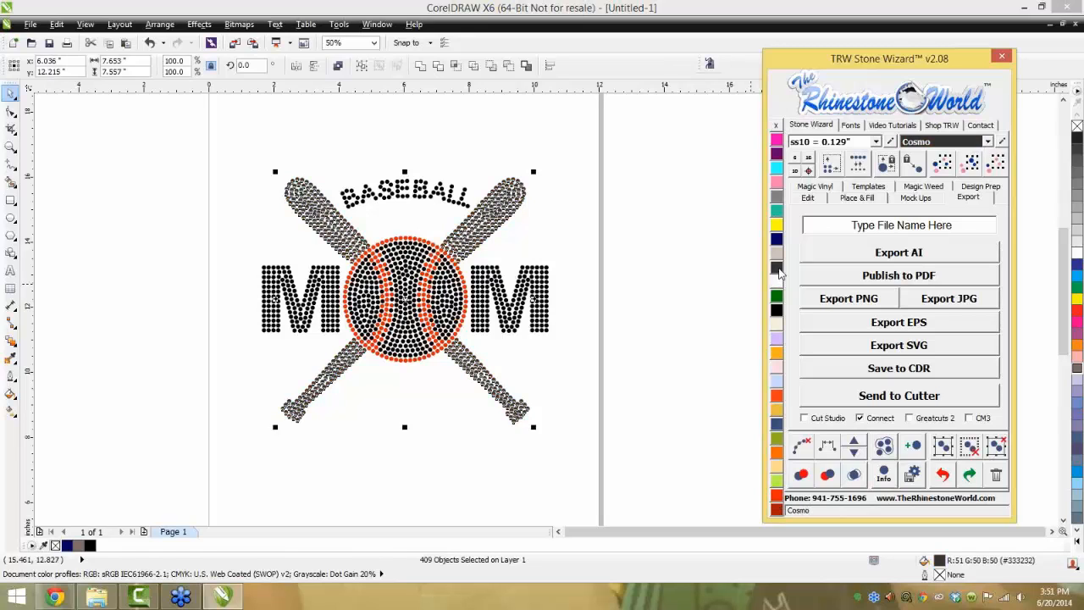
{"action": "left_click", "coordinate": [777, 209]}
{"action": "left_click", "coordinate": [702, 243]}
Select all black stones by matching color and recolor them to Amethyst, Emerald and finally Light Amethyst
{"action": "left_click", "coordinate": [539, 296]}
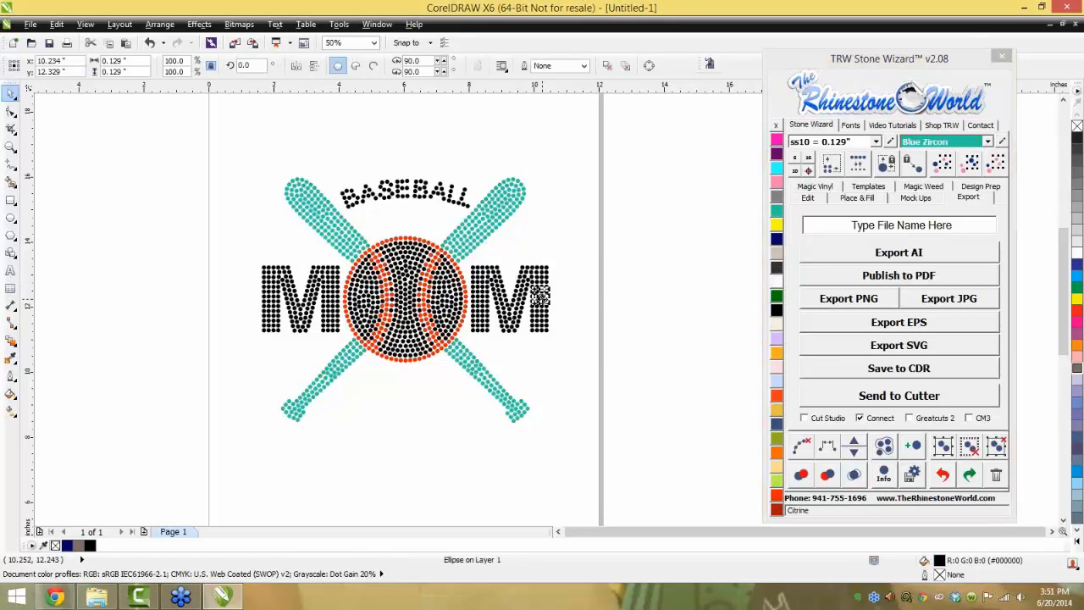
{"action": "left_click", "coordinate": [971, 165]}
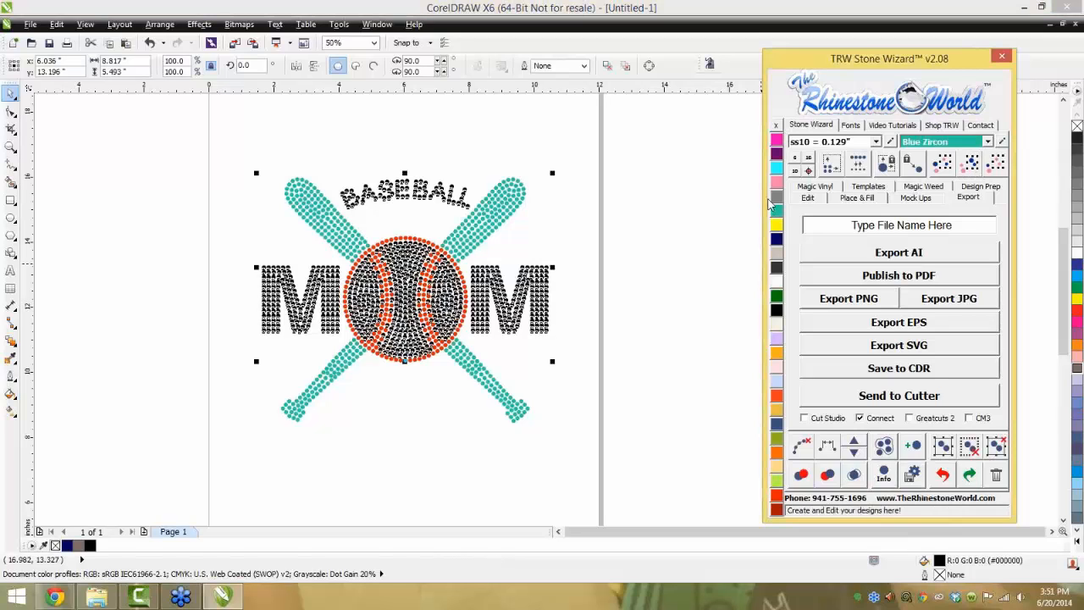
{"action": "left_click", "coordinate": [778, 160]}
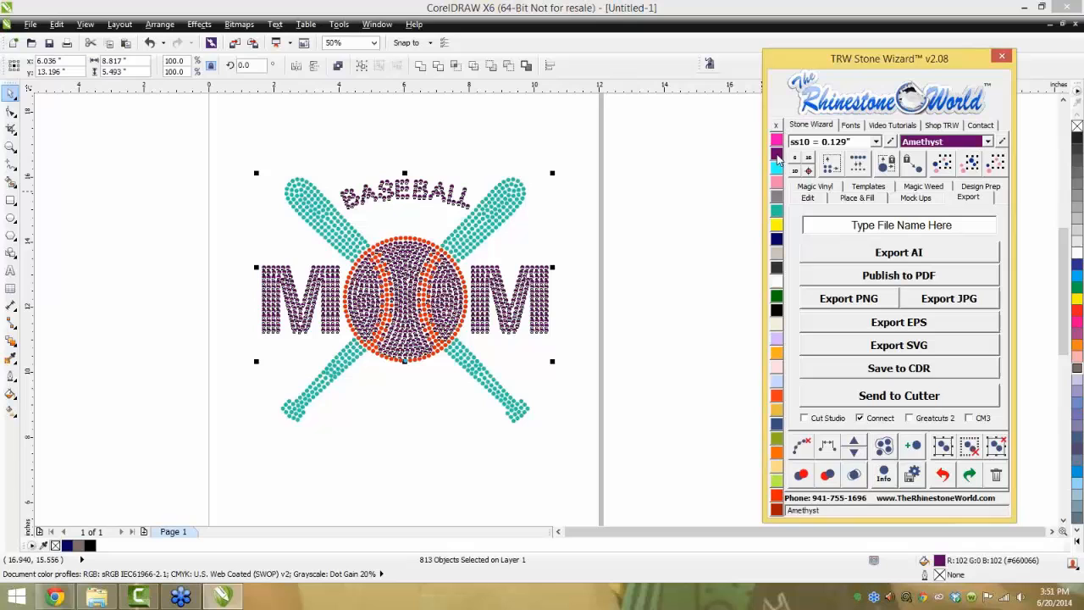
{"action": "left_click", "coordinate": [777, 298]}
{"action": "left_click", "coordinate": [777, 337]}
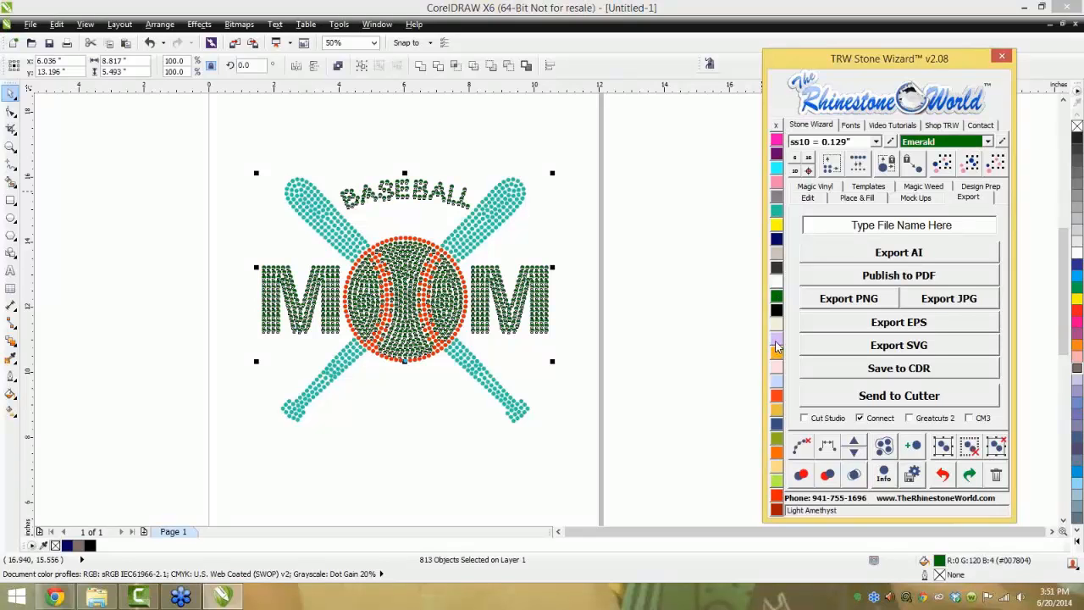
{"action": "left_click", "coordinate": [642, 339]}
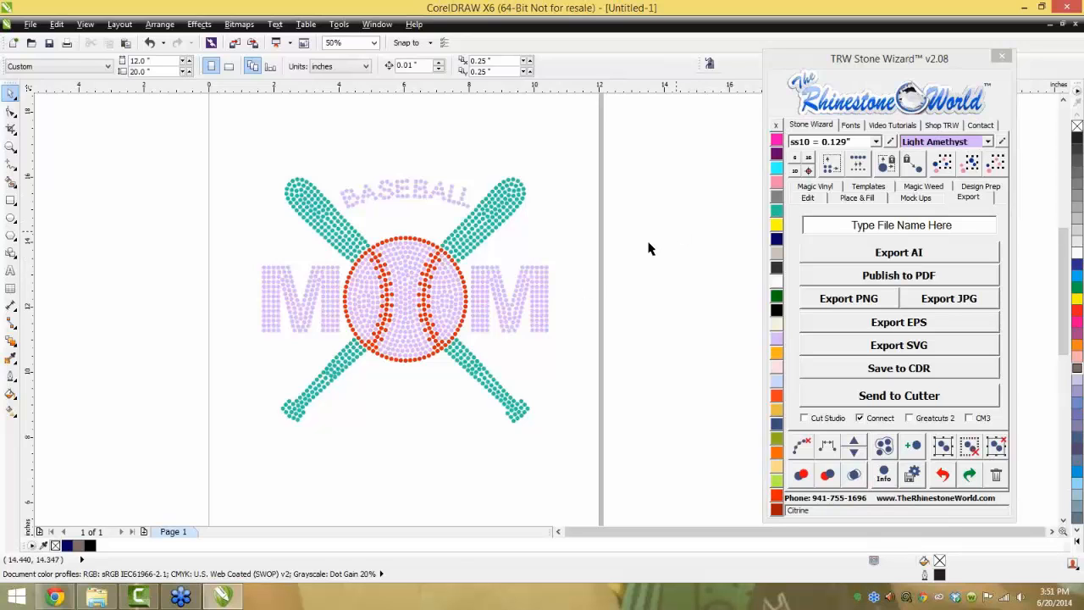
Process the entire baseball design by color and recolor its Light Amethyst stones to Jet Black
{"action": "left_click_drag", "start_coordinate": [629, 137], "coordinate": [201, 465]}
{"action": "left_click", "coordinate": [985, 188]}
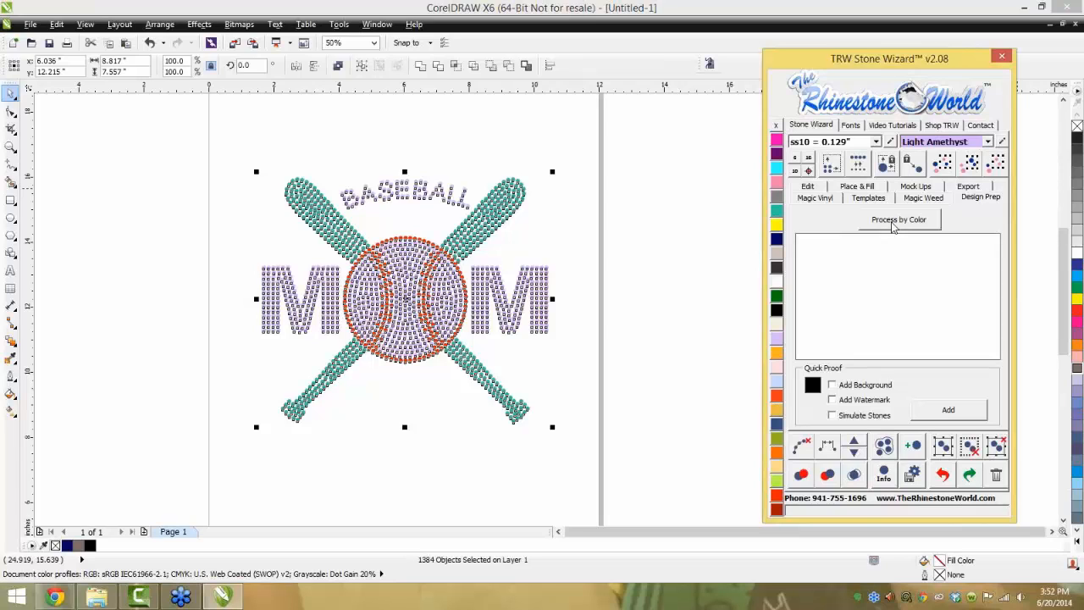
{"action": "left_click", "coordinate": [894, 227]}
{"action": "left_click", "coordinate": [898, 310]}
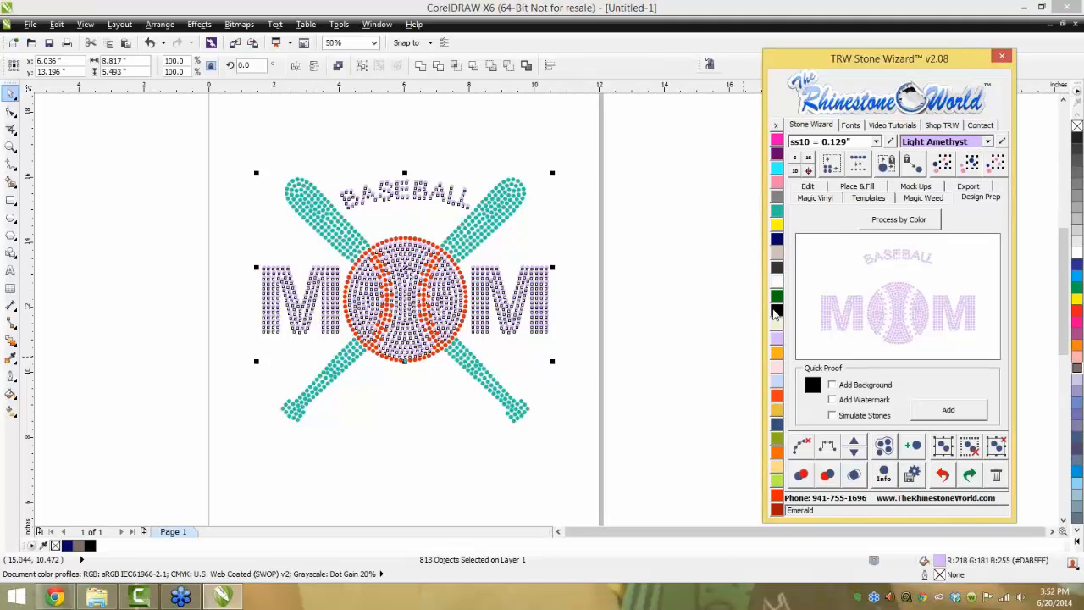
{"action": "left_click", "coordinate": [777, 311]}
Continue processing by color, setting the ball's outline and stitching to Ruby Maroon and the crossed bats to Light Topaz
{"action": "left_click", "coordinate": [900, 220]}
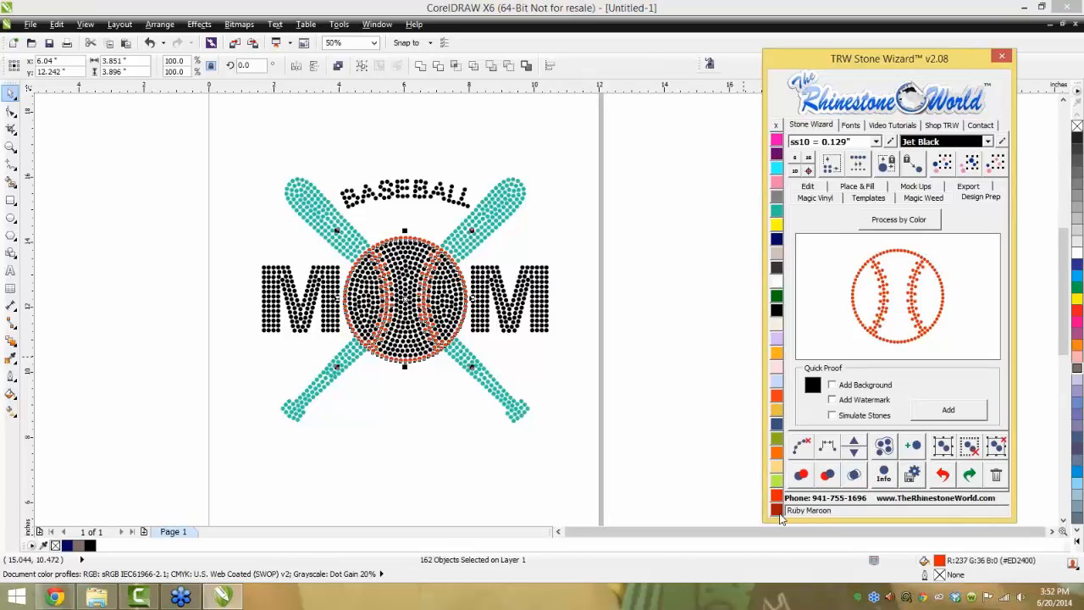
{"action": "left_click", "coordinate": [779, 514]}
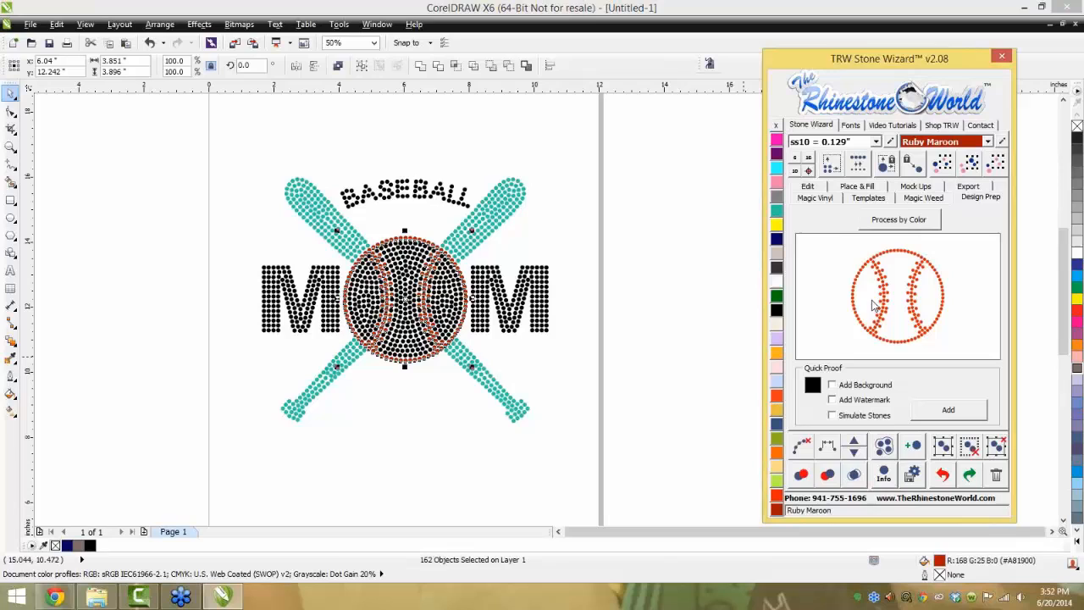
{"action": "left_click", "coordinate": [910, 223]}
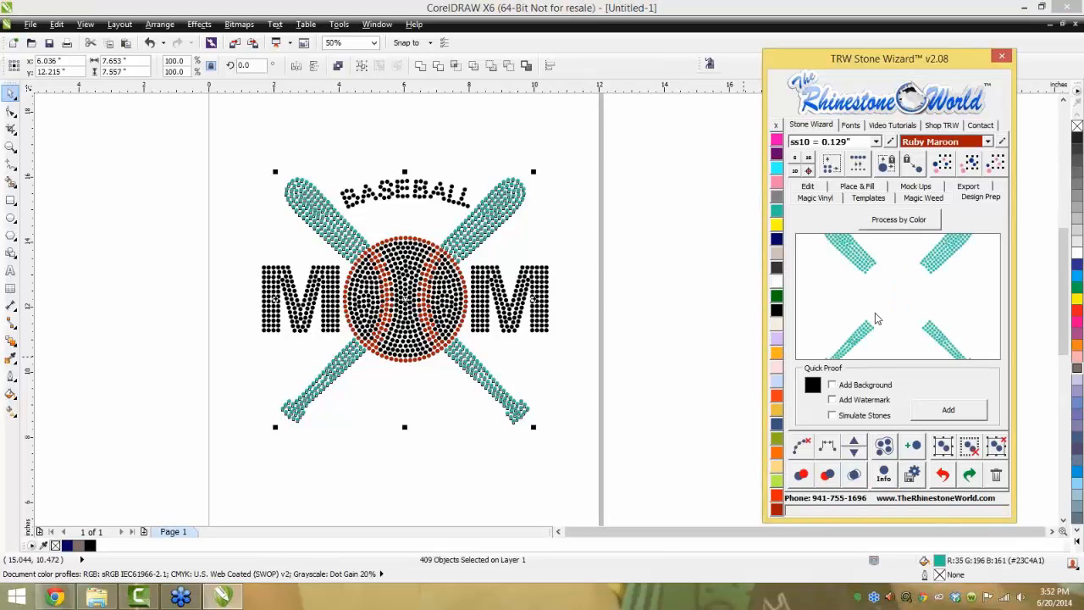
{"action": "left_click", "coordinate": [778, 413]}
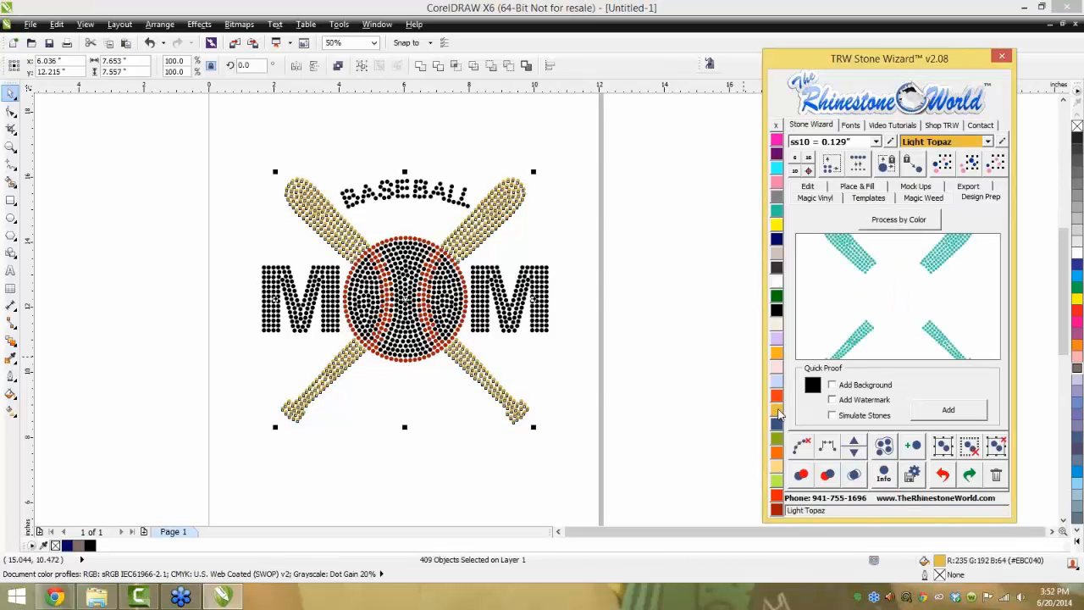
{"action": "left_click", "coordinate": [901, 222]}
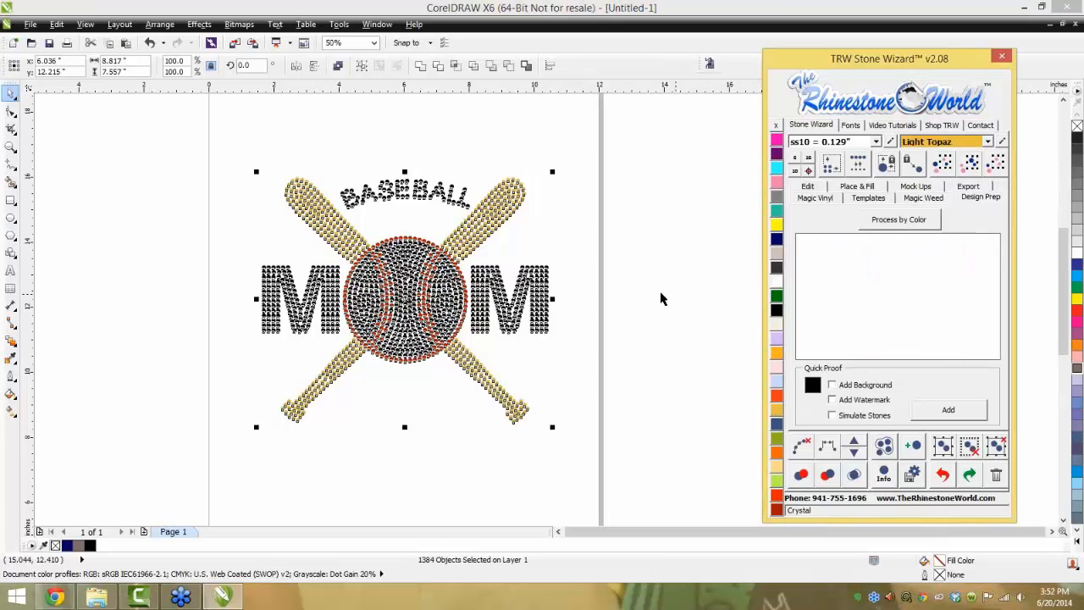
{"action": "left_click", "coordinate": [364, 205]}
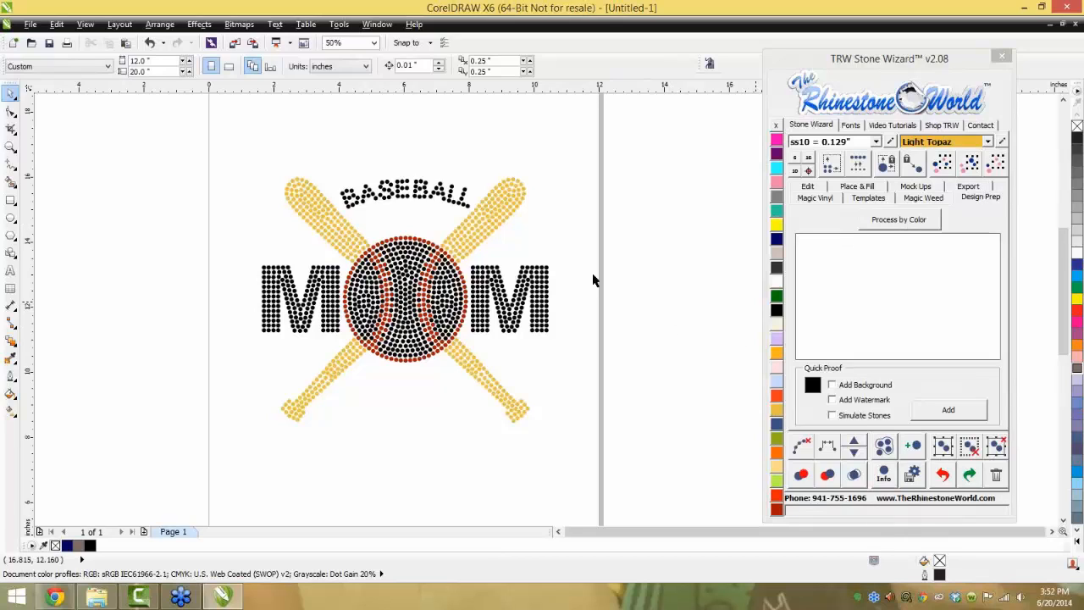
Create a quick proof of the entire baseball design with background, watermark and simulated stones enabled
{"action": "left_click_drag", "start_coordinate": [596, 137], "coordinate": [777, 442]}
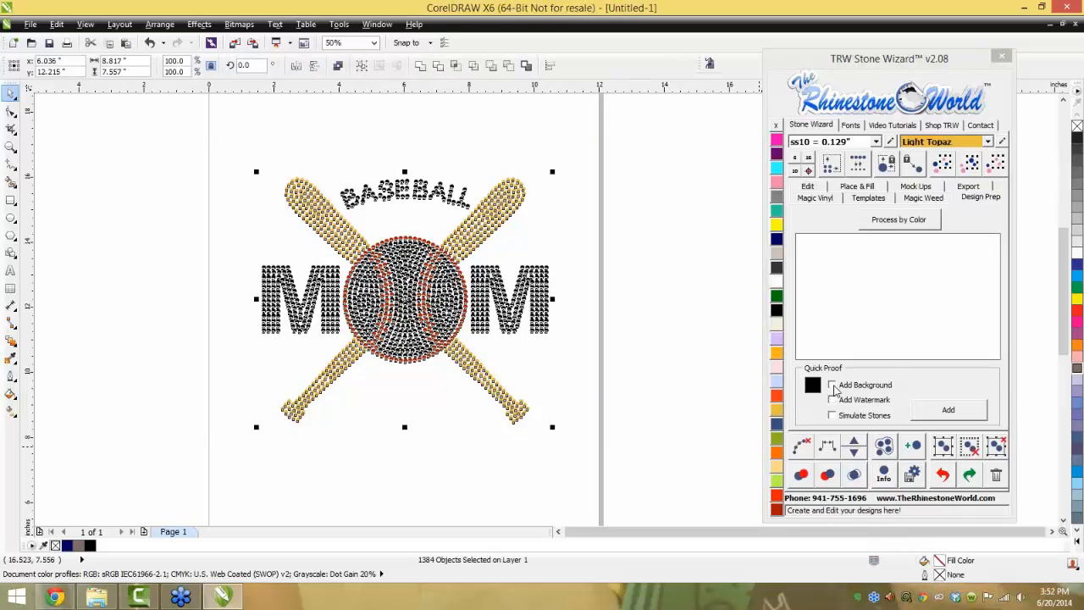
{"action": "left_click", "coordinate": [833, 386]}
{"action": "left_click", "coordinate": [832, 400]}
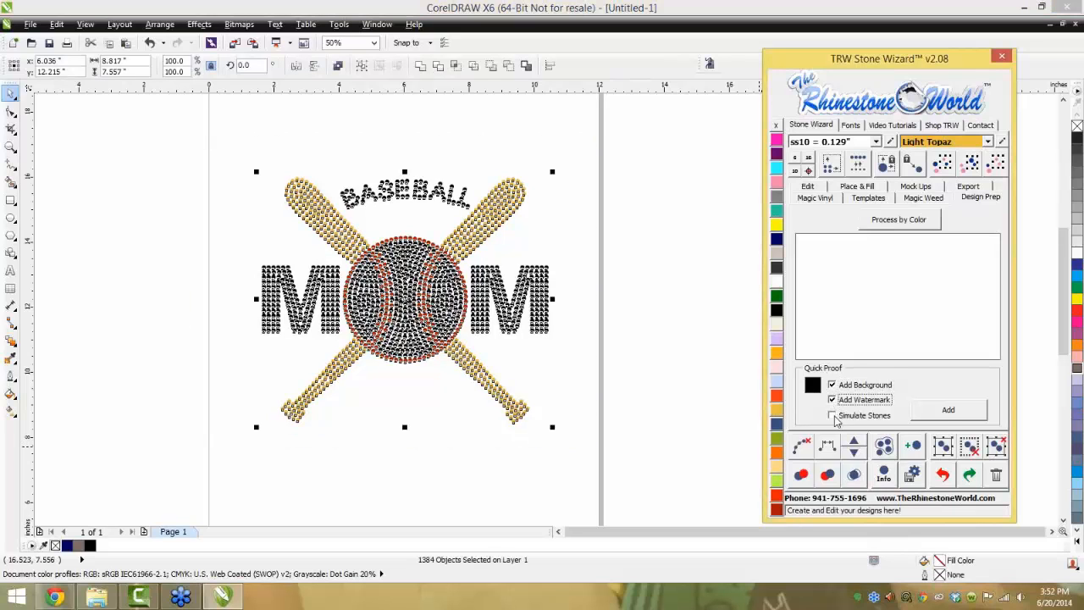
{"action": "left_click", "coordinate": [833, 415]}
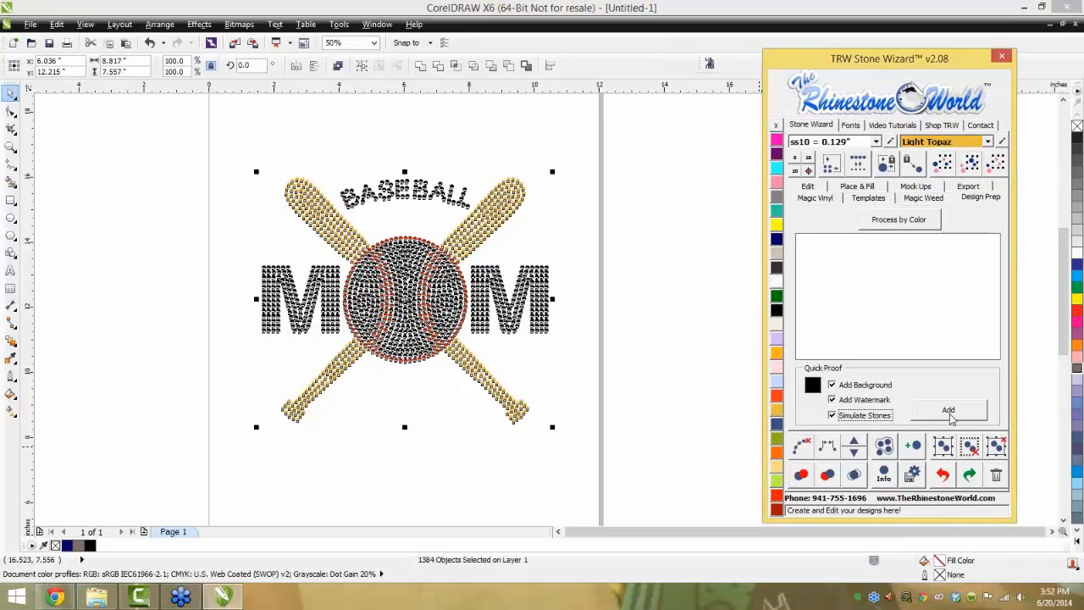
{"action": "left_click", "coordinate": [949, 411]}
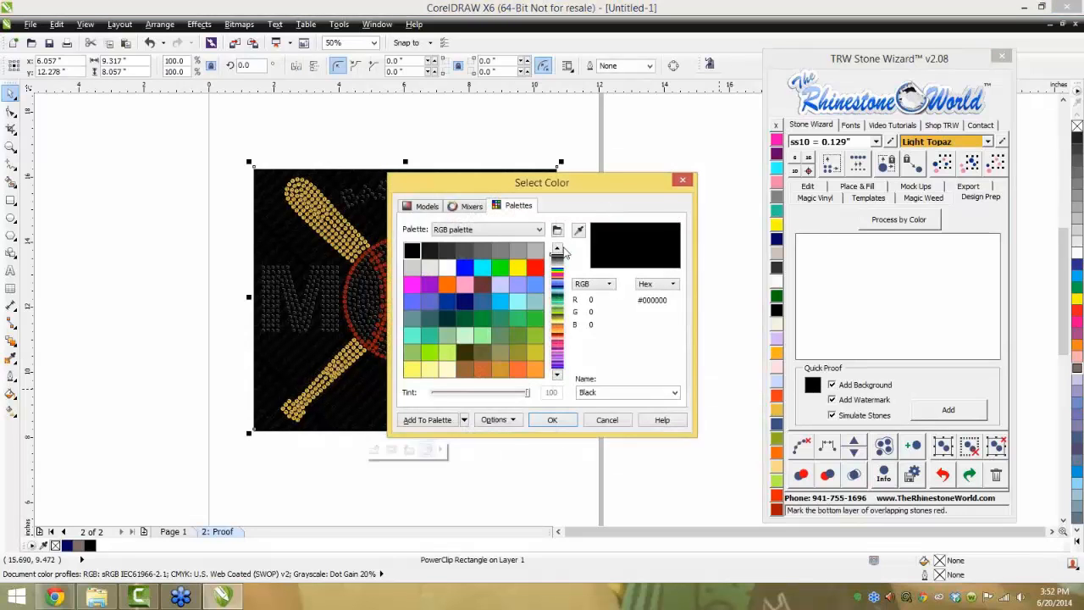
Recolor the proof's watermark rectangle to Crystal and delete it together with the black background rectangle
{"action": "left_click", "coordinate": [682, 183]}
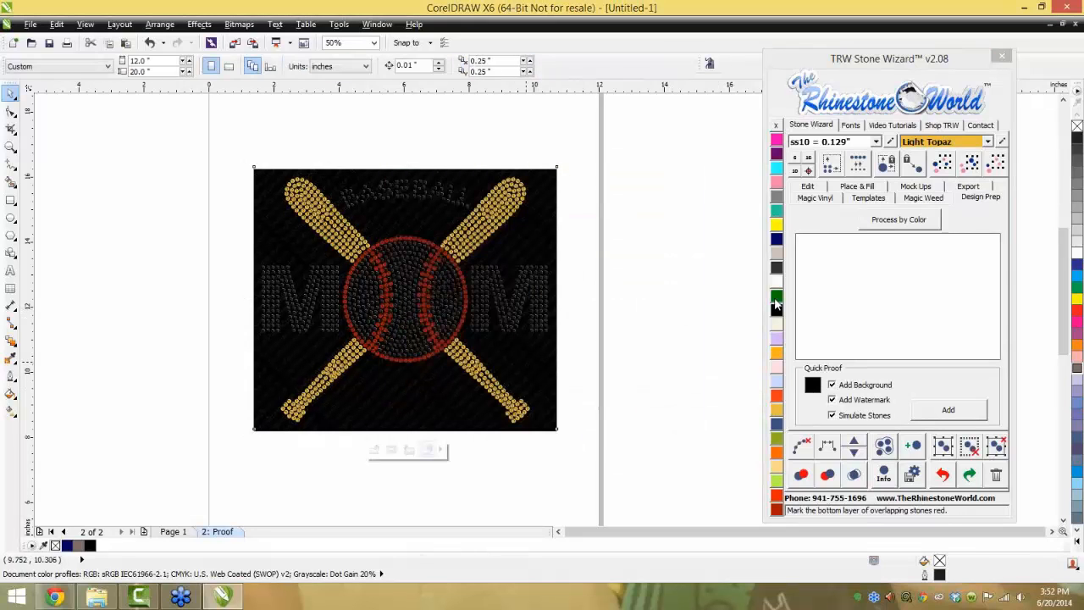
{"action": "left_click", "coordinate": [779, 284]}
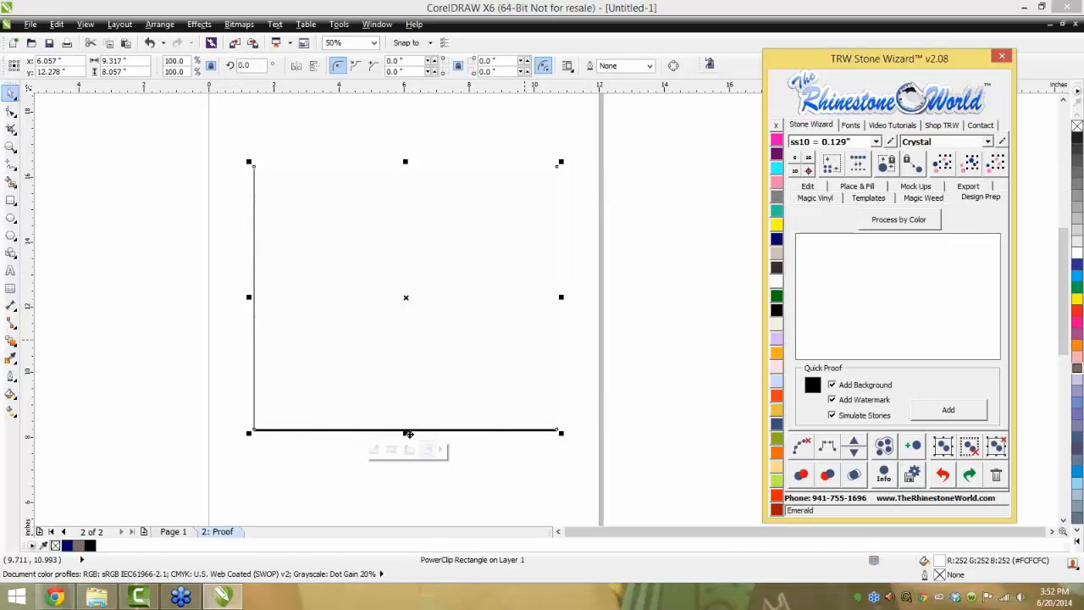
{"action": "left_click_drag", "start_coordinate": [408, 433], "coordinate": [292, 525]}
{"action": "key", "text": "Delete"}
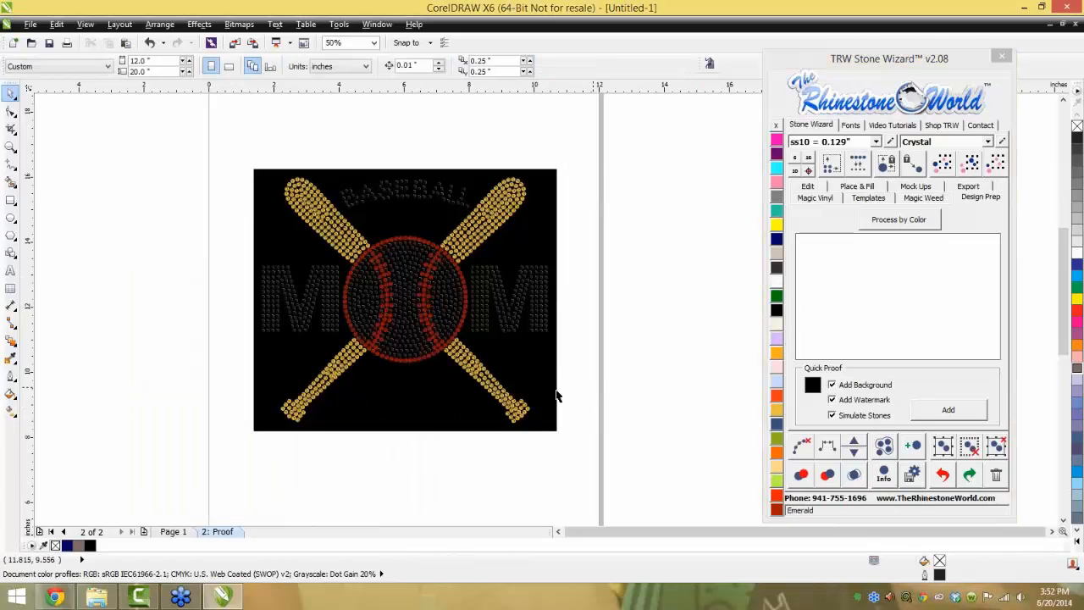
{"action": "left_click", "coordinate": [554, 376]}
{"action": "left_click_drag", "start_coordinate": [471, 432], "coordinate": [392, 485]}
{"action": "key", "text": "Delete"}
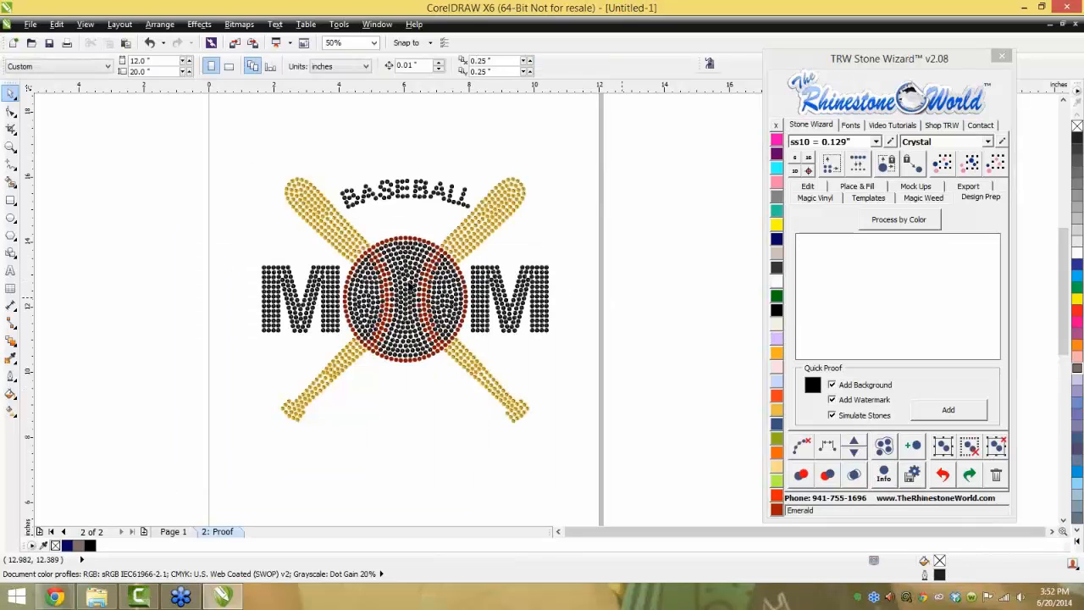
Inspect the simulated stones up close and remove the whole design from the Proof page
{"action": "scroll", "coordinate": [428, 234], "scroll_direction": "up", "scroll_amount": 3}
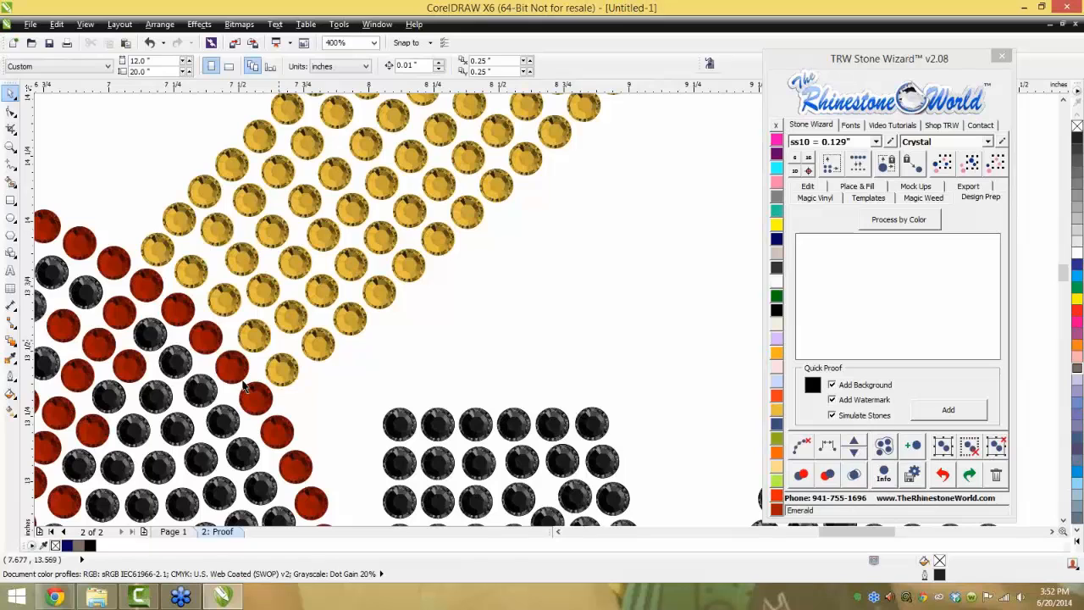
{"action": "scroll", "coordinate": [337, 295], "scroll_direction": "down", "scroll_amount": 3}
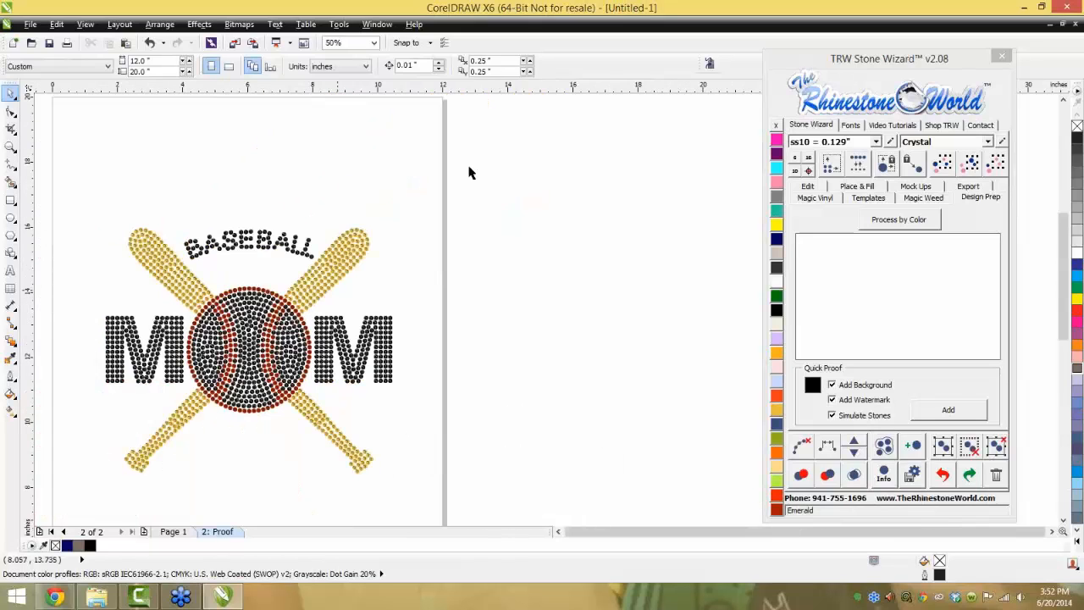
{"action": "scroll", "coordinate": [447, 363], "scroll_direction": "down", "scroll_amount": 1}
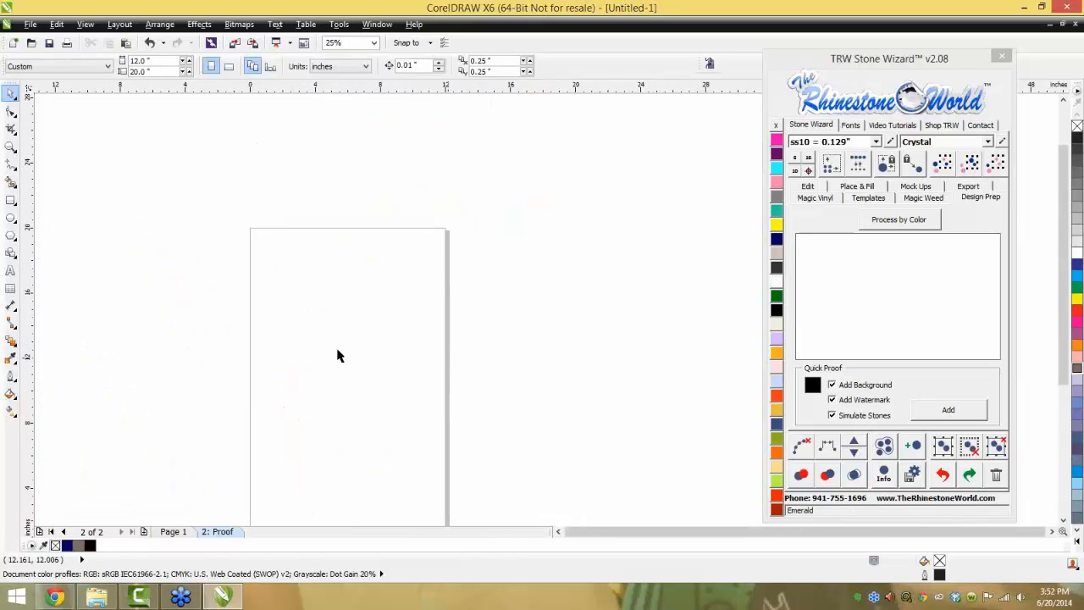
{"action": "scroll", "coordinate": [351, 341], "scroll_direction": "down", "scroll_amount": 1}
{"action": "scroll", "coordinate": [339, 382], "scroll_direction": "up", "scroll_amount": 1}
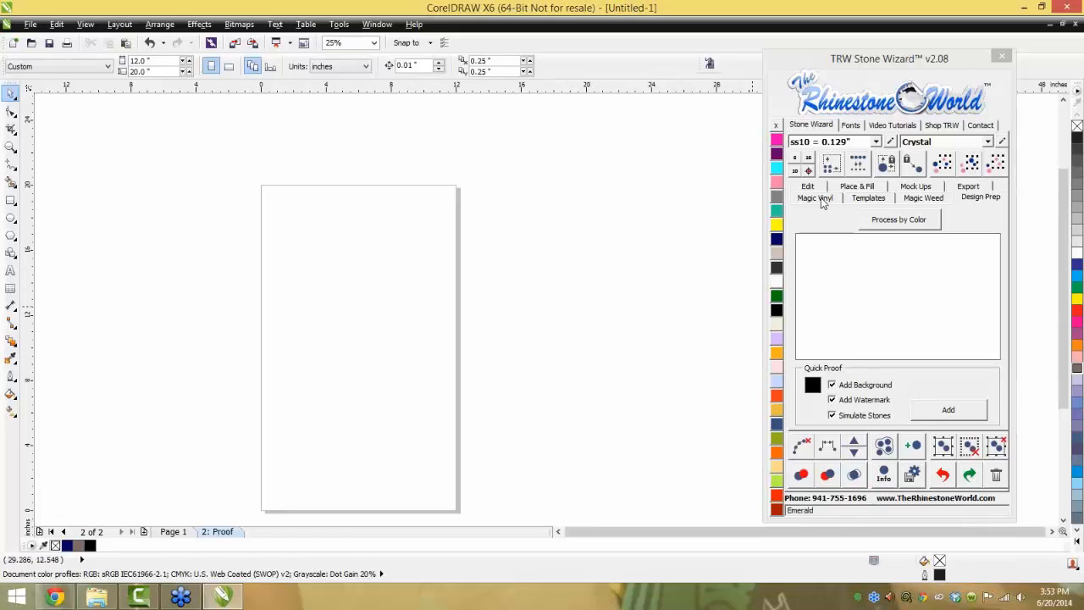
Add the text "Baseball" to the Proof page, enlarge it to about 7.1 inches wide and position it on the page
{"action": "left_click", "coordinate": [11, 270]}
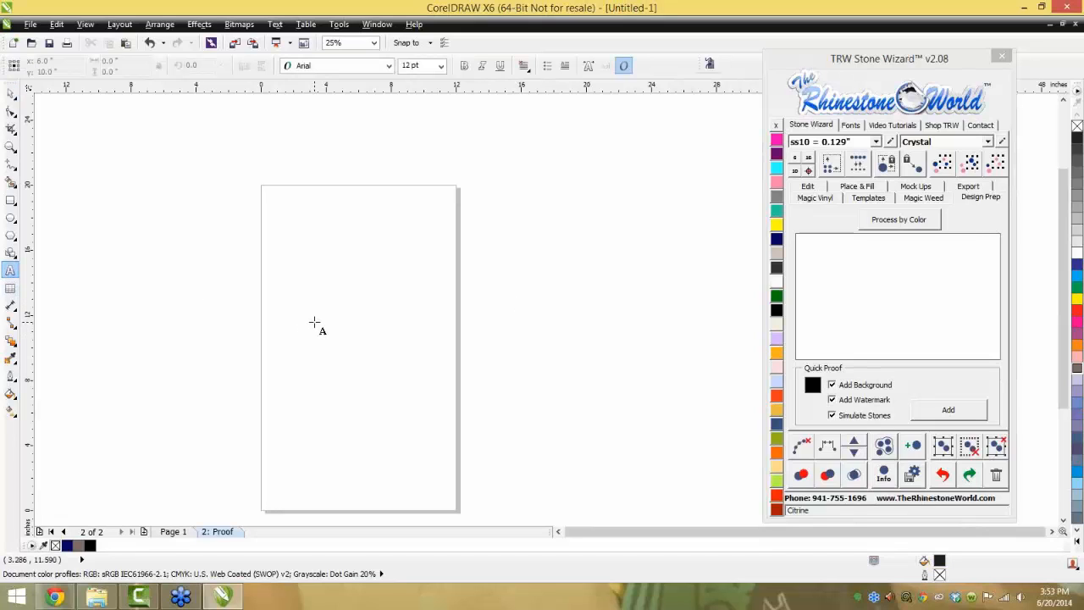
{"action": "left_click", "coordinate": [315, 322]}
{"action": "scroll", "coordinate": [230, 362], "scroll_direction": "up", "scroll_amount": 1}
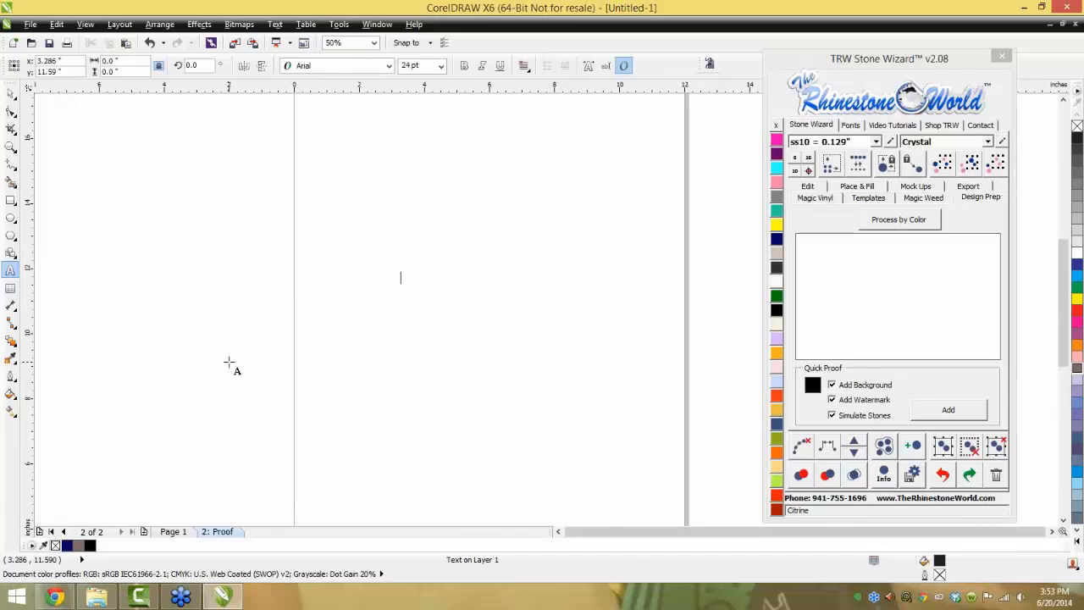
{"action": "type", "text": "Baseball"}
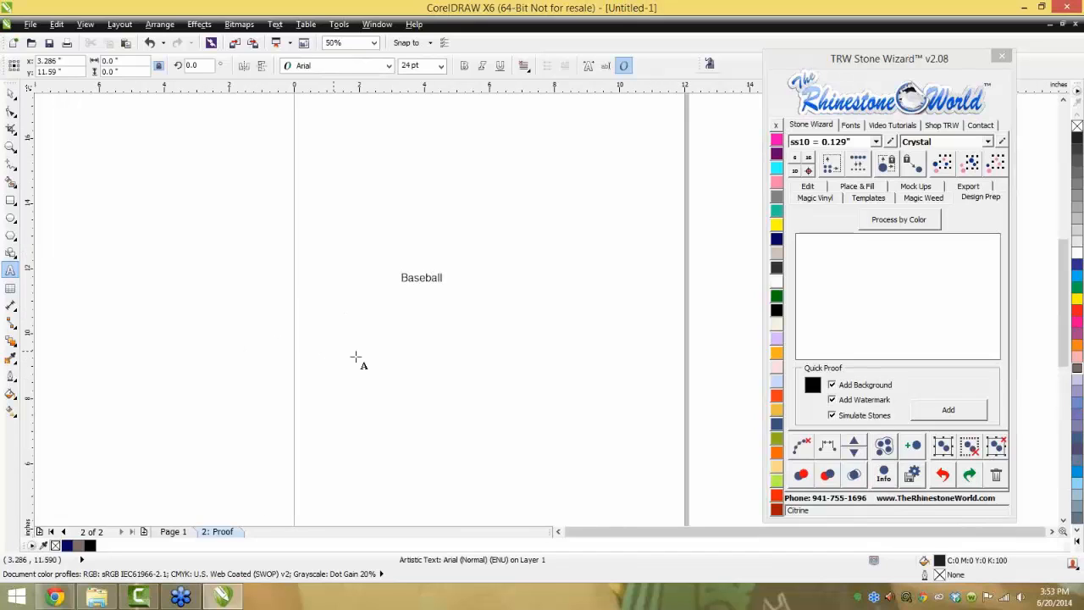
{"action": "key", "text": "ctrl+space"}
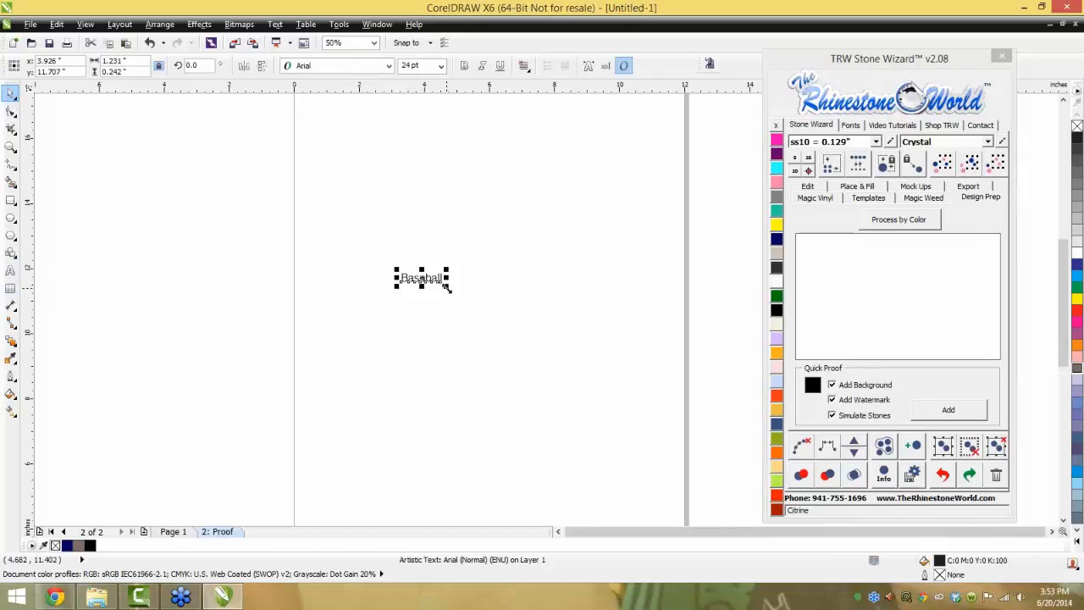
{"action": "left_click_drag", "start_coordinate": [447, 288], "coordinate": [639, 435]}
{"action": "left_click_drag", "start_coordinate": [620, 304], "coordinate": [602, 271]}
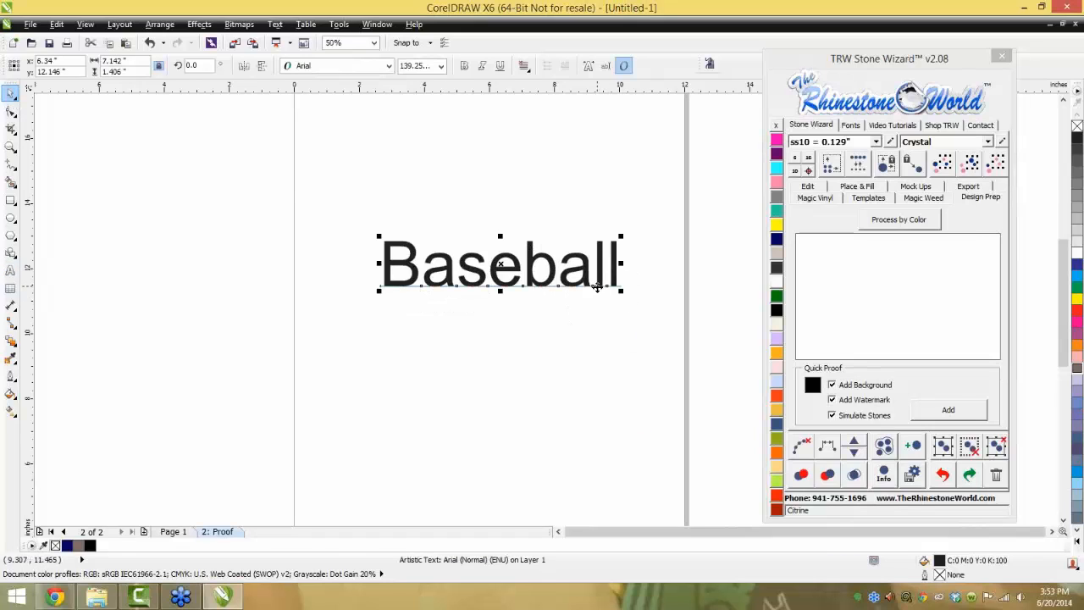
Apply the favorite font TRW 04 Super Script Multi Stone to the Baseball text, enlarge it to about 9.5 inches wide and center it roughly on the page
{"action": "left_click", "coordinate": [851, 125]}
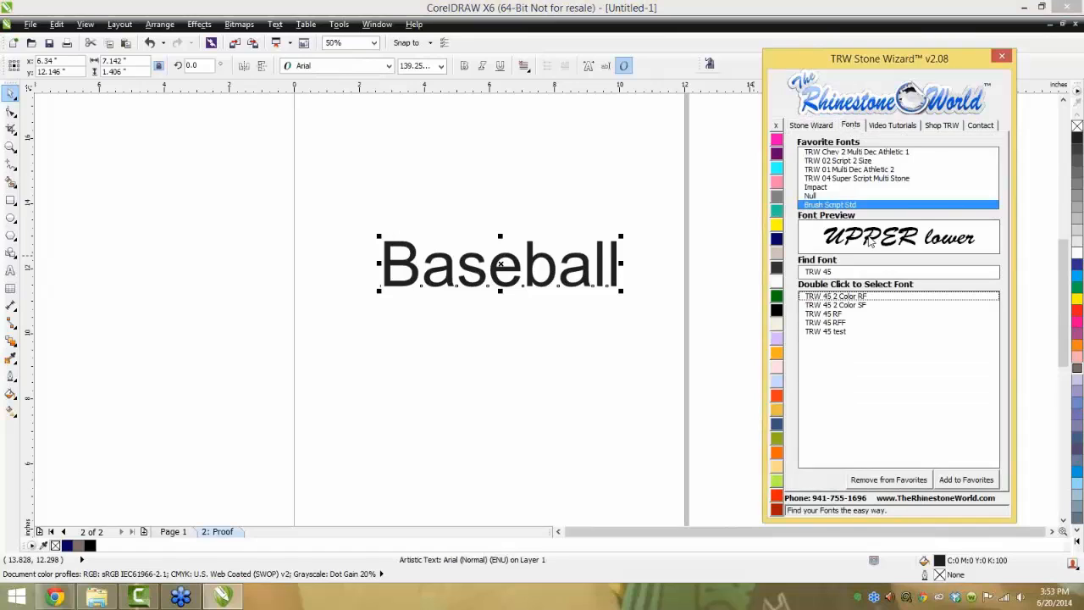
{"action": "left_click", "coordinate": [845, 179]}
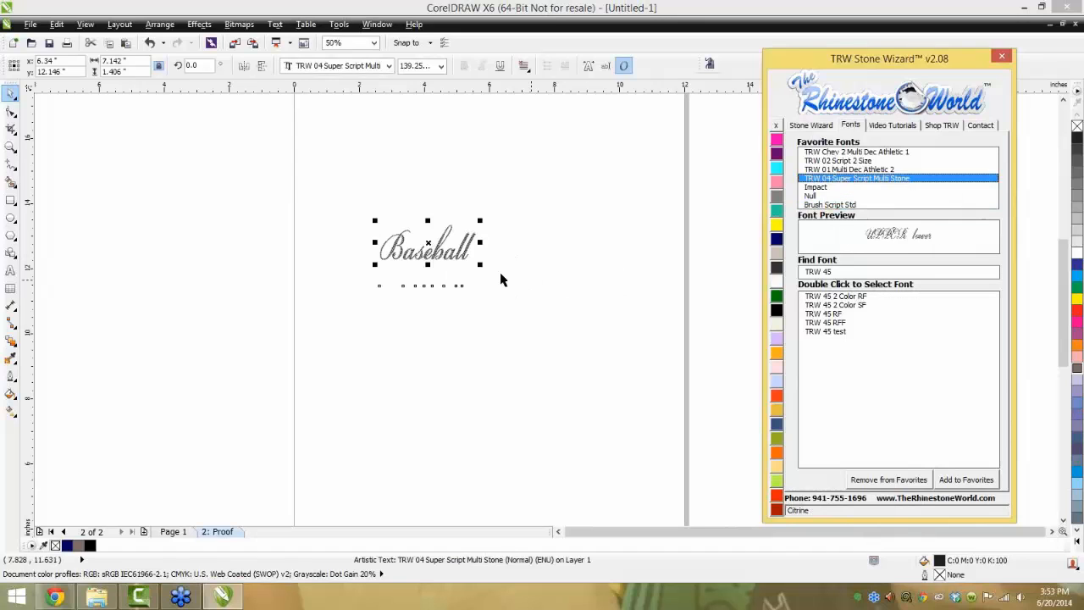
{"action": "left_click_drag", "start_coordinate": [481, 265], "coordinate": [668, 380]}
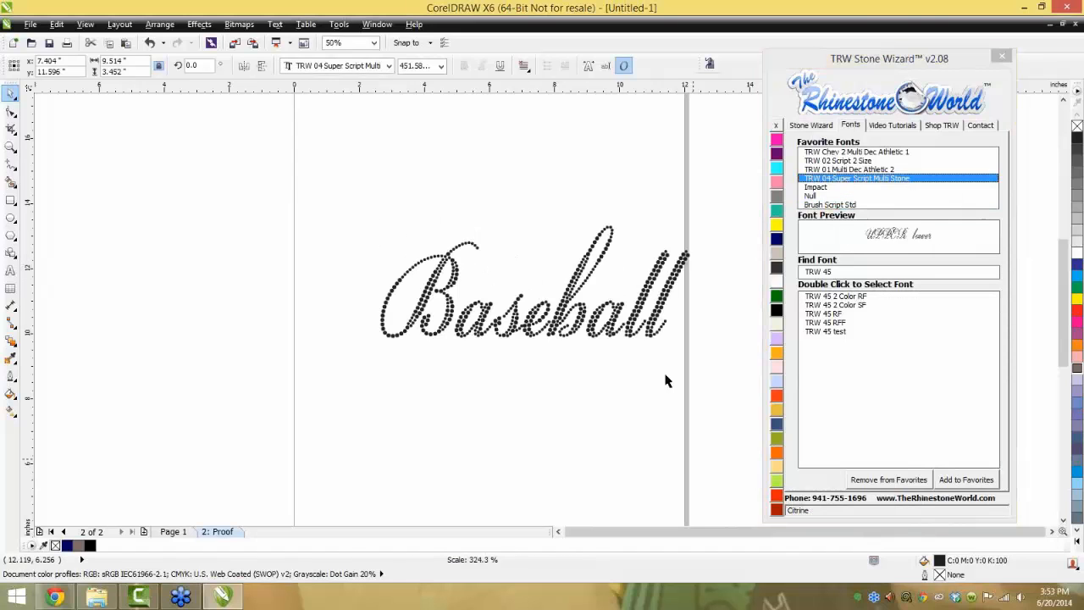
{"action": "left_click_drag", "start_coordinate": [654, 317], "coordinate": [618, 296]}
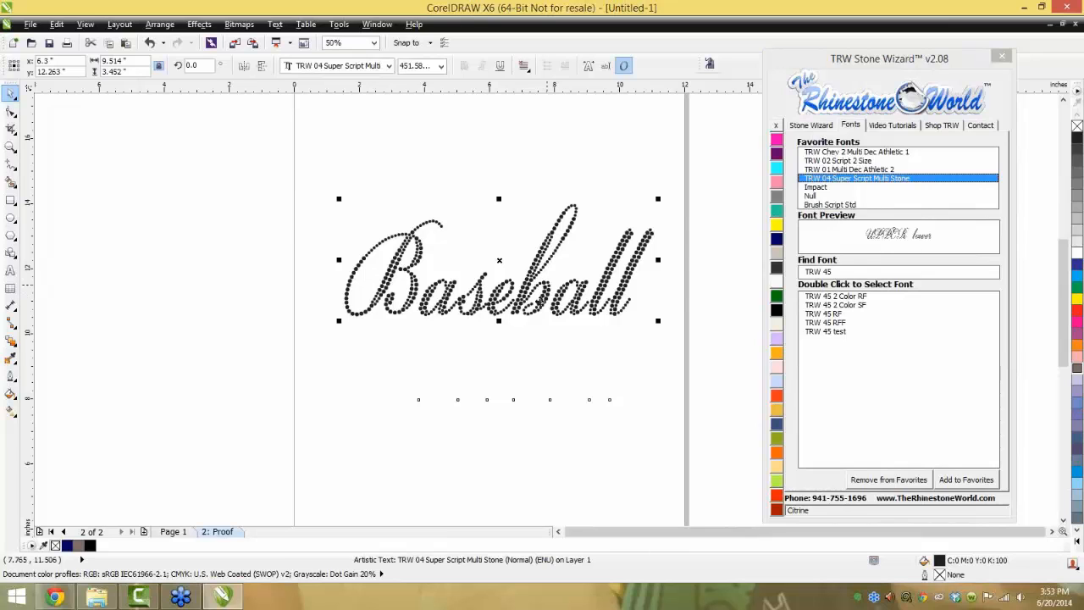
Replace the Baseball text on the Proof page with "Football" in the same script rhinestone font
{"action": "scroll", "coordinate": [543, 298], "scroll_direction": "up", "scroll_amount": 2}
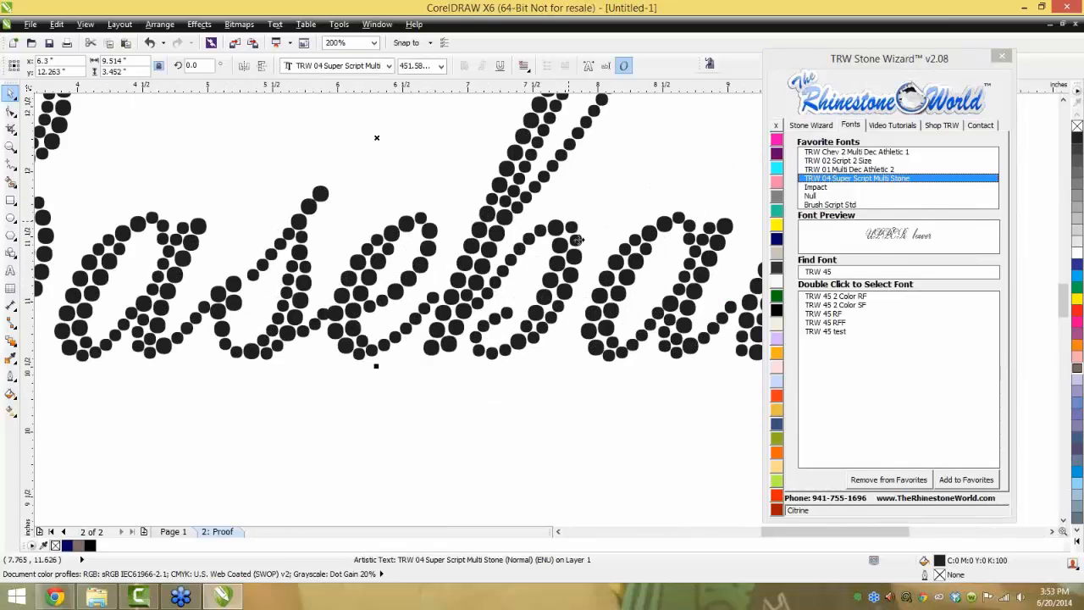
{"action": "scroll", "coordinate": [492, 291], "scroll_direction": "down", "scroll_amount": 1}
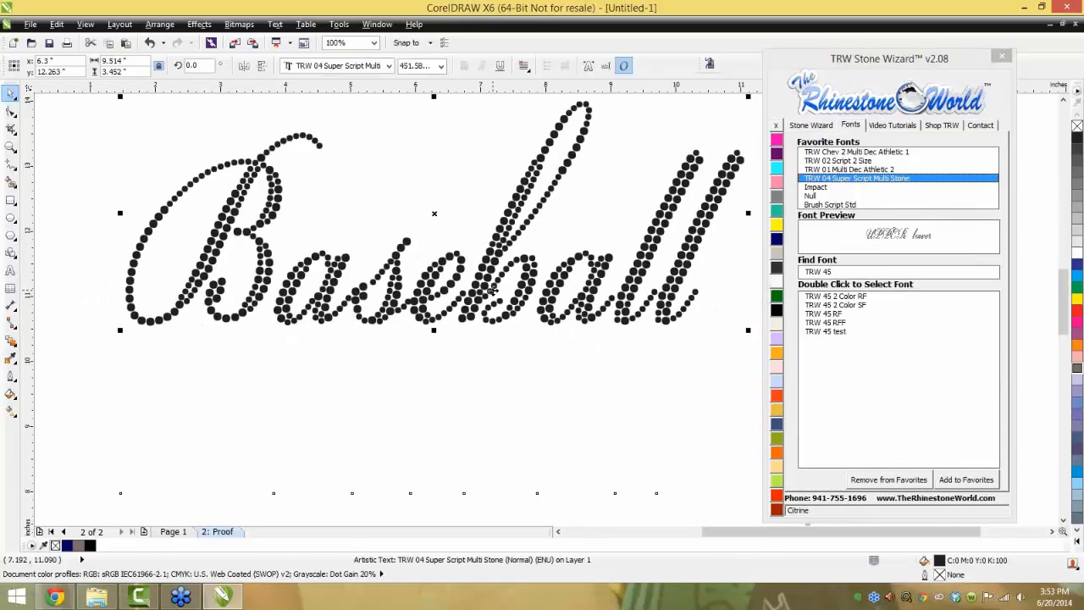
{"action": "scroll", "coordinate": [492, 290], "scroll_direction": "down", "scroll_amount": 1}
{"action": "double_click", "coordinate": [595, 270]}
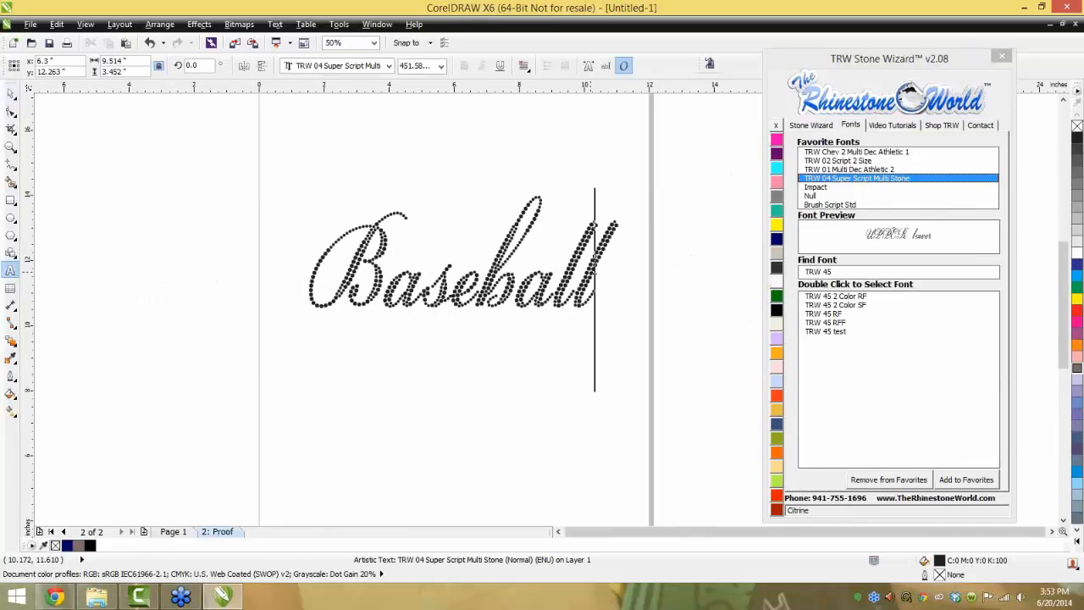
{"action": "key", "text": "ctrl+a"}
{"action": "type", "text": "F"}
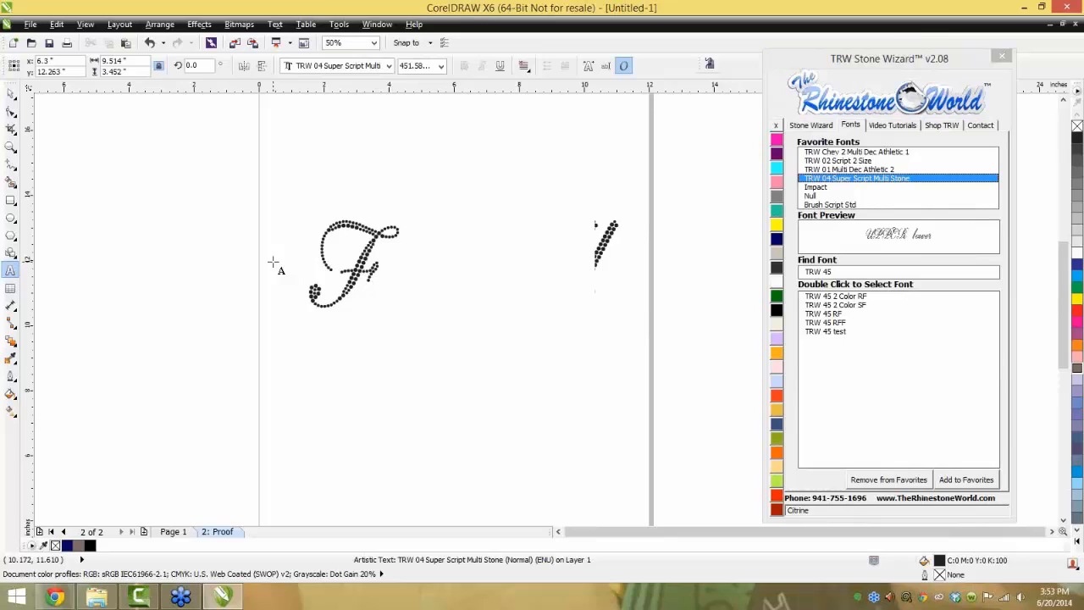
{"action": "type", "text": "ootball"}
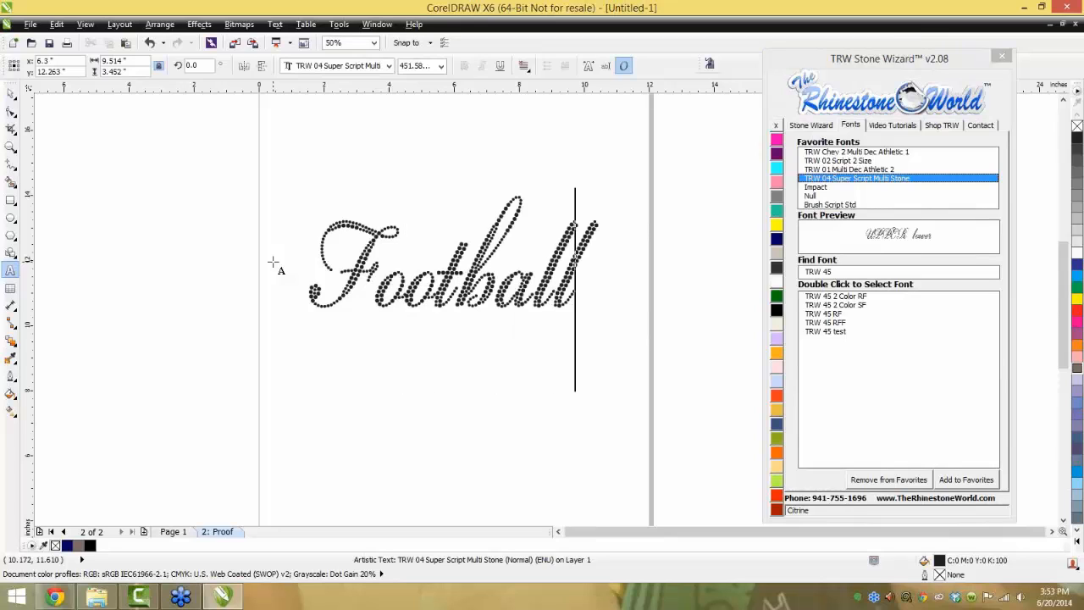
{"action": "key", "text": "Escape"}
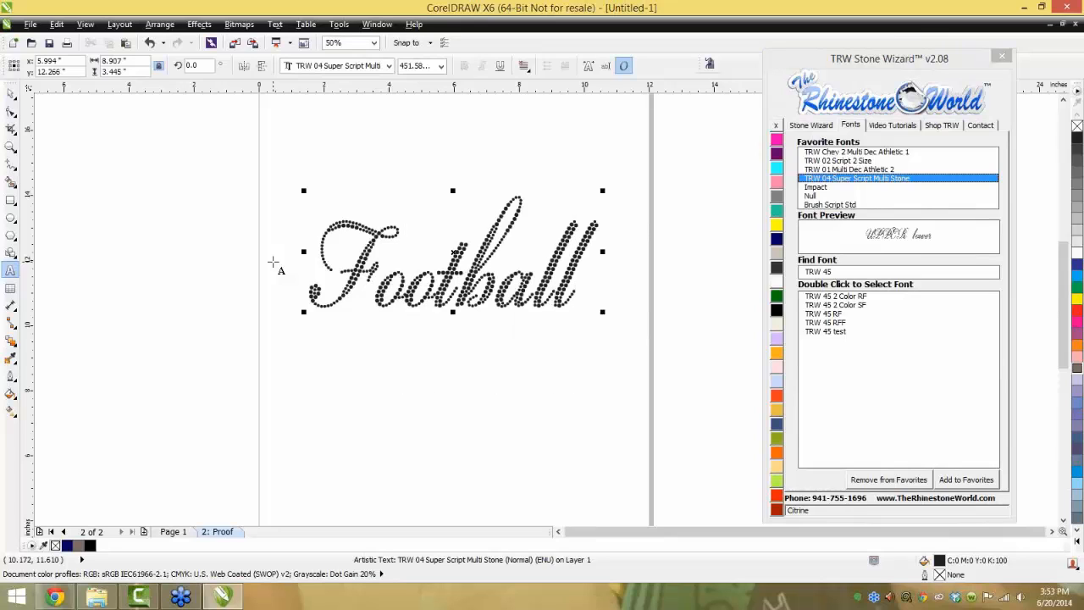
{"action": "key", "text": "ctrl+space"}
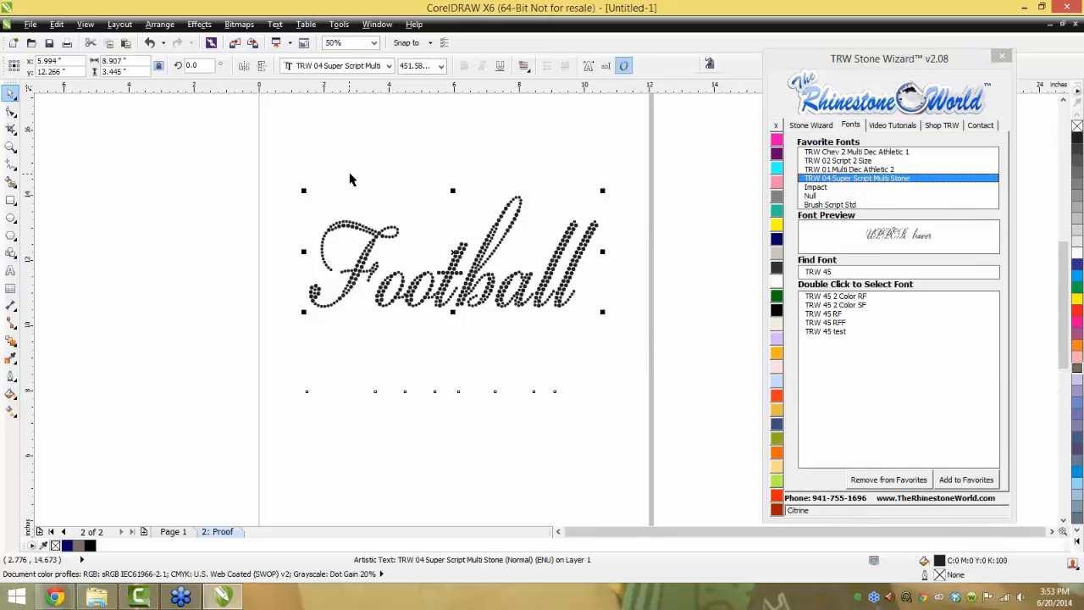
Shift the Football text slightly and run Stone Wizard's Resize Design on it with ss10 set, declining to replace the stones
{"action": "left_click", "coordinate": [350, 179]}
{"action": "left_click", "coordinate": [811, 125]}
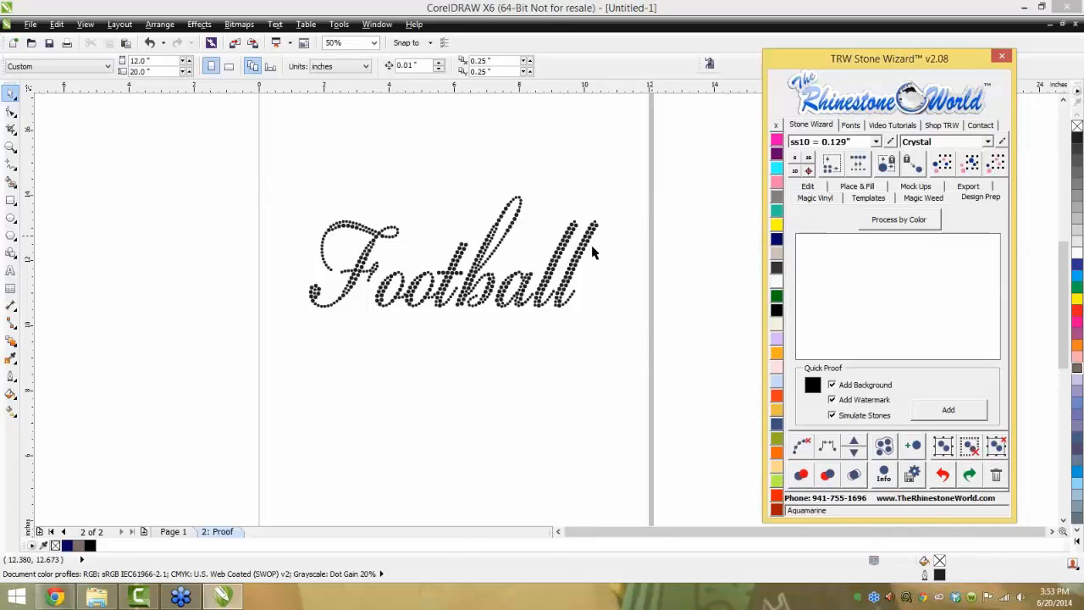
{"action": "left_click", "coordinate": [592, 251]}
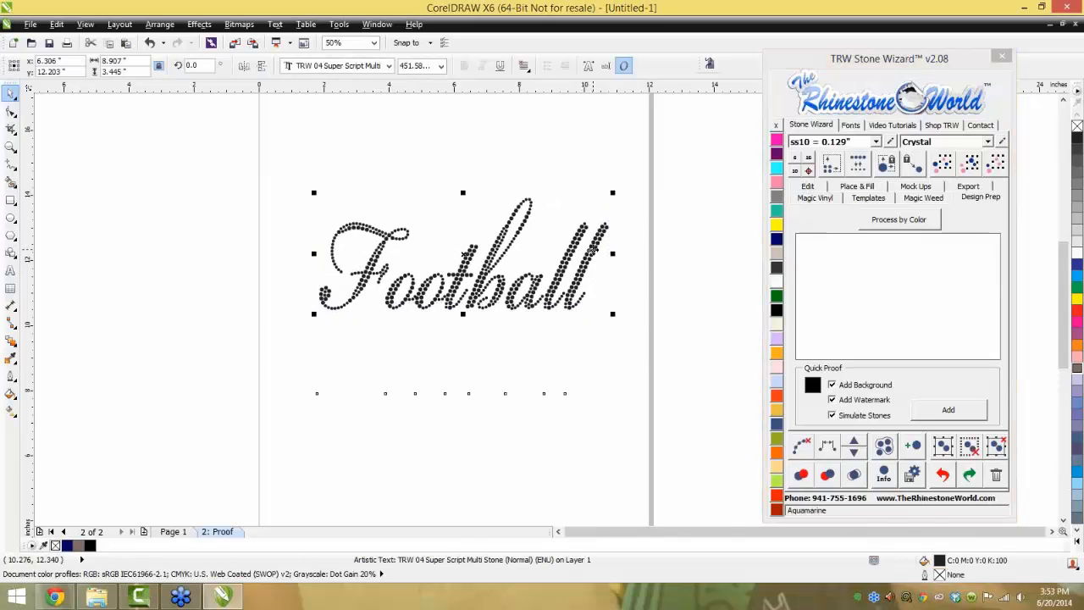
{"action": "scroll", "coordinate": [591, 251], "scroll_direction": "up", "scroll_amount": 2}
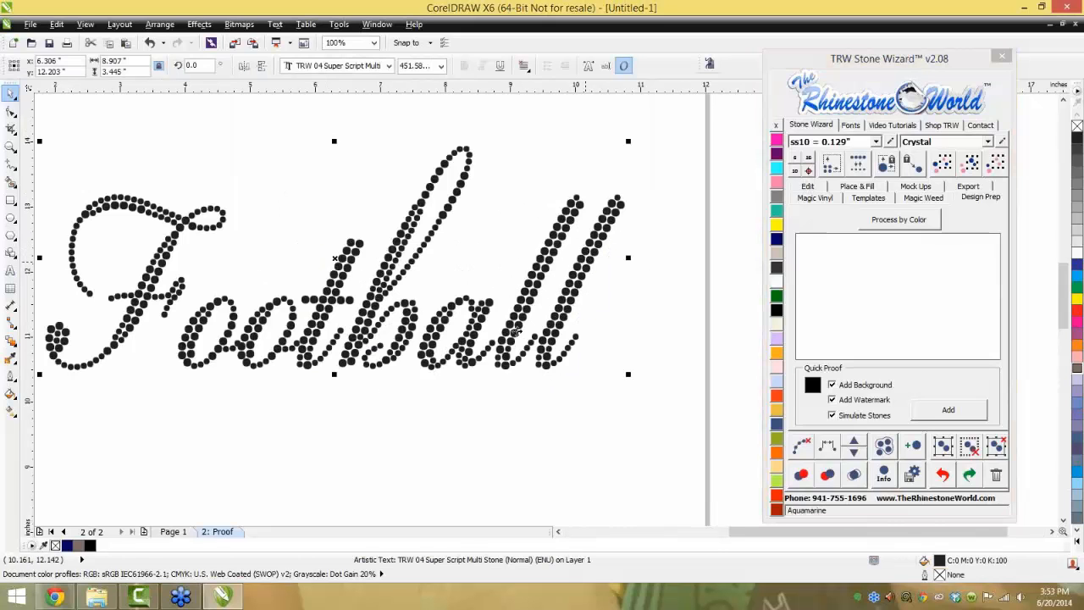
{"action": "scroll", "coordinate": [470, 335], "scroll_direction": "down", "scroll_amount": 2}
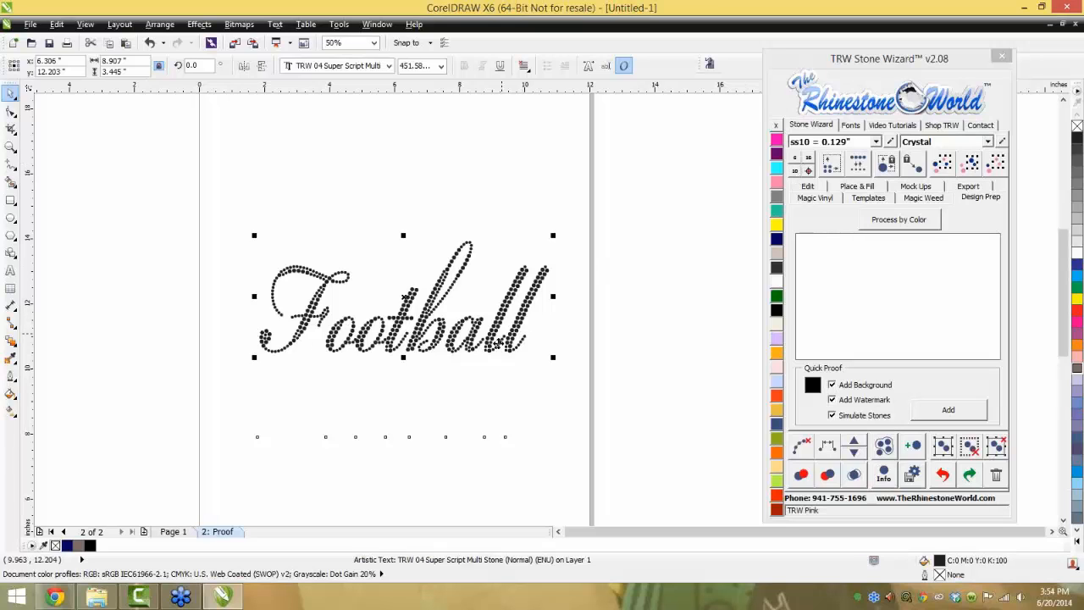
{"action": "left_click", "coordinate": [796, 172]}
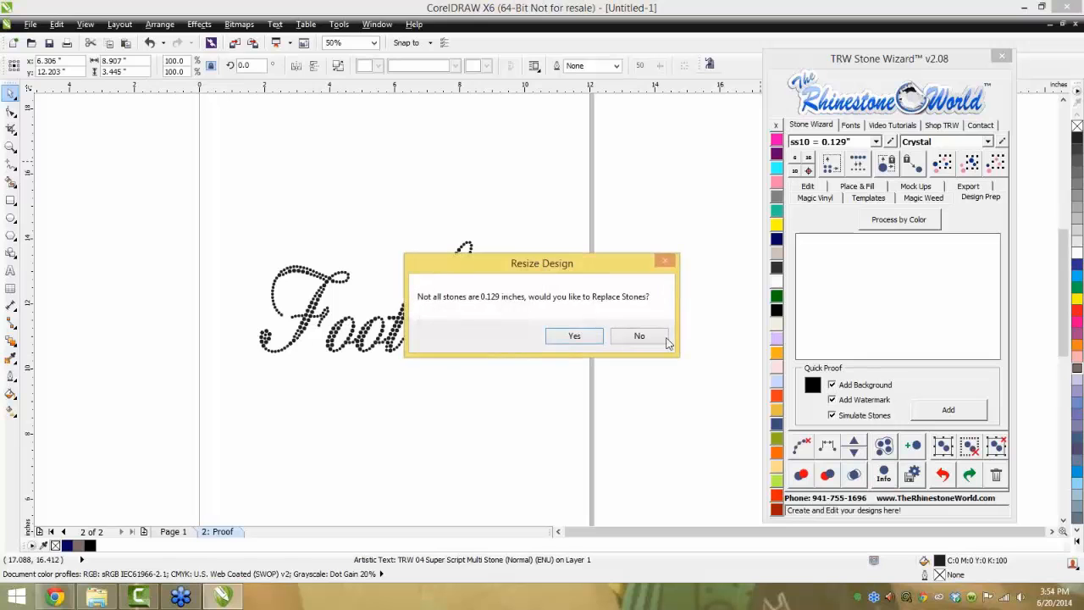
{"action": "left_click", "coordinate": [639, 336]}
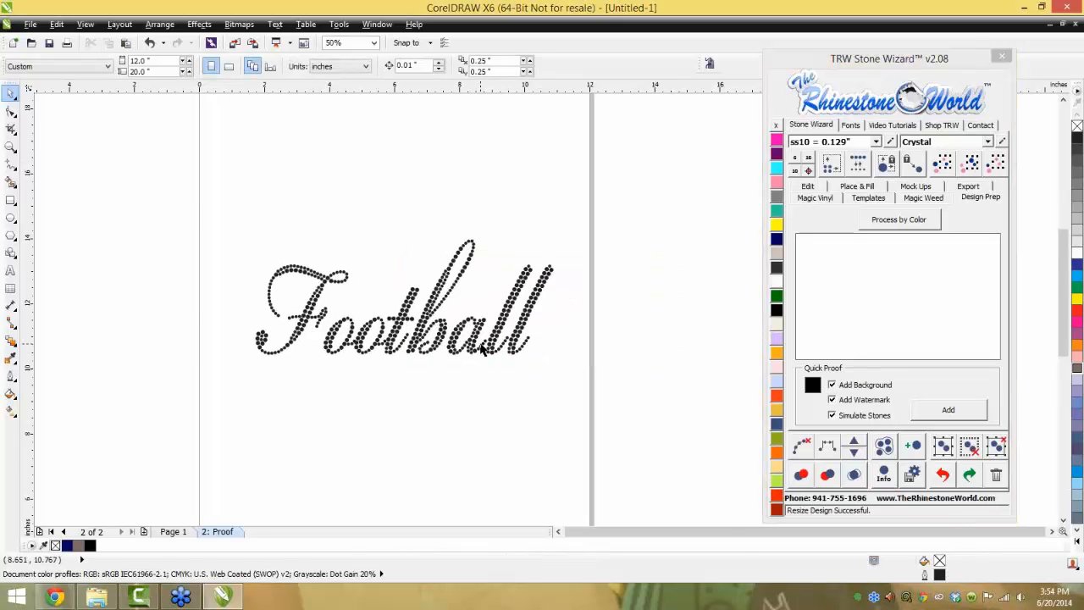
Check the diameters of a small stone and a large stone in the letter "a" of Football
{"action": "scroll", "coordinate": [480, 350], "scroll_direction": "up", "scroll_amount": 1}
{"action": "left_click", "coordinate": [411, 282]}
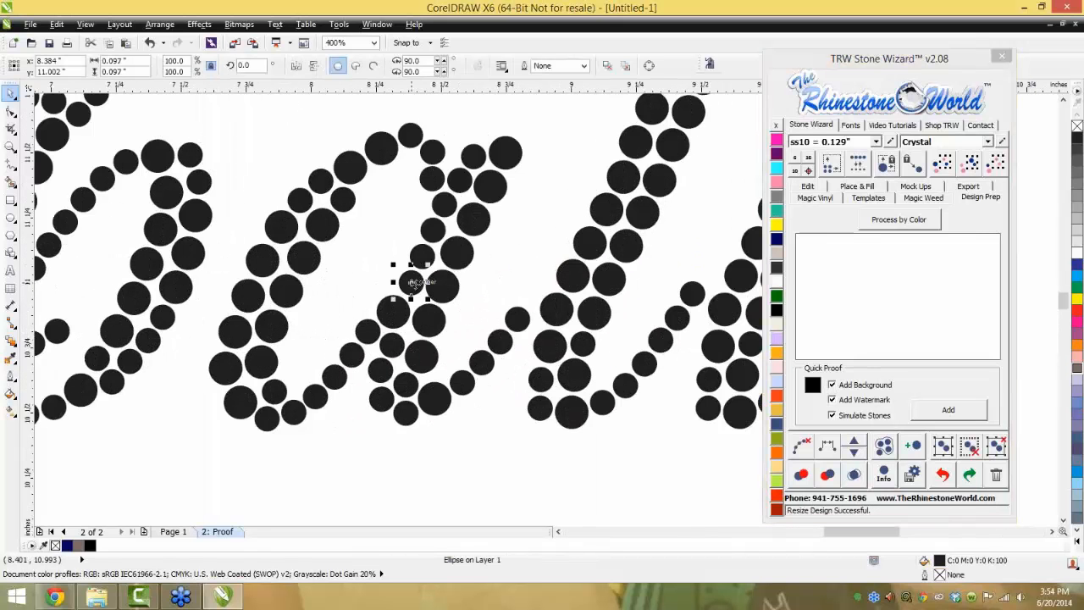
{"action": "left_click", "coordinate": [462, 260]}
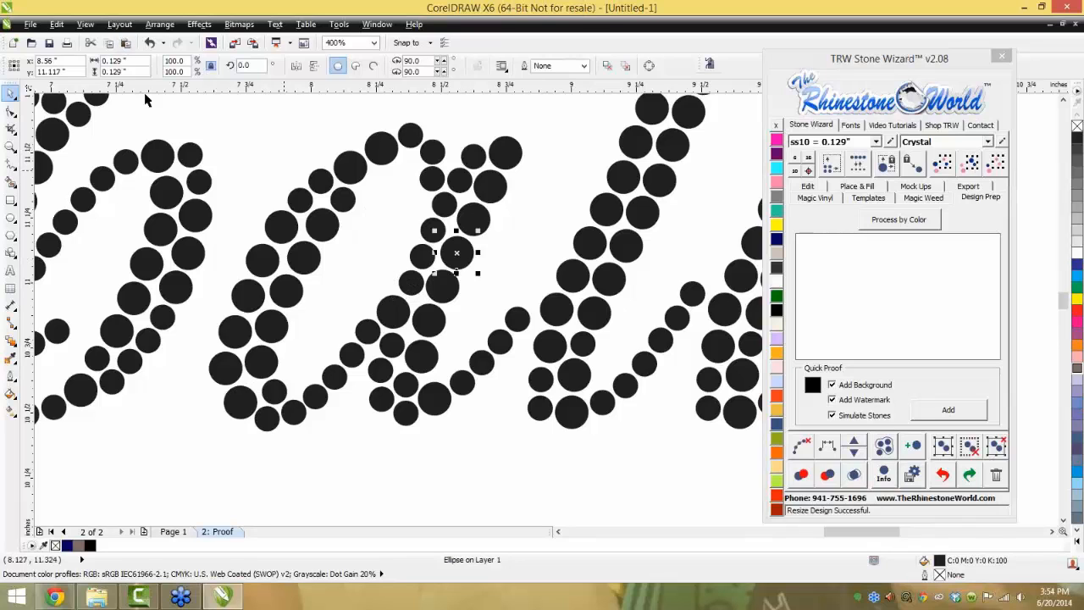
{"action": "left_click", "coordinate": [303, 170]}
Recolor all the stones of the Football design to Emerald
{"action": "scroll", "coordinate": [303, 169], "scroll_direction": "down", "scroll_amount": 4}
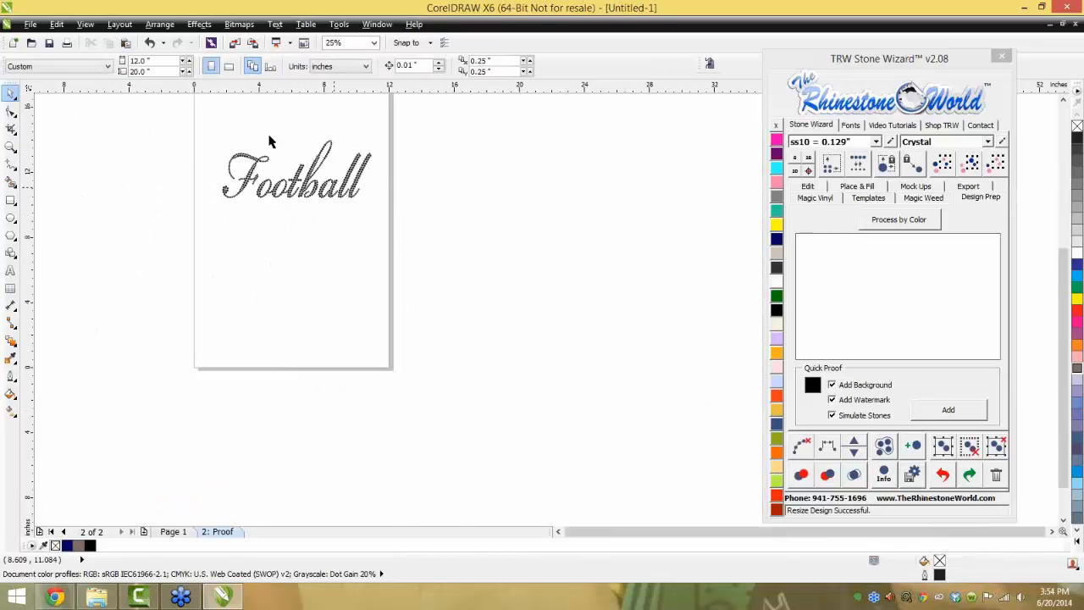
{"action": "scroll", "coordinate": [227, 137], "scroll_direction": "up", "scroll_amount": 1}
{"action": "left_click_drag", "start_coordinate": [173, 111], "coordinate": [608, 310]}
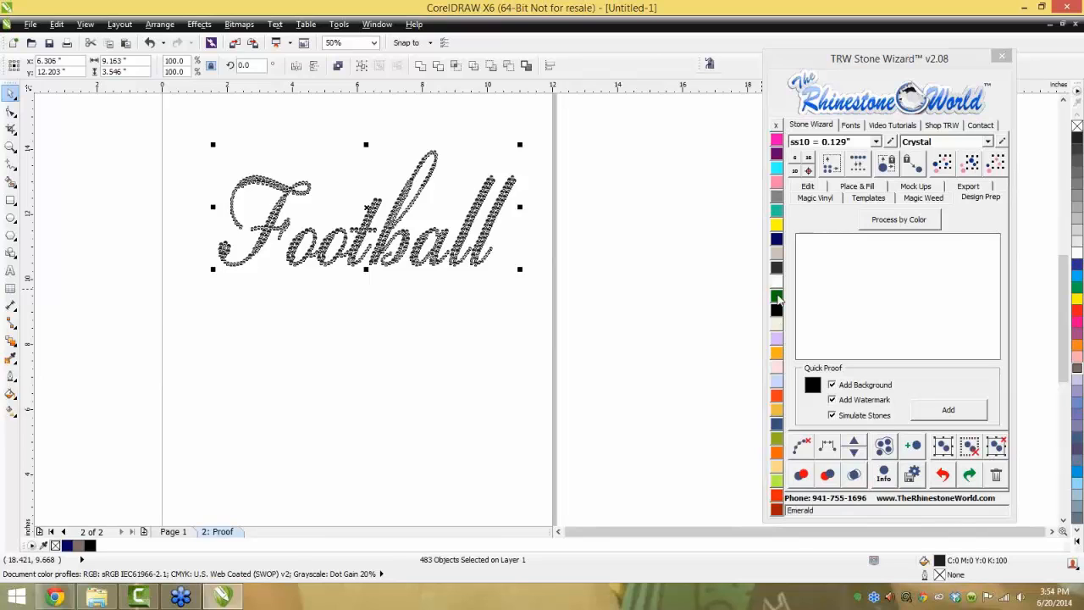
{"action": "left_click", "coordinate": [777, 297]}
{"action": "left_click", "coordinate": [603, 261]}
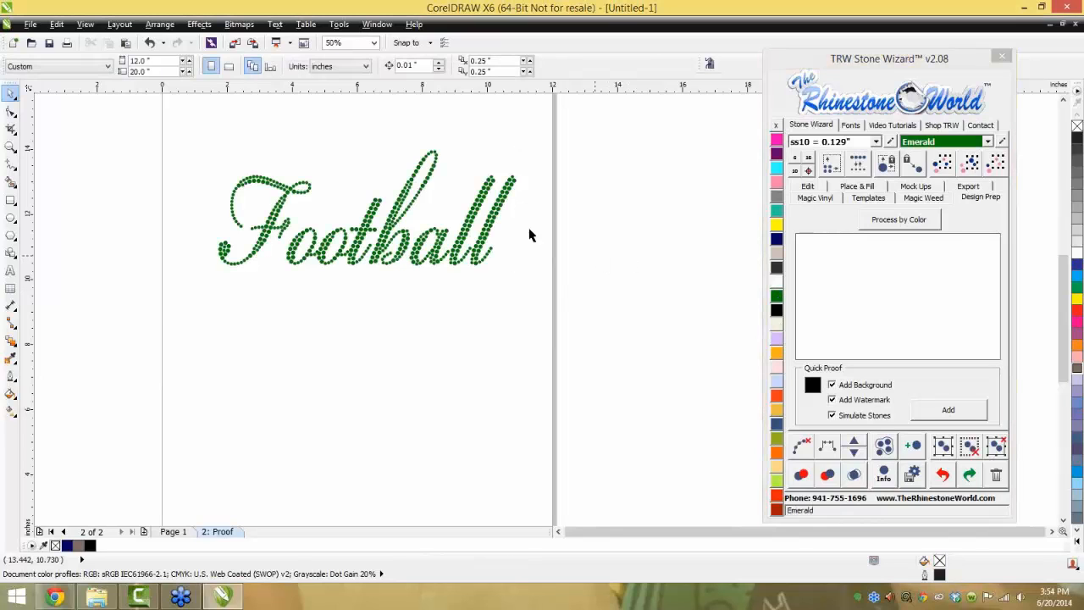
Create a Women's Tank Top Front mockup from the whole Football design, inspect its simulated stones and bring Stone Wizard back up
{"action": "left_click_drag", "start_coordinate": [601, 303], "coordinate": [142, 135]}
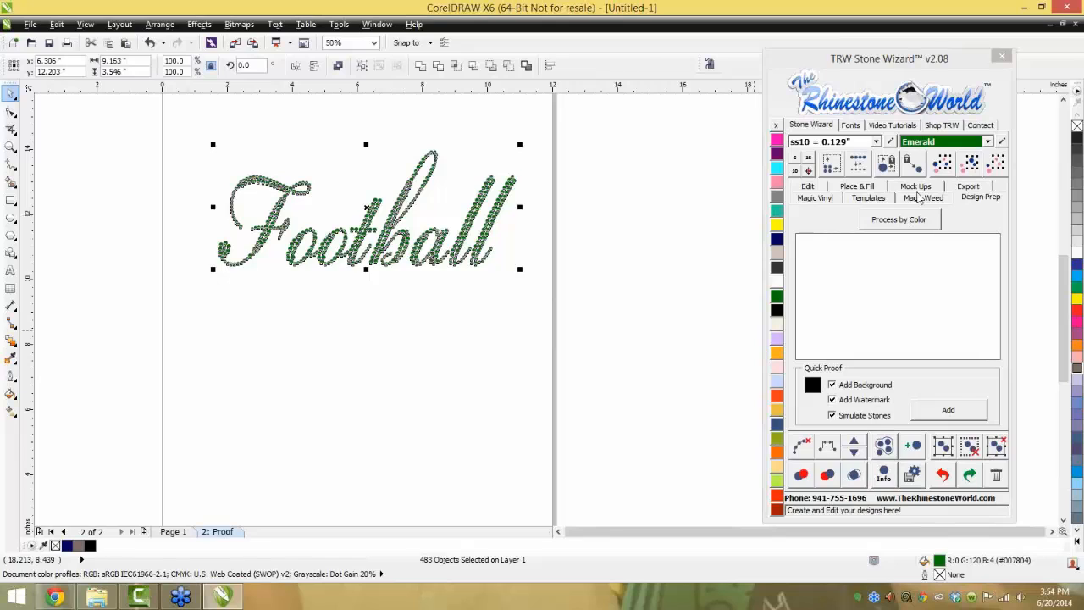
{"action": "left_click", "coordinate": [935, 187]}
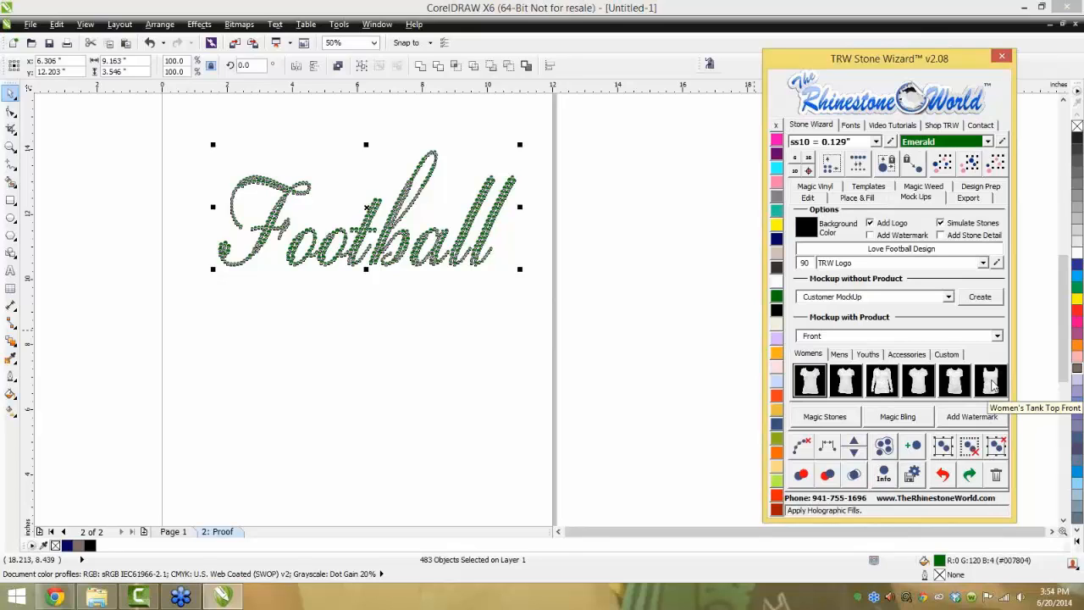
{"action": "left_click", "coordinate": [994, 386]}
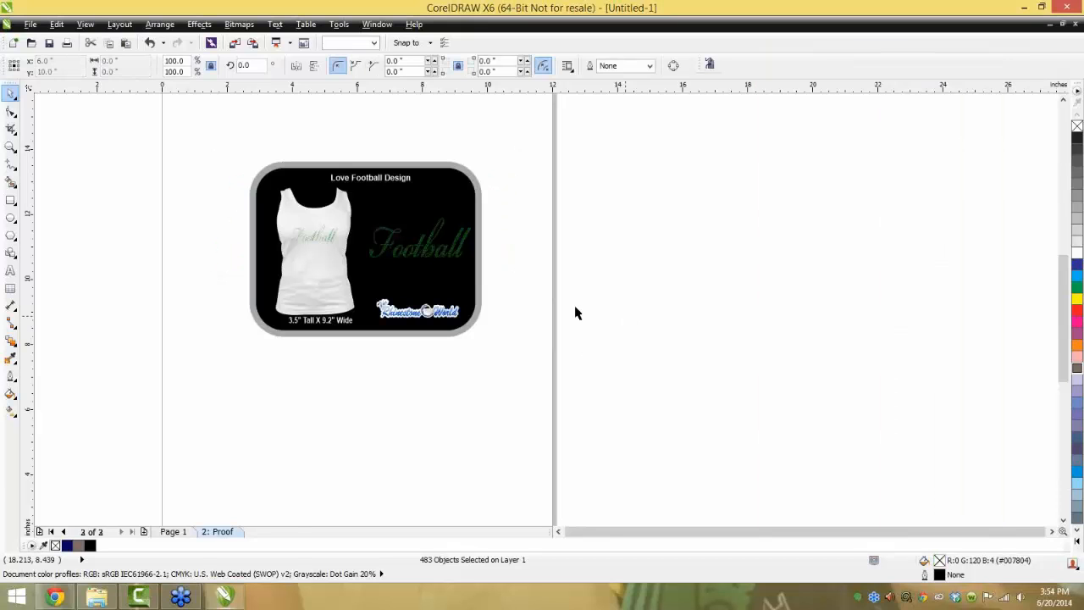
{"action": "scroll", "coordinate": [307, 240], "scroll_direction": "up", "scroll_amount": 5}
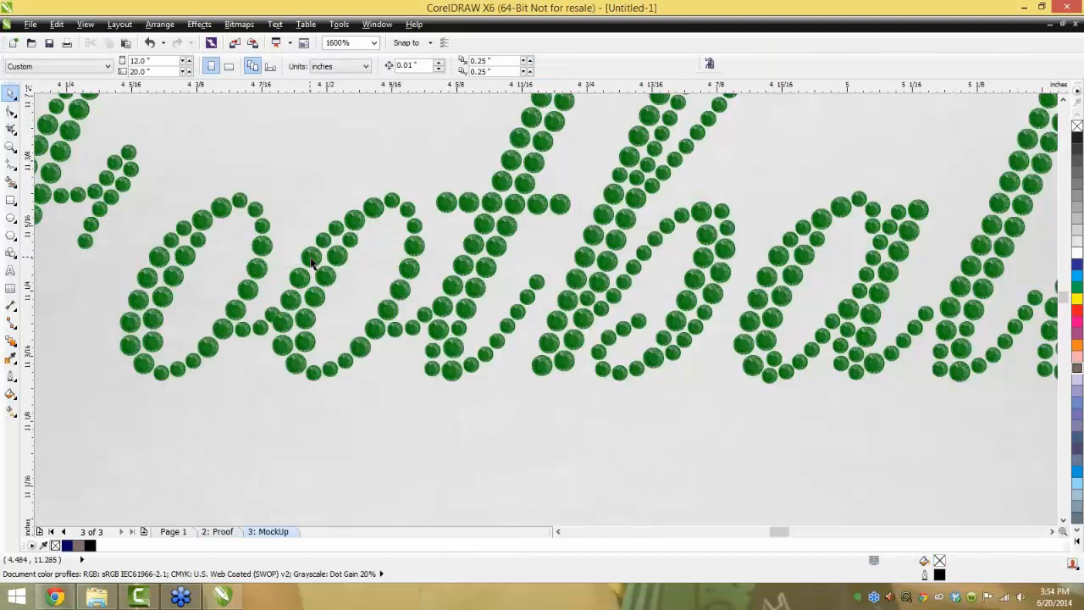
{"action": "scroll", "coordinate": [313, 267], "scroll_direction": "down", "scroll_amount": 4}
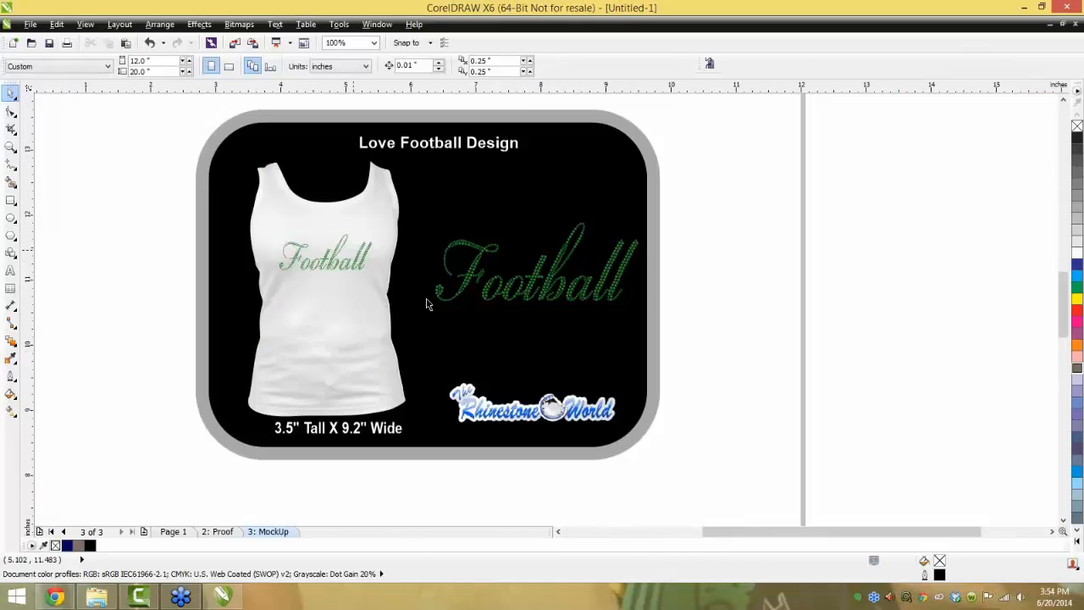
{"action": "left_click", "coordinate": [710, 64]}
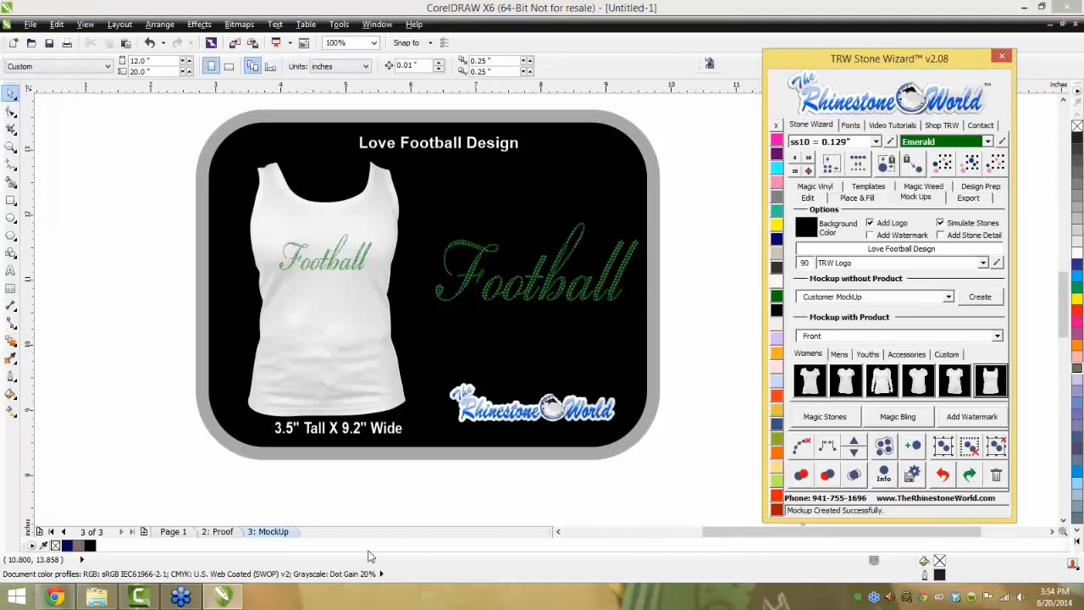
Delete the MockUp page and undo the deletion
{"action": "right_click", "coordinate": [285, 533]}
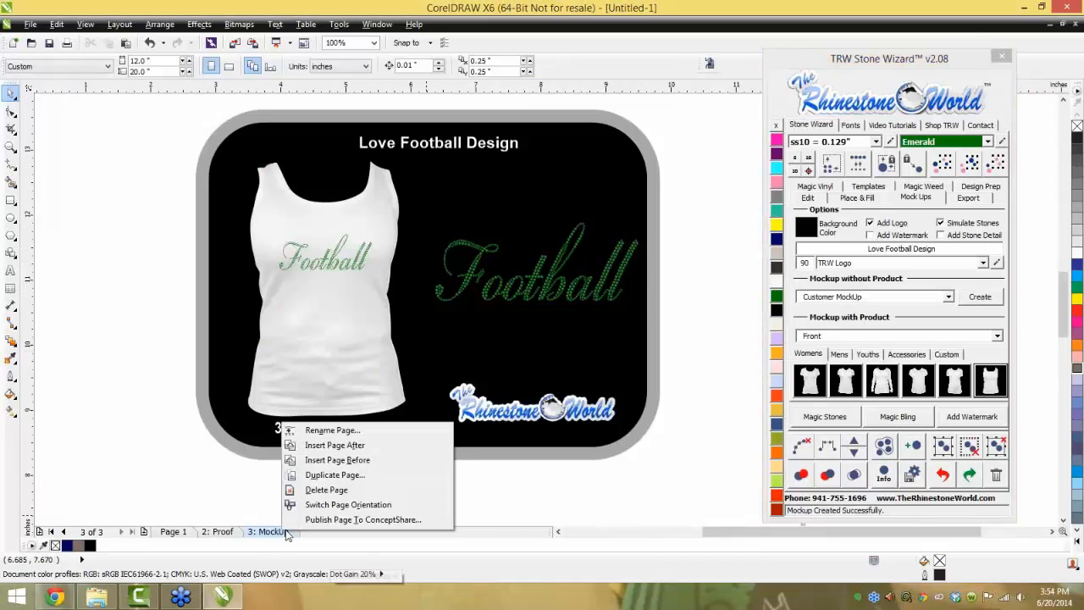
{"action": "left_click", "coordinate": [339, 495]}
{"action": "scroll", "coordinate": [366, 429], "scroll_direction": "down", "scroll_amount": 1}
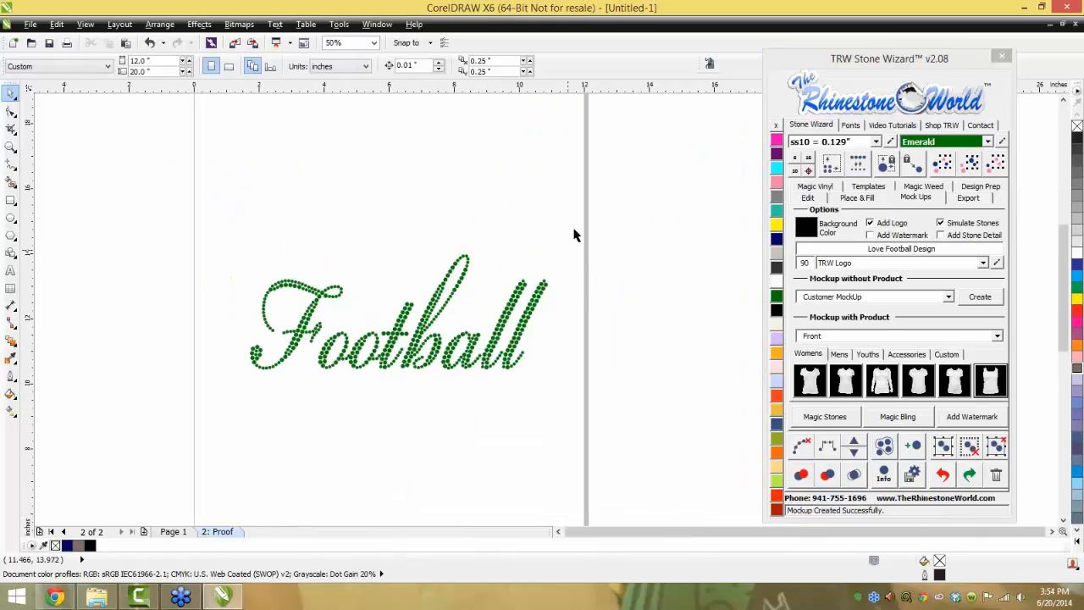
{"action": "left_click_drag", "start_coordinate": [575, 229], "coordinate": [151, 399]}
{"action": "left_click", "coordinate": [352, 444]}
{"action": "key", "text": "ctrl+z"}
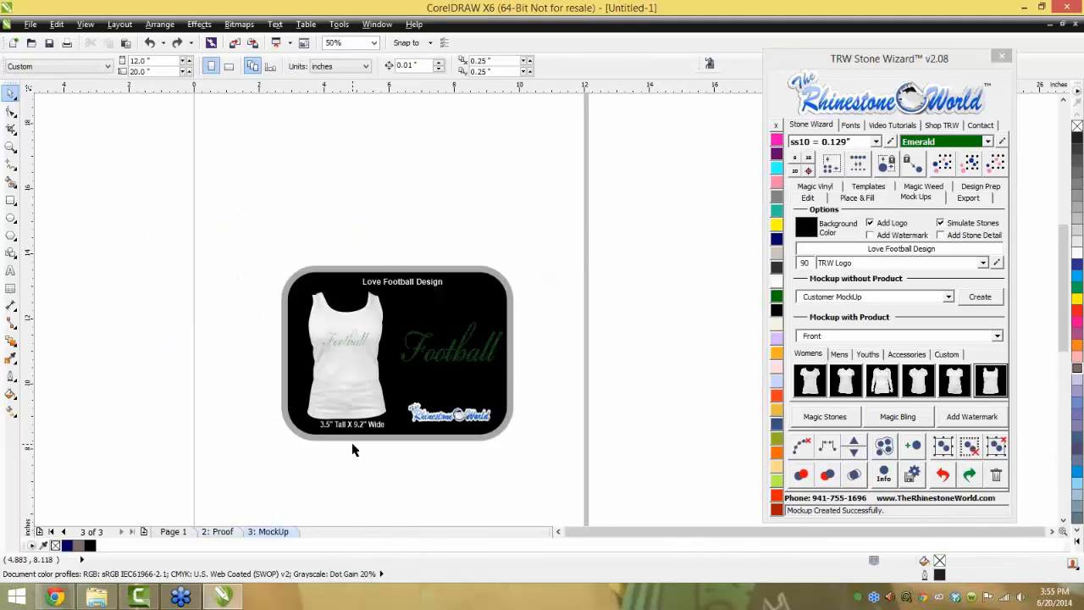
Delete the whole Football design from the Proof page
{"action": "left_click", "coordinate": [222, 532]}
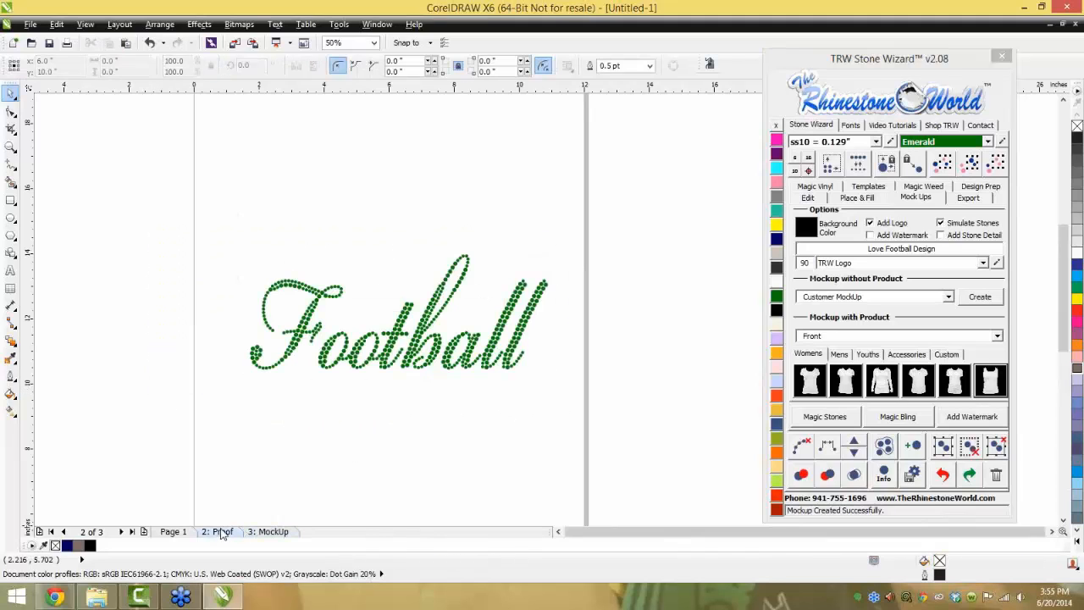
{"action": "left_click_drag", "start_coordinate": [621, 238], "coordinate": [156, 412]}
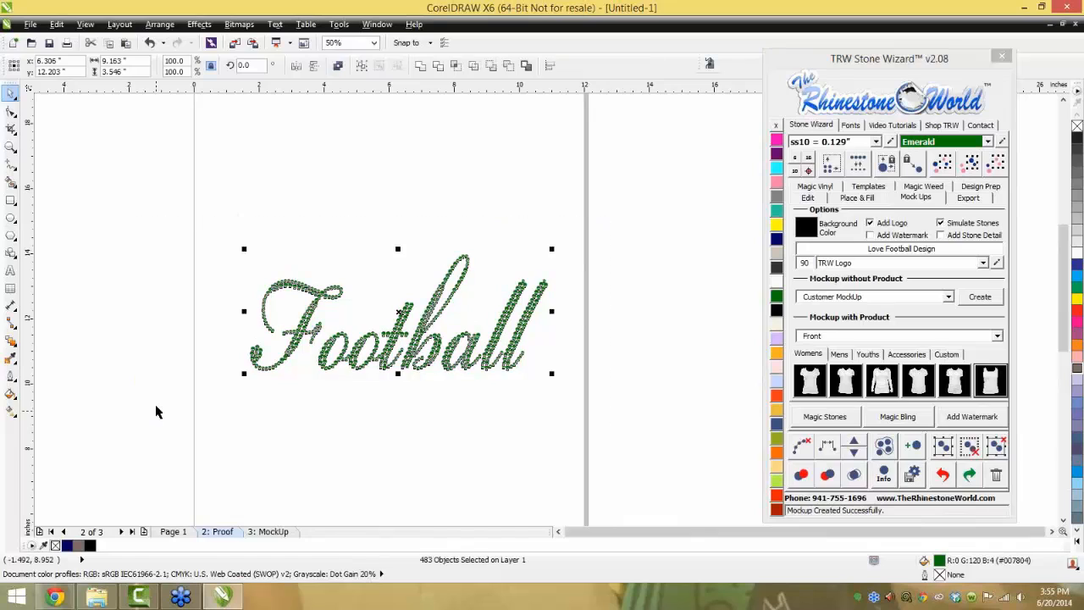
{"action": "key", "text": "Delete"}
Add the text "Mustangs" to the Proof page and enlarge it to about 4.8 inches wide
{"action": "left_click", "coordinate": [10, 269]}
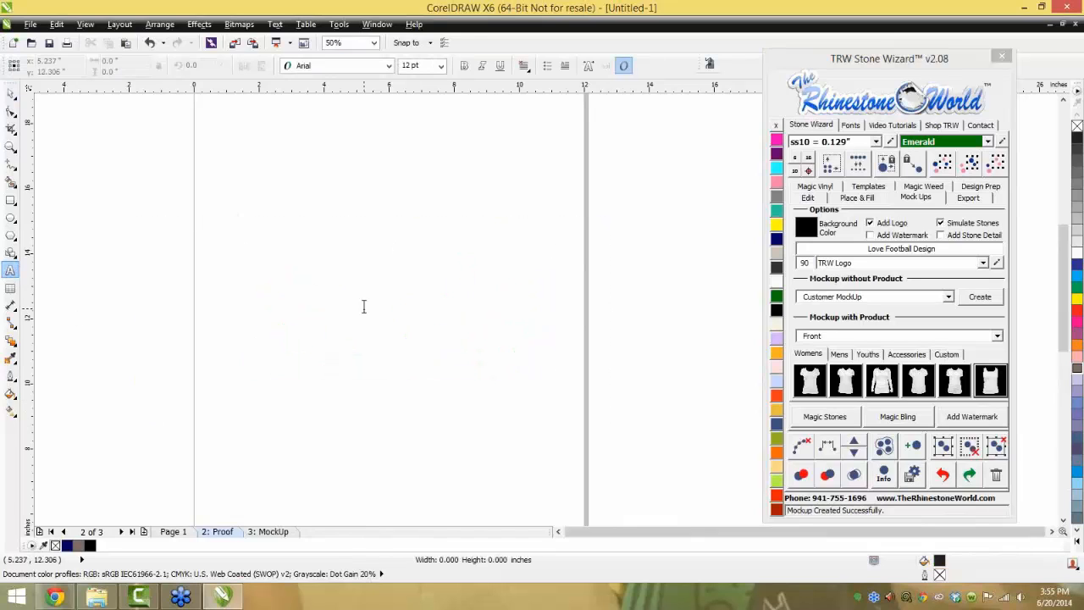
{"action": "left_click", "coordinate": [364, 307]}
{"action": "type", "text": "Mustangs"}
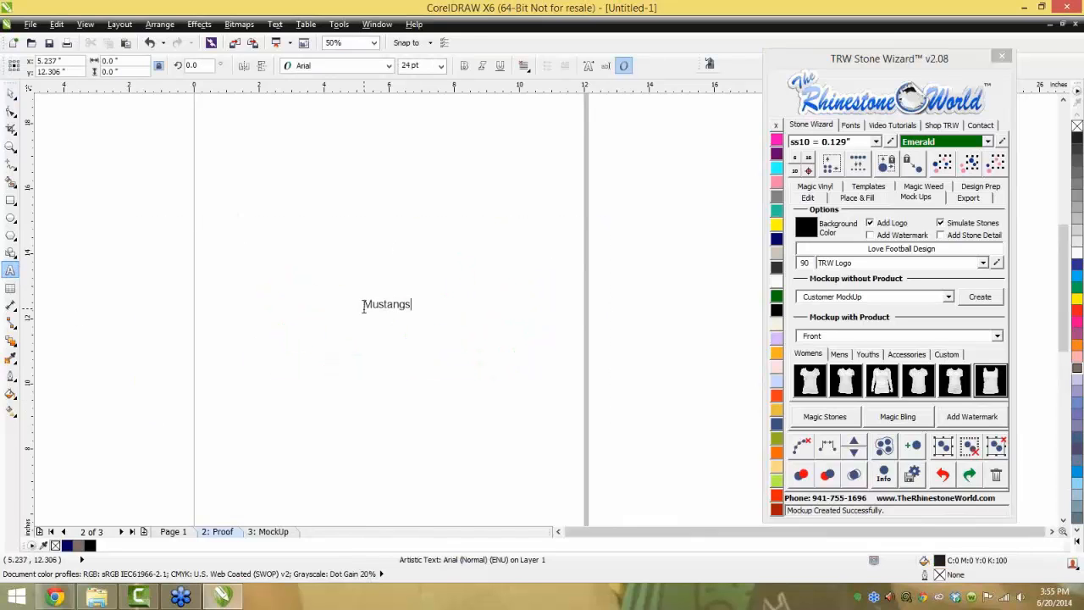
{"action": "left_click", "coordinate": [10, 93]}
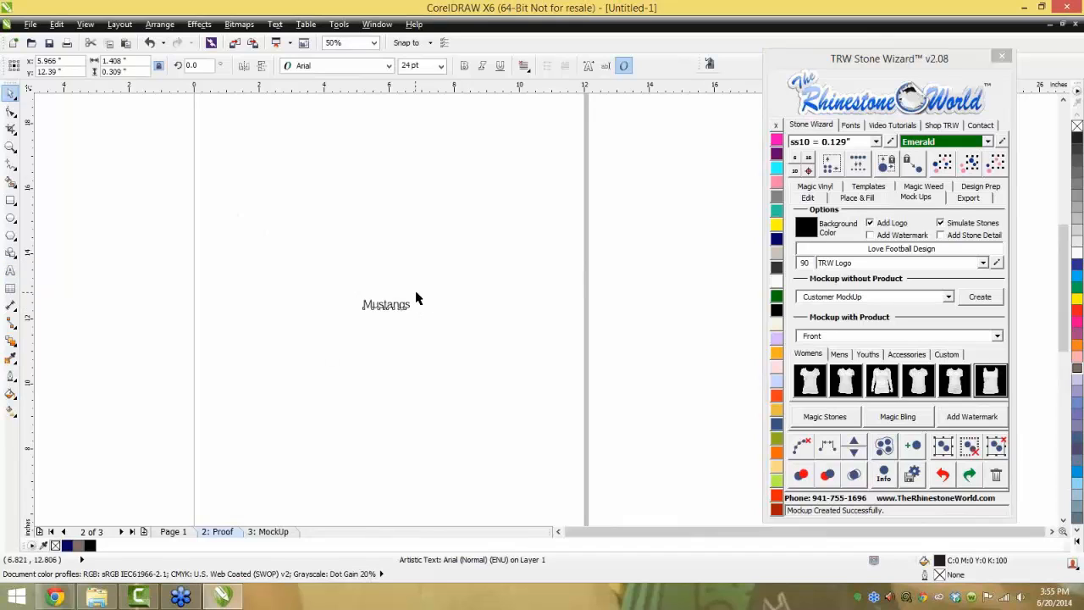
{"action": "left_click", "coordinate": [405, 310]}
{"action": "left_click", "coordinate": [405, 306]}
{"action": "left_click_drag", "start_coordinate": [415, 296], "coordinate": [541, 222]}
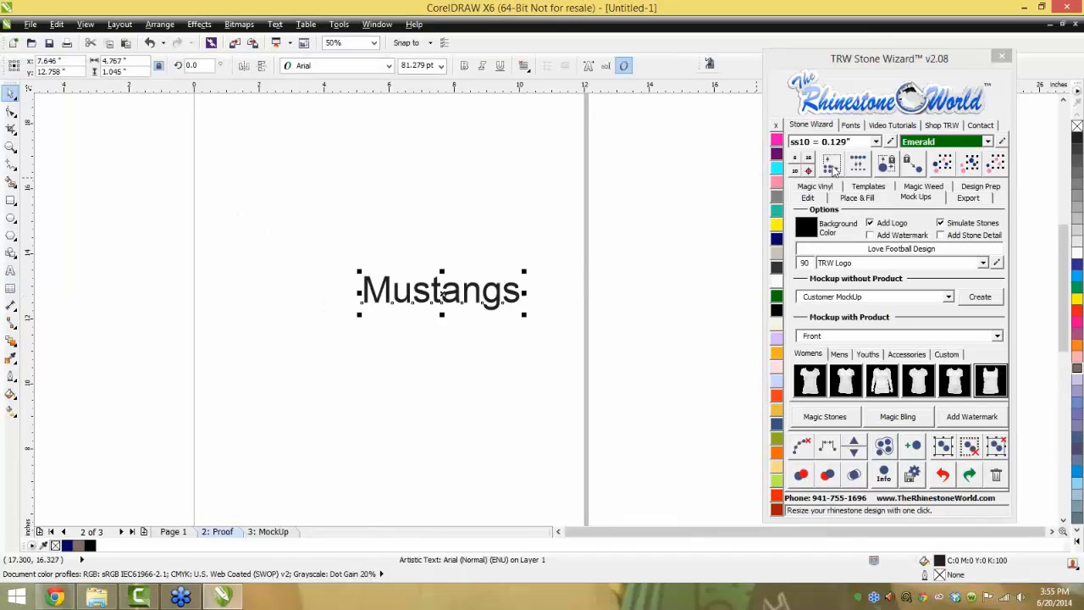
Apply the favorite font TRW 04 Super Script Multi Stone to Mustangs, enlarge it to about 7.6 inches wide and reposition it on the page
{"action": "left_click", "coordinate": [850, 126]}
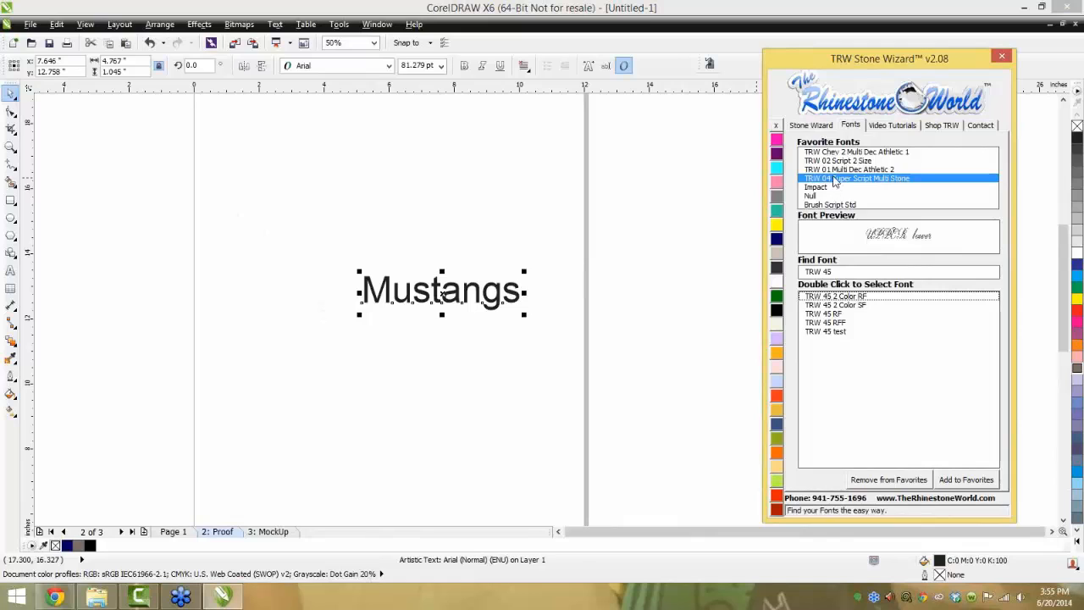
{"action": "double_click", "coordinate": [835, 179]}
{"action": "left_click_drag", "start_coordinate": [430, 267], "coordinate": [613, 175]}
{"action": "left_click_drag", "start_coordinate": [578, 241], "coordinate": [527, 275]}
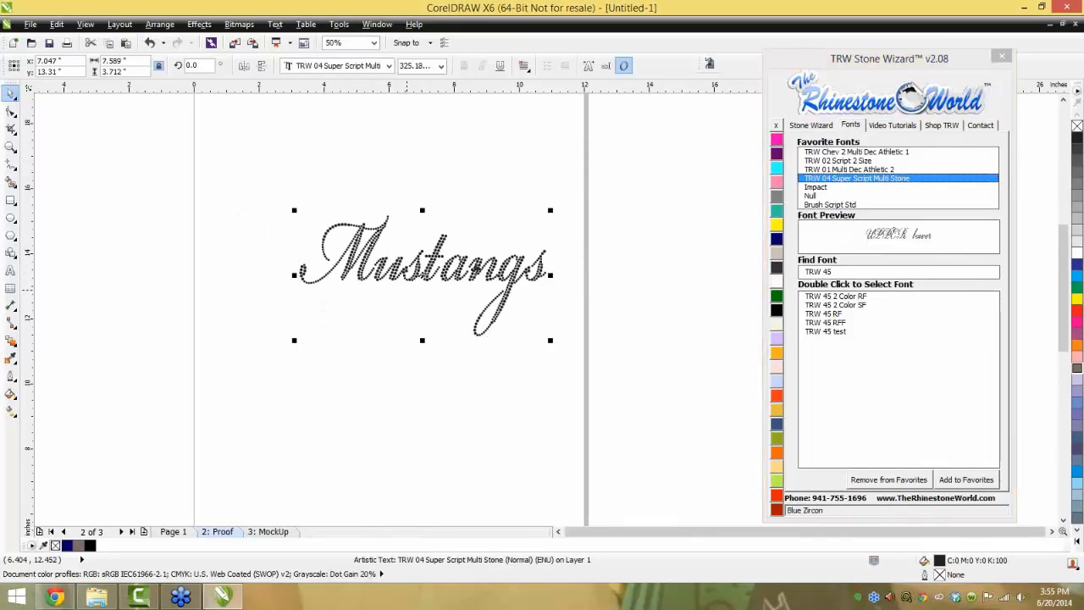
Replace the wording of the Mustangs text with "Eagles", keeping its rhinestone script font
{"action": "double_click", "coordinate": [527, 275]}
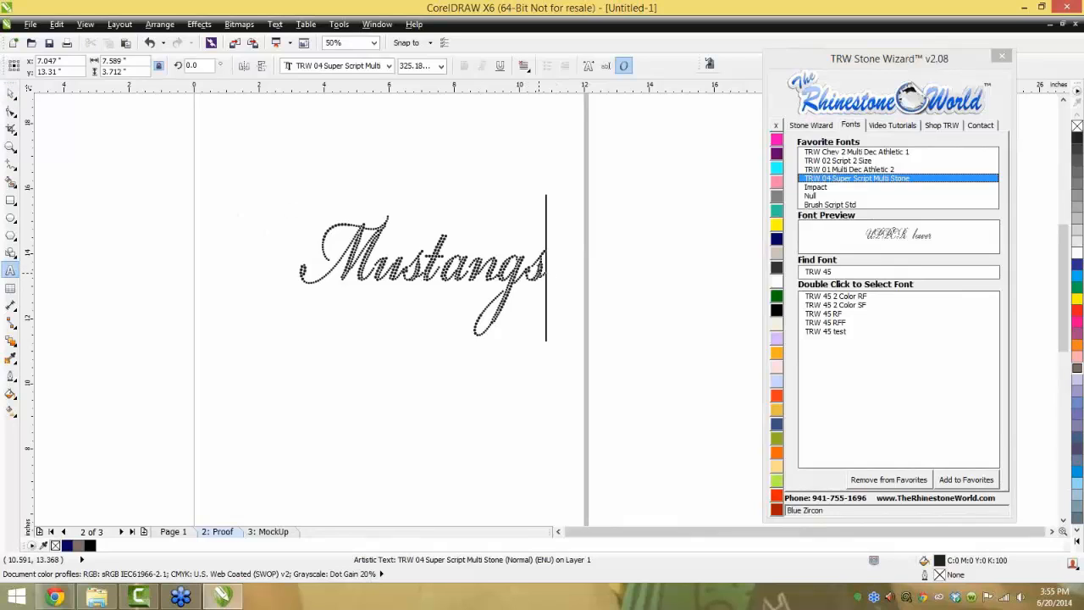
{"action": "left_click_drag", "start_coordinate": [543, 273], "coordinate": [298, 268]}
{"action": "type", "text": "Eagles"}
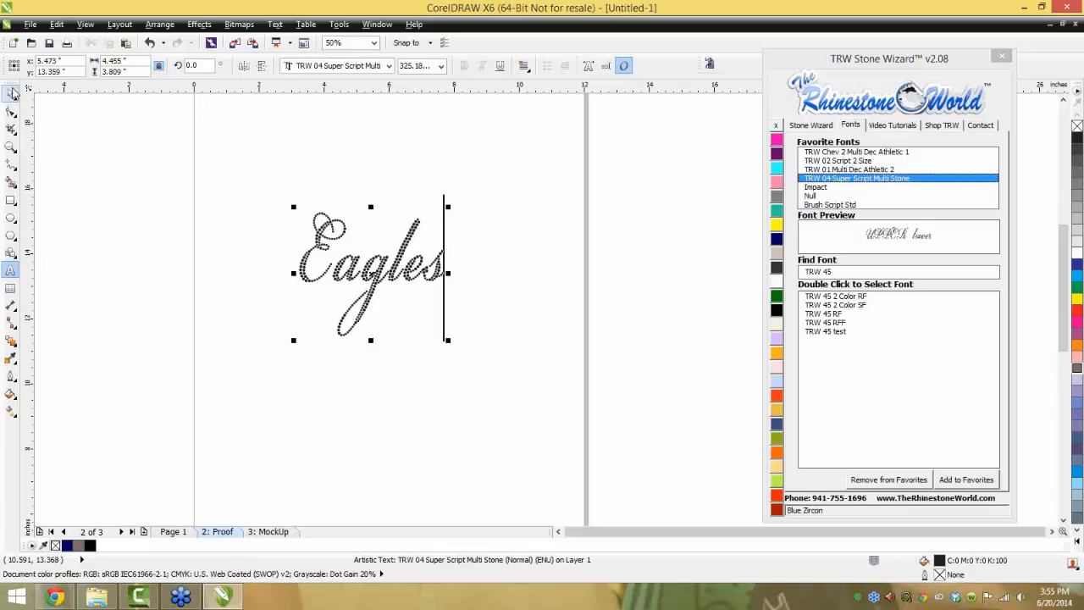
{"action": "key", "text": "ctrl+space"}
Resize the Eagles design for ss10 stones, accepting replacement of the stones that are not 0.129 inches
{"action": "left_click", "coordinate": [809, 126]}
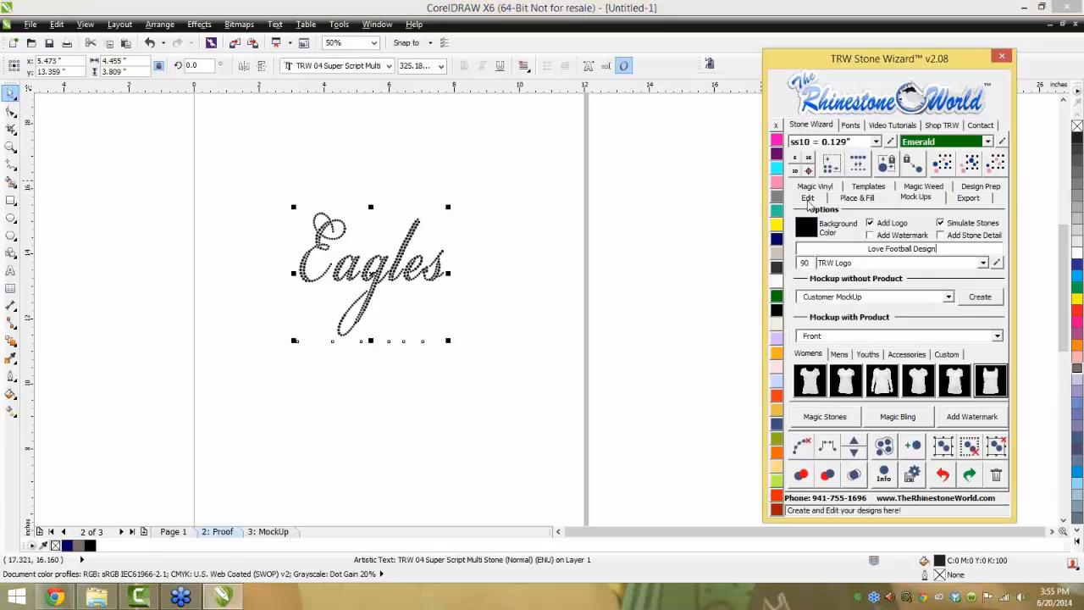
{"action": "left_click", "coordinate": [798, 174]}
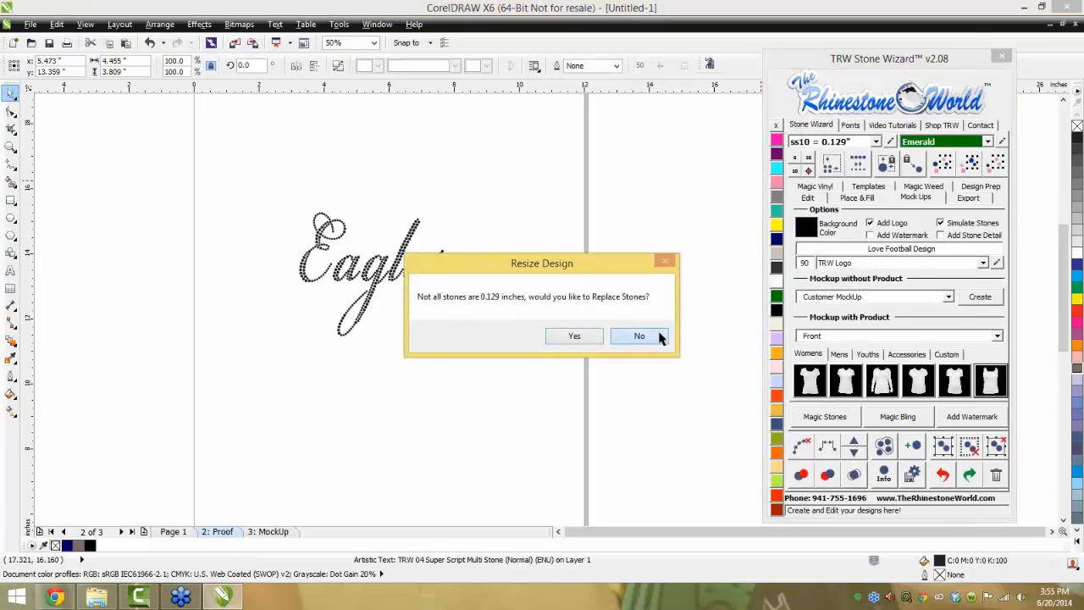
{"action": "left_click", "coordinate": [594, 337]}
{"action": "left_click", "coordinate": [594, 338]}
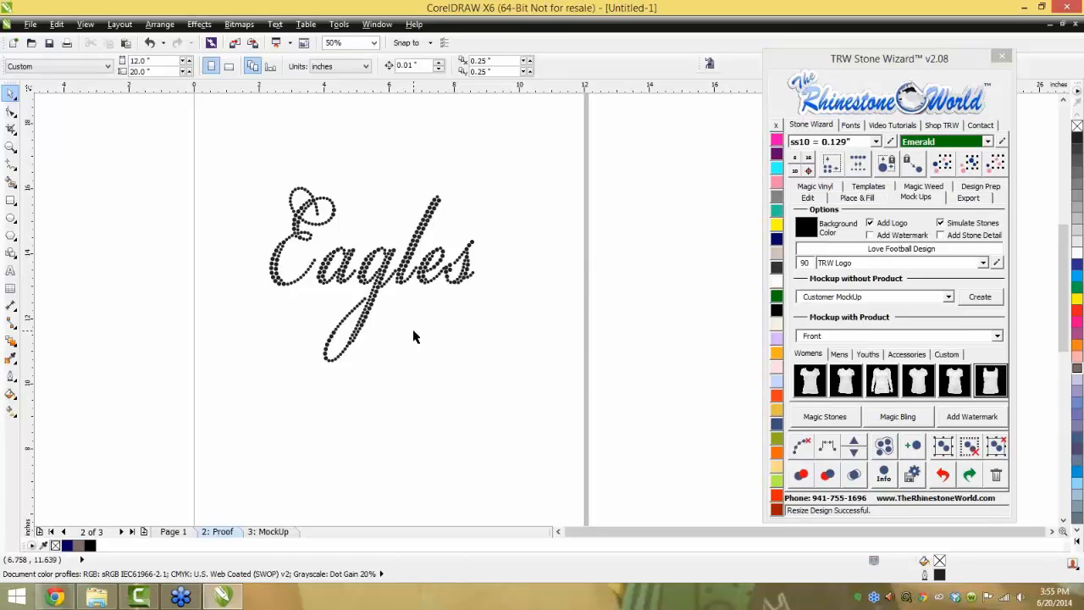
Create TRW Magic Templates from the whole Eagles stone design
{"action": "scroll", "coordinate": [414, 330], "scroll_direction": "down", "scroll_amount": 1}
{"action": "left_click_drag", "start_coordinate": [514, 198], "coordinate": [302, 374]}
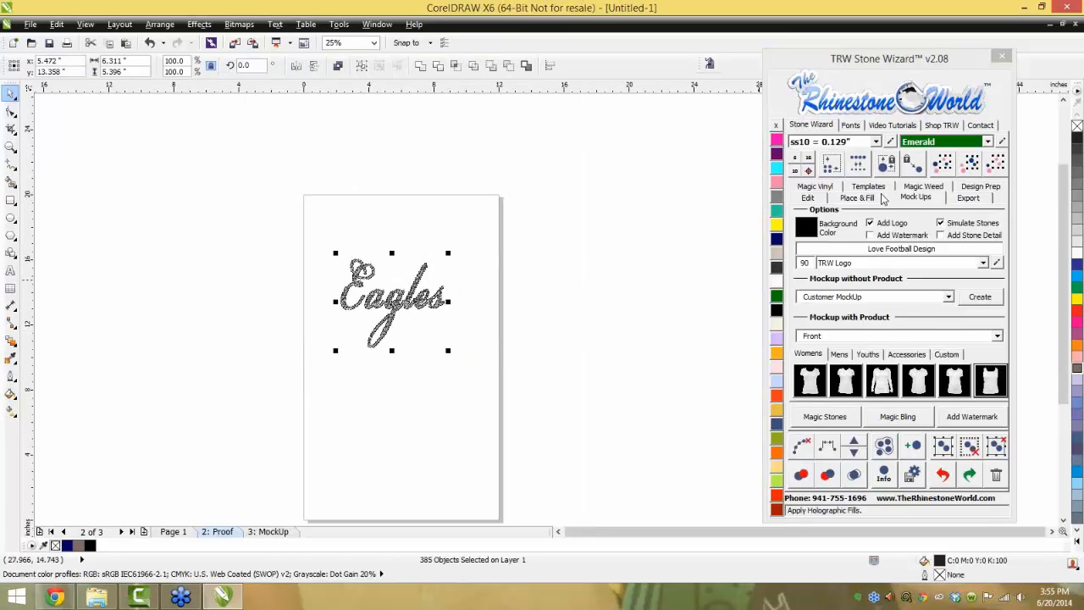
{"action": "left_click", "coordinate": [881, 188]}
{"action": "left_click", "coordinate": [888, 244]}
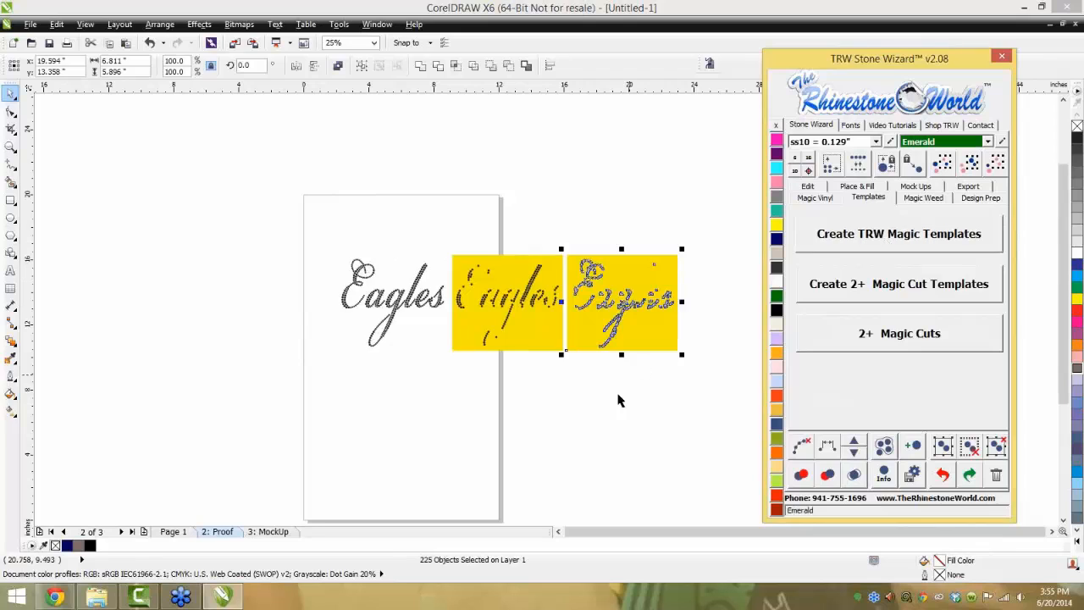
Inspect the two yellow templates, delete them, and clear the original Eagles design from the Proof page
{"action": "scroll", "coordinate": [658, 305], "scroll_direction": "up", "scroll_amount": 2}
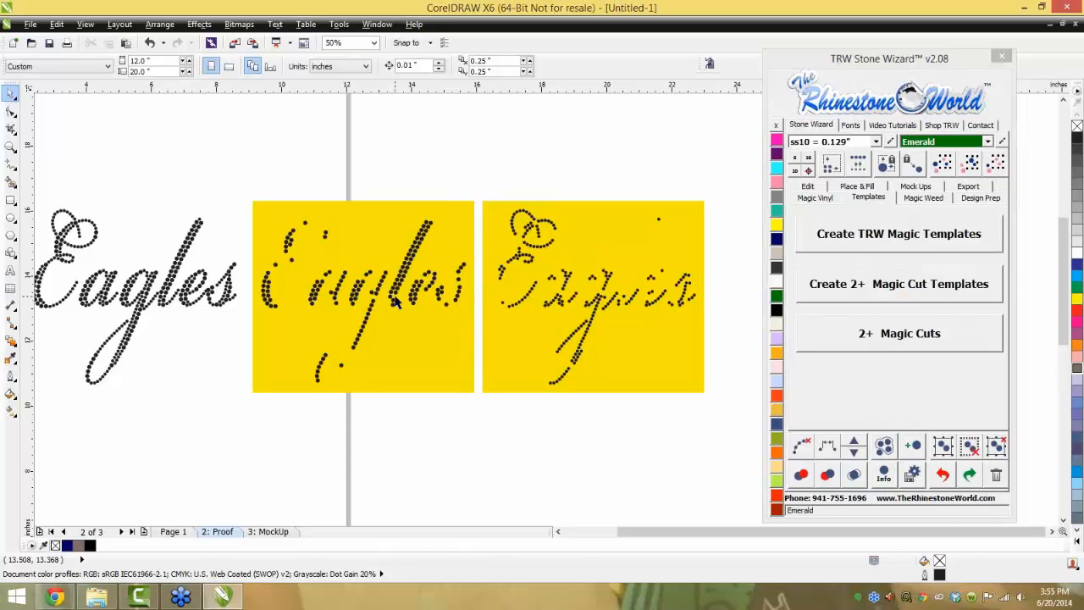
{"action": "scroll", "coordinate": [200, 300], "scroll_direction": "down", "scroll_amount": 1}
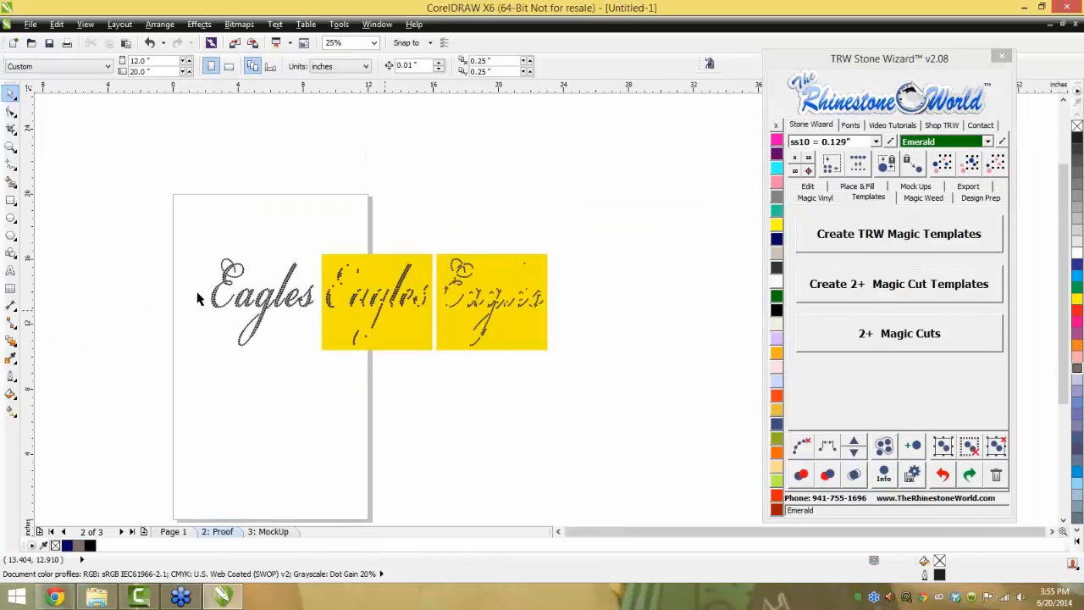
{"action": "scroll", "coordinate": [322, 290], "scroll_direction": "up", "scroll_amount": 1}
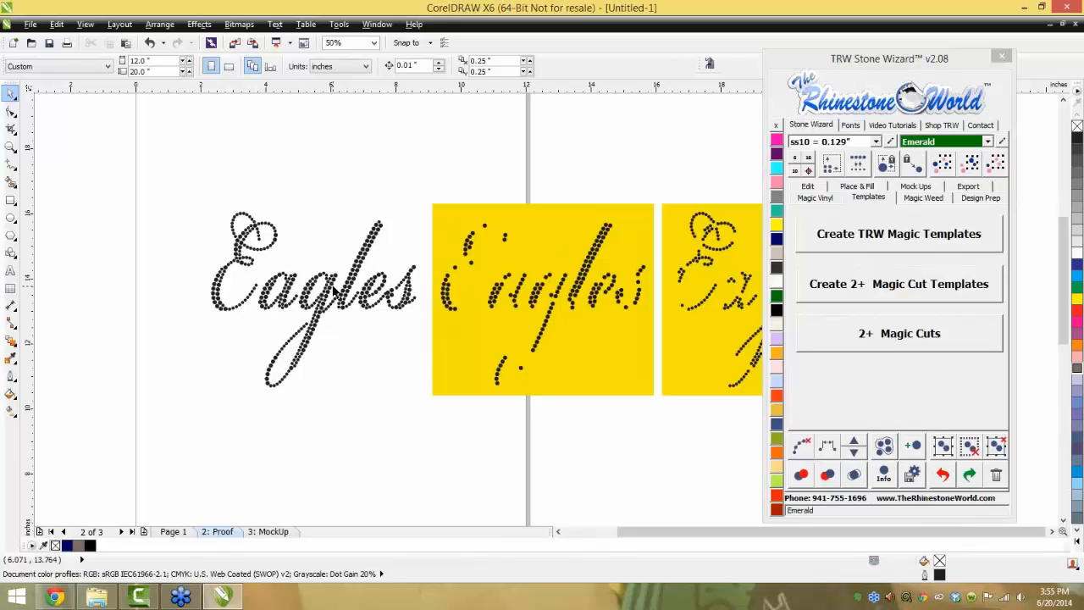
{"action": "scroll", "coordinate": [433, 310], "scroll_direction": "down", "scroll_amount": 1}
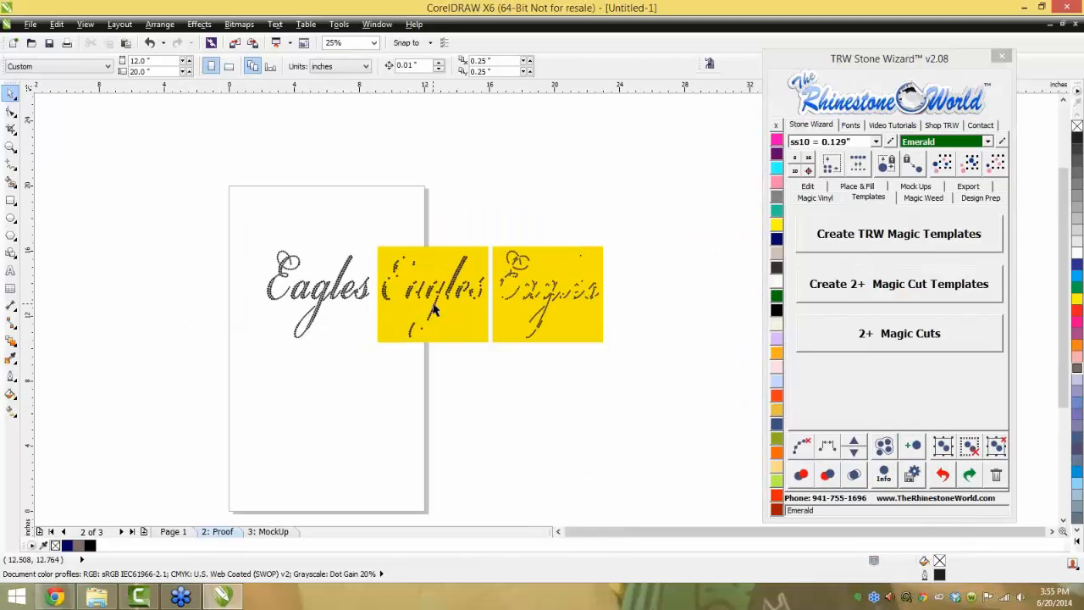
{"action": "scroll", "coordinate": [457, 300], "scroll_direction": "up", "scroll_amount": 1}
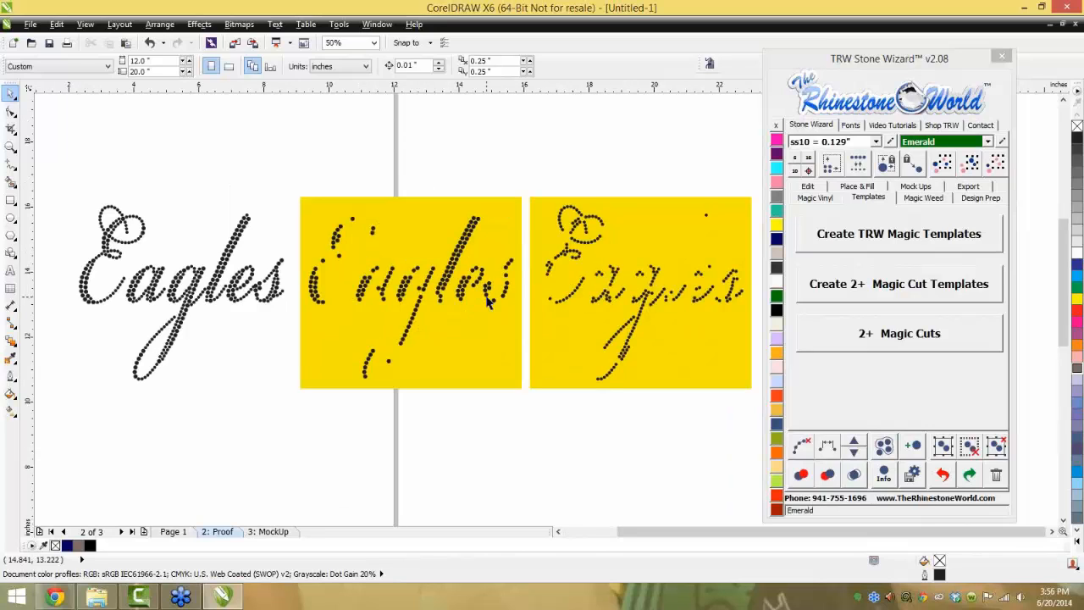
{"action": "scroll", "coordinate": [409, 301], "scroll_direction": "down", "scroll_amount": 1}
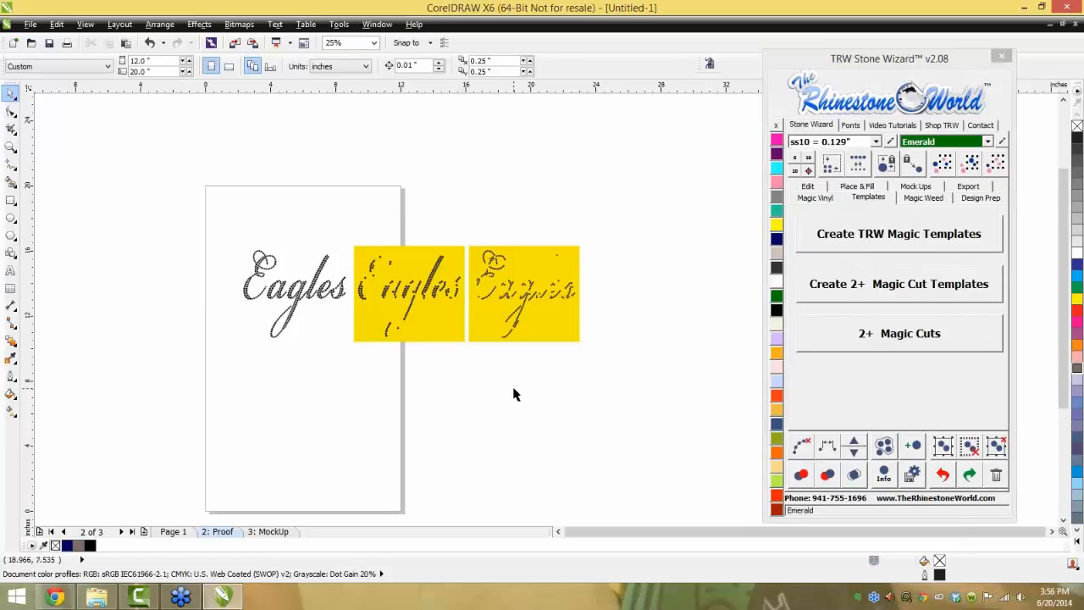
{"action": "left_click_drag", "start_coordinate": [604, 198], "coordinate": [350, 382]}
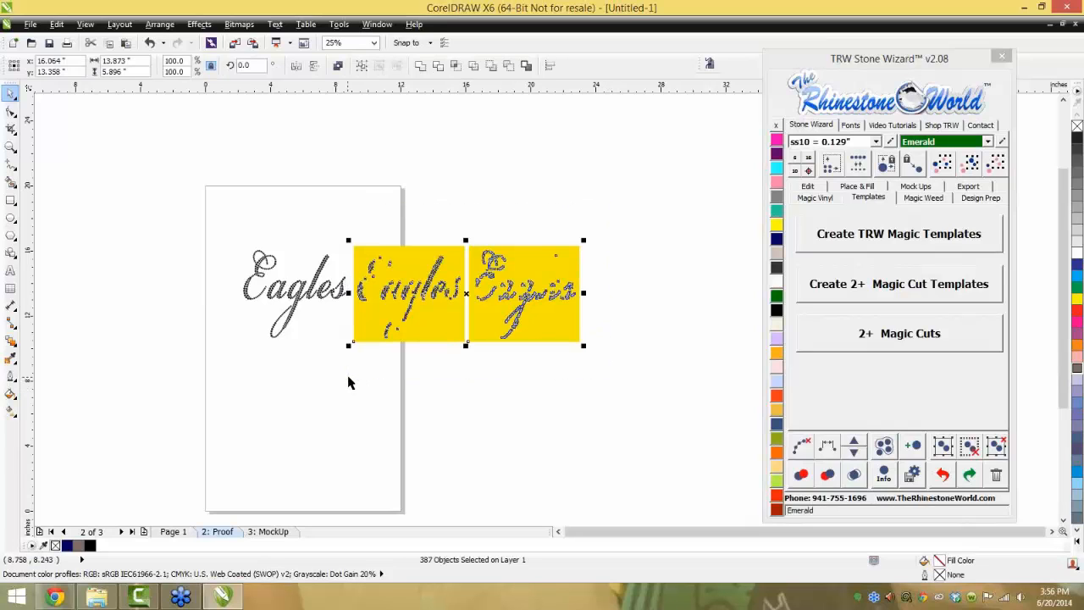
{"action": "key", "text": "Delete"}
{"action": "scroll", "coordinate": [245, 284], "scroll_direction": "up", "scroll_amount": 1}
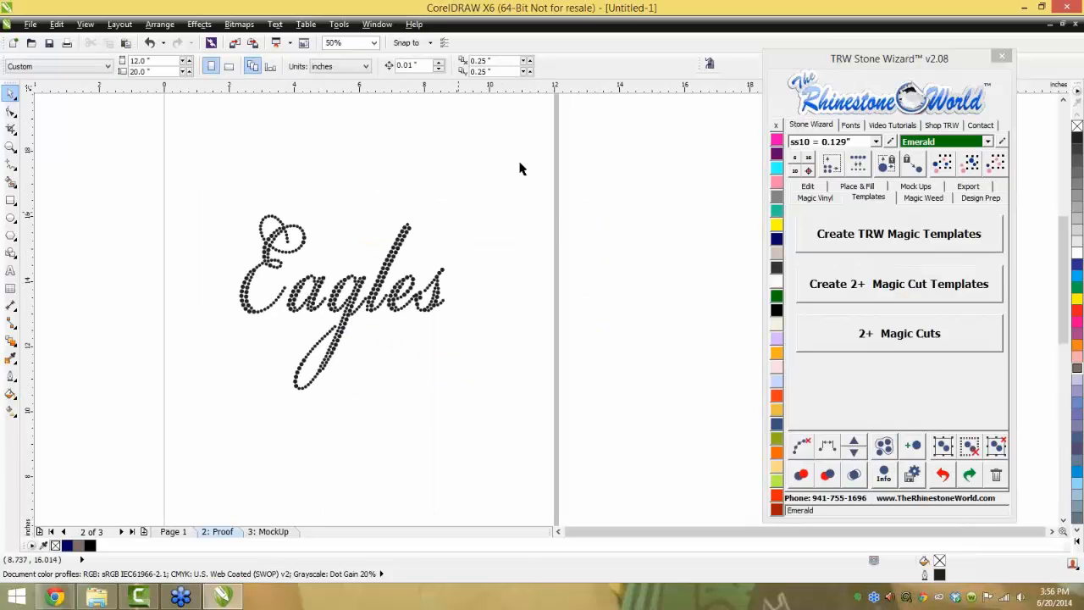
{"action": "key", "text": "ctrl+a"}
{"action": "key", "text": "Delete"}
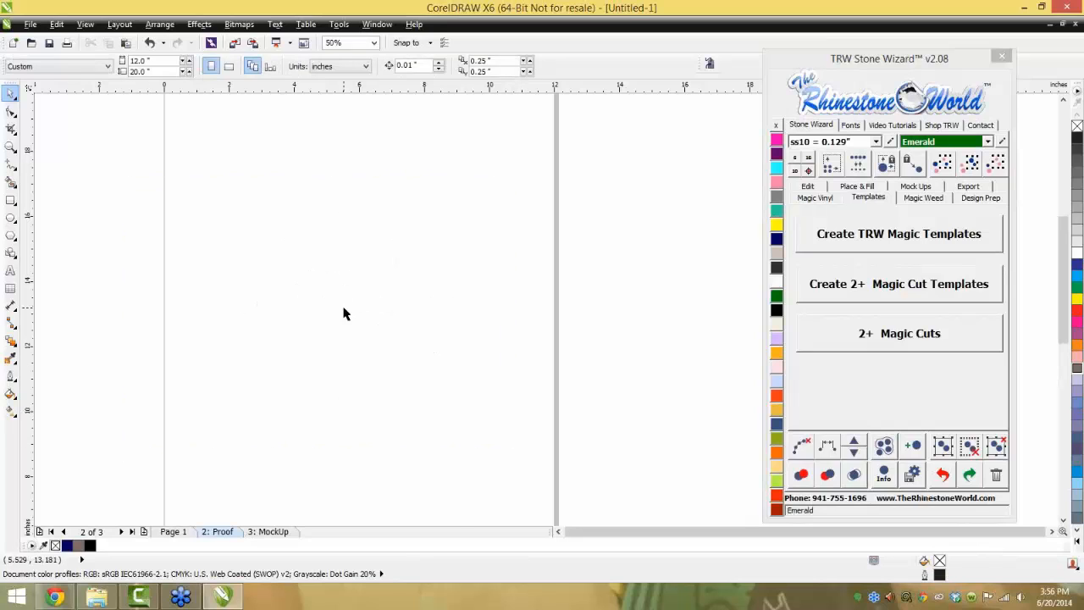
Add the text "Princess" to the Proof page and enlarge it to about 6.3 inches wide
{"action": "scroll", "coordinate": [347, 314], "scroll_direction": "down", "scroll_amount": 1}
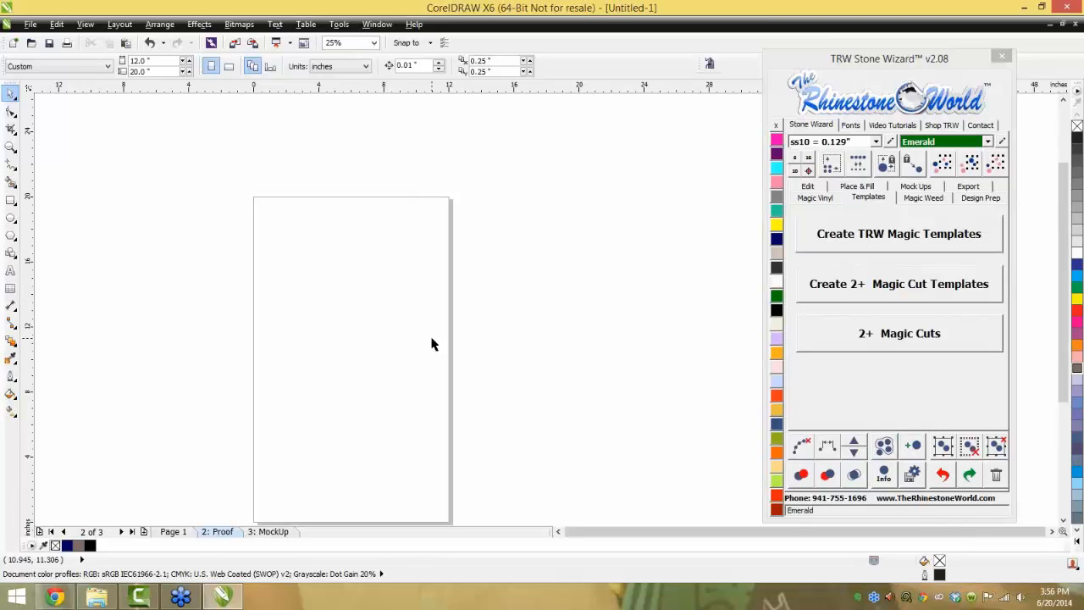
{"action": "scroll", "coordinate": [432, 342], "scroll_direction": "down", "scroll_amount": 1}
{"action": "scroll", "coordinate": [374, 362], "scroll_direction": "up", "scroll_amount": 1}
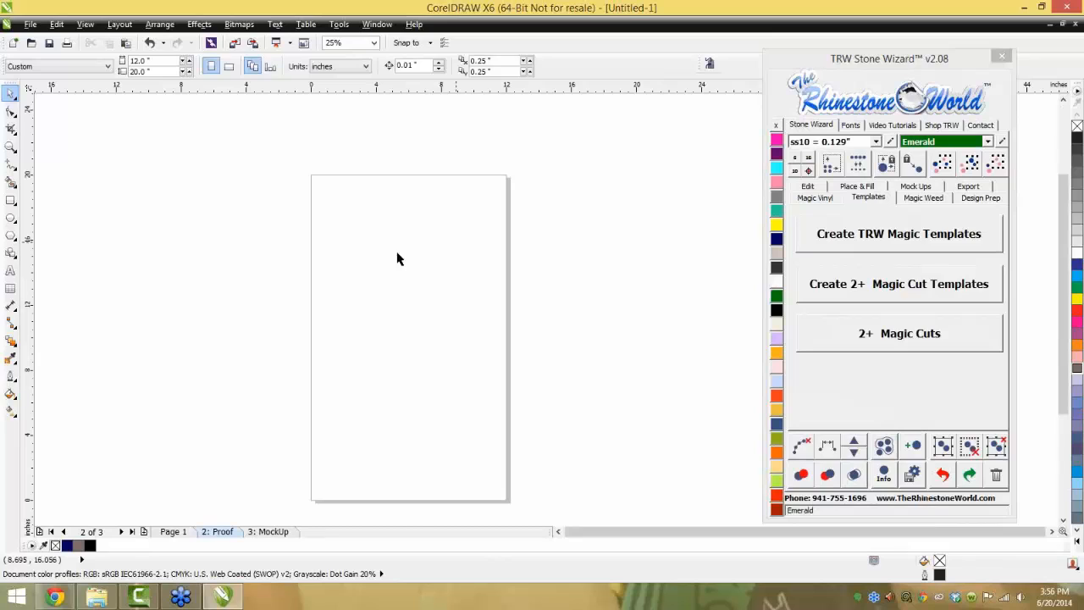
{"action": "left_click", "coordinate": [10, 270]}
{"action": "left_click", "coordinate": [379, 298]}
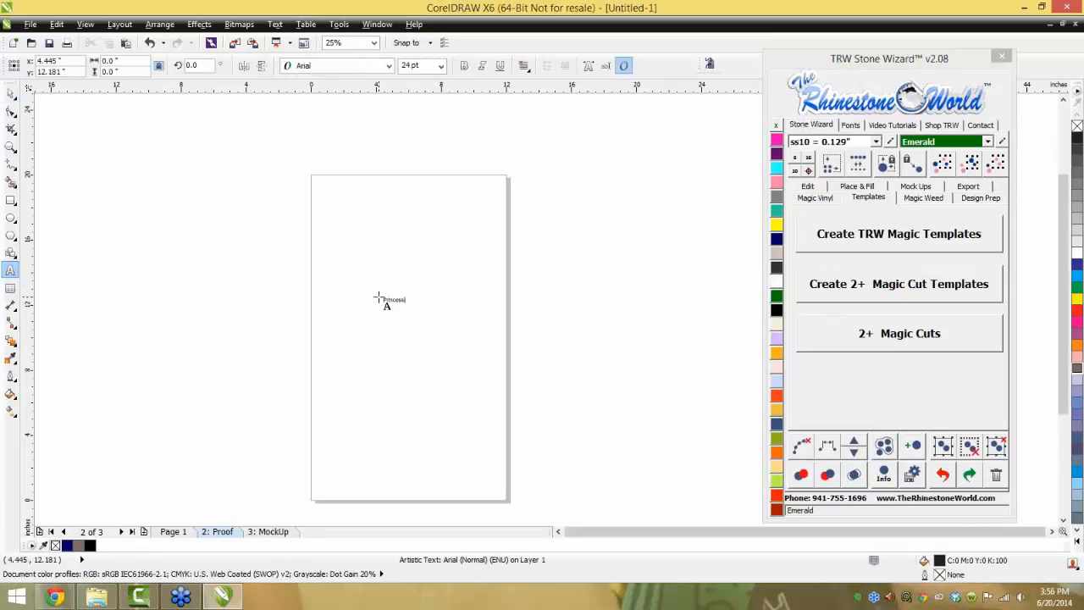
{"action": "left_click", "coordinate": [10, 92]}
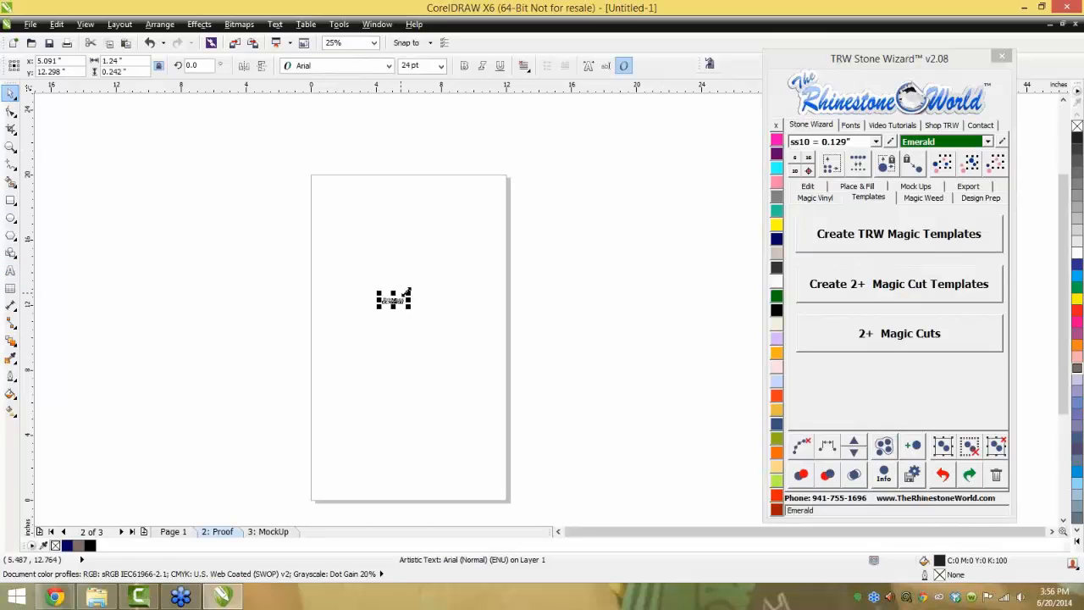
{"action": "left_click_drag", "start_coordinate": [408, 292], "coordinate": [492, 277]}
Find the "trw 6" fonts, apply TRW 60 RF to Princess, and enlarge it to about 9.6 inches wide across the page
{"action": "left_click", "coordinate": [851, 126]}
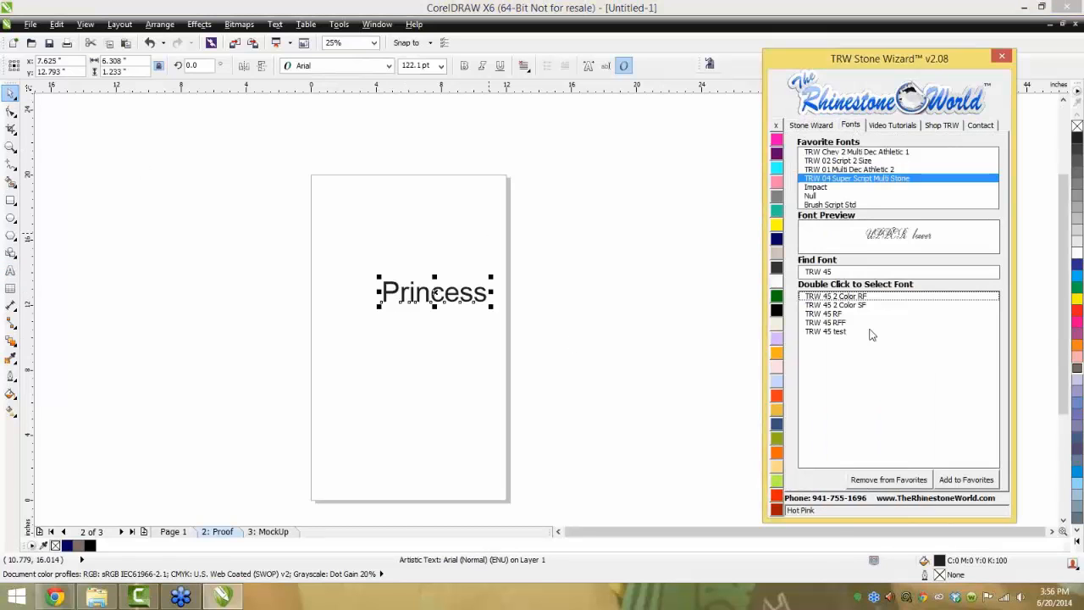
{"action": "triple_click", "coordinate": [817, 272]}
{"action": "type", "text": "tr"}
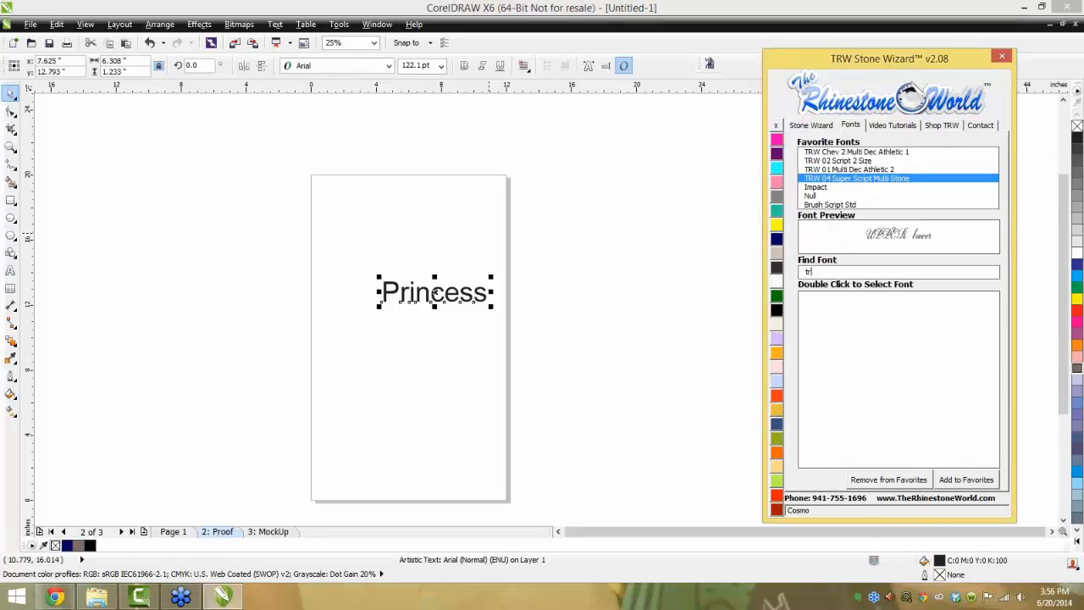
{"action": "type", "text": "w 6"}
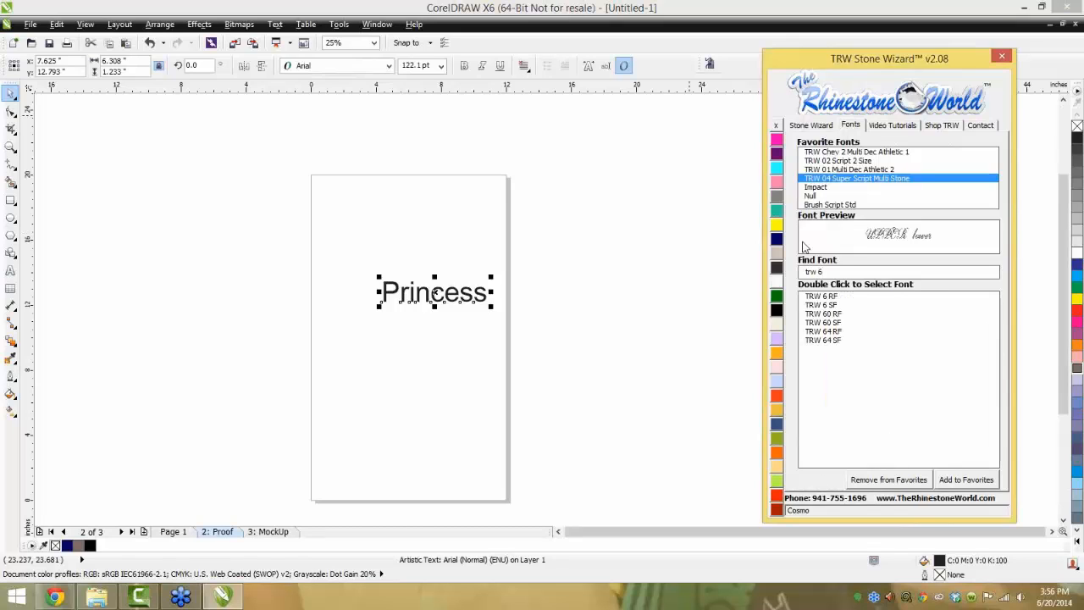
{"action": "double_click", "coordinate": [827, 313]}
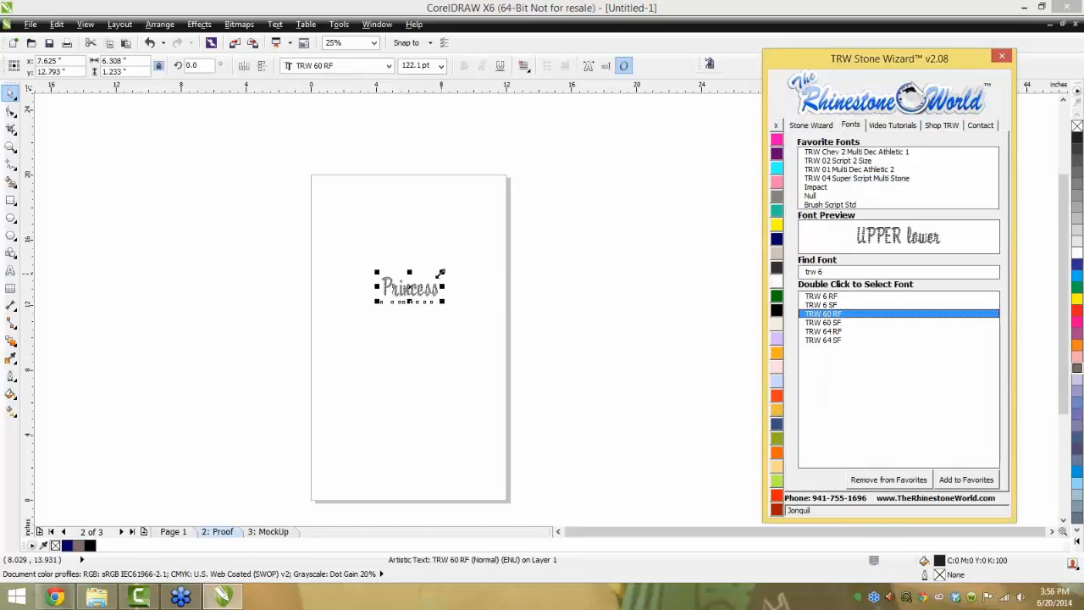
{"action": "left_click_drag", "start_coordinate": [441, 274], "coordinate": [542, 185]}
{"action": "left_click_drag", "start_coordinate": [526, 264], "coordinate": [315, 254]}
Replace the wording of the Princess text with "Football" in the same TRW 60 RF font
{"action": "double_click", "coordinate": [468, 287]}
{"action": "type", "text": "Fo"}
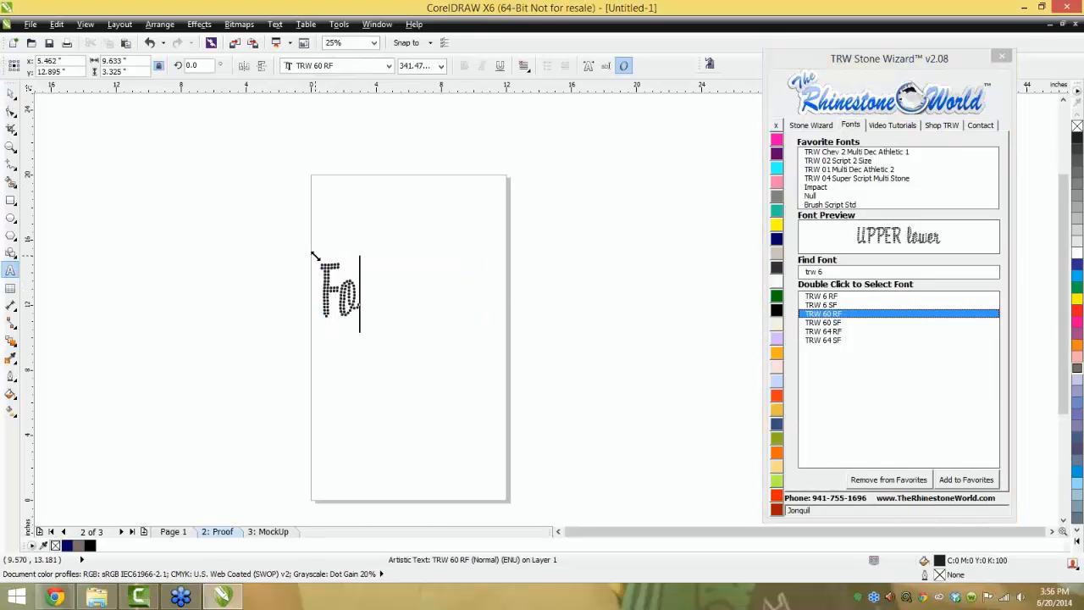
{"action": "type", "text": "otball"}
{"action": "key", "text": "Escape"}
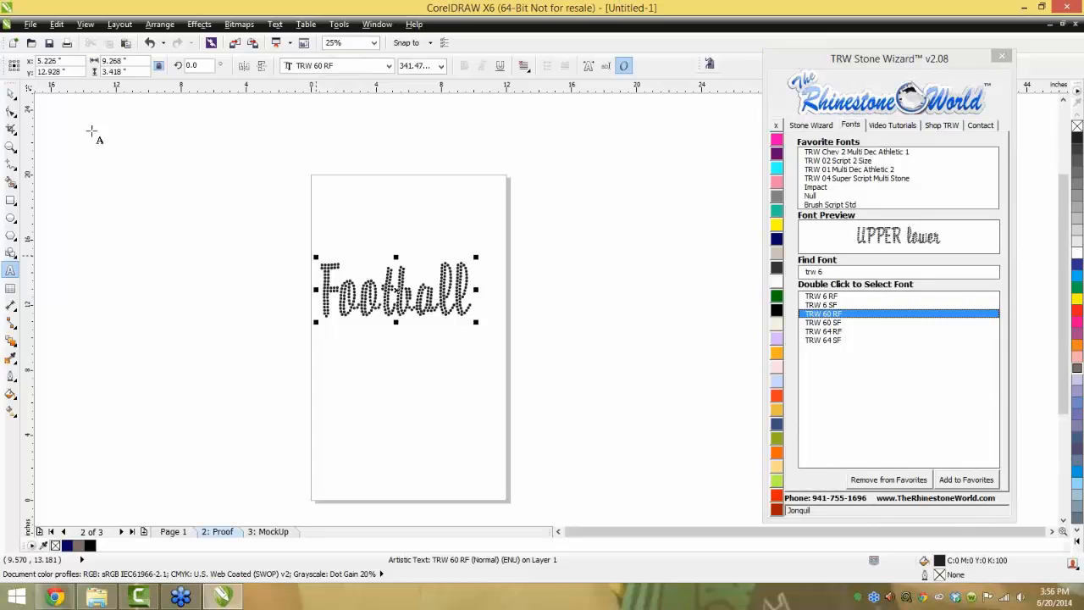
{"action": "left_click", "coordinate": [11, 92]}
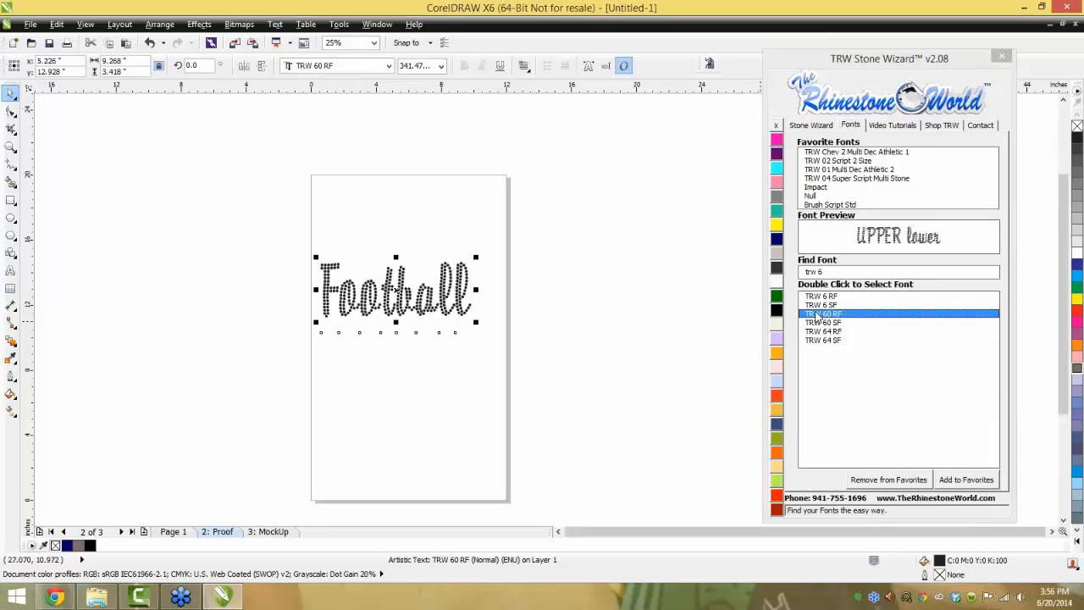
Resize the Football design for ss10 stones, accepting stone replacement at 0.129 inches, and check a stone in the letter b
{"action": "left_click", "coordinate": [811, 125]}
{"action": "left_click", "coordinate": [797, 173]}
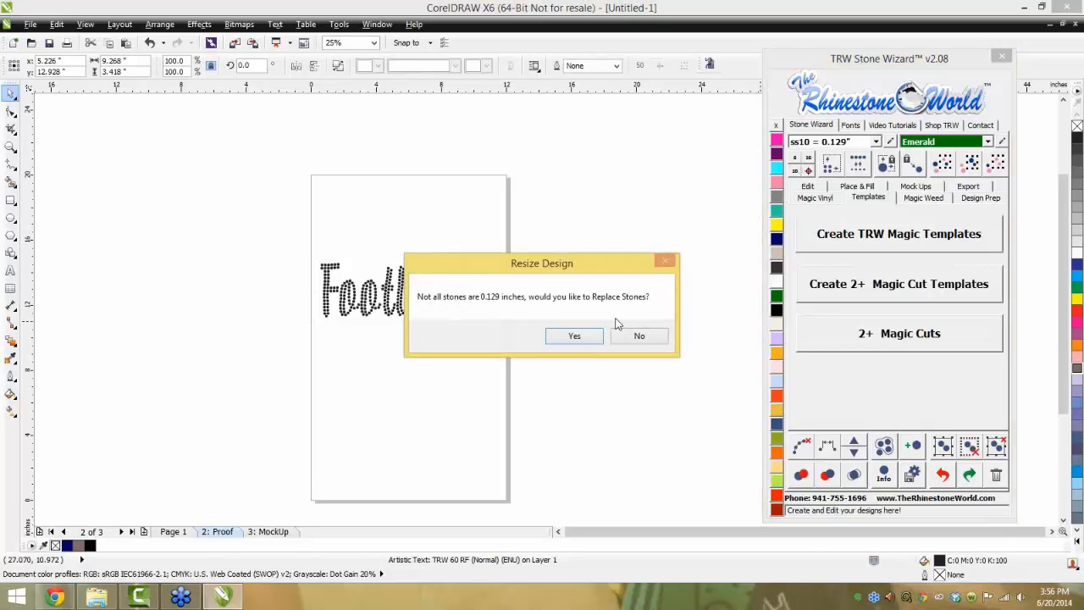
{"action": "left_click", "coordinate": [576, 334]}
{"action": "scroll", "coordinate": [387, 299], "scroll_direction": "up", "scroll_amount": 2}
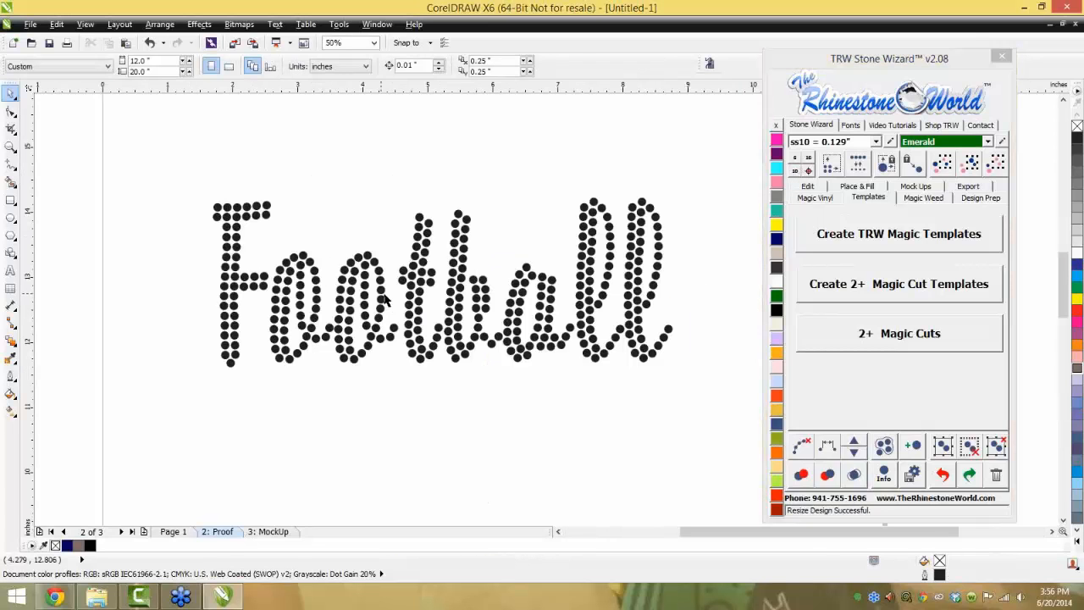
{"action": "left_click", "coordinate": [478, 310]}
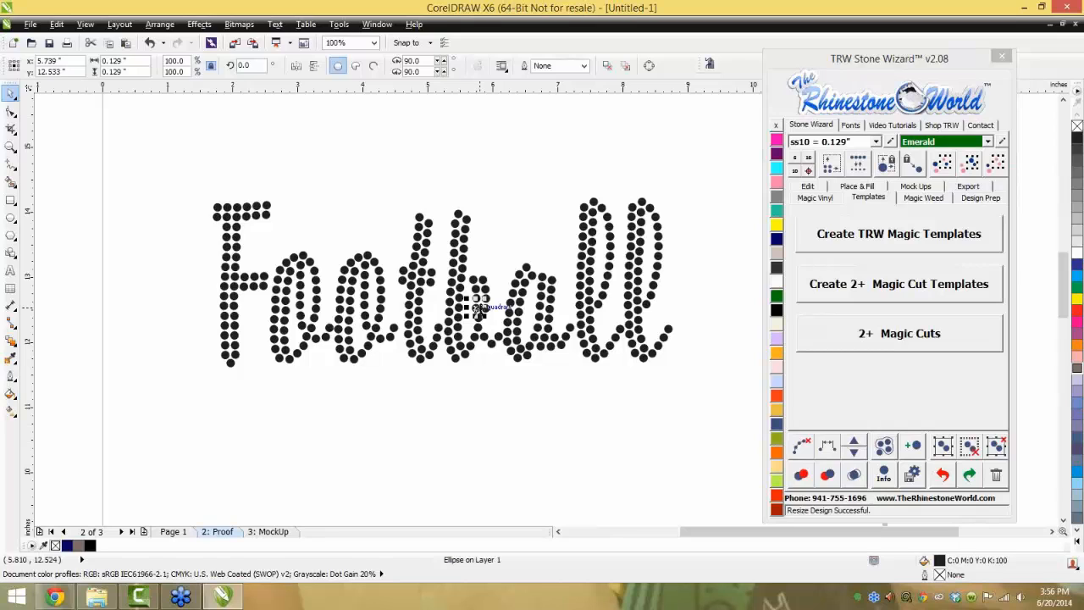
Delete all the stones of the Football design from the Proof page
{"action": "scroll", "coordinate": [479, 311], "scroll_direction": "down", "scroll_amount": 1}
{"action": "left_click_drag", "start_coordinate": [653, 189], "coordinate": [280, 373]}
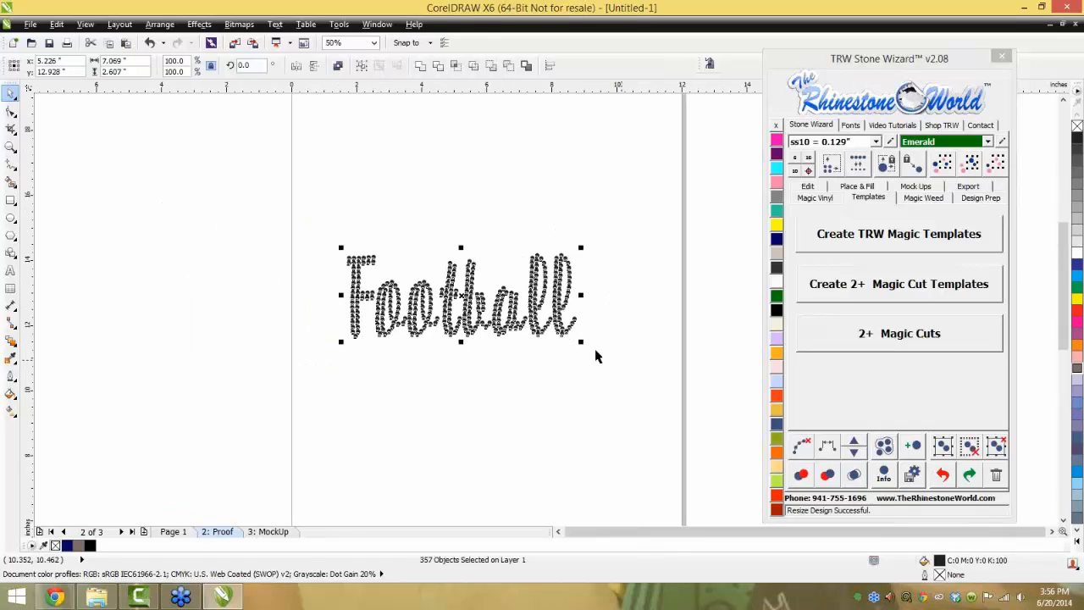
{"action": "left_click", "coordinate": [571, 375]}
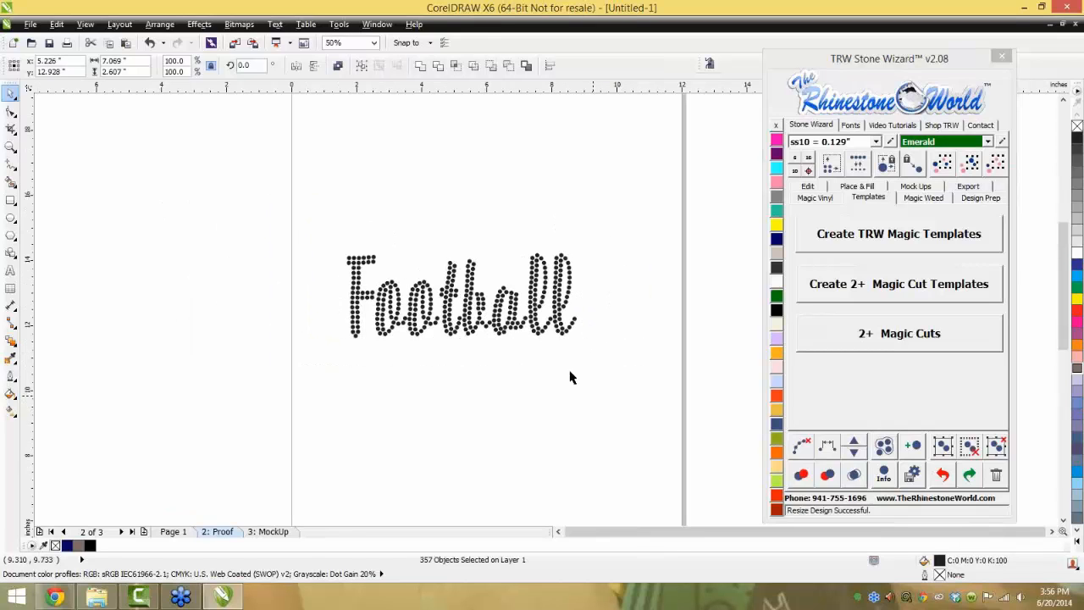
{"action": "scroll", "coordinate": [571, 375], "scroll_direction": "down", "scroll_amount": 1}
{"action": "left_click_drag", "start_coordinate": [377, 402], "coordinate": [375, 404]}
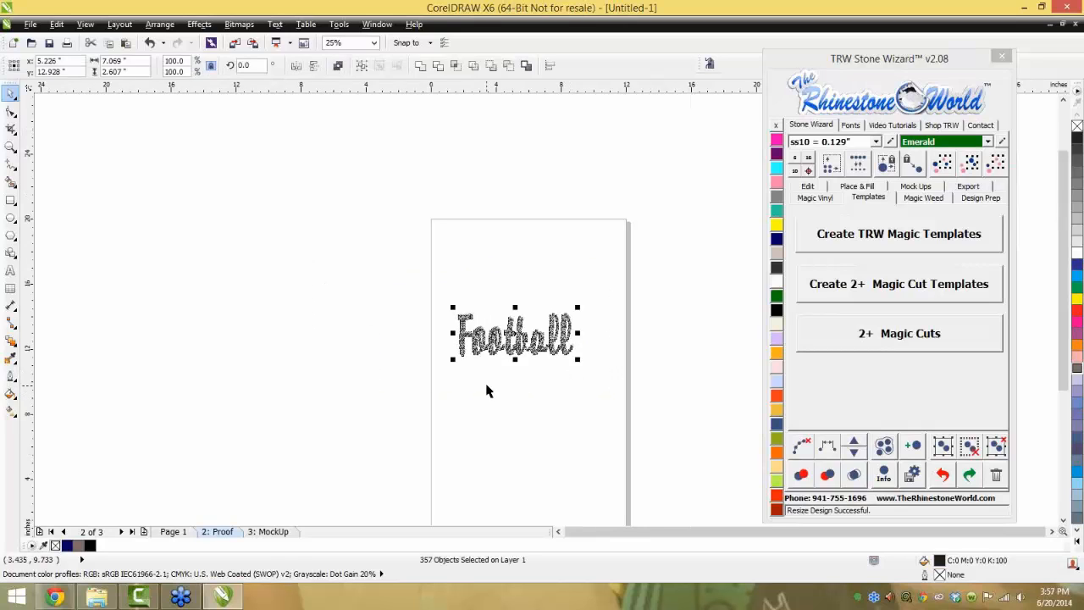
{"action": "key", "text": "Delete"}
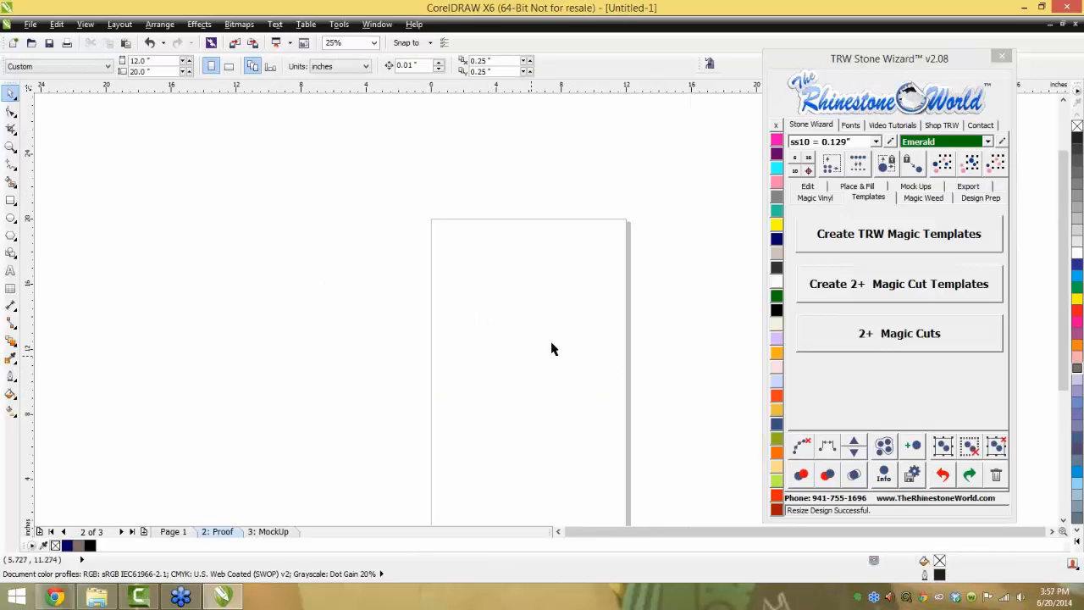
Bring up the Magic Weed options and import Magic Weed Font.cdr, holding the full rhinestone alphabet, onto the Proof page
{"action": "left_click", "coordinate": [971, 191]}
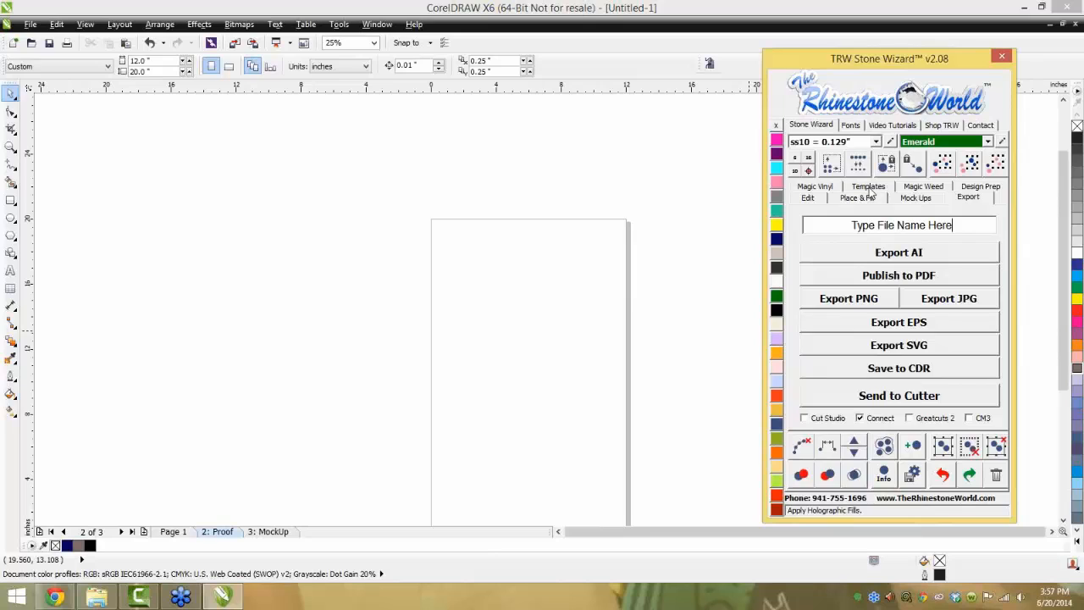
{"action": "left_click", "coordinate": [922, 188]}
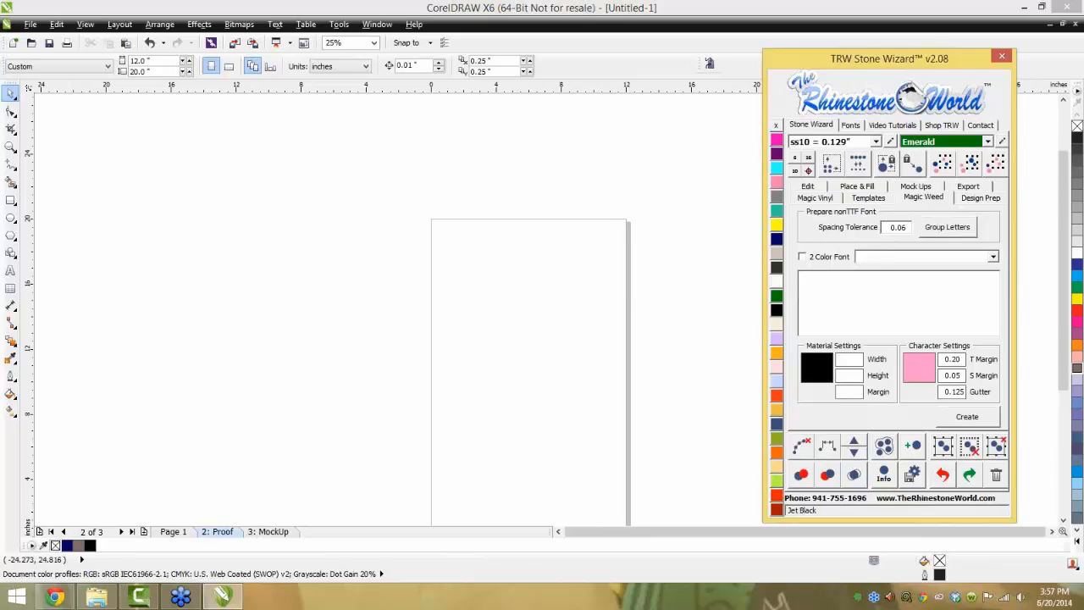
{"action": "left_click_drag", "start_coordinate": [381, 215], "coordinate": [398, 381]}
{"action": "scroll", "coordinate": [398, 380], "scroll_direction": "down", "scroll_amount": 1}
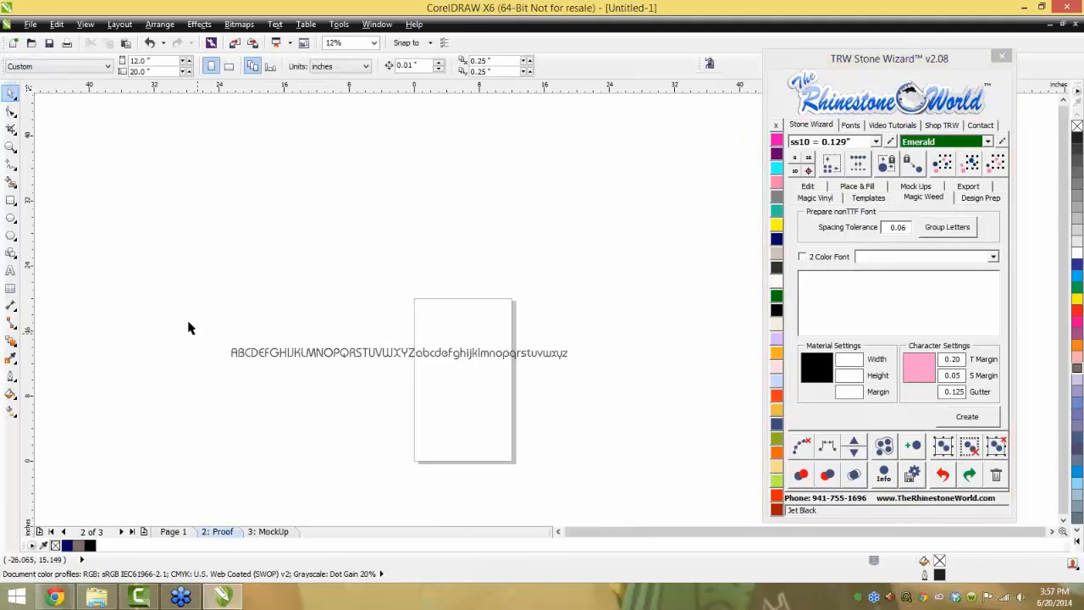
Ungroup the imported rhinestone alphabet completely into individual stones
{"action": "left_click_drag", "start_coordinate": [189, 320], "coordinate": [614, 389]}
{"action": "scroll", "coordinate": [460, 352], "scroll_direction": "up", "scroll_amount": 1}
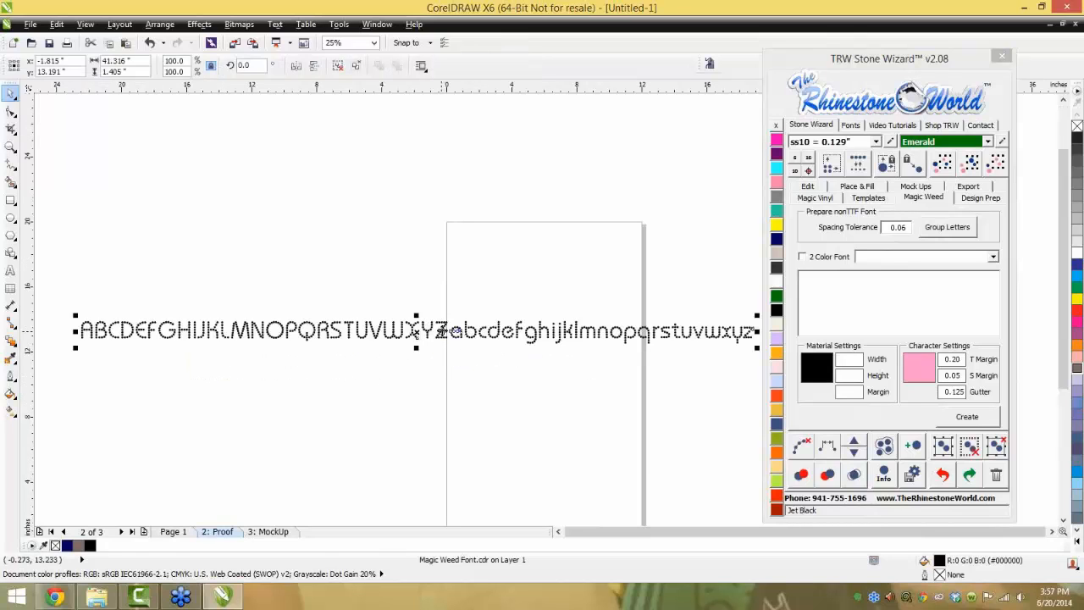
{"action": "left_click_drag", "start_coordinate": [552, 357], "coordinate": [552, 357]}
{"action": "scroll", "coordinate": [564, 366], "scroll_direction": "up", "scroll_amount": 1}
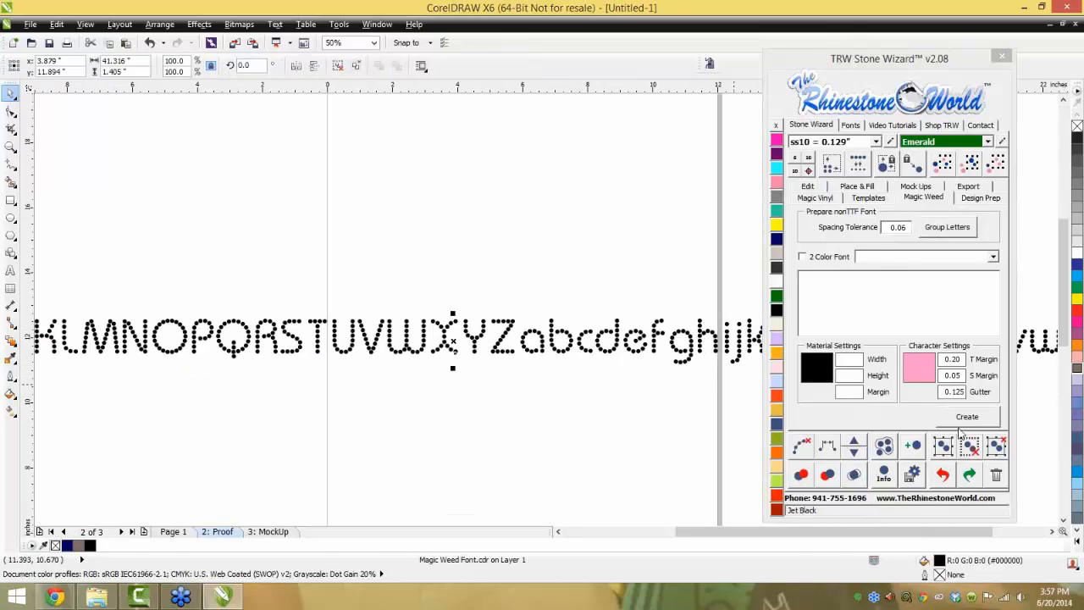
{"action": "left_click", "coordinate": [997, 447]}
{"action": "left_click", "coordinate": [525, 436]}
{"action": "scroll", "coordinate": [479, 410], "scroll_direction": "down", "scroll_amount": 1}
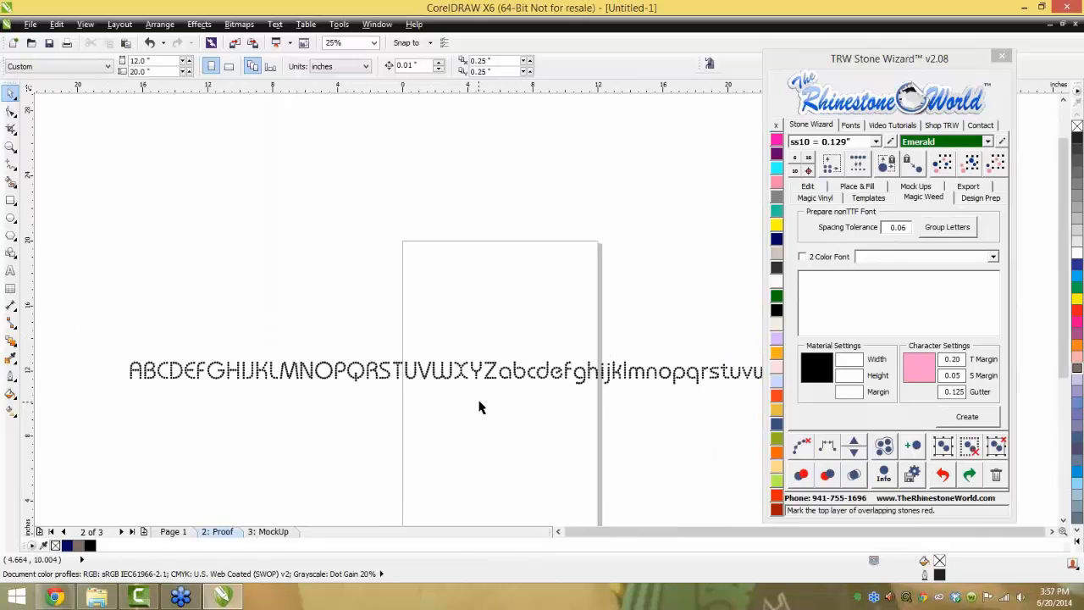
Draw a rectangle about 0.72 by 1.44 inches around the lowercase z, fill it TRW Pink and place it behind the stones
{"action": "scroll", "coordinate": [483, 406], "scroll_direction": "down", "scroll_amount": 1}
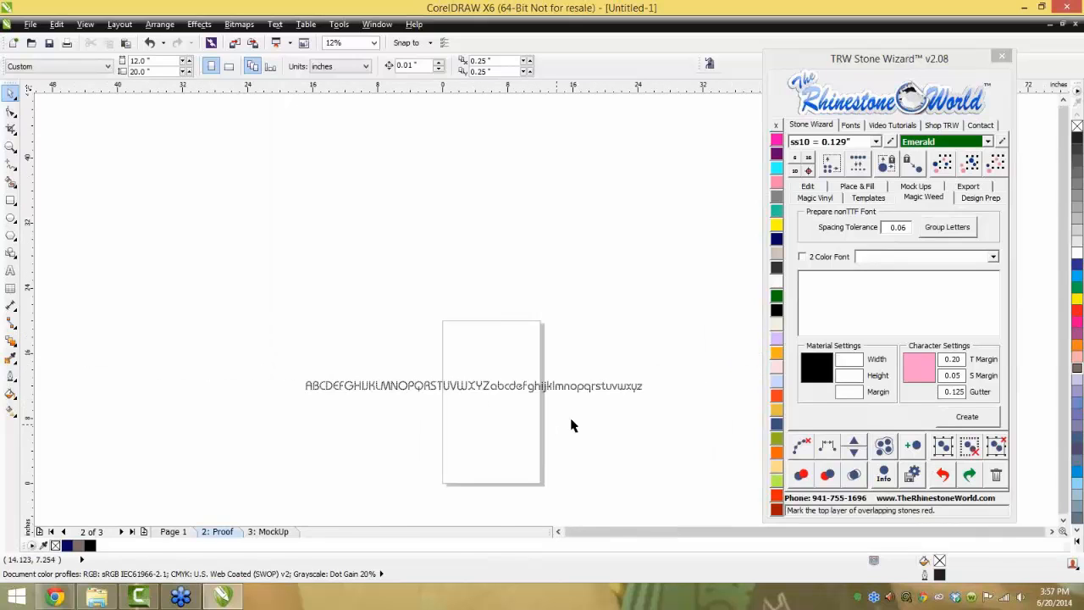
{"action": "scroll", "coordinate": [581, 424], "scroll_direction": "up", "scroll_amount": 1}
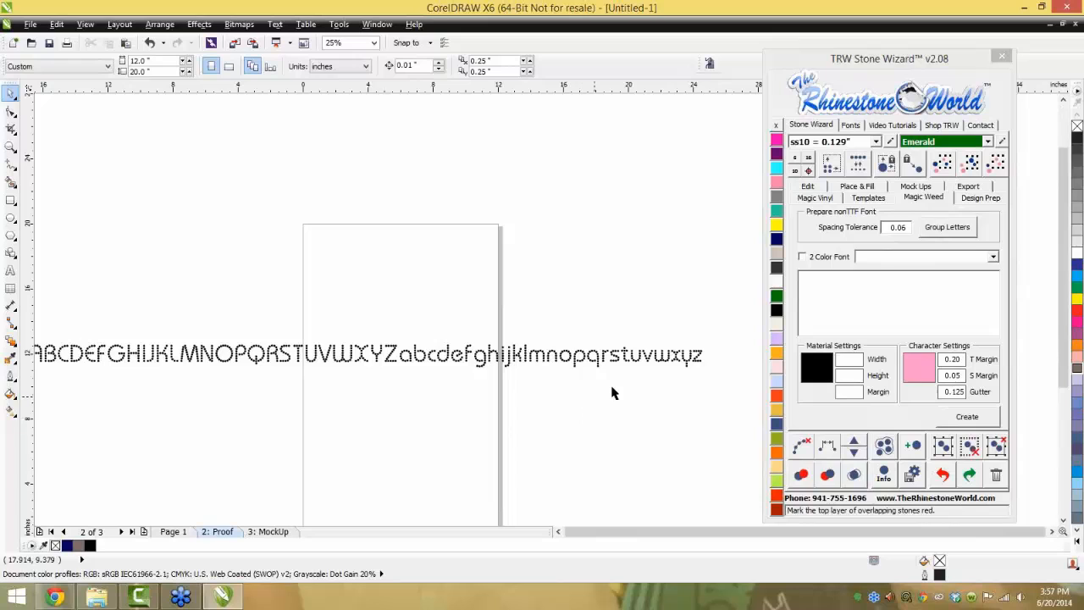
{"action": "scroll", "coordinate": [691, 360], "scroll_direction": "up", "scroll_amount": 1}
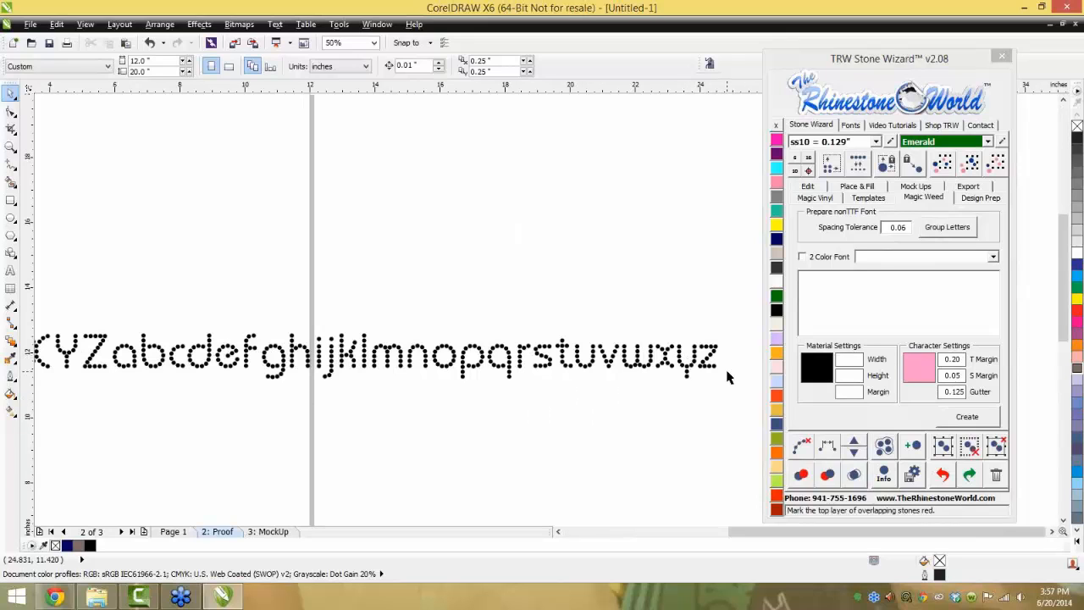
{"action": "scroll", "coordinate": [684, 287], "scroll_direction": "up", "scroll_amount": 2}
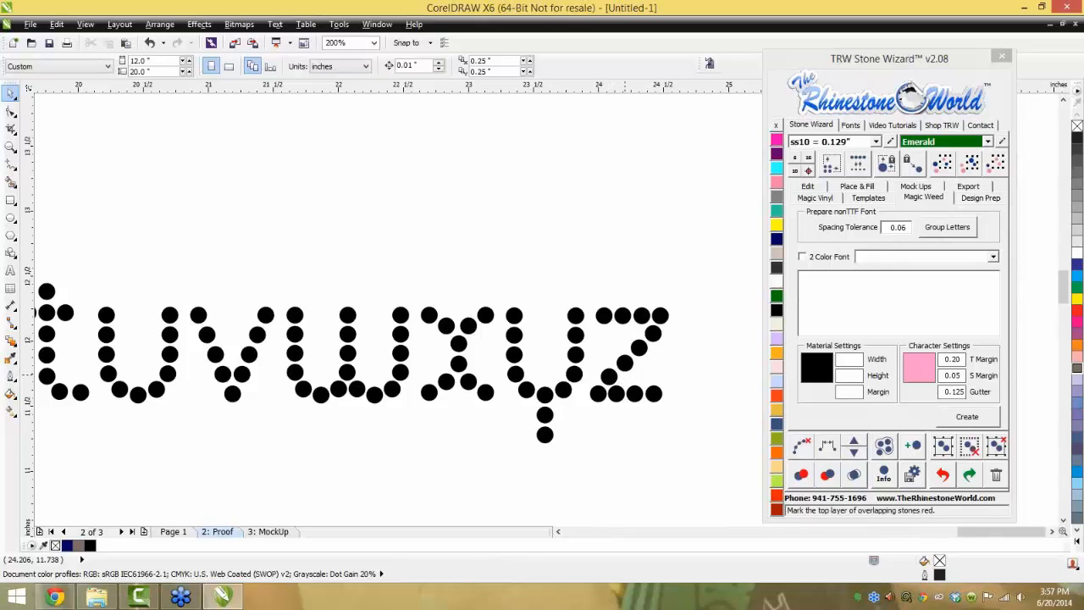
{"action": "left_click", "coordinate": [11, 200]}
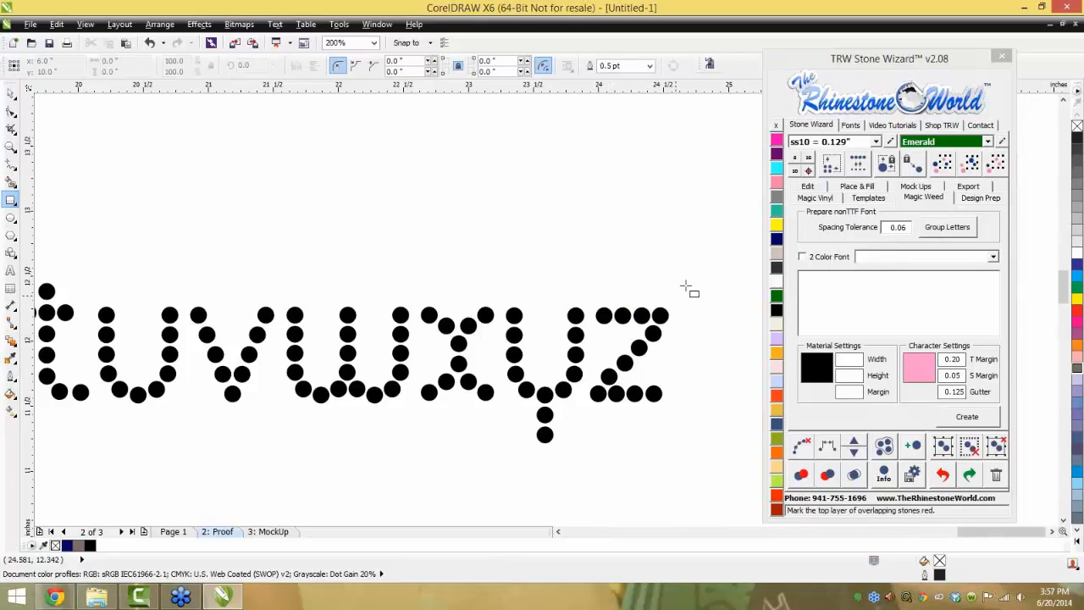
{"action": "left_click_drag", "start_coordinate": [680, 252], "coordinate": [587, 441]}
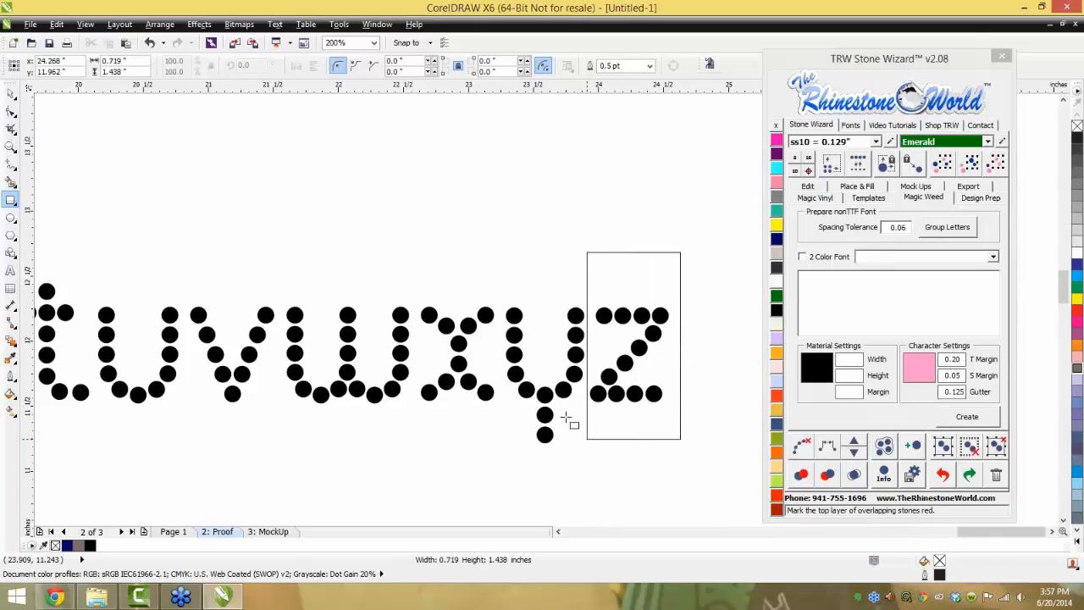
{"action": "left_click", "coordinate": [11, 93]}
{"action": "left_click", "coordinate": [652, 269]}
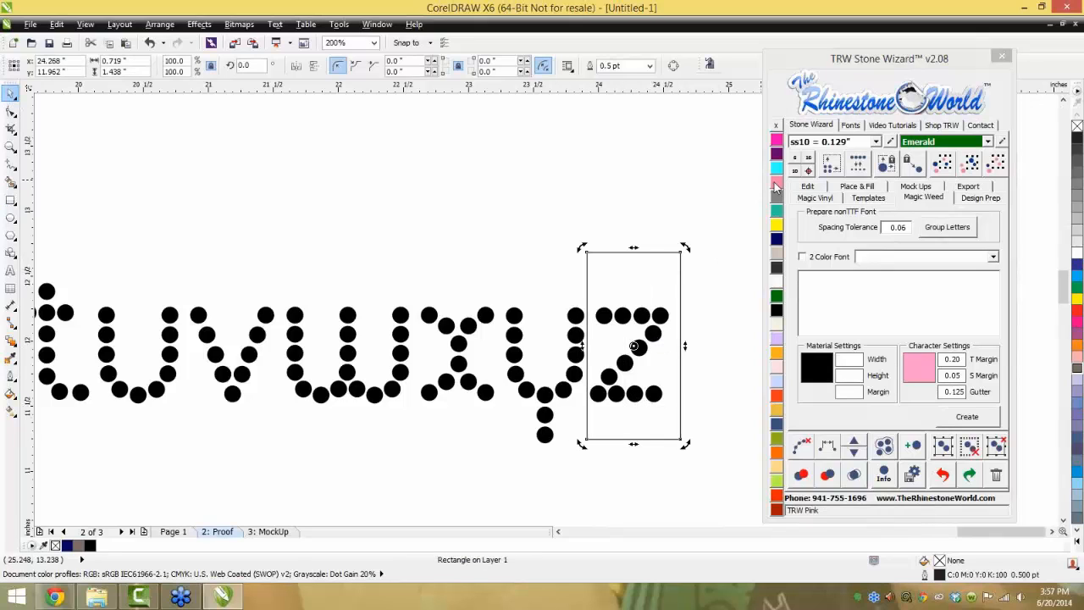
{"action": "left_click", "coordinate": [777, 186]}
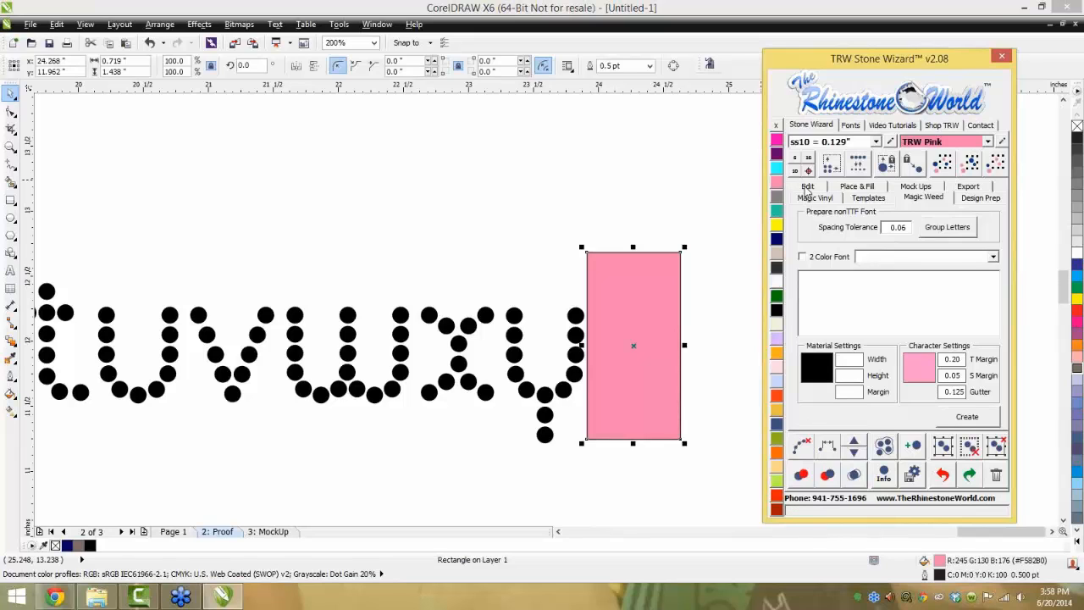
{"action": "left_click", "coordinate": [808, 187]}
{"action": "left_click", "coordinate": [832, 413]}
{"action": "left_click", "coordinate": [680, 354]}
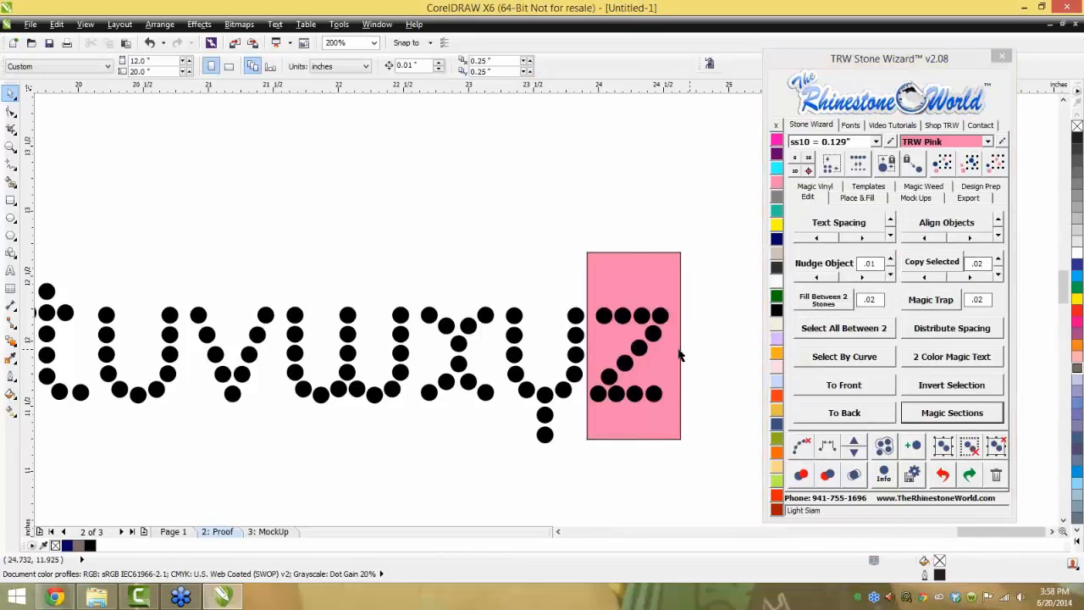
Narrow the pink rectangle to about 0.65 inches, copy it behind the y, and extend both to about 1.54 inches high
{"action": "left_click", "coordinate": [680, 354]}
{"action": "left_click_drag", "start_coordinate": [684, 345], "coordinate": [675, 345]}
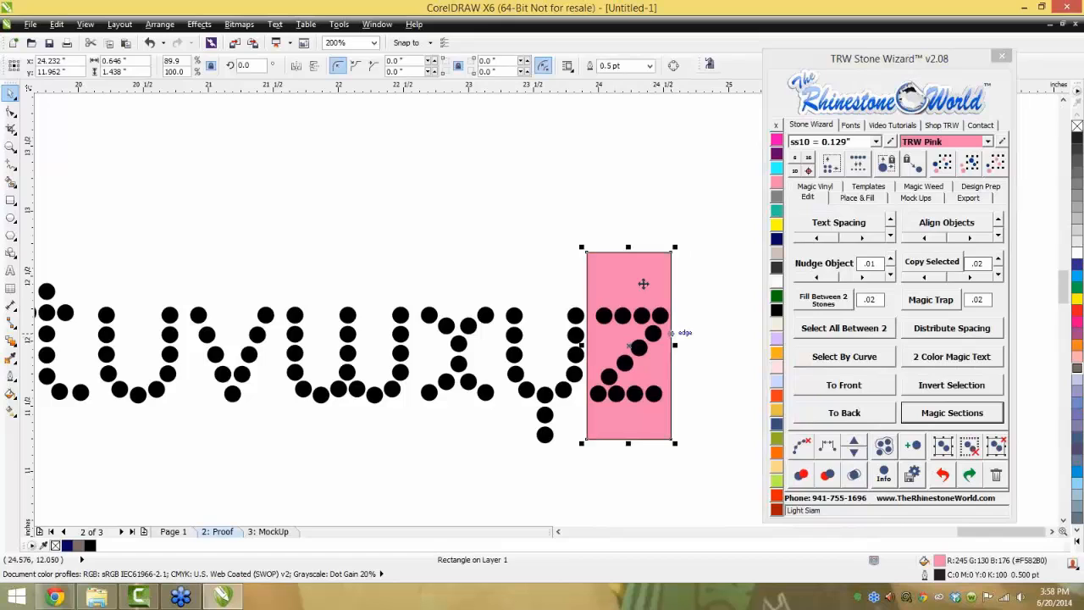
{"action": "left_click_drag", "start_coordinate": [643, 282], "coordinate": [564, 286]}
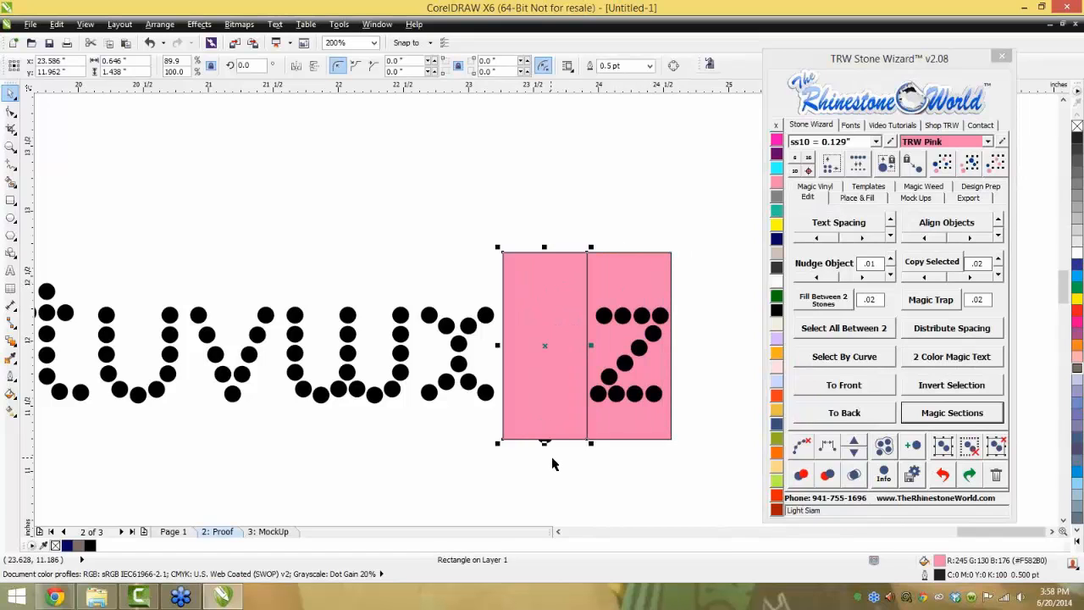
{"action": "left_click_drag", "start_coordinate": [544, 442], "coordinate": [612, 476]}
{"action": "left_click", "coordinate": [627, 442]}
{"action": "left_click_drag", "start_coordinate": [629, 439], "coordinate": [627, 479]}
{"action": "left_click", "coordinate": [570, 435]}
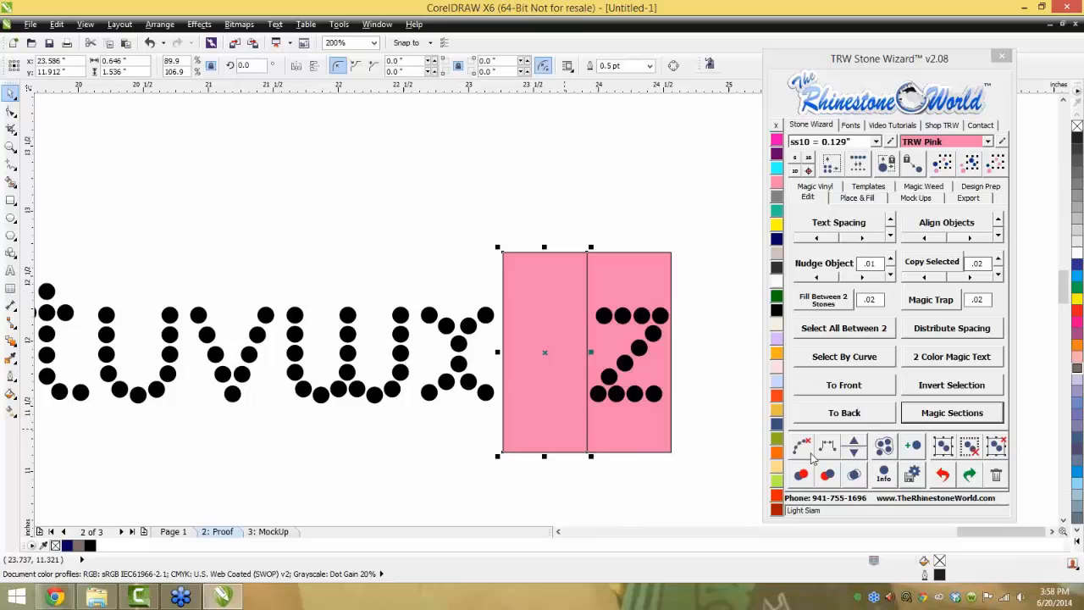
{"action": "left_click", "coordinate": [835, 413]}
{"action": "left_click", "coordinate": [711, 417]}
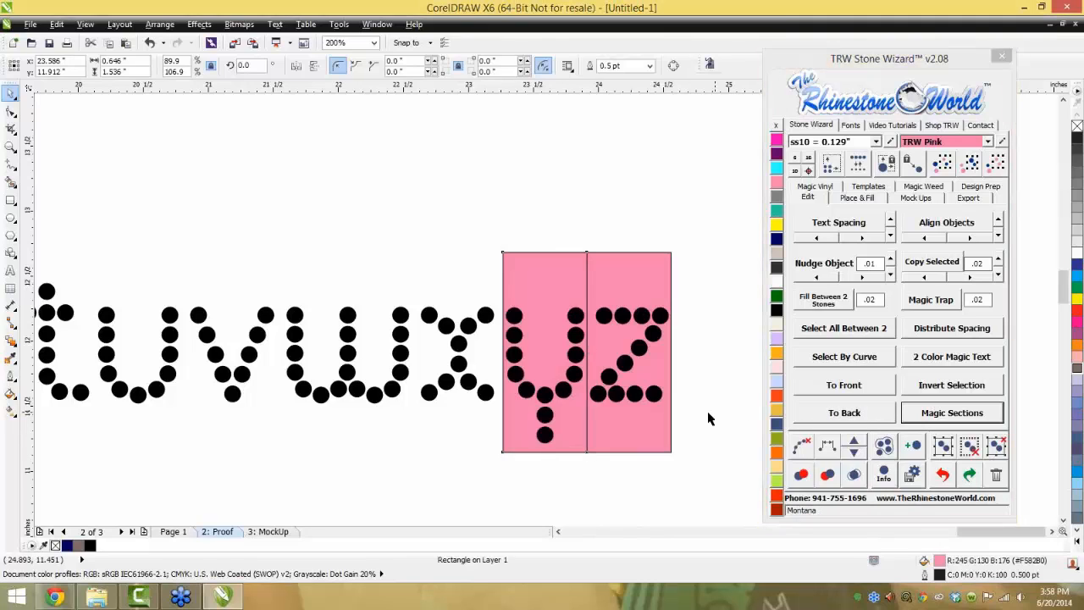
Delete the two pink rectangles behind the letters y and z
{"action": "left_click", "coordinate": [650, 293]}
{"action": "key", "text": "Delete"}
{"action": "left_click", "coordinate": [561, 283]}
{"action": "key", "text": "Delete"}
Group the stones of the whole alphabet into separate letters using Group Letters with a 0.06 spacing tolerance
{"action": "scroll", "coordinate": [582, 267], "scroll_direction": "down", "scroll_amount": 3}
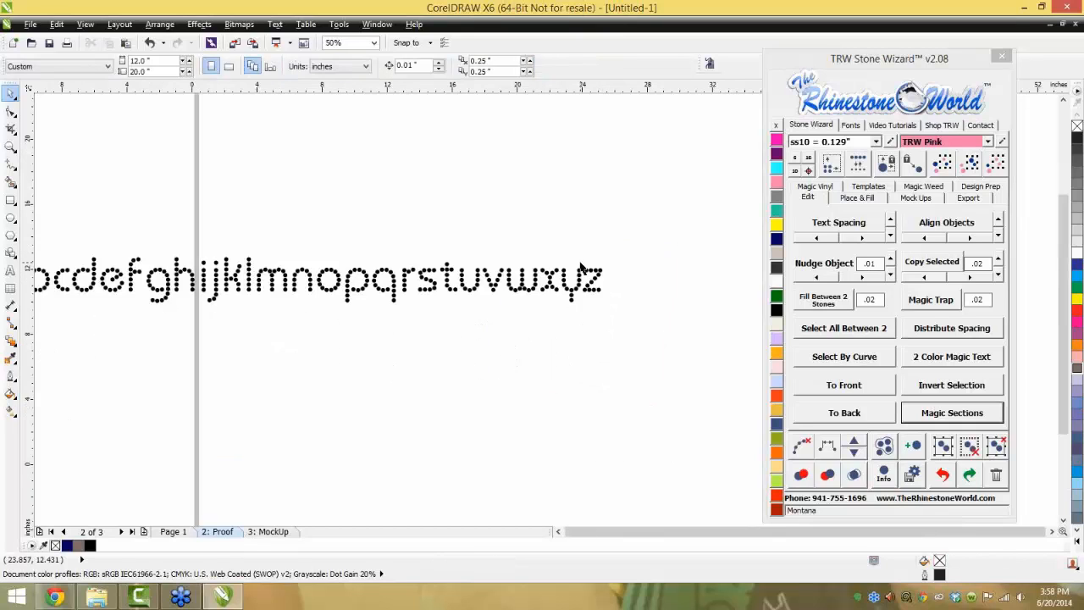
{"action": "scroll", "coordinate": [582, 267], "scroll_direction": "down", "scroll_amount": 2}
{"action": "left_click_drag", "start_coordinate": [189, 231], "coordinate": [663, 303]}
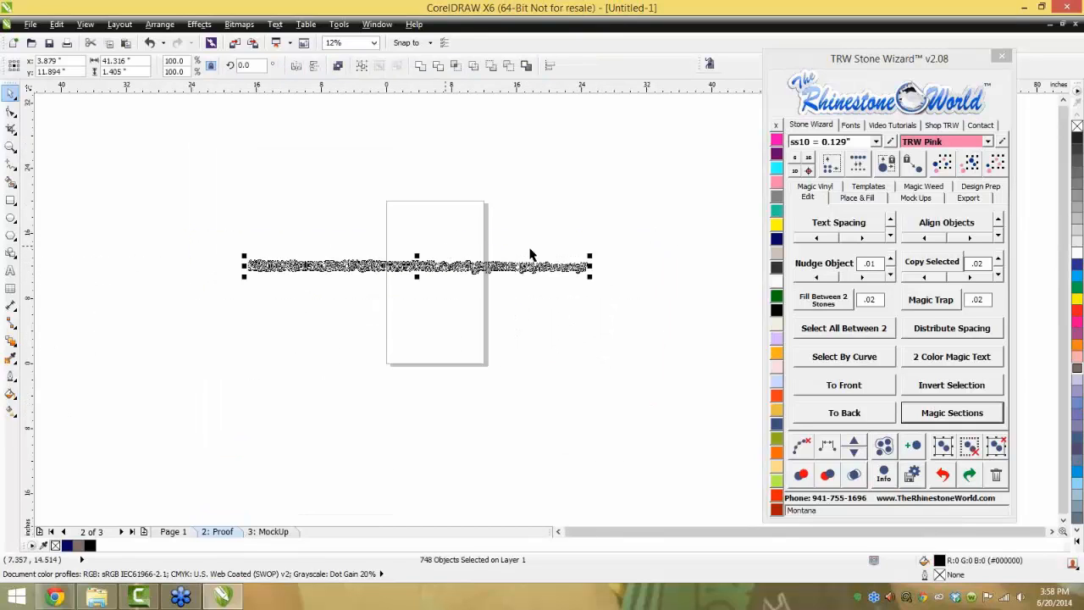
{"action": "left_click", "coordinate": [927, 186]}
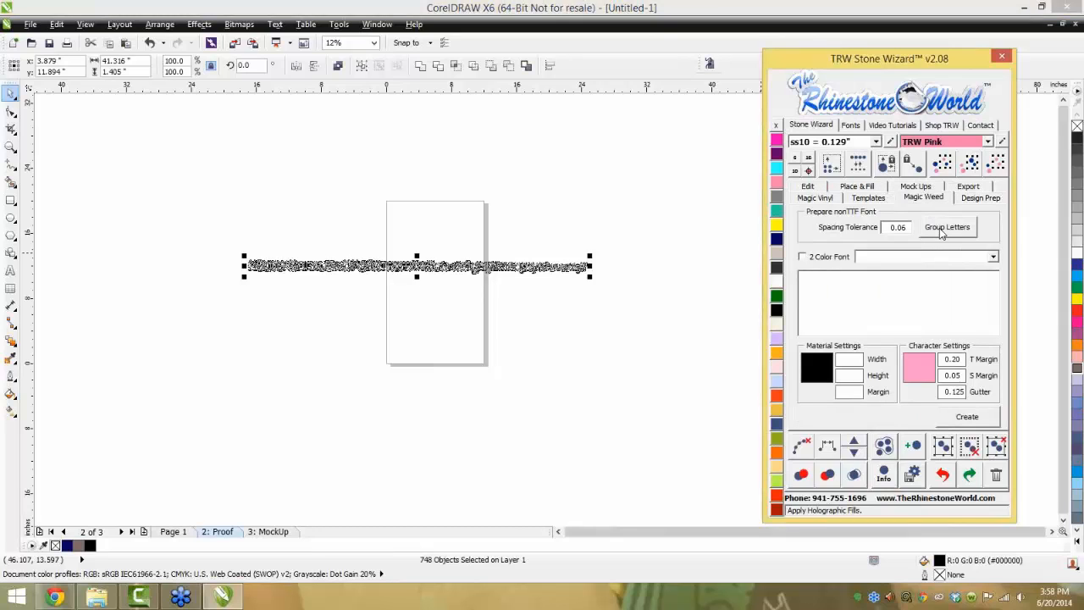
{"action": "left_click", "coordinate": [942, 229]}
{"action": "left_click", "coordinate": [608, 330]}
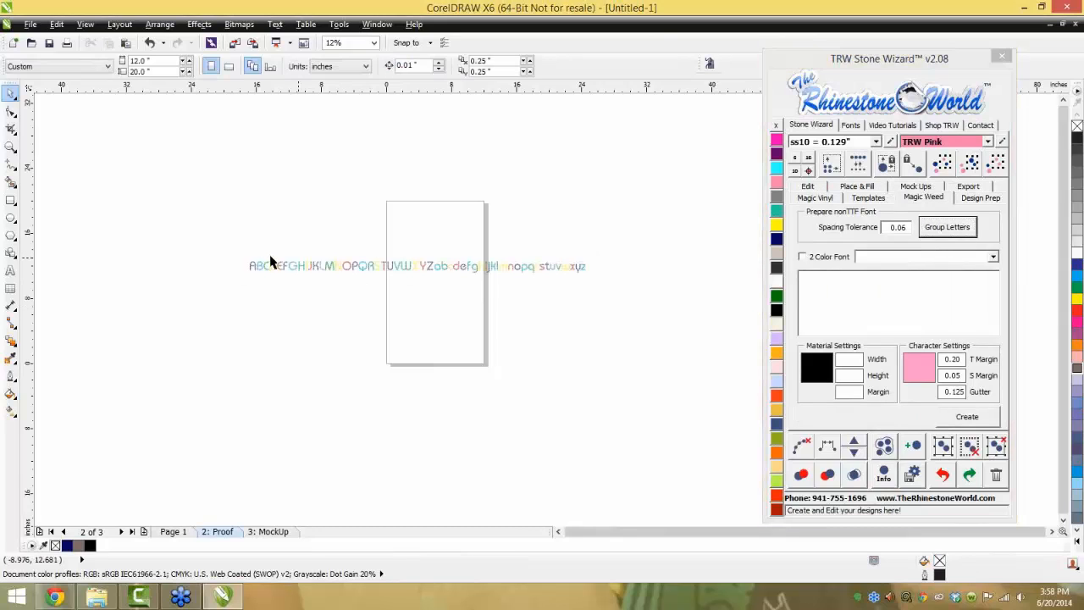
Move the letters Q, R and S out of the row to test their grouping, and undo the moves
{"action": "scroll", "coordinate": [271, 258], "scroll_direction": "up", "scroll_amount": 2}
{"action": "scroll", "coordinate": [486, 348], "scroll_direction": "down", "scroll_amount": 1}
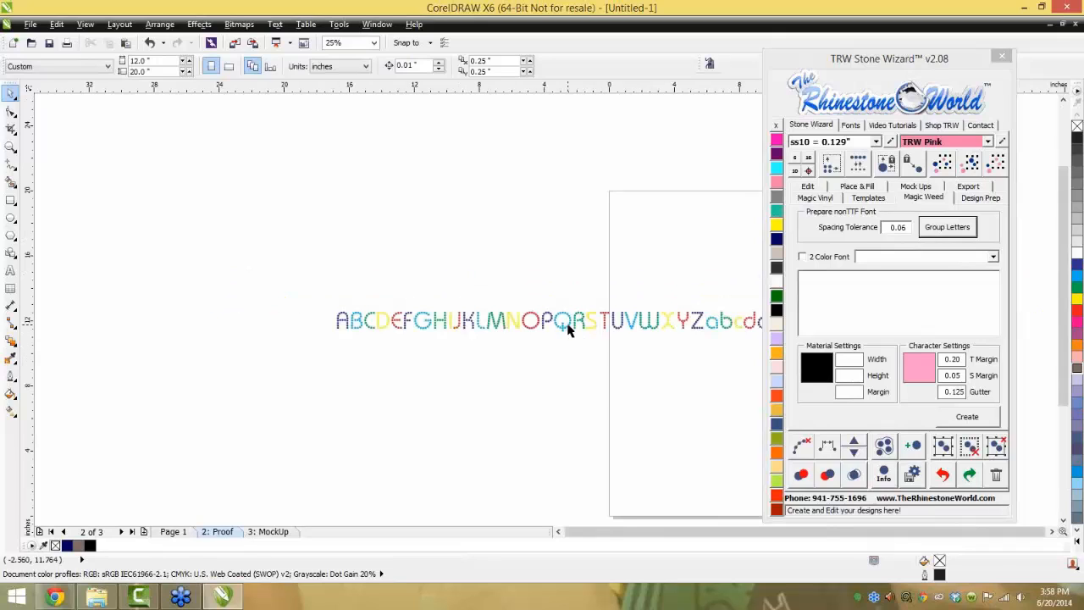
{"action": "left_click_drag", "start_coordinate": [566, 329], "coordinate": [582, 285]}
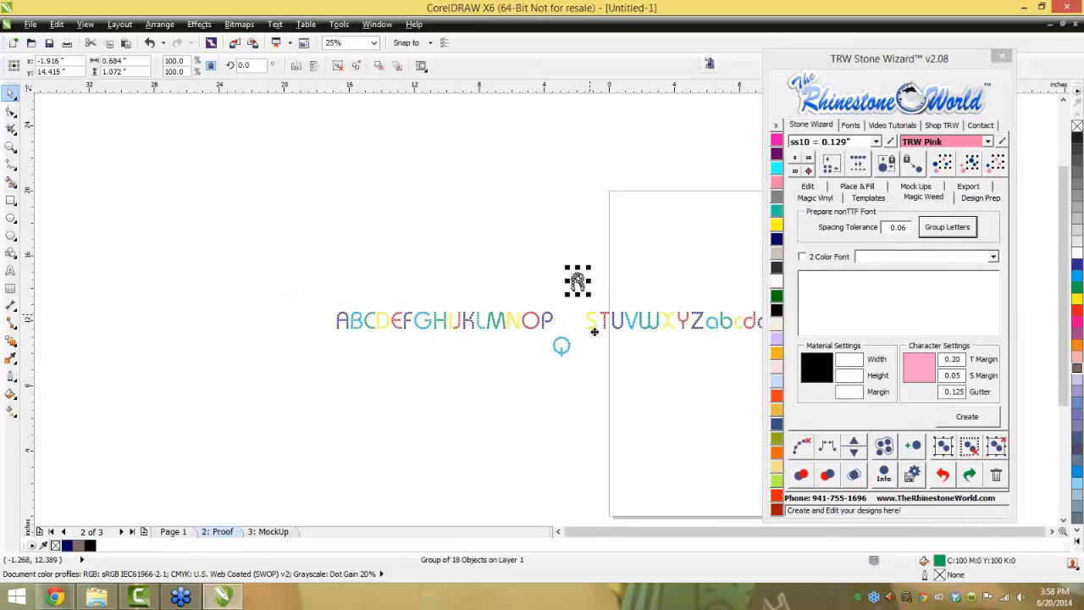
{"action": "left_click_drag", "start_coordinate": [594, 328], "coordinate": [598, 340]}
{"action": "key", "text": "ctrl+z"}
{"action": "key", "text": "ctrl+z"}
{"action": "key", "text": "ctrl+z"}
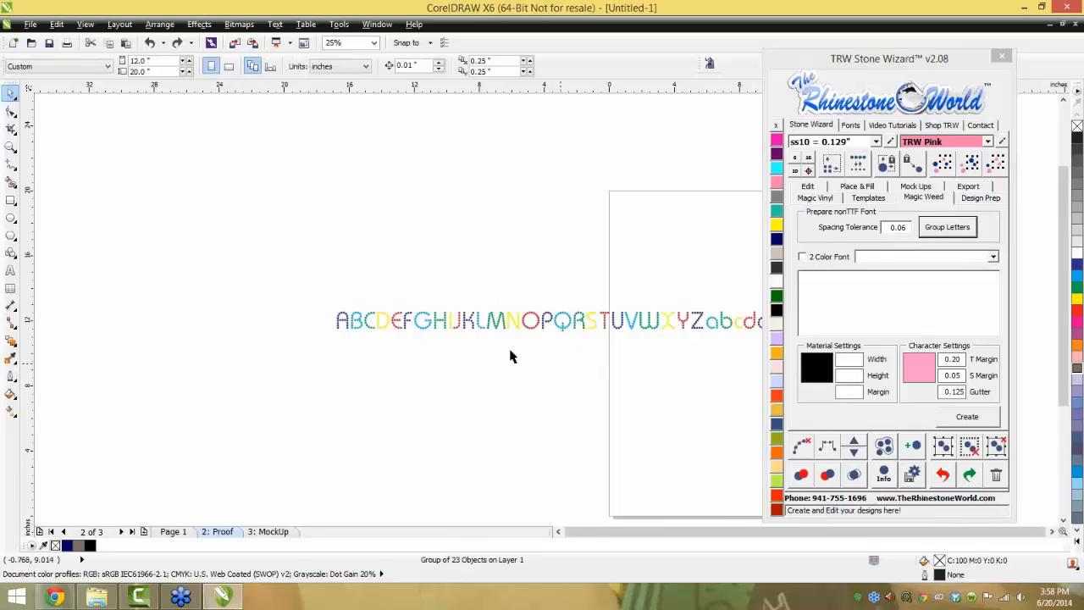
Group the lowercase j with its dot, and the lowercase i with its dot
{"action": "scroll", "coordinate": [707, 359], "scroll_direction": "down", "scroll_amount": 1}
{"action": "scroll", "coordinate": [686, 347], "scroll_direction": "up", "scroll_amount": 7}
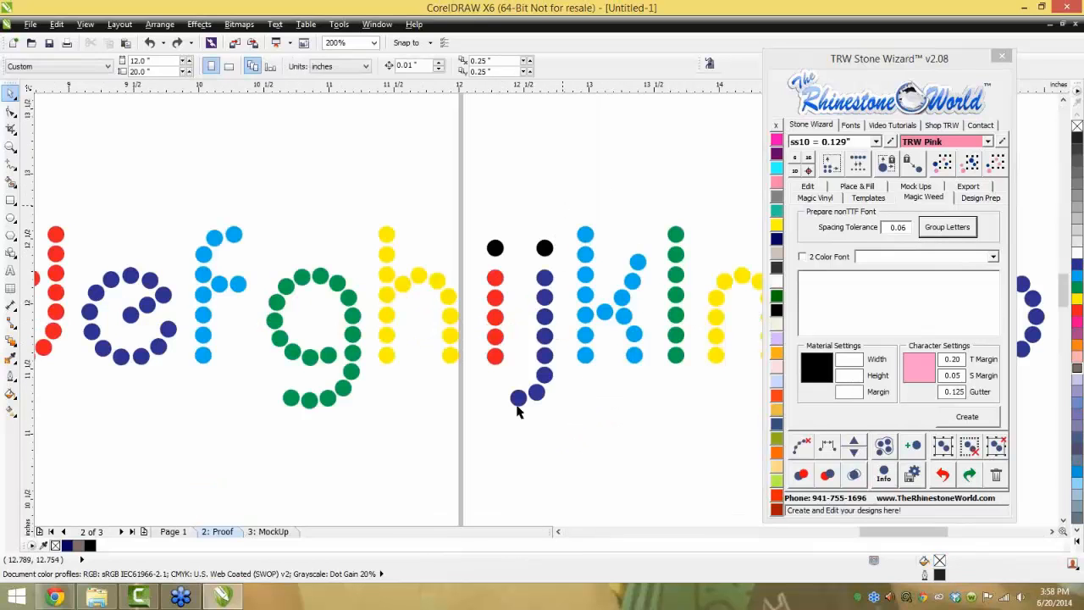
{"action": "left_click_drag", "start_coordinate": [505, 412], "coordinate": [568, 214]}
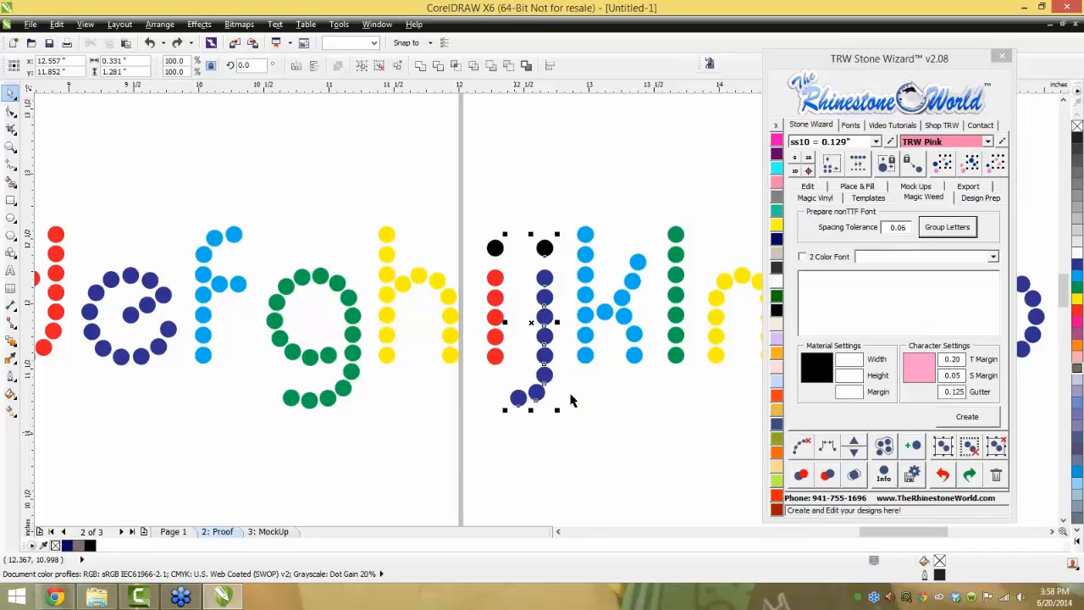
{"action": "left_click", "coordinate": [946, 452]}
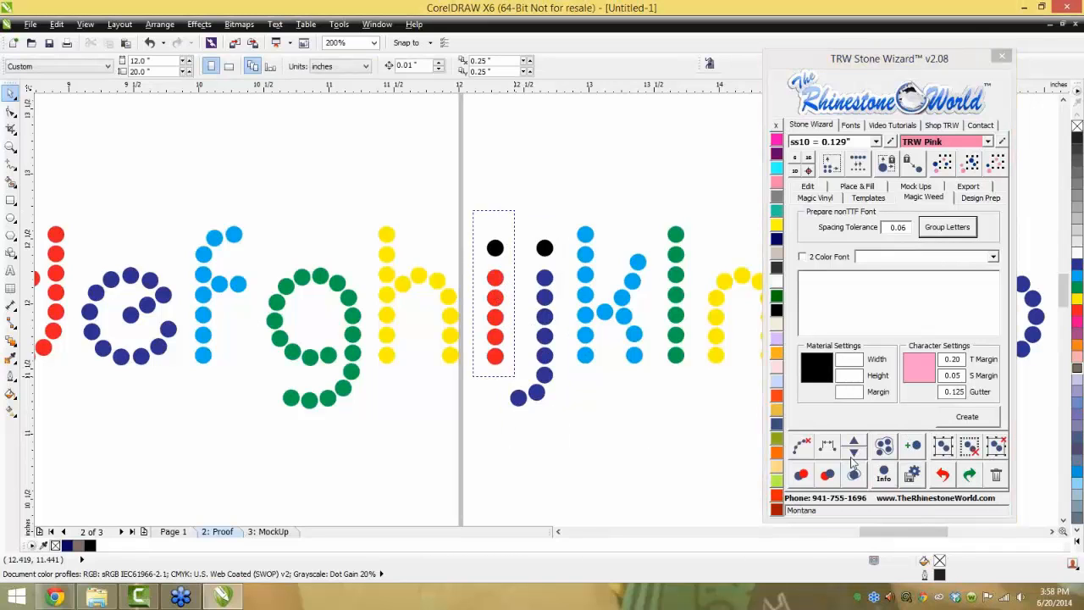
{"action": "left_click", "coordinate": [940, 448]}
{"action": "left_click", "coordinate": [489, 300]}
Create the Magic Weed template from all the grouped letters with material width 12, height 15 and margin .02
{"action": "scroll", "coordinate": [378, 342], "scroll_direction": "down", "scroll_amount": 5}
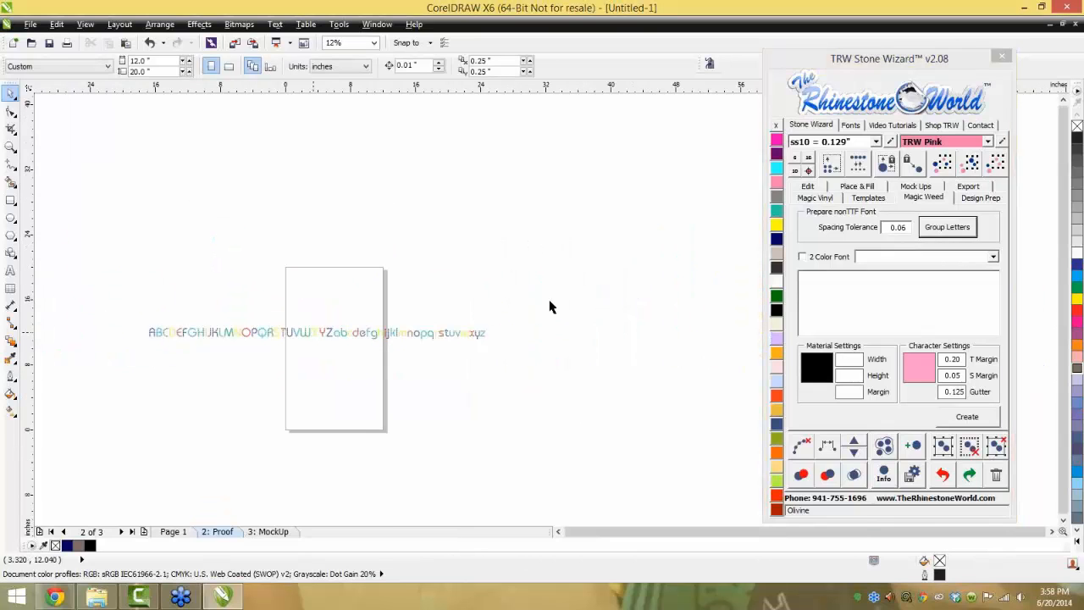
{"action": "left_click_drag", "start_coordinate": [532, 295], "coordinate": [97, 373]}
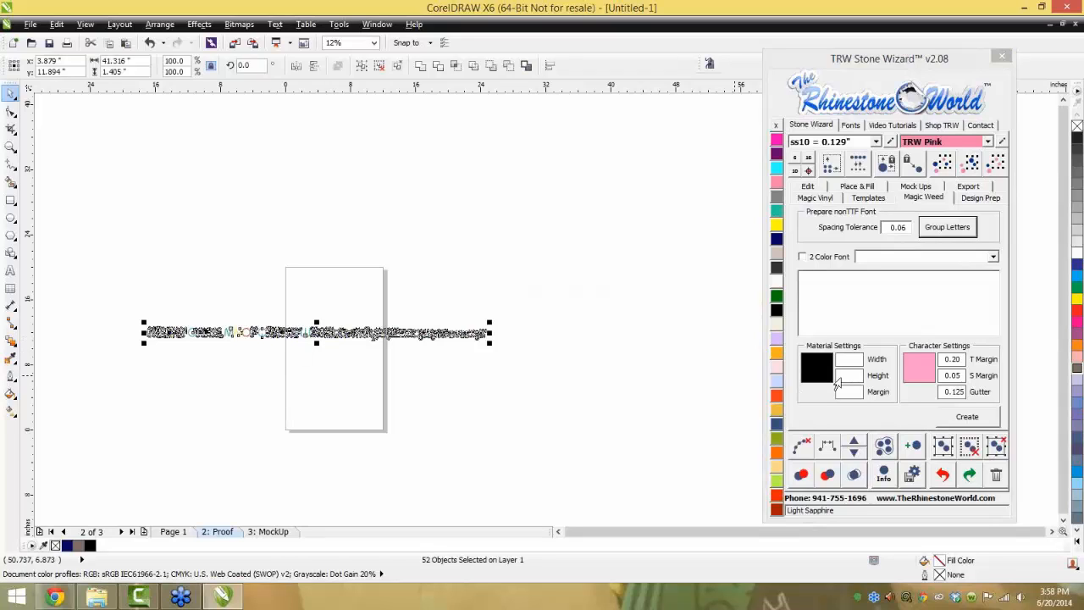
{"action": "left_click", "coordinate": [848, 362]}
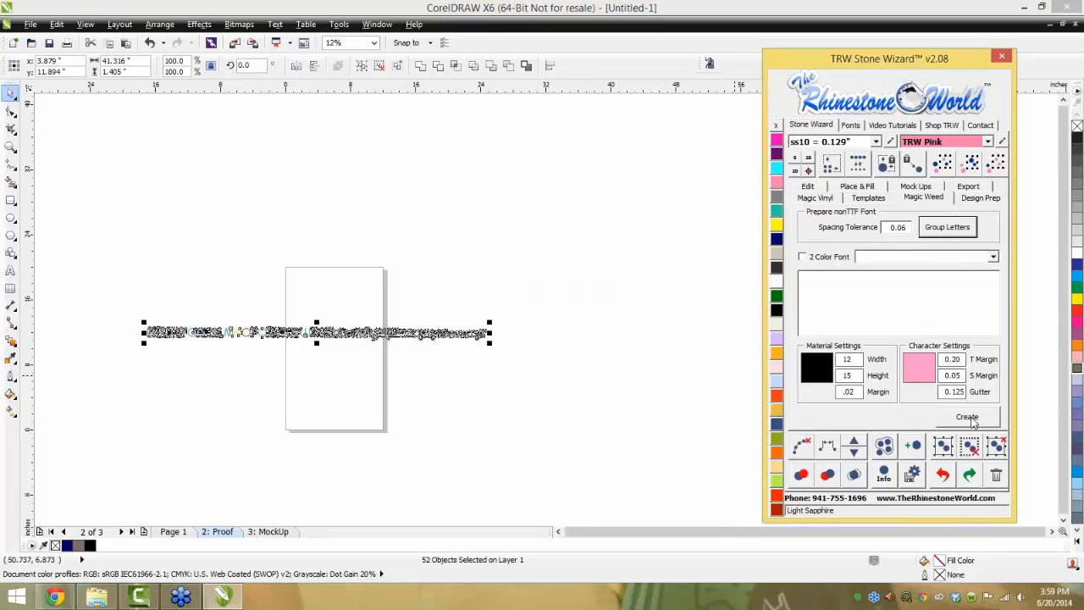
{"action": "left_click", "coordinate": [968, 416]}
{"action": "left_click", "coordinate": [412, 387]}
{"action": "scroll", "coordinate": [296, 377], "scroll_direction": "up", "scroll_amount": 4}
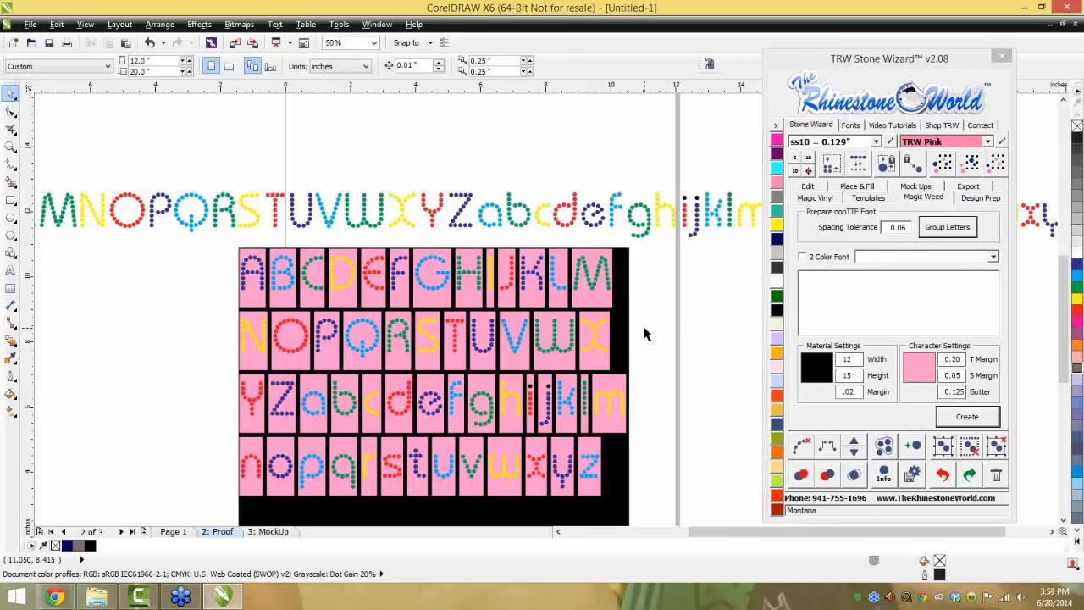
{"action": "scroll", "coordinate": [648, 335], "scroll_direction": "down", "scroll_amount": 1}
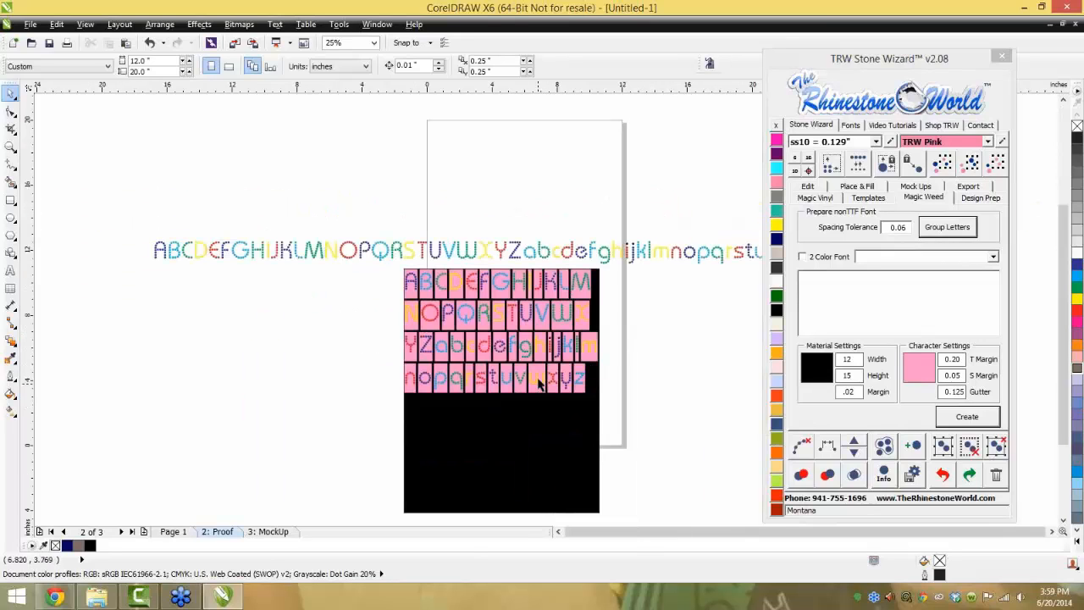
{"action": "scroll", "coordinate": [536, 369], "scroll_direction": "up", "scroll_amount": 1}
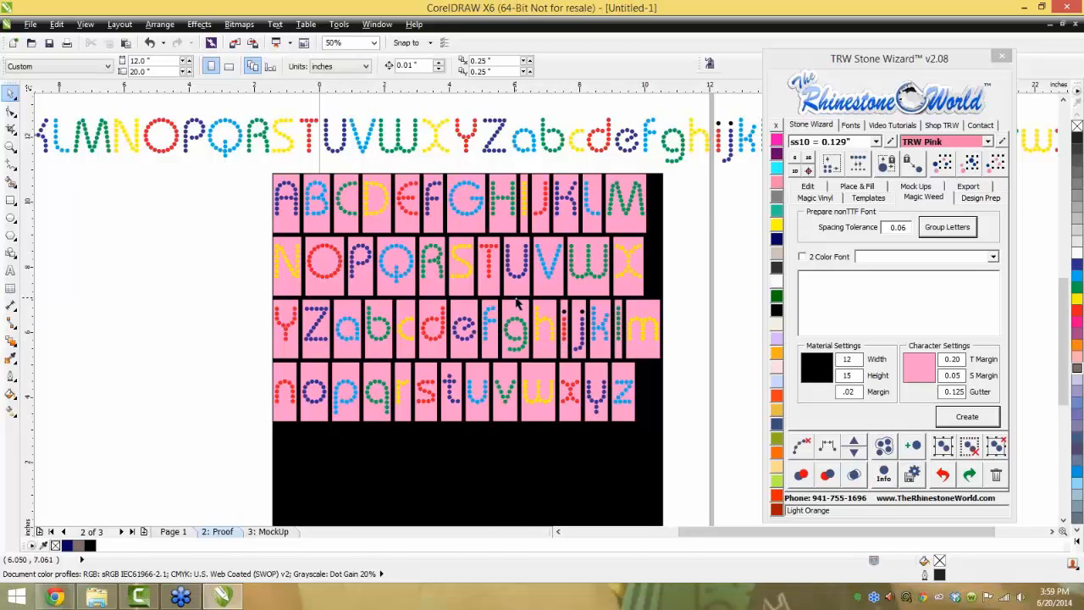
Delete the 12 by 15 inch Magic Weed template with all its letter tiles
{"action": "scroll", "coordinate": [519, 304], "scroll_direction": "down", "scroll_amount": 2}
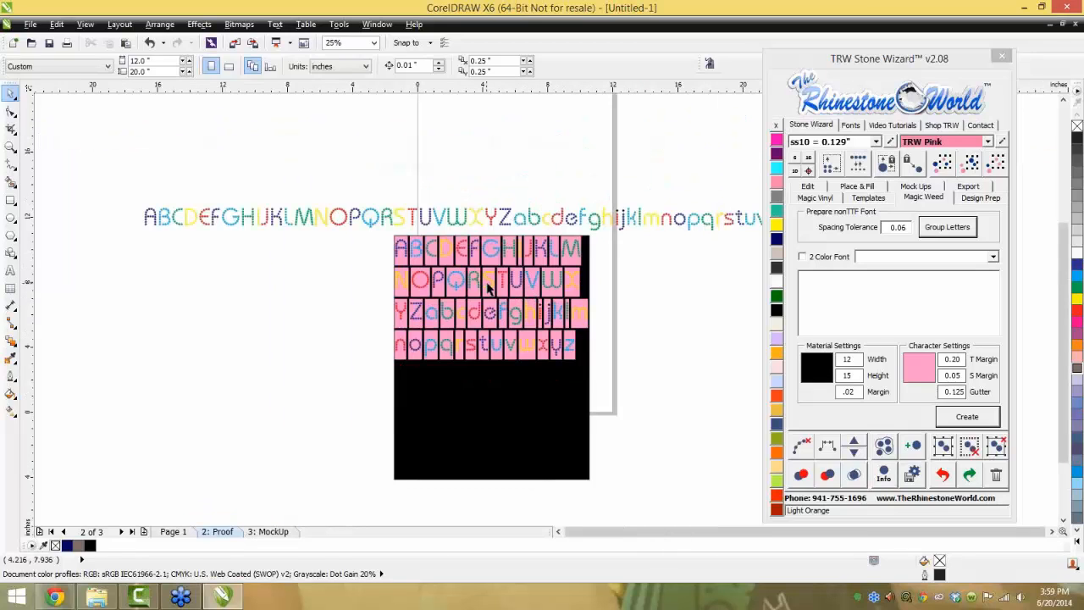
{"action": "scroll", "coordinate": [492, 284], "scroll_direction": "up", "scroll_amount": 2}
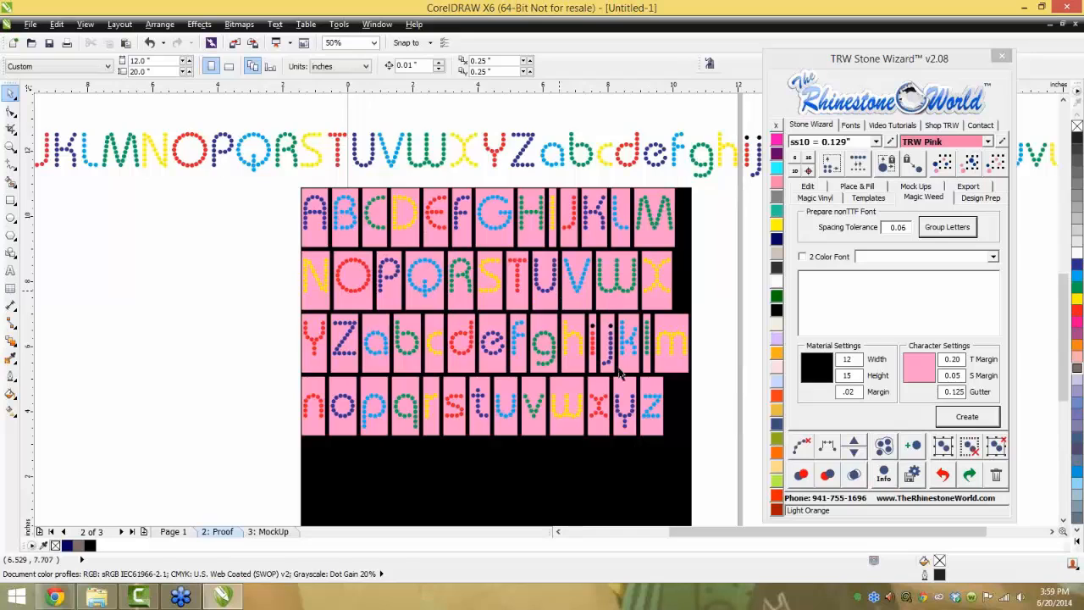
{"action": "scroll", "coordinate": [564, 296], "scroll_direction": "down", "scroll_amount": 4}
{"action": "left_click_drag", "start_coordinate": [655, 424], "coordinate": [474, 269]}
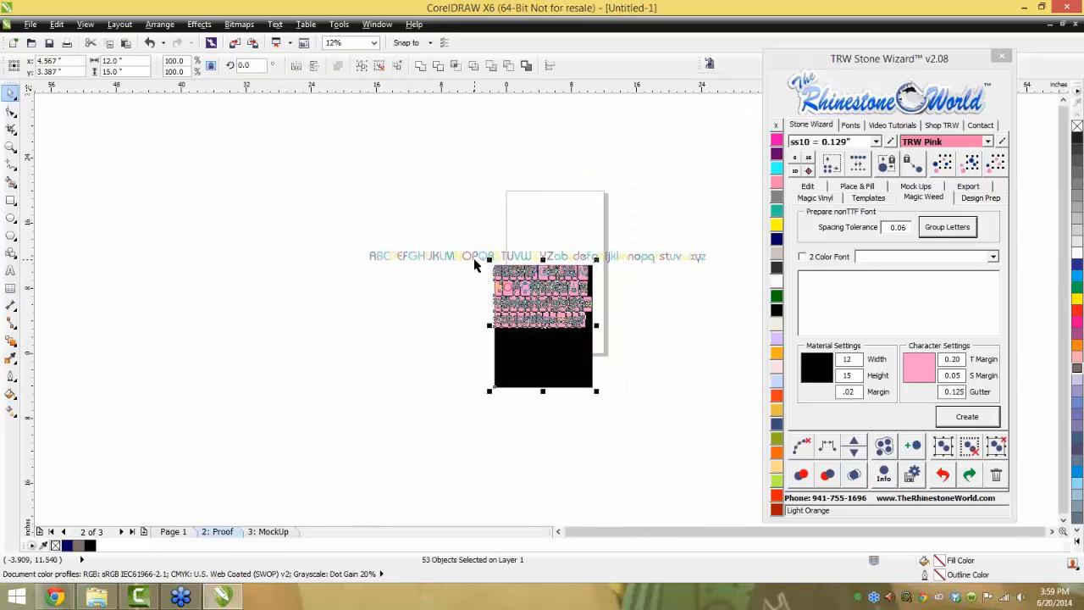
{"action": "key", "text": "Delete"}
Create a Magic Weed template from the grouped alphabet with the material width set to 24
{"action": "left_click_drag", "start_coordinate": [728, 240], "coordinate": [313, 284]}
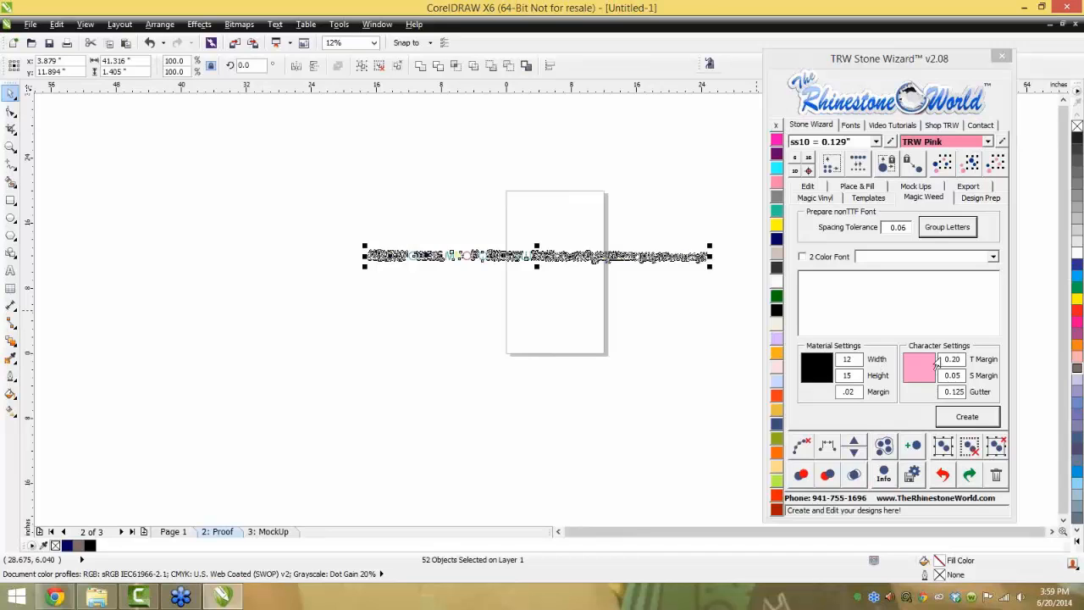
{"action": "left_click_drag", "start_coordinate": [854, 360], "coordinate": [832, 346]}
{"action": "type", "text": "2"}
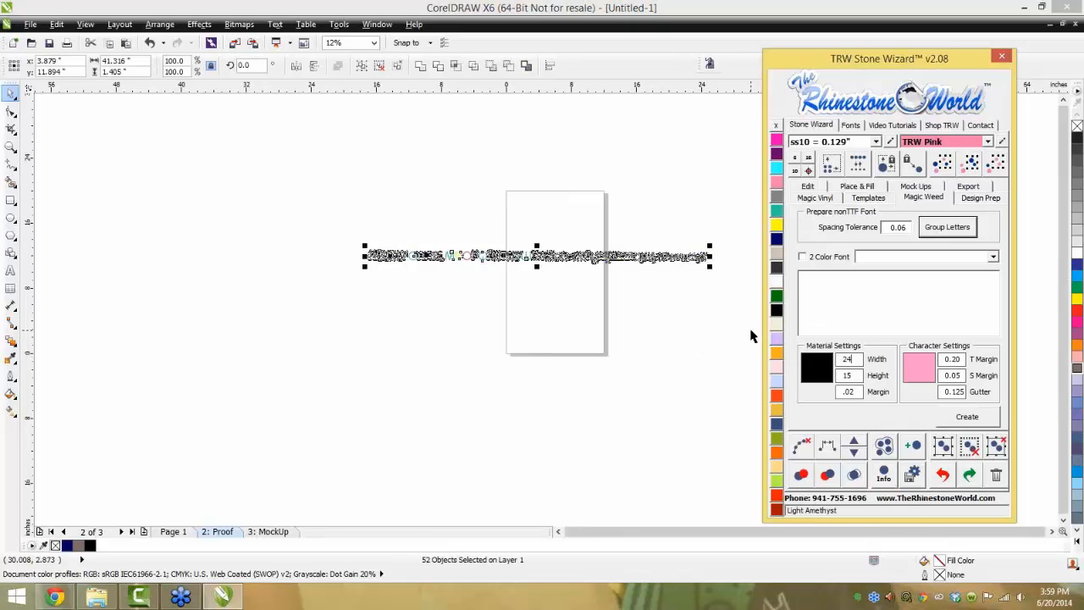
{"action": "left_click", "coordinate": [971, 417]}
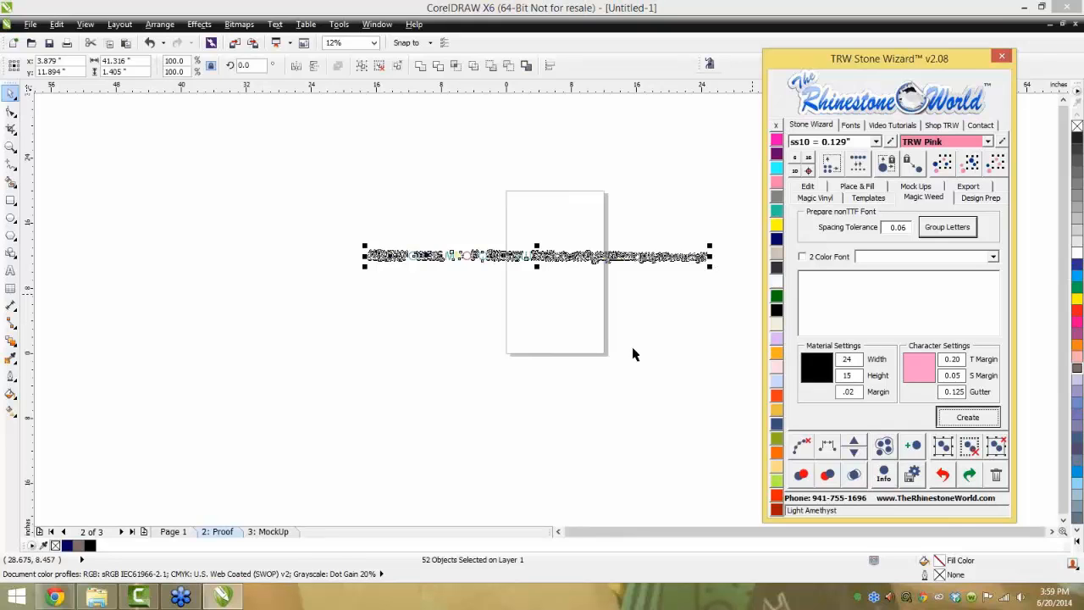
{"action": "scroll", "coordinate": [670, 288], "scroll_direction": "up", "scroll_amount": 2}
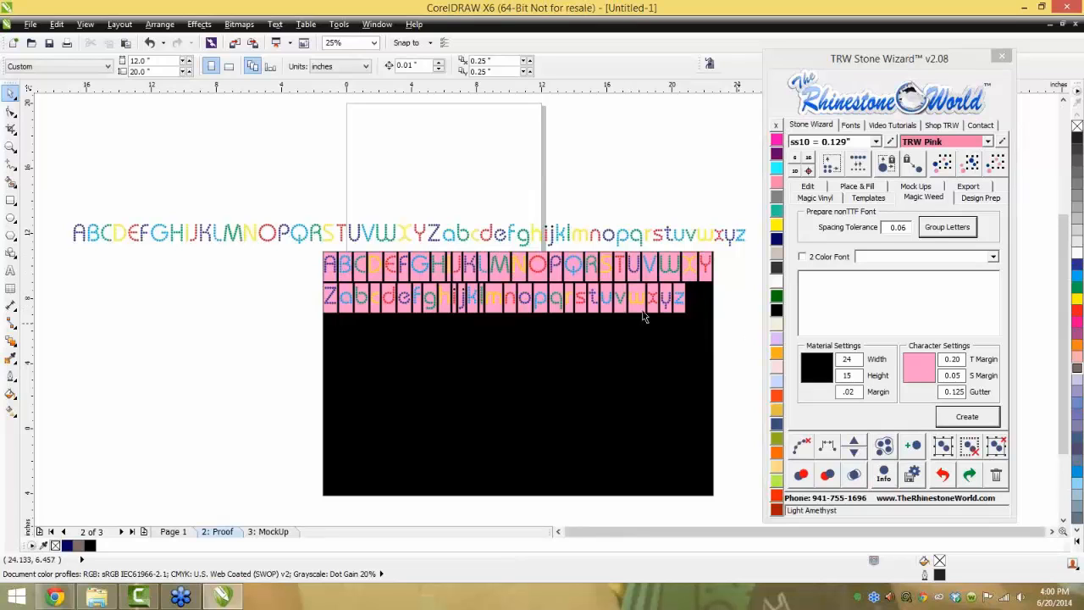
{"action": "scroll", "coordinate": [723, 293], "scroll_direction": "up", "scroll_amount": 1}
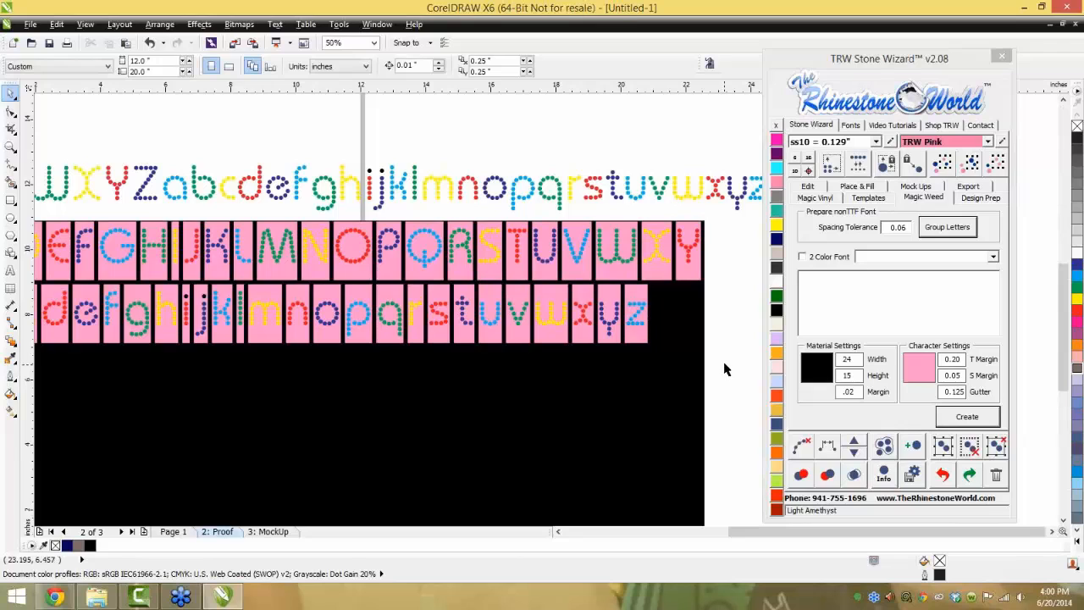
Place copies of the lowercase r and s tiles in the free space after the z
{"action": "left_click_drag", "start_coordinate": [418, 337], "coordinate": [664, 329]}
{"action": "key", "text": "ctrl+z"}
{"action": "left_click_drag", "start_coordinate": [438, 315], "coordinate": [683, 344]}
{"action": "left_click", "coordinate": [712, 339]}
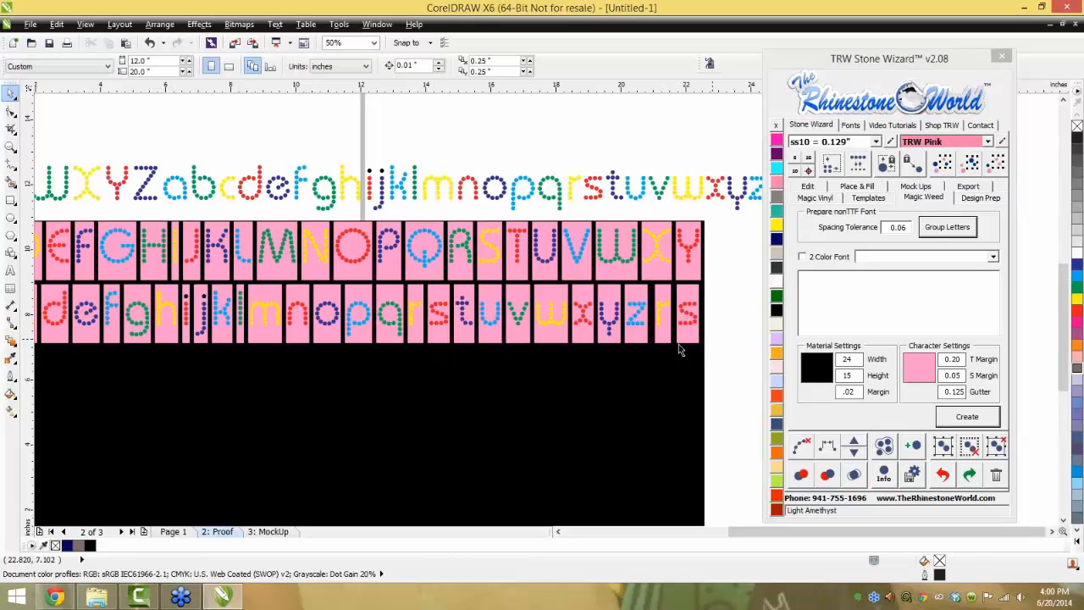
Delete the 24-inch template and the alphabet row above it
{"action": "scroll", "coordinate": [669, 377], "scroll_direction": "down", "scroll_amount": 1}
{"action": "scroll", "coordinate": [670, 377], "scroll_direction": "down", "scroll_amount": 1}
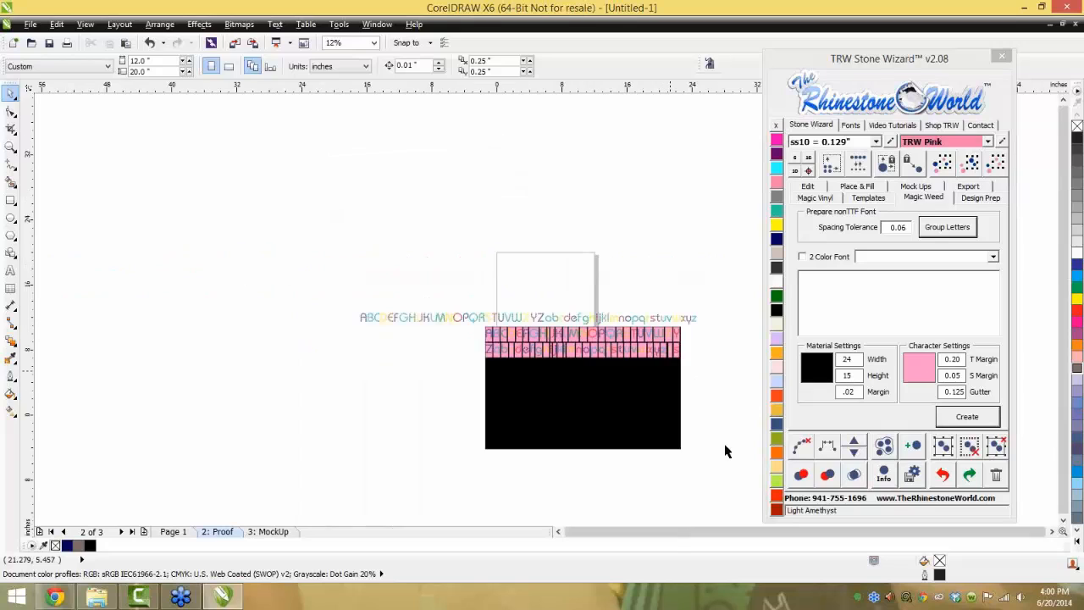
{"action": "left_click_drag", "start_coordinate": [726, 481], "coordinate": [474, 323]}
{"action": "key", "text": "Delete"}
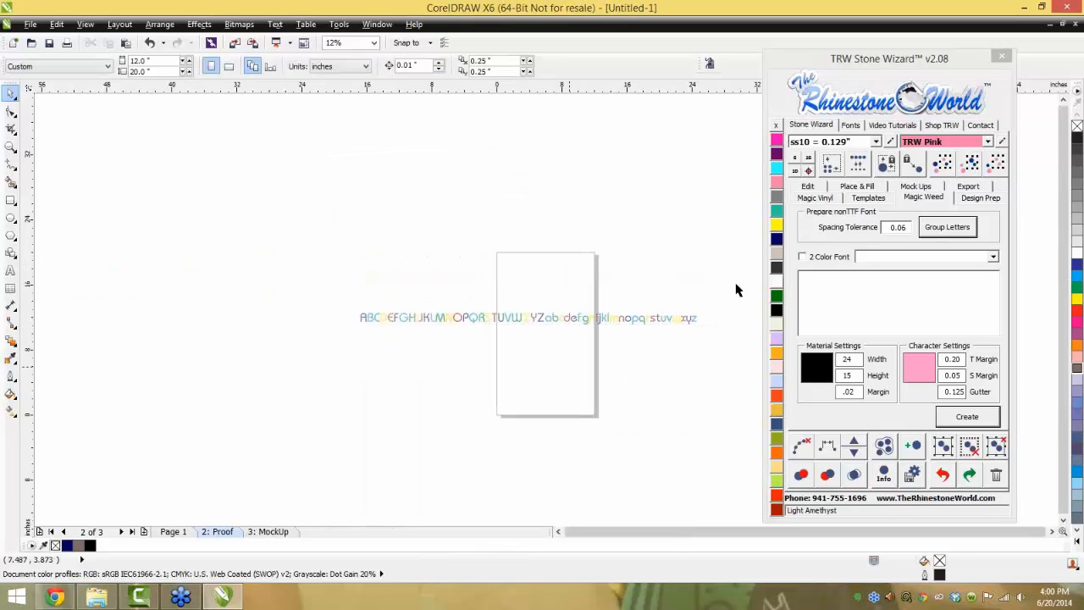
{"action": "left_click_drag", "start_coordinate": [729, 283], "coordinate": [225, 334]}
{"action": "key", "text": "Delete"}
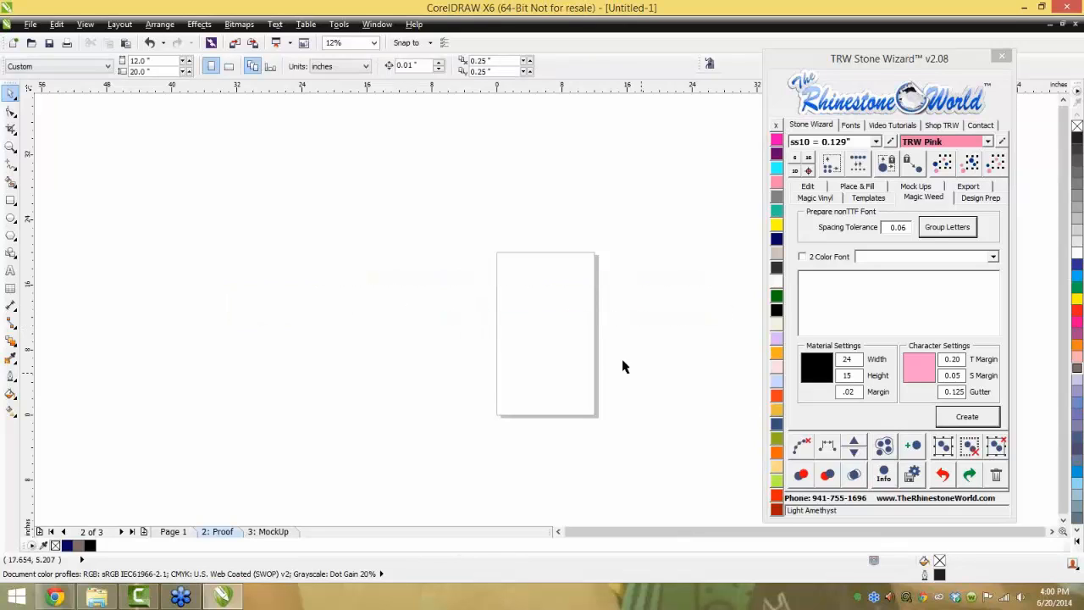
Undo the deletion of the alphabet row and the template
{"action": "scroll", "coordinate": [559, 382], "scroll_direction": "up", "scroll_amount": 1}
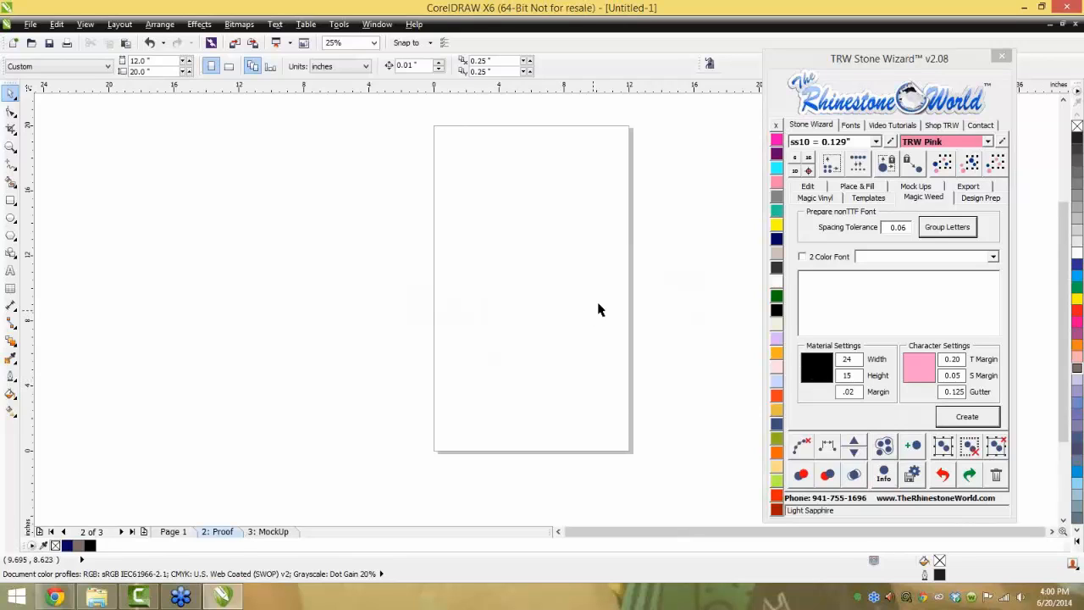
{"action": "key", "text": "ctrl+z"}
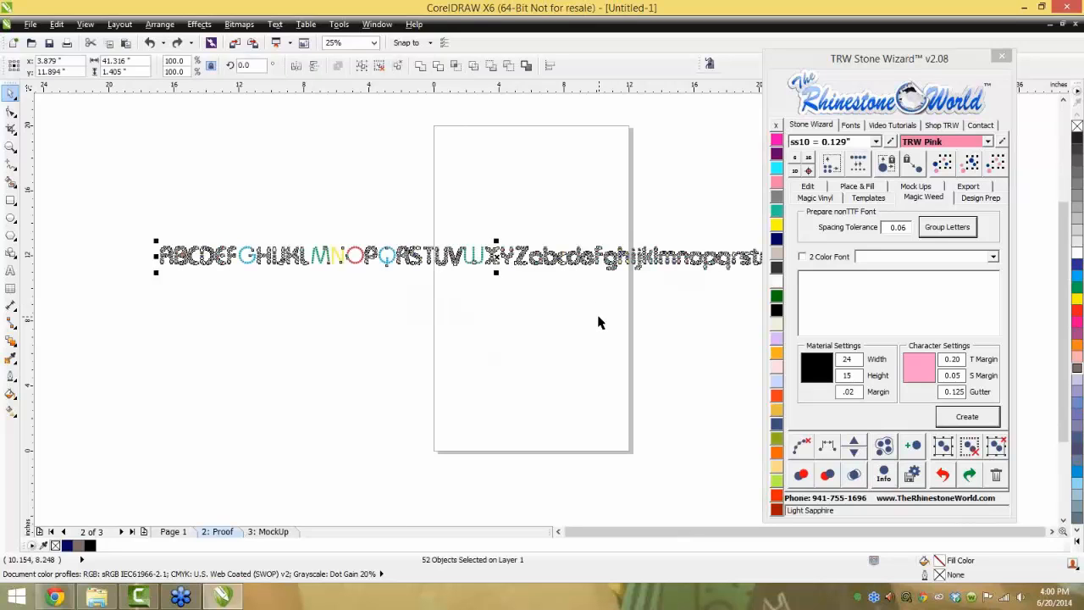
{"action": "key", "text": "ctrl+z"}
{"action": "left_click", "coordinate": [362, 348]}
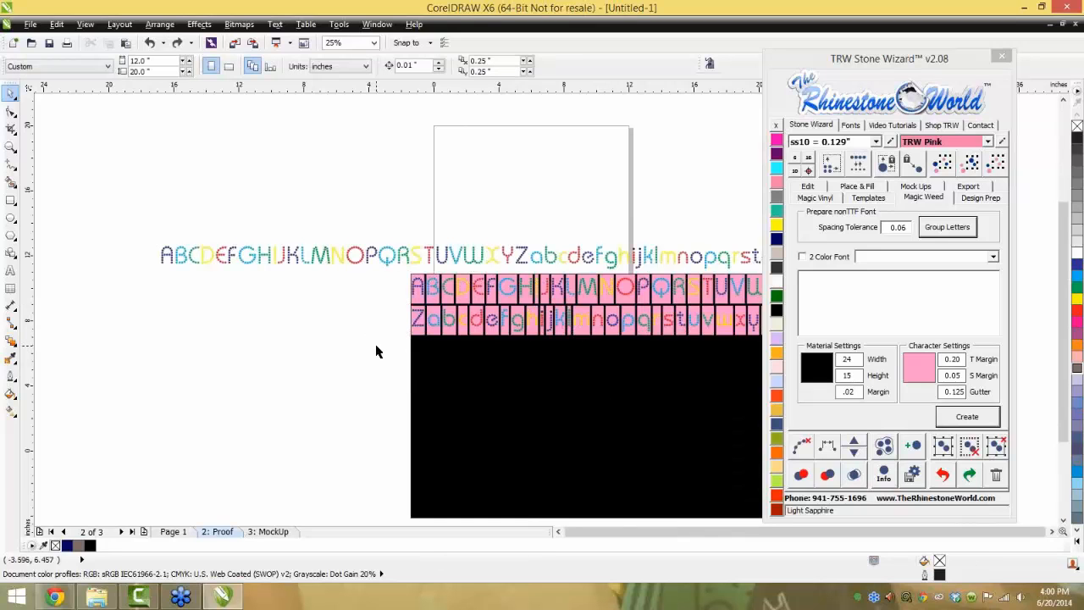
Select the template's letter tiles, move the last s tile off the material and convert it with 2+ Magic Cuts
{"action": "scroll", "coordinate": [376, 351], "scroll_direction": "down", "scroll_amount": 1}
{"action": "scroll", "coordinate": [559, 330], "scroll_direction": "up", "scroll_amount": 1}
{"action": "left_click_drag", "start_coordinate": [673, 388], "coordinate": [148, 298]}
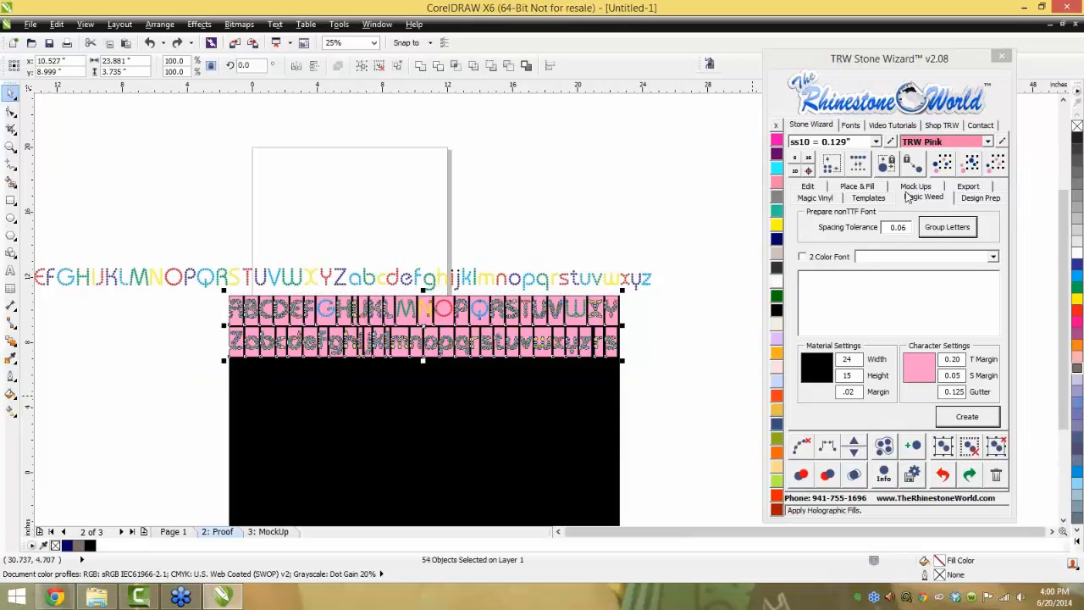
{"action": "left_click", "coordinate": [877, 202]}
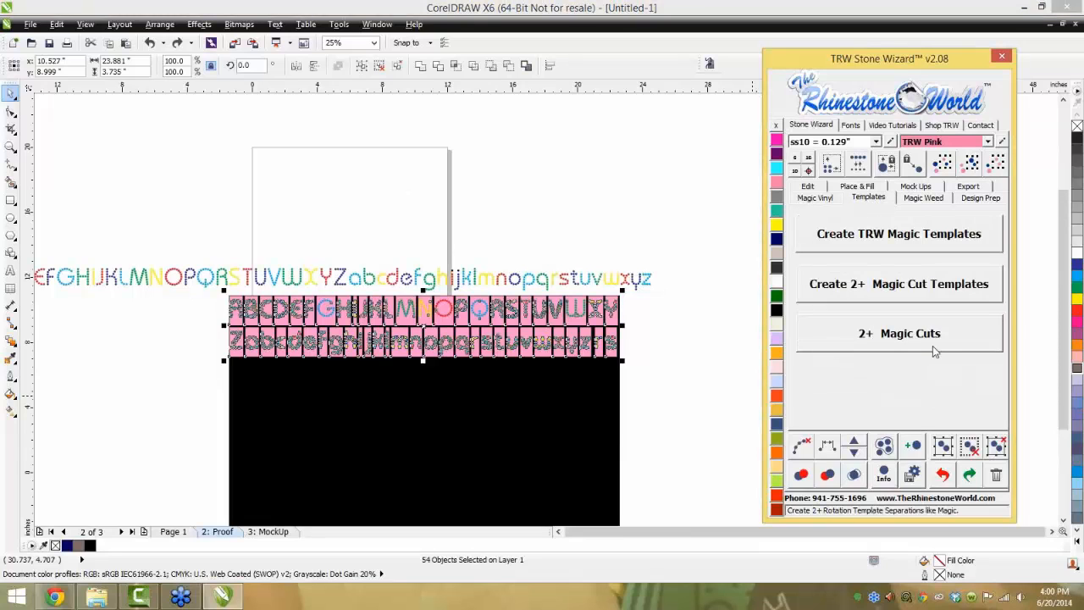
{"action": "left_click", "coordinate": [896, 343]}
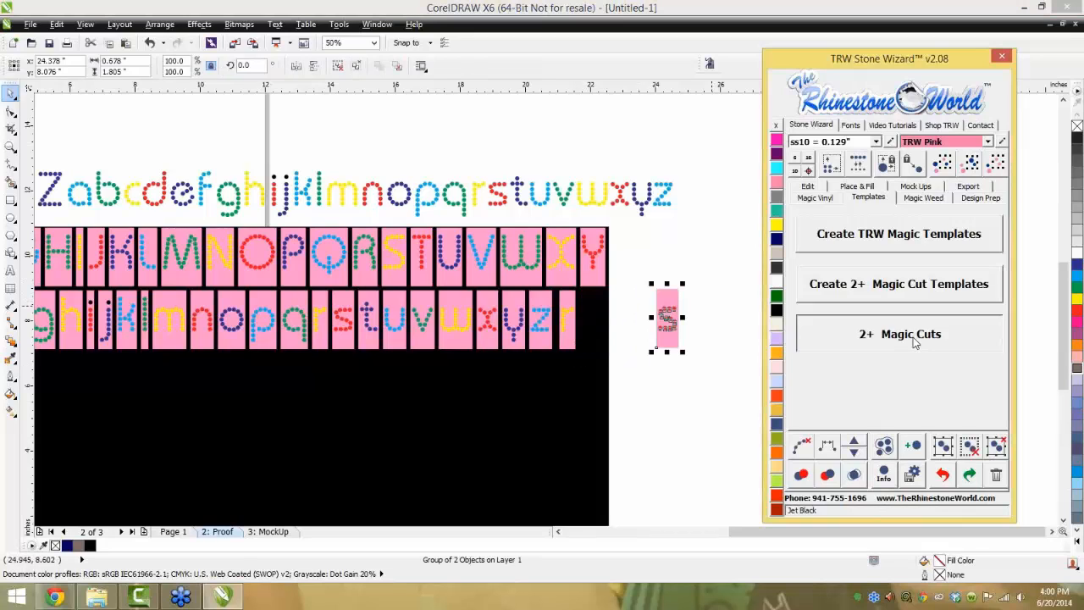
{"action": "scroll", "coordinate": [667, 321], "scroll_direction": "up", "scroll_amount": 1}
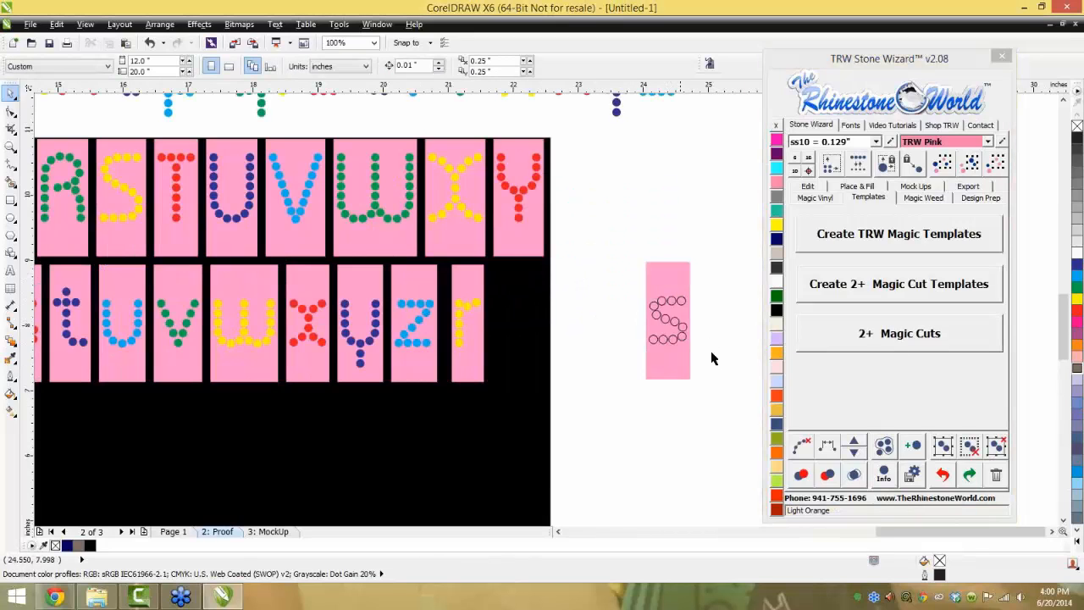
Pull the pink rectangle and one cut circle away from the s, and undo back to the tile's place in the template
{"action": "left_click_drag", "start_coordinate": [673, 277], "coordinate": [625, 263]}
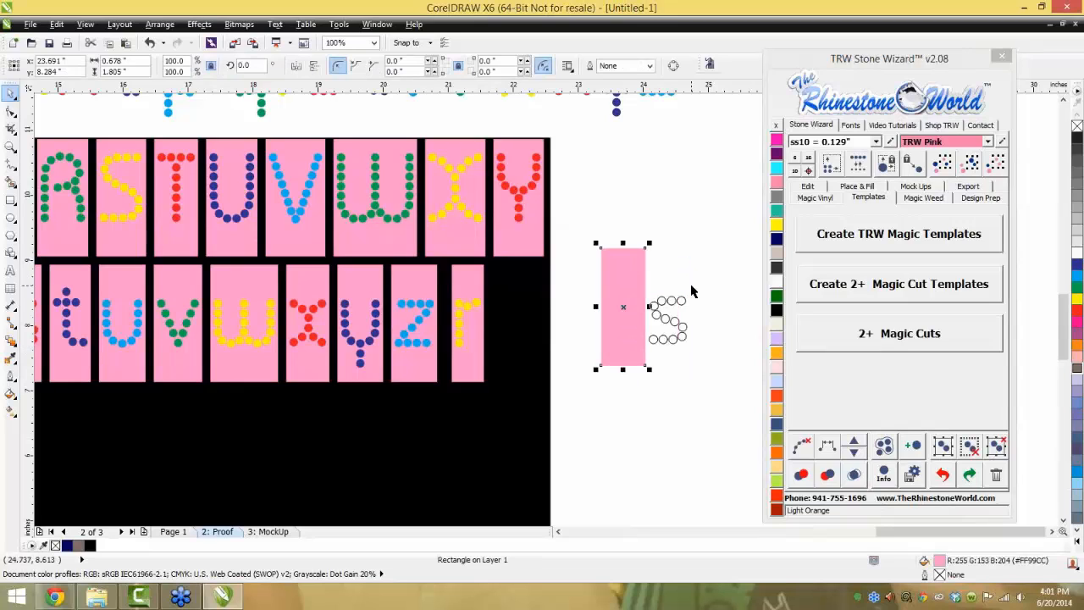
{"action": "left_click", "coordinate": [691, 301]}
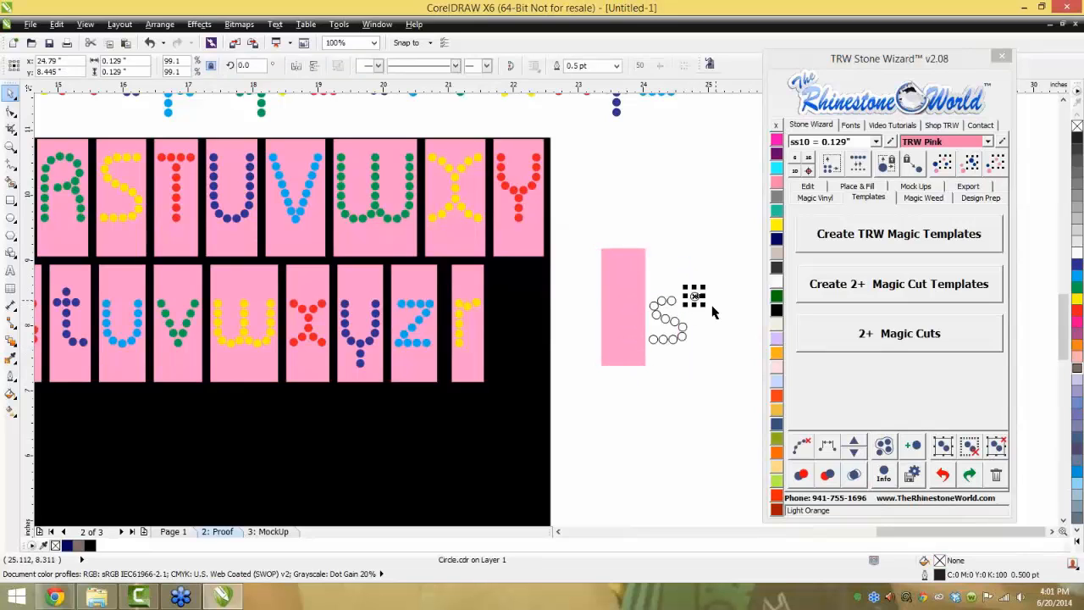
{"action": "key", "text": "ctrl+z"}
{"action": "key", "text": "ctrl+z"}
{"action": "key", "text": "ctrl+z"}
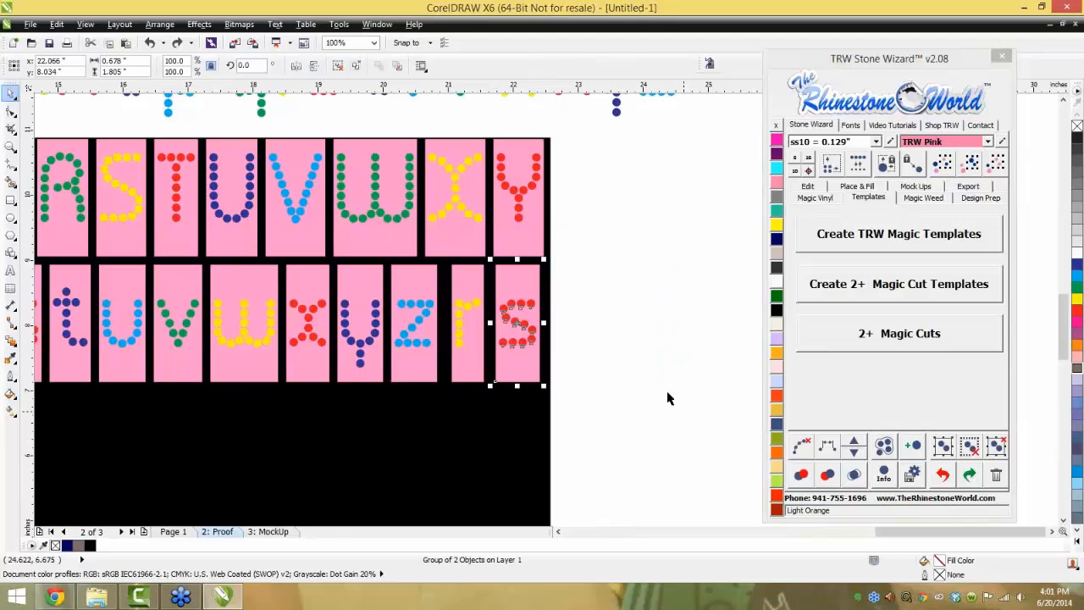
{"action": "left_click", "coordinate": [640, 370]}
Clear the Proof page by deleting the 24-inch template and the alphabet row
{"action": "scroll", "coordinate": [606, 345], "scroll_direction": "down", "scroll_amount": 1}
{"action": "scroll", "coordinate": [607, 344], "scroll_direction": "down", "scroll_amount": 2}
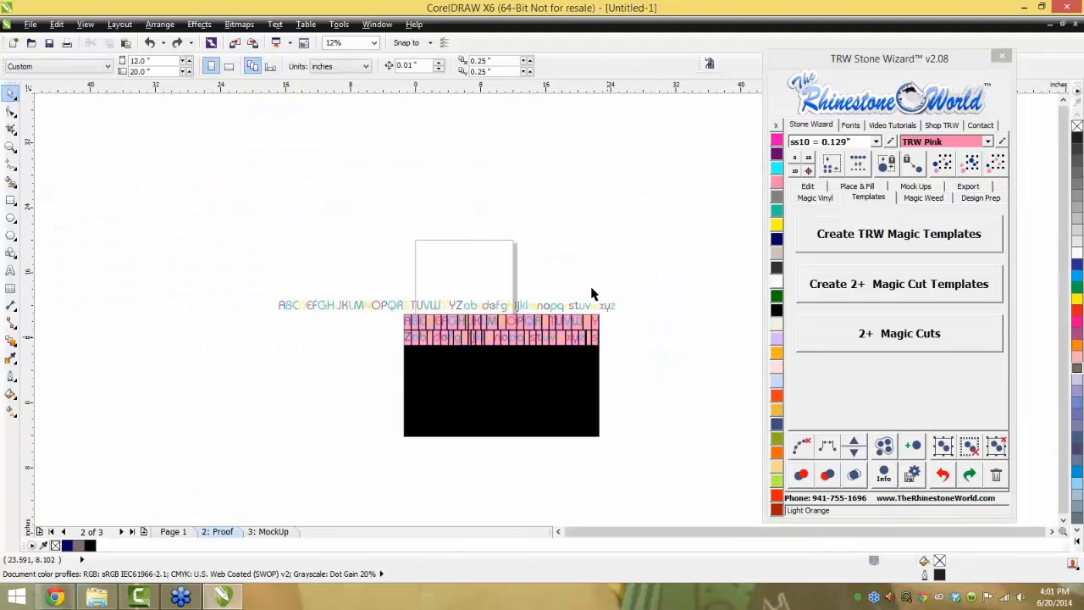
{"action": "left_click_drag", "start_coordinate": [670, 457], "coordinate": [375, 315]}
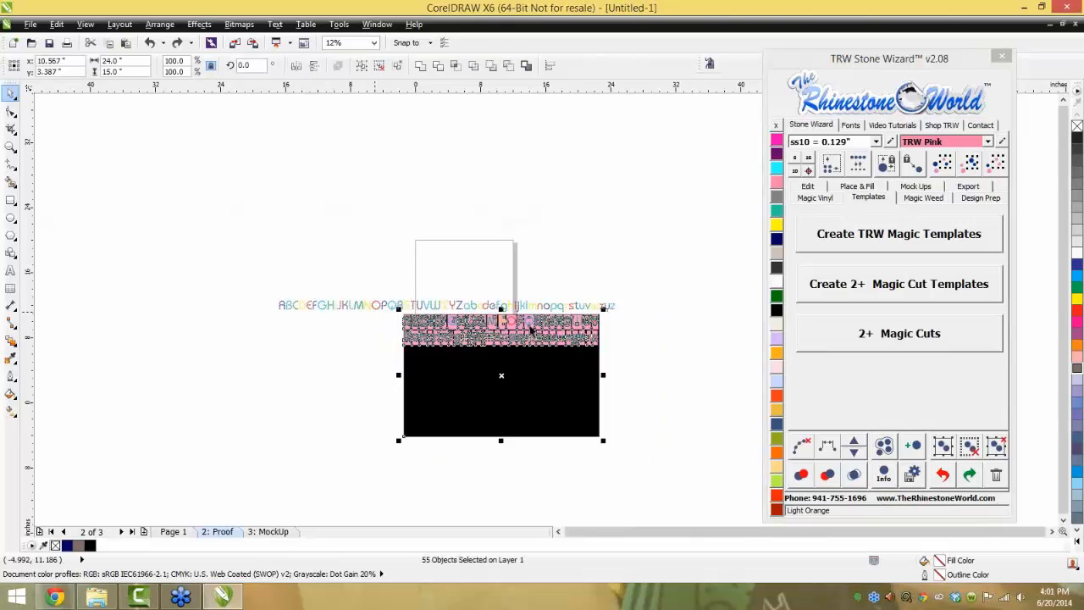
{"action": "key", "text": "Delete"}
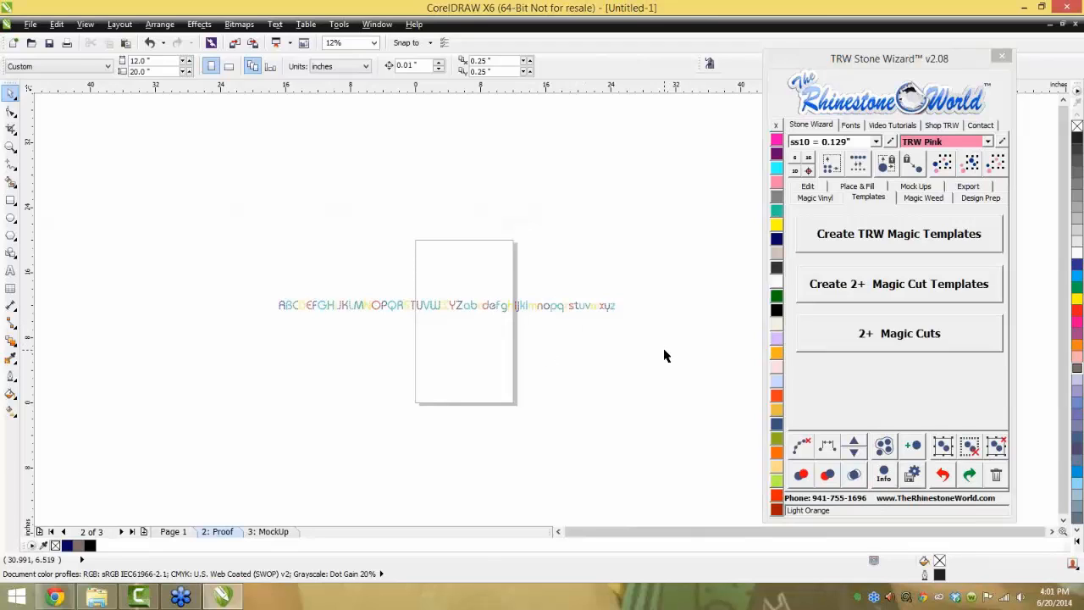
{"action": "left_click_drag", "start_coordinate": [660, 243], "coordinate": [270, 342]}
{"action": "key", "text": "Delete"}
{"action": "scroll", "coordinate": [466, 324], "scroll_direction": "up", "scroll_amount": 2}
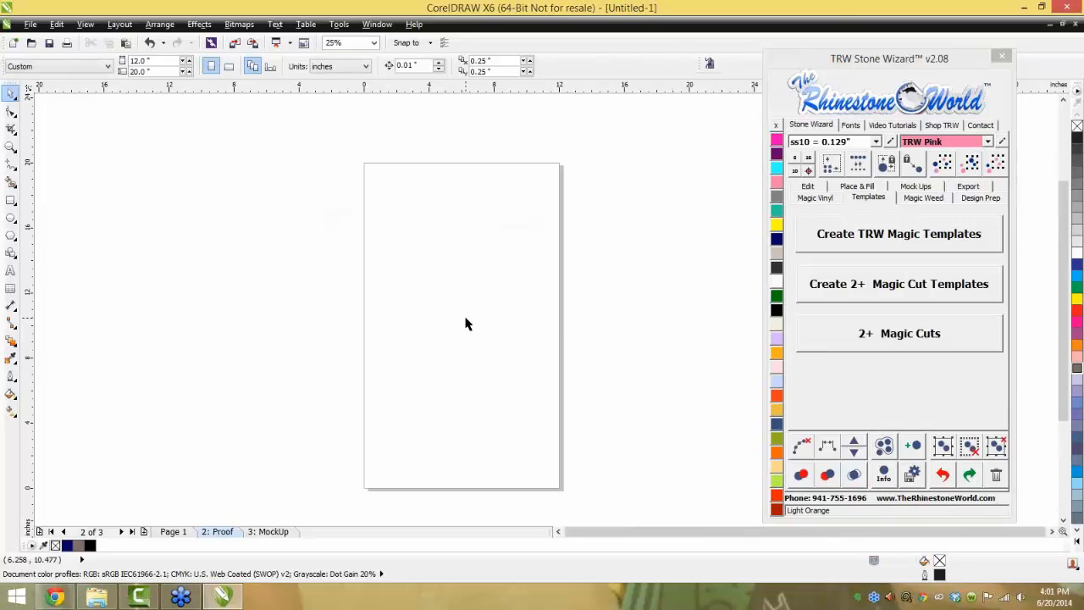
Compare the Place & Fill tools with their matching video tutorial entries
{"action": "left_click", "coordinate": [853, 187]}
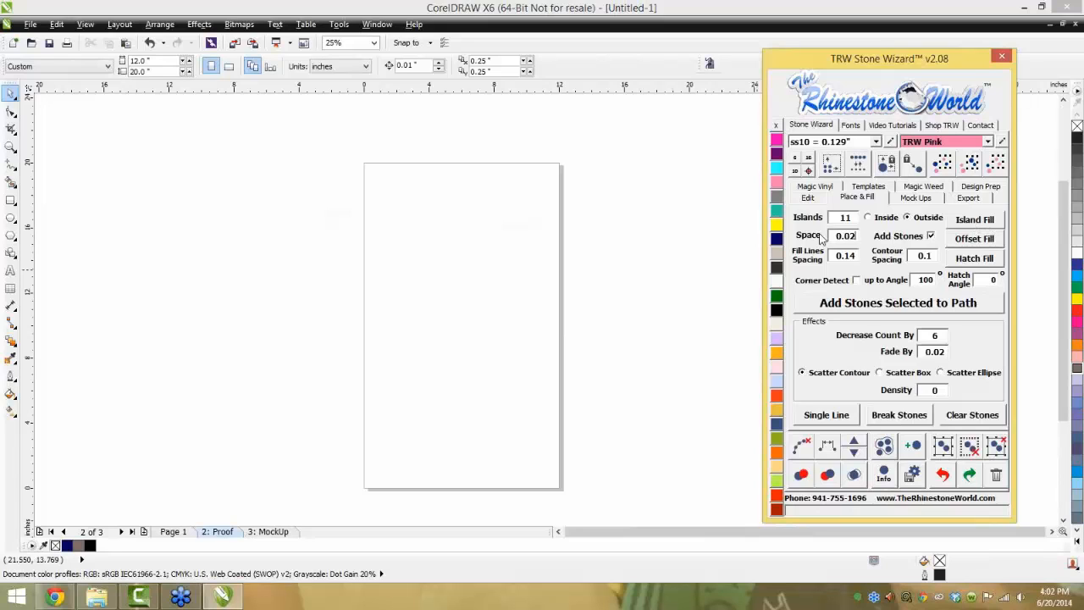
{"action": "left_click", "coordinate": [717, 279]}
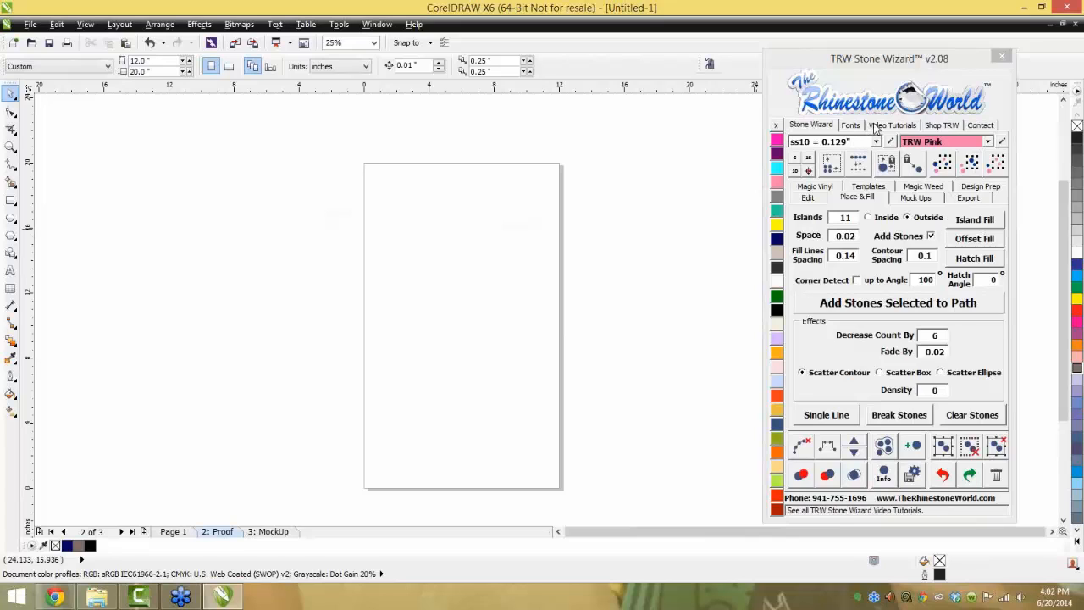
{"action": "left_click", "coordinate": [876, 127]}
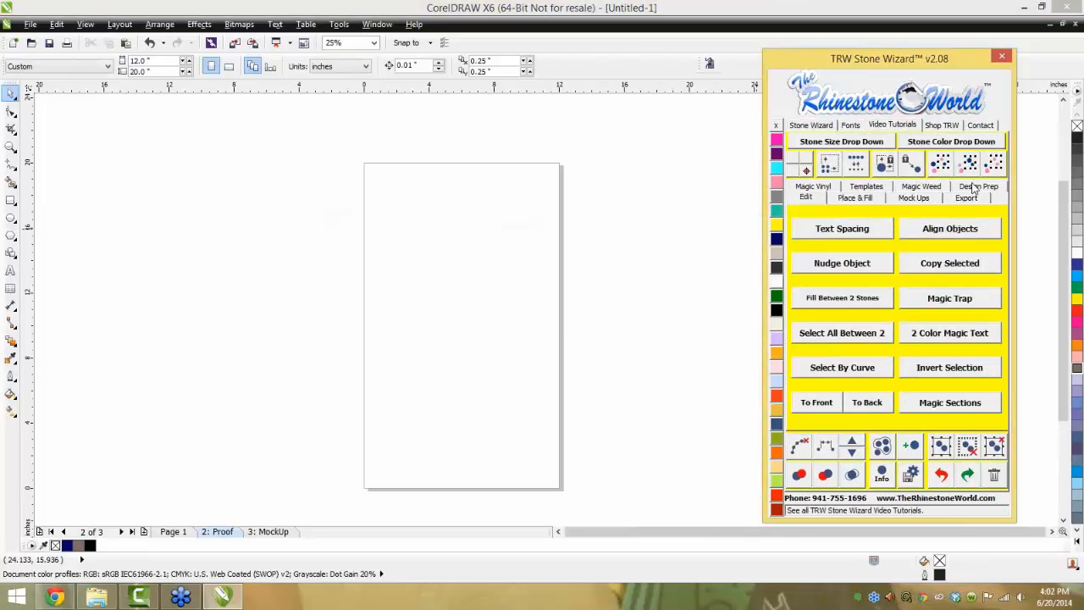
{"action": "left_click", "coordinate": [869, 200]}
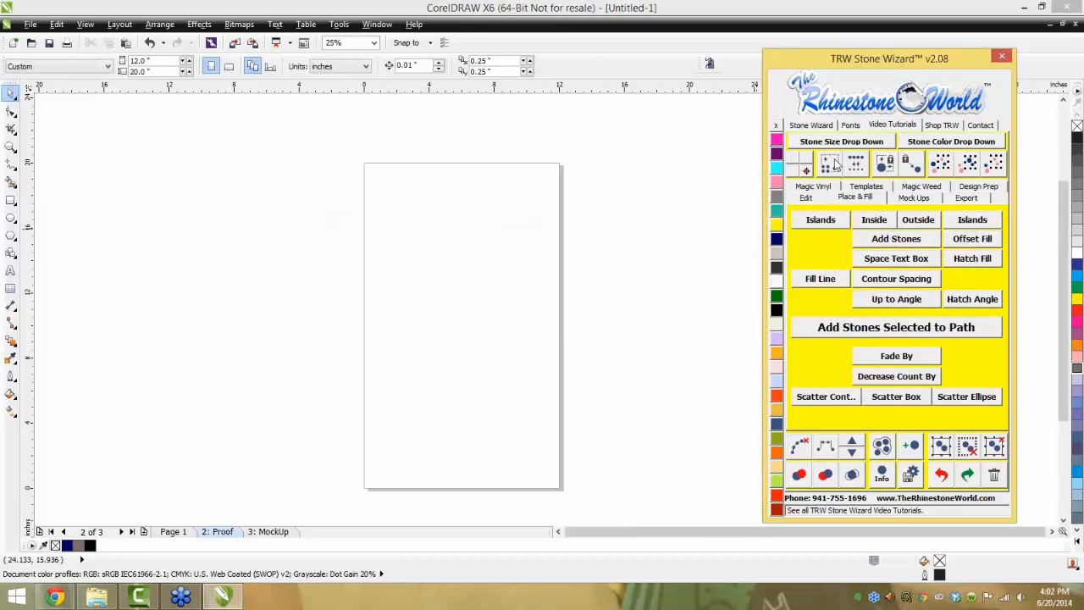
{"action": "left_click", "coordinate": [801, 127]}
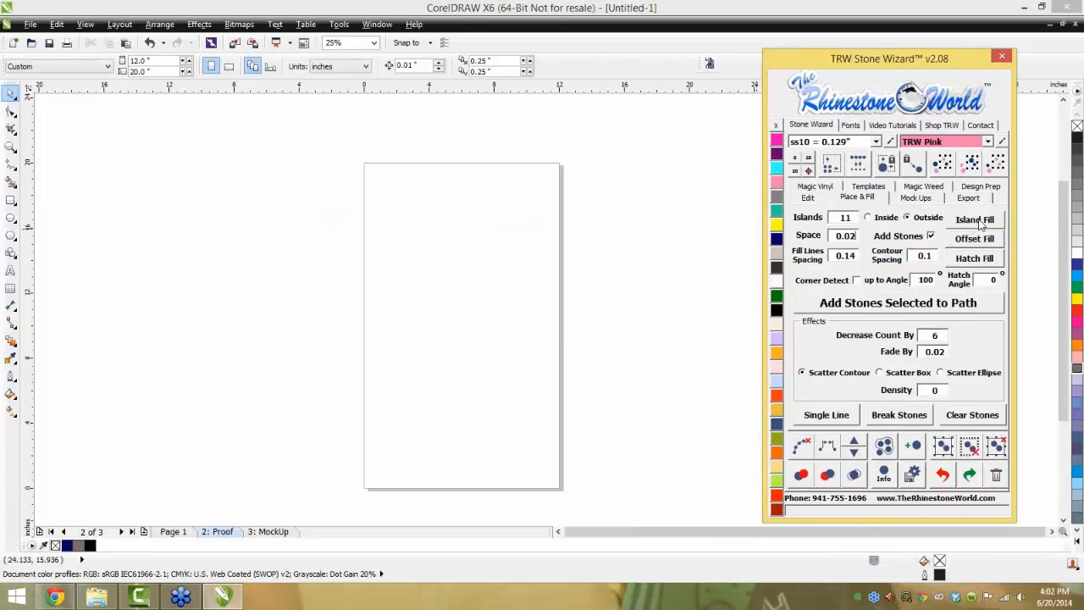
{"action": "left_click", "coordinate": [892, 127]}
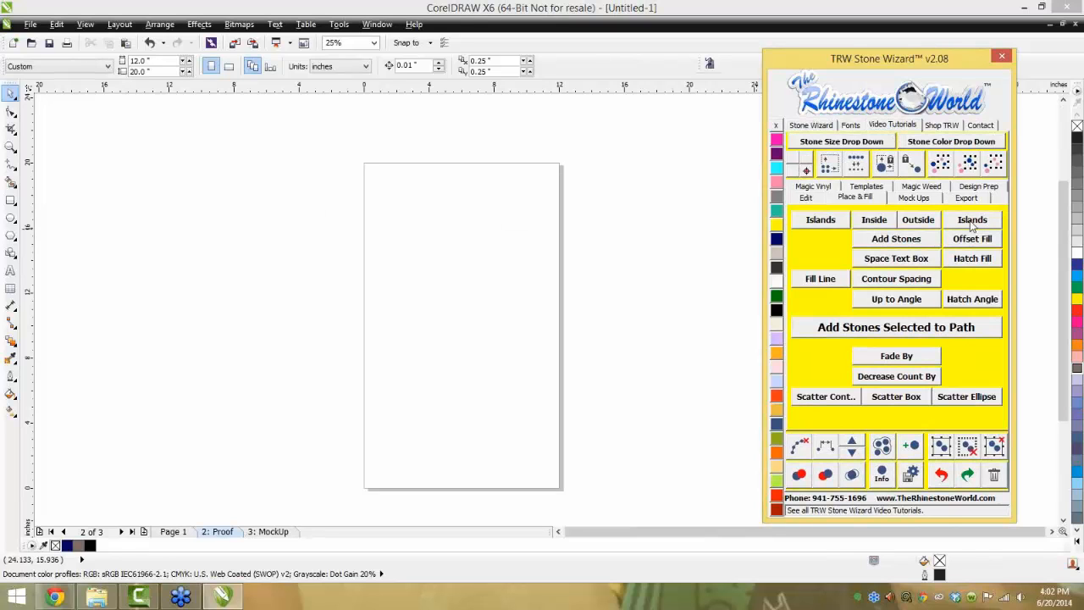
Watch the Island Fill tutorial video on YouTube, skipping the ad, and close the browser window
{"action": "left_click", "coordinate": [973, 221]}
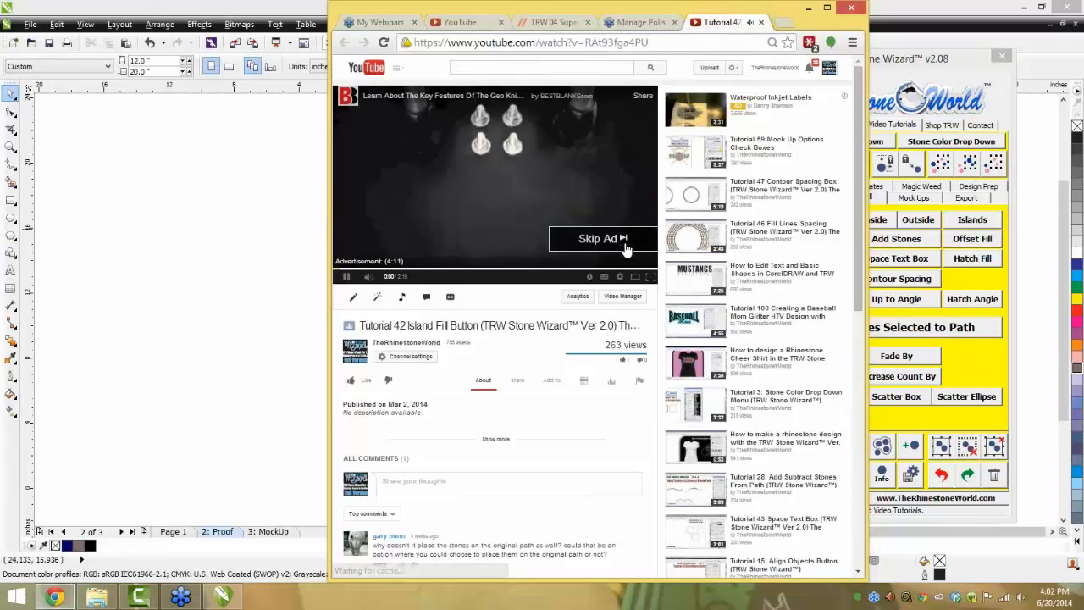
{"action": "left_click", "coordinate": [623, 242]}
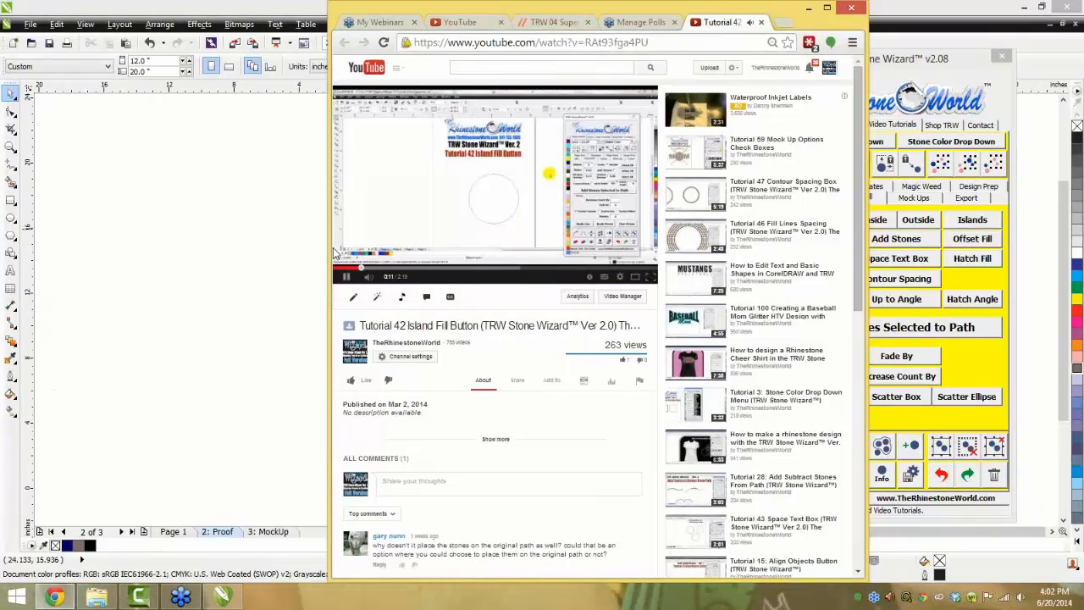
{"action": "left_click", "coordinate": [854, 12]}
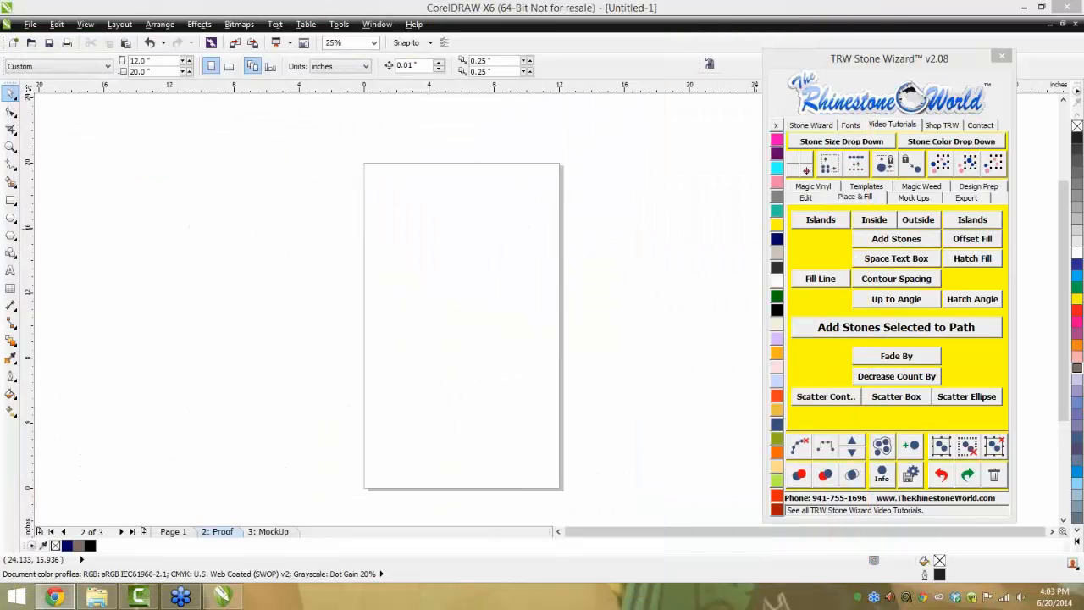
Look over the video tutorial entries for the Edit tools, and return to the working Stone Wizard tools
{"action": "left_click", "coordinate": [494, 227]}
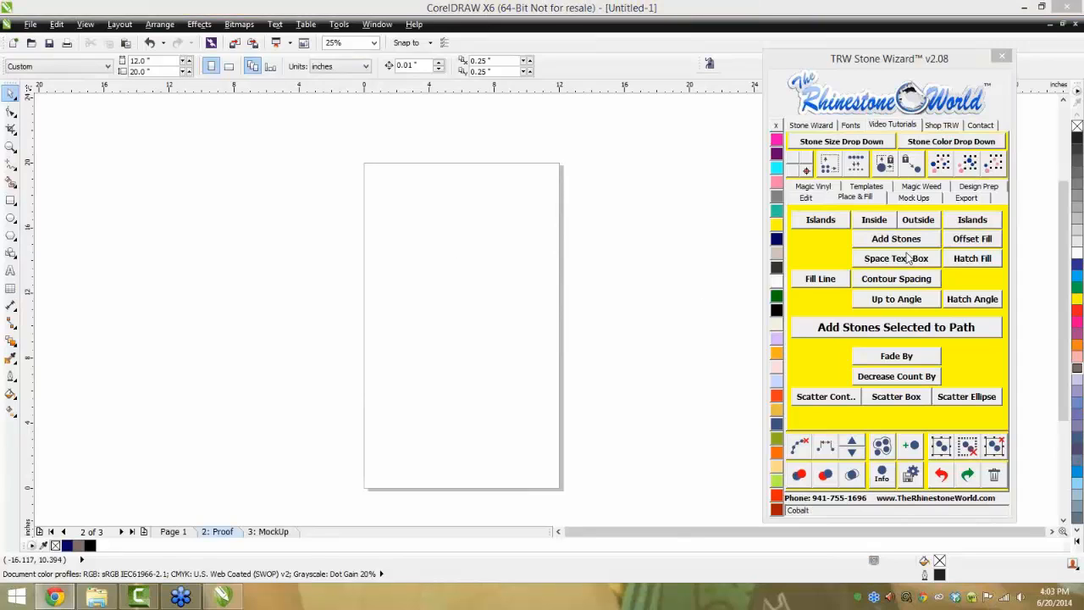
{"action": "left_click", "coordinate": [806, 197]}
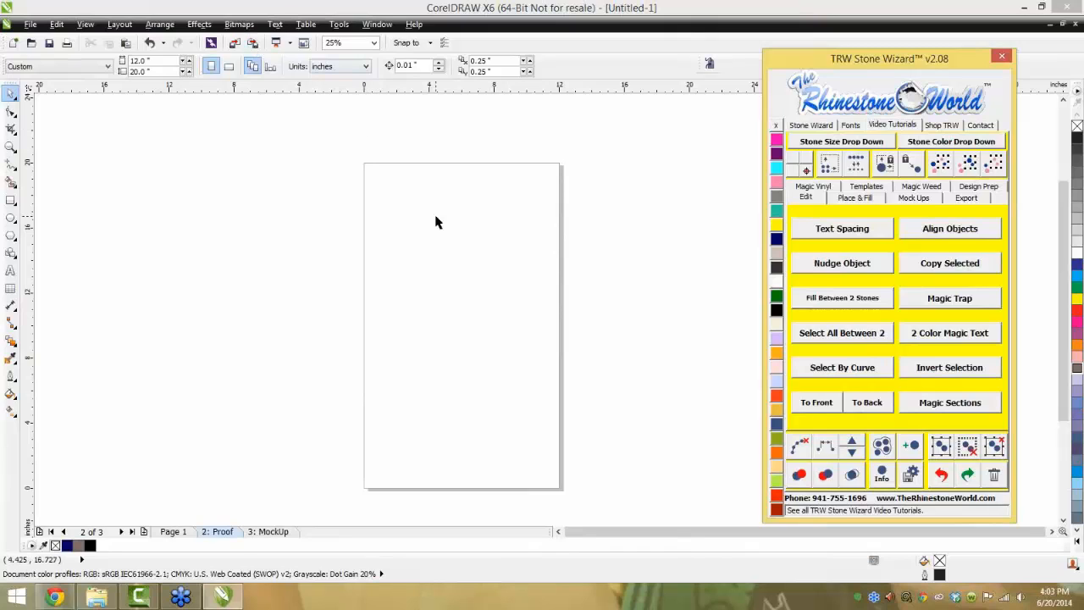
{"action": "left_click", "coordinate": [813, 127]}
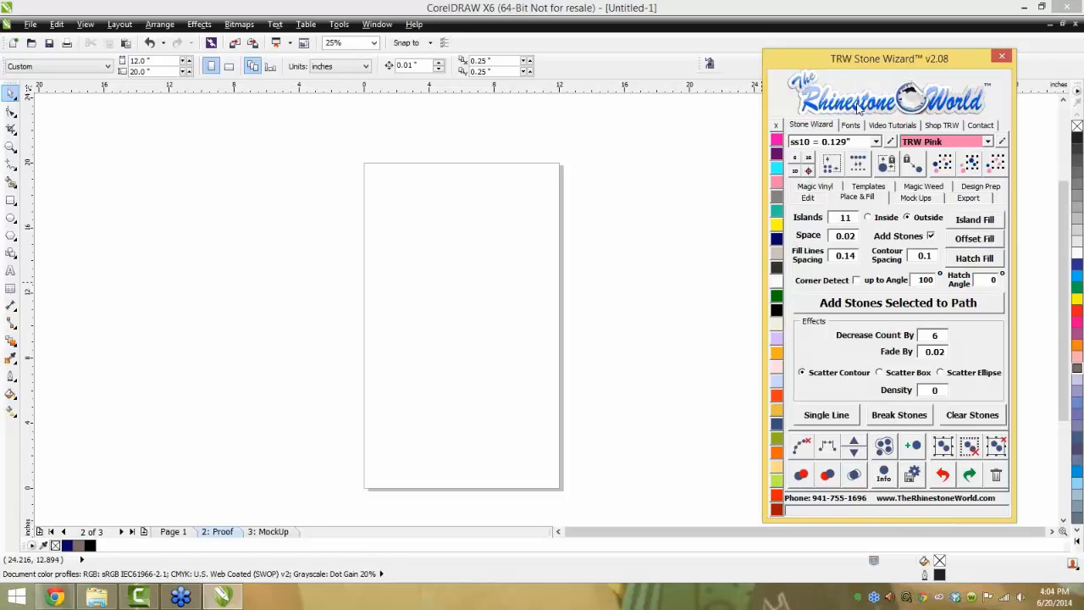
{"action": "left_click_drag", "start_coordinate": [802, 58], "coordinate": [826, 51]}
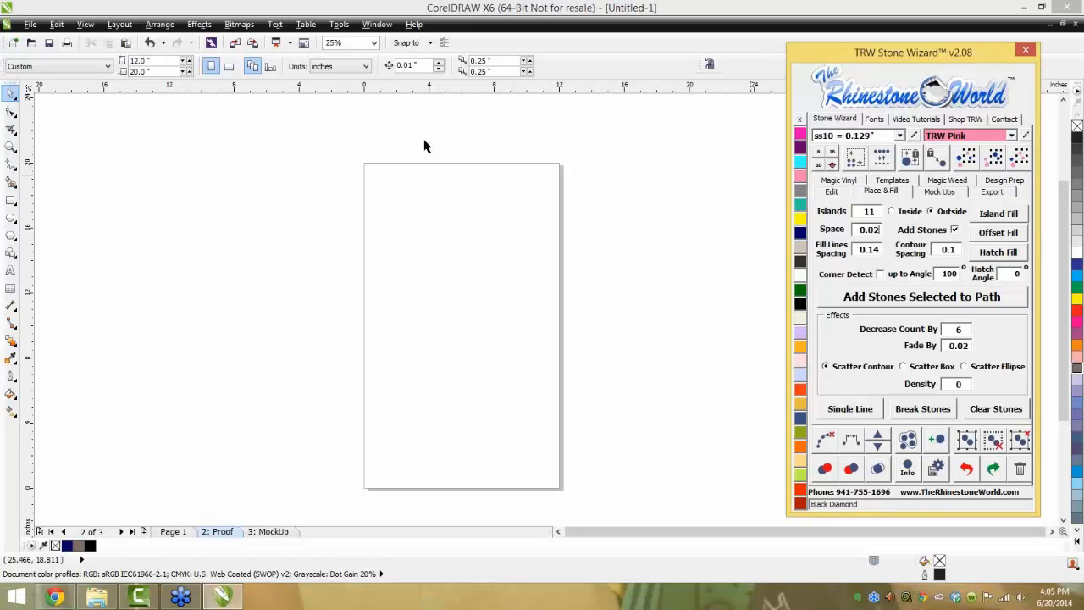
Switch to Chrome, maximize its window and open the TRW Stone Wizard Macro Version 2.0 products in The Rhinestone World store
{"action": "left_click", "coordinate": [55, 596]}
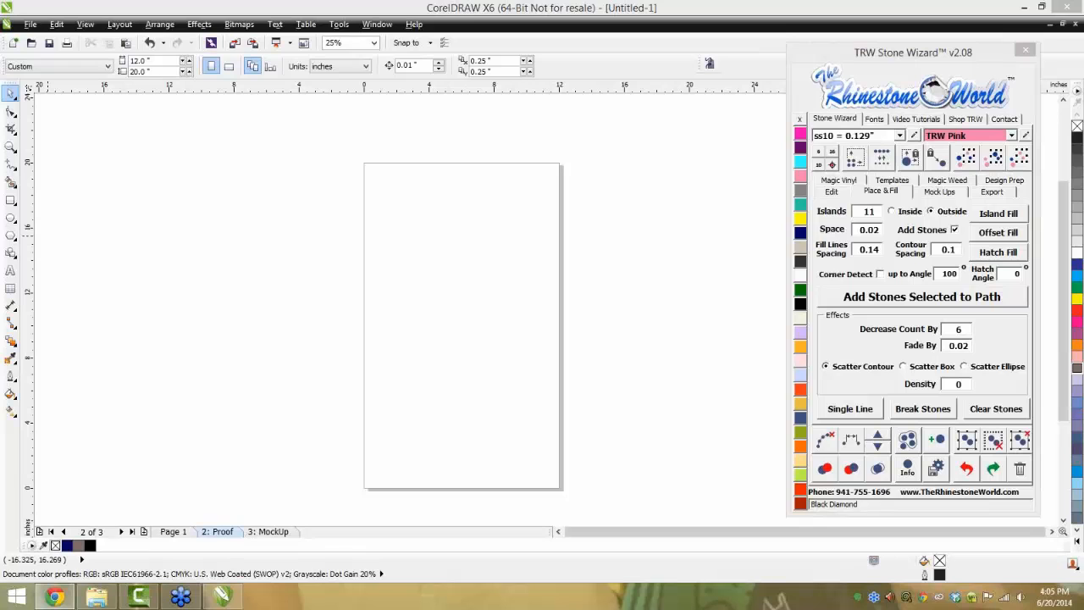
{"action": "left_click_drag", "start_coordinate": [0, 12], "coordinate": [629, 19]}
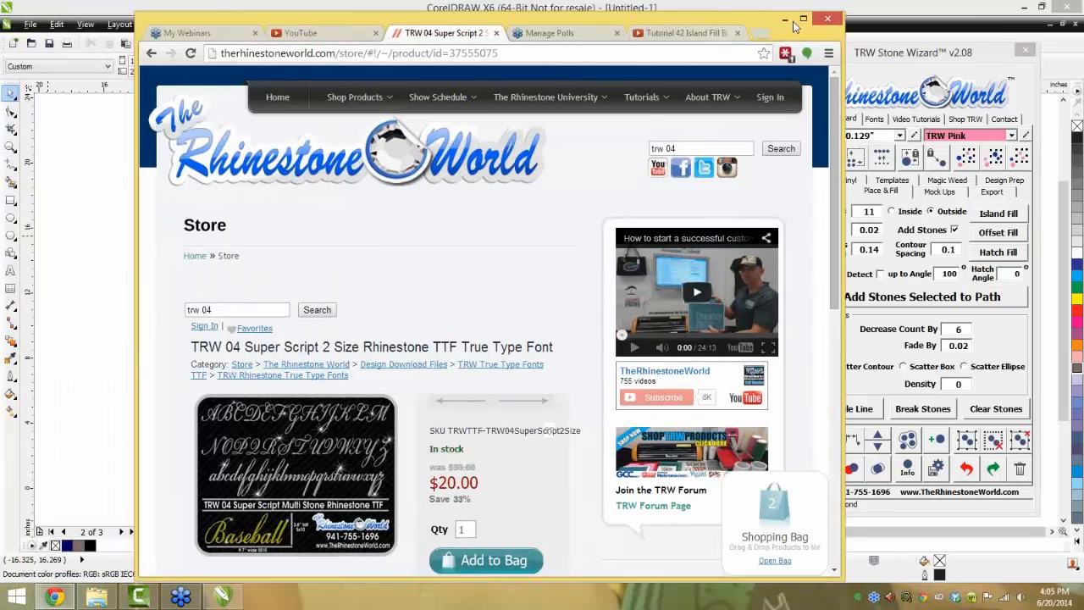
{"action": "left_click", "coordinate": [802, 20]}
{"action": "mouse_move", "coordinate": [425, 79]}
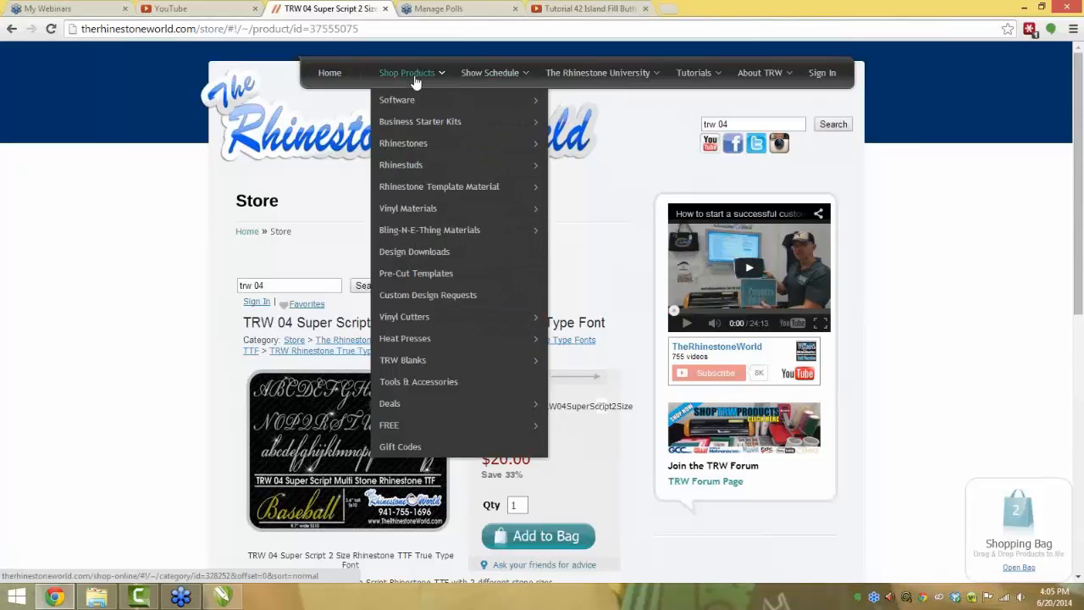
{"action": "mouse_move", "coordinate": [479, 106]}
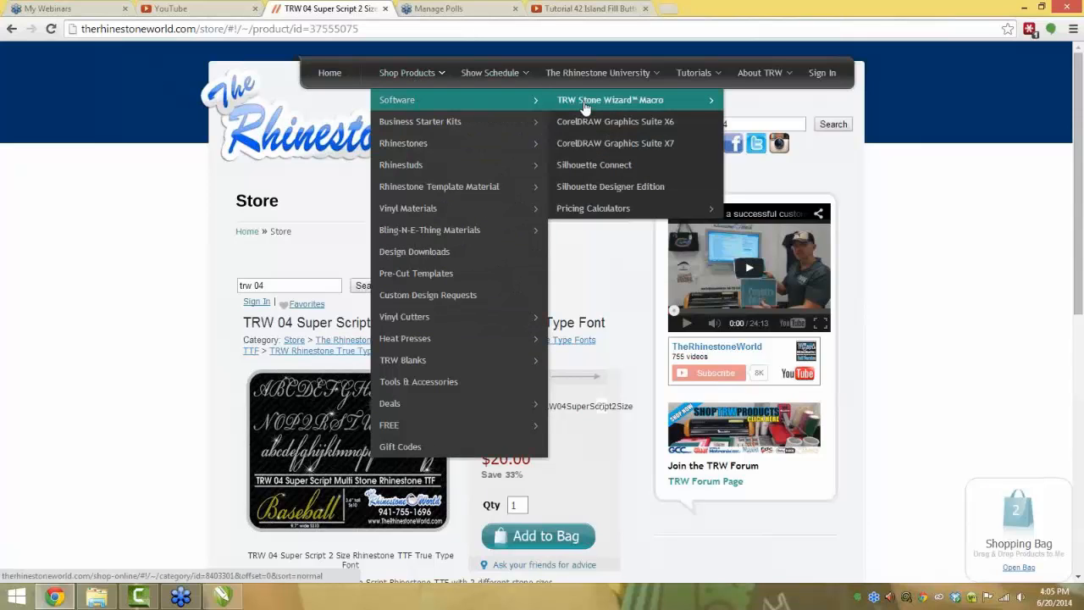
{"action": "mouse_move", "coordinate": [584, 102]}
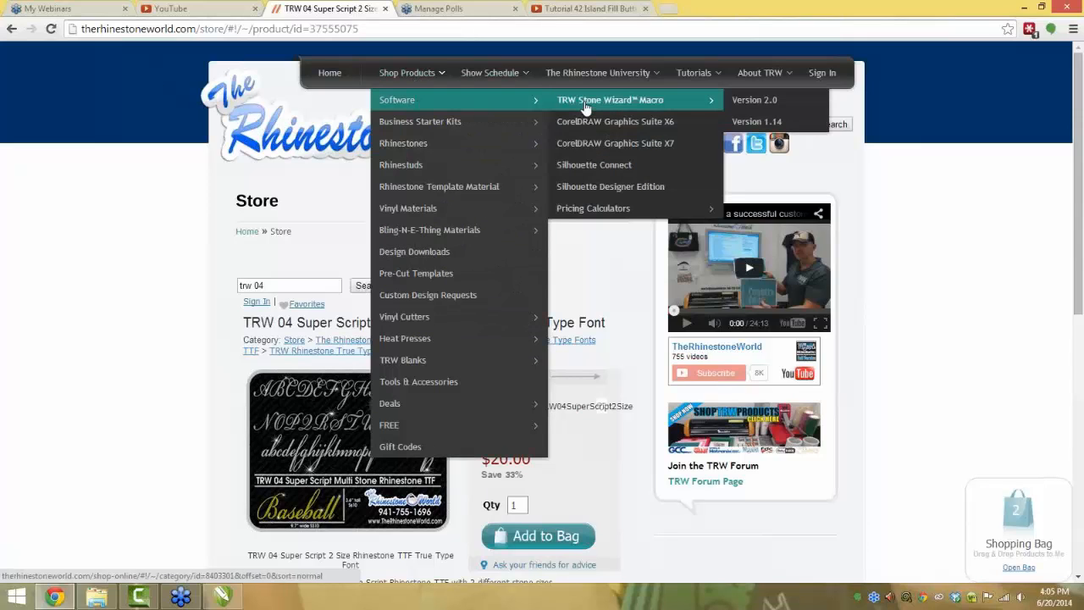
{"action": "left_click", "coordinate": [742, 106]}
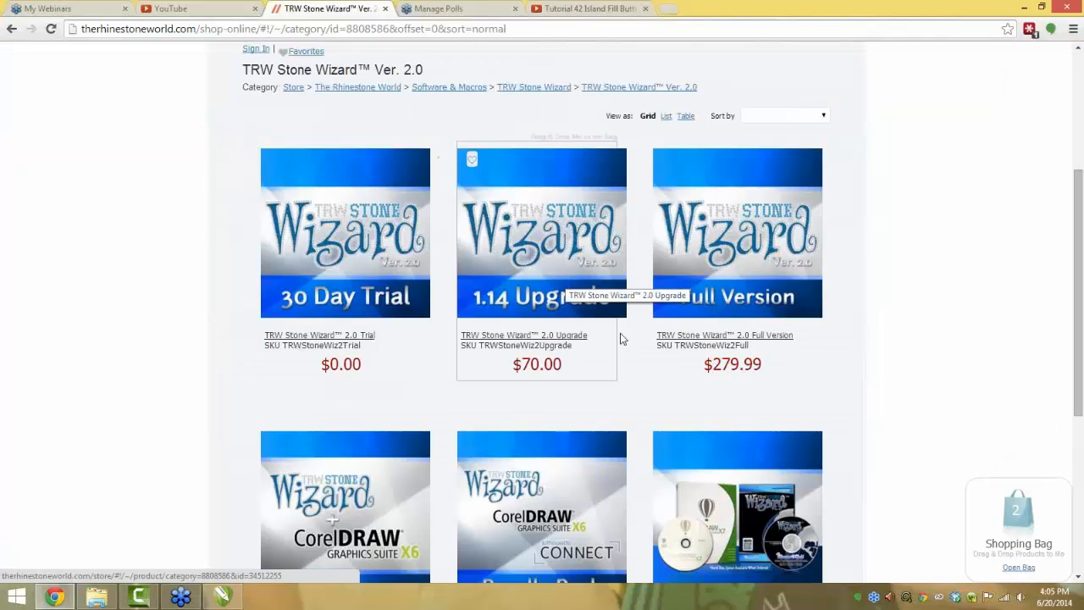
Compare the Stone Wizard 2.0 trial, upgrade and full version with the CorelDRAW X6, Silhouette Connect and X7 bundles
{"action": "scroll", "coordinate": [588, 317], "scroll_direction": "down", "scroll_amount": 3}
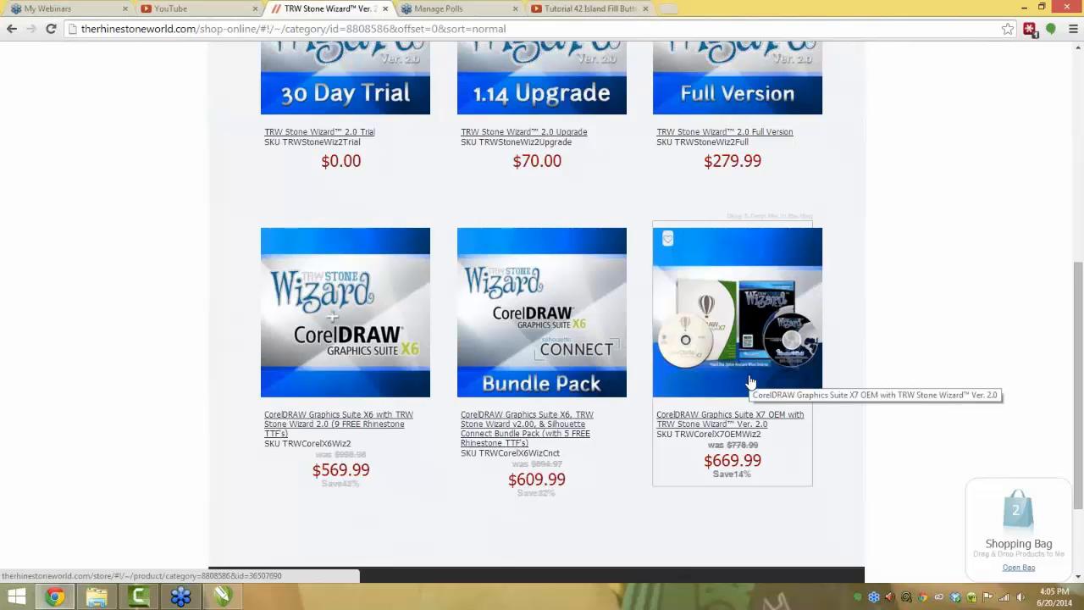
{"action": "scroll", "coordinate": [751, 383], "scroll_direction": "down", "scroll_amount": 1}
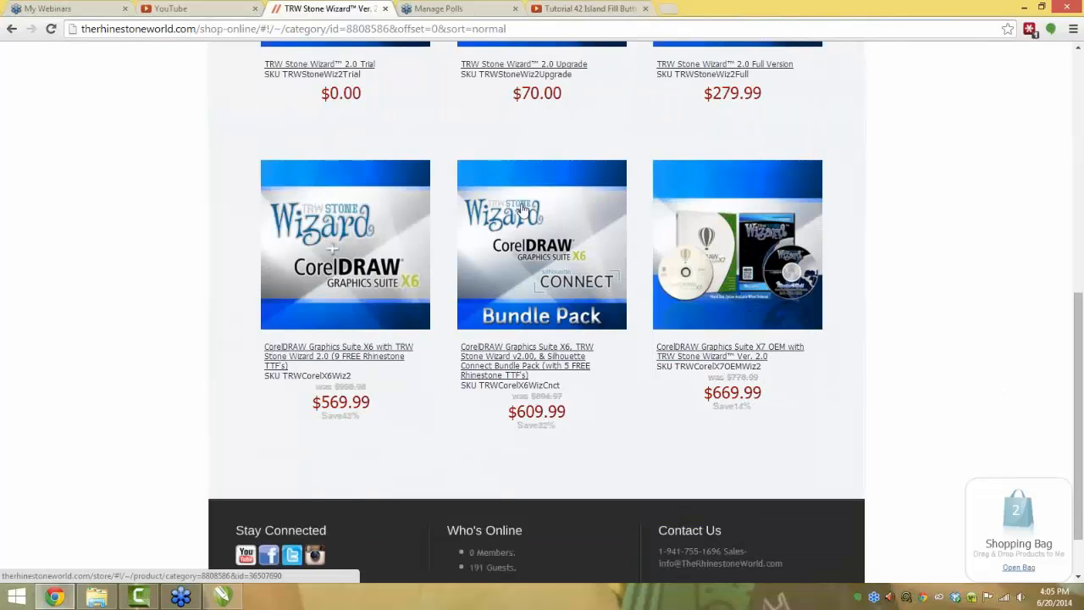
{"action": "scroll", "coordinate": [399, 310], "scroll_direction": "down", "scroll_amount": 1}
{"action": "scroll", "coordinate": [401, 314], "scroll_direction": "up", "scroll_amount": 3}
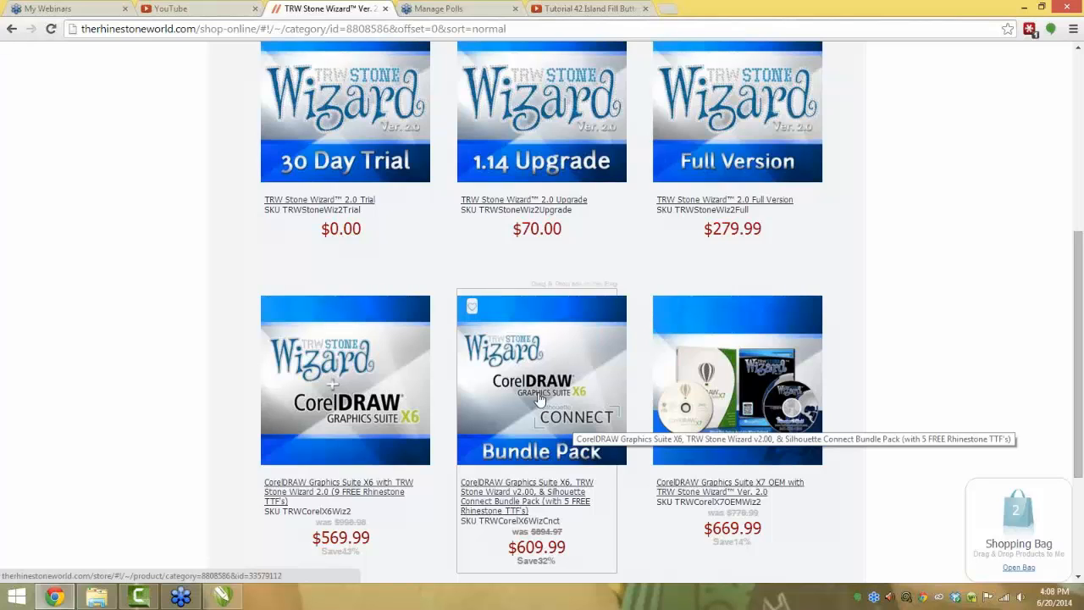
{"action": "scroll", "coordinate": [508, 364], "scroll_direction": "up", "scroll_amount": 1}
{"action": "scroll", "coordinate": [506, 367], "scroll_direction": "down", "scroll_amount": 2}
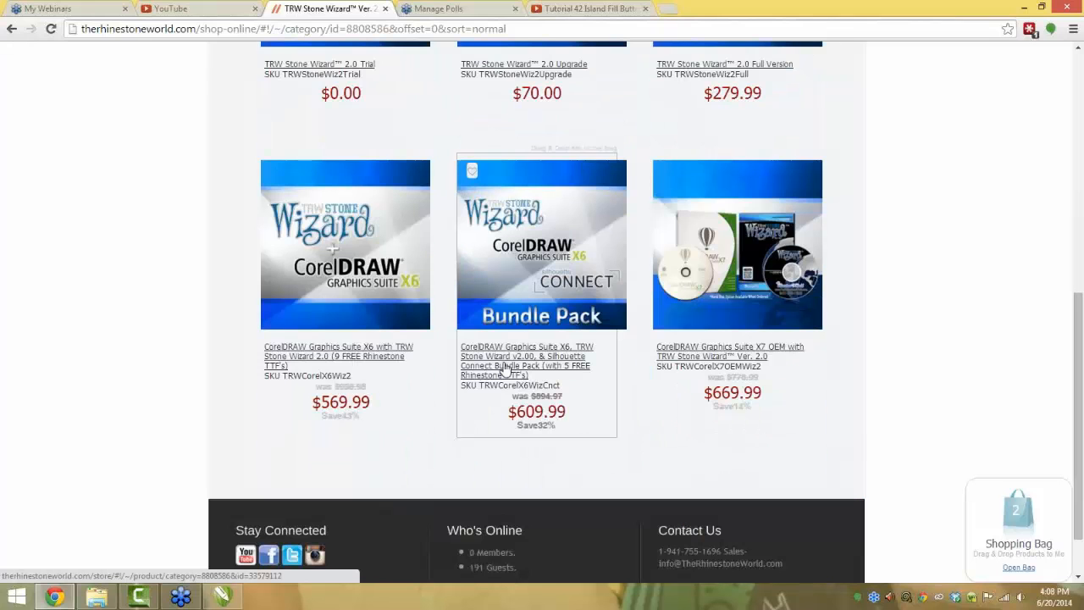
{"action": "scroll", "coordinate": [506, 367], "scroll_direction": "up", "scroll_amount": 2}
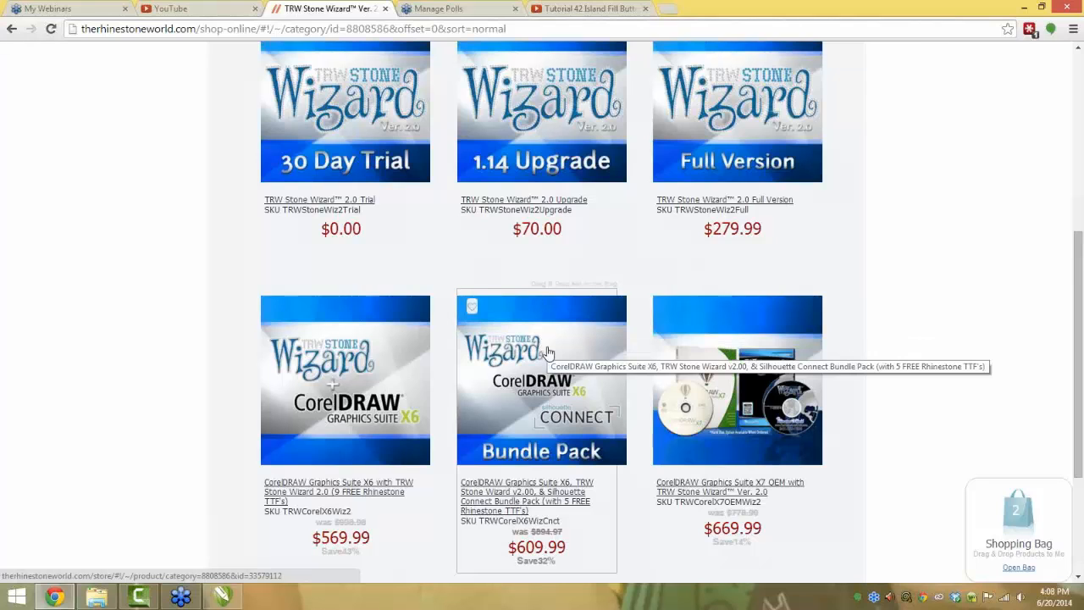
{"action": "scroll", "coordinate": [548, 352], "scroll_direction": "down", "scroll_amount": 1}
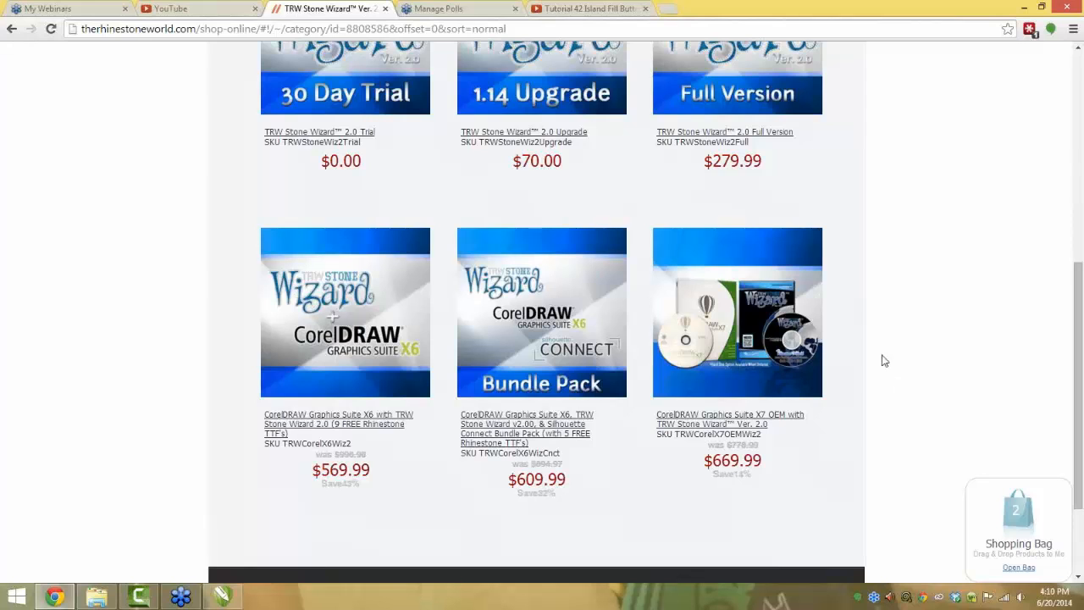
Switch to CorelDRAW and draw an ellipse about 5.4 by 5.0 inches in the middle of the Proof page
{"action": "left_click", "coordinate": [236, 600]}
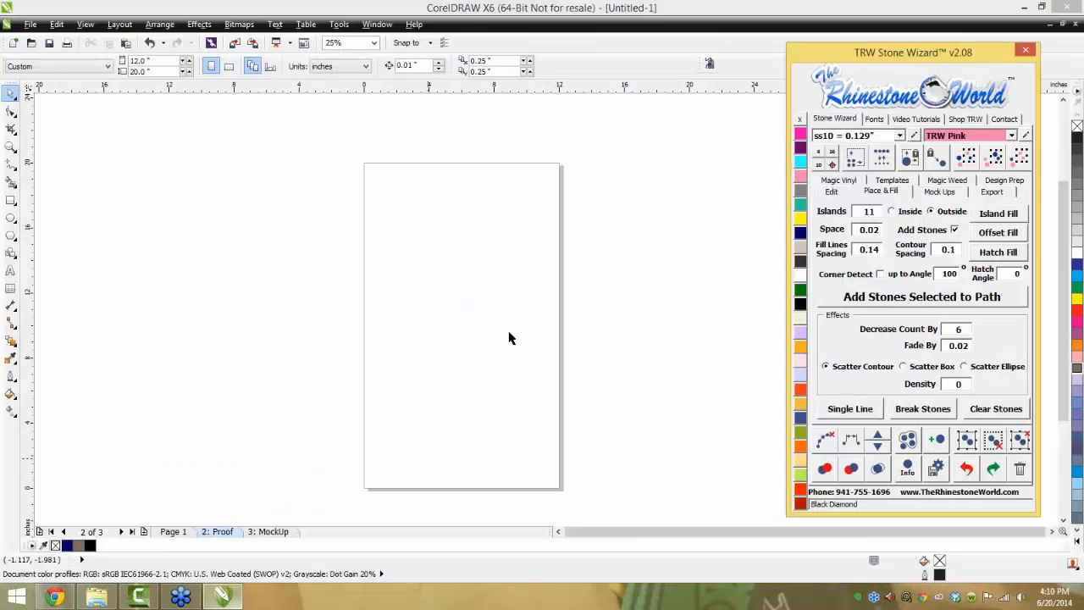
{"action": "left_click", "coordinate": [11, 217]}
{"action": "left_click_drag", "start_coordinate": [418, 300], "coordinate": [509, 383]}
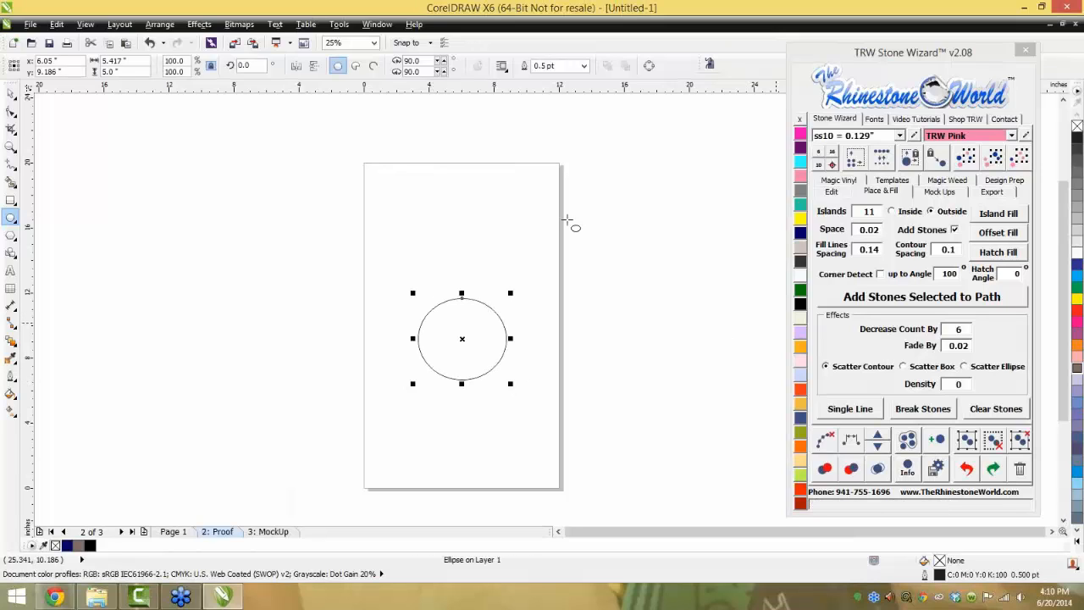
{"action": "key", "text": "space"}
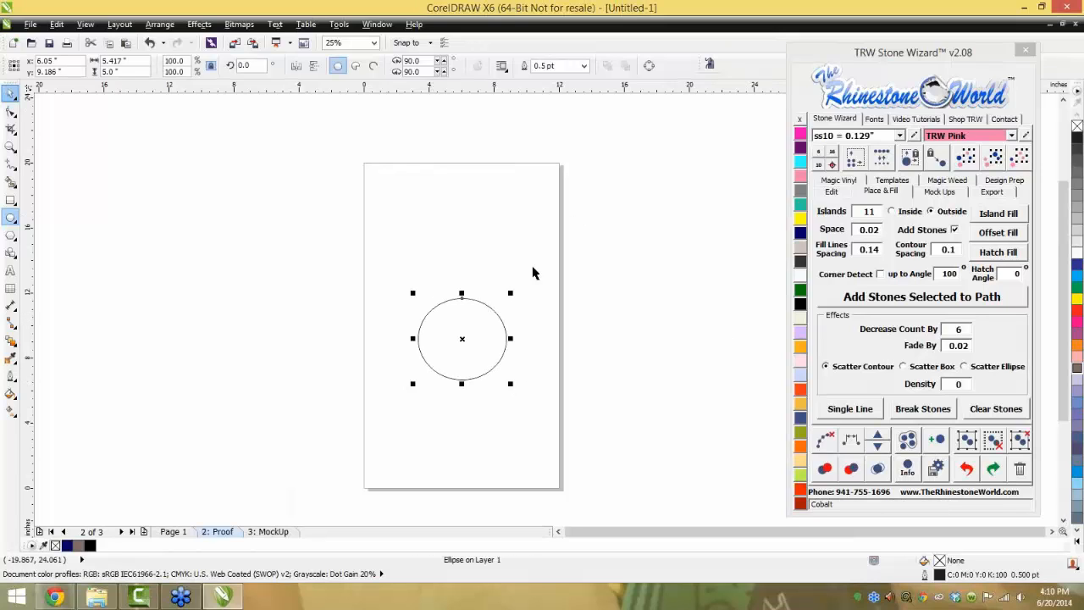
Send the ellipse to the cutter with Cut Studio as the target program
{"action": "left_click", "coordinate": [1000, 194]}
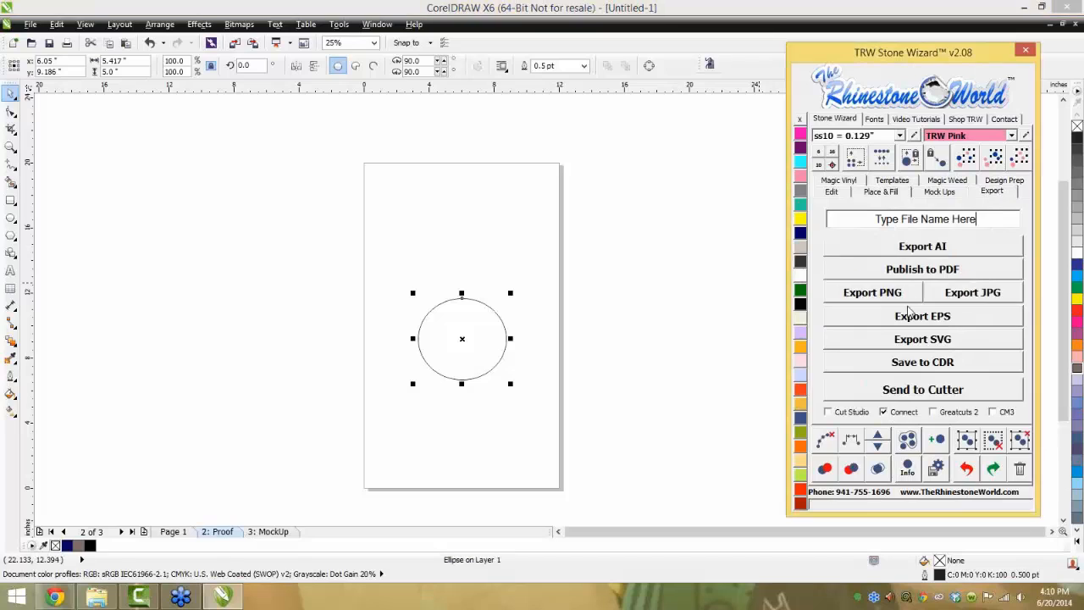
{"action": "left_click", "coordinate": [847, 413]}
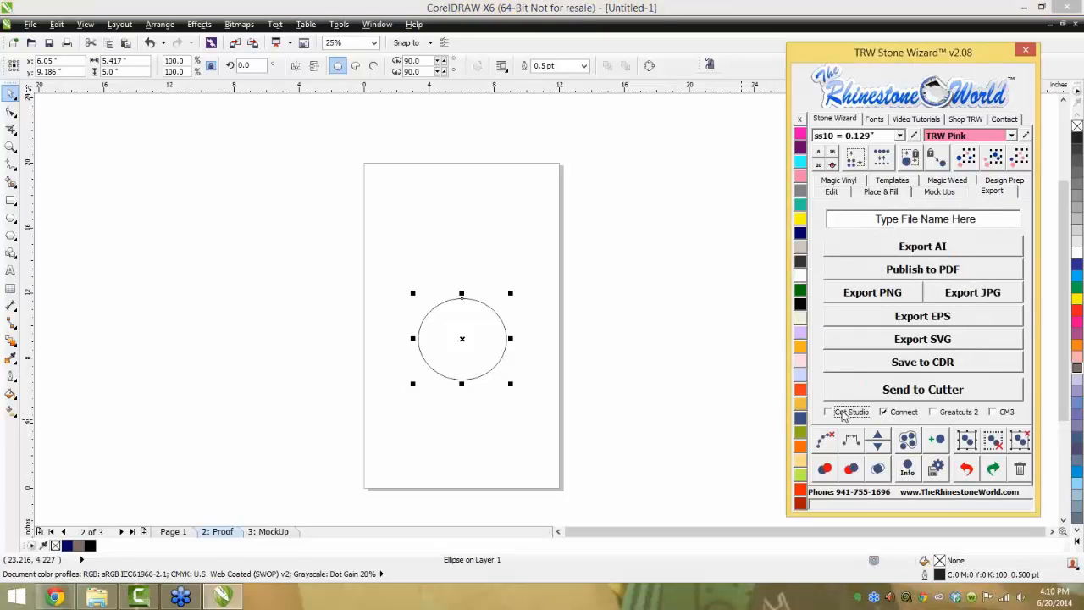
{"action": "left_click", "coordinate": [903, 391]}
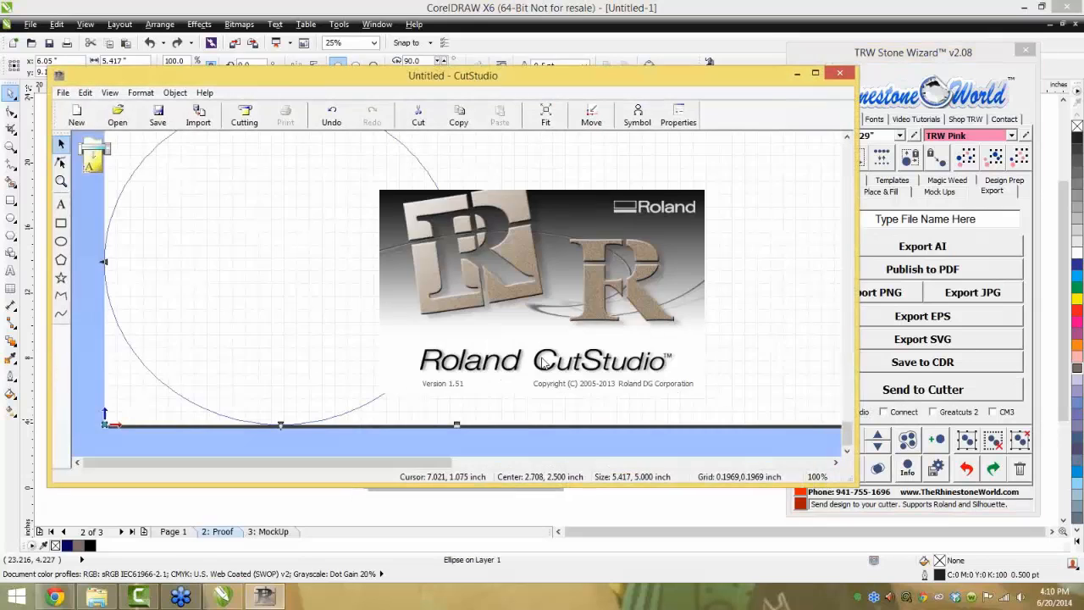
View the transferred ellipse in a maximized CutStudio window, close CutStudio and deselect the ellipse in CorelDRAW
{"action": "left_click", "coordinate": [815, 74]}
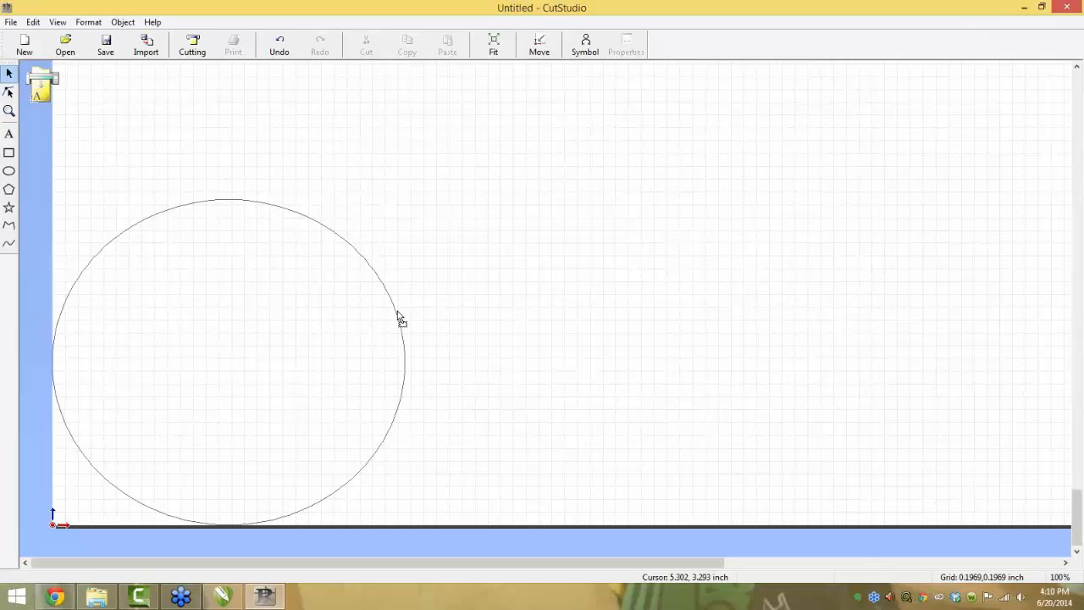
{"action": "left_click", "coordinate": [1068, 8]}
{"action": "left_click", "coordinate": [546, 344]}
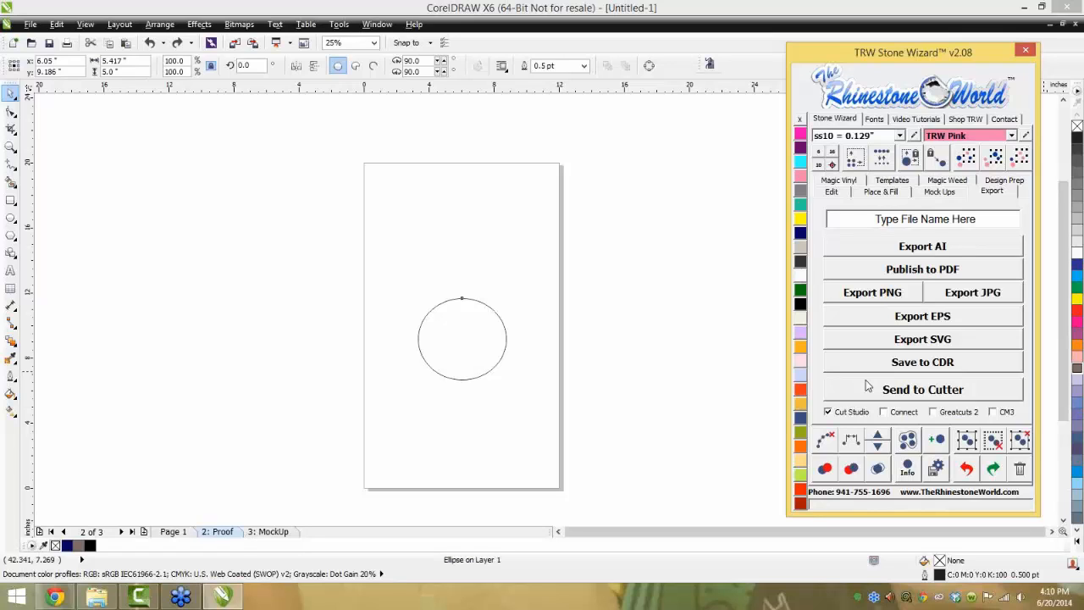
{"action": "left_click", "coordinate": [624, 312]}
{"action": "scroll", "coordinate": [621, 310], "scroll_direction": "down", "scroll_amount": 1}
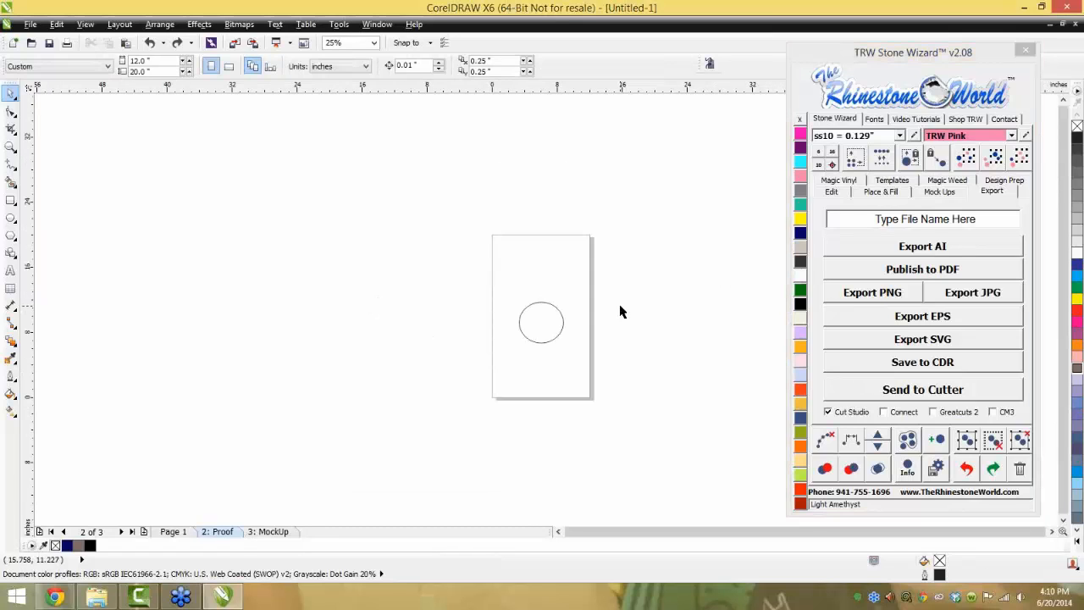
{"action": "scroll", "coordinate": [574, 337], "scroll_direction": "up", "scroll_amount": 1}
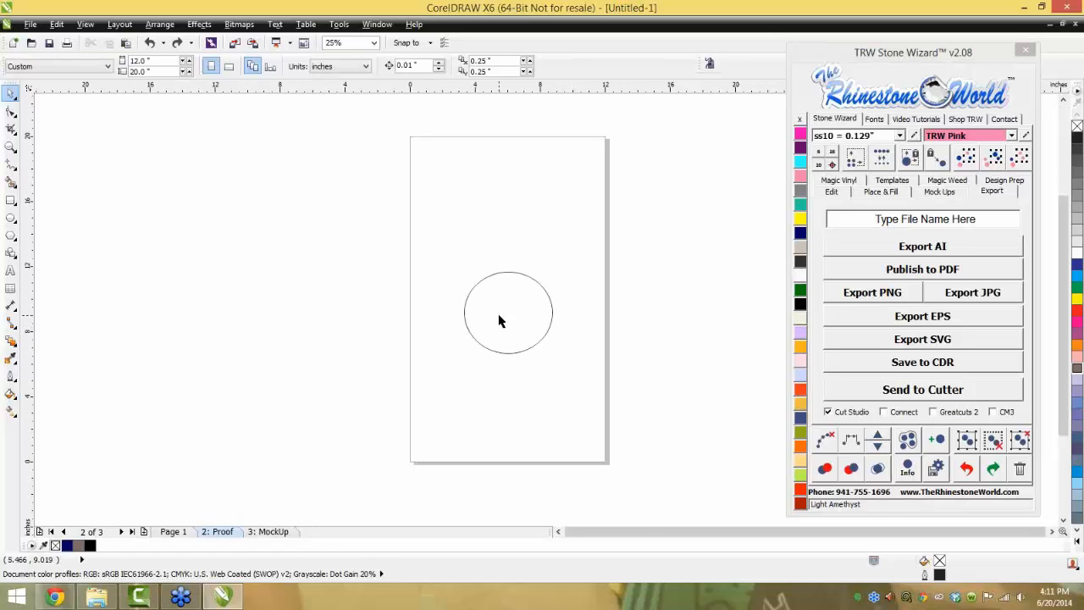
Switch to Chrome, browse Software & Macros for the Silhouette Connect Software products, and return to CorelDRAW, dismissing the Dropbox notification
{"action": "left_click", "coordinate": [67, 600]}
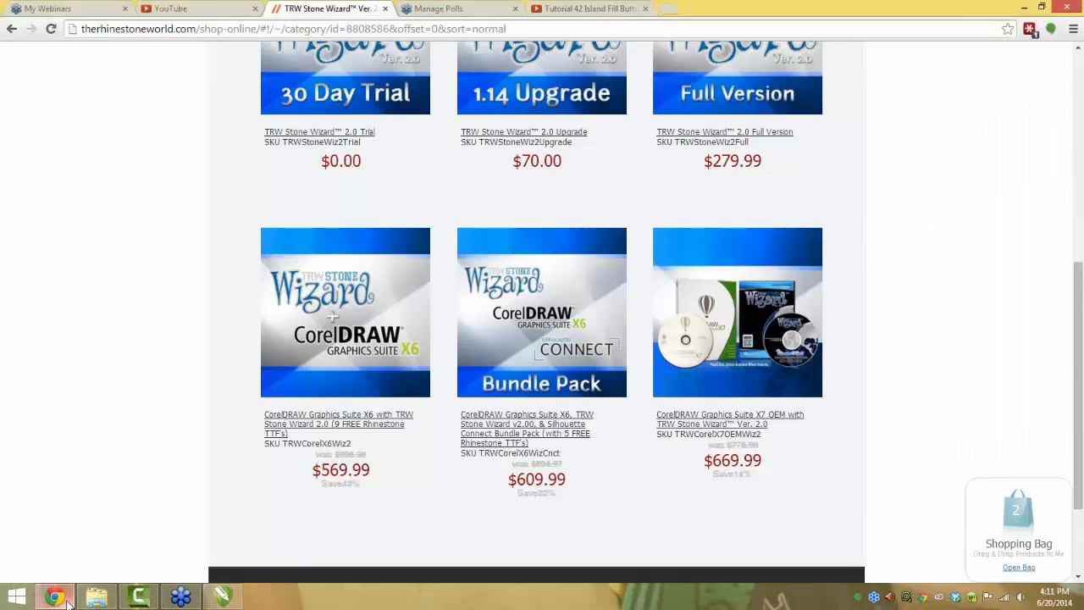
{"action": "scroll", "coordinate": [527, 339], "scroll_direction": "up", "scroll_amount": 4}
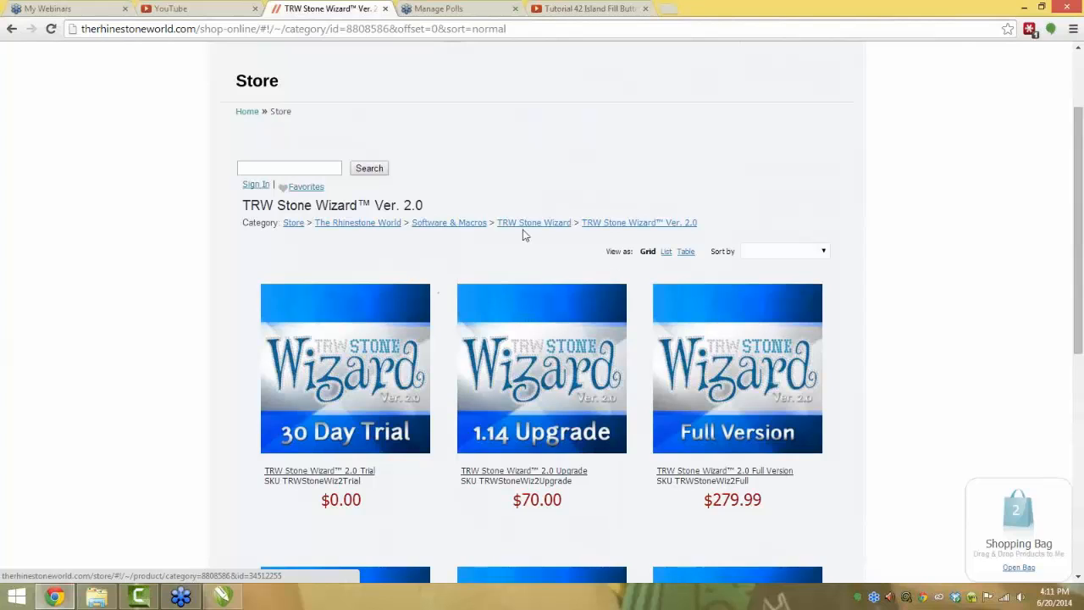
{"action": "left_click", "coordinate": [467, 224]}
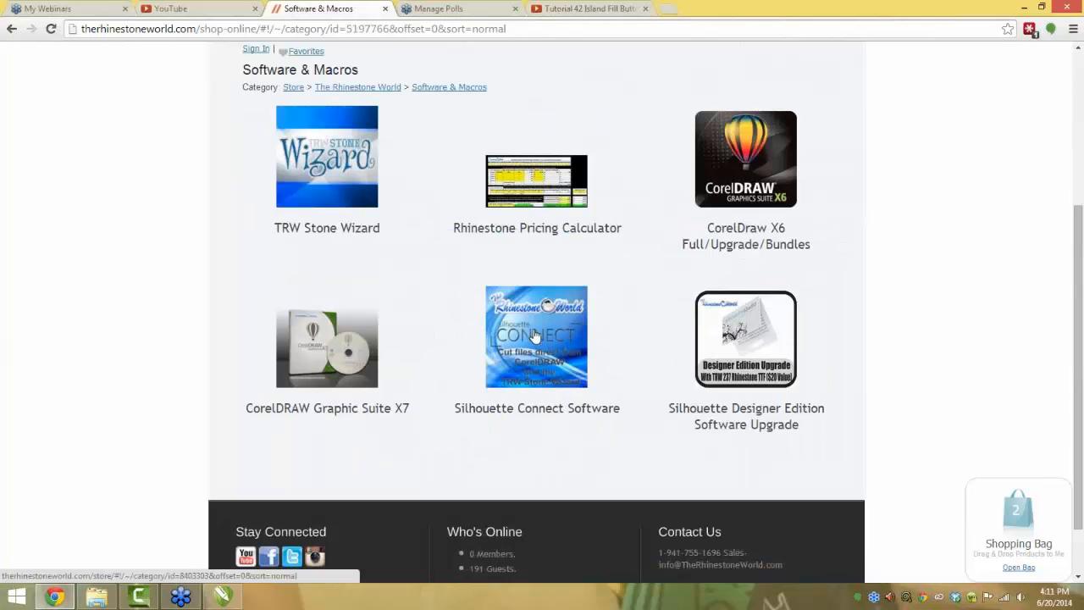
{"action": "left_click", "coordinate": [552, 366]}
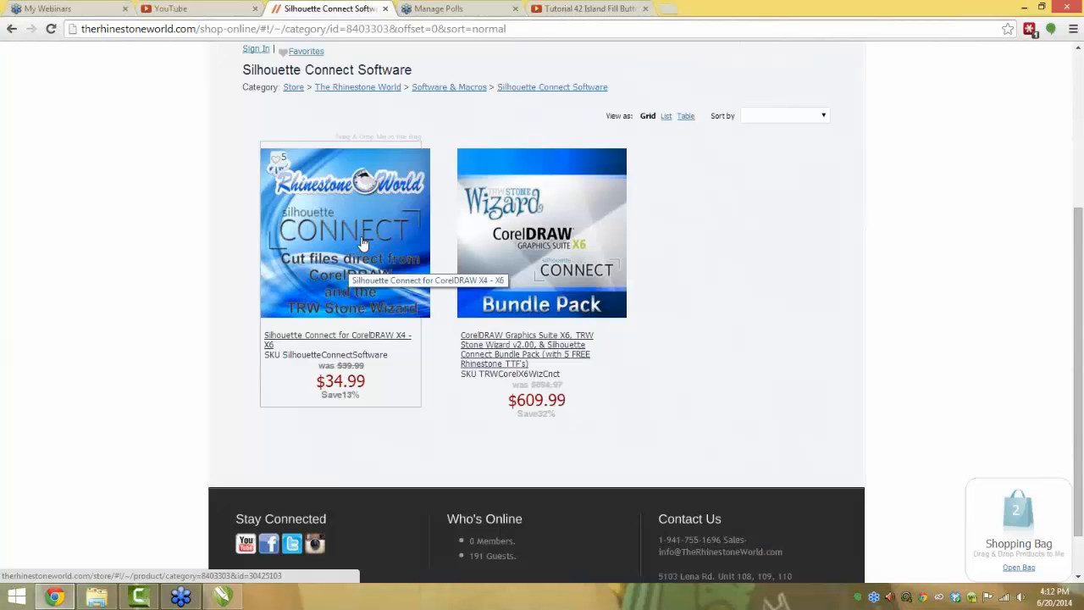
{"action": "left_click", "coordinate": [222, 598]}
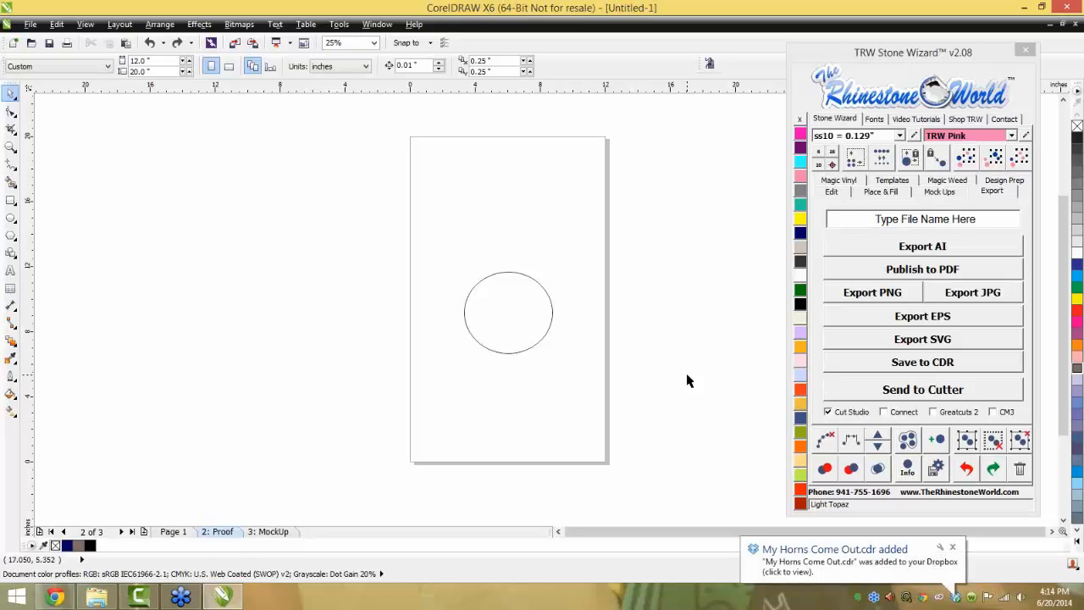
{"action": "left_click", "coordinate": [953, 548]}
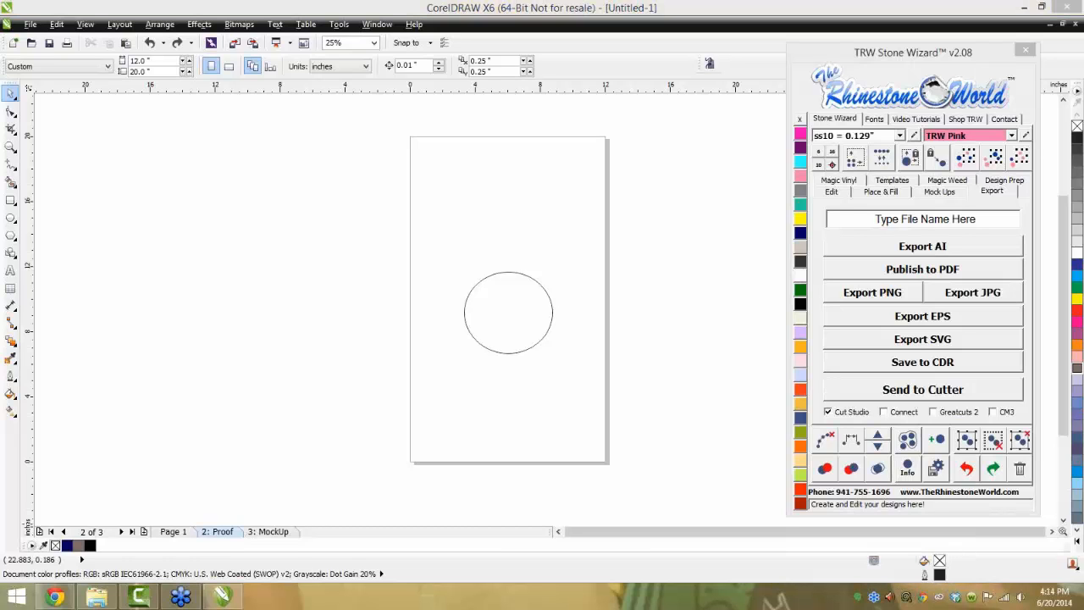